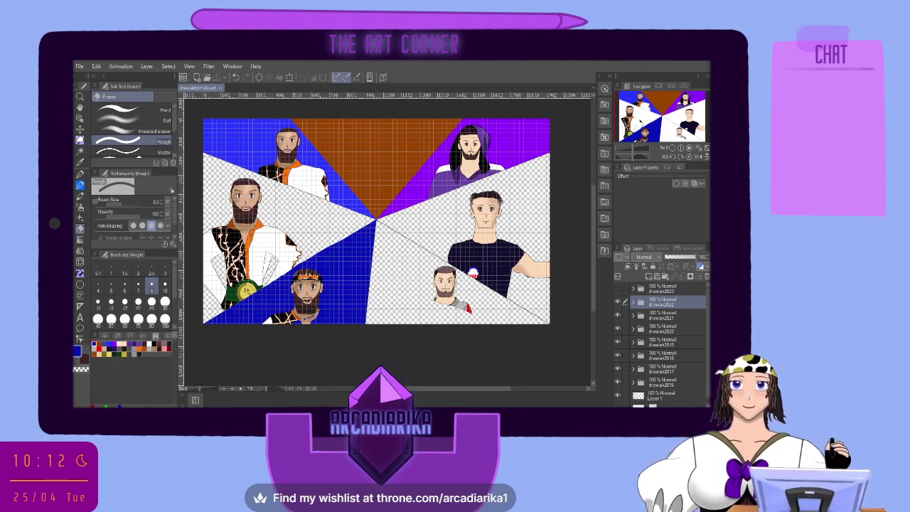
Expand the 2019 character's layer folder, hide its background layer, and show its headbase Copy 3 layer
click(633, 342)
scroll(650, 383, down, 5)
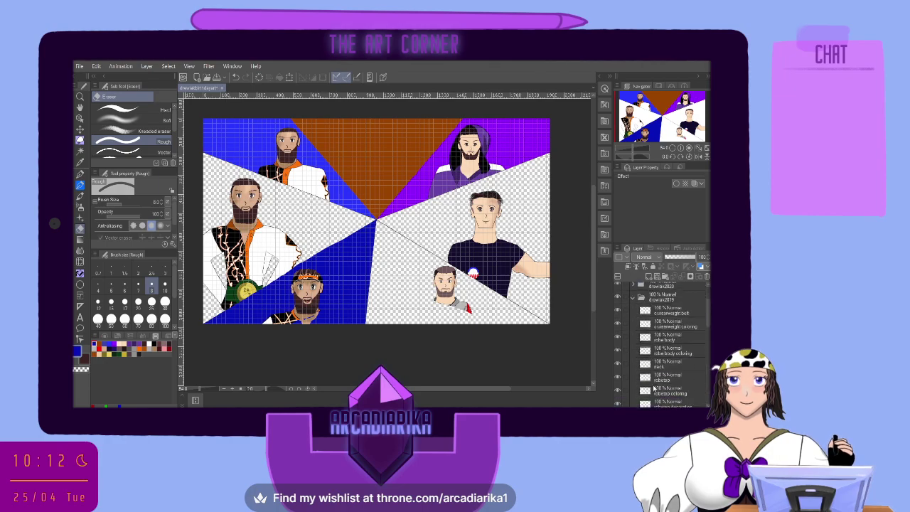
scroll(651, 384, down, 5)
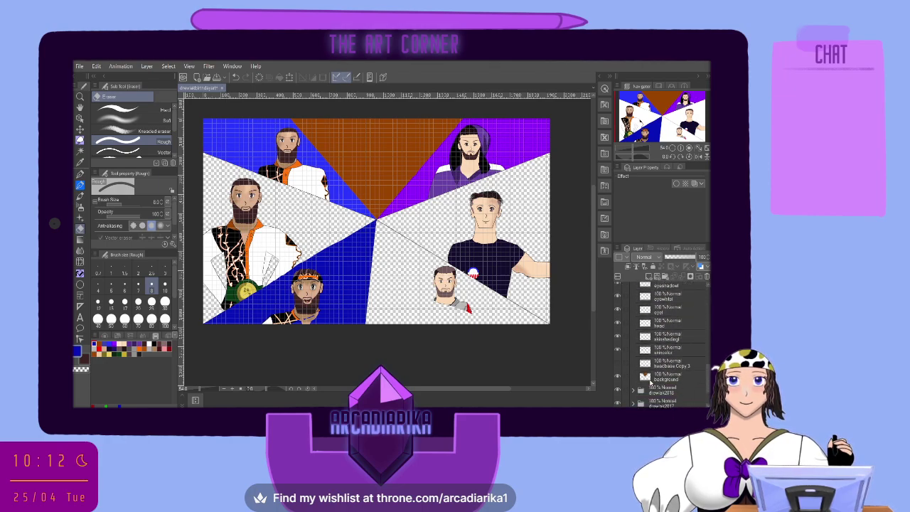
click(617, 378)
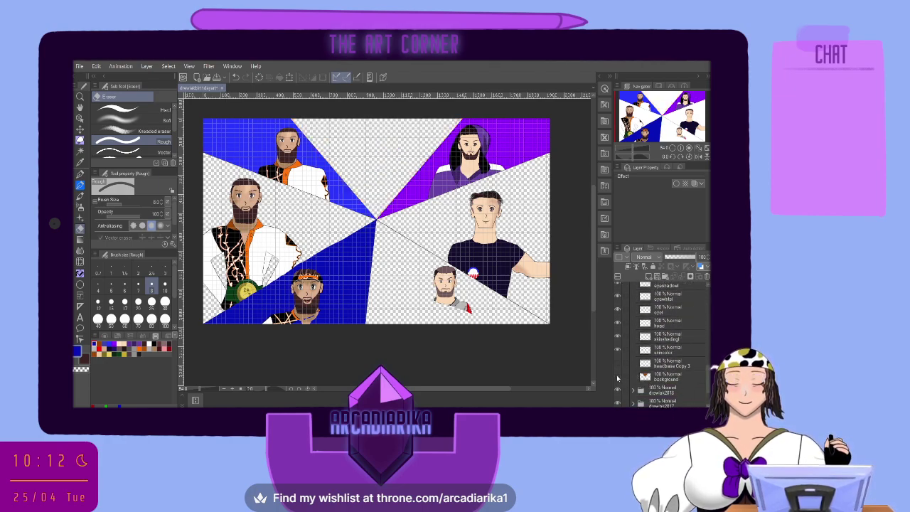
scroll(382, 122, up, 4)
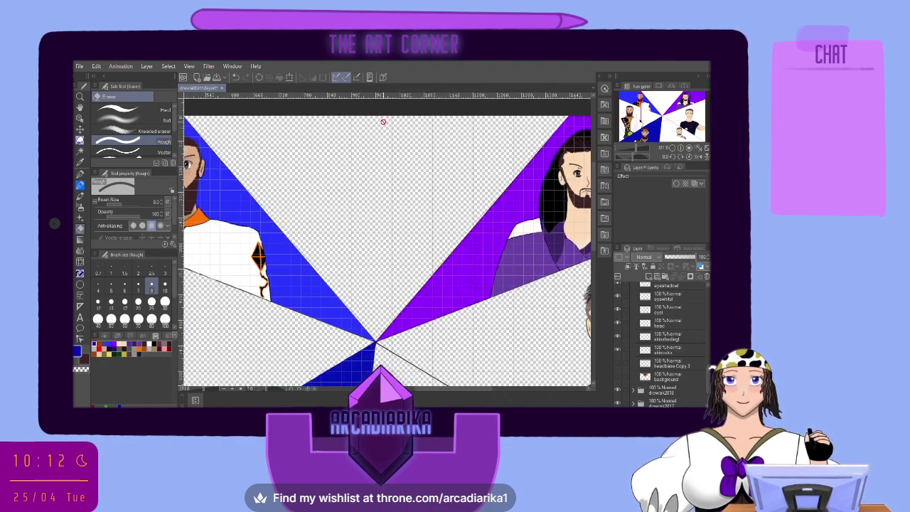
scroll(383, 122, up, 1)
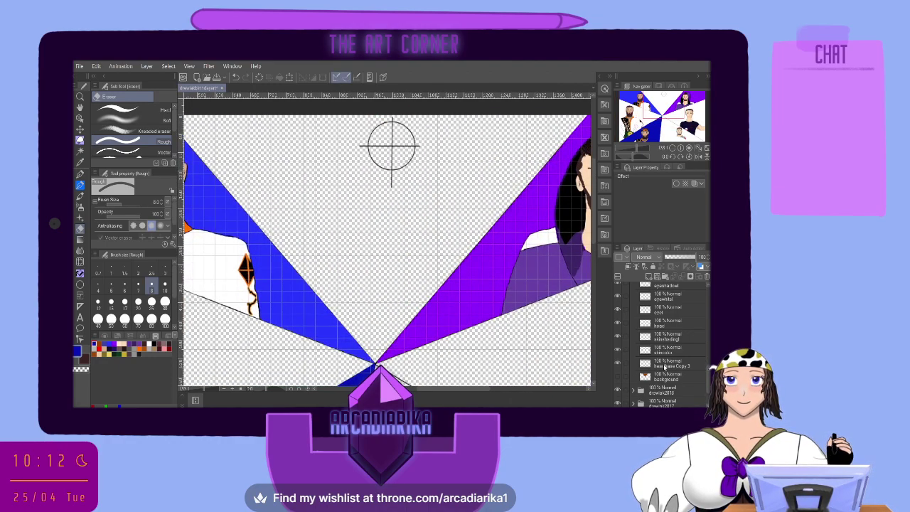
Make the headbase Copy 3 layer active and set the drawing colour to black
click(663, 364)
scroll(389, 103, up, 3)
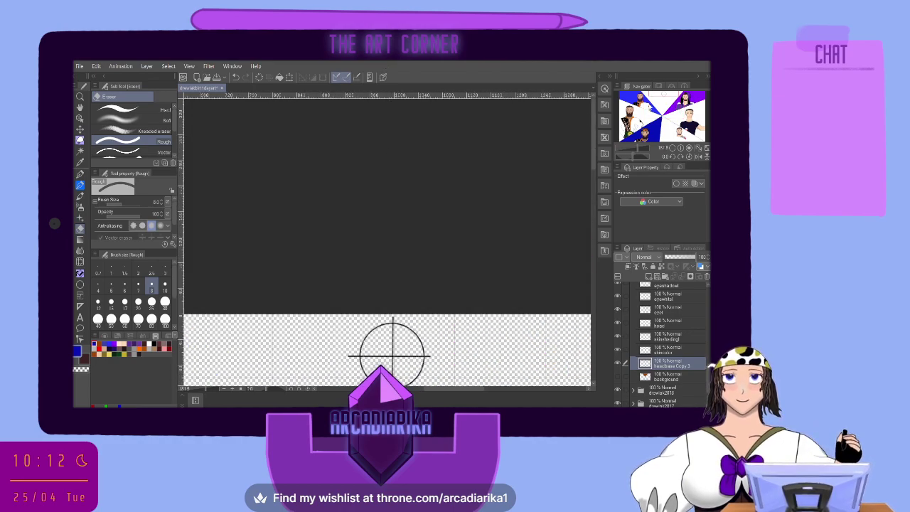
drag(671, 93, 672, 104)
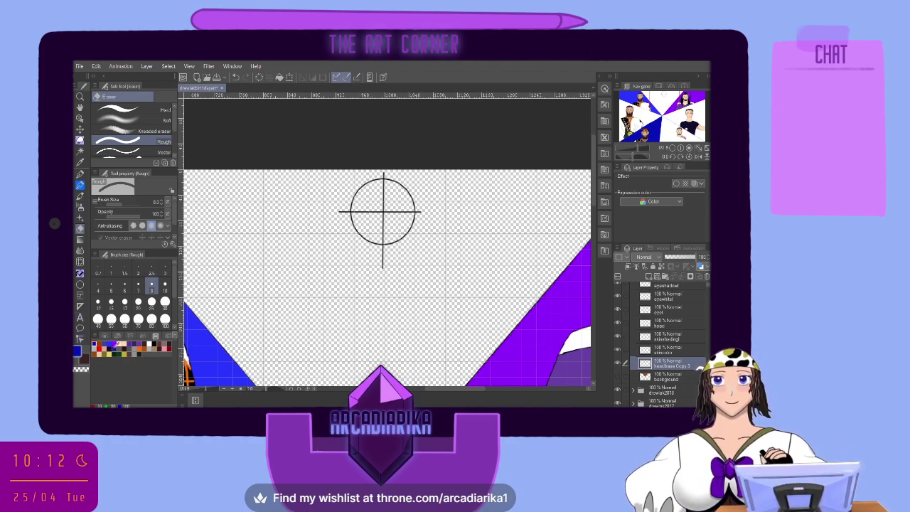
click(156, 342)
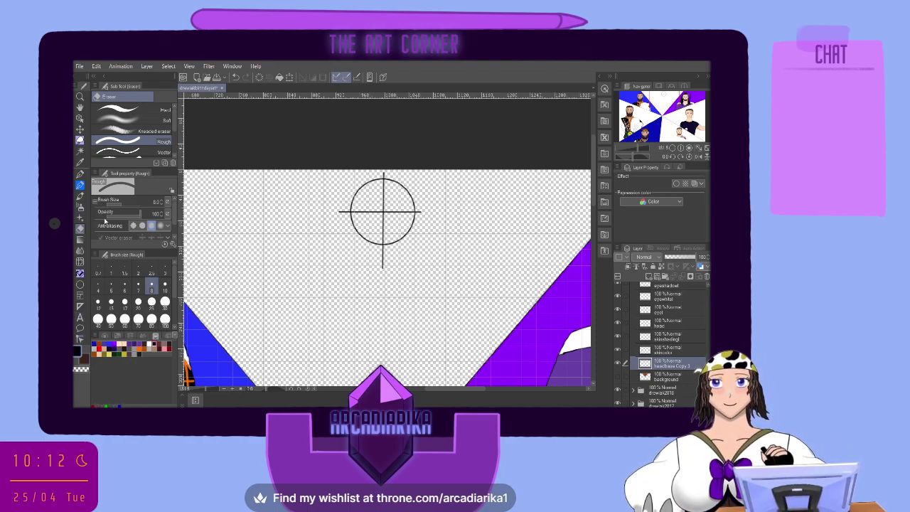
Draw an angular jaw outline below the head guide circle with the Polyline tool, closing it along the horizontal guide
click(80, 174)
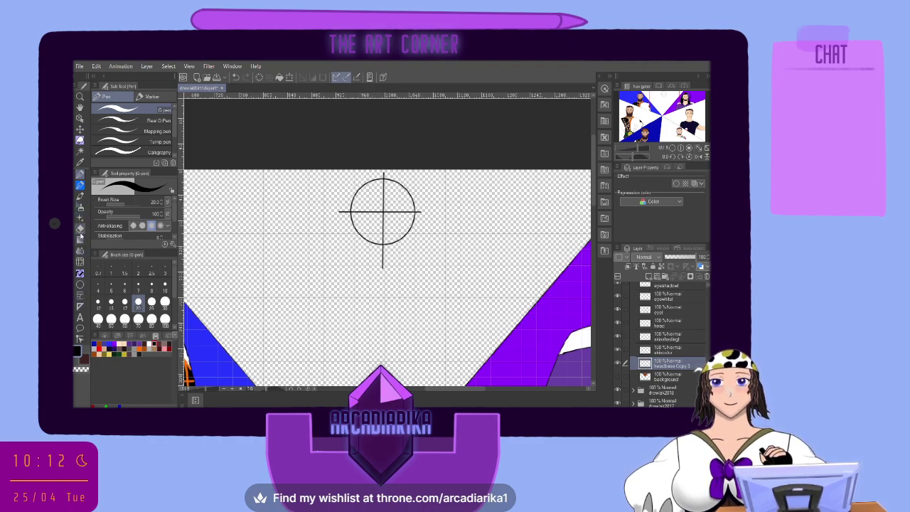
click(80, 284)
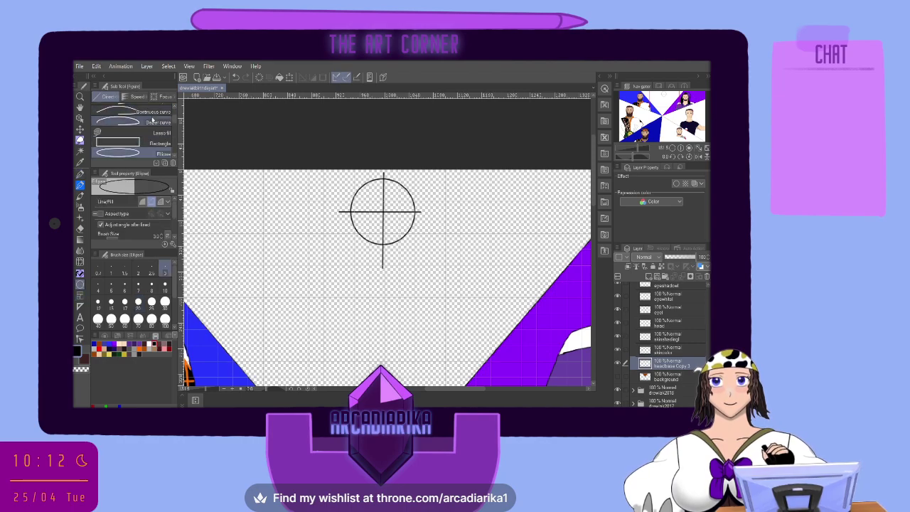
scroll(142, 132, up, 3)
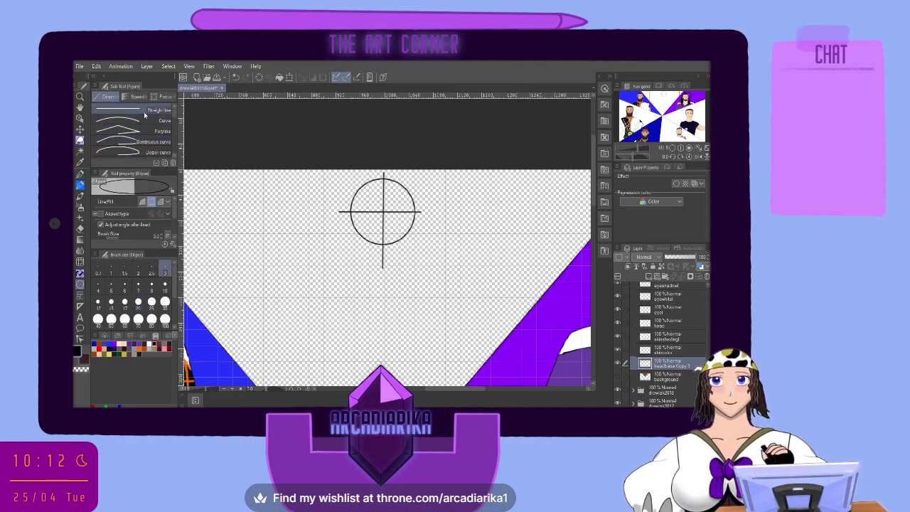
click(145, 133)
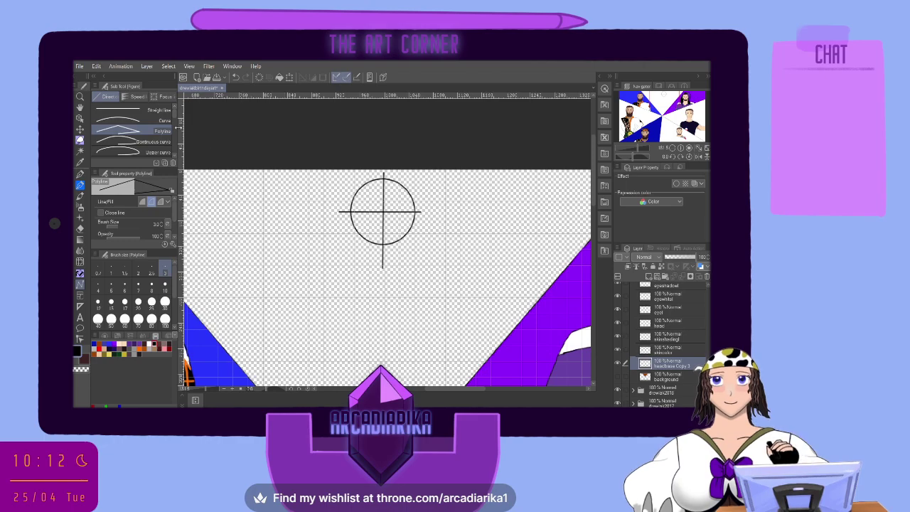
scroll(379, 209, up, 4)
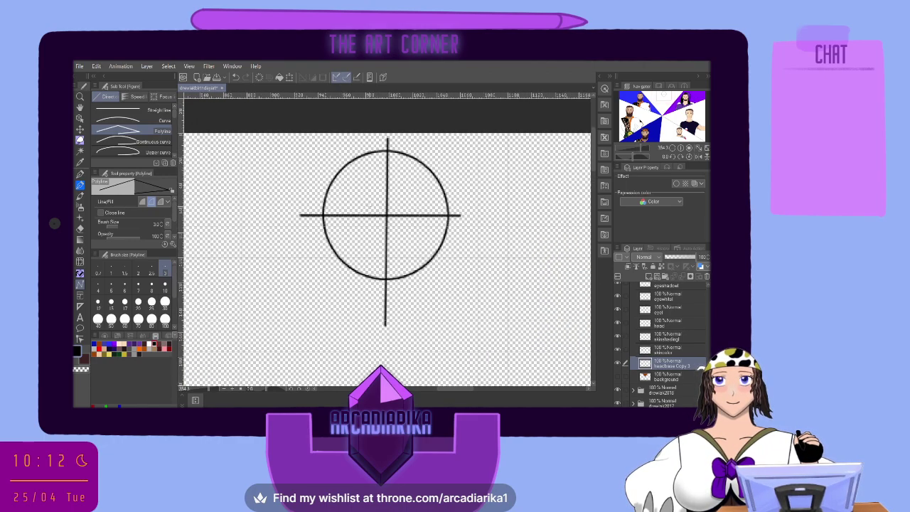
click(322, 216)
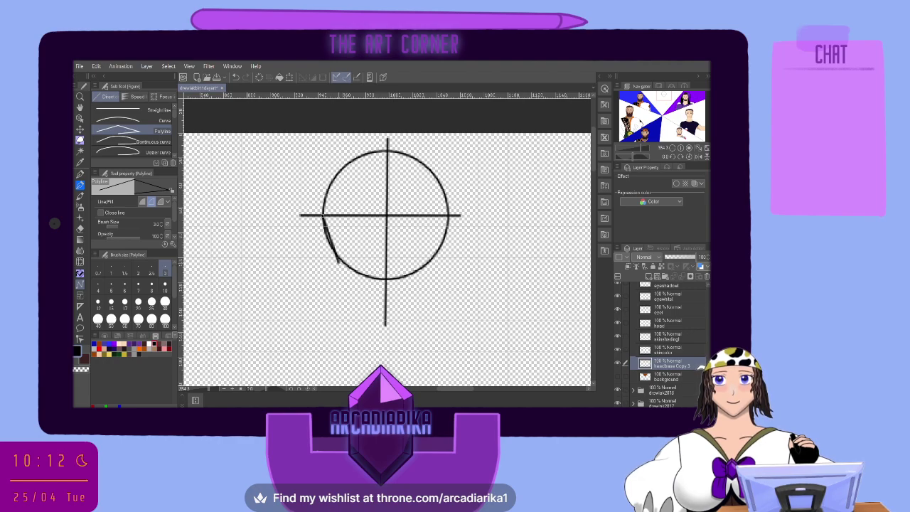
mouse_move(339, 263)
mouse_down()
mouse_move(371, 289)
mouse_move(402, 289)
mouse_up()
key(Return)
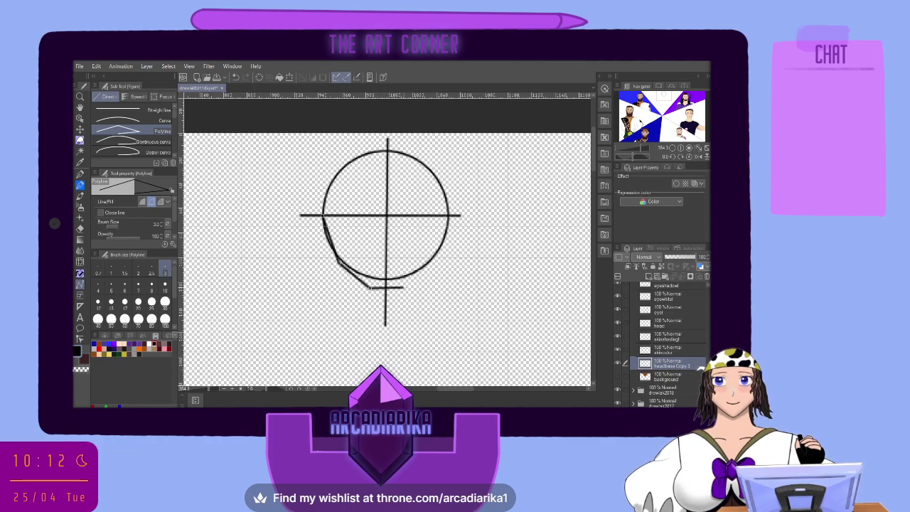
click(404, 288)
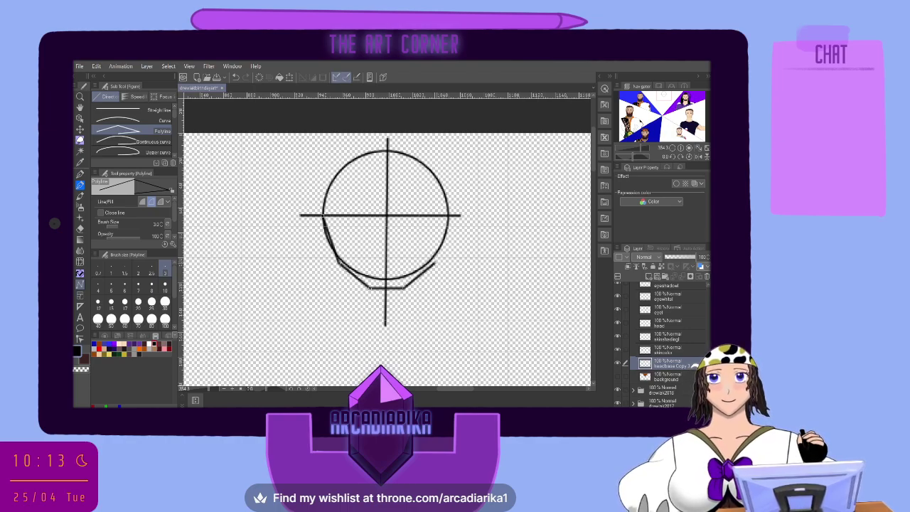
click(434, 263)
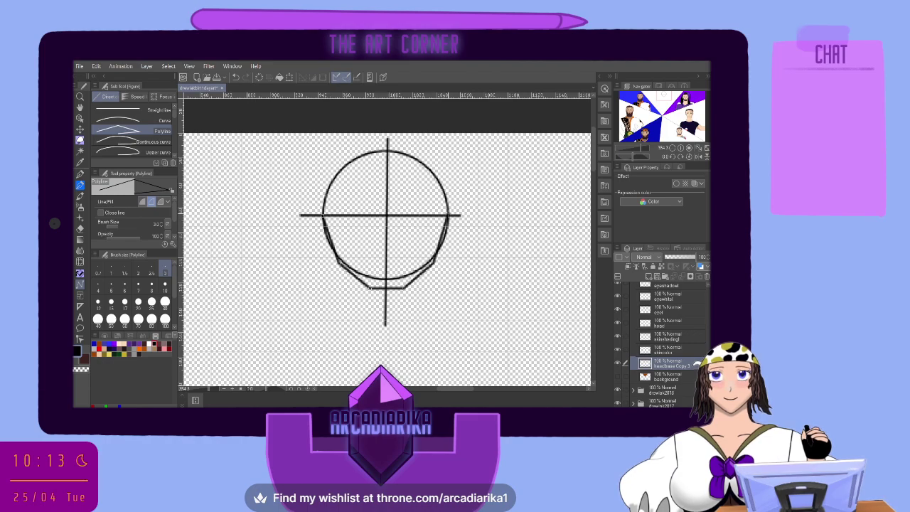
click(448, 216)
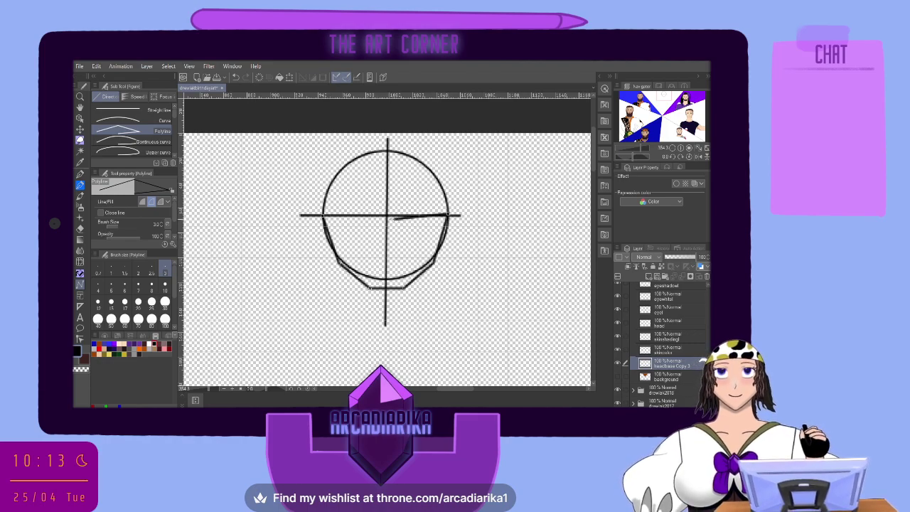
click(324, 215)
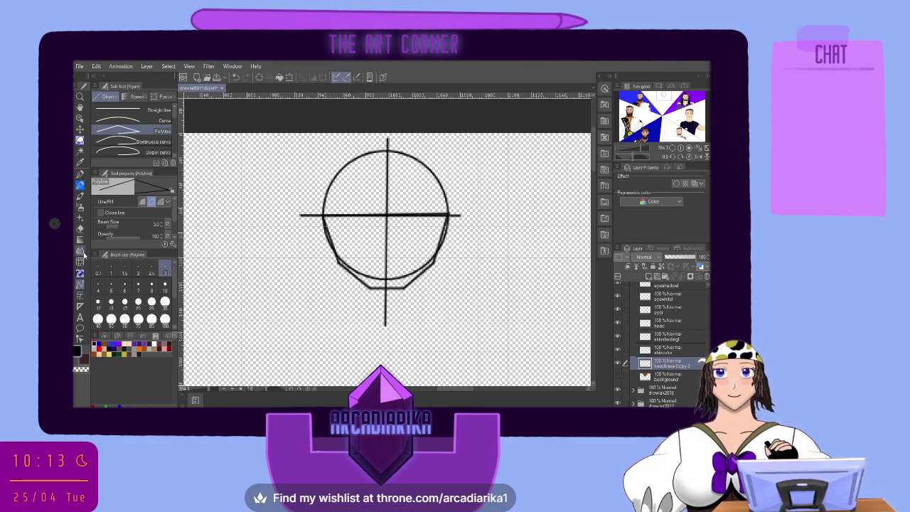
Trace the upper half of the head circle with the SOIPEN pencil at brush size 3
click(79, 174)
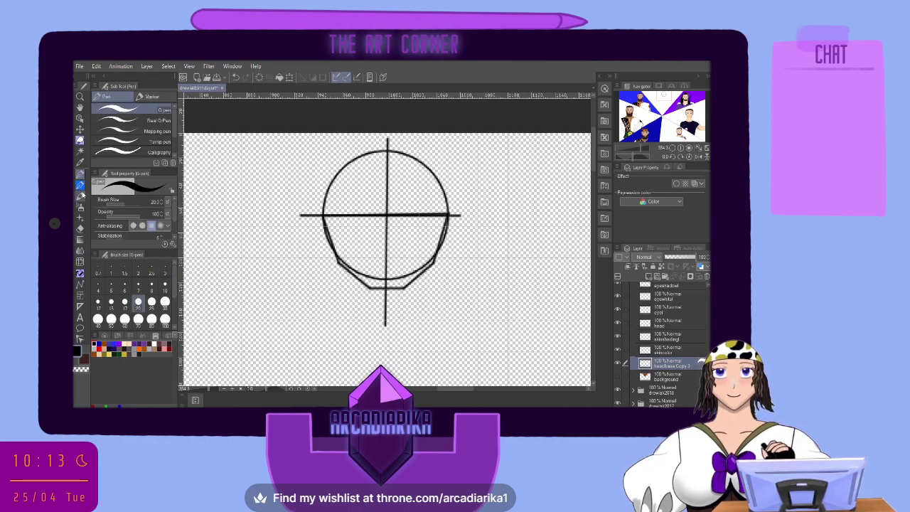
click(79, 185)
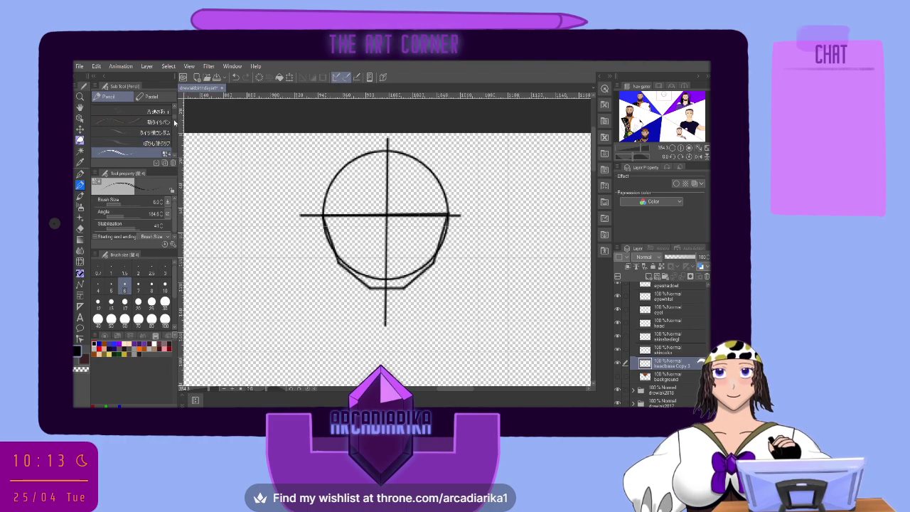
drag(175, 118, 176, 135)
scroll(175, 131, down, 6)
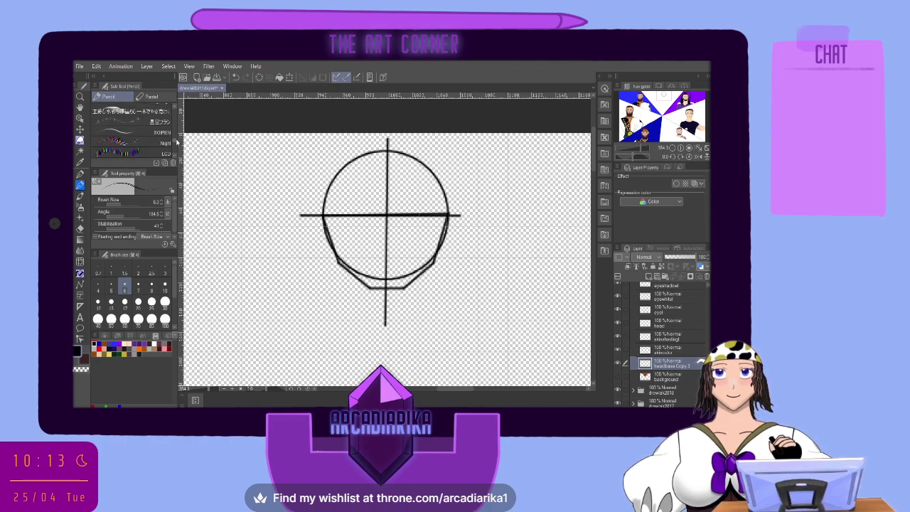
scroll(175, 129, down, 4)
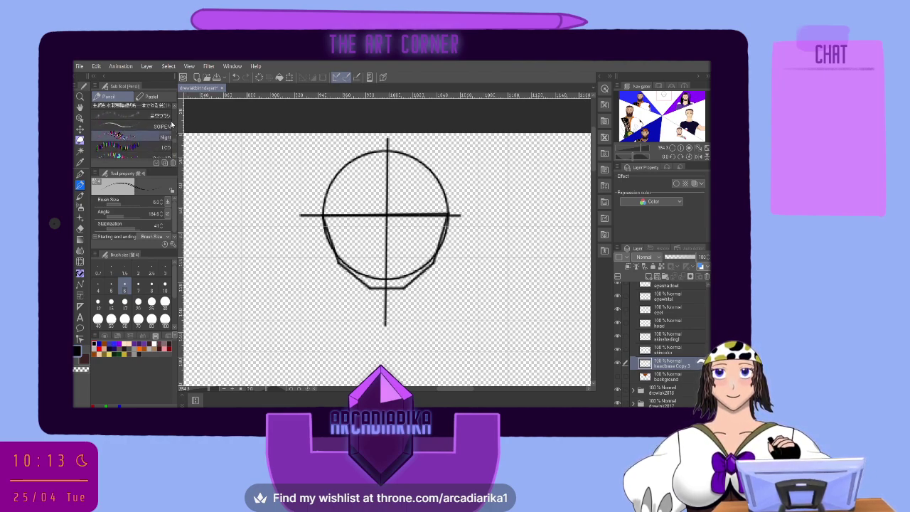
click(158, 137)
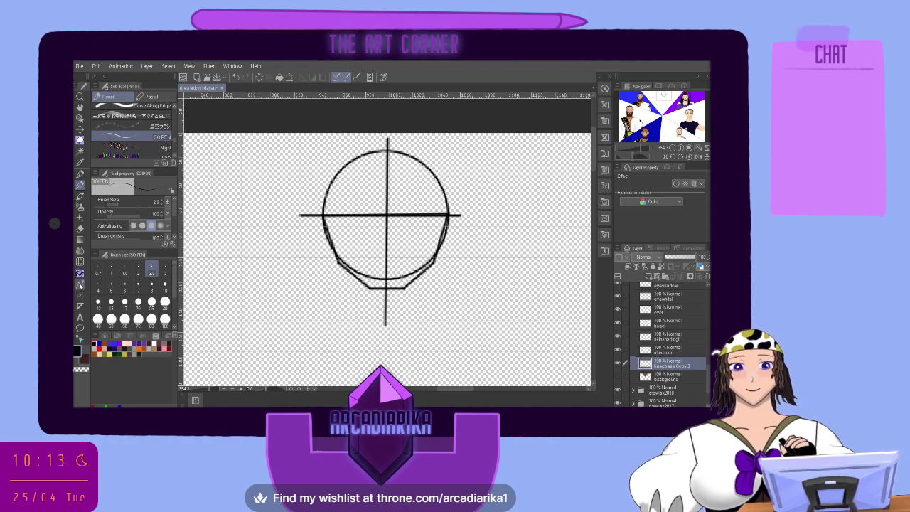
click(80, 273)
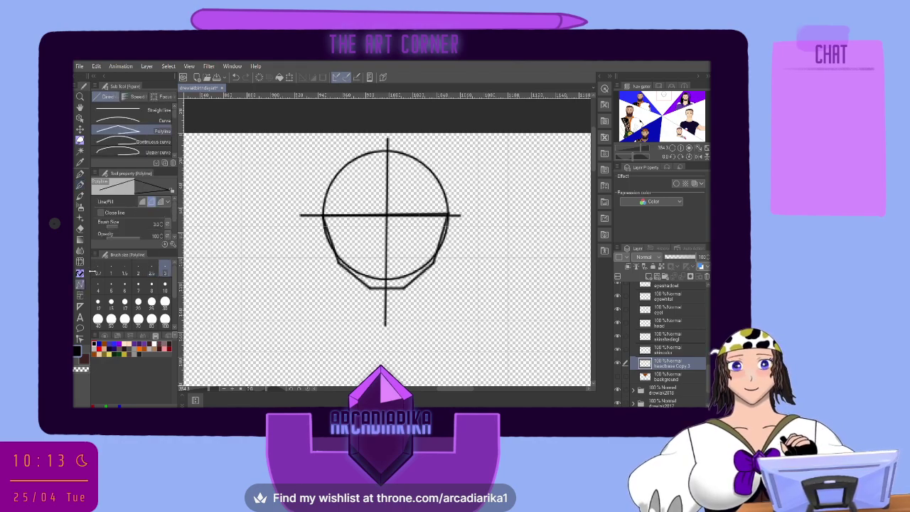
click(80, 185)
click(165, 271)
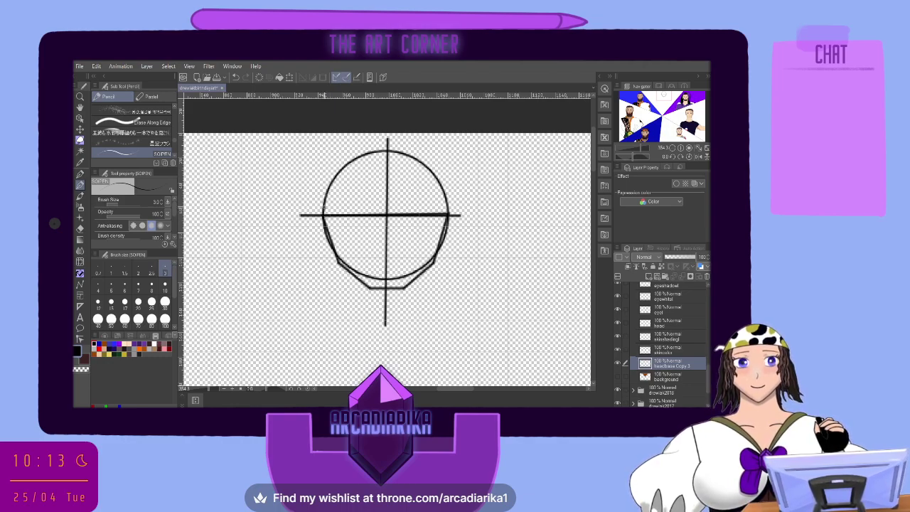
drag(326, 196, 347, 164)
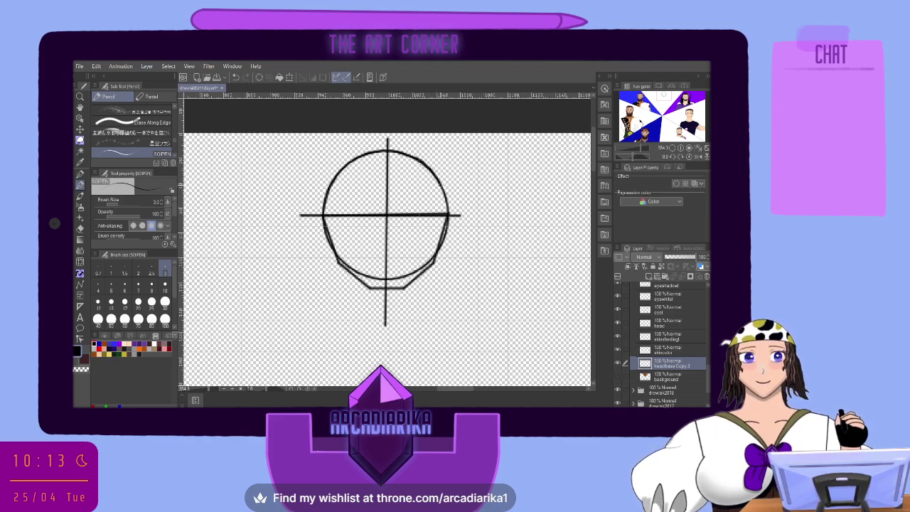
Check the linework by toggling the headbase Copy 3 layer, and undo the jaw outline and traced curve
click(616, 363)
click(616, 363)
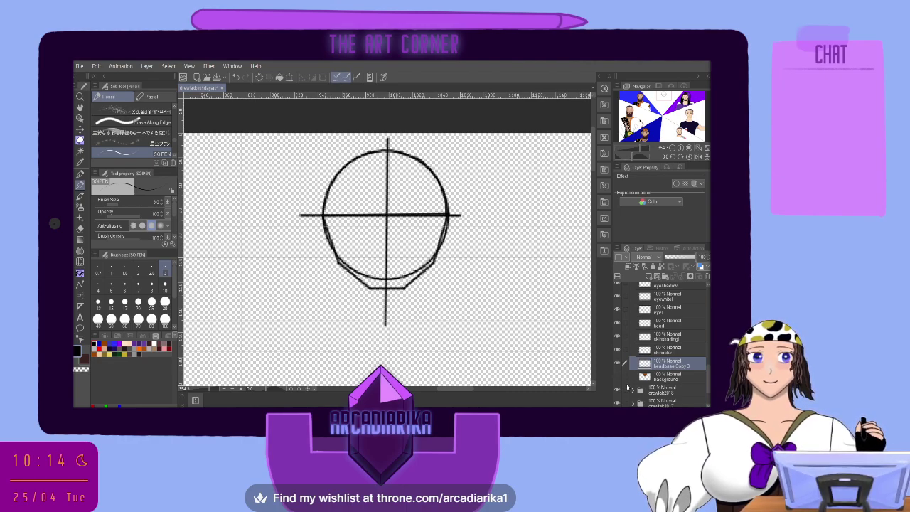
click(236, 78)
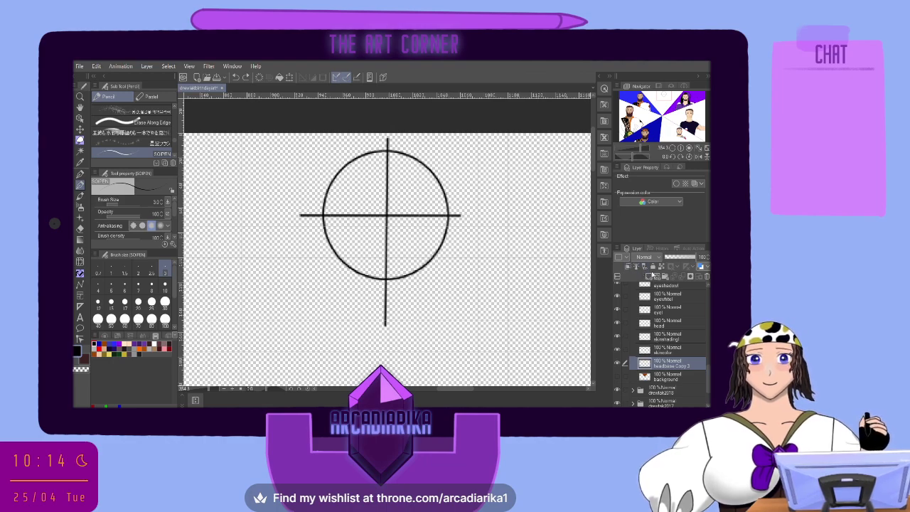
Add a layer named head above headbase Copy 3 and draw a closed angular jaw outline on it with the Polyline tool
click(652, 276)
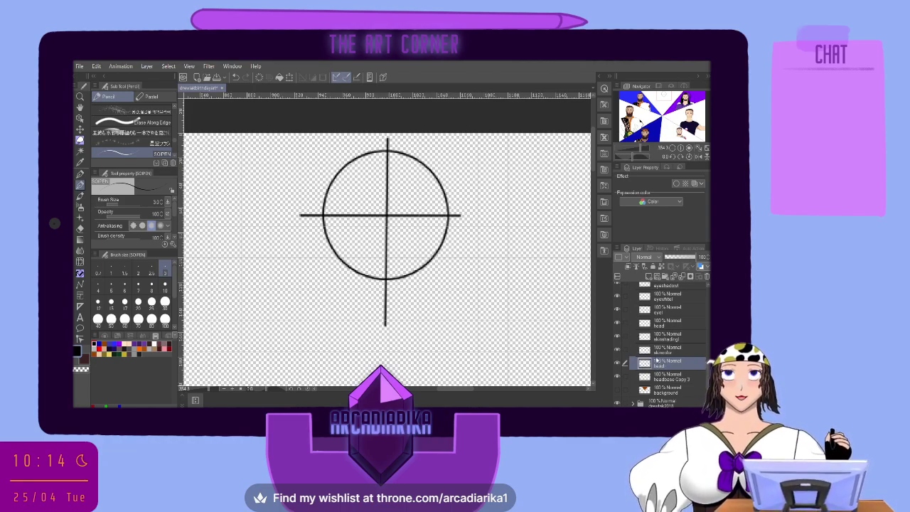
click(79, 284)
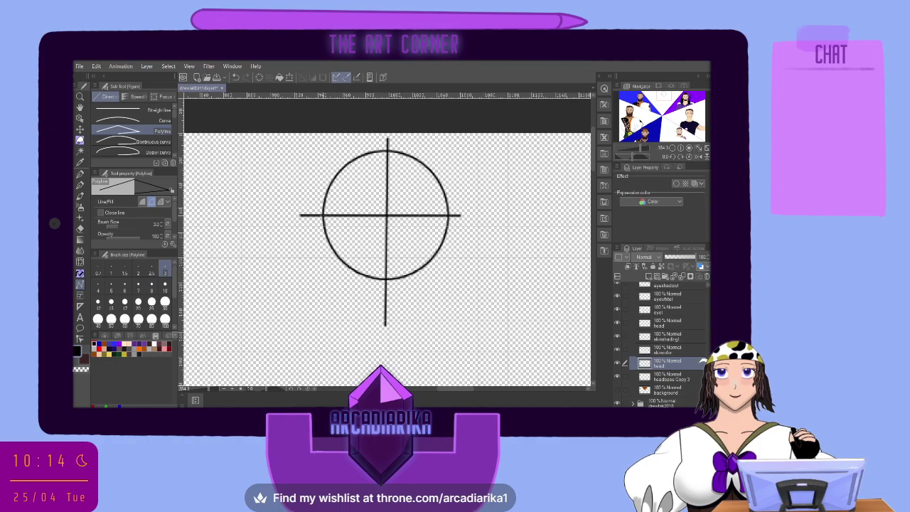
drag(321, 215, 336, 263)
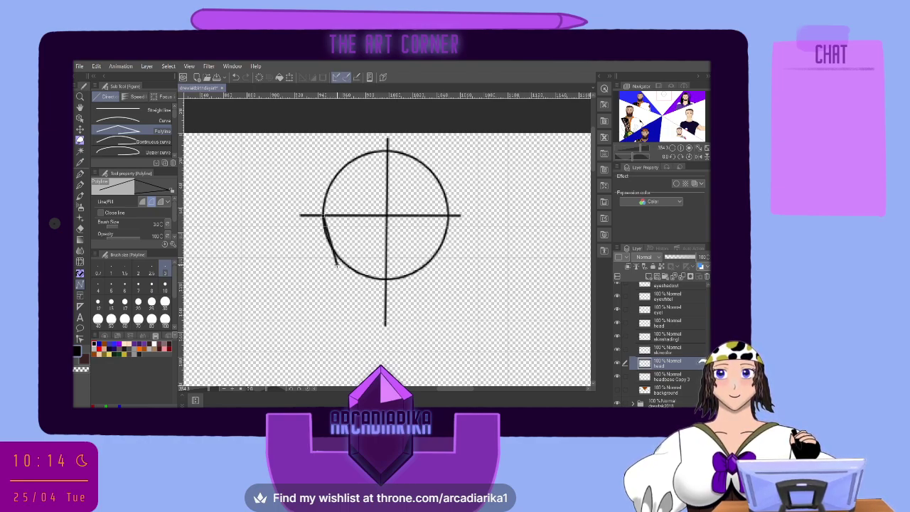
drag(337, 264, 370, 288)
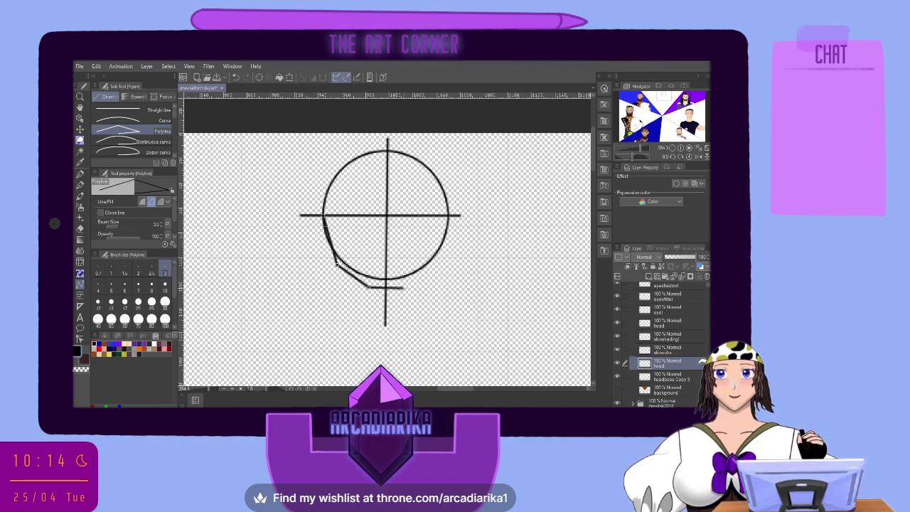
click(404, 287)
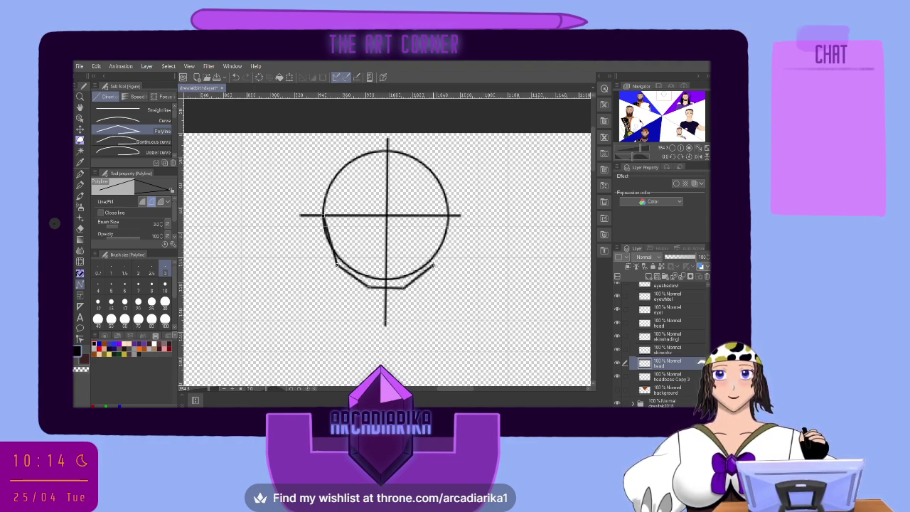
click(433, 265)
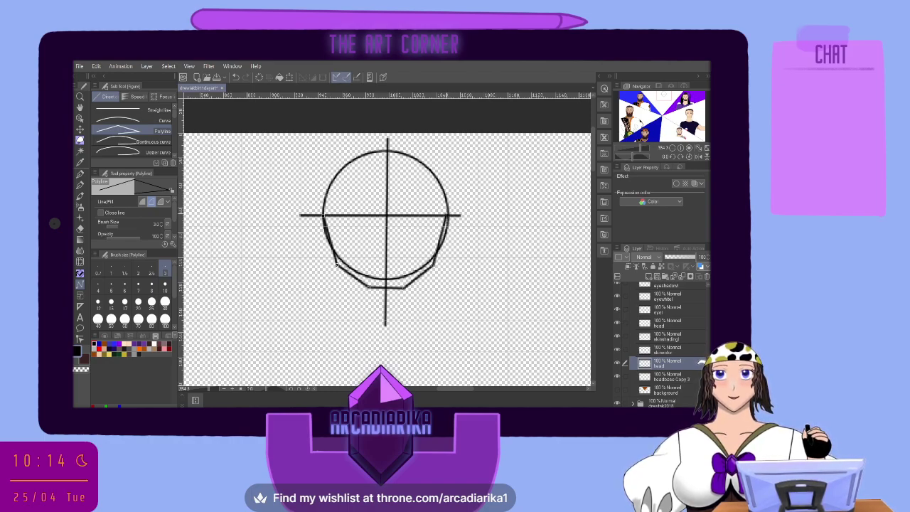
click(447, 216)
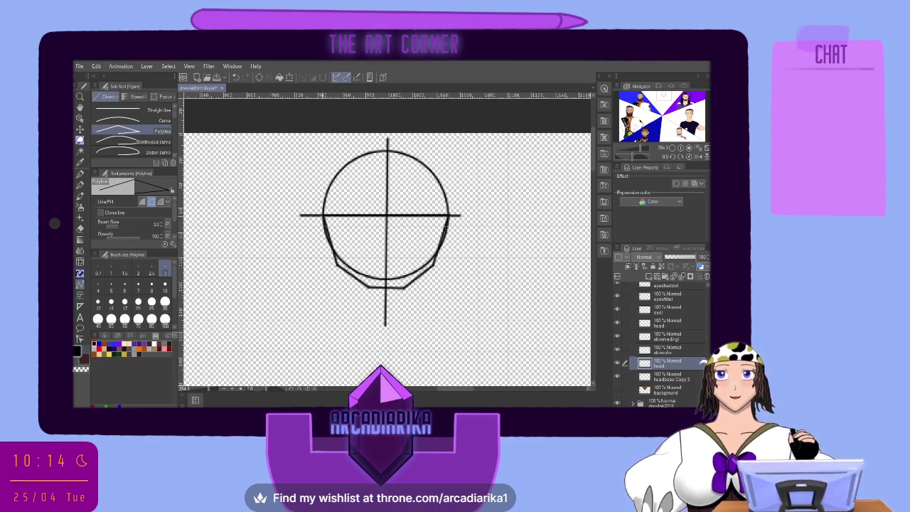
Trace the upper half of the head circle on the new head layer with the SOIPEN pencil at brush size 3
click(80, 174)
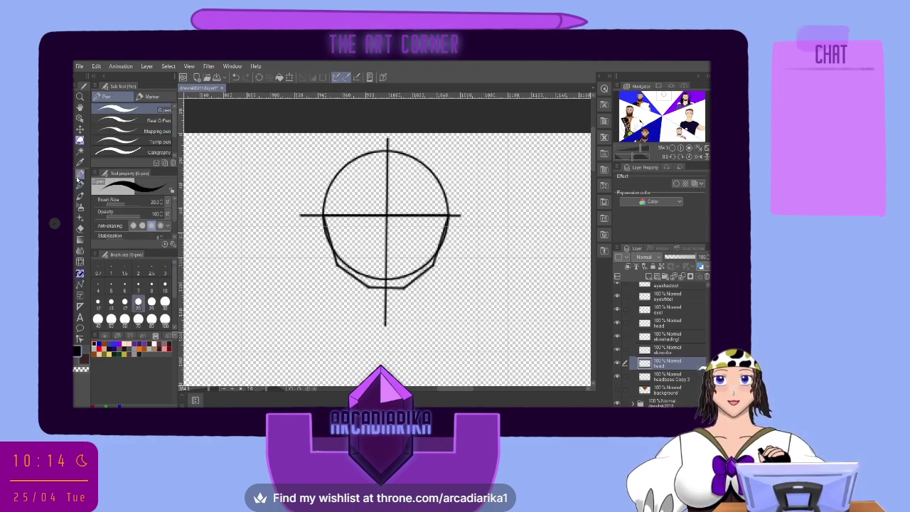
click(79, 185)
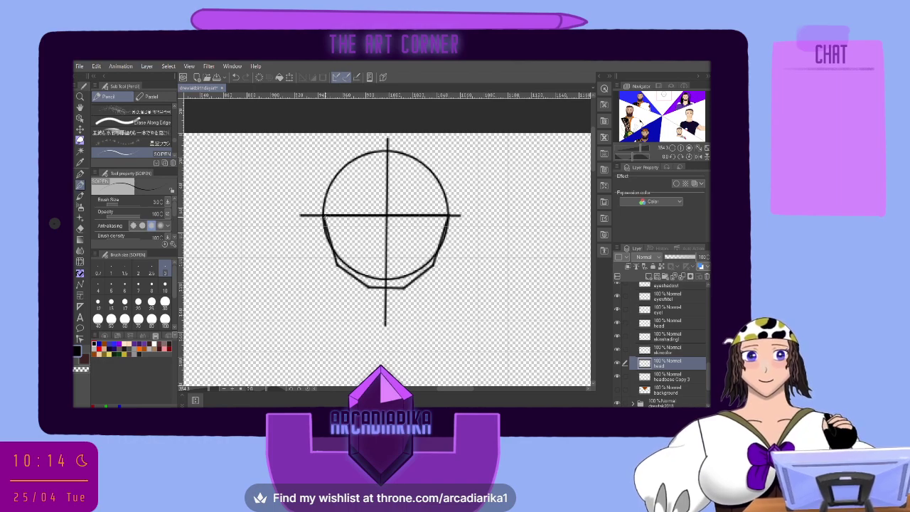
mouse_move(323, 211)
mouse_down()
mouse_move(343, 167)
mouse_move(383, 149)
mouse_move(420, 160)
mouse_move(445, 191)
mouse_up()
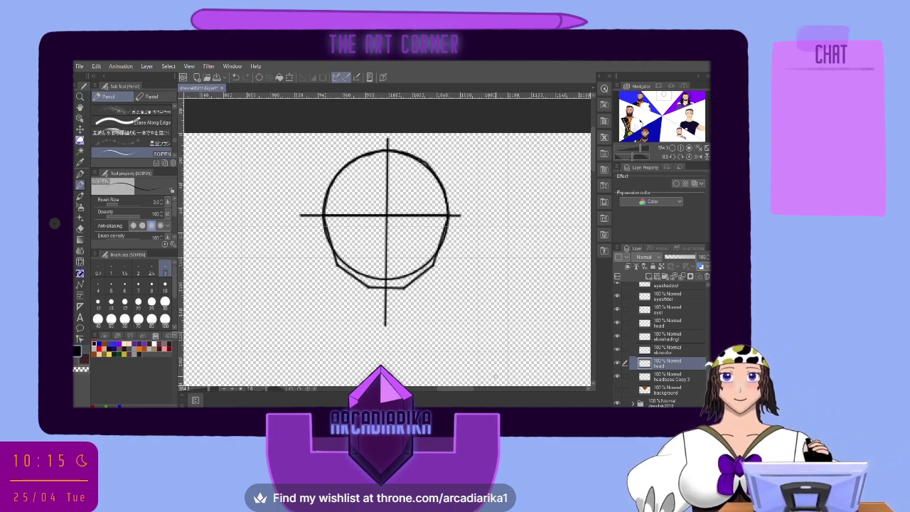
Hide the headbase Copy 3 layer and erase the horizontal line across the head outline with the Rough eraser
click(618, 376)
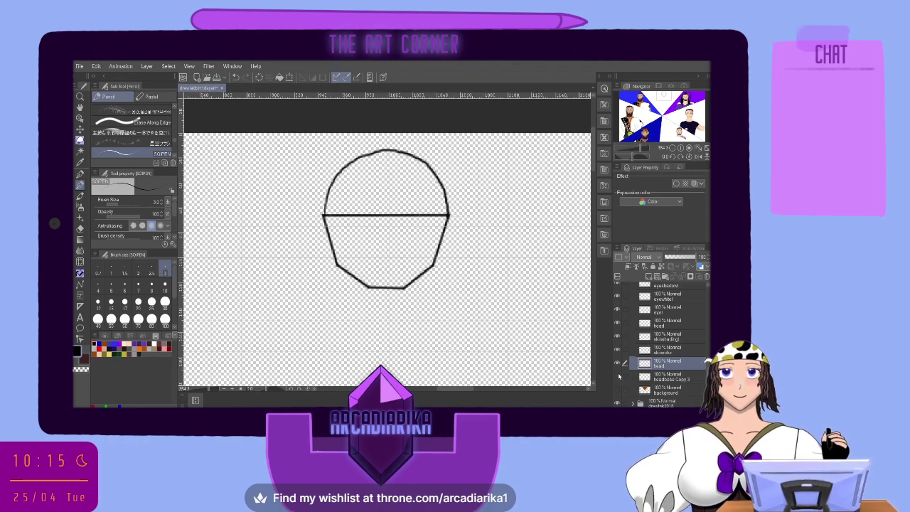
click(79, 227)
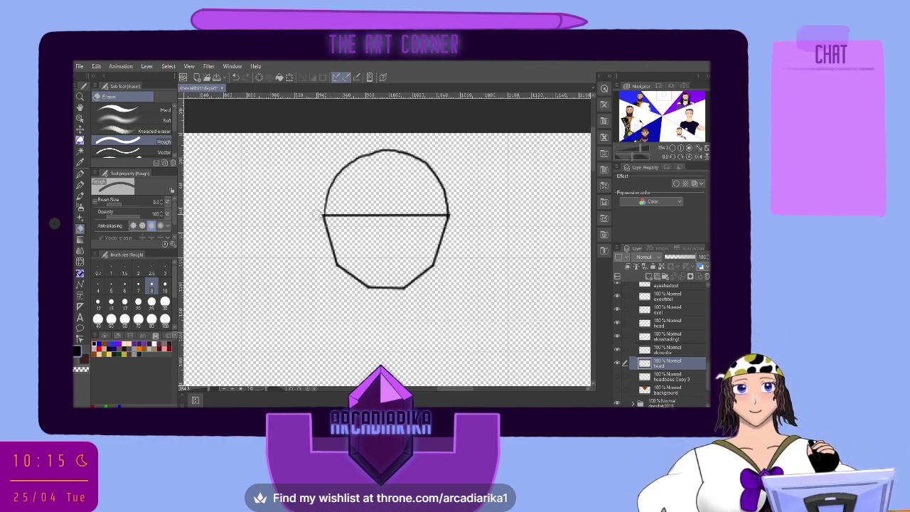
mouse_move(342, 213)
mouse_down()
mouse_move(377, 223)
mouse_move(406, 209)
mouse_move(436, 213)
mouse_up()
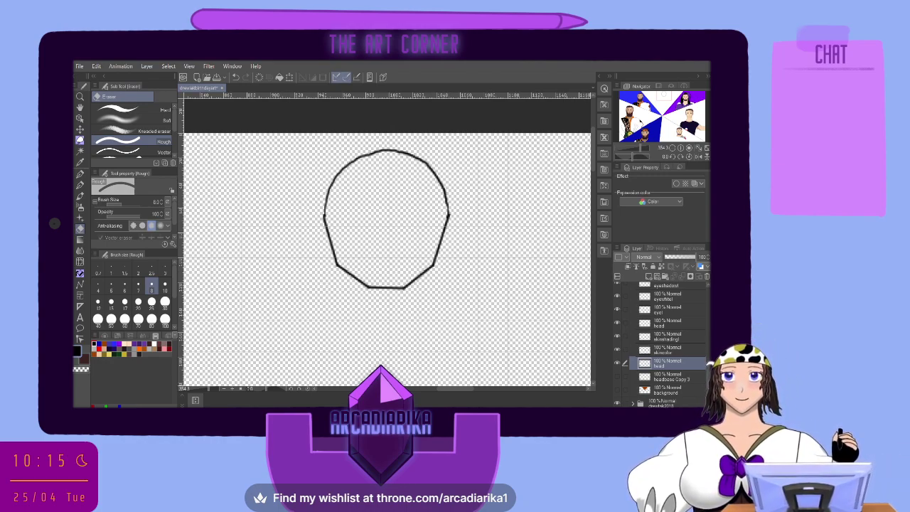
Try deleting the headbase Copy 3 layer, and undo the deletion
click(663, 382)
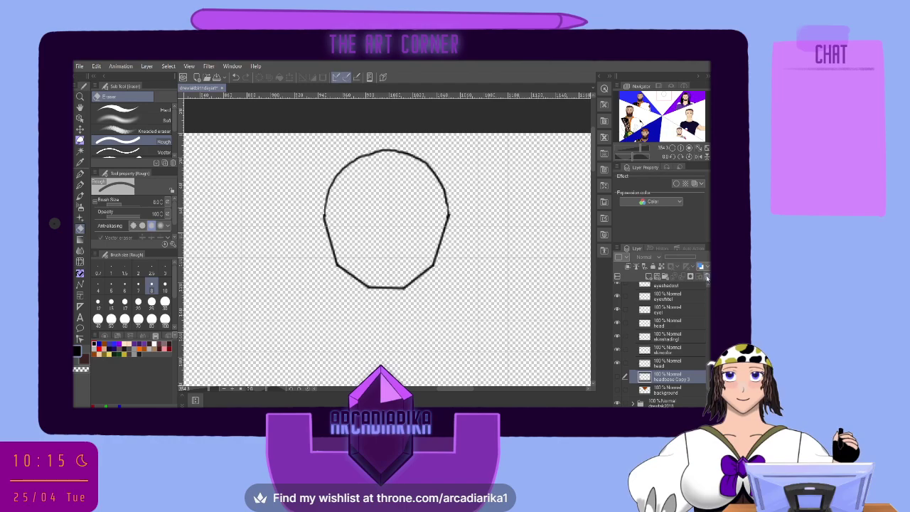
key(ctrl+e)
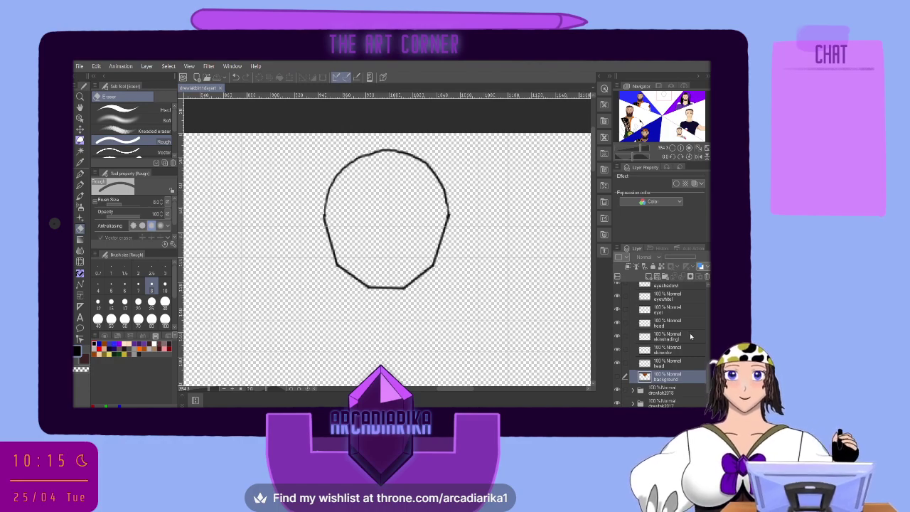
click(666, 349)
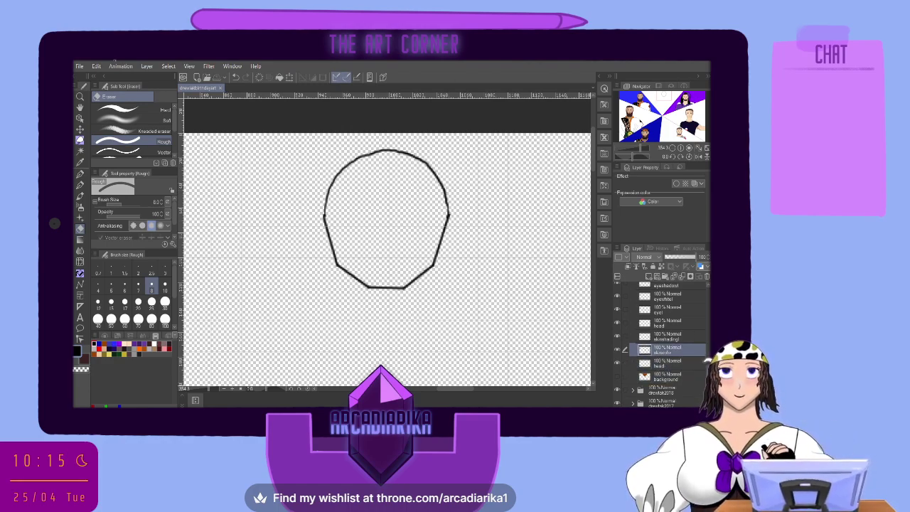
click(235, 78)
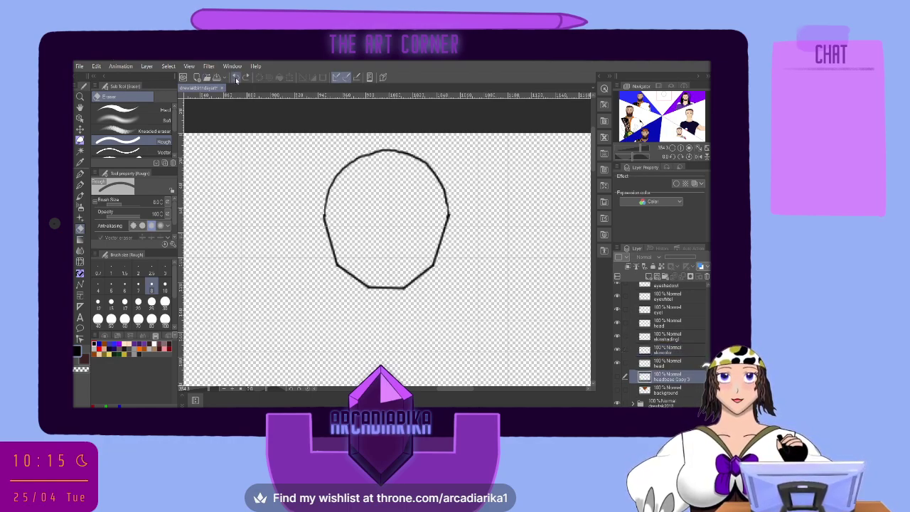
Show the headbase Copy 3 layer again and create a layer folder directly above the eyel layer
click(620, 377)
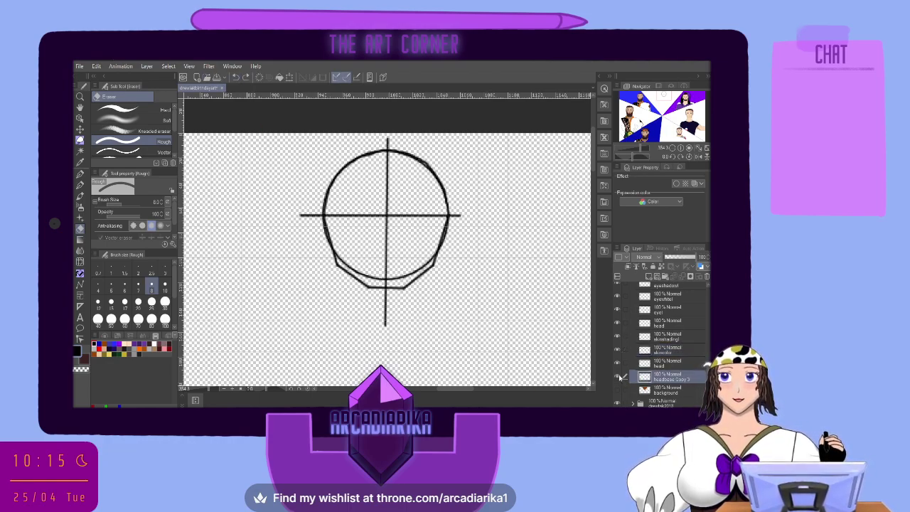
scroll(658, 344, up, 5)
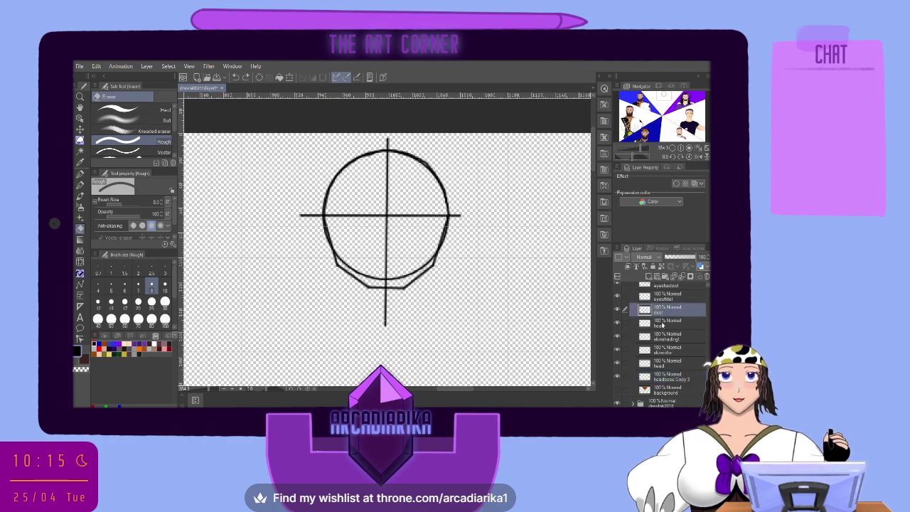
scroll(663, 350, up, 1)
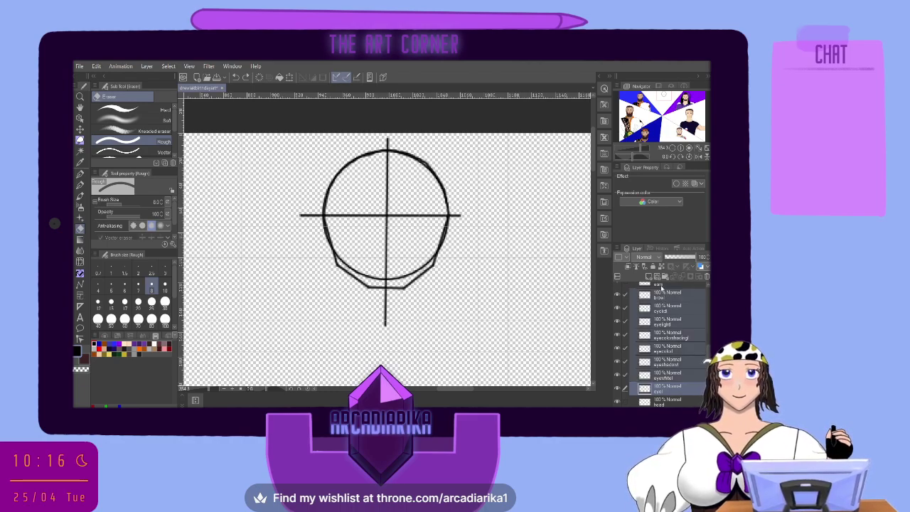
key(ctrl+g)
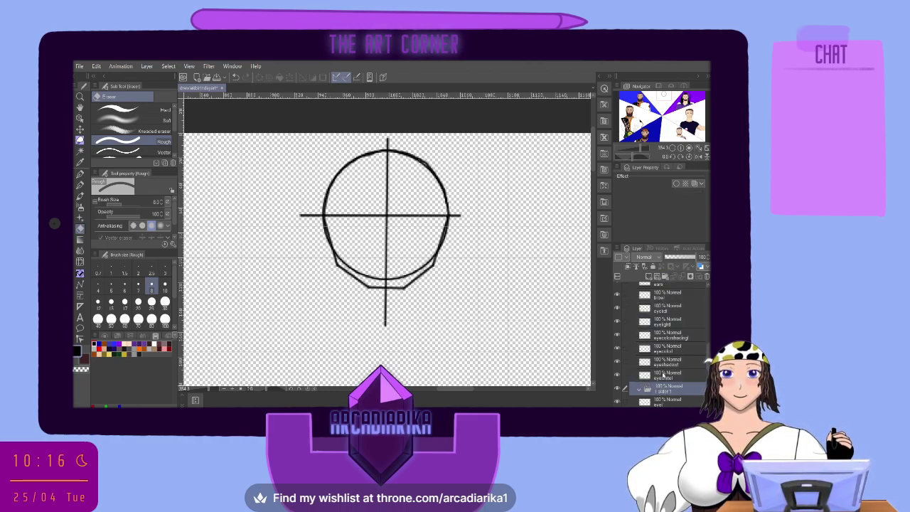
scroll(663, 377, down, 1)
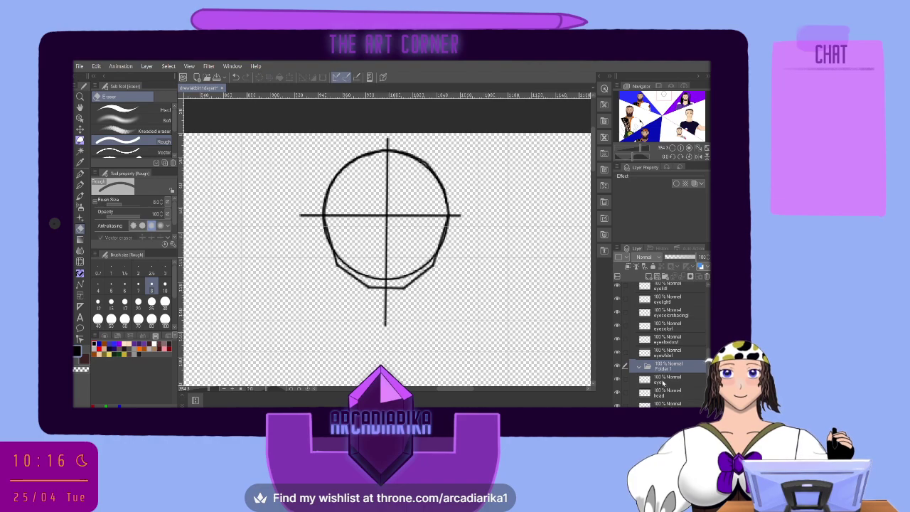
Move the eyel layer and the layers from browl down to eyewhitel into the new folder
drag(662, 380, 662, 367)
click(662, 352)
scroll(662, 348, up, 2)
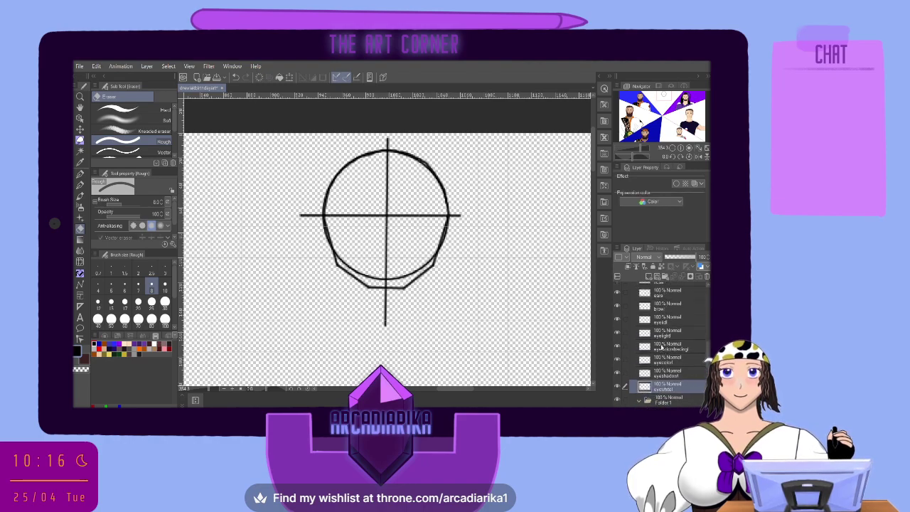
shift+click(663, 309)
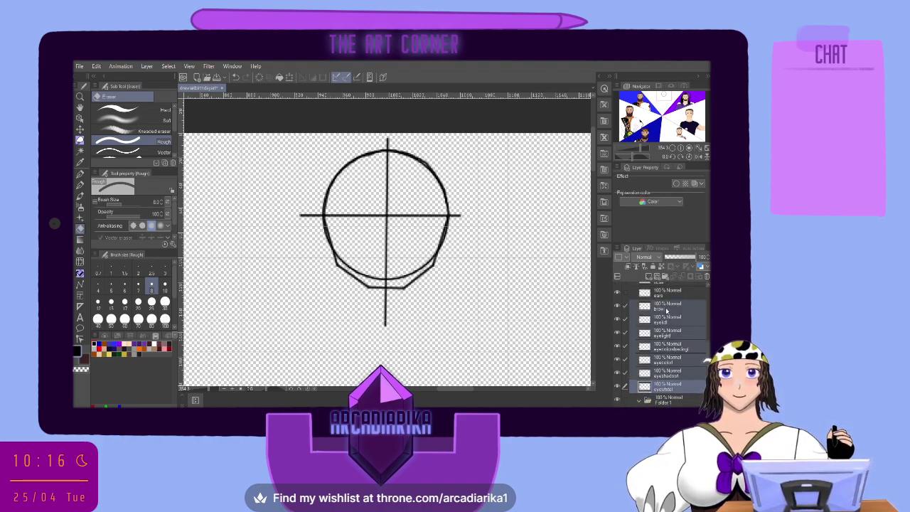
drag(668, 368, 662, 394)
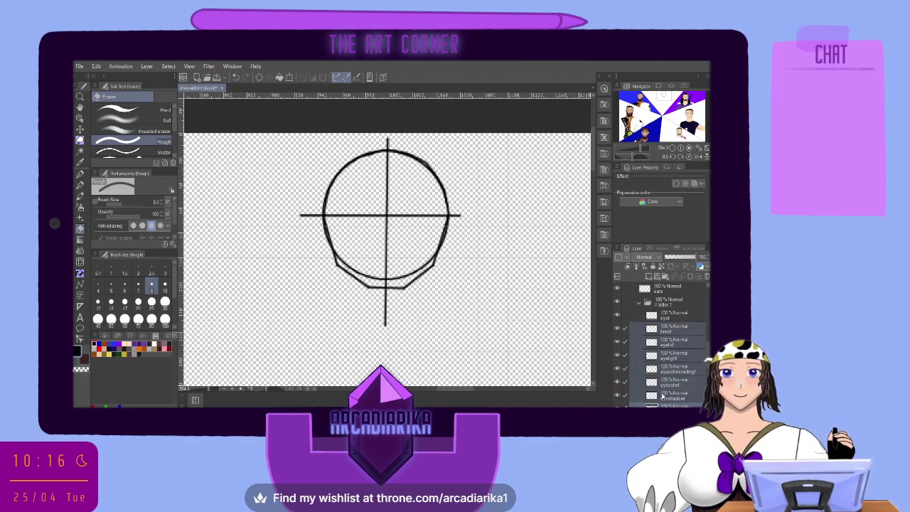
Rename the new layer folder to eyel
click(664, 304)
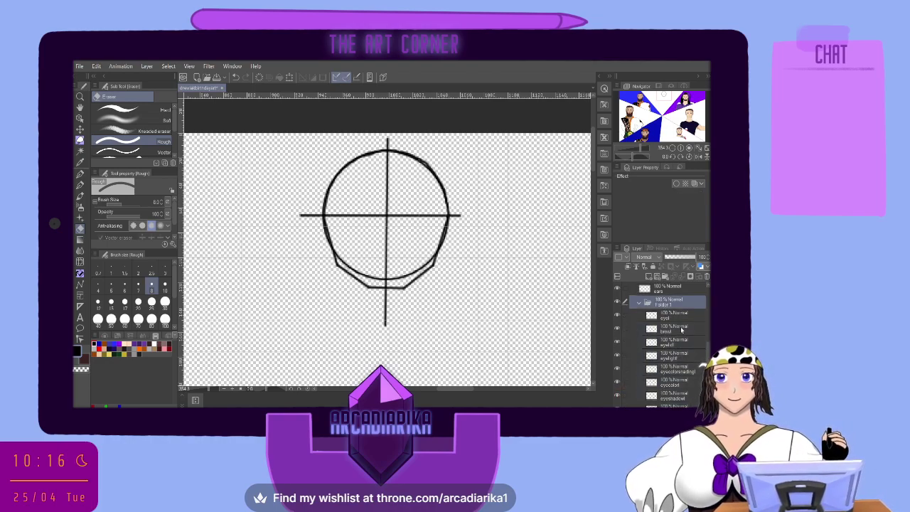
text(eyel)
key(Return)
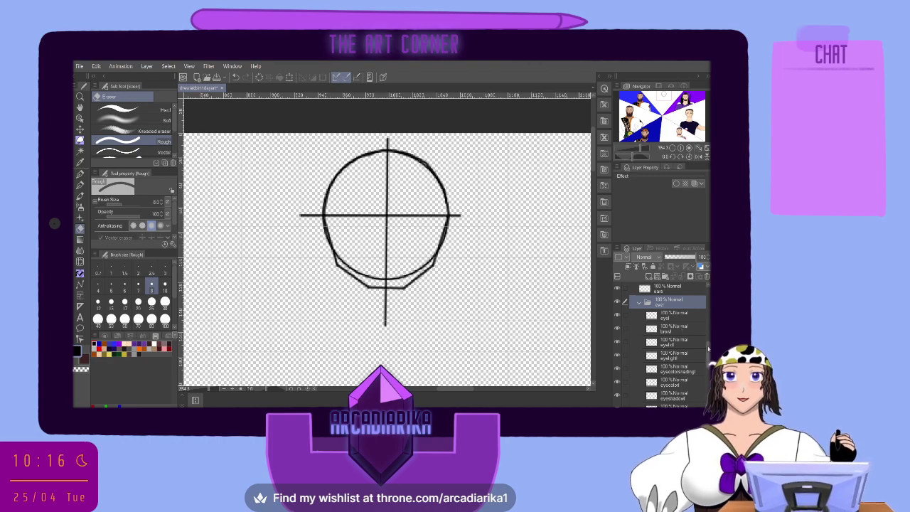
Make the eyel layer inside the eyel folder active and switch to the SOIPEN pencil
scroll(685, 348, down, 2)
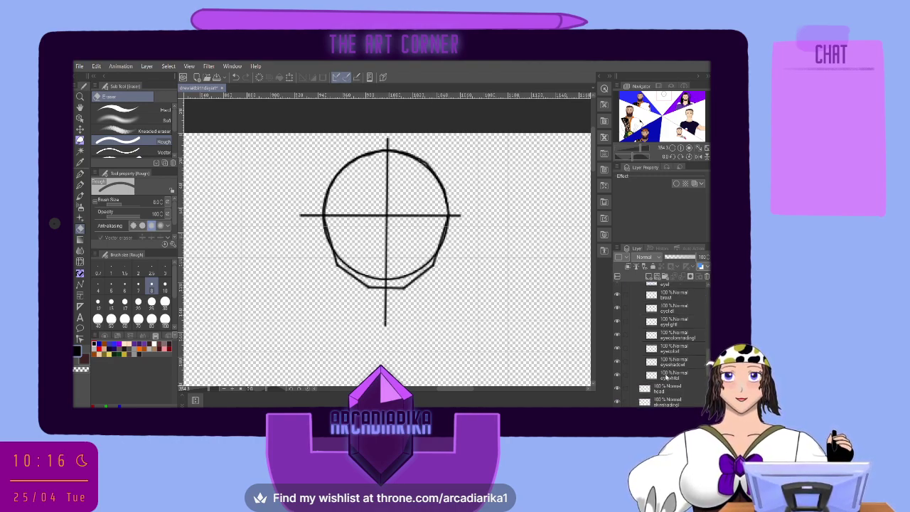
scroll(666, 355, up, 2)
click(671, 305)
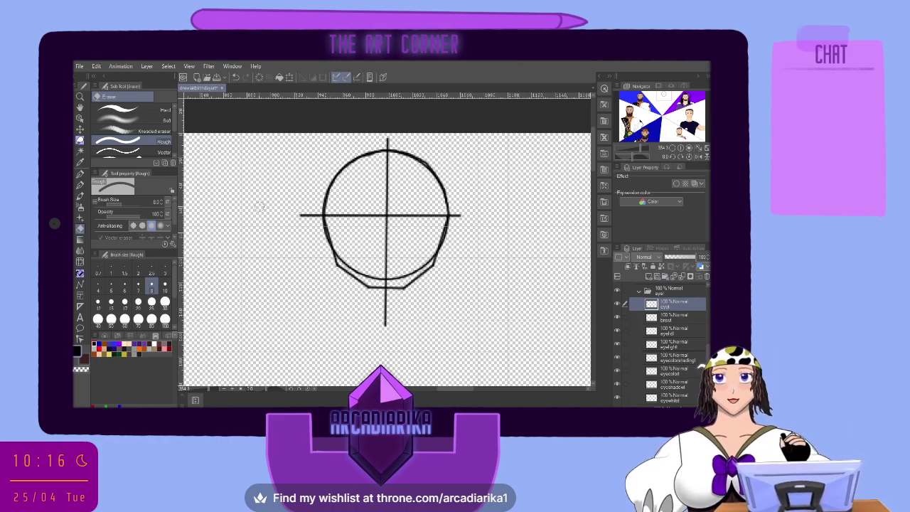
scroll(364, 196, up, 1)
scroll(364, 196, up, 2)
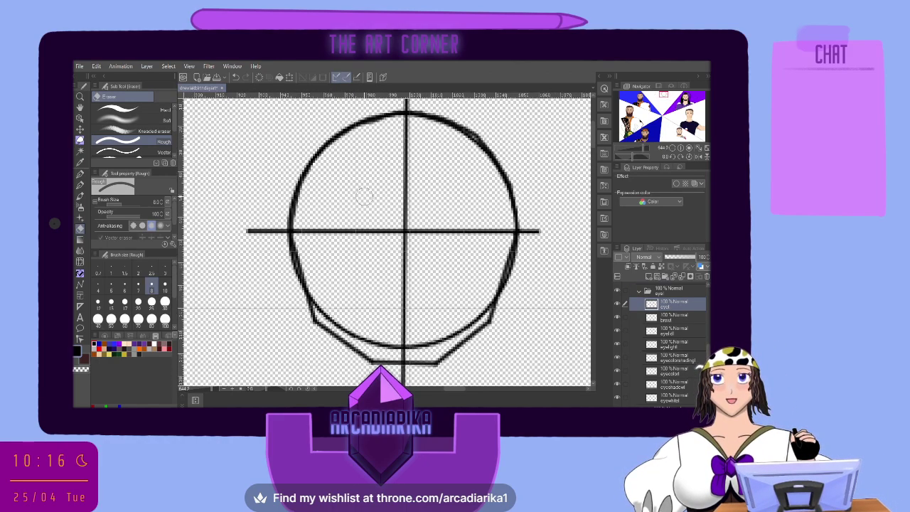
click(79, 184)
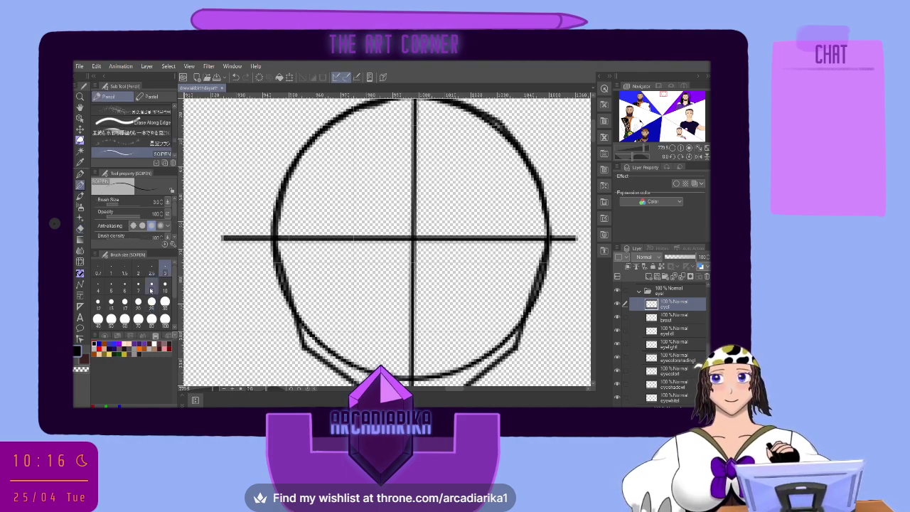
Try a curved upper eye line below the horizontal guide at brush size 6, and undo it
click(122, 289)
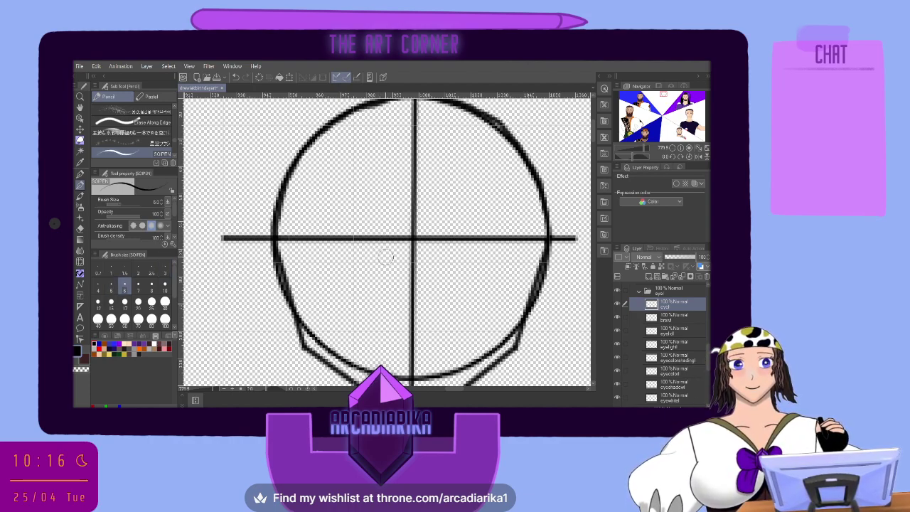
mouse_move(384, 253)
mouse_down()
mouse_move(354, 244)
mouse_move(340, 260)
mouse_up()
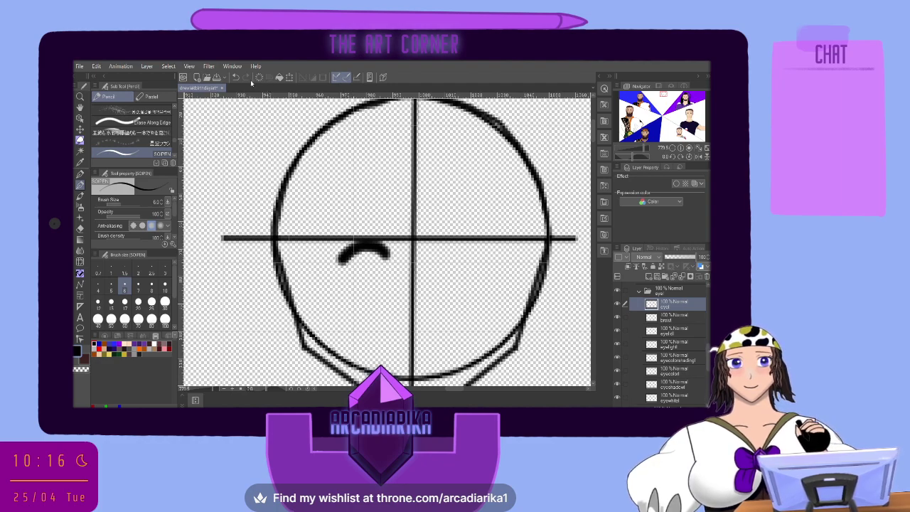
key(ctrl+z)
Set the brush size to 5 and draw the curved upper and lower eye lines below the horizontal guide
click(110, 287)
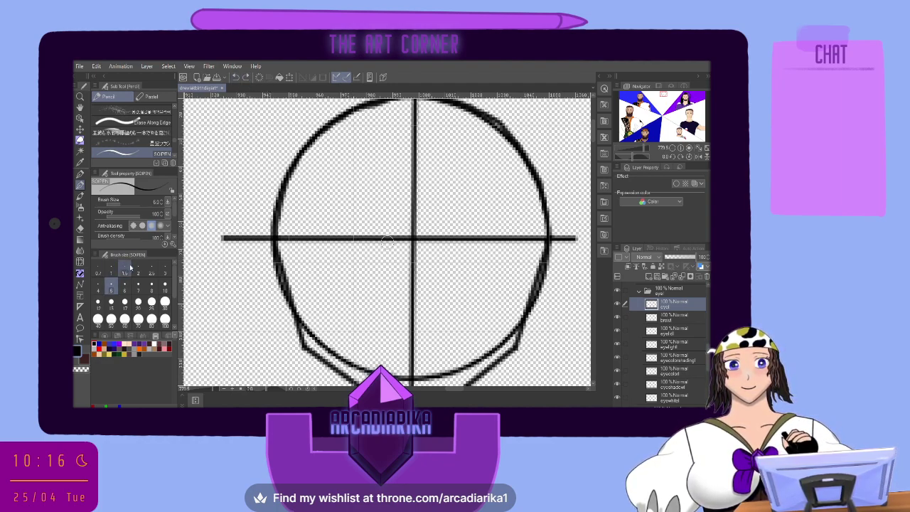
mouse_move(387, 253)
mouse_down()
mouse_move(353, 247)
mouse_move(342, 259)
mouse_move(362, 277)
mouse_move(395, 261)
mouse_up()
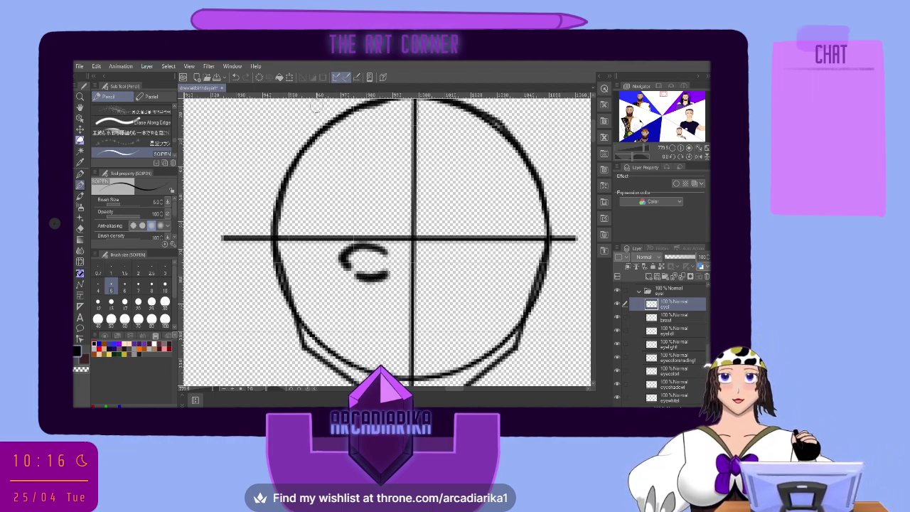
Move the eye lines slightly to the left, further from the vertical guide, with Scale/Rotate
click(289, 77)
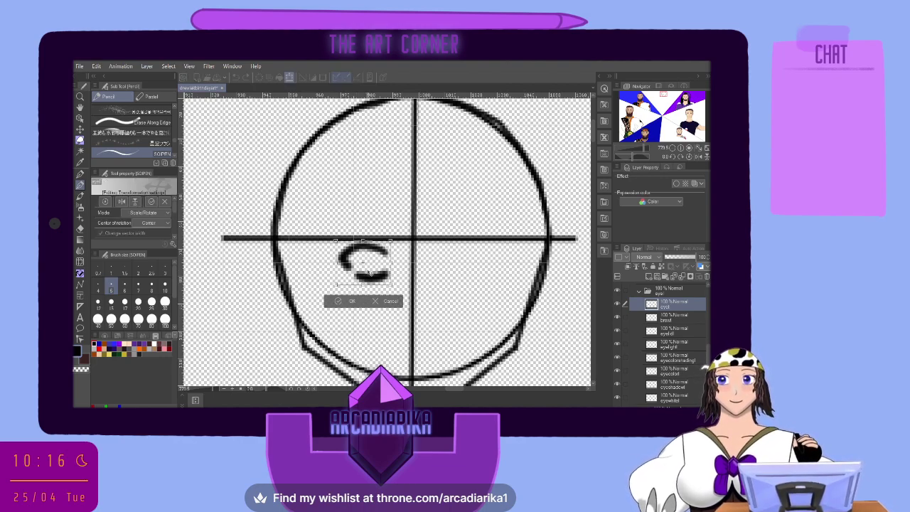
drag(369, 272, 361, 271)
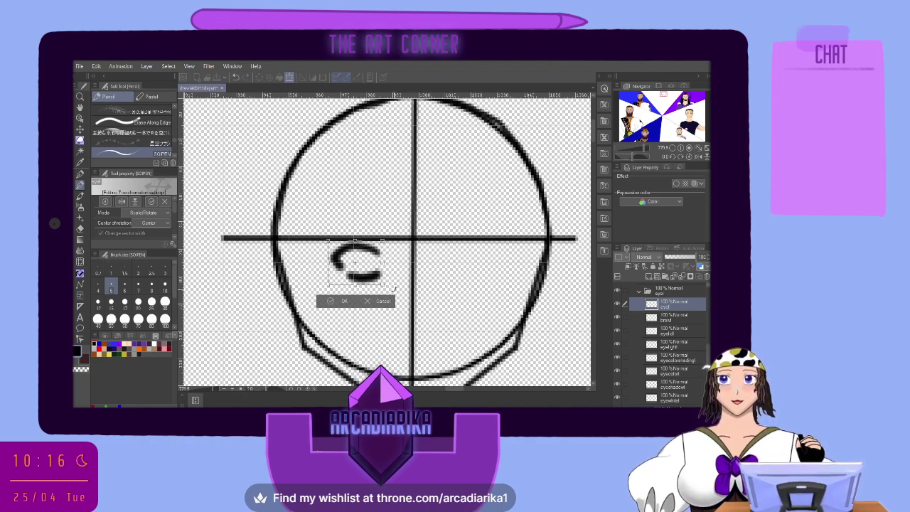
click(332, 302)
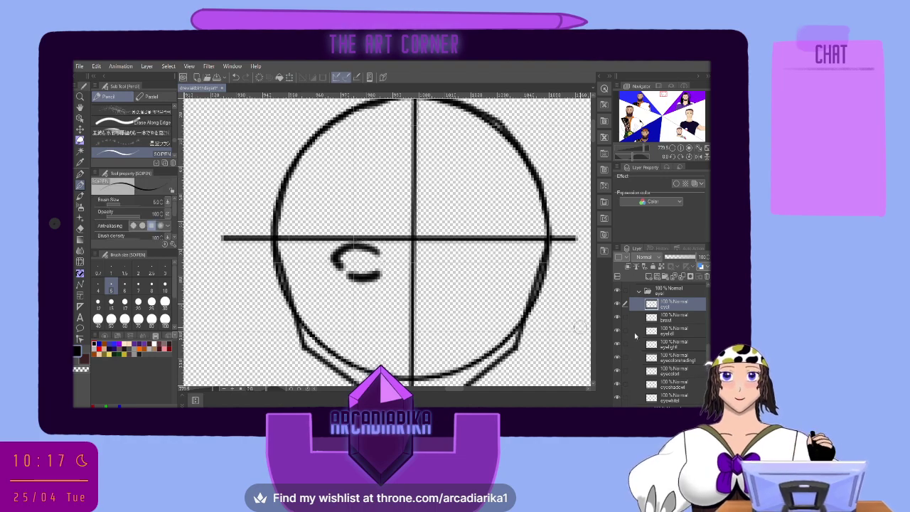
Paint the white of the eye between the eye lines on the eyewhitel layer, using the G-pen at size 6
click(665, 395)
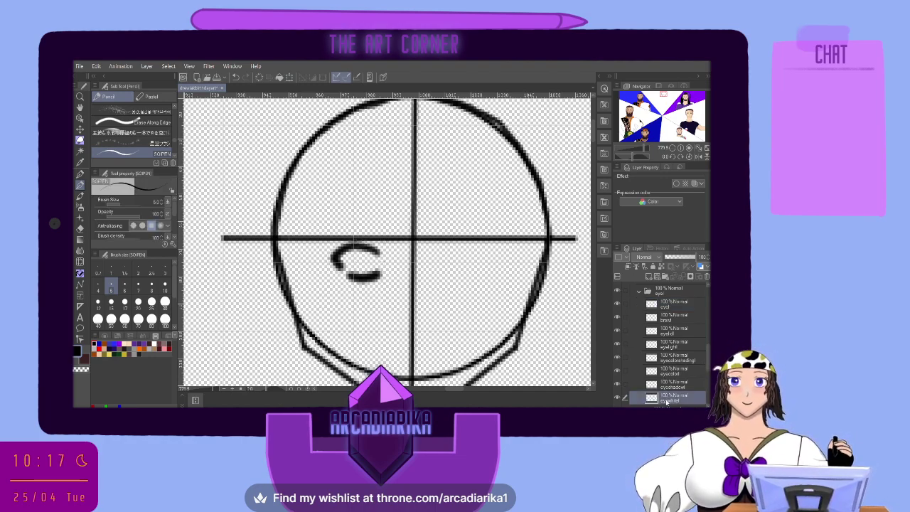
click(79, 174)
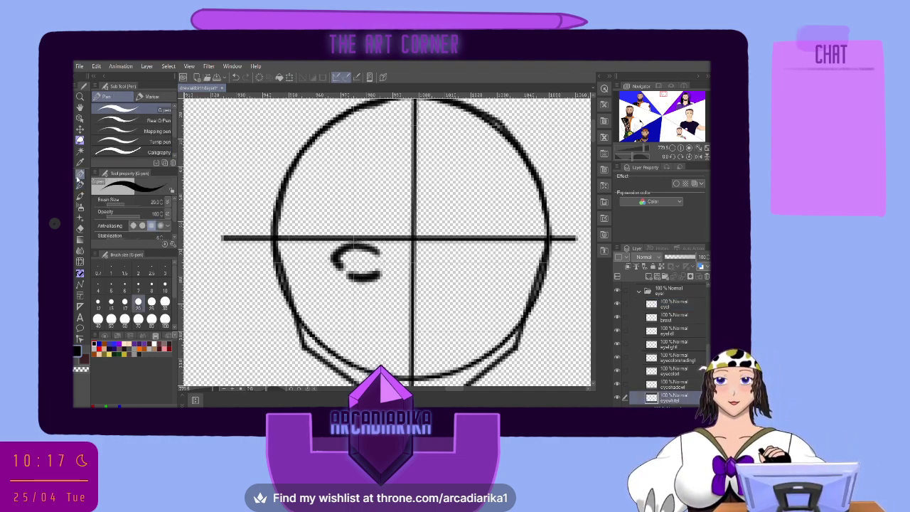
click(124, 287)
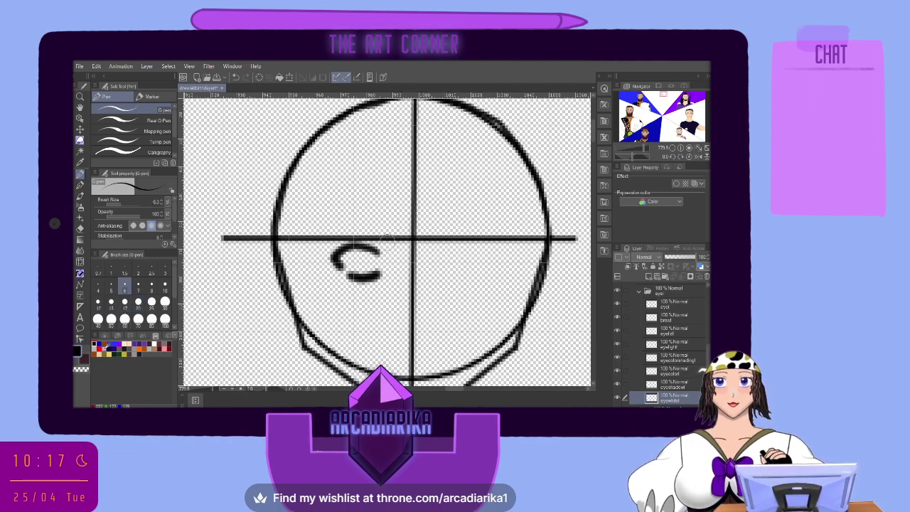
click(84, 359)
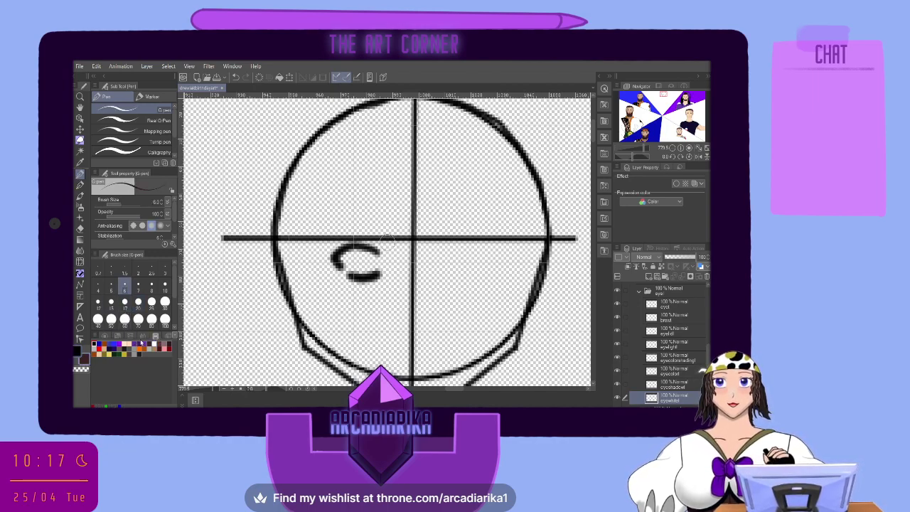
click(153, 343)
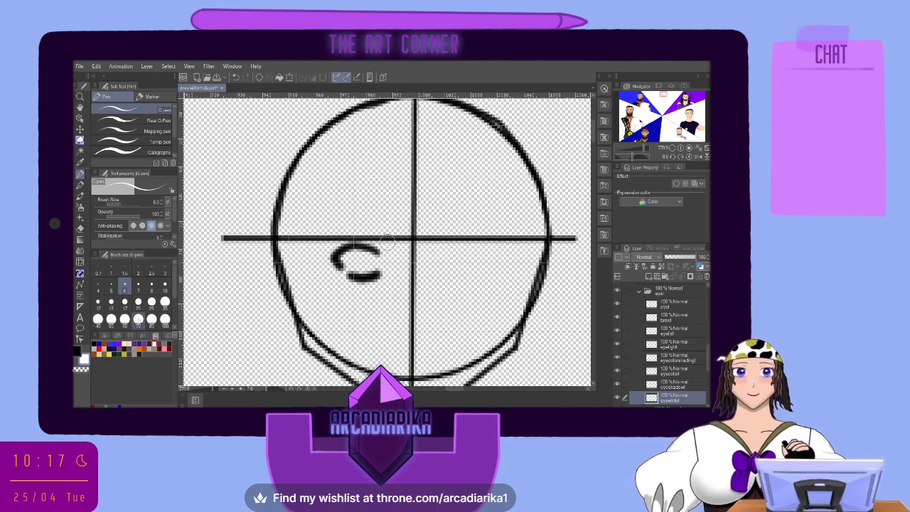
mouse_move(349, 253)
mouse_down()
mouse_move(352, 266)
mouse_move(366, 270)
mouse_move(375, 257)
mouse_move(354, 258)
mouse_move(362, 263)
mouse_move(366, 252)
mouse_up()
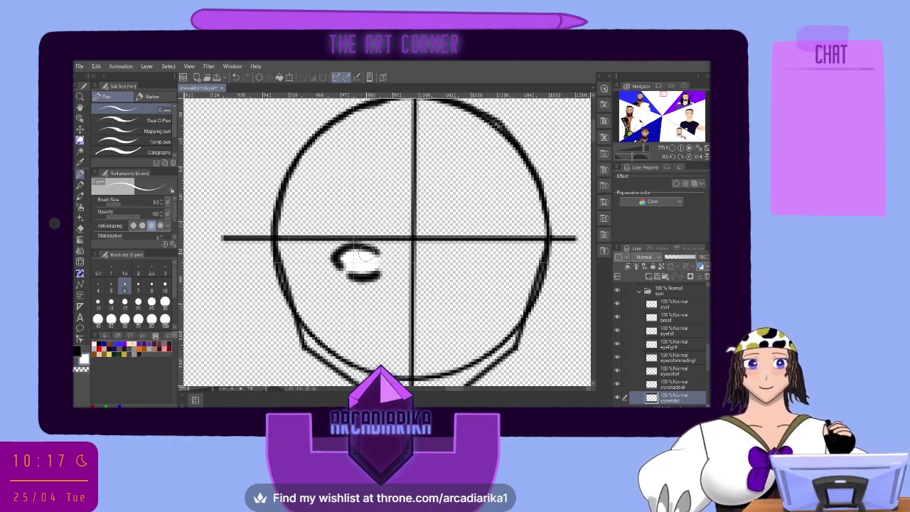
Paint a grey shadow under the upper eye line on the eyeshadowl layer at brush size 5, undoing and redoing the first attempt
click(672, 382)
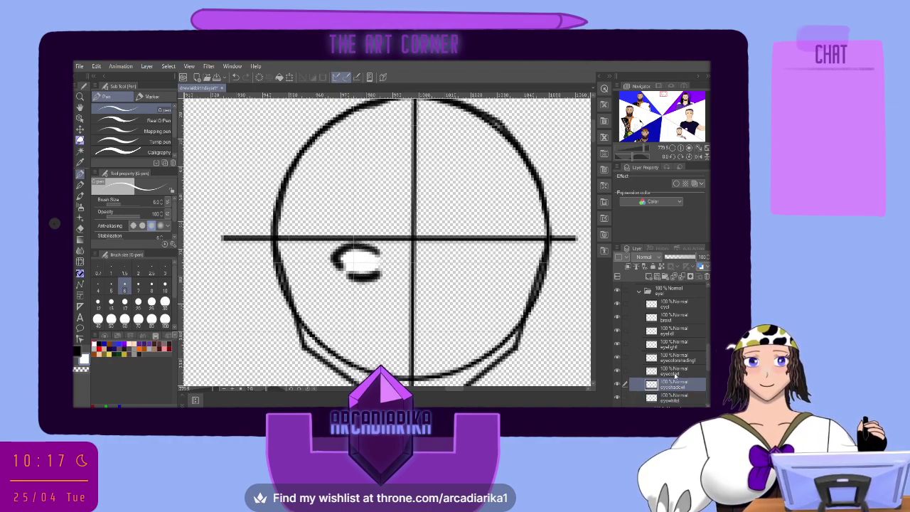
click(134, 351)
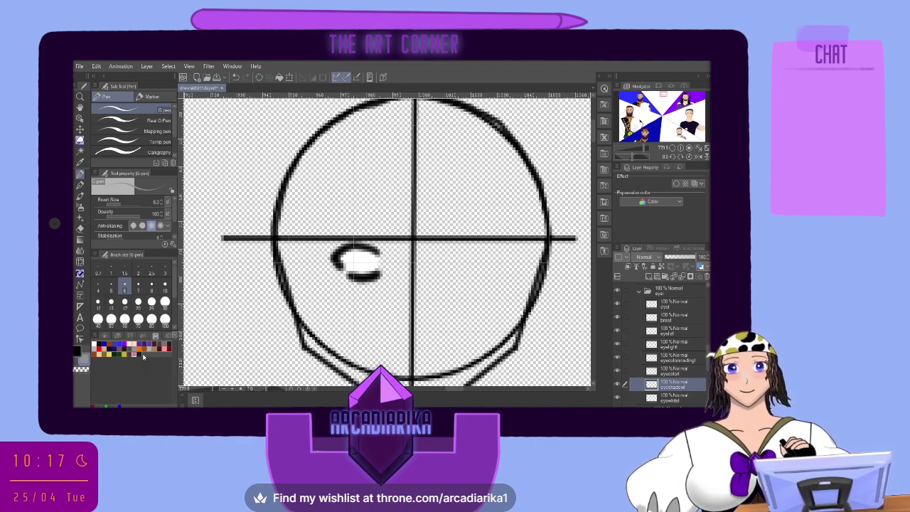
click(110, 288)
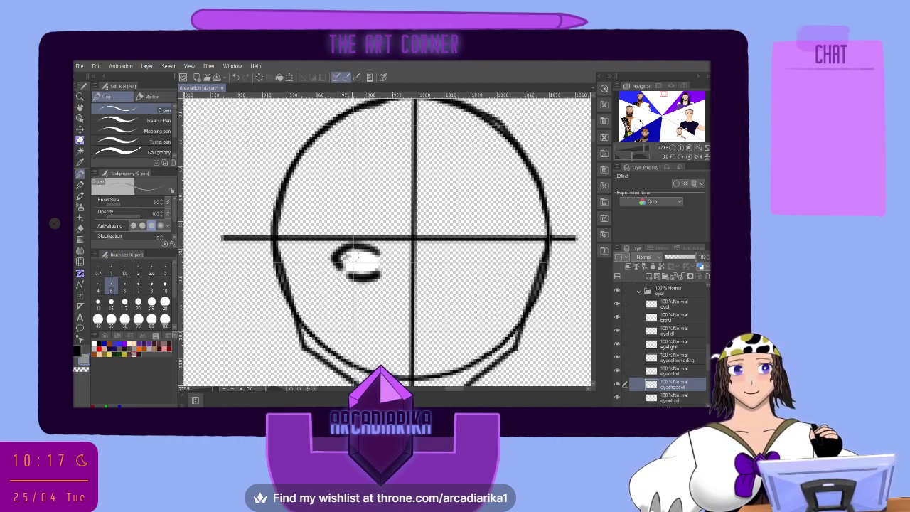
mouse_move(354, 253)
mouse_down()
mouse_move(378, 262)
mouse_move(356, 250)
mouse_move(340, 262)
mouse_move(355, 247)
mouse_up()
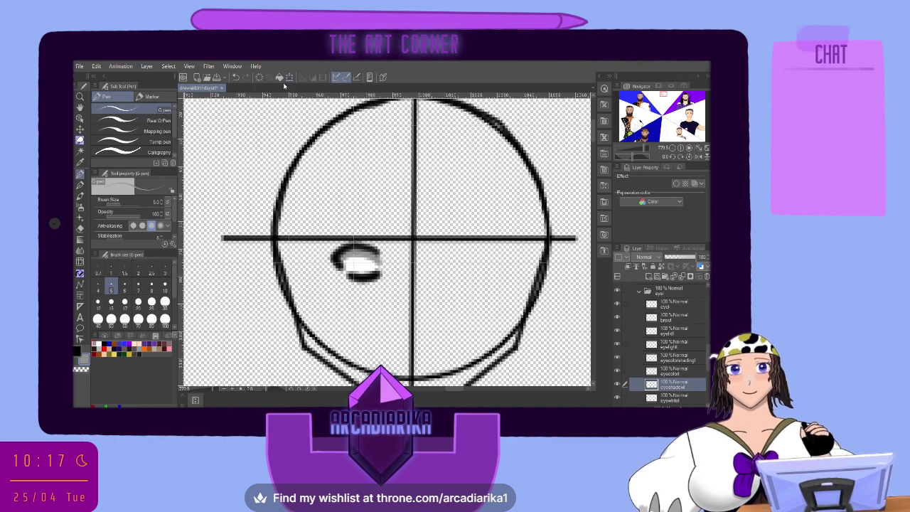
click(235, 77)
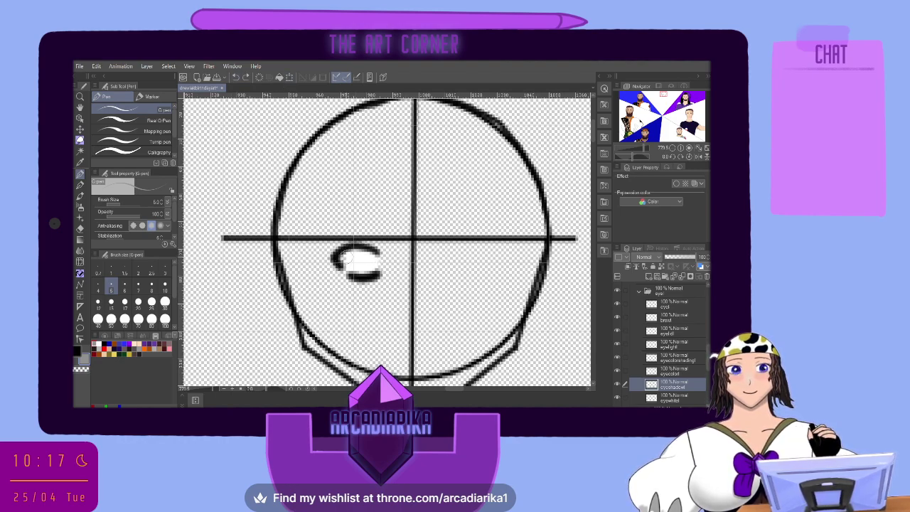
mouse_move(357, 253)
mouse_down()
mouse_move(378, 262)
mouse_move(364, 252)
mouse_move(342, 256)
mouse_move(381, 254)
mouse_up()
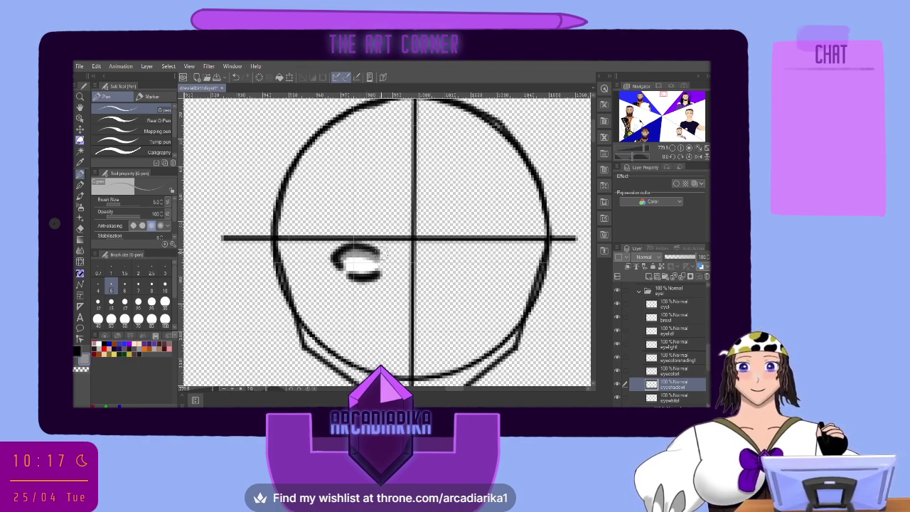
Draw a dark brown ellipse for the iris on the eyecolorl layer and fill it in with the SOIPEN pencil at size 5
click(678, 372)
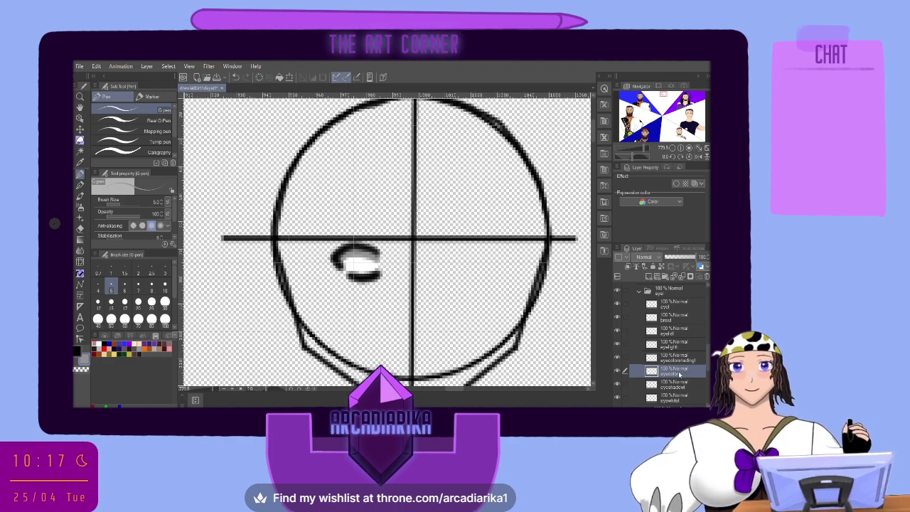
click(77, 353)
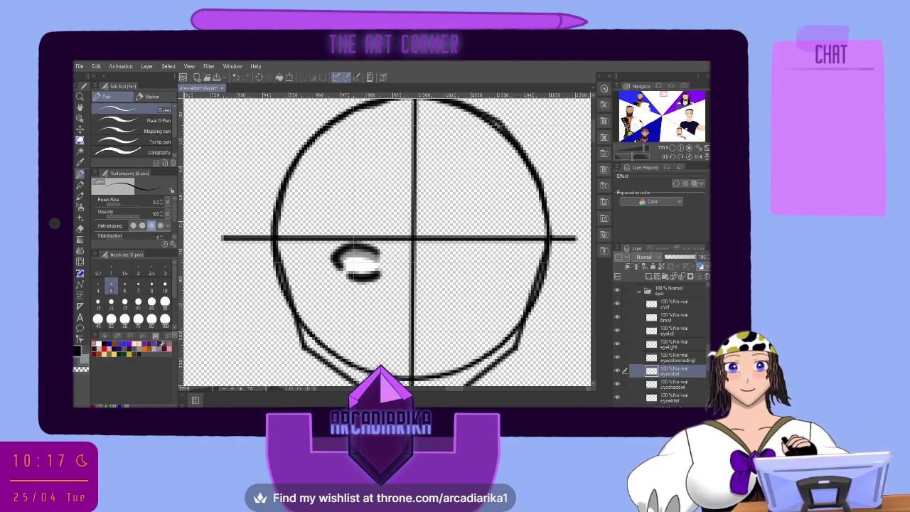
click(168, 344)
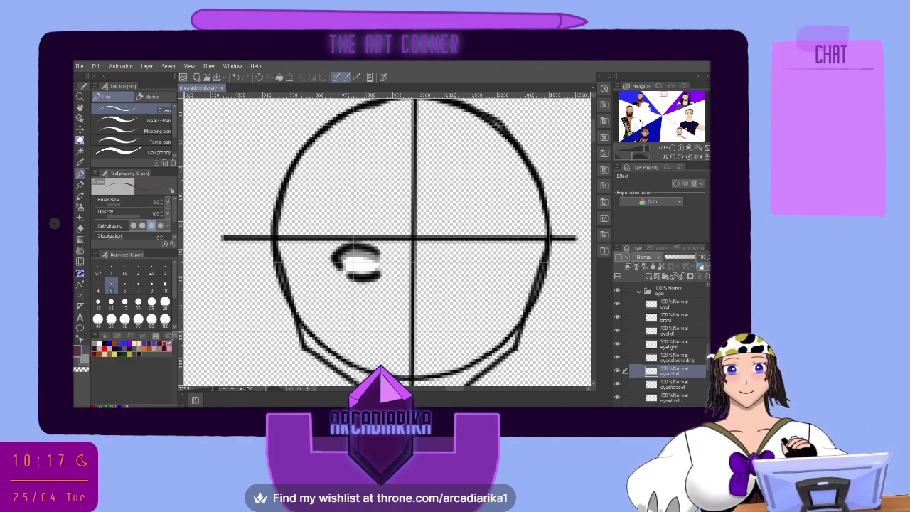
click(162, 344)
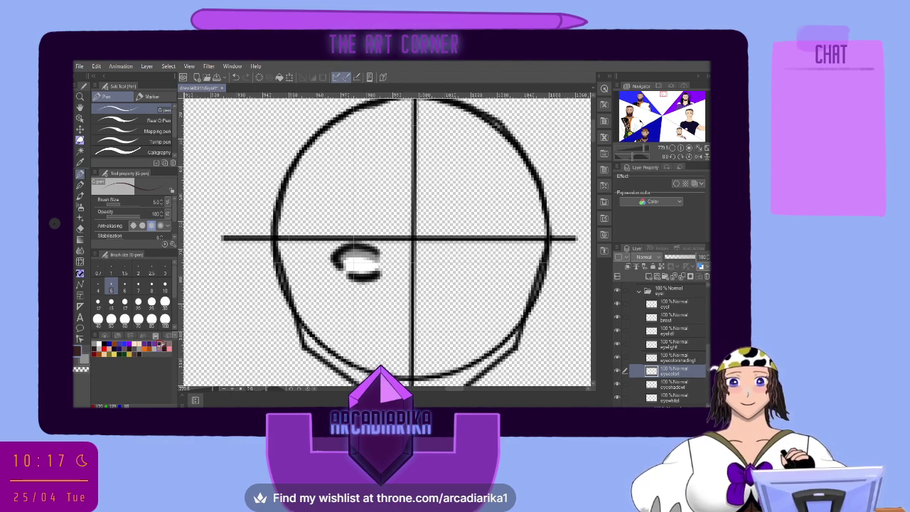
click(79, 284)
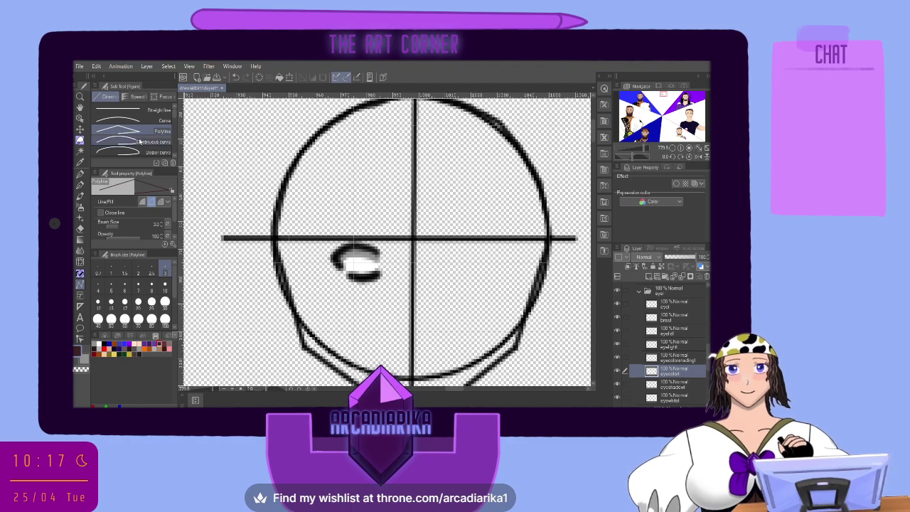
scroll(162, 142, down, 3)
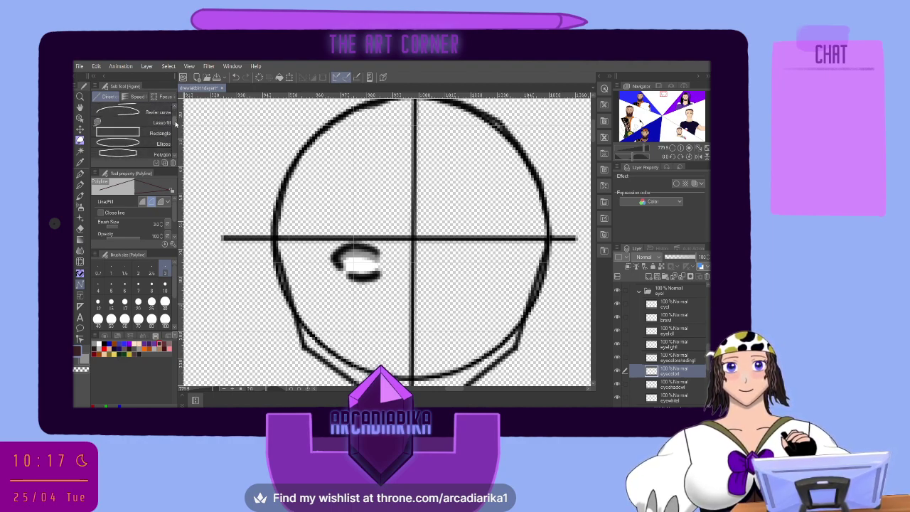
click(164, 142)
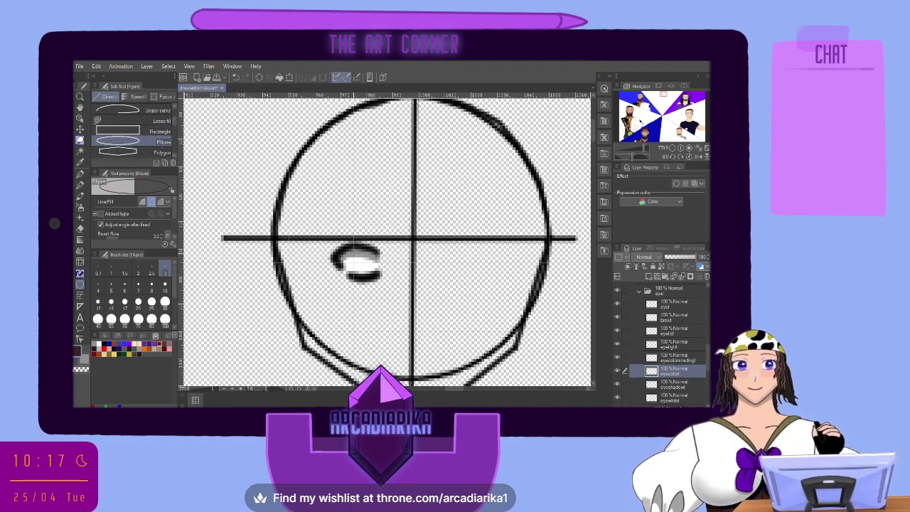
drag(354, 252, 371, 276)
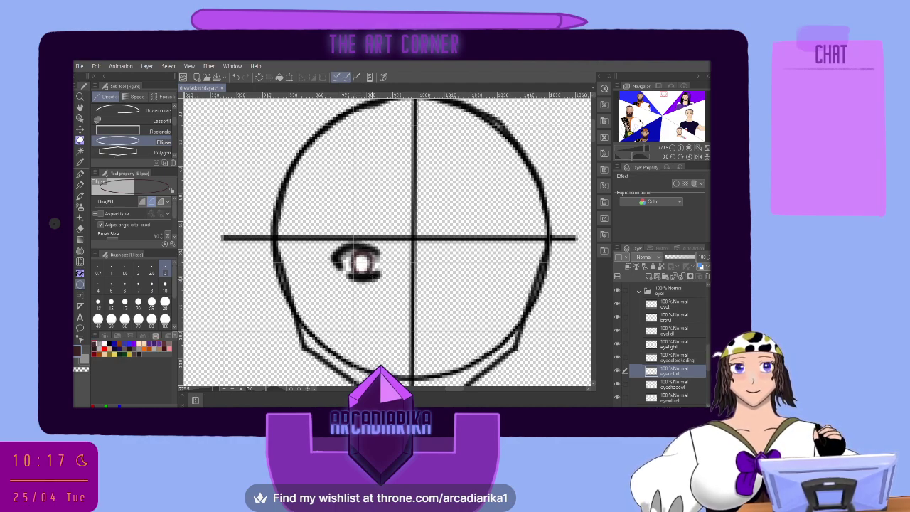
click(80, 184)
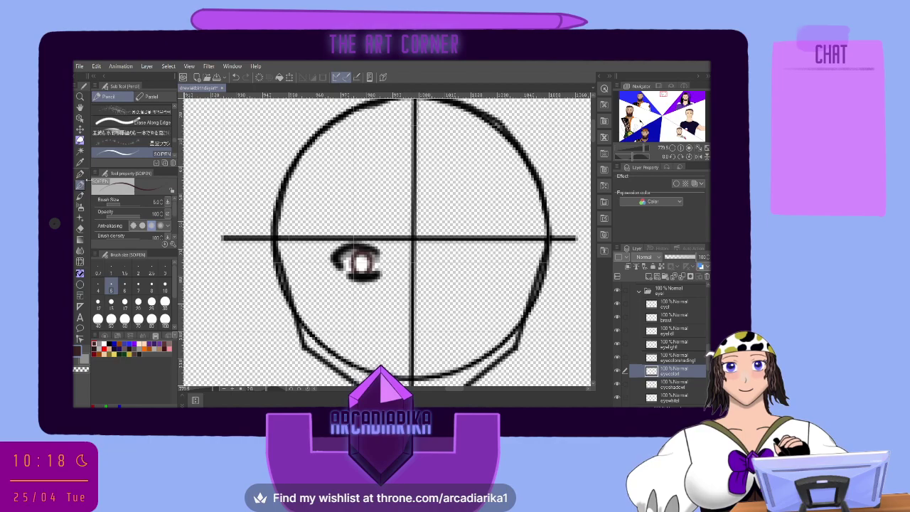
drag(361, 264, 364, 264)
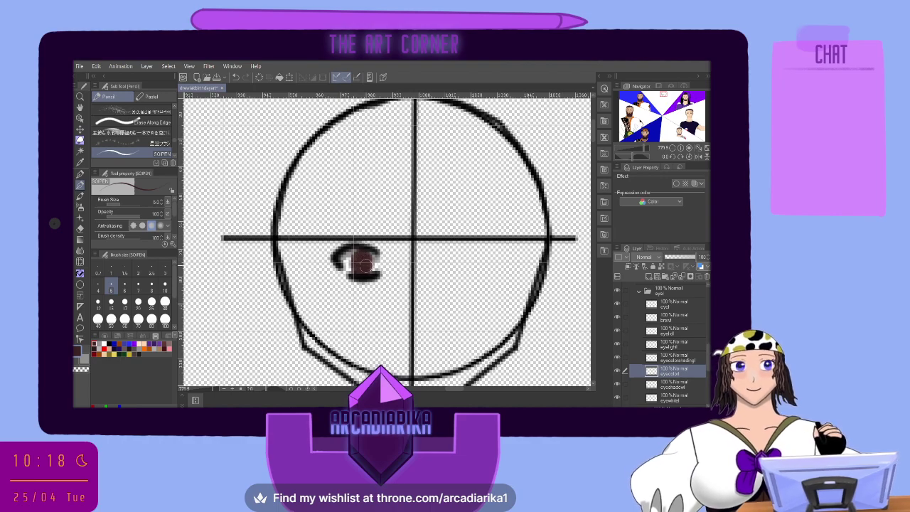
Add a new layer above eyecolorshadingl and draw a small black pupil in the middle of the iris
click(667, 360)
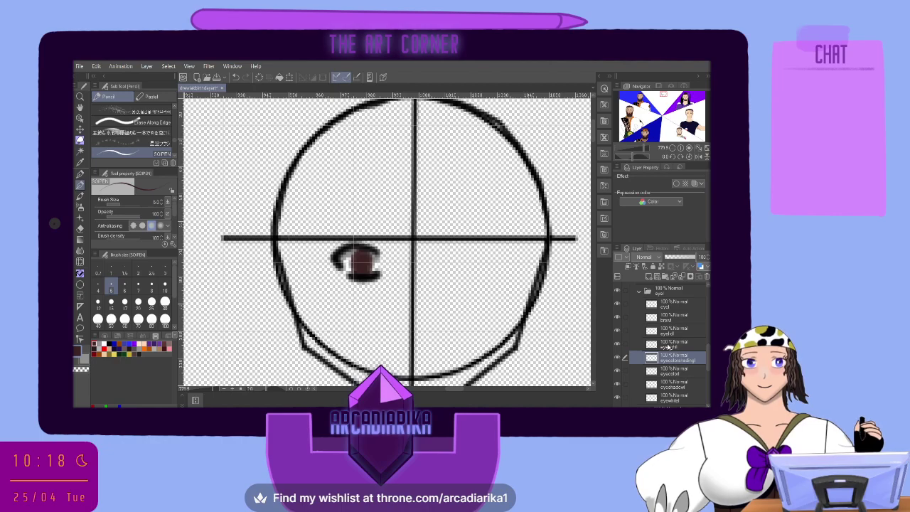
click(648, 276)
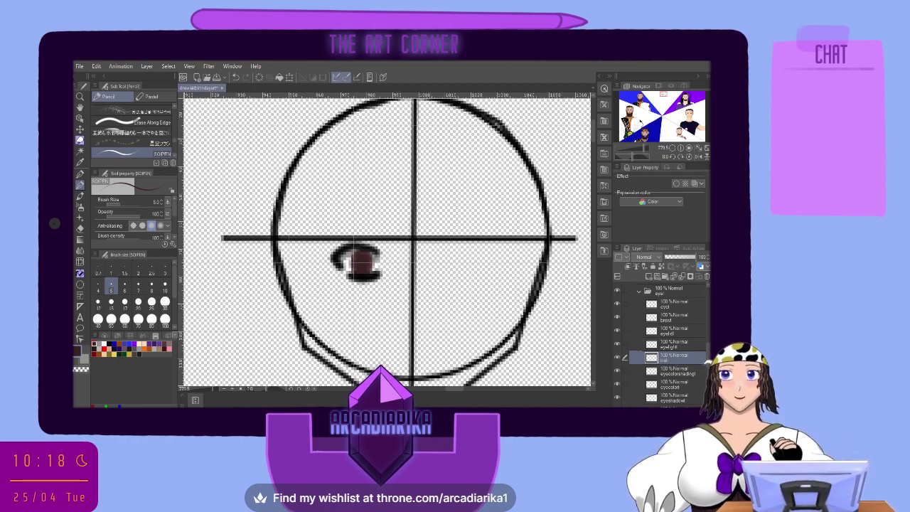
scroll(362, 264, up, 8)
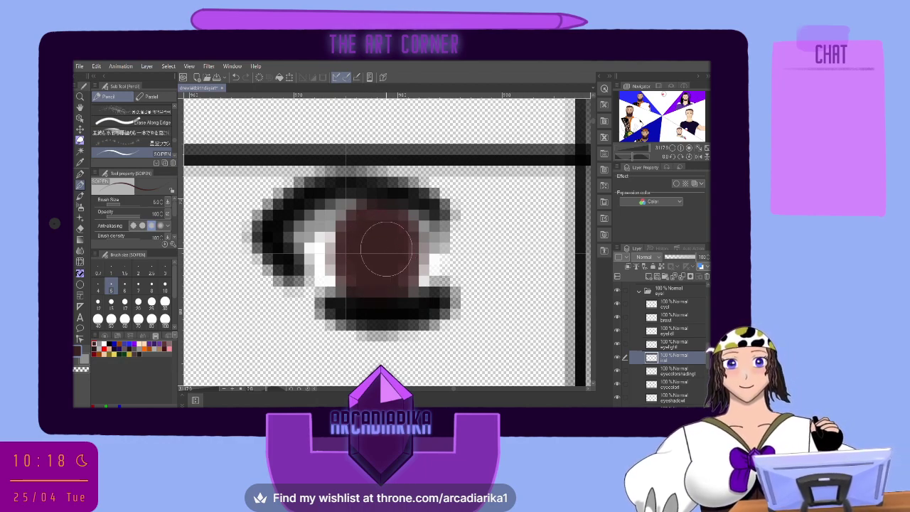
click(109, 343)
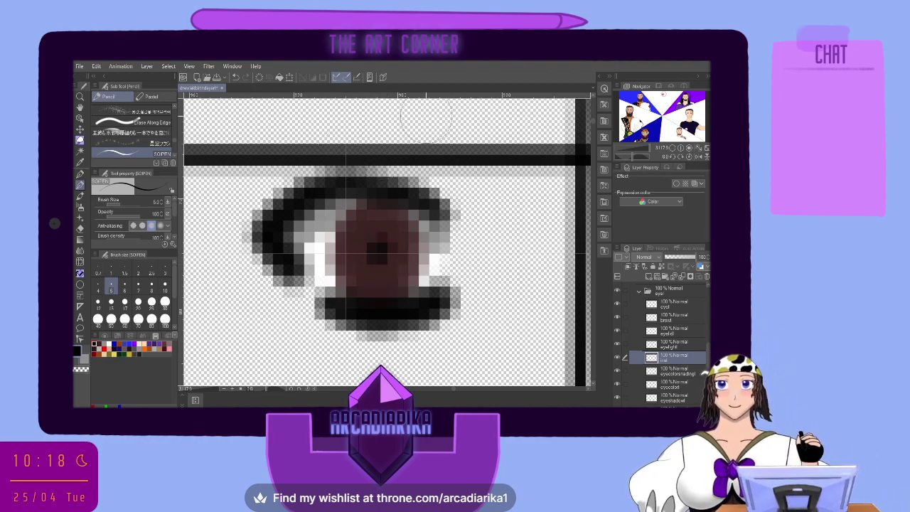
scroll(419, 132, down, 4)
scroll(410, 128, up, 1)
scroll(412, 117, up, 1)
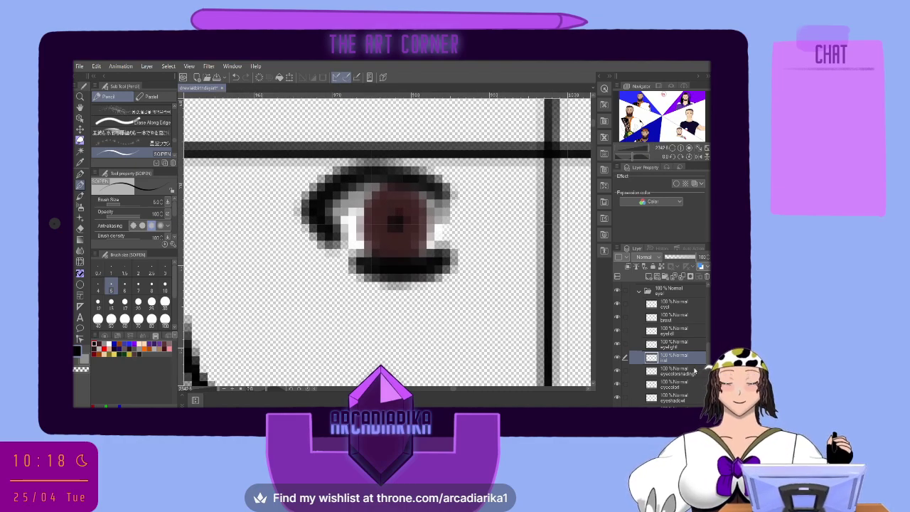
Add a white highlight at the pupil's upper right on the eyelightl layer at brush size 4, and a fainter one at its lower left at size 2
click(678, 346)
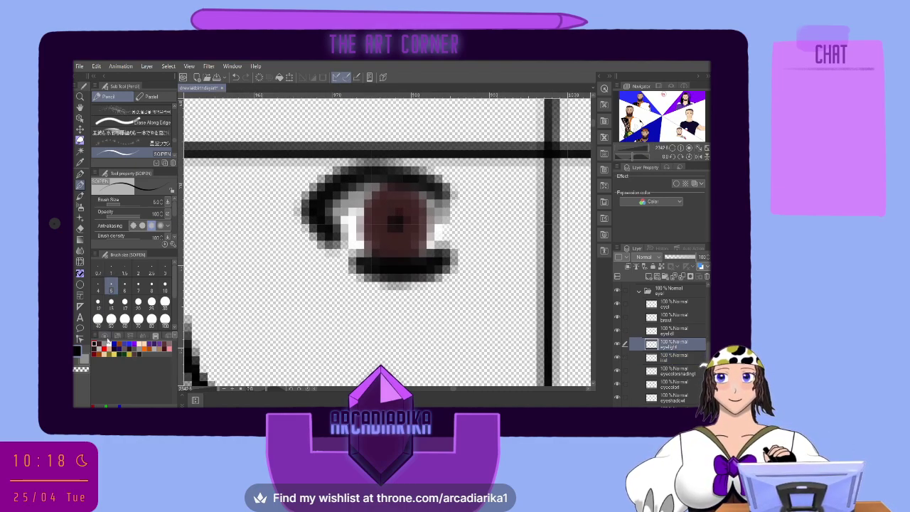
click(105, 346)
click(112, 344)
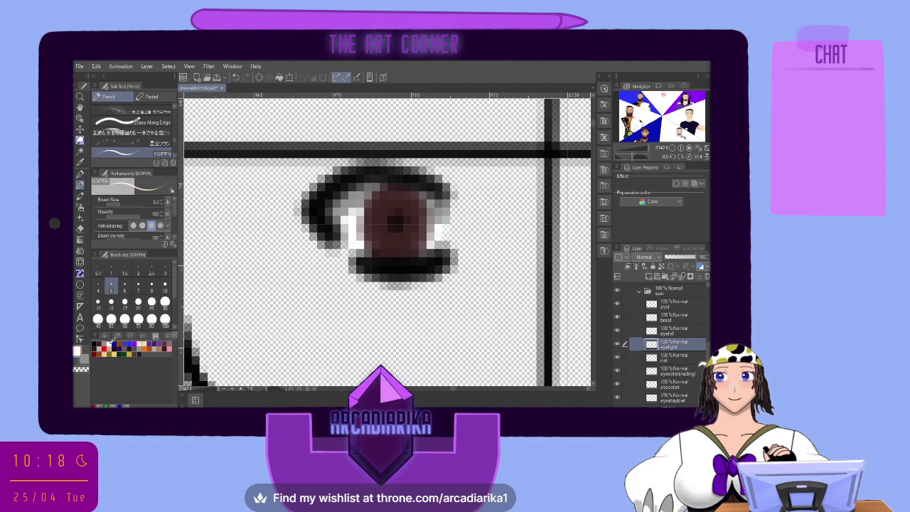
click(98, 286)
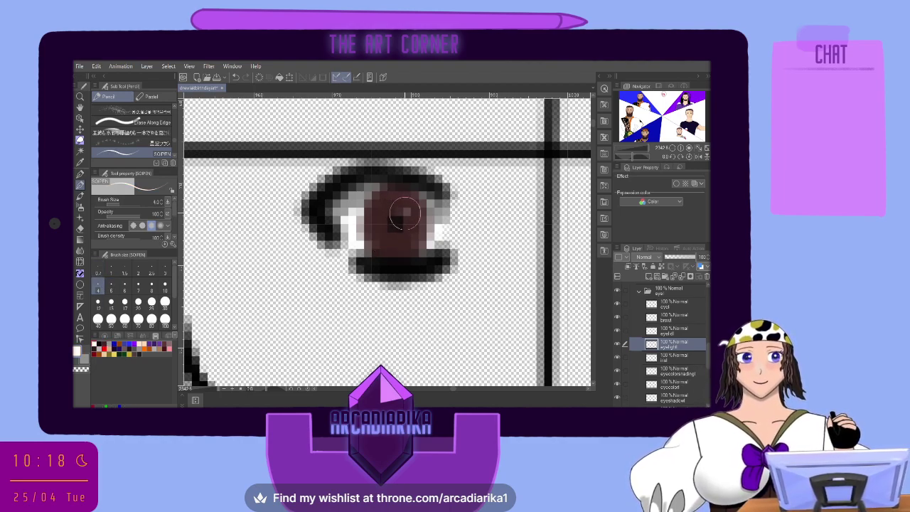
click(404, 214)
click(403, 214)
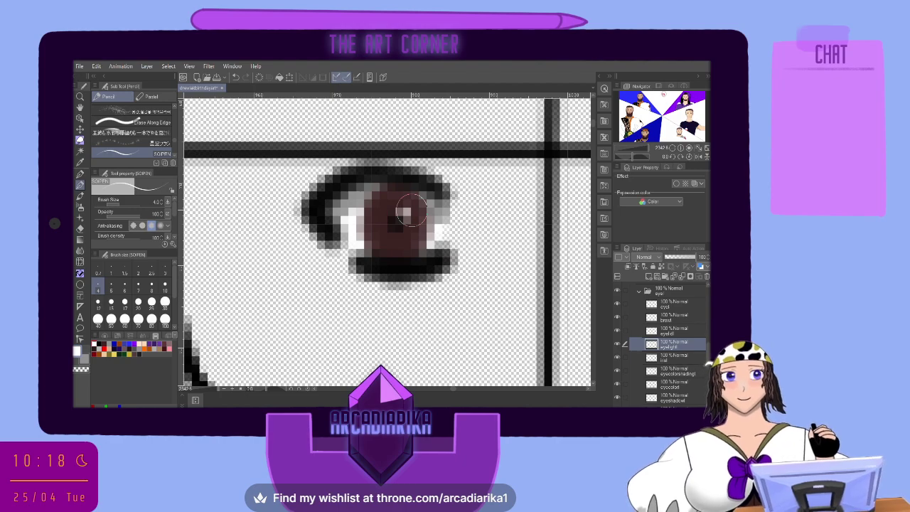
click(139, 268)
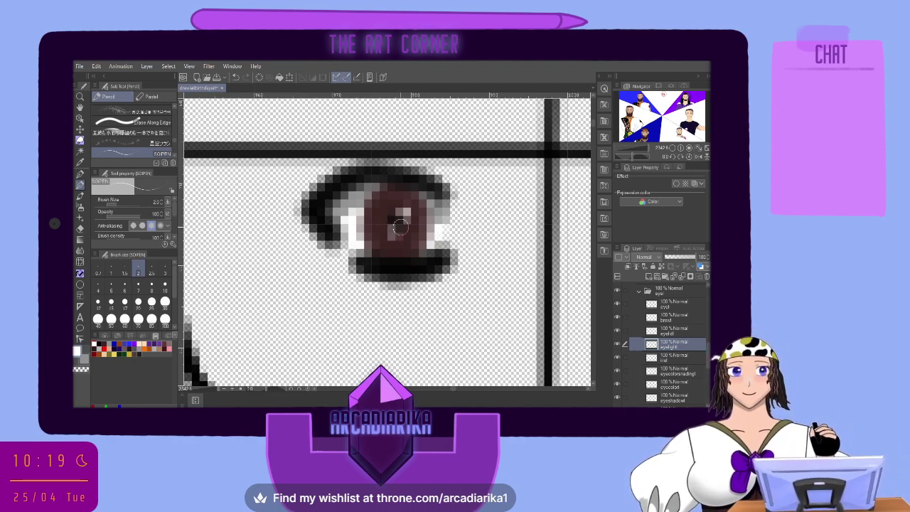
Touch up the white highlight beside the pupil on the eyelightl layer at size 2 and check the eye against the whole head
click(400, 226)
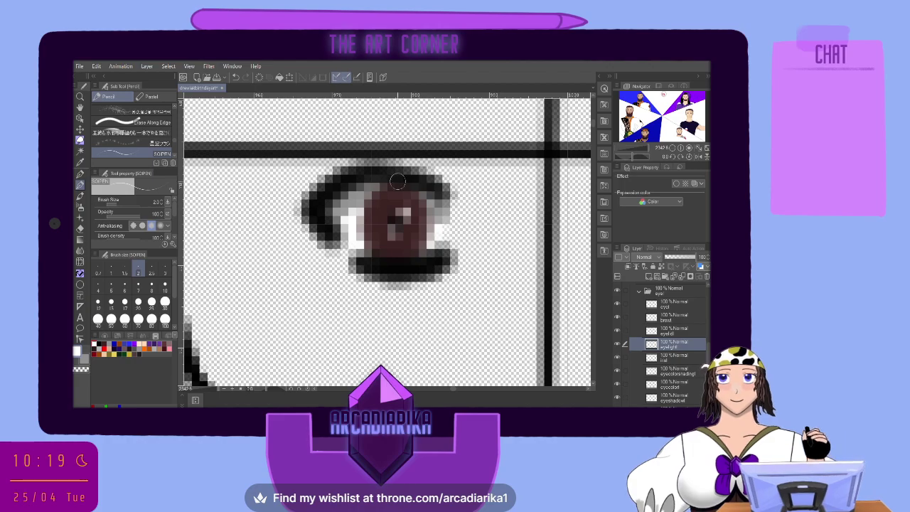
scroll(390, 184, down, 5)
scroll(388, 167, down, 2)
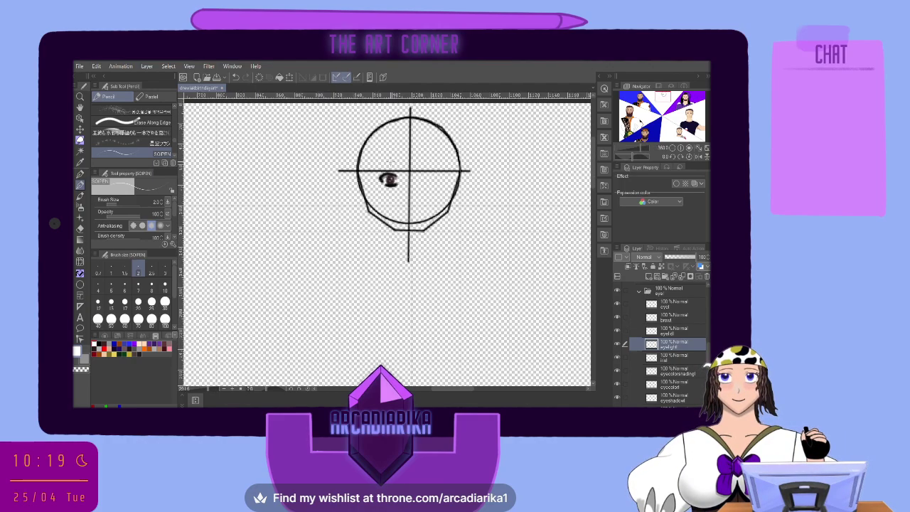
scroll(395, 150, up, 5)
scroll(393, 161, up, 1)
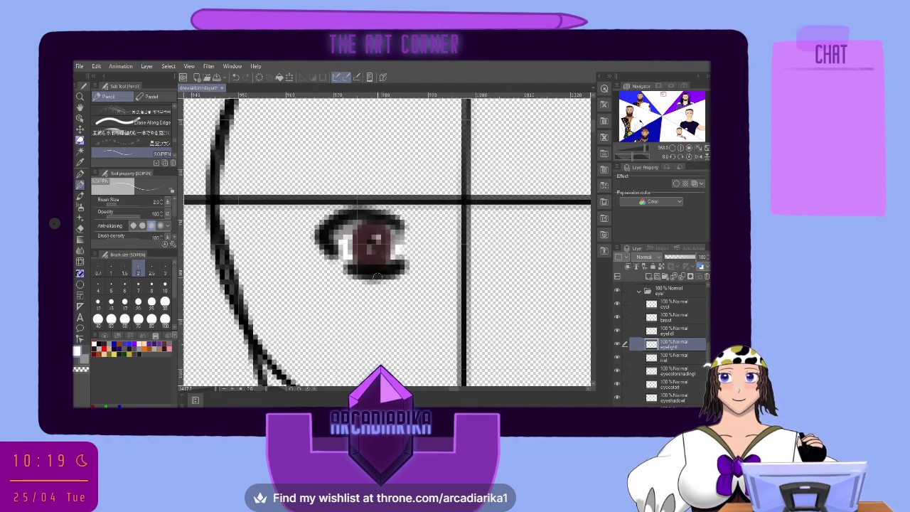
scroll(393, 162, up, 1)
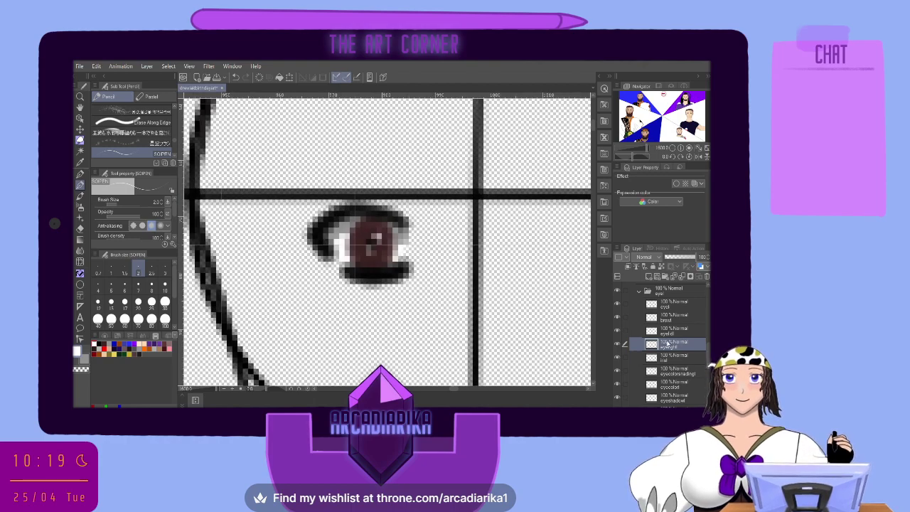
Shade the iris on the eyecolorshadingl layer at size 2, first with a dark tone and then with a muted brown
click(668, 374)
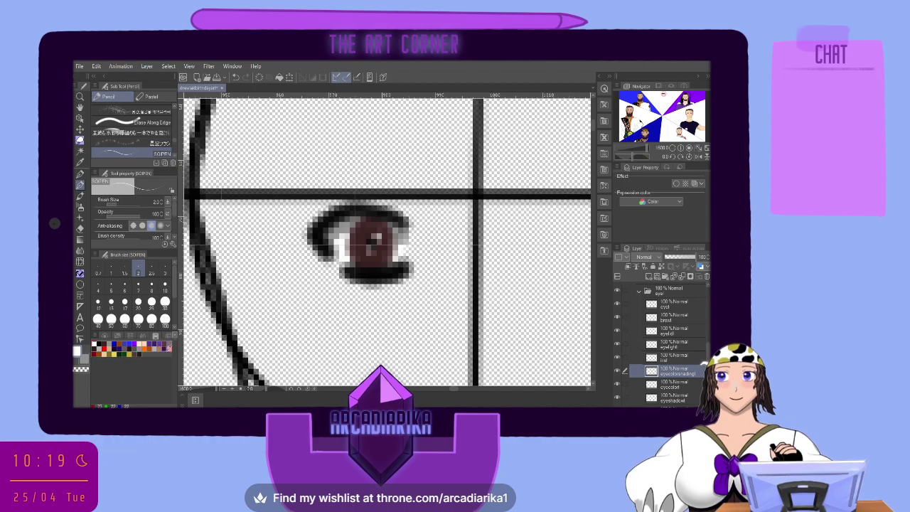
click(167, 348)
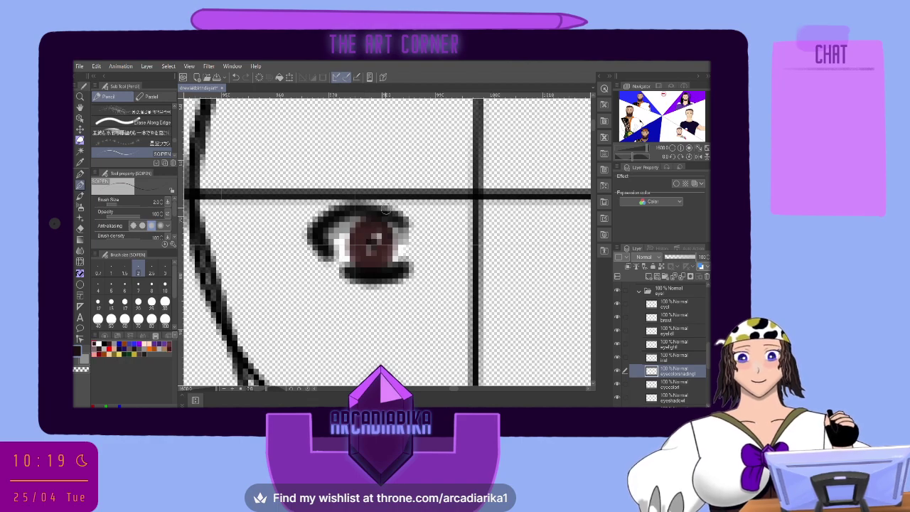
click(94, 345)
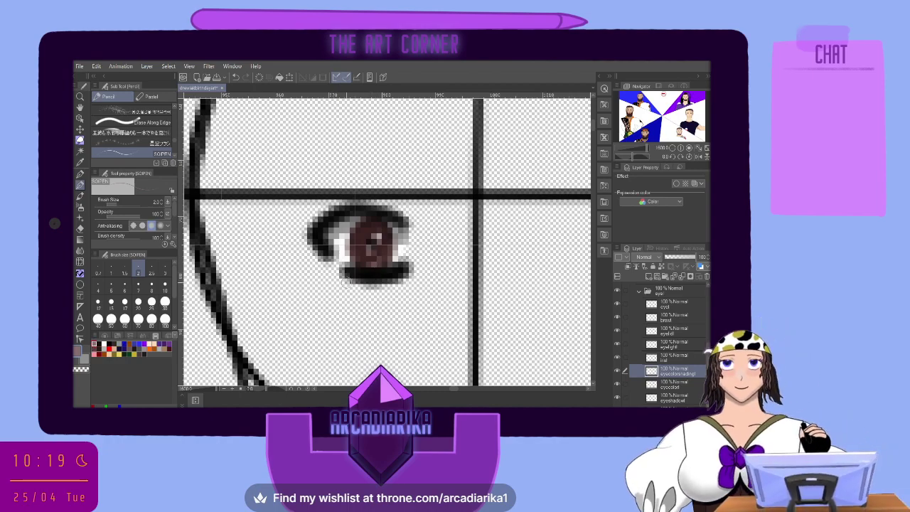
scroll(379, 280, down, 3)
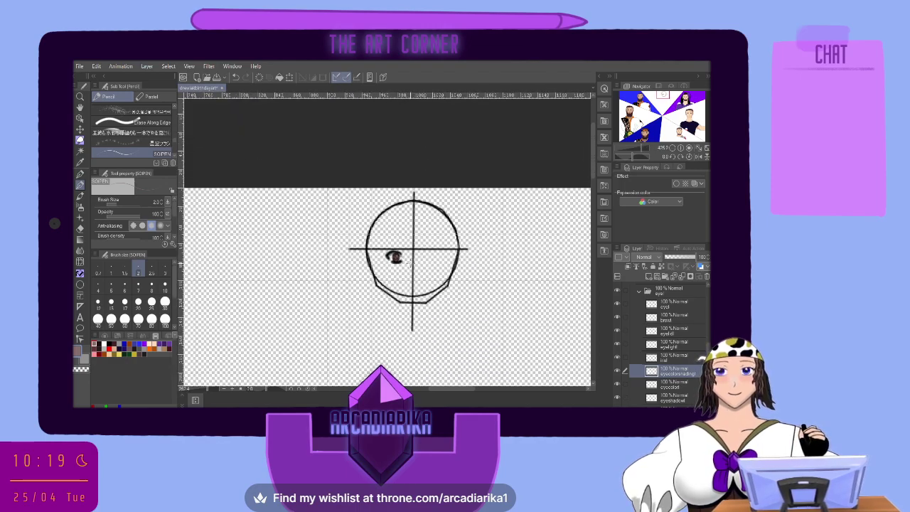
scroll(422, 284, up, 5)
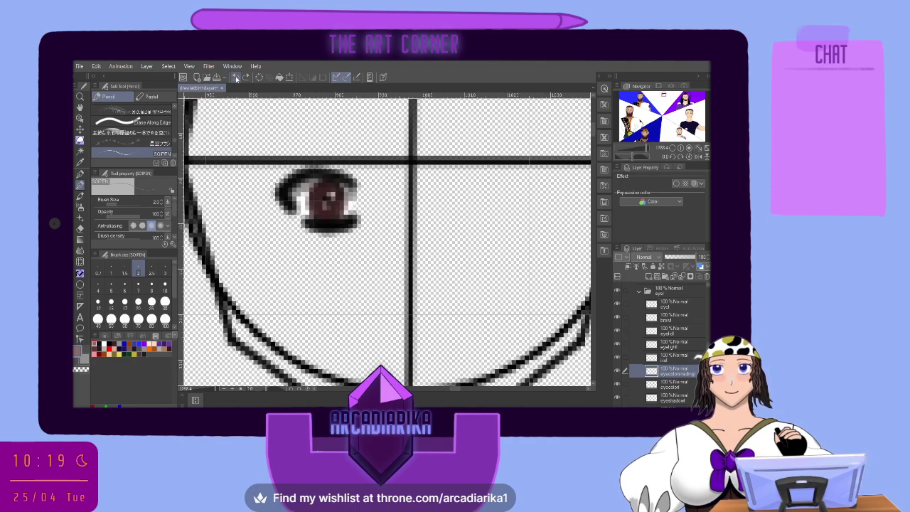
scroll(298, 183, up, 3)
scroll(297, 183, up, 1)
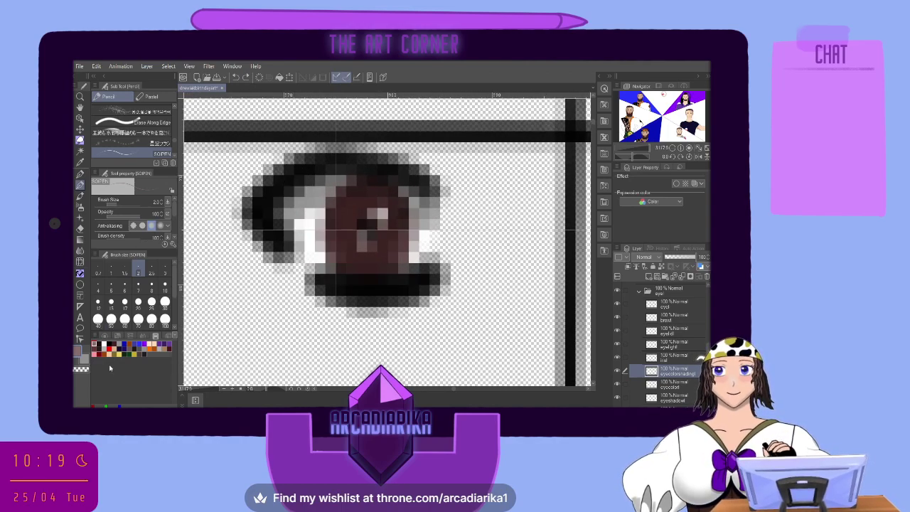
Darken the pupil with a short black stroke on the layer directly above eyecolorshadingl
click(109, 344)
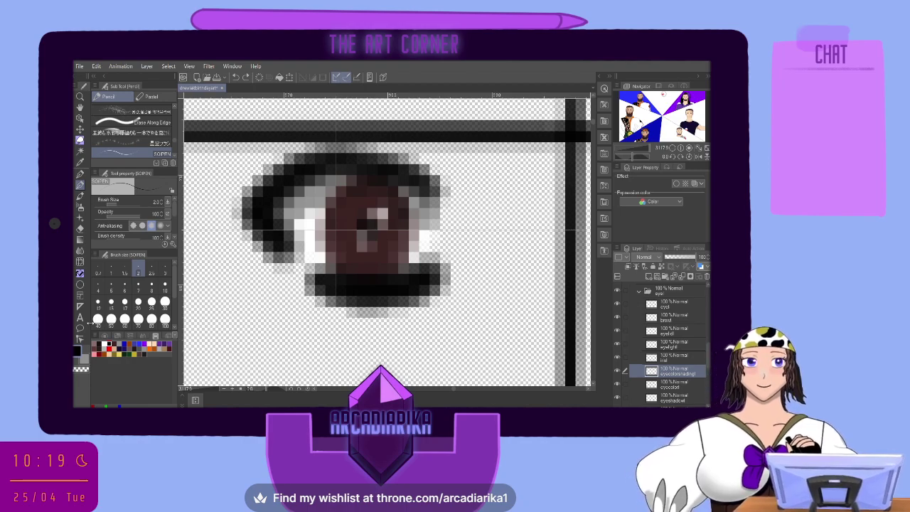
click(678, 360)
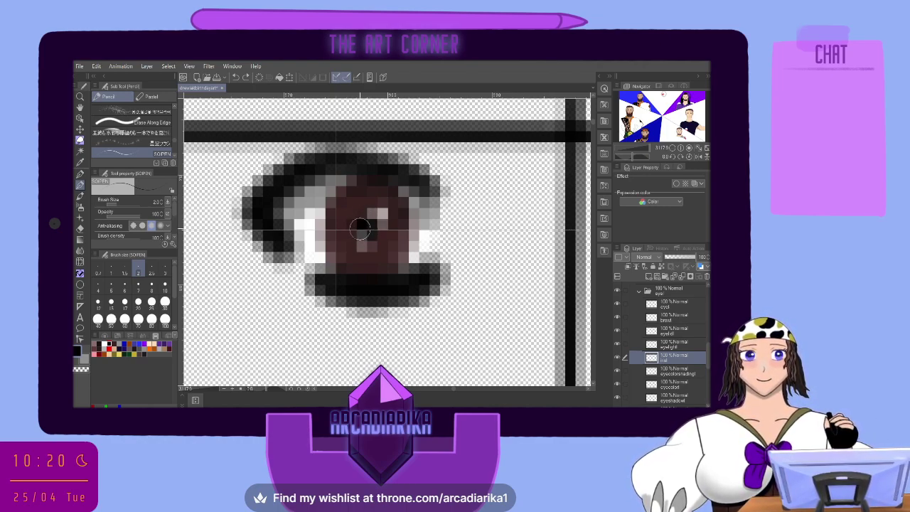
drag(360, 226, 367, 224)
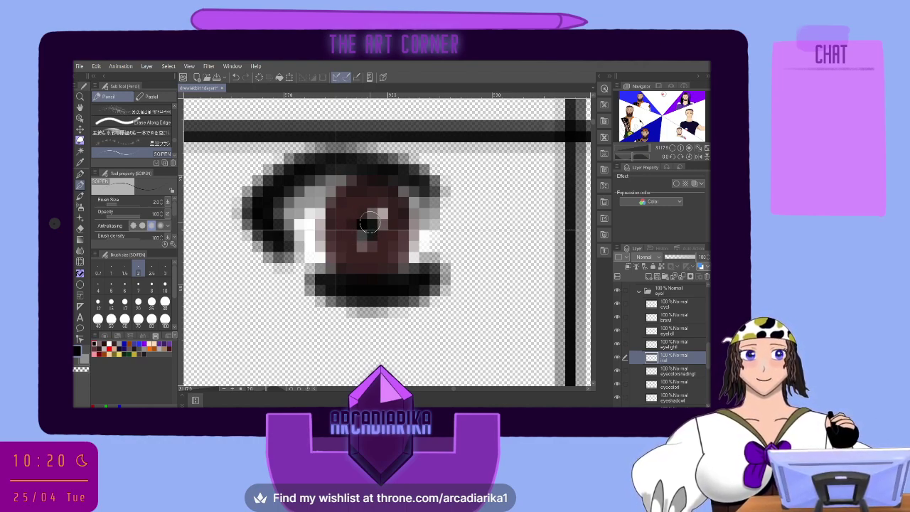
Strengthen both pupil highlights, upper right and lower left, with white on the eyelightl layer
click(681, 346)
click(108, 343)
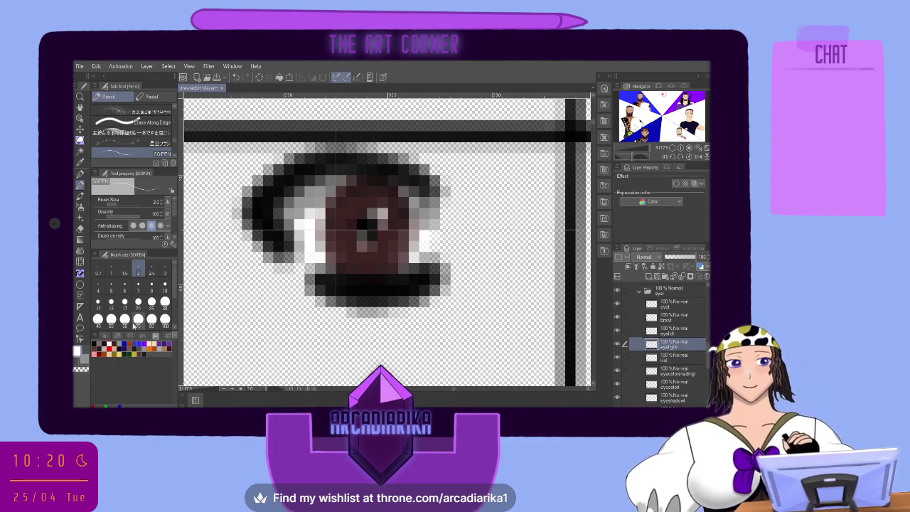
drag(385, 214, 362, 245)
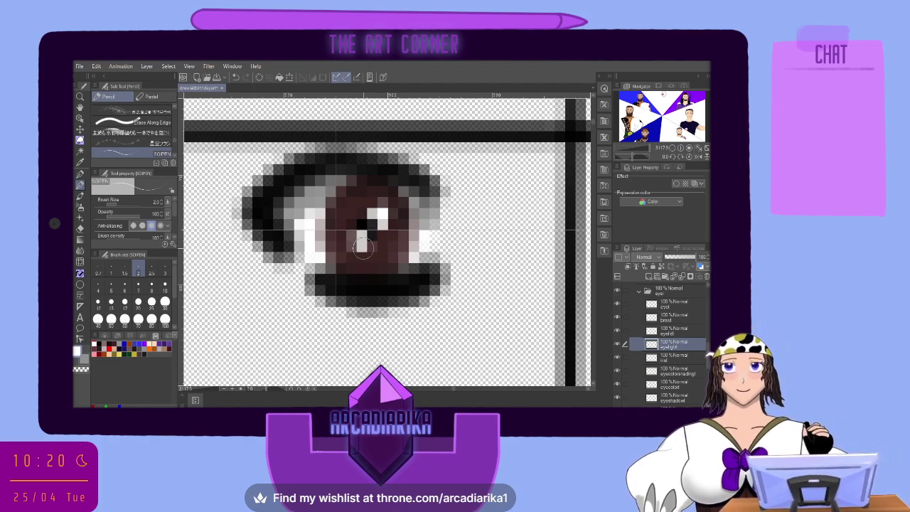
Lighten the bottom of the iris with muted brown on the eyecolorshadingl layer, trying size 7 before using the G-pen at size 5
click(662, 370)
click(104, 344)
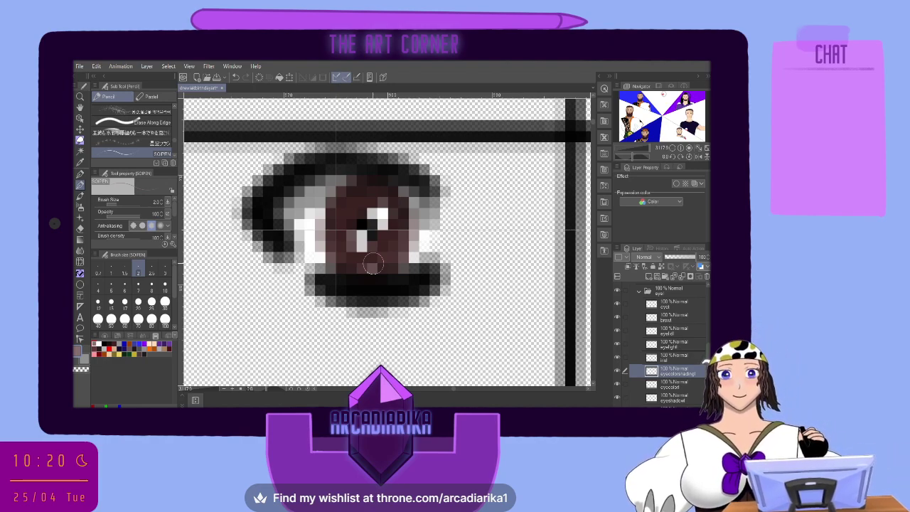
click(139, 285)
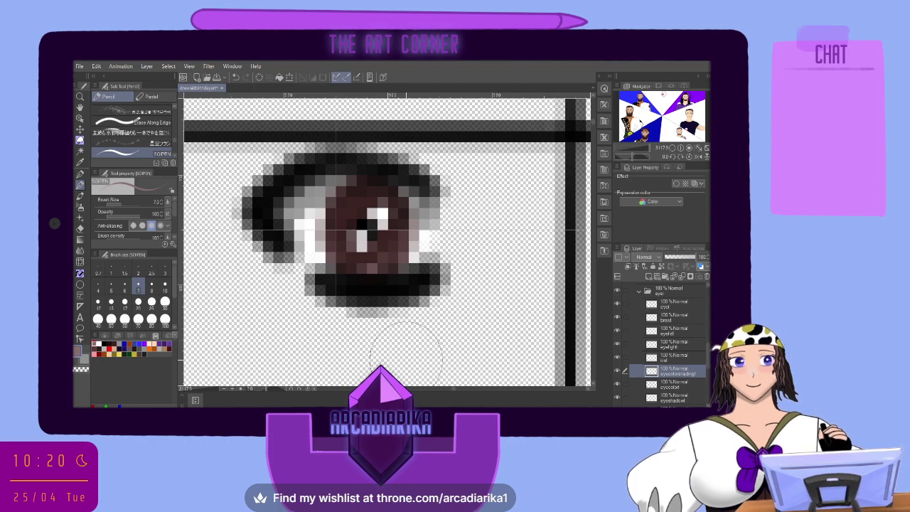
click(234, 78)
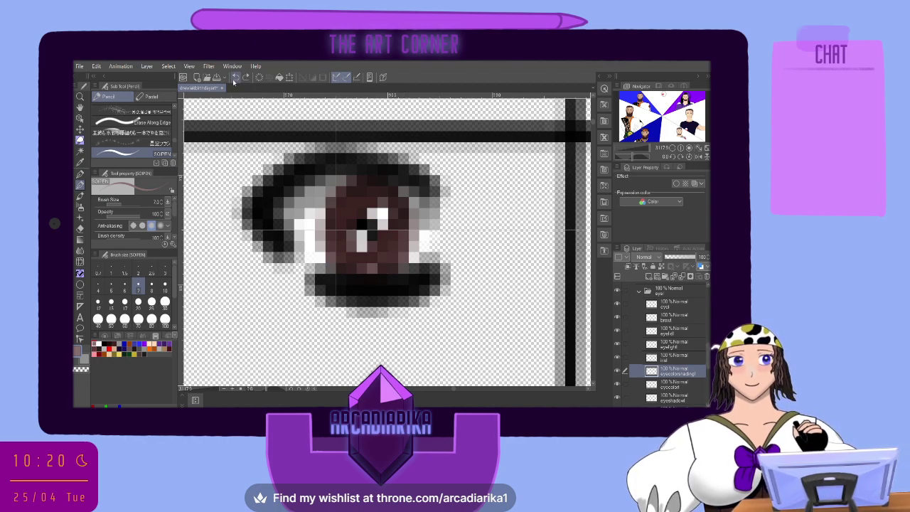
click(111, 284)
click(80, 174)
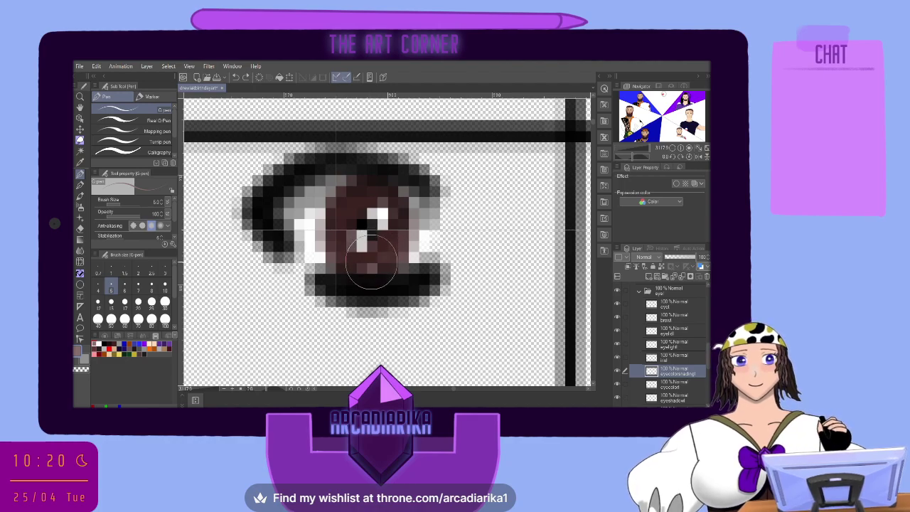
click(373, 272)
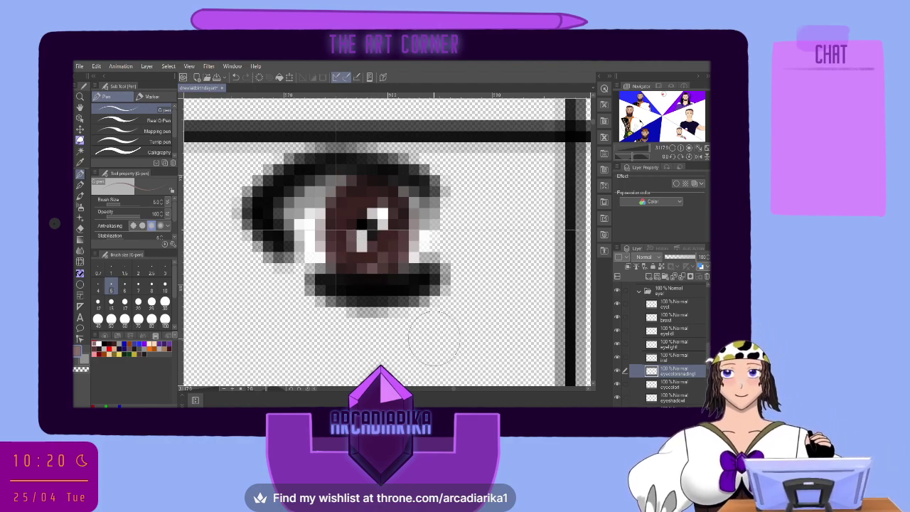
scroll(440, 193, down, 8)
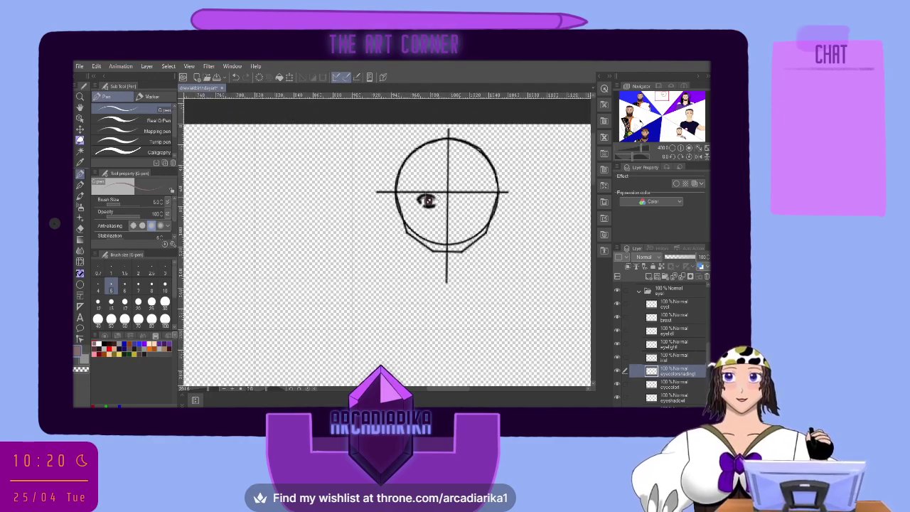
scroll(458, 193, up, 1)
scroll(459, 193, up, 1)
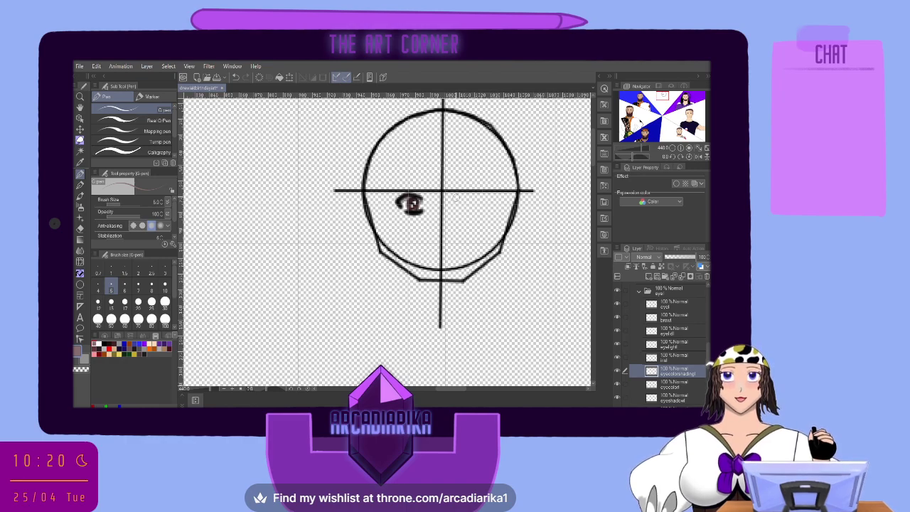
Set up the SOIPEN pencil in black at size 5 with the browl layer active
click(675, 318)
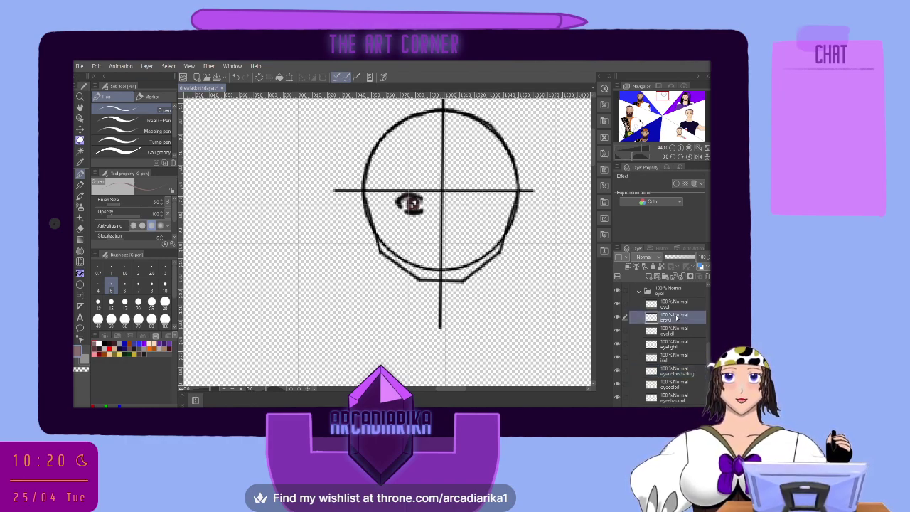
click(105, 336)
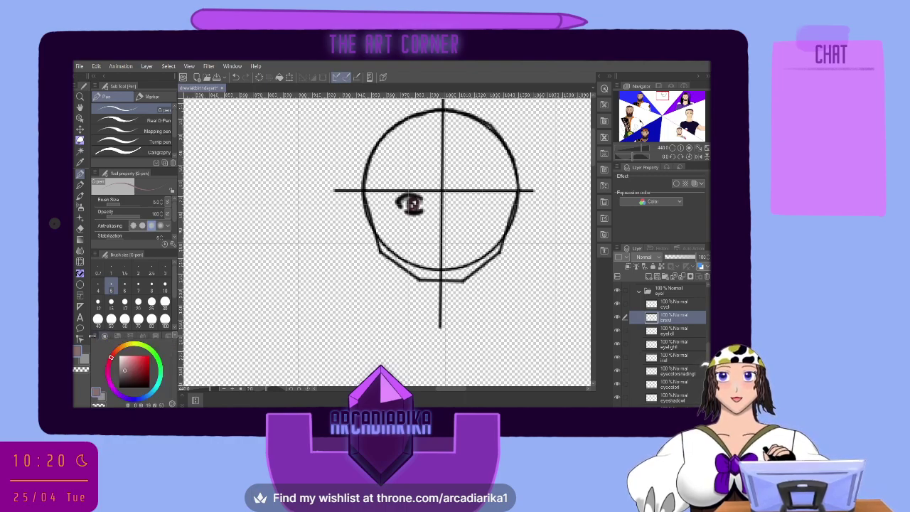
drag(92, 336, 97, 338)
click(118, 336)
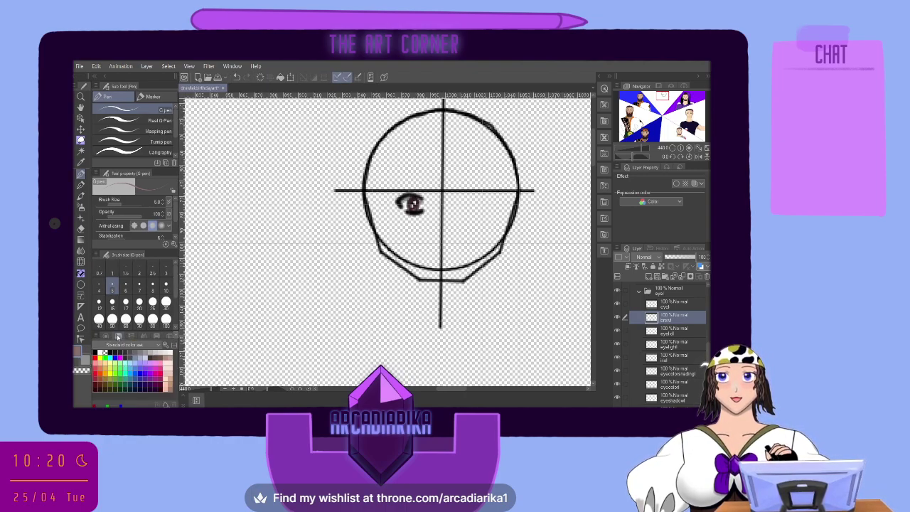
click(130, 336)
click(142, 336)
click(156, 336)
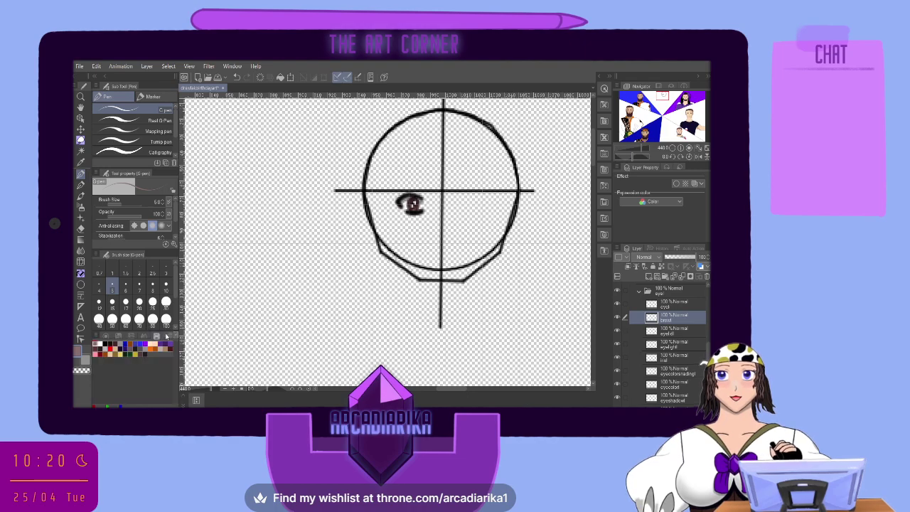
click(100, 344)
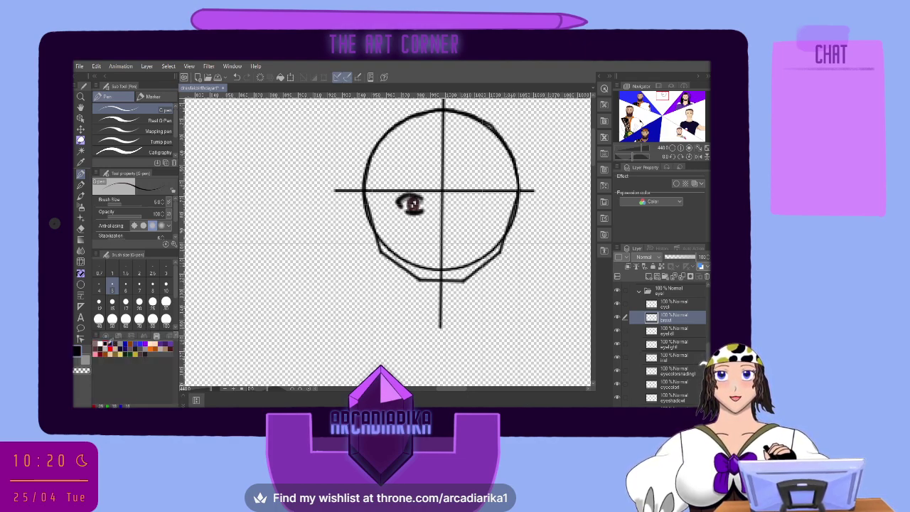
click(80, 184)
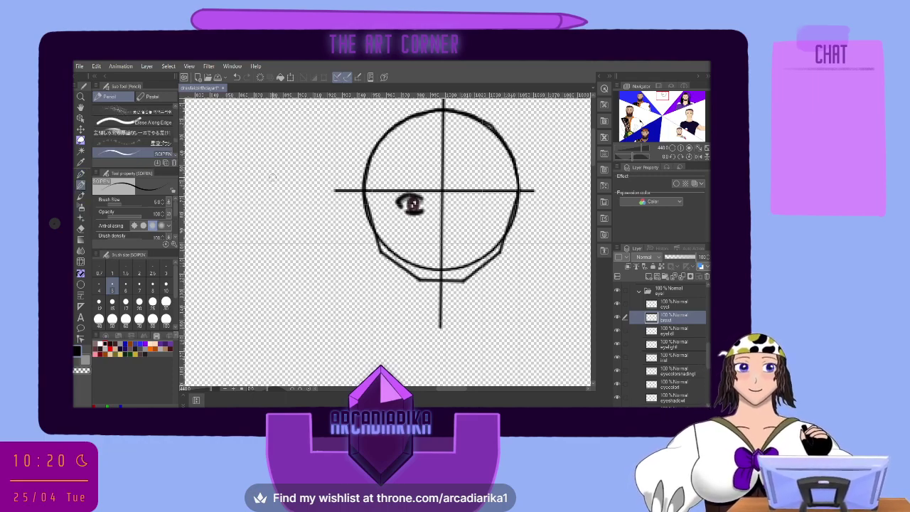
Try a short curved stroke above the eye on the browl layer, toggle that layer's visibility to check it, and undo the stroke
drag(430, 191, 418, 185)
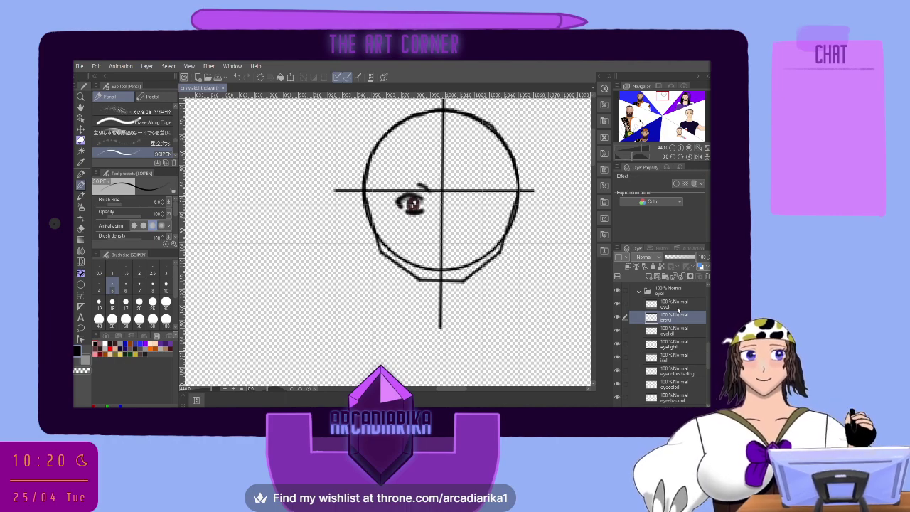
click(675, 304)
click(673, 333)
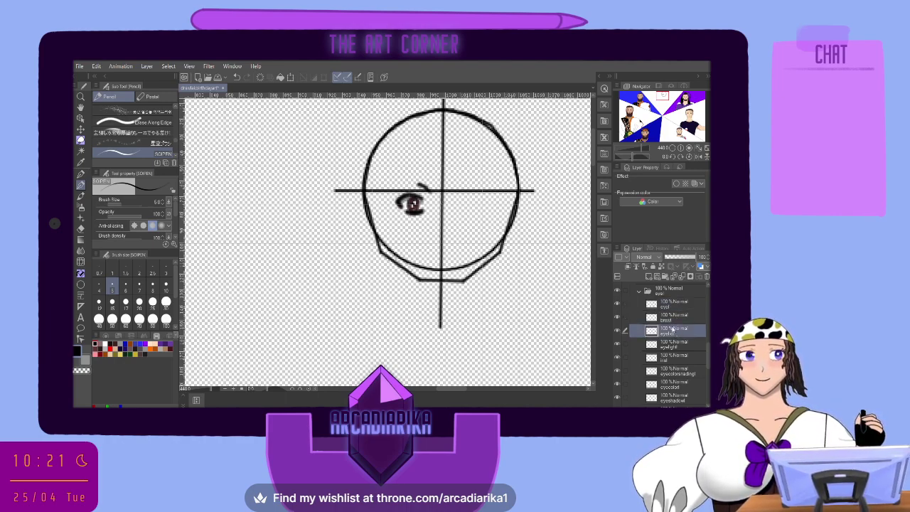
click(617, 316)
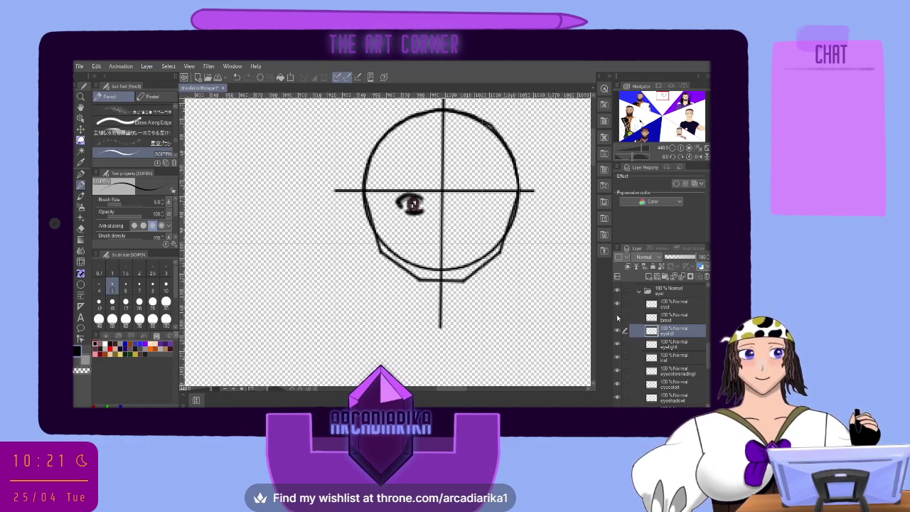
click(617, 316)
click(237, 76)
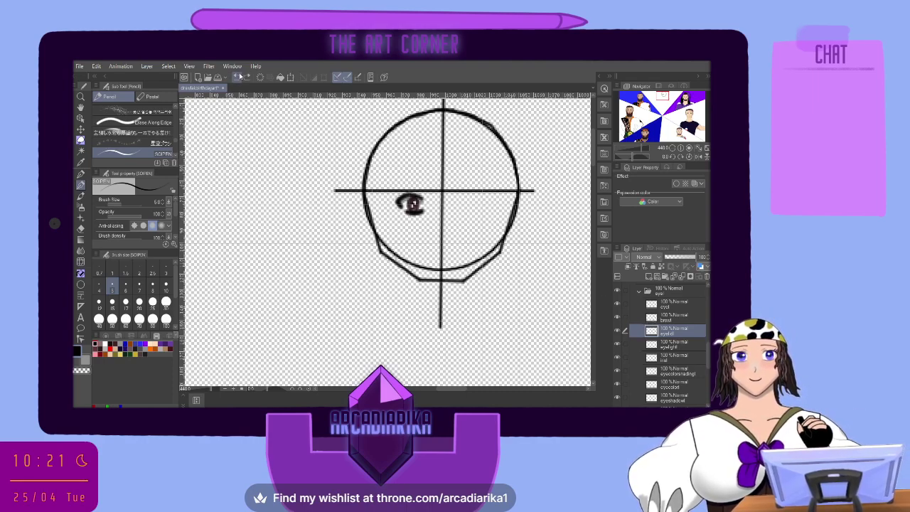
Draw a short black eyelid crease just above the eye on the eyelidl layer with the SOIPEN pencil at size 5
click(672, 345)
click(668, 333)
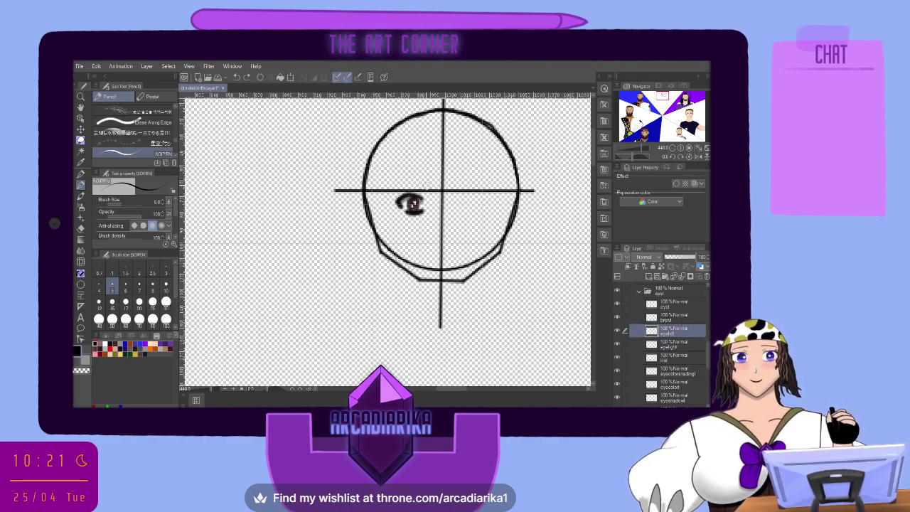
drag(429, 192, 414, 186)
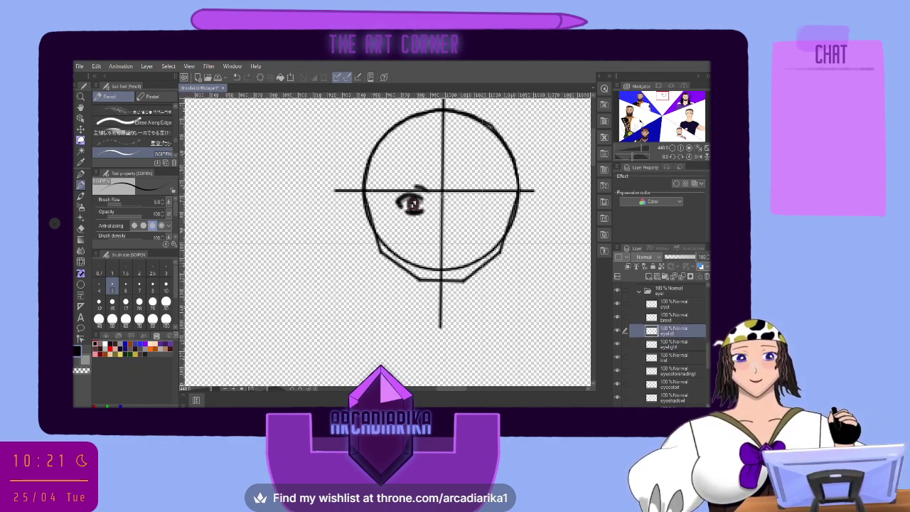
Paint a thick, slightly arched dark brown eyebrow above the eye on the browl layer with the SOIPEN pencil at size 5
click(679, 316)
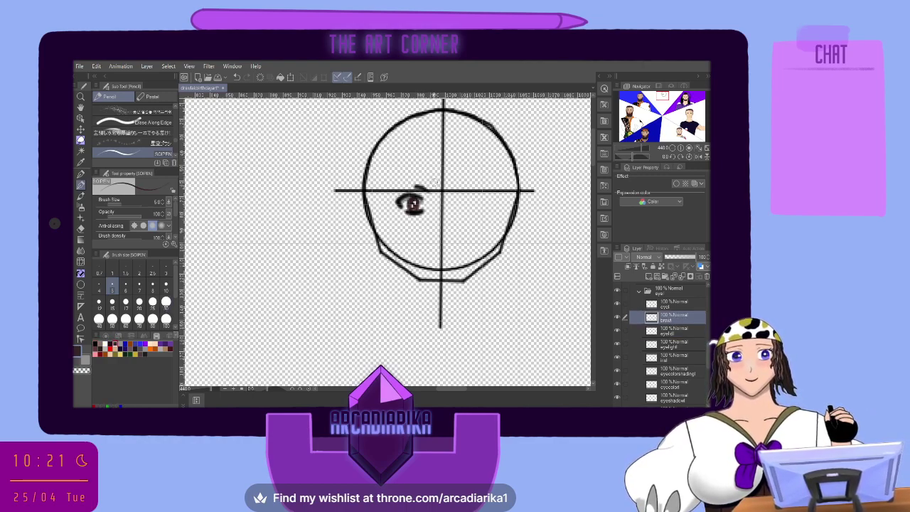
mouse_move(435, 181)
mouse_down()
mouse_move(391, 175)
mouse_move(419, 175)
mouse_up()
drag(403, 173, 393, 175)
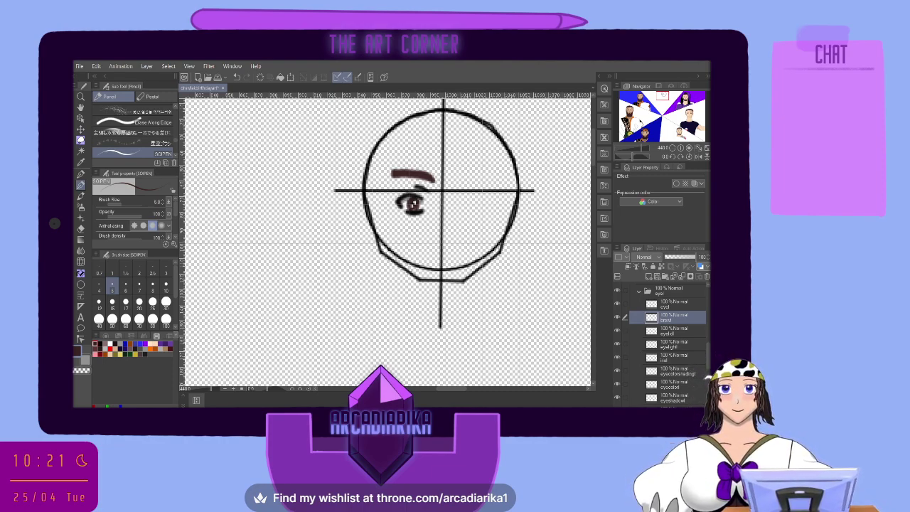
Duplicate the finished eye's folder with all its layers and place the ears layer above the copied folder
scroll(669, 381, down, 3)
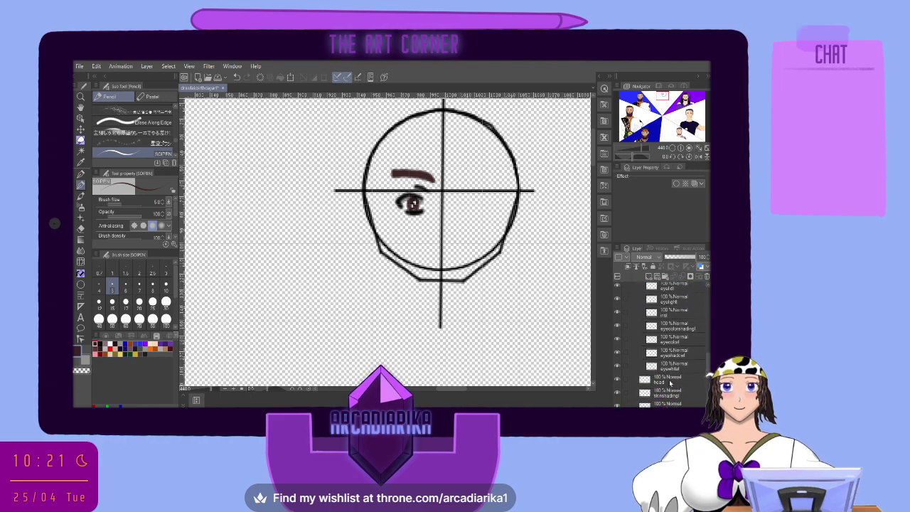
shift+click(672, 369)
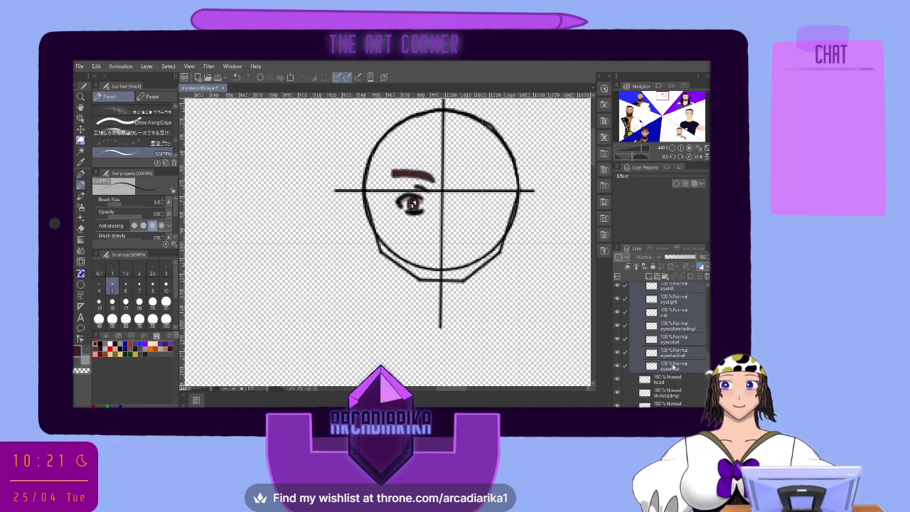
scroll(673, 359, up, 3)
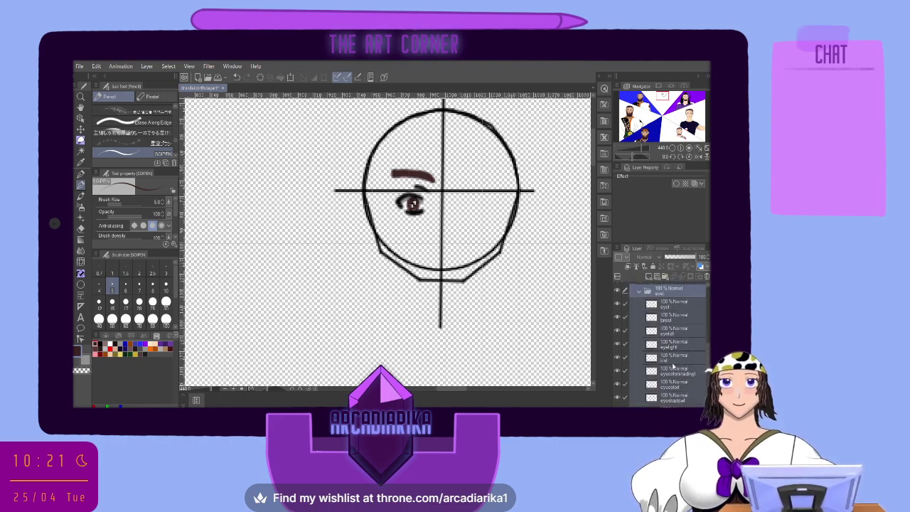
click(674, 327)
click(676, 315)
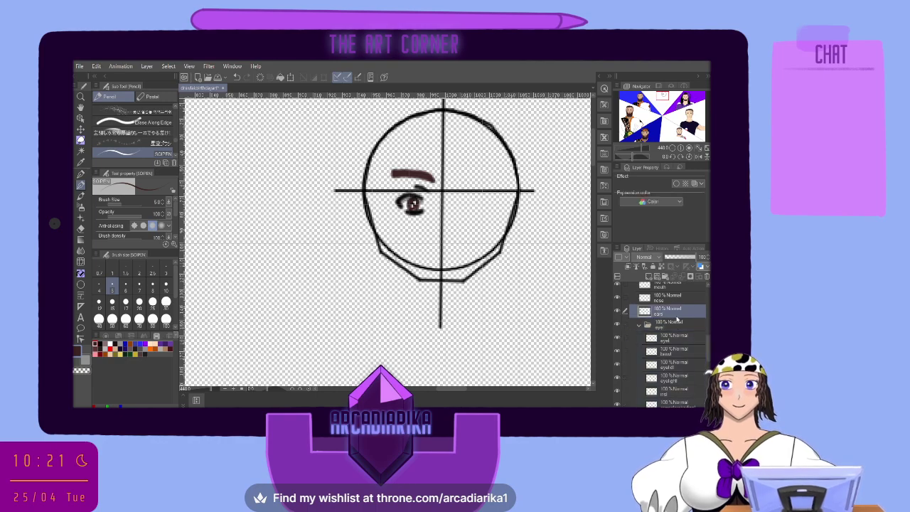
key(ctrl+v)
scroll(672, 330, down, 2)
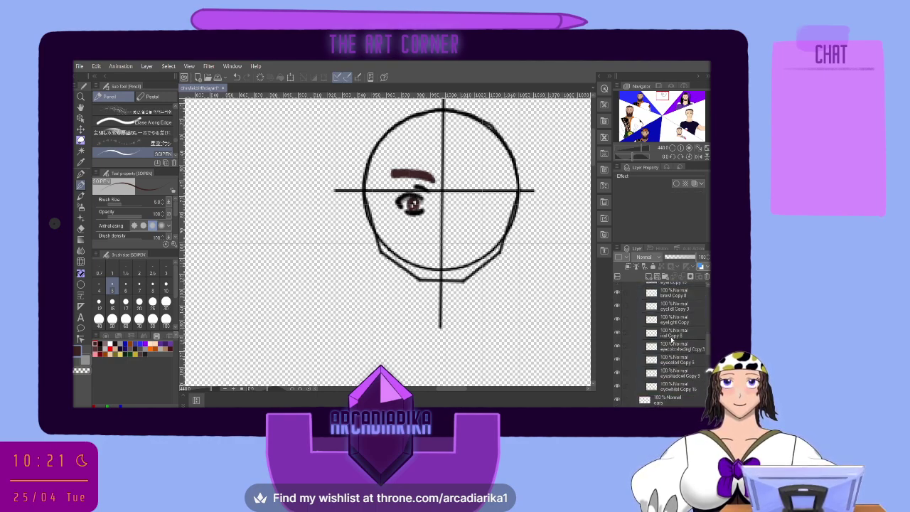
scroll(671, 339, down, 1)
drag(660, 389, 666, 314)
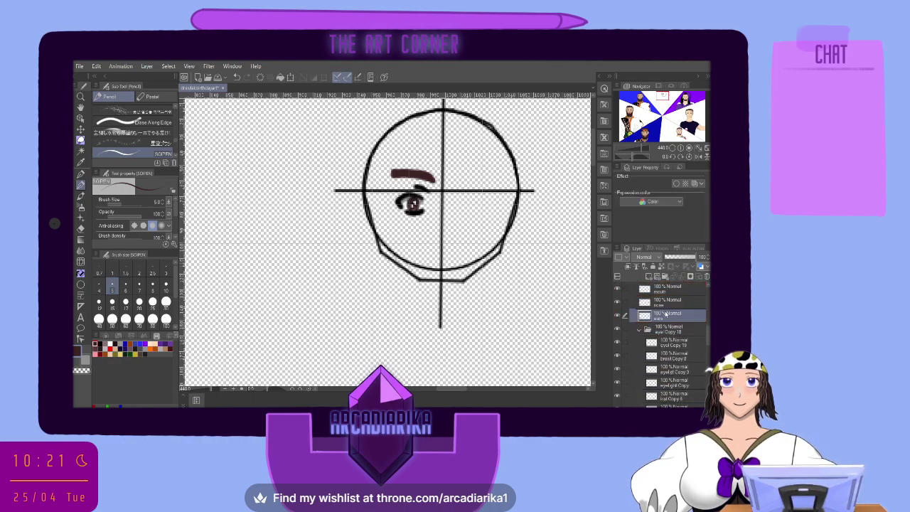
Mirror the copied eye layers horizontally and move them across the vertical guideline to form the matching second eye and brow
click(666, 330)
scroll(665, 359, down, 2)
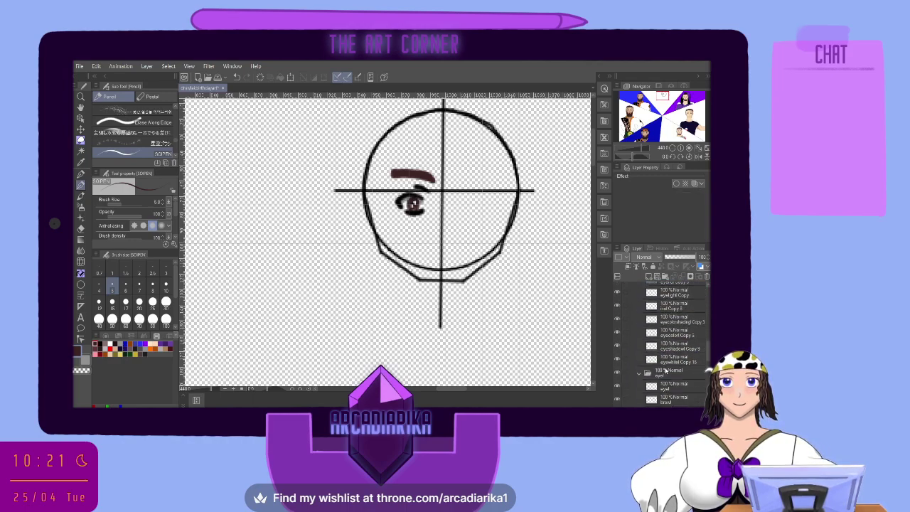
shift+click(668, 359)
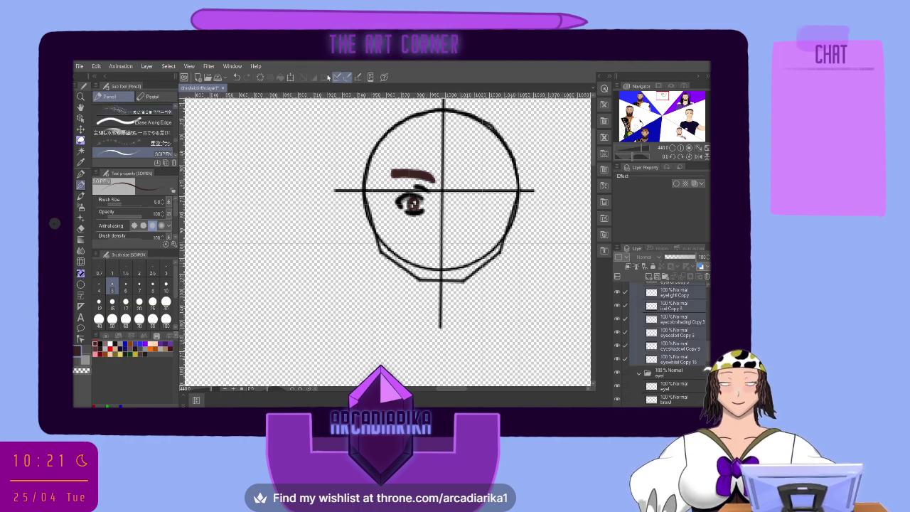
click(290, 77)
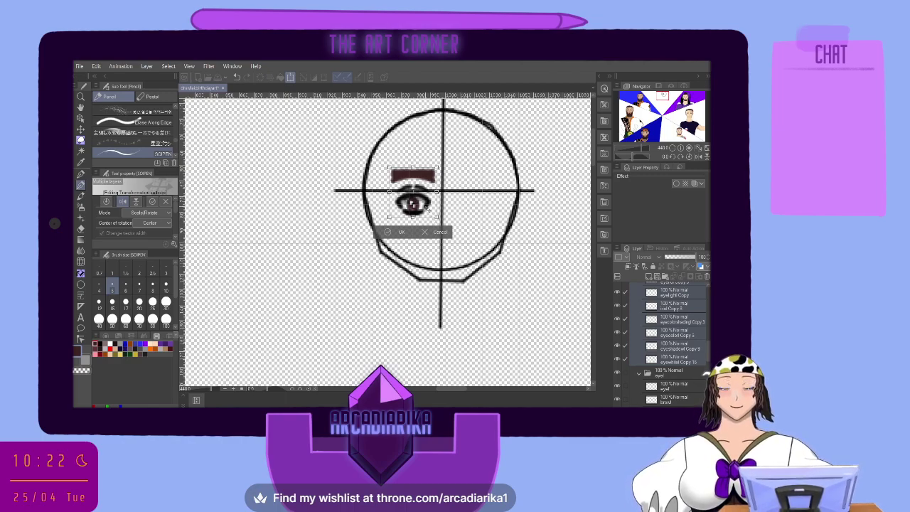
drag(415, 205, 488, 212)
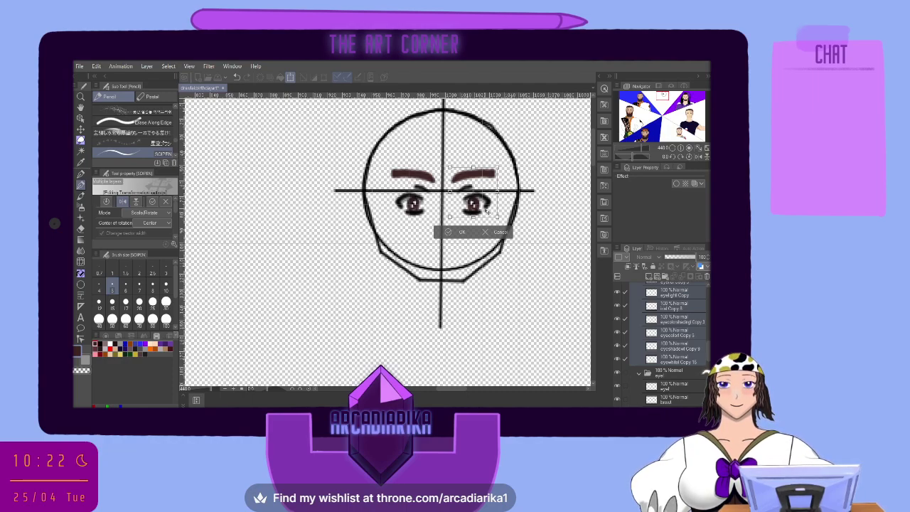
drag(487, 212, 486, 212)
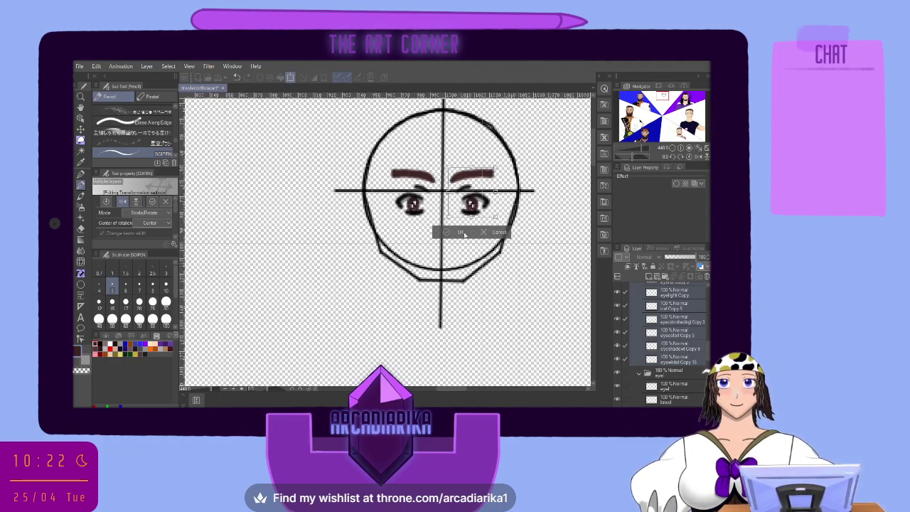
click(462, 233)
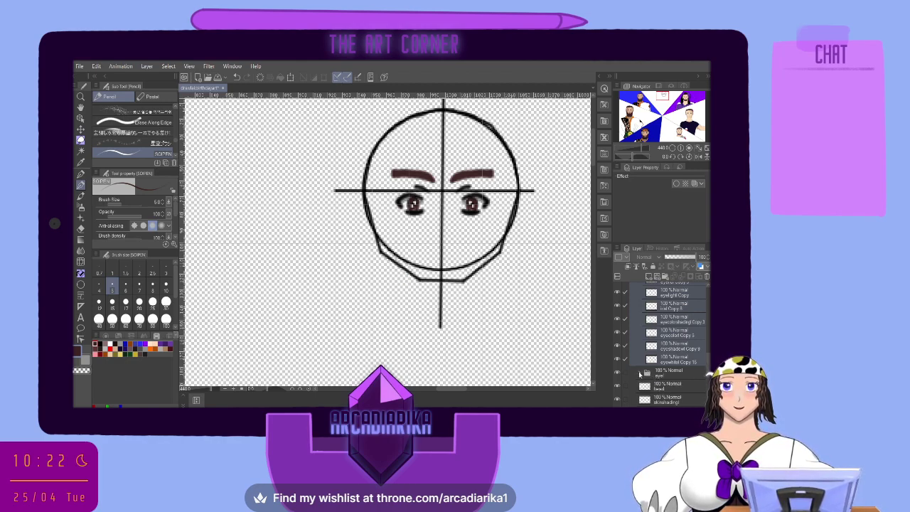
Collapse the eye folders and draw a small black angular nose line beside the vertical guideline on the nose layer
scroll(643, 370, up, 3)
click(640, 317)
click(661, 307)
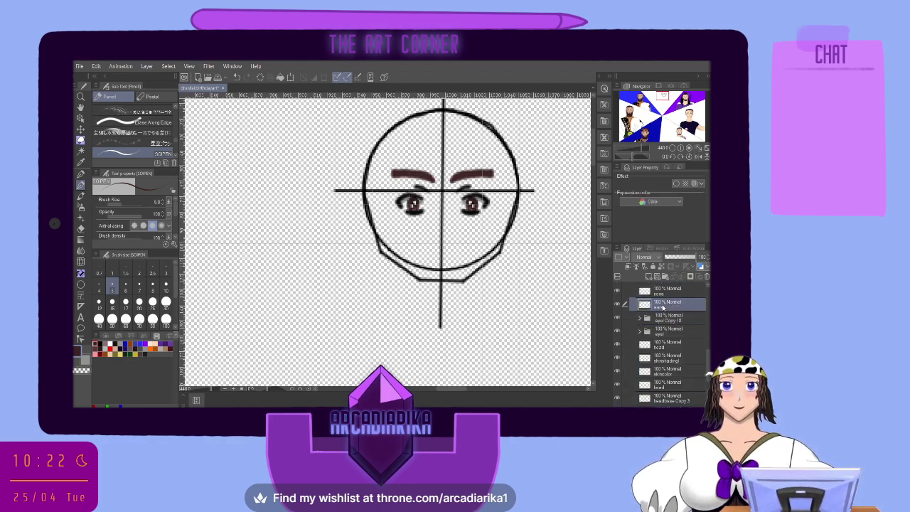
click(665, 291)
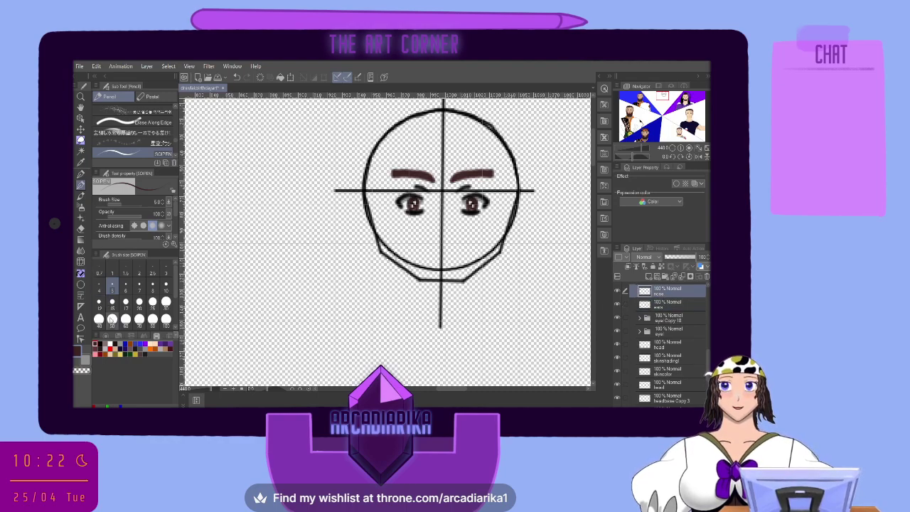
click(115, 342)
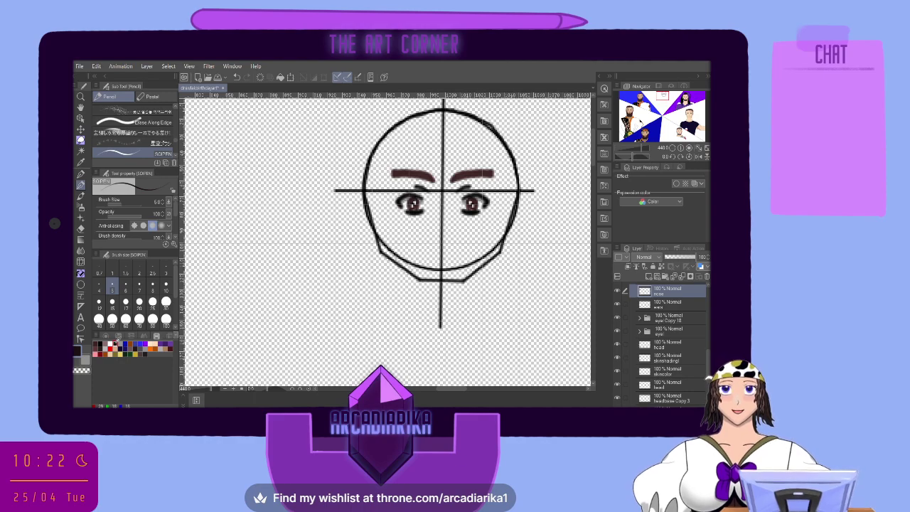
click(111, 344)
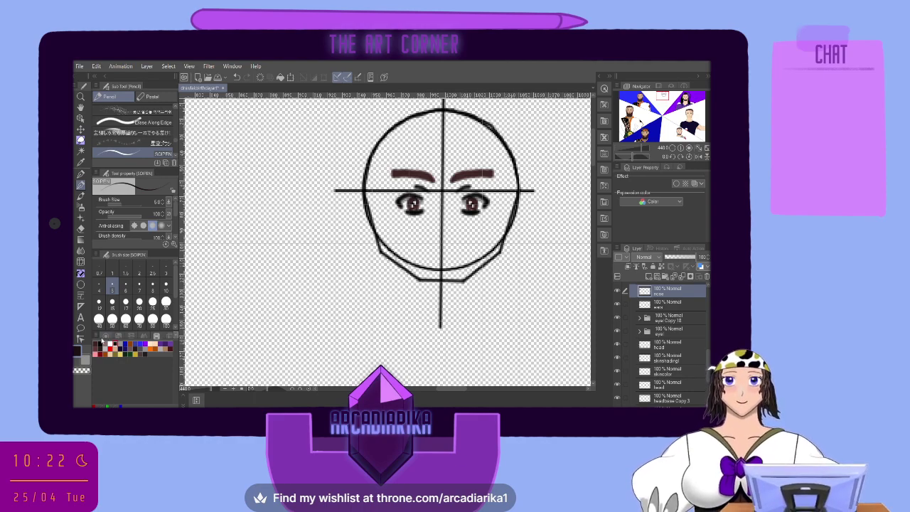
drag(441, 219, 444, 241)
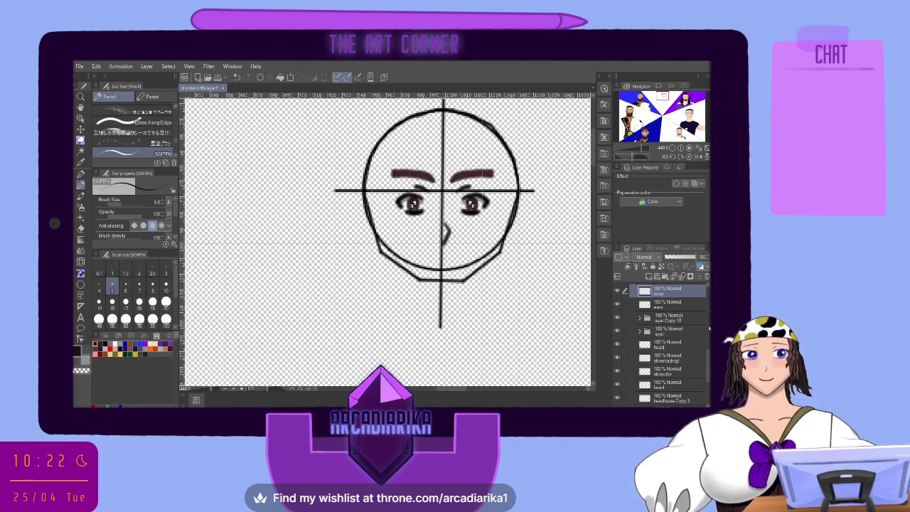
Draw a small downturned mouth with a short lower-lip line on the mouth layer with the SOIPEN pencil at size 4
scroll(708, 357, up, 3)
click(680, 319)
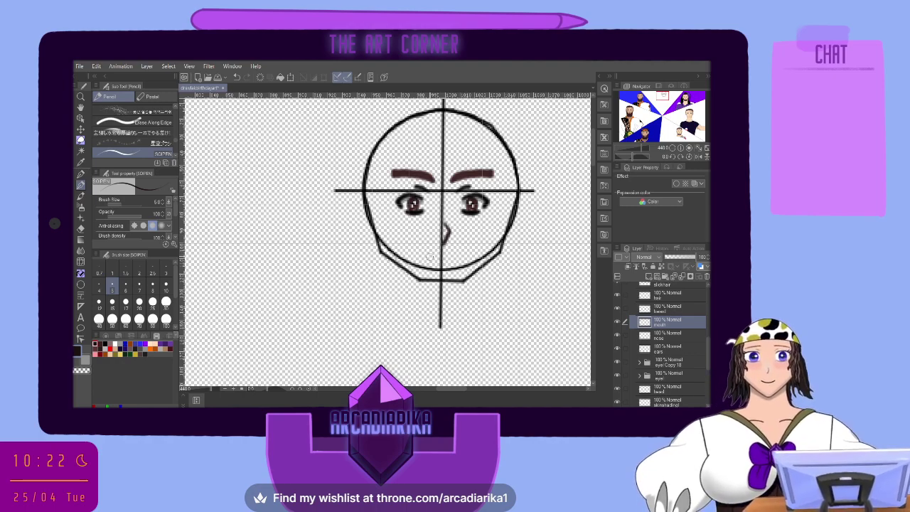
click(99, 286)
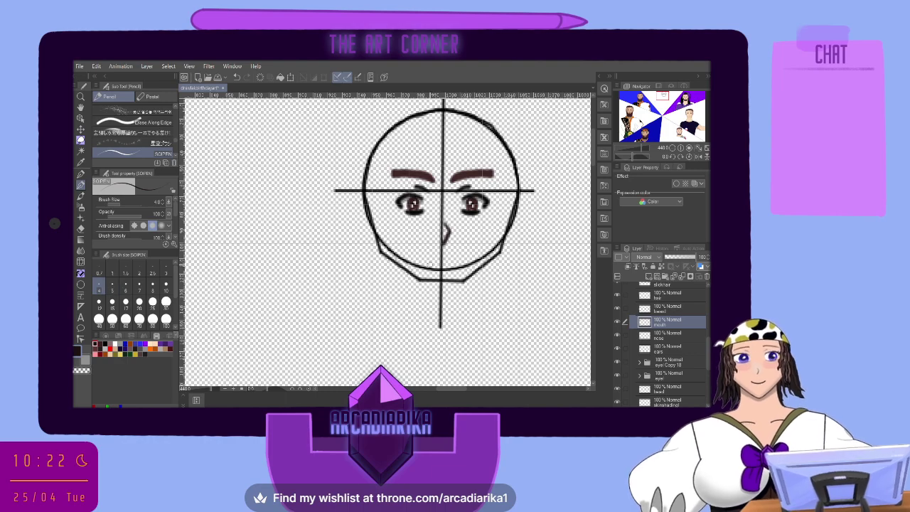
mouse_move(431, 258)
mouse_down()
mouse_move(460, 264)
mouse_move(447, 266)
mouse_up()
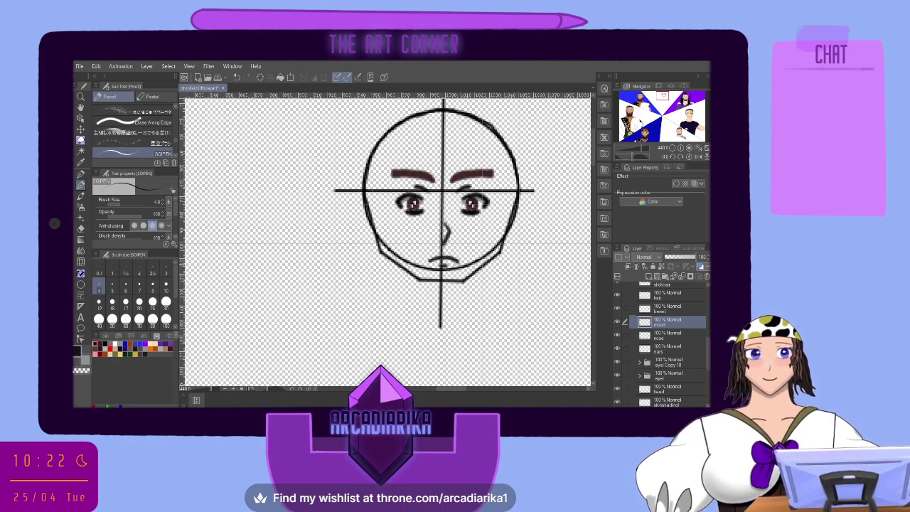
Draw curved ears on both sides of the head with short inner-ear lines on the ears layer
click(680, 310)
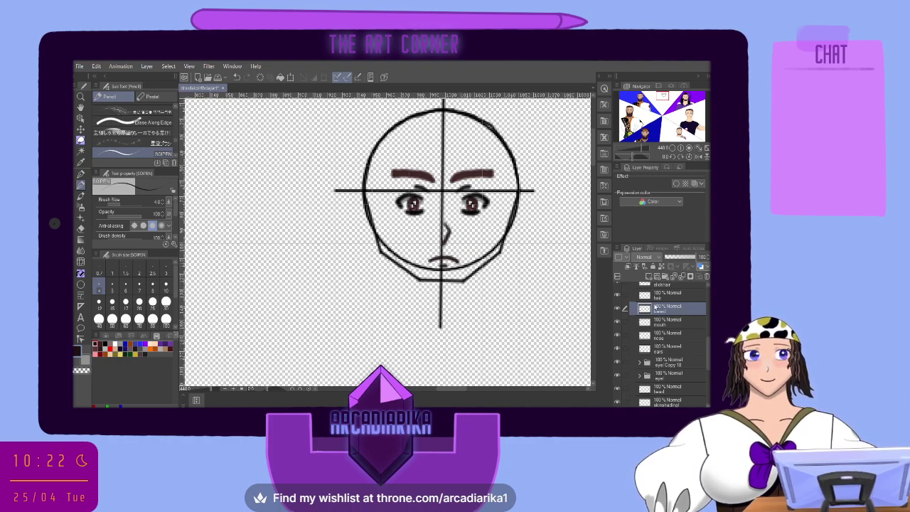
click(663, 349)
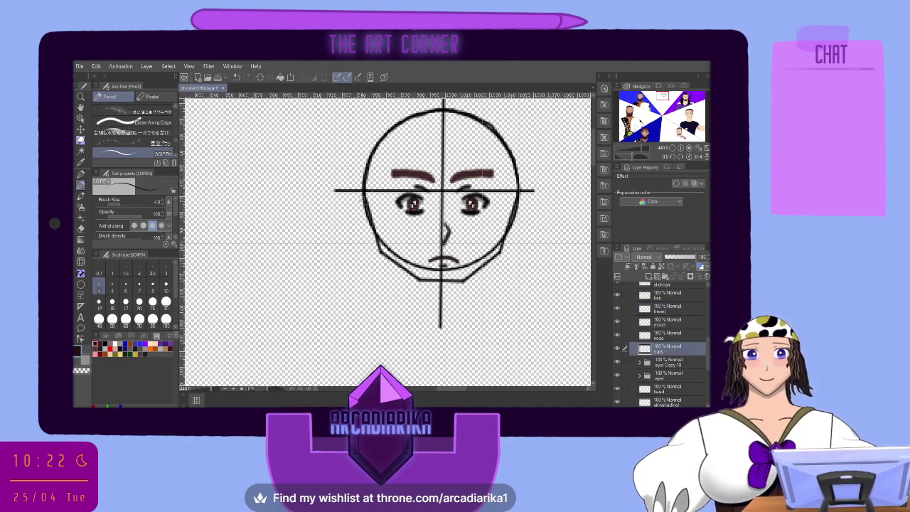
mouse_move(365, 192)
mouse_down()
mouse_move(355, 191)
mouse_move(351, 213)
mouse_move(362, 232)
mouse_move(371, 225)
mouse_up()
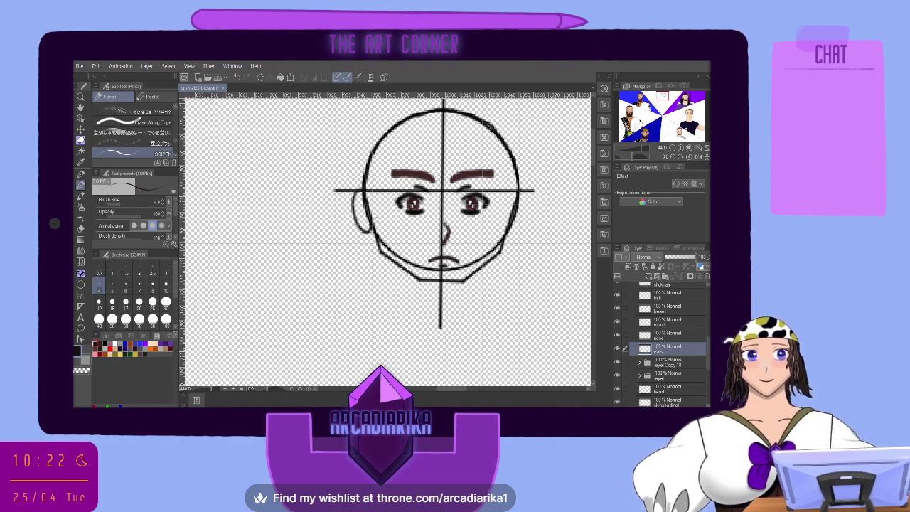
mouse_move(517, 193)
mouse_down()
mouse_move(531, 200)
mouse_move(525, 225)
mouse_move(506, 223)
mouse_up()
drag(523, 203, 524, 217)
drag(364, 203, 362, 222)
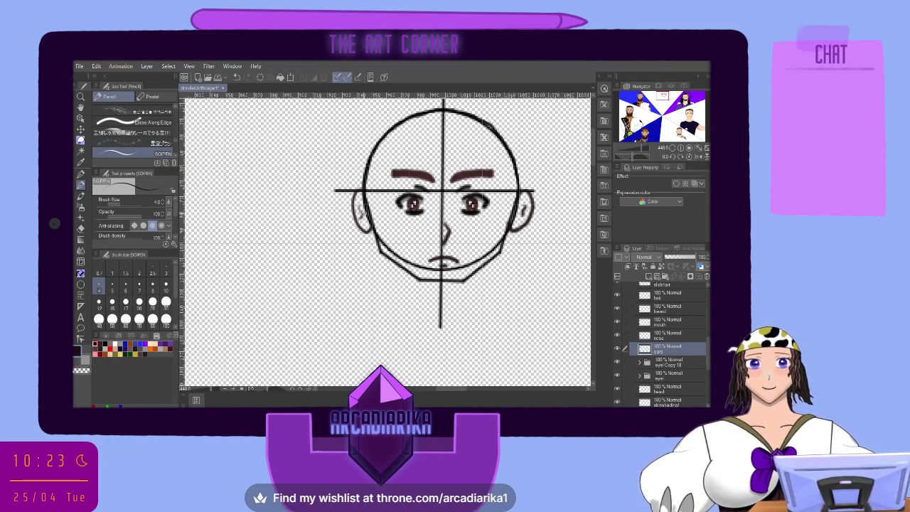
Make the neck layer active for drawing
click(673, 334)
drag(707, 351, 705, 330)
click(683, 301)
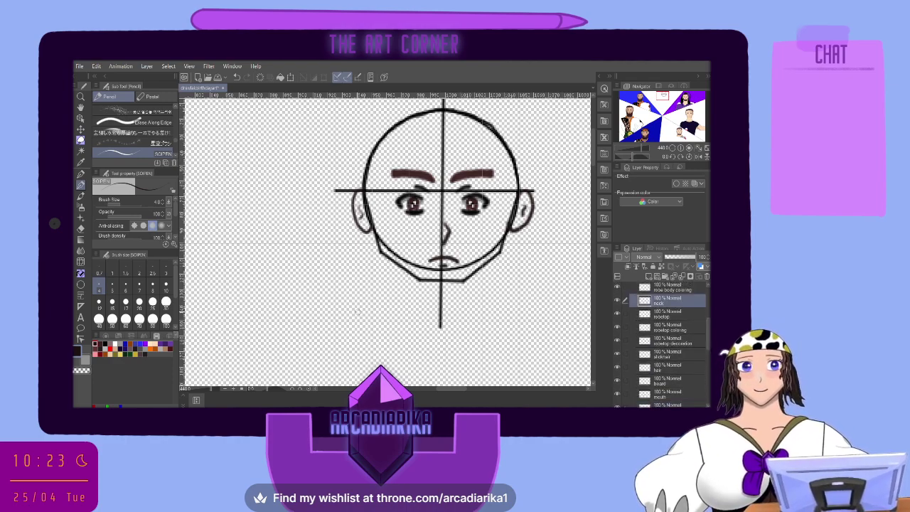
Try long curved neck lines running down from below both ears on the neck layer, and undo both strokes
mouse_move(356, 318)
mouse_down()
mouse_move(370, 226)
mouse_move(354, 318)
mouse_up()
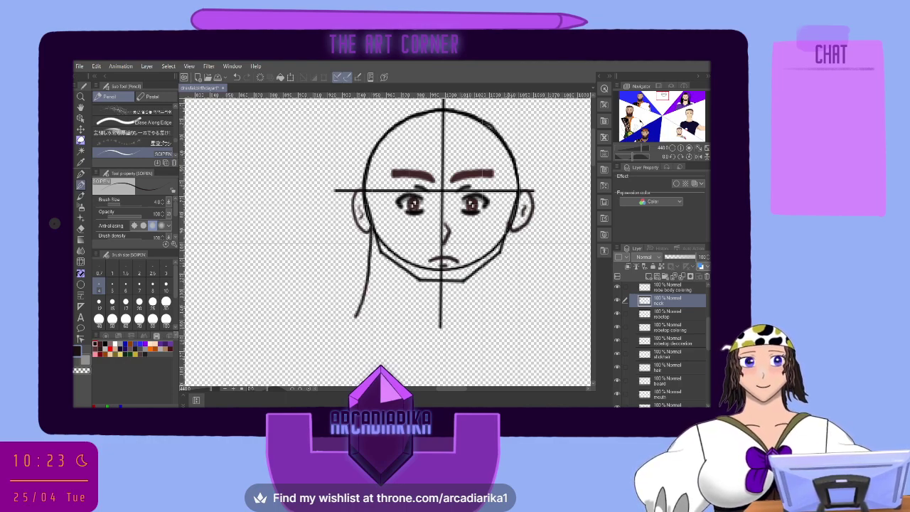
mouse_move(507, 224)
mouse_down()
mouse_move(520, 325)
mouse_move(509, 299)
mouse_up()
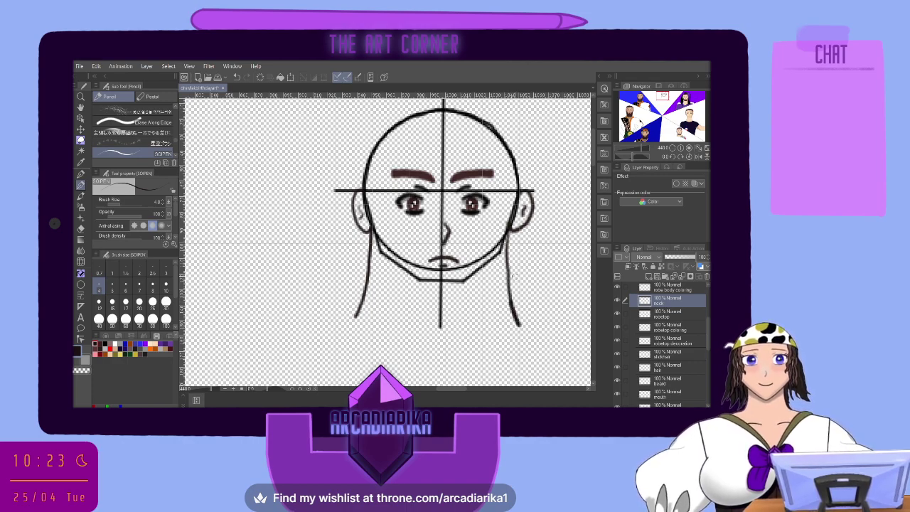
click(237, 78)
click(236, 77)
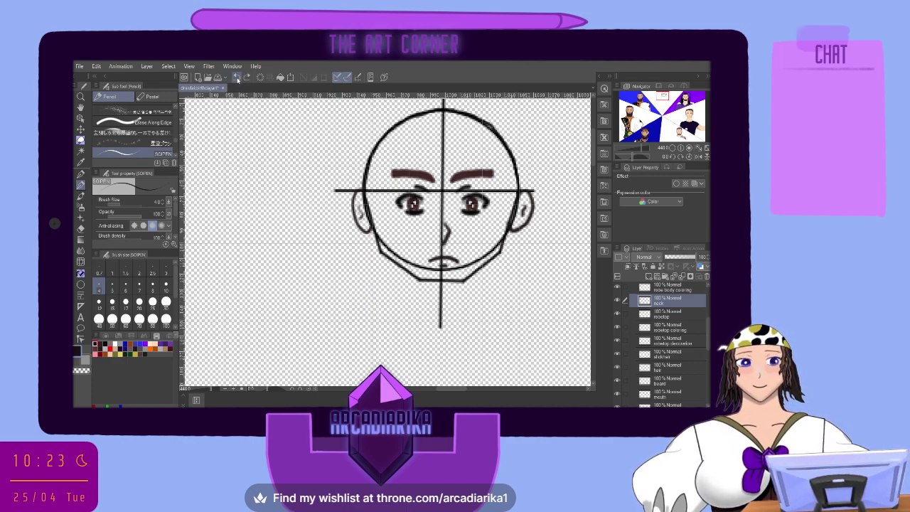
Draw two neck lines from the jaw sides, curving outward at the base, on the neck layer and save the file
mouse_move(374, 231)
mouse_down()
mouse_move(376, 277)
mouse_move(359, 323)
mouse_move(377, 270)
mouse_move(374, 223)
mouse_up()
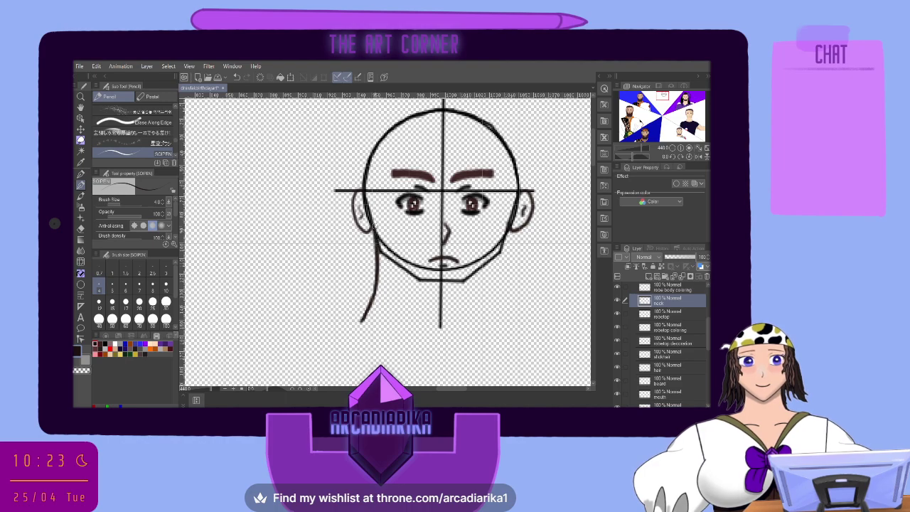
mouse_move(512, 226)
mouse_down()
mouse_move(497, 307)
mouse_move(509, 328)
mouse_move(498, 289)
mouse_move(517, 217)
mouse_up()
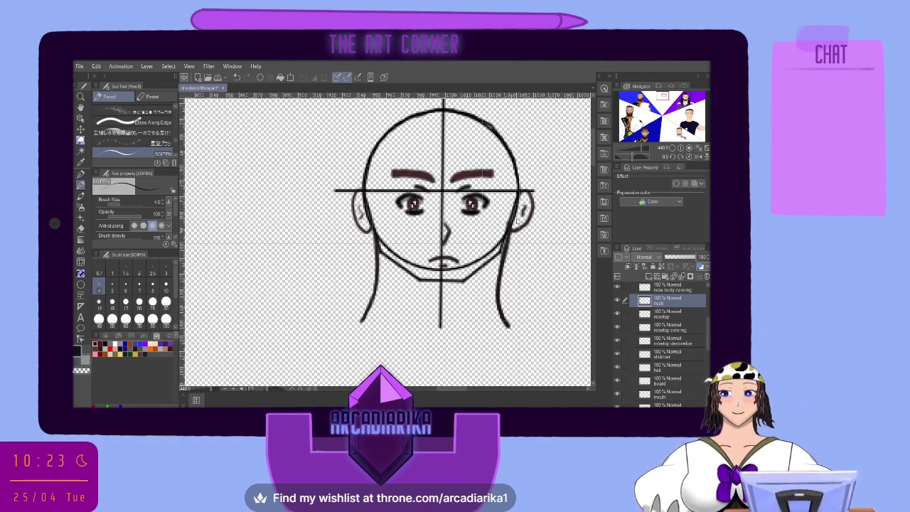
key(ctrl+s)
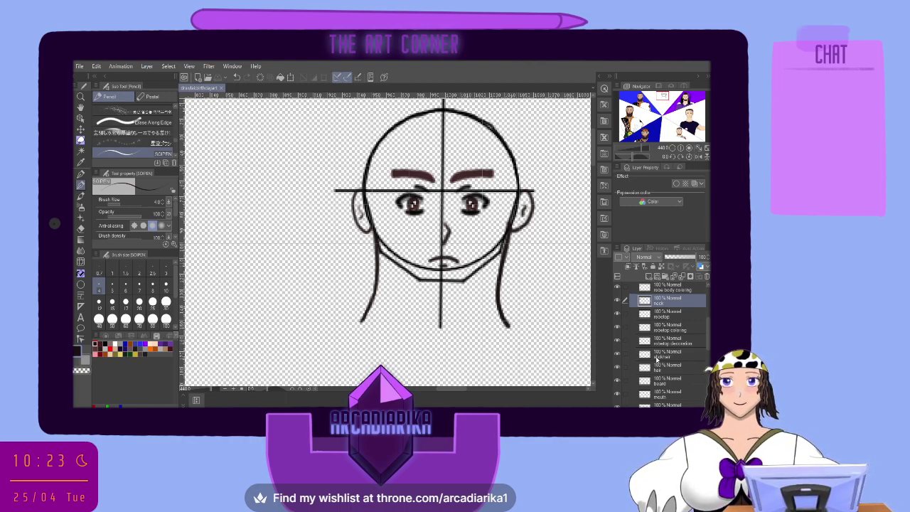
On the beard layer, paint a full dark brown beard with the G-pen from ear to ear along the jaw and chin
click(666, 384)
scroll(668, 386, down, 6)
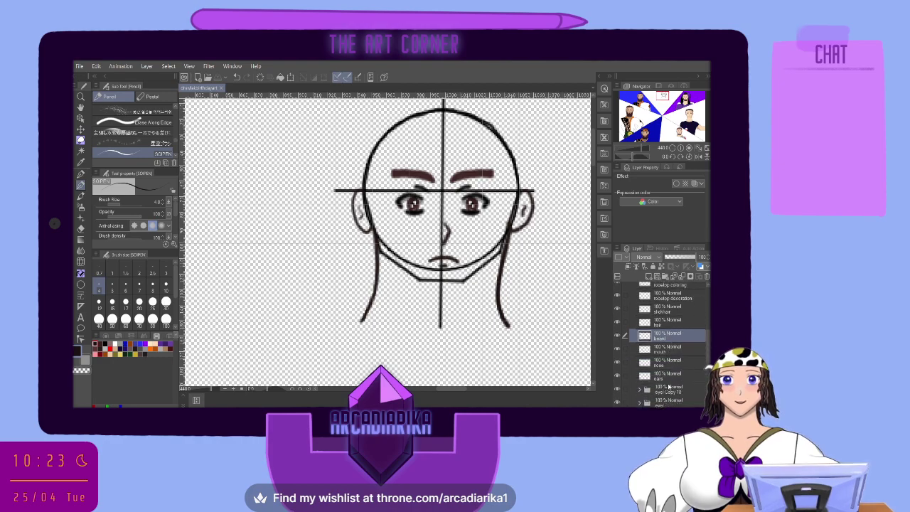
scroll(668, 386, down, 2)
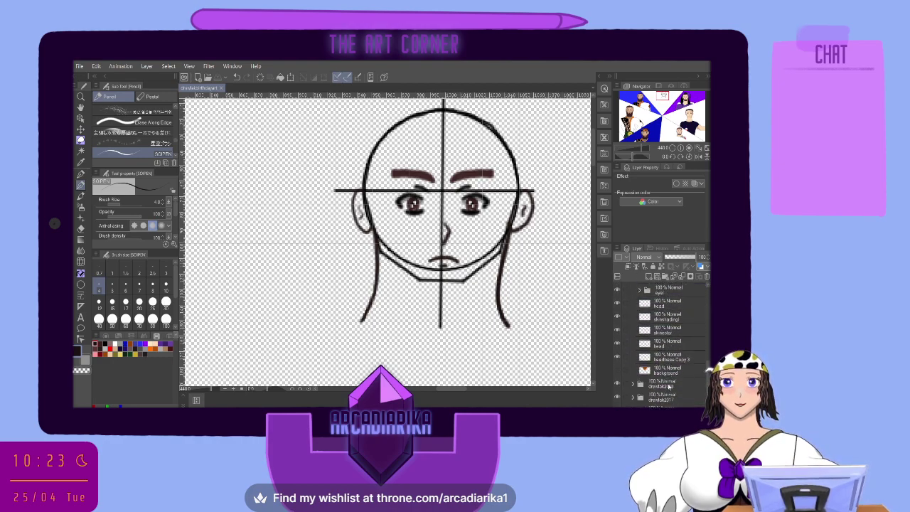
scroll(668, 376, up, 2)
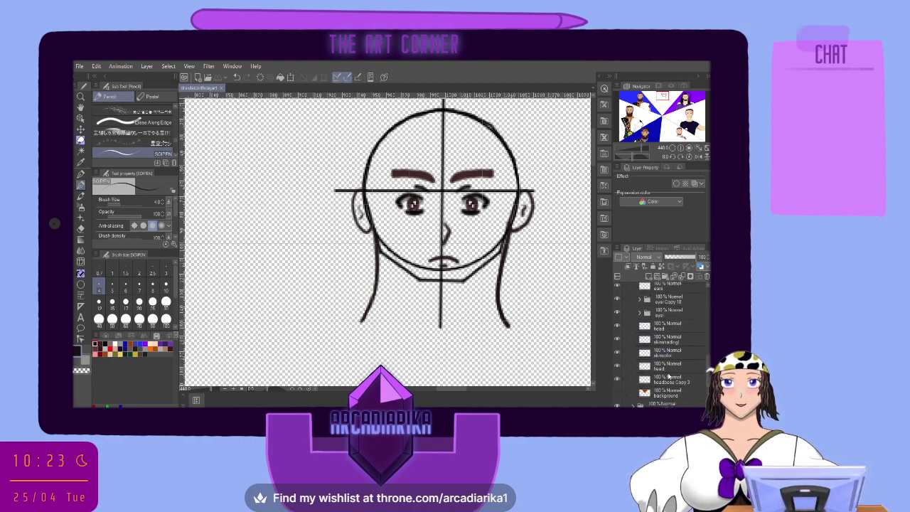
click(661, 383)
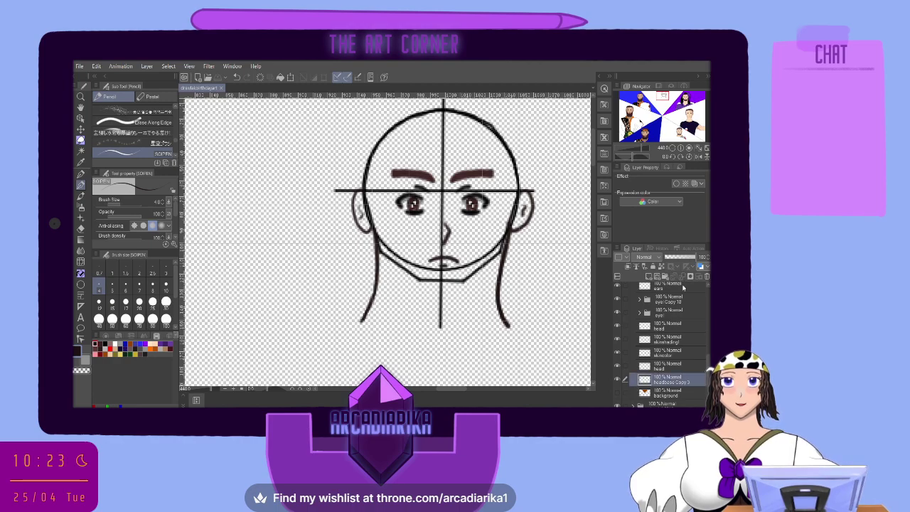
scroll(672, 311, up, 3)
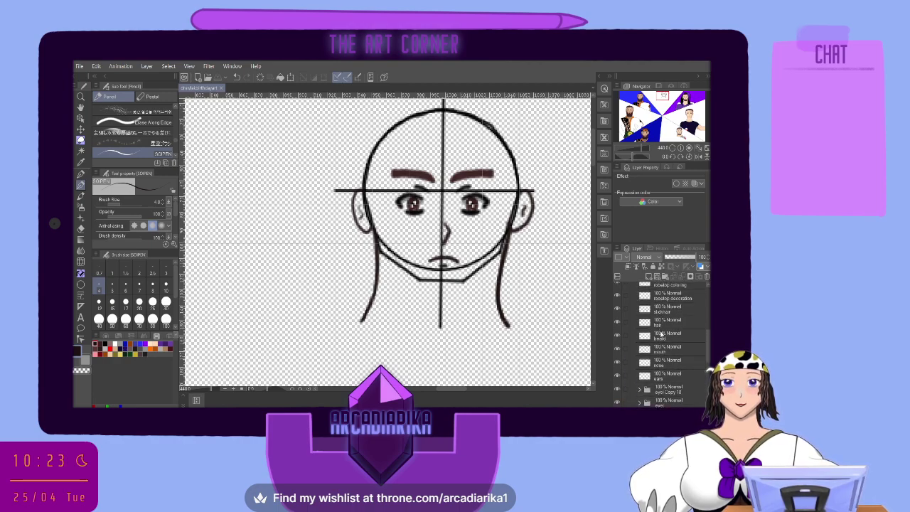
click(661, 334)
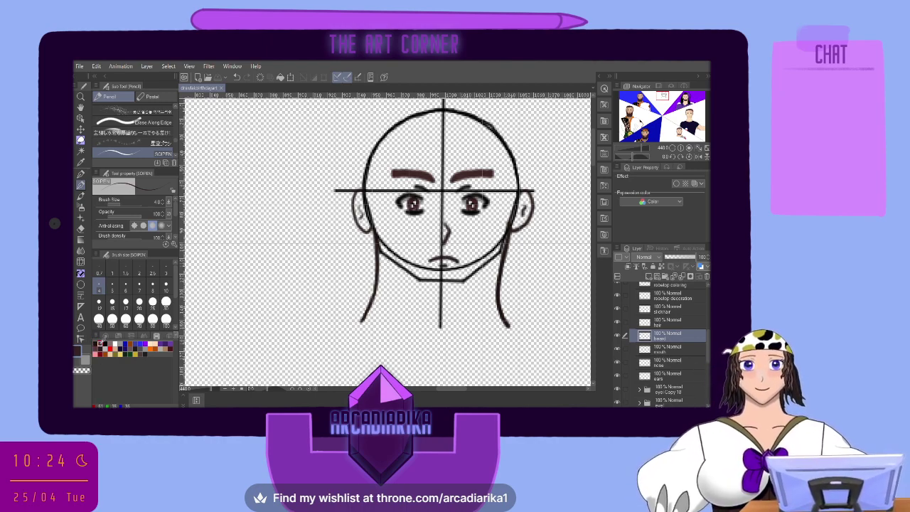
click(86, 173)
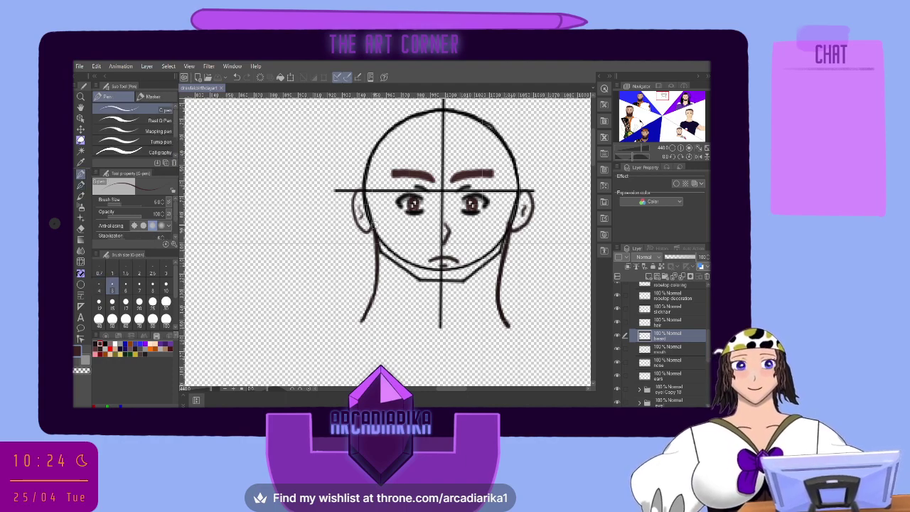
mouse_move(374, 229)
mouse_down()
mouse_move(371, 191)
mouse_move(385, 268)
mouse_move(394, 279)
mouse_move(400, 262)
mouse_move(404, 283)
mouse_move(419, 276)
mouse_move(425, 290)
mouse_move(408, 302)
mouse_move(403, 280)
mouse_move(393, 287)
mouse_move(394, 266)
mouse_move(382, 275)
mouse_move(384, 259)
mouse_move(393, 289)
mouse_move(409, 288)
mouse_move(422, 308)
mouse_up()
mouse_move(429, 280)
mouse_down()
mouse_move(443, 302)
mouse_move(470, 303)
mouse_up()
drag(470, 275, 475, 297)
drag(476, 271, 480, 290)
drag(482, 263, 487, 289)
drag(486, 263, 490, 284)
drag(490, 256, 499, 276)
drag(499, 245, 506, 261)
mouse_move(504, 233)
mouse_down()
mouse_move(509, 254)
mouse_move(511, 244)
mouse_up()
mouse_move(508, 226)
mouse_down()
mouse_move(512, 240)
mouse_move(515, 198)
mouse_up()
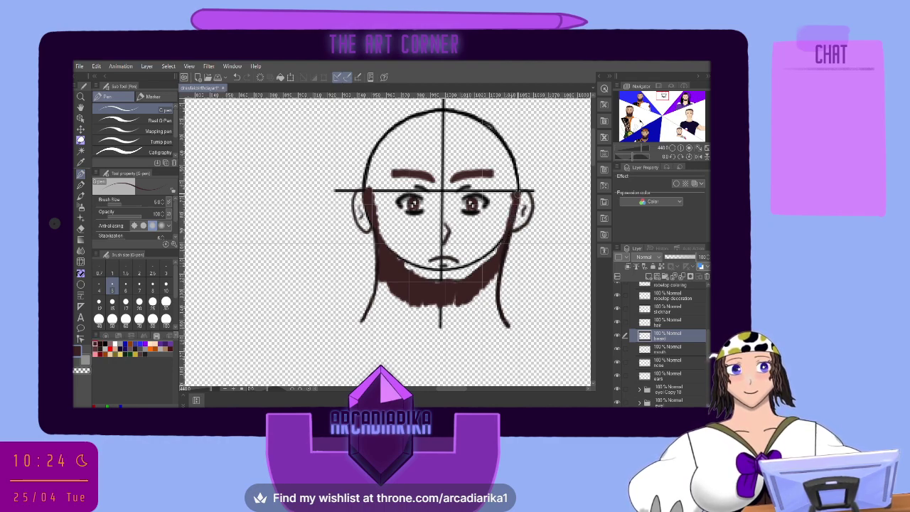
drag(441, 274, 411, 276)
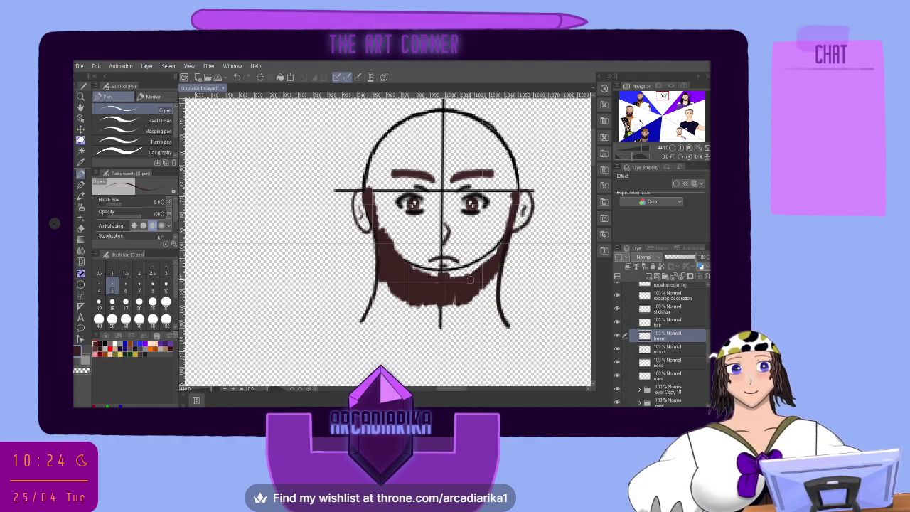
drag(470, 280, 486, 263)
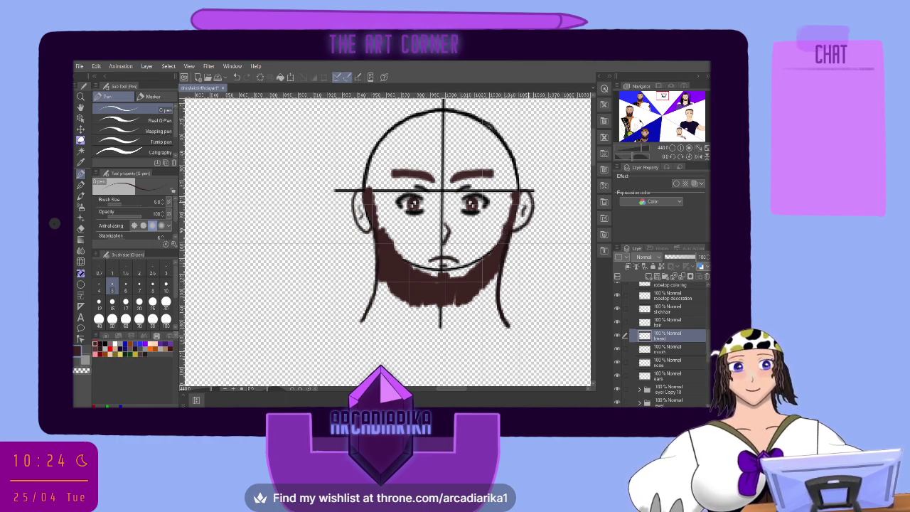
Trim the inner edges and tops of the beard's sideburns on both sides of the face with the Rough eraser
click(80, 227)
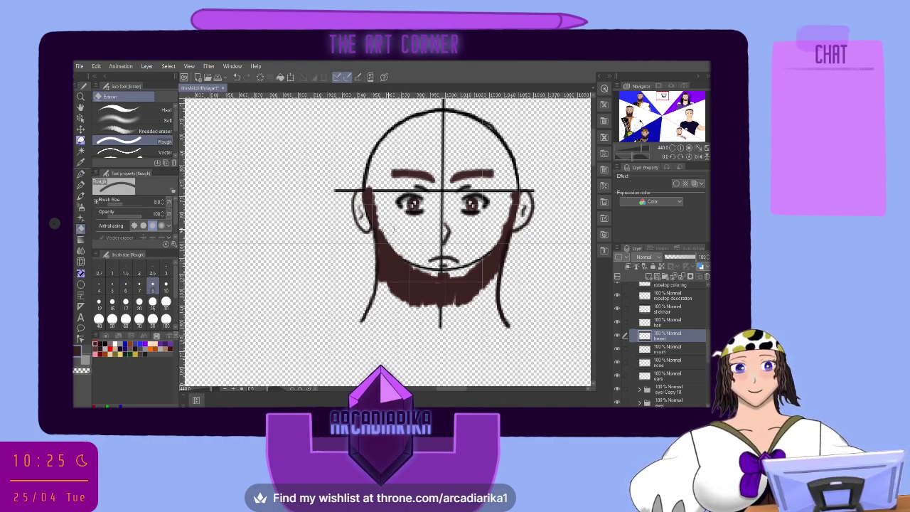
drag(387, 231, 383, 226)
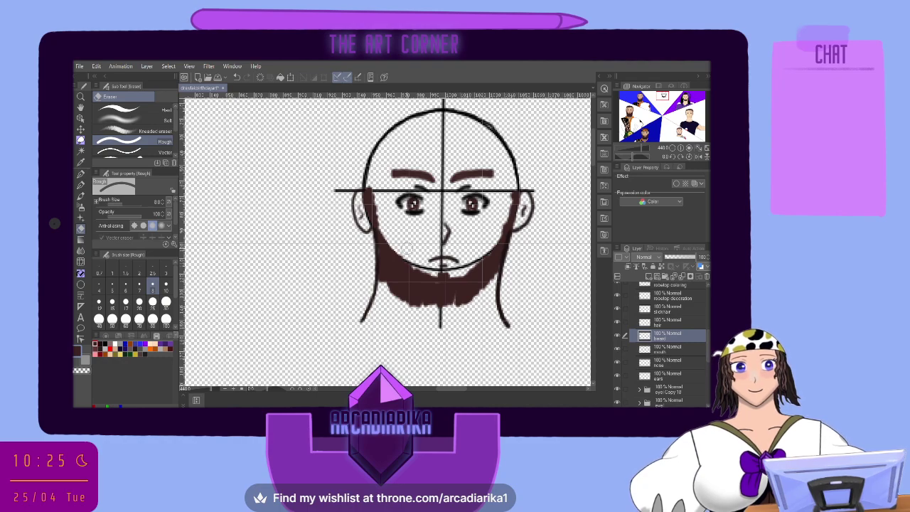
mouse_move(500, 227)
mouse_down()
mouse_move(498, 236)
mouse_move(508, 190)
mouse_up()
mouse_move(371, 186)
mouse_down()
mouse_move(387, 226)
mouse_move(369, 182)
mouse_up()
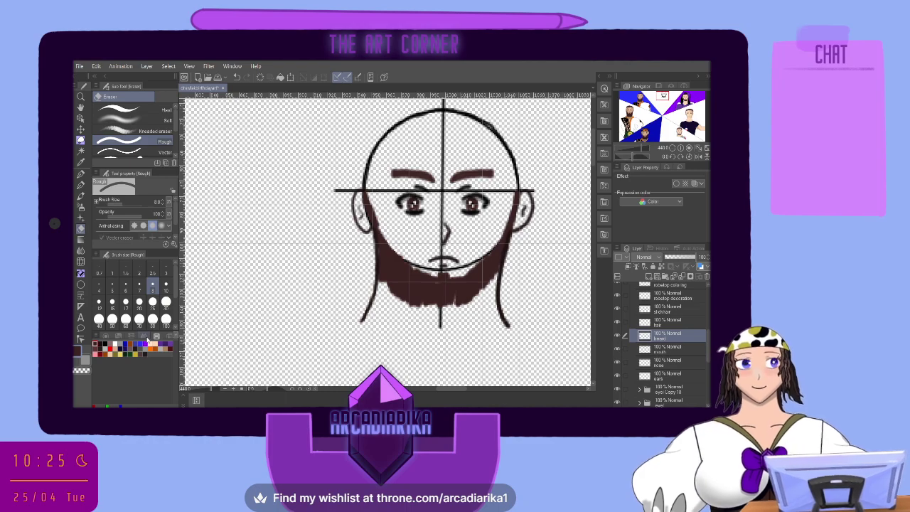
On the hair layer, paint a dark brown band of short hair with the G-pen around the skull down to both ears
click(675, 323)
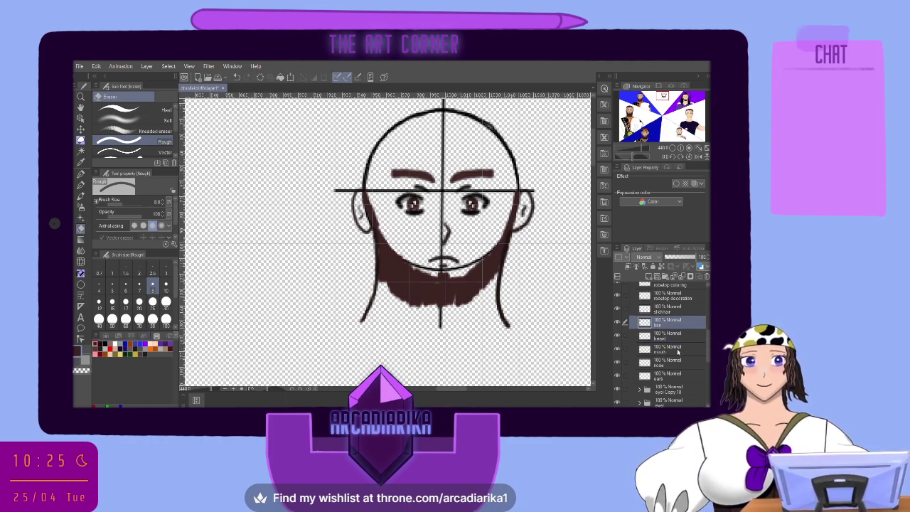
click(81, 183)
click(80, 173)
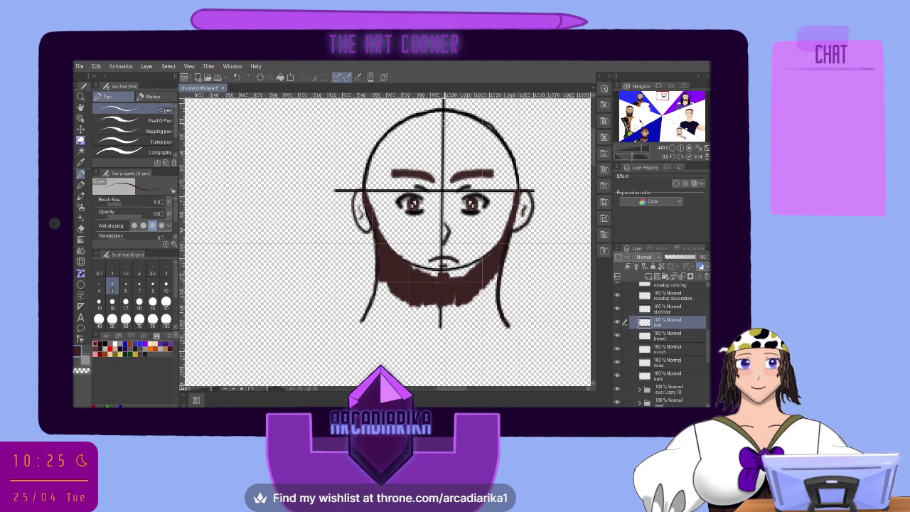
mouse_move(441, 122)
mouse_down()
mouse_move(386, 128)
mouse_move(366, 151)
mouse_move(363, 186)
mouse_up()
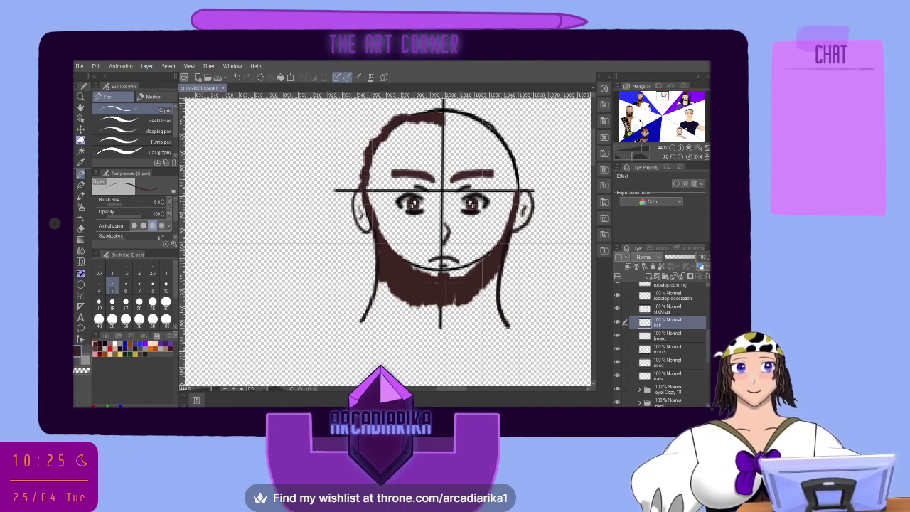
mouse_move(442, 125)
mouse_down()
mouse_move(457, 114)
mouse_move(501, 122)
mouse_move(524, 186)
mouse_up()
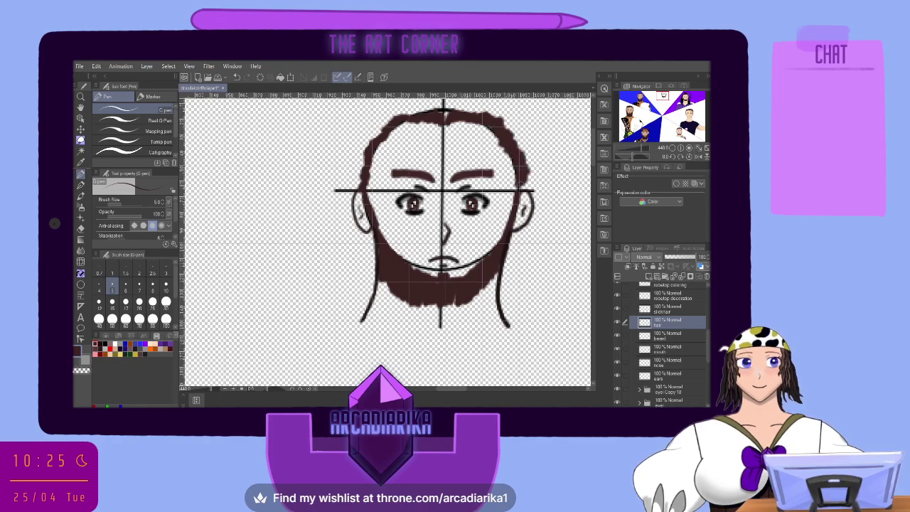
mouse_move(395, 119)
mouse_down()
mouse_move(375, 128)
mouse_move(383, 130)
mouse_move(361, 155)
mouse_move(351, 196)
mouse_up()
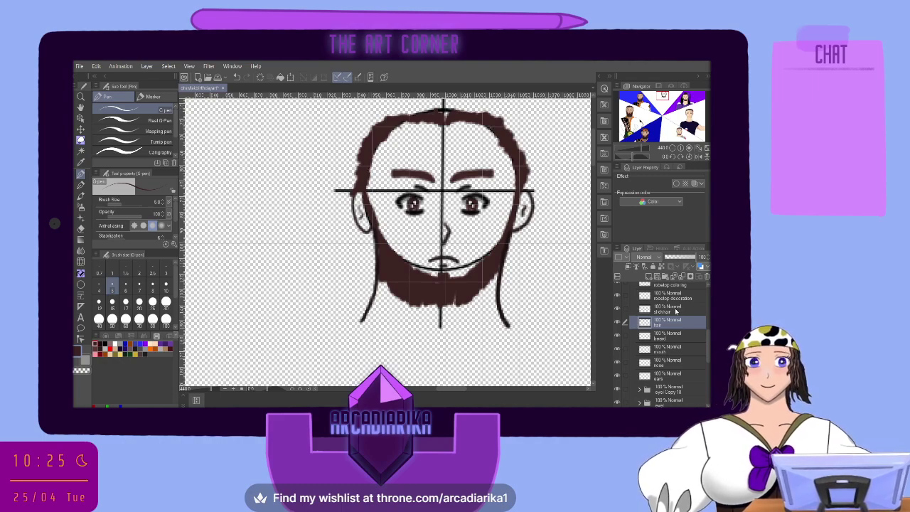
Make the slickhair layer active and choose the upper Curly hair pencil brush
click(671, 309)
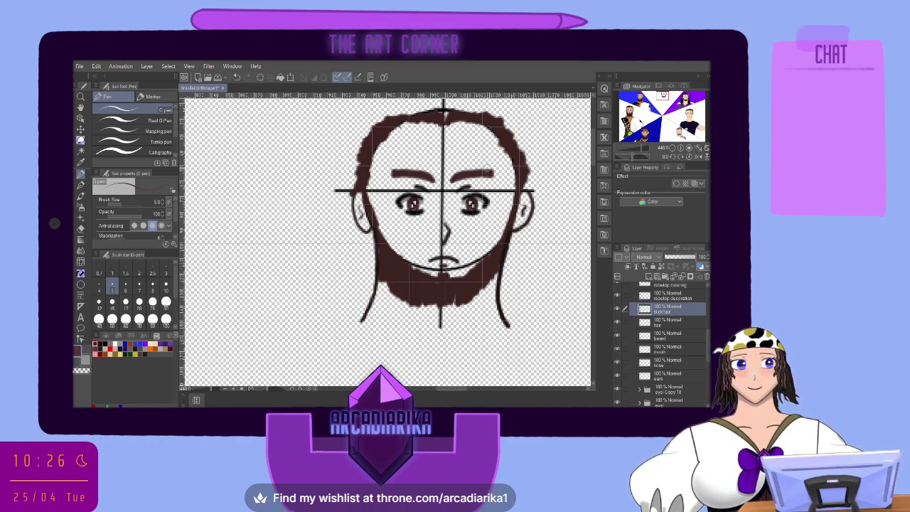
key(p)
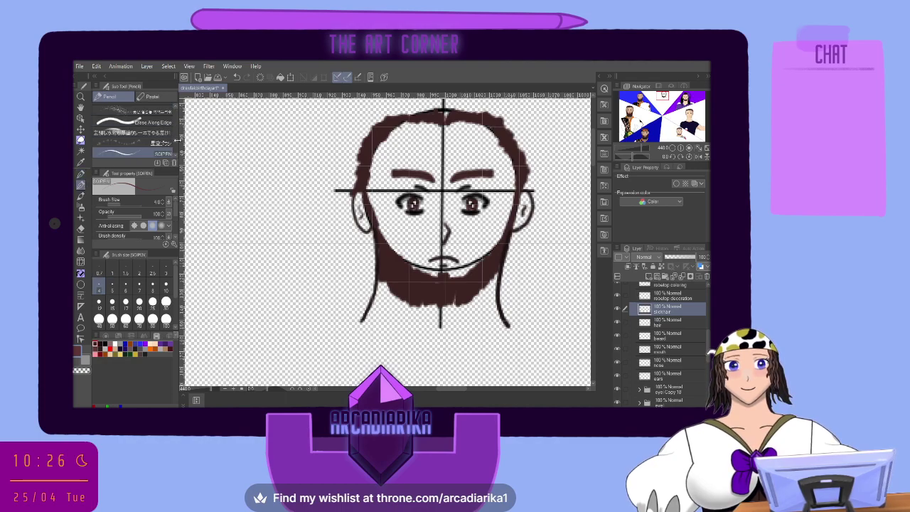
drag(176, 141, 176, 125)
scroll(176, 127, down, 8)
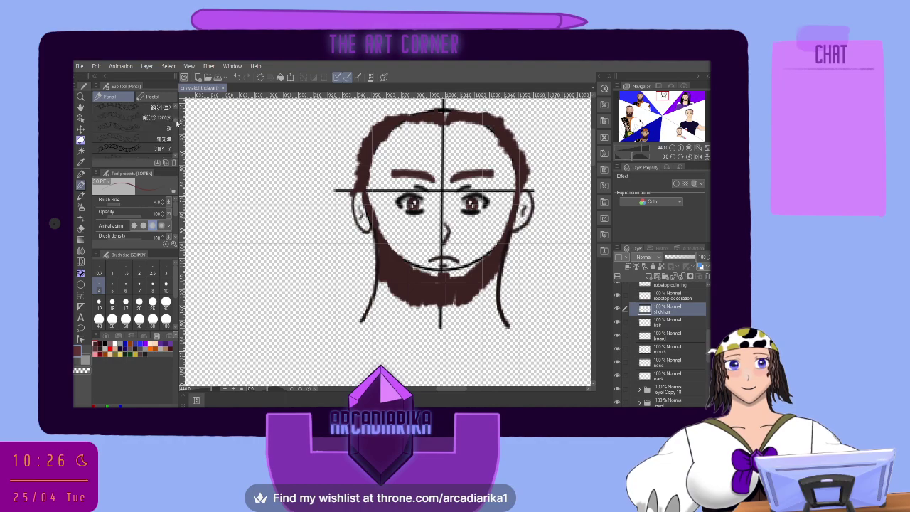
scroll(177, 123, down, 2)
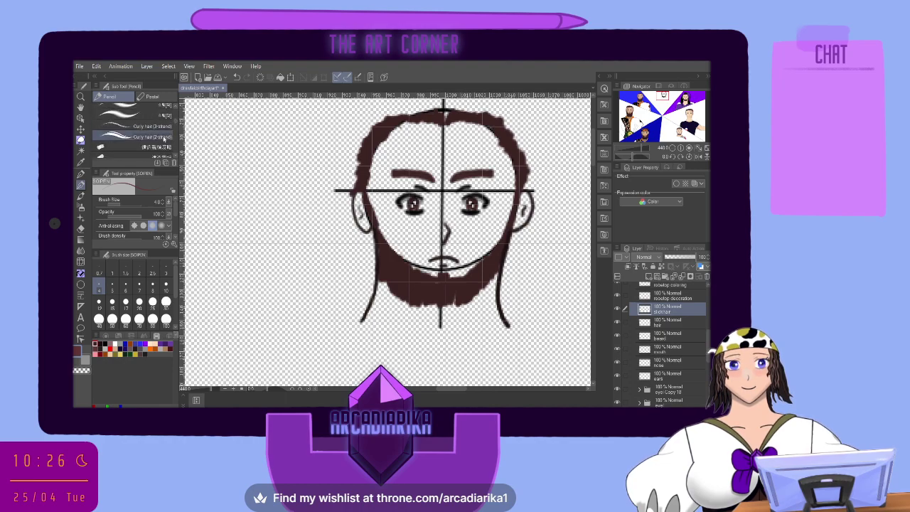
click(175, 126)
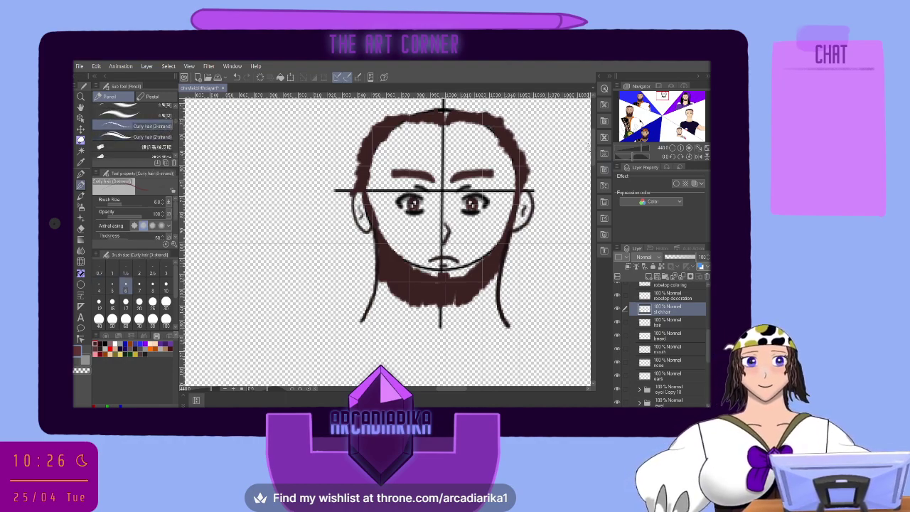
Try a tuft of curly hair strokes swept sideways from the top centre of the head, and undo all the strokes
scroll(592, 153, down, 2)
scroll(592, 153, up, 4)
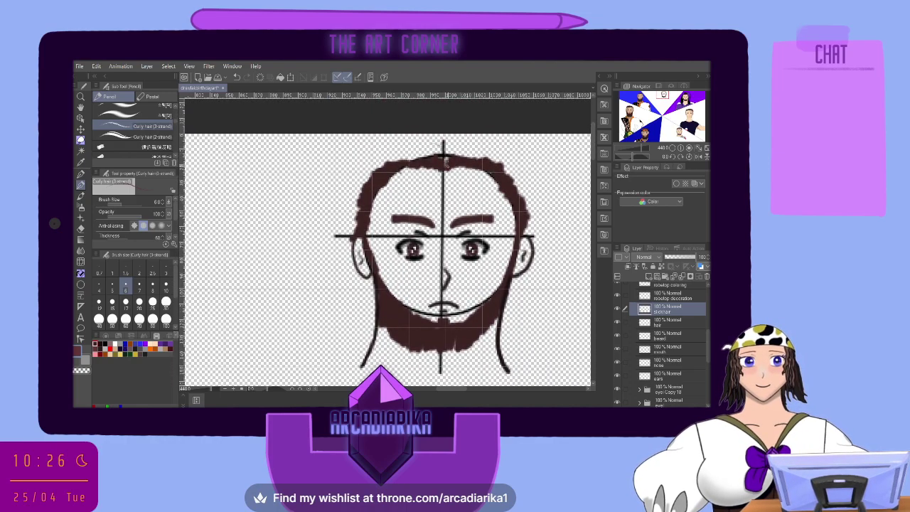
click(446, 163)
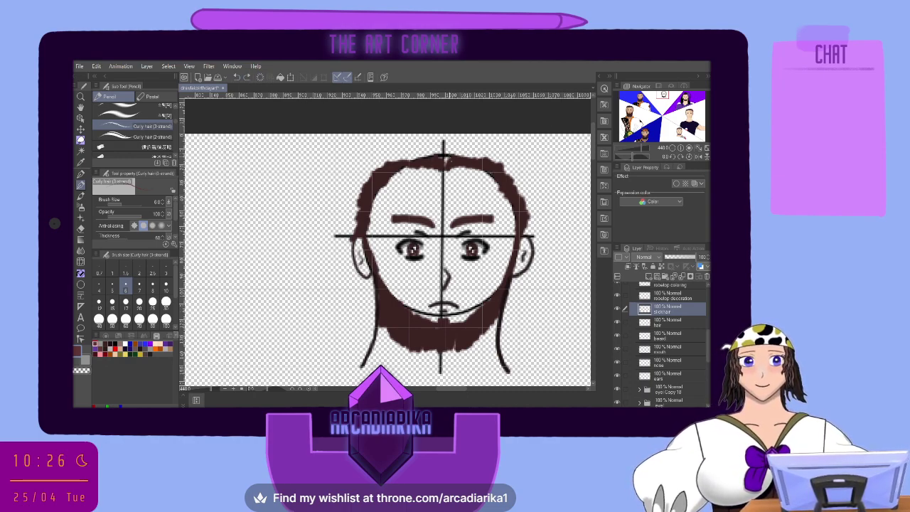
drag(442, 160, 408, 143)
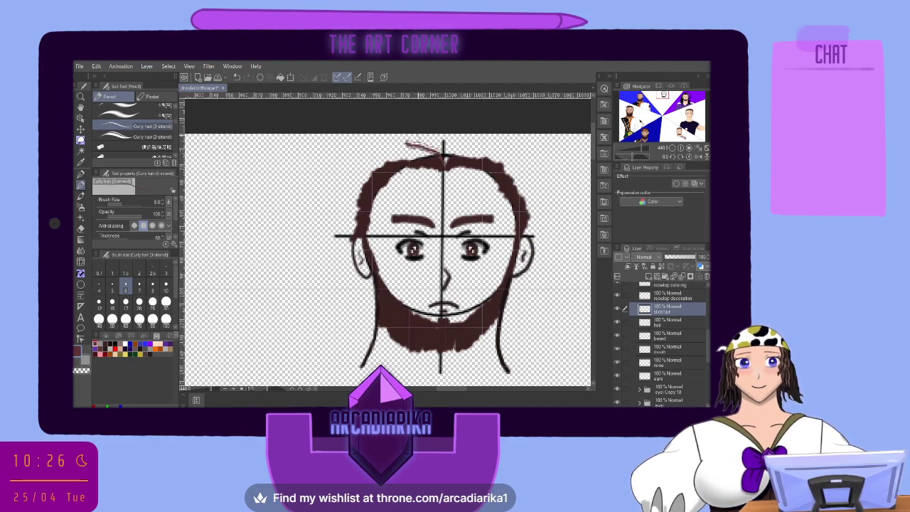
click(246, 77)
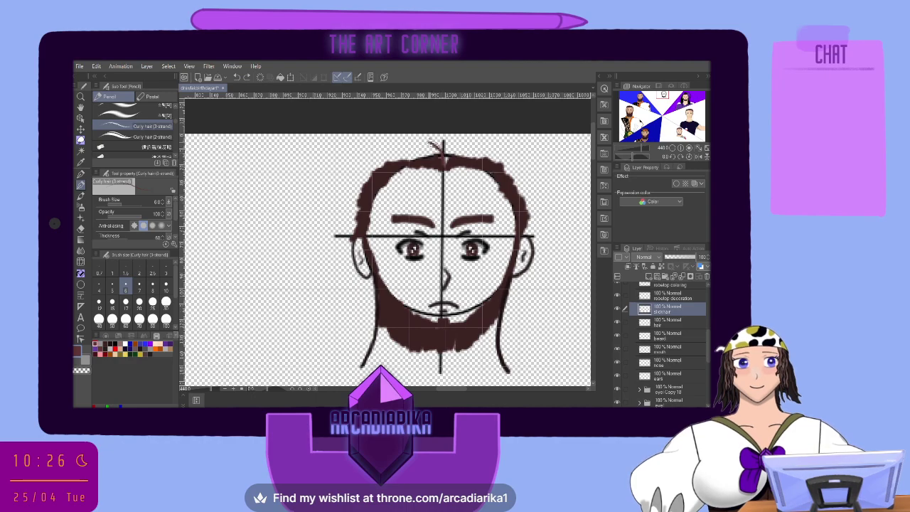
drag(429, 146, 396, 138)
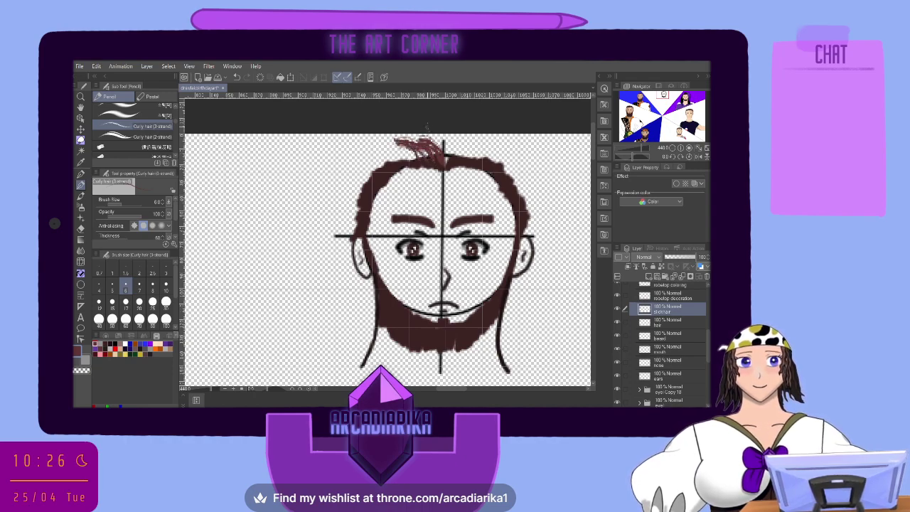
click(237, 77)
click(237, 78)
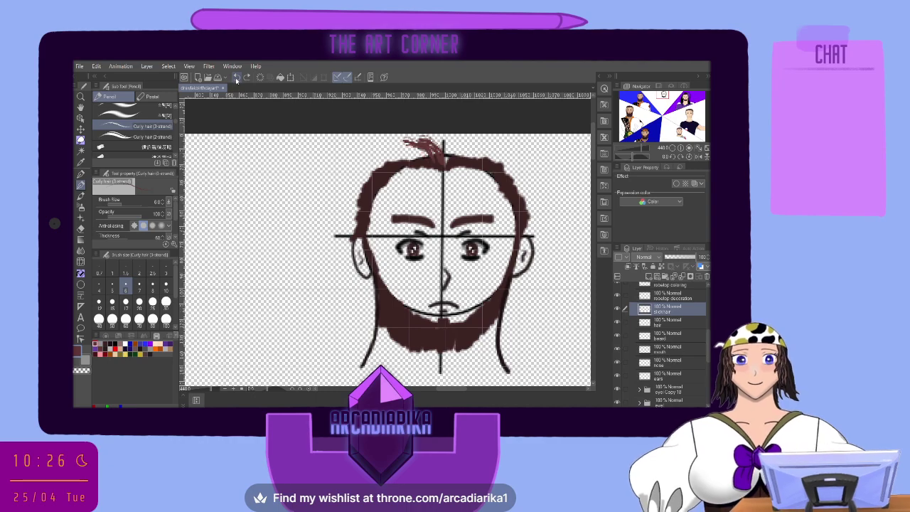
click(237, 77)
click(236, 78)
click(237, 78)
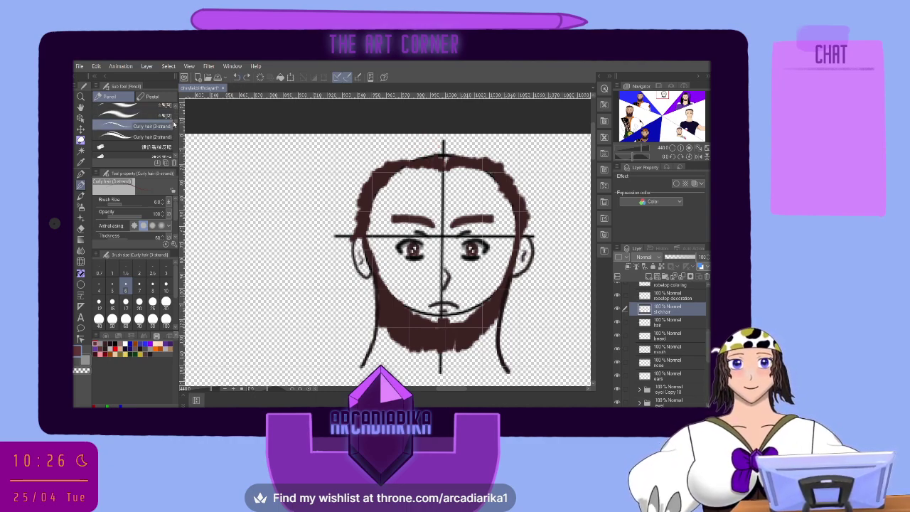
With the first hair brush of the pencil list, paint brown swept-up hair over the left half of the head's top on the slickhair layer
scroll(174, 121, down, 3)
scroll(174, 121, up, 4)
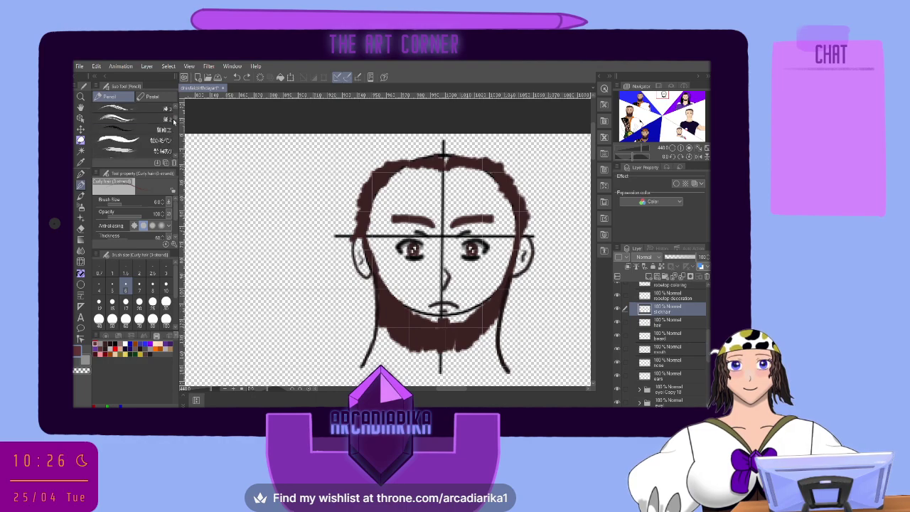
click(163, 111)
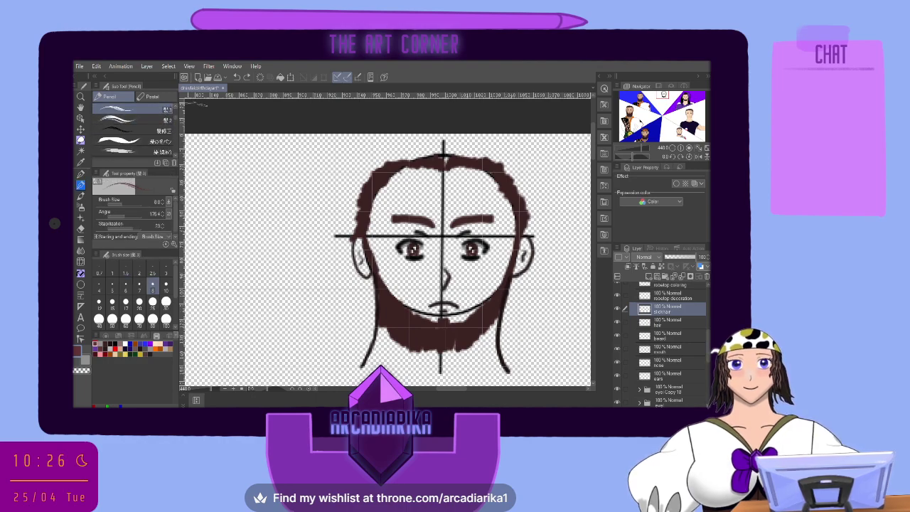
mouse_move(448, 162)
mouse_down()
mouse_move(445, 133)
mouse_move(436, 133)
mouse_move(430, 160)
mouse_move(421, 143)
mouse_move(432, 131)
mouse_move(416, 131)
mouse_move(415, 160)
mouse_move(400, 152)
mouse_move(404, 137)
mouse_move(381, 146)
mouse_up()
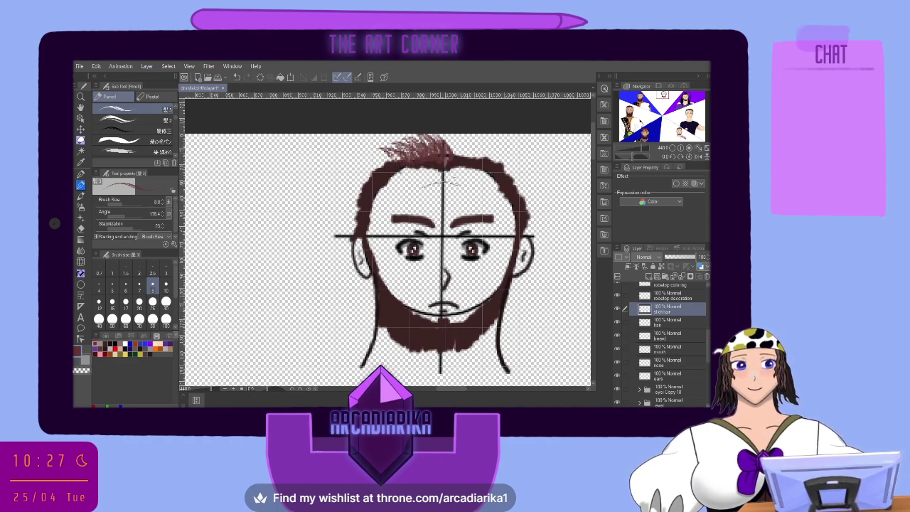
mouse_move(441, 184)
mouse_down()
mouse_move(428, 148)
mouse_move(398, 139)
mouse_move(439, 179)
mouse_move(388, 146)
mouse_move(417, 182)
mouse_move(389, 155)
mouse_move(369, 146)
mouse_move(398, 181)
mouse_move(363, 153)
mouse_up()
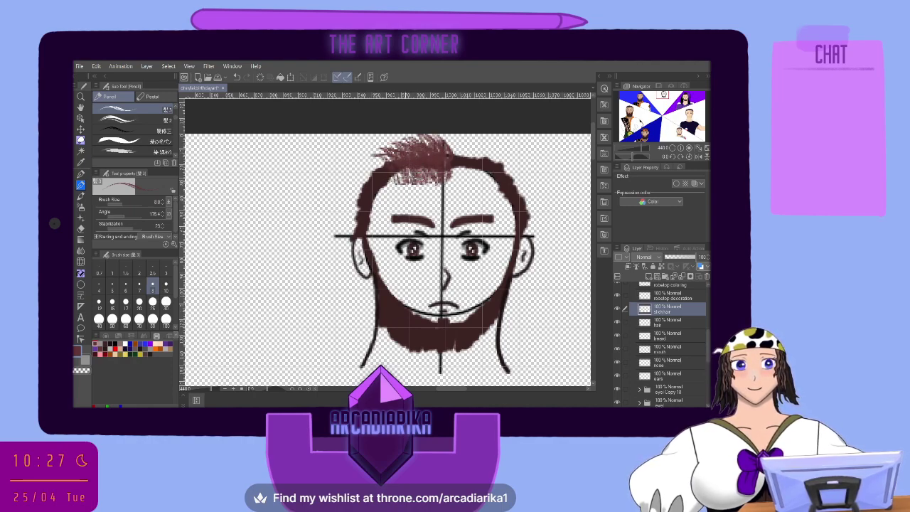
mouse_move(420, 181)
mouse_down()
mouse_move(384, 177)
mouse_move(362, 154)
mouse_up()
key(ctrl+z)
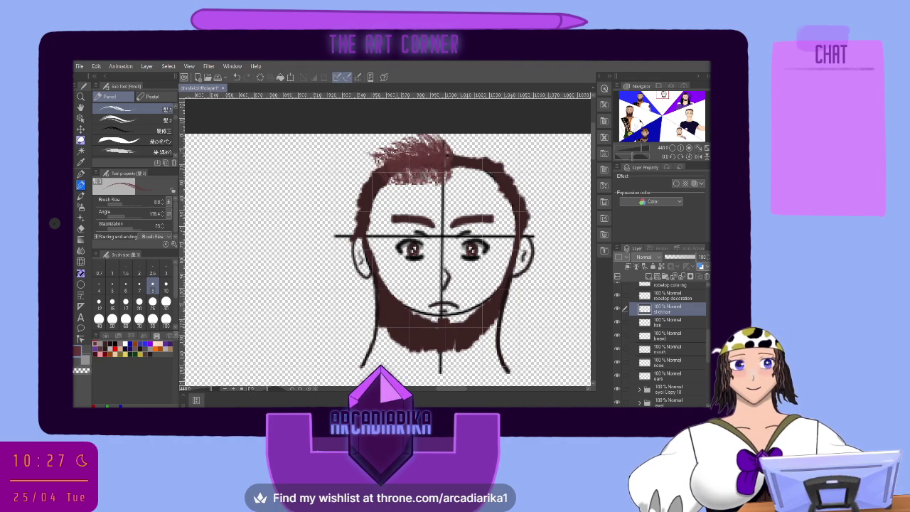
drag(419, 172, 377, 148)
key(ctrl+z)
drag(461, 181, 450, 145)
key(ctrl+z)
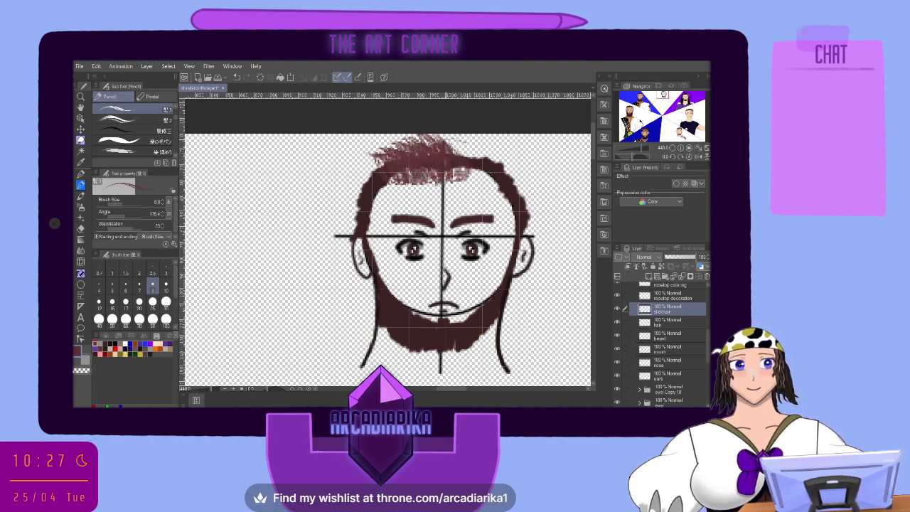
Extend the swept-up brown hair with upward strokes across the right half of the head's top
mouse_move(480, 178)
mouse_down()
mouse_move(476, 153)
mouse_move(456, 140)
mouse_up()
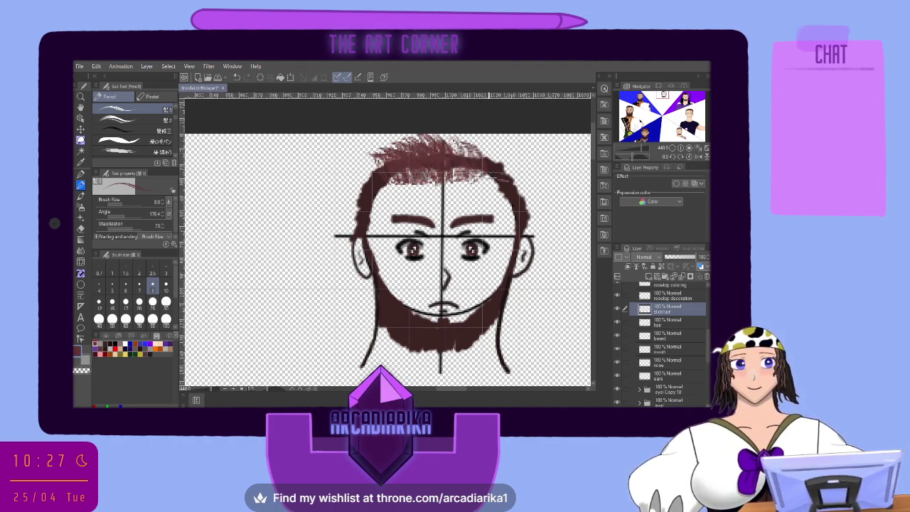
drag(490, 180, 482, 141)
drag(502, 178, 484, 140)
mouse_move(482, 172)
mouse_down()
mouse_move(478, 153)
mouse_move(453, 140)
mouse_up()
key(ctrl+z)
drag(464, 172, 442, 142)
key(ctrl+z)
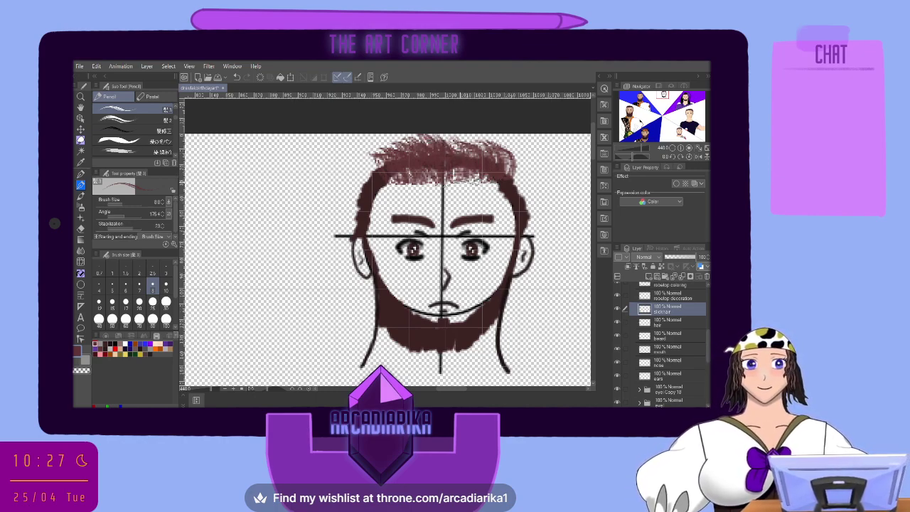
Give the slickhair layer a black border effect 1.0 thick, and add hair strokes along the hairline and at the left temple
click(676, 184)
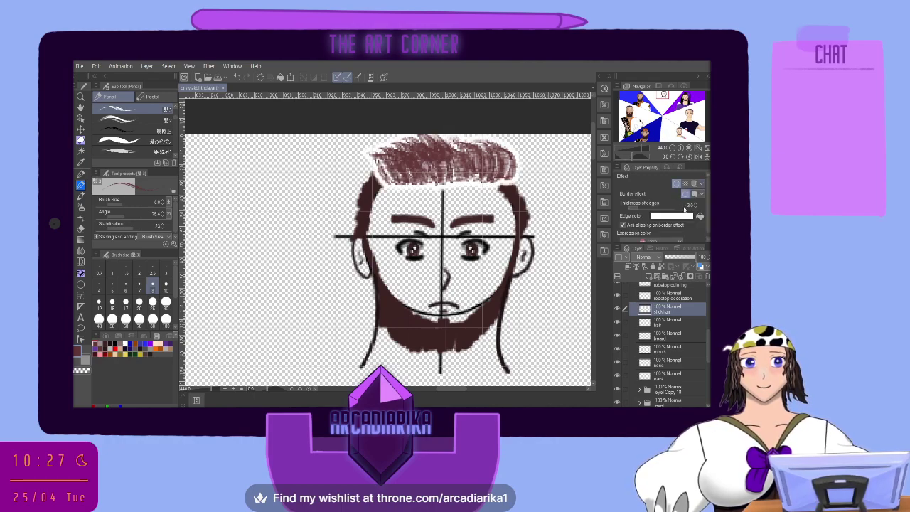
drag(645, 206, 615, 214)
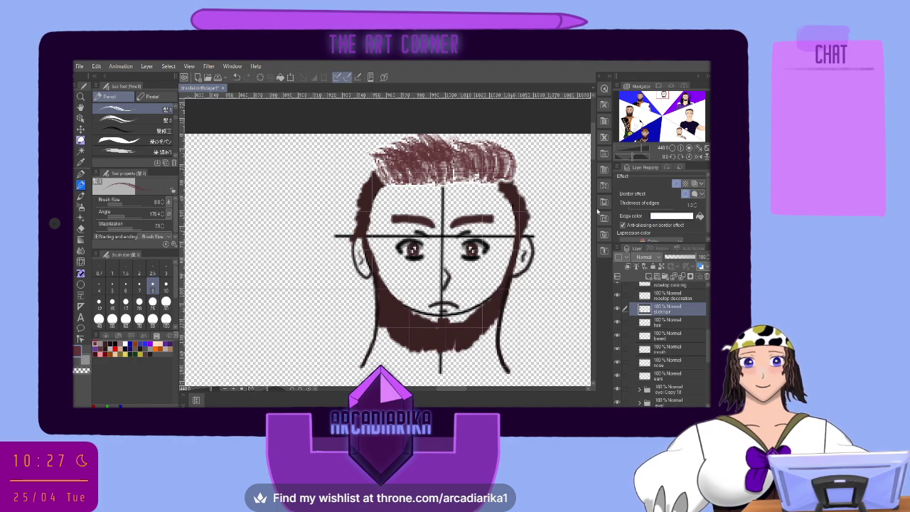
click(500, 175)
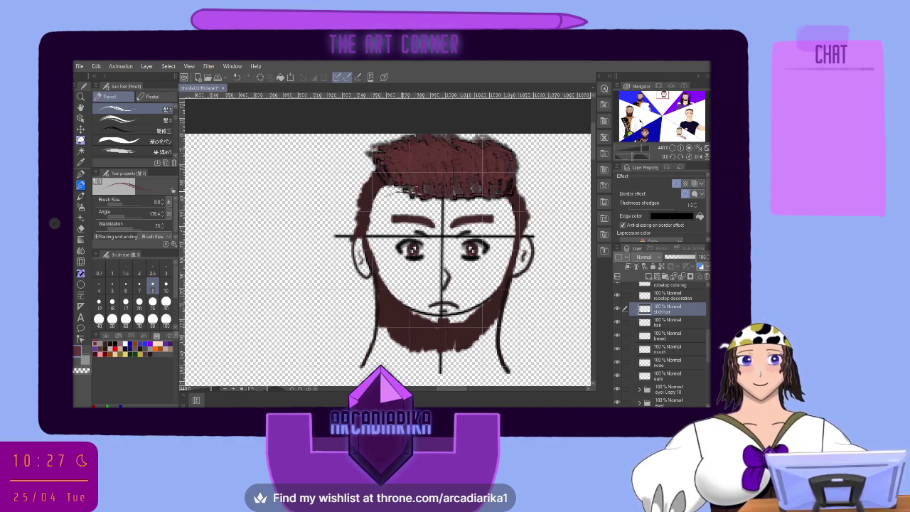
mouse_move(396, 195)
mouse_down()
mouse_move(387, 199)
mouse_move(355, 156)
mouse_up()
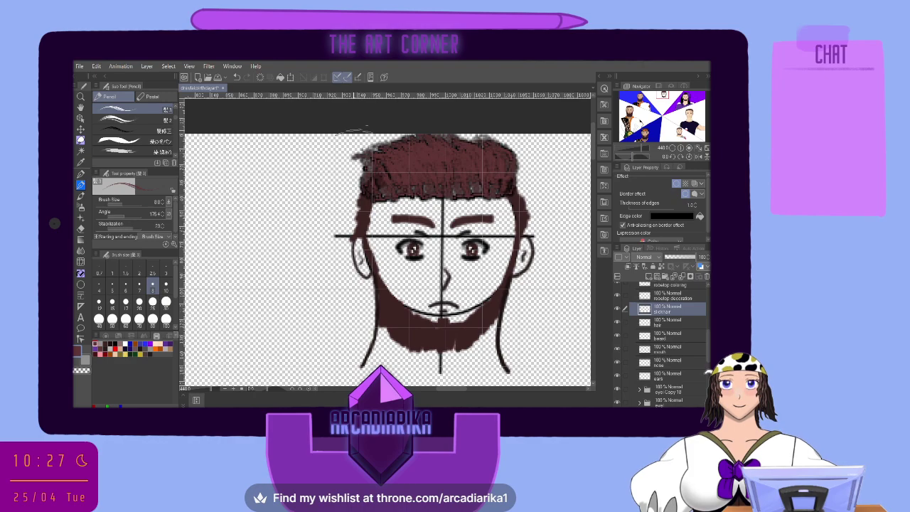
Make the robetop layer active and set up the SOIPEN pencil brush in black at size 3
scroll(681, 324, up, 2)
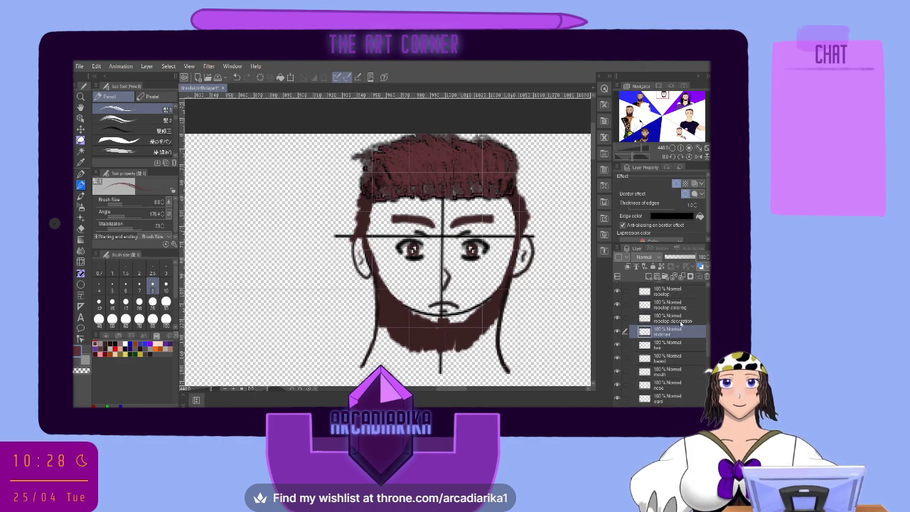
click(675, 292)
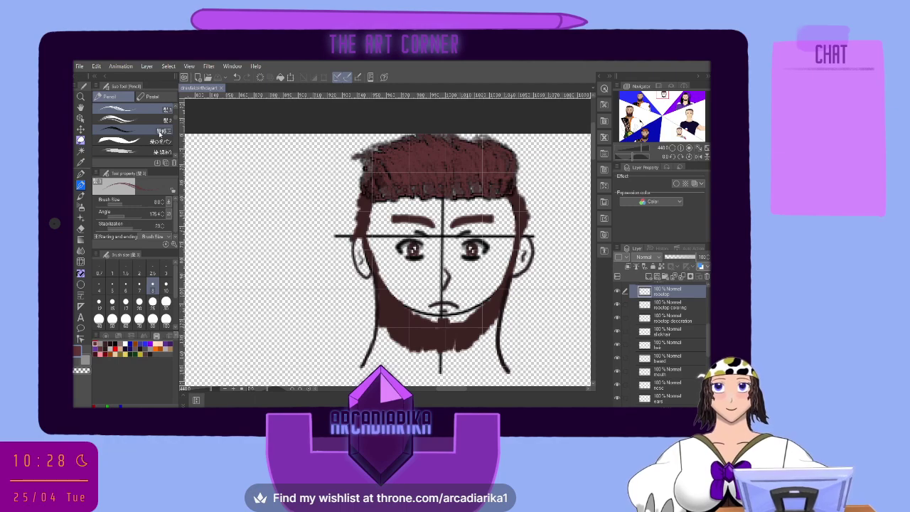
scroll(160, 133, down, 5)
scroll(161, 133, down, 6)
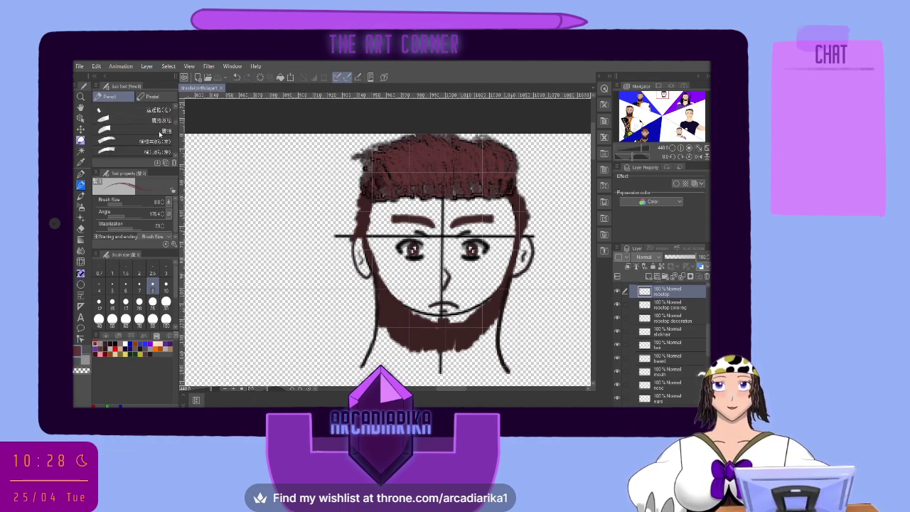
scroll(161, 133, down, 8)
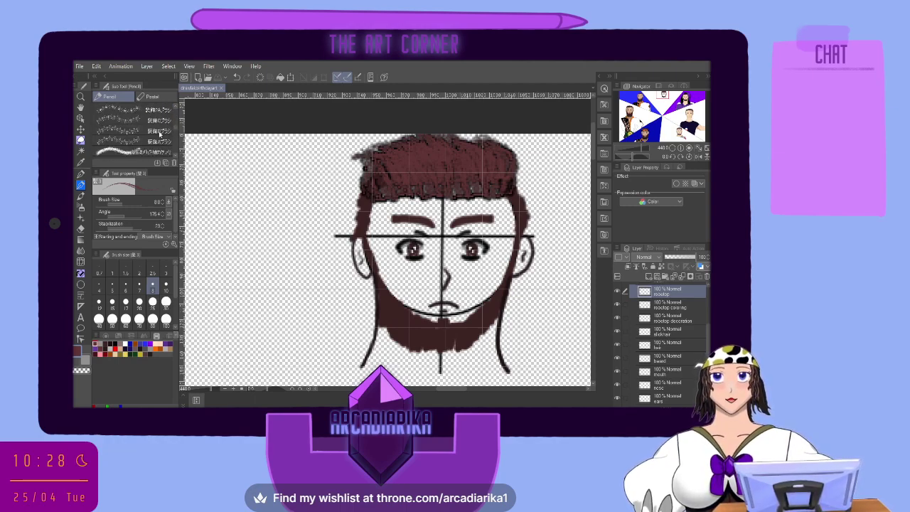
scroll(161, 133, down, 3)
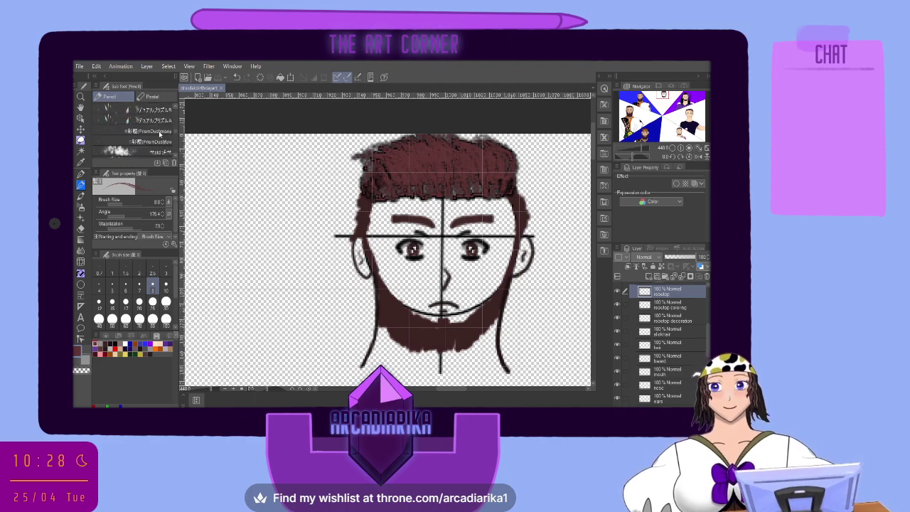
scroll(161, 133, down, 8)
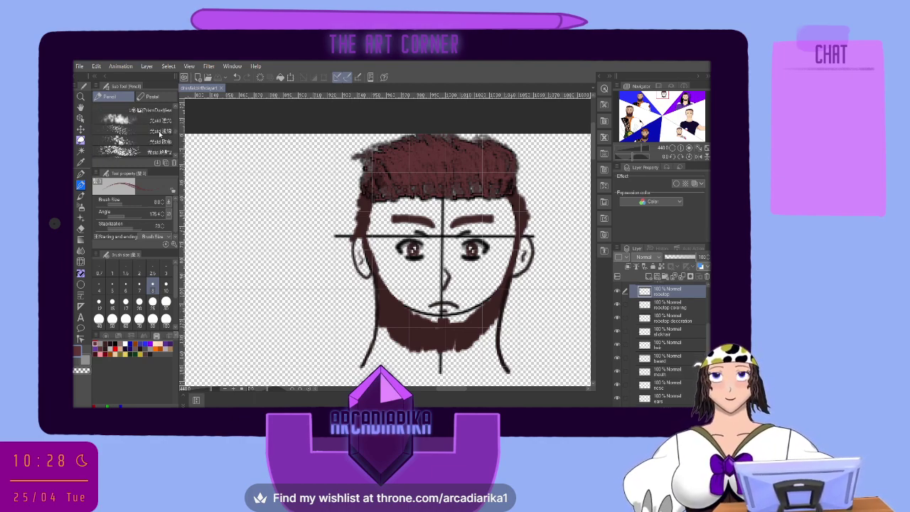
scroll(161, 133, down, 8)
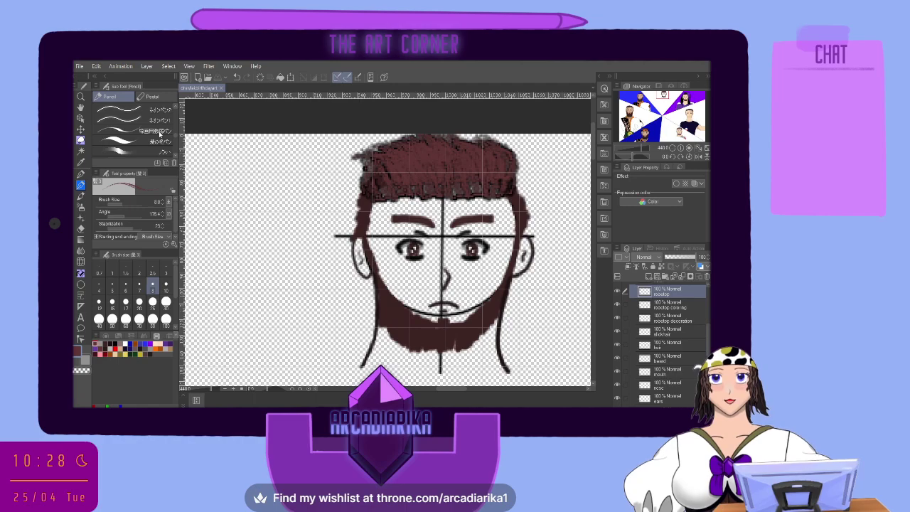
scroll(160, 133, down, 8)
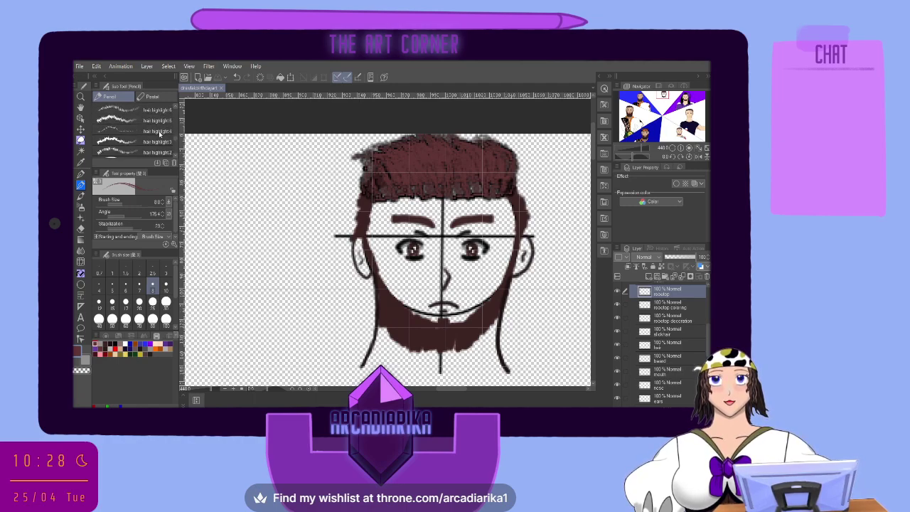
click(161, 132)
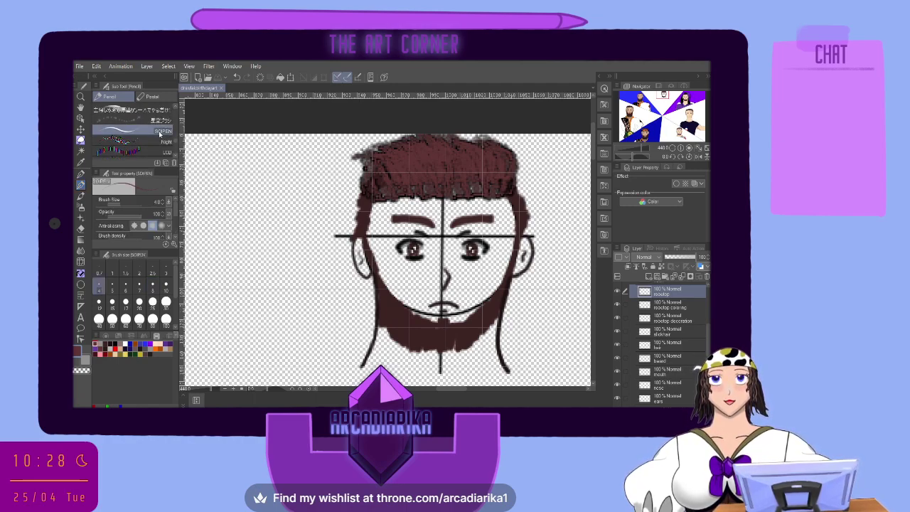
click(115, 343)
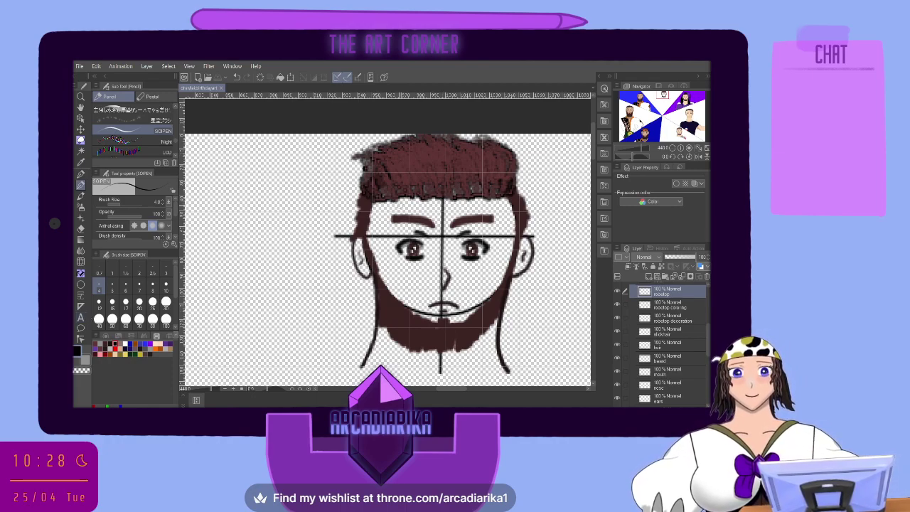
click(166, 271)
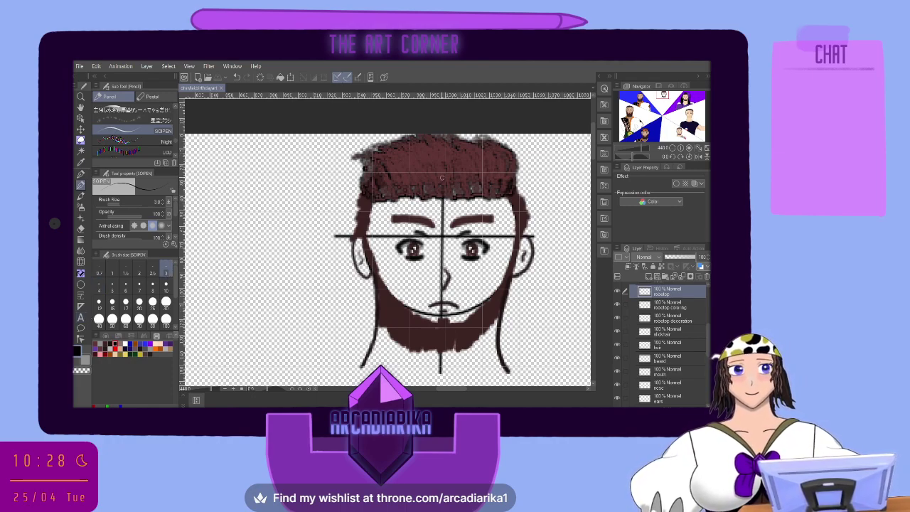
Outline the hood opening from the forehead down both sides of the face, joining the ends in a point below the beard
mouse_move(437, 187)
mouse_down()
mouse_move(380, 196)
mouse_move(342, 235)
mouse_move(310, 306)
mouse_move(317, 376)
mouse_up()
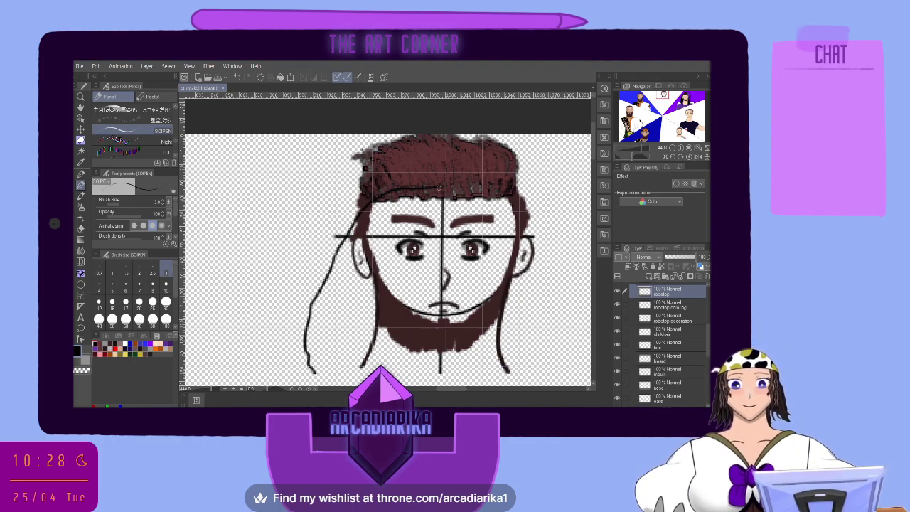
mouse_move(438, 188)
mouse_down()
mouse_move(484, 187)
mouse_move(489, 131)
mouse_up()
mouse_move(487, 186)
mouse_down()
mouse_move(506, 191)
mouse_move(541, 220)
mouse_move(572, 331)
mouse_move(518, 379)
mouse_up()
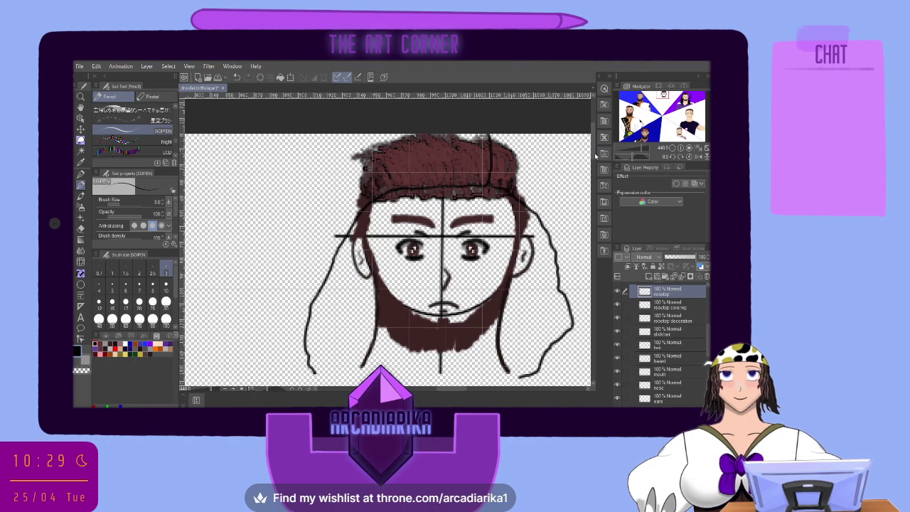
scroll(596, 168, down, 3)
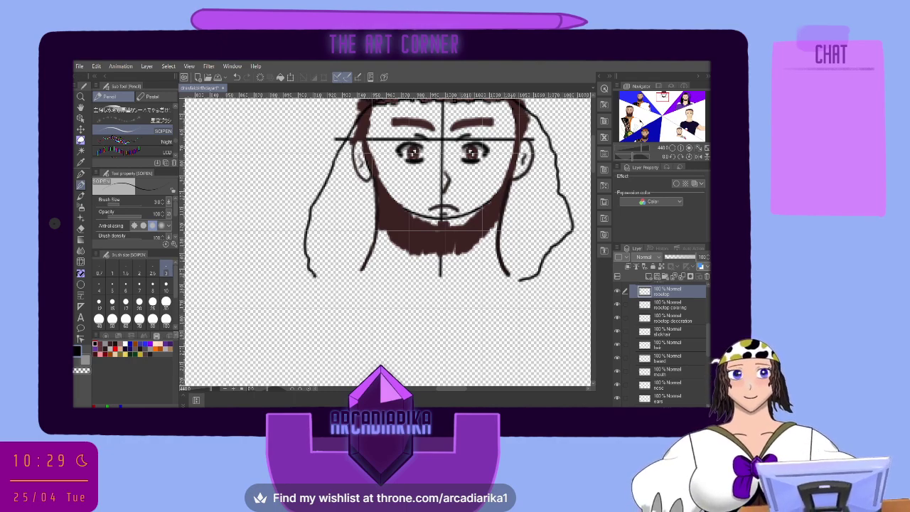
mouse_move(313, 276)
mouse_down()
mouse_move(455, 342)
mouse_move(467, 318)
mouse_move(527, 278)
mouse_up()
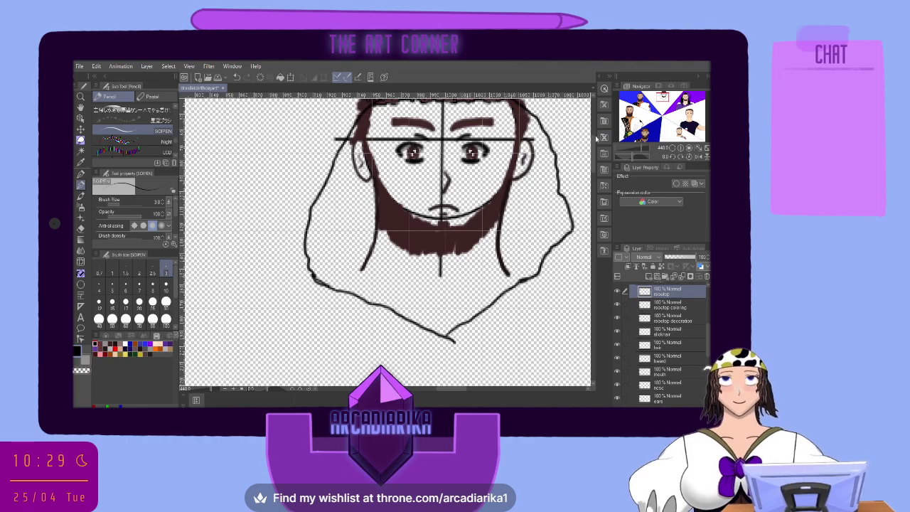
Draw the hood's outer edges from beside the jaw on both sides up to the top edge of the canvas
drag(594, 141, 594, 189)
scroll(594, 189, up, 10)
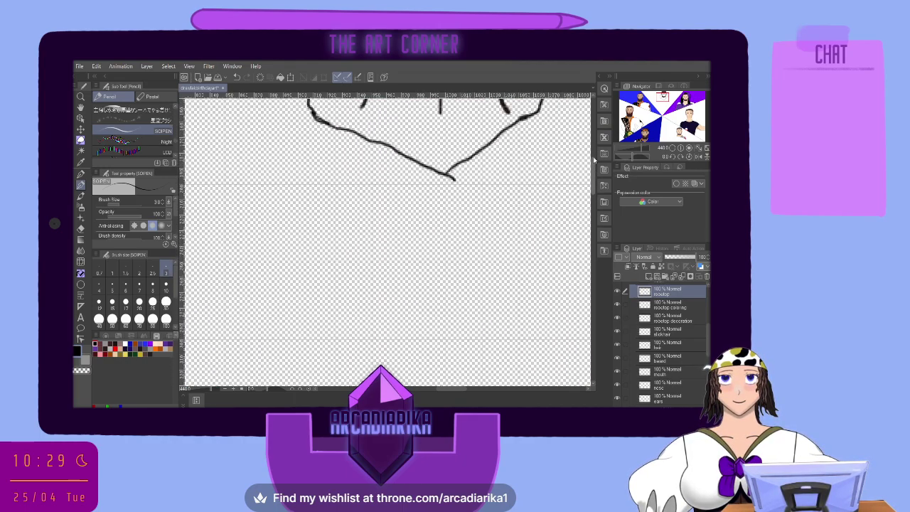
scroll(599, 125, down, 1)
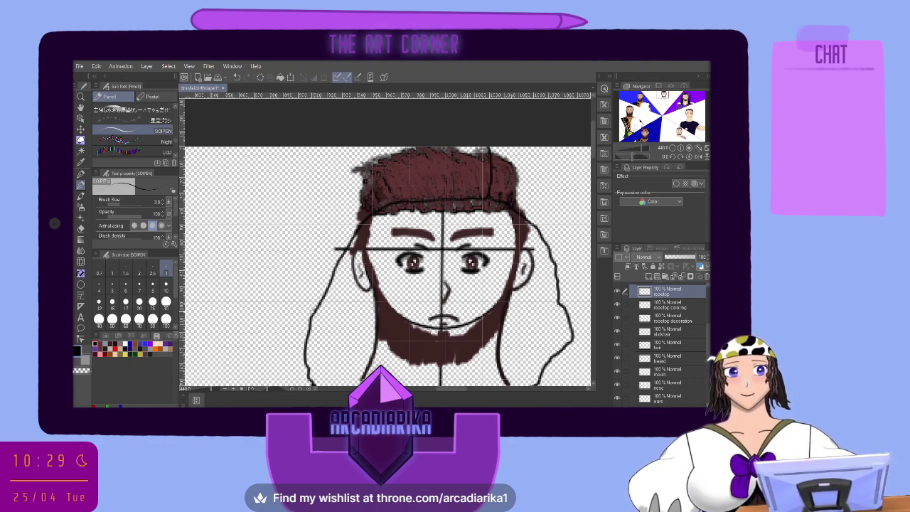
mouse_move(312, 313)
mouse_down()
mouse_move(319, 238)
mouse_move(371, 142)
mouse_up()
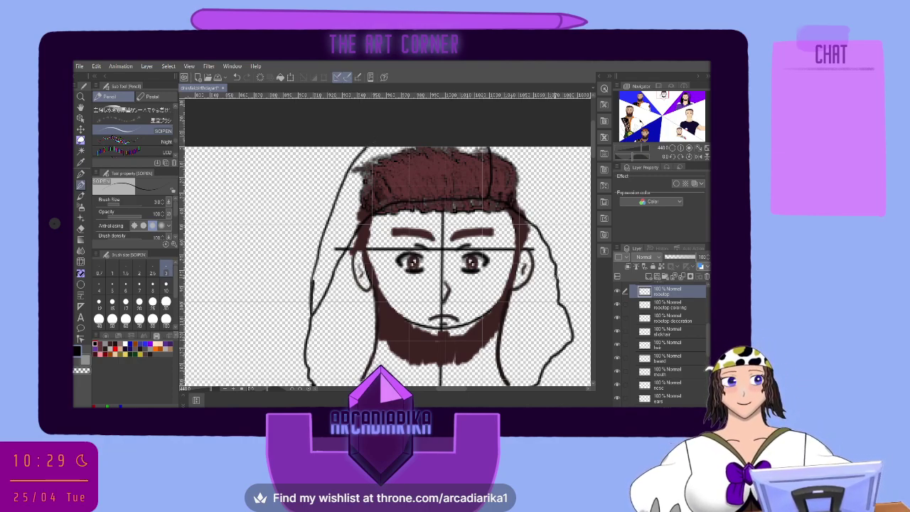
mouse_move(560, 307)
mouse_down()
mouse_move(554, 208)
mouse_move(530, 147)
mouse_up()
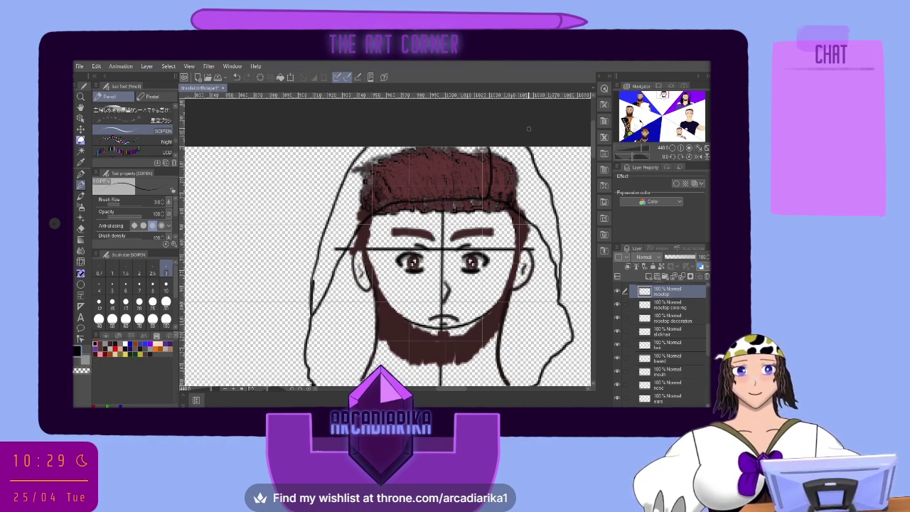
Draw the hood's trim as a second line over the forehead and down the right side to the point below the beard
mouse_move(312, 298)
mouse_down()
mouse_move(345, 225)
mouse_move(404, 188)
mouse_move(429, 185)
mouse_move(487, 190)
mouse_move(529, 206)
mouse_move(562, 274)
mouse_up()
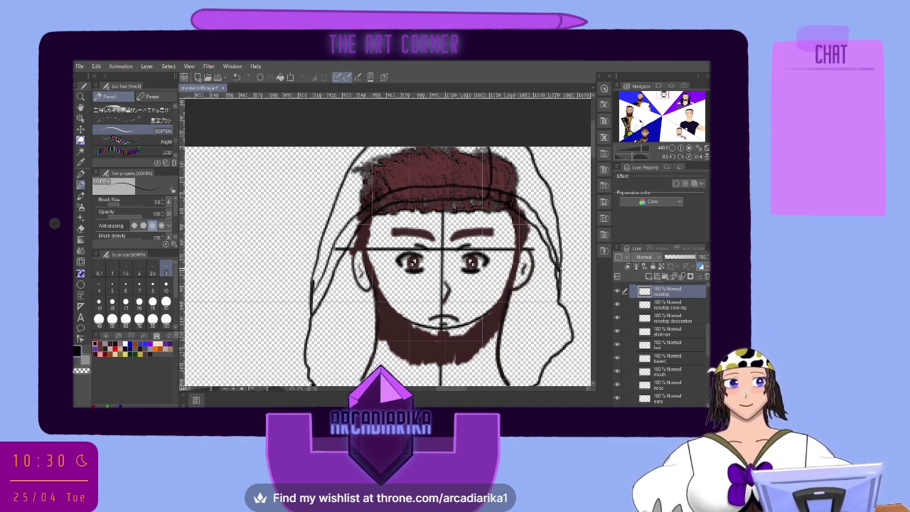
mouse_move(559, 295)
mouse_down()
mouse_move(557, 338)
mouse_move(533, 365)
mouse_up()
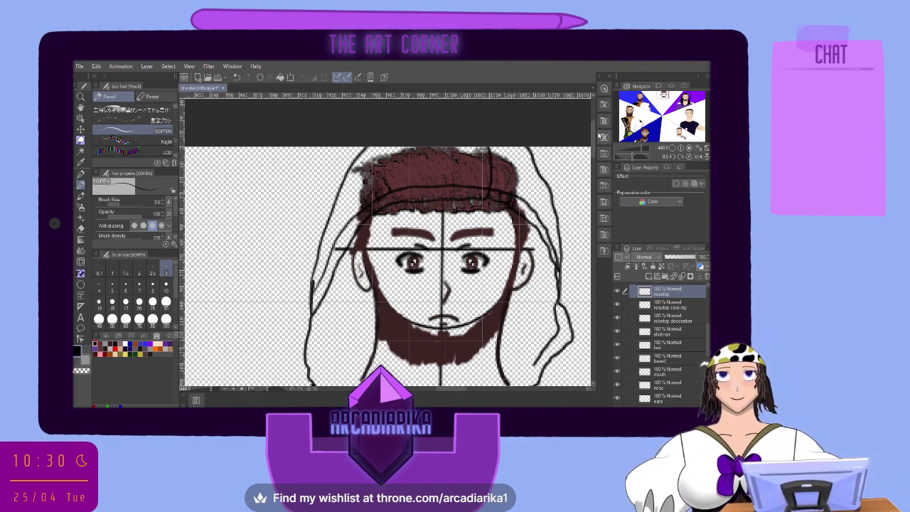
drag(592, 134, 592, 152)
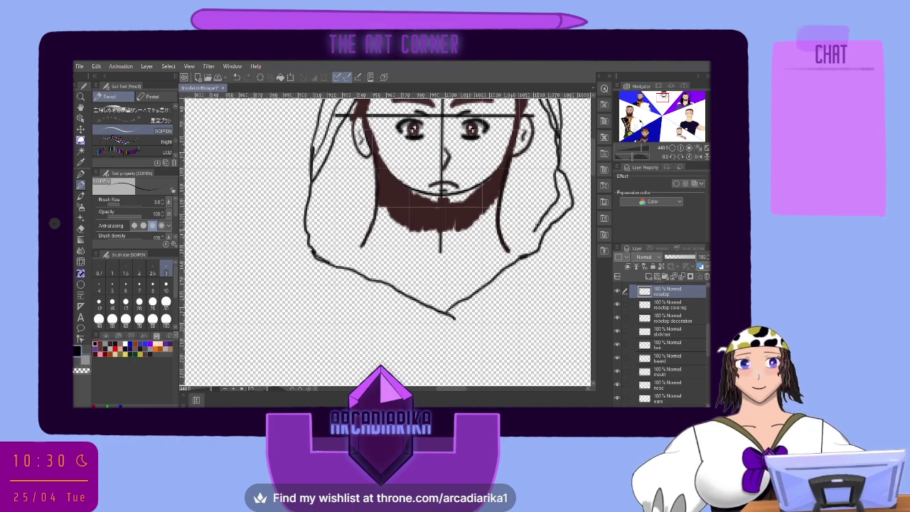
drag(537, 228, 426, 305)
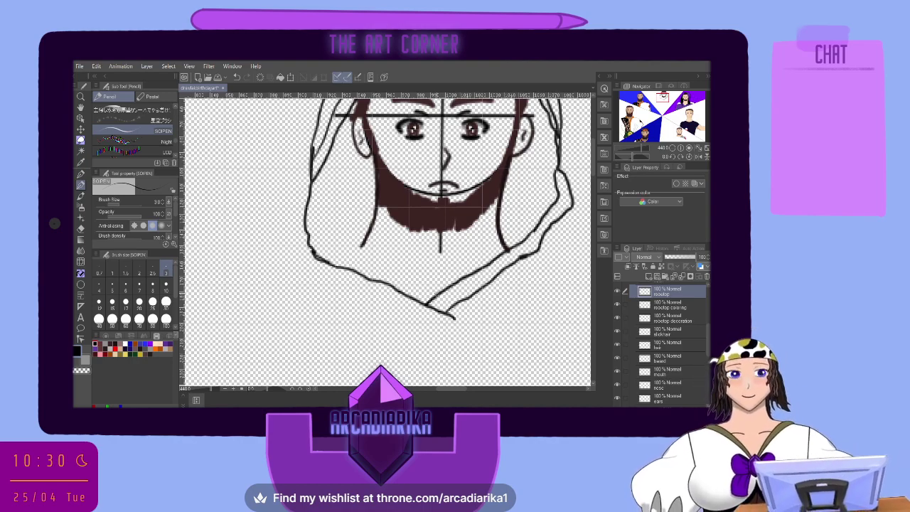
Draw the hood trim's second line down the left side, curving under the jaw to the point below the beard
mouse_move(315, 177)
mouse_down()
mouse_move(312, 241)
mouse_move(321, 249)
mouse_move(425, 285)
mouse_up()
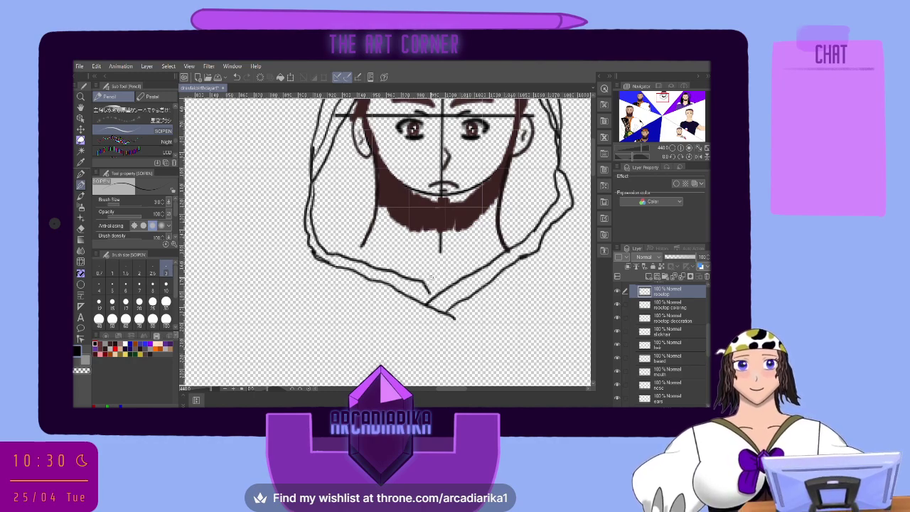
key(ctrl+z)
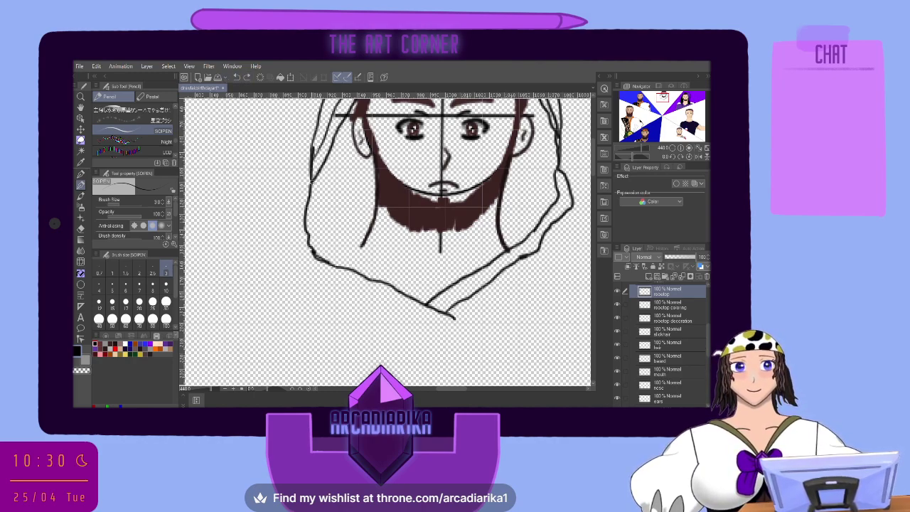
mouse_move(314, 177)
mouse_down()
mouse_move(297, 247)
mouse_move(319, 280)
mouse_move(458, 319)
mouse_up()
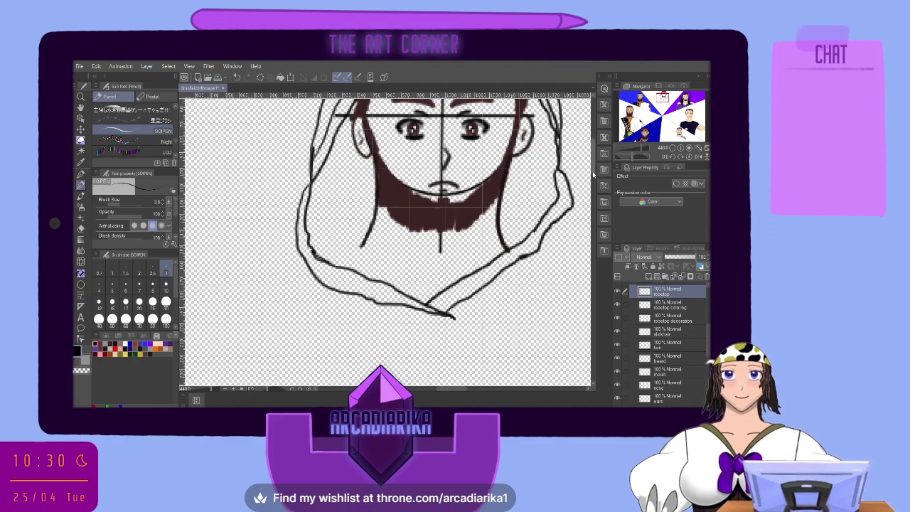
Erase the stray line end between the two hood trim lines over the forehead with the Rough eraser at size 5
scroll(592, 164, up, 3)
scroll(592, 163, up, 3)
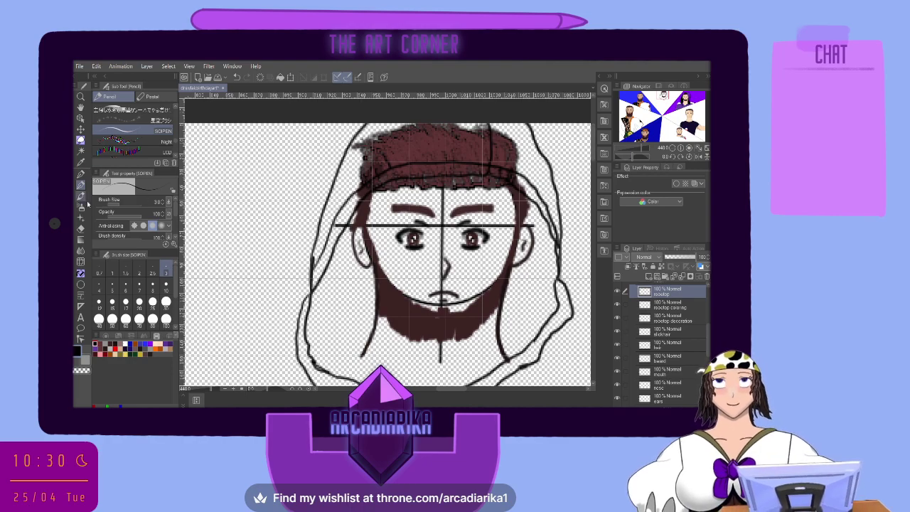
click(80, 227)
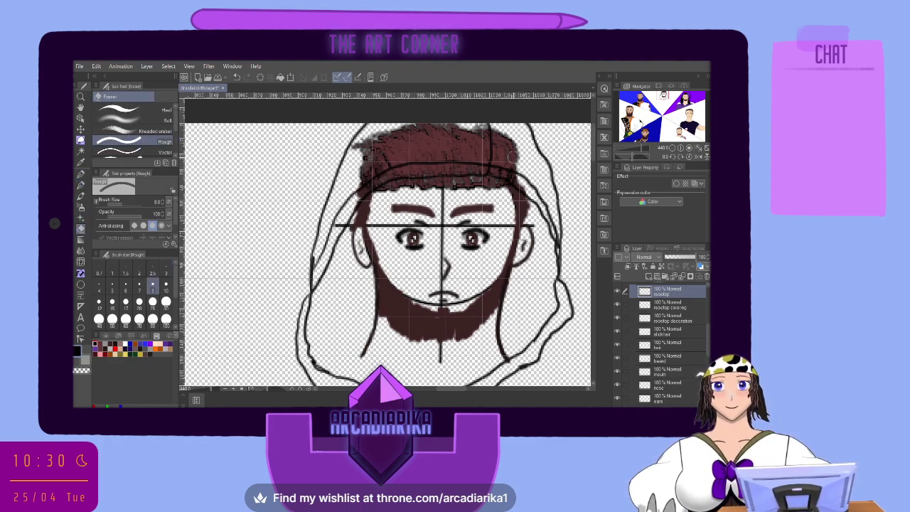
scroll(508, 155, up, 6)
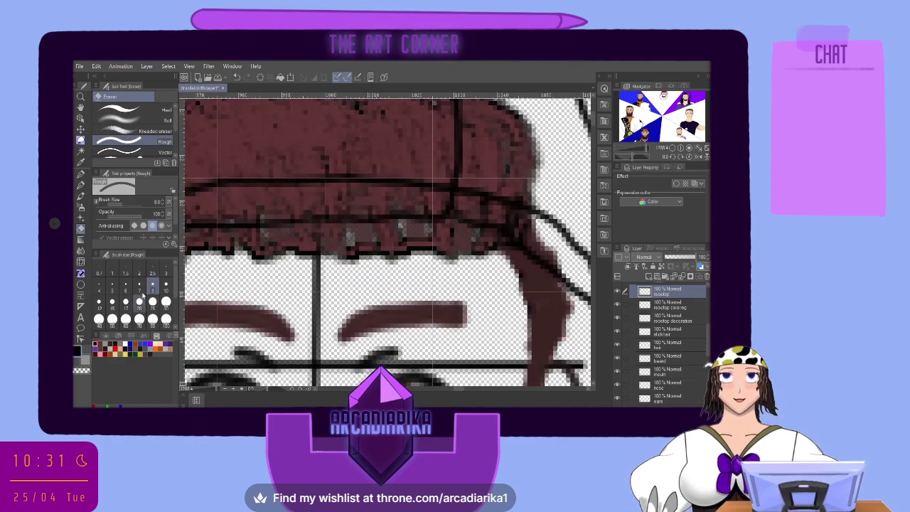
click(126, 284)
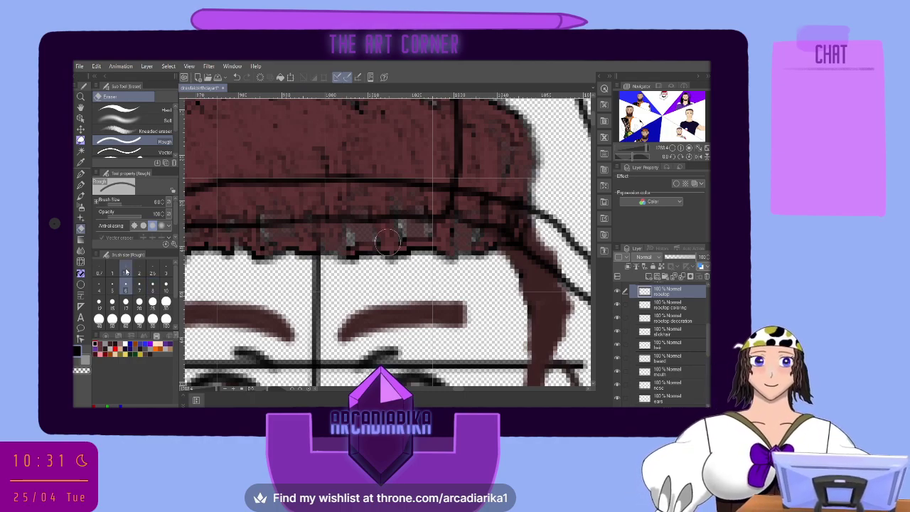
drag(448, 199, 457, 196)
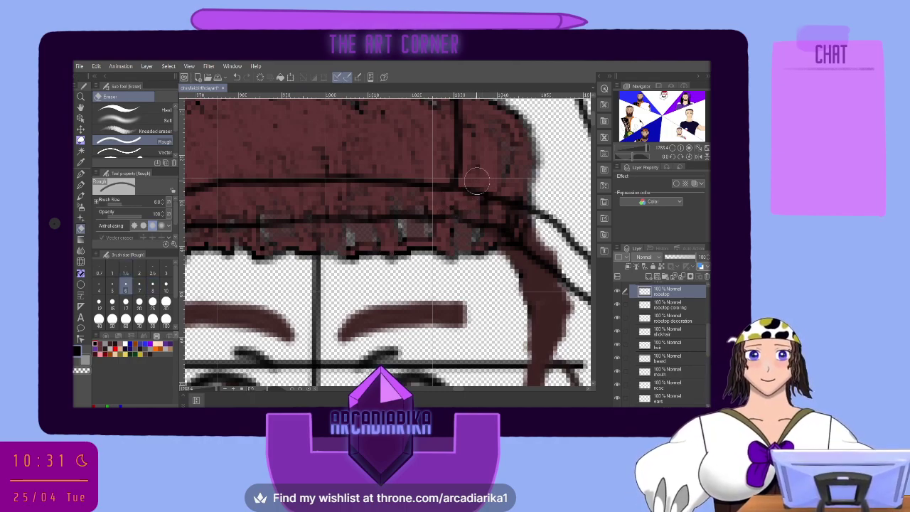
click(236, 77)
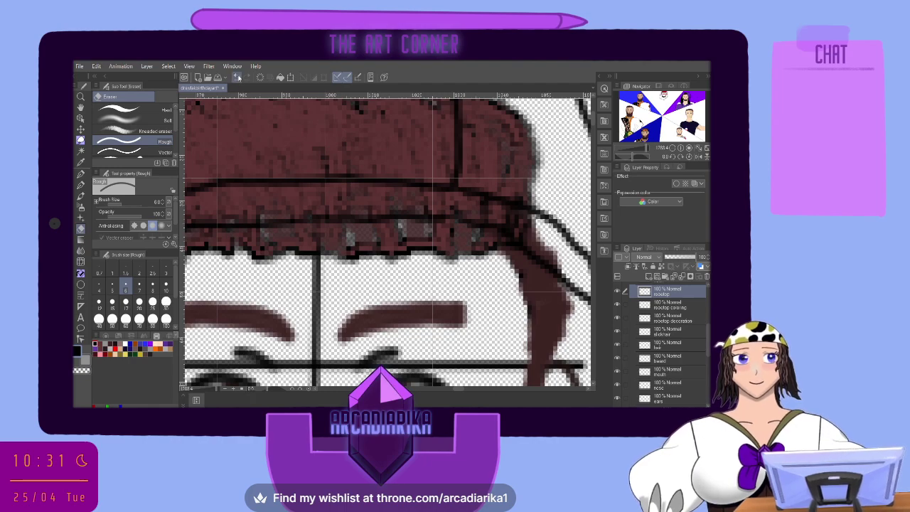
click(237, 77)
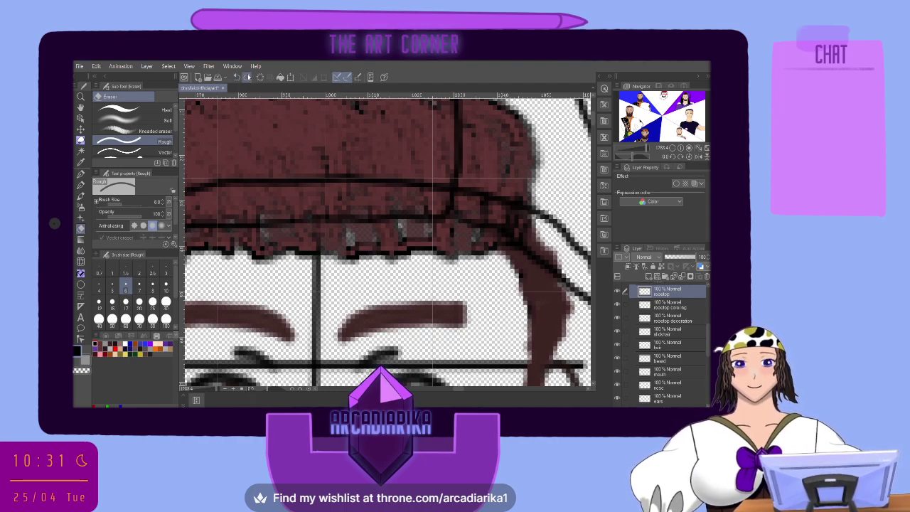
click(128, 271)
click(111, 284)
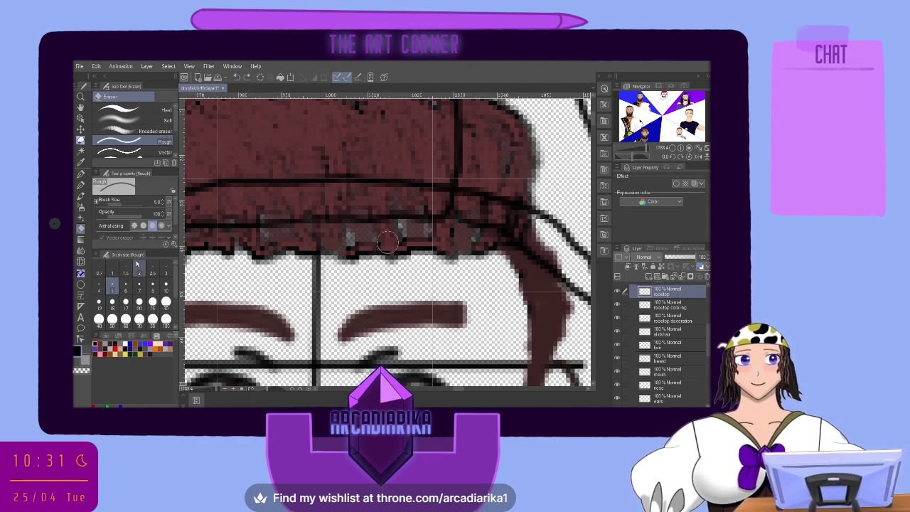
drag(442, 198, 449, 199)
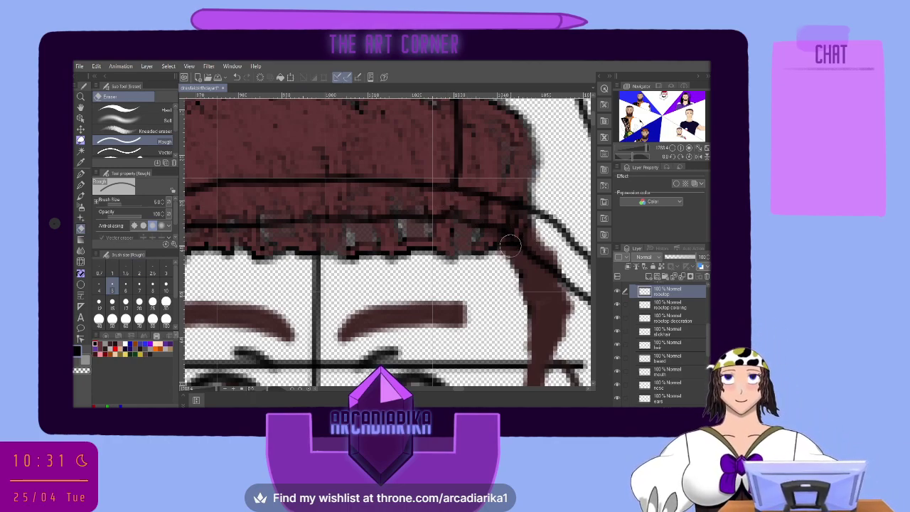
On the robetop layer, draw the inner neckline as a V below the beard and a short fold line inside the hood's right side with SOIPEN
scroll(256, 175, down, 5)
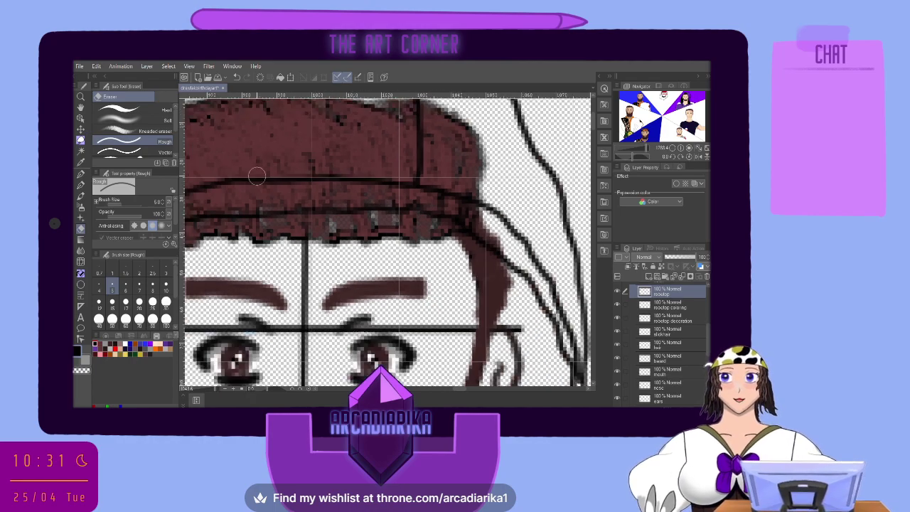
drag(467, 388, 453, 388)
drag(593, 144, 594, 164)
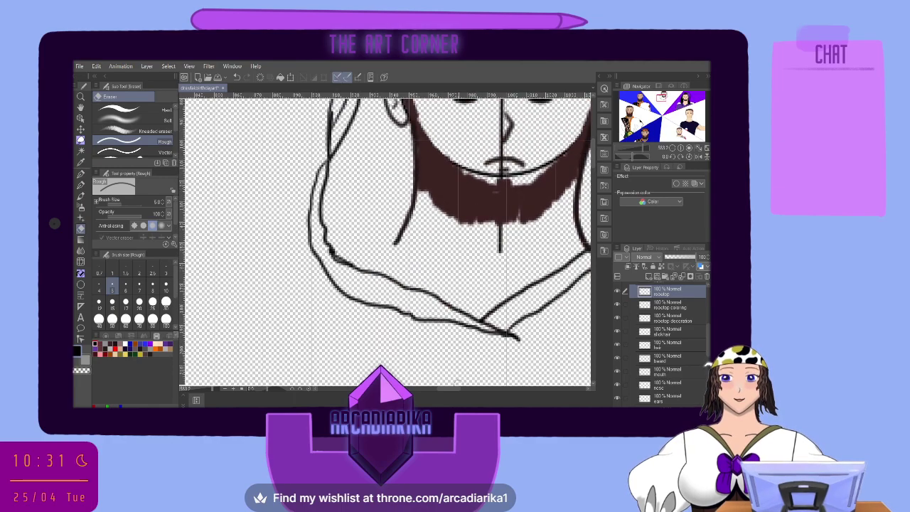
drag(453, 389, 461, 390)
scroll(441, 202, down, 3)
scroll(439, 187, down, 3)
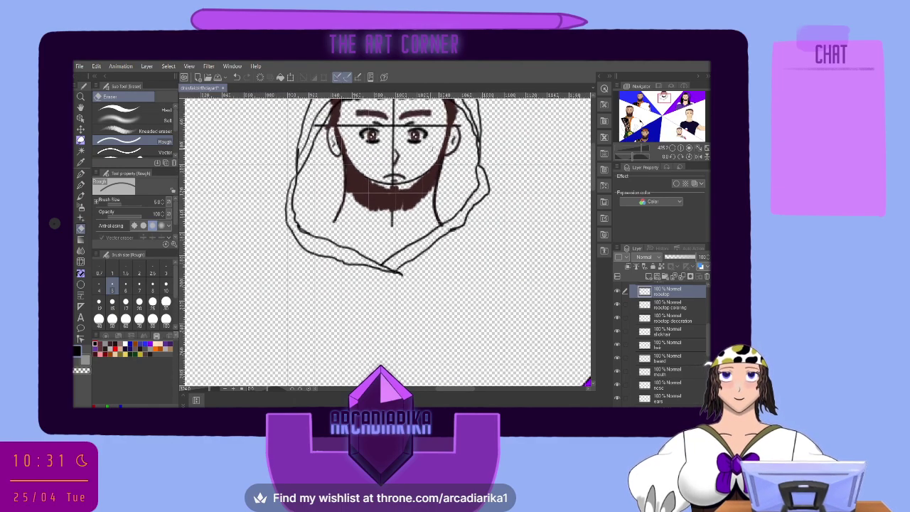
scroll(594, 162, up, 2)
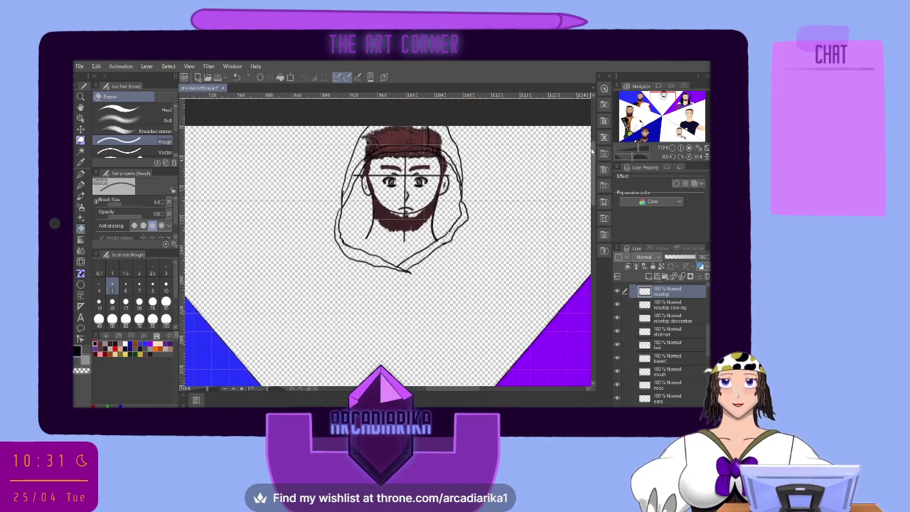
scroll(682, 321, up, 3)
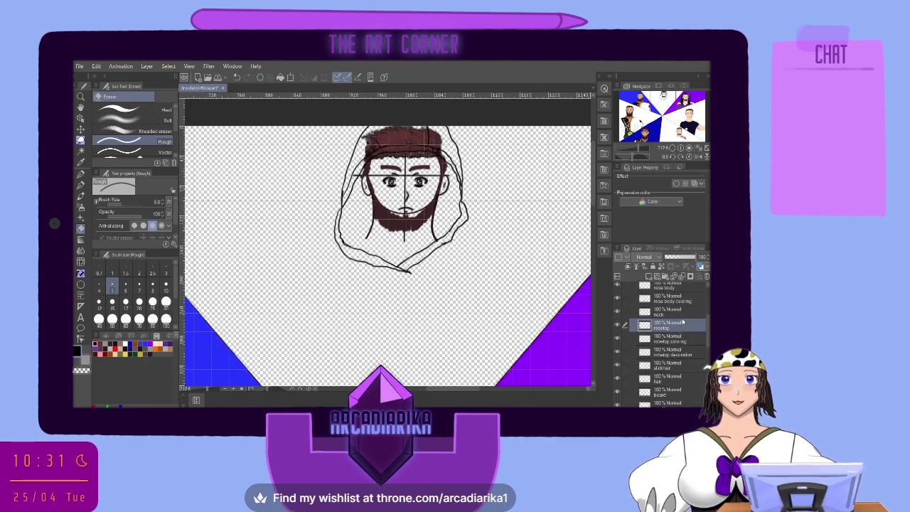
click(681, 313)
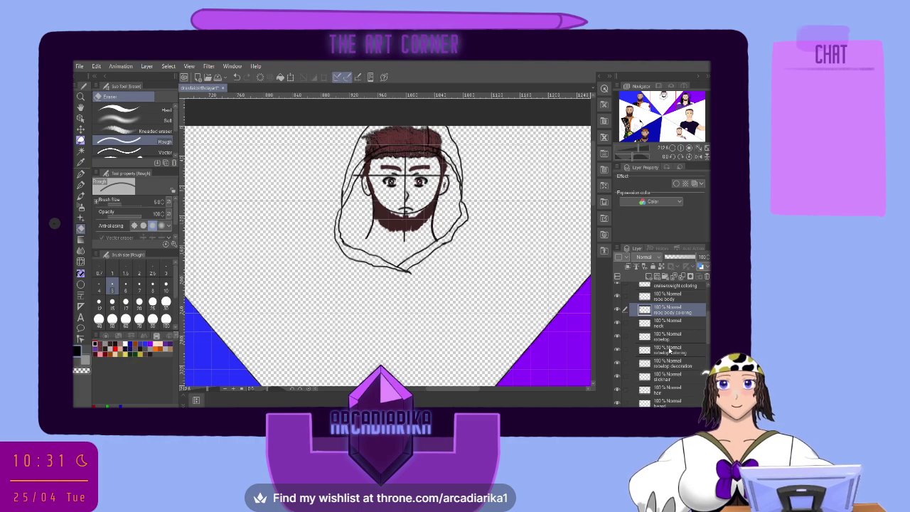
click(666, 337)
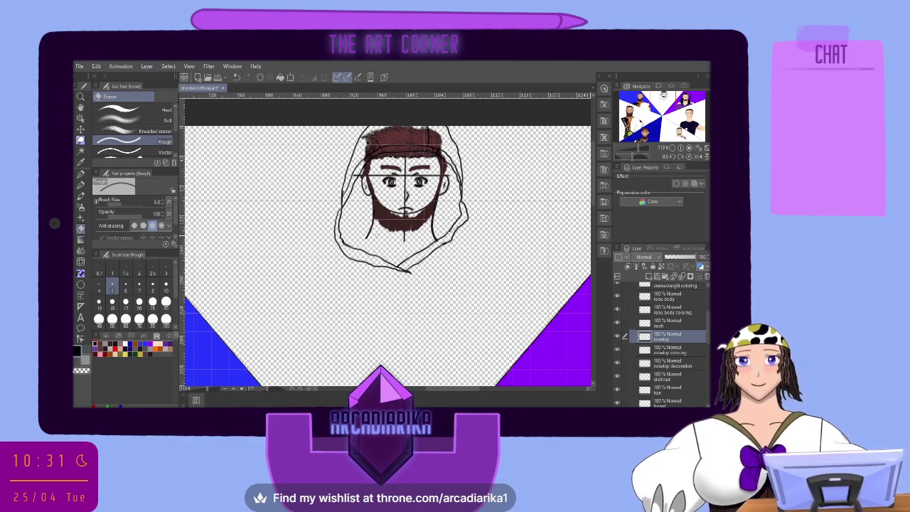
click(80, 183)
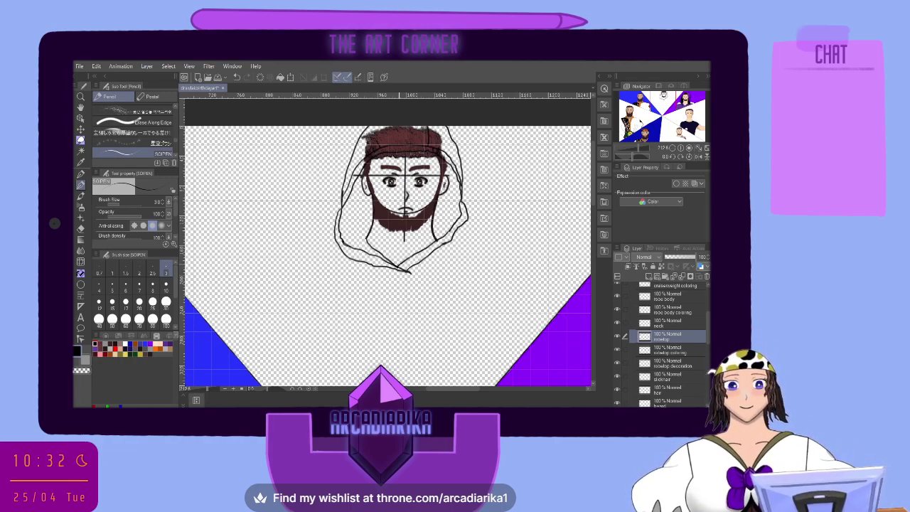
drag(398, 265, 432, 233)
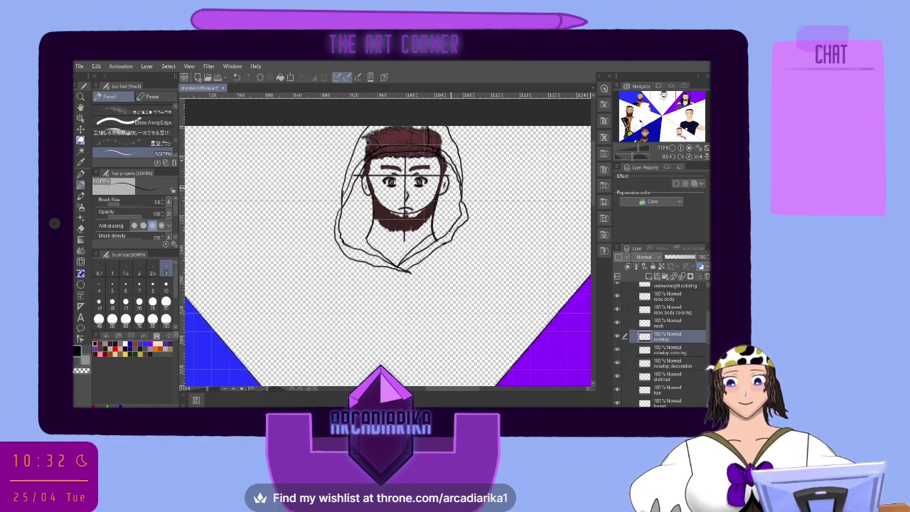
drag(437, 201, 453, 197)
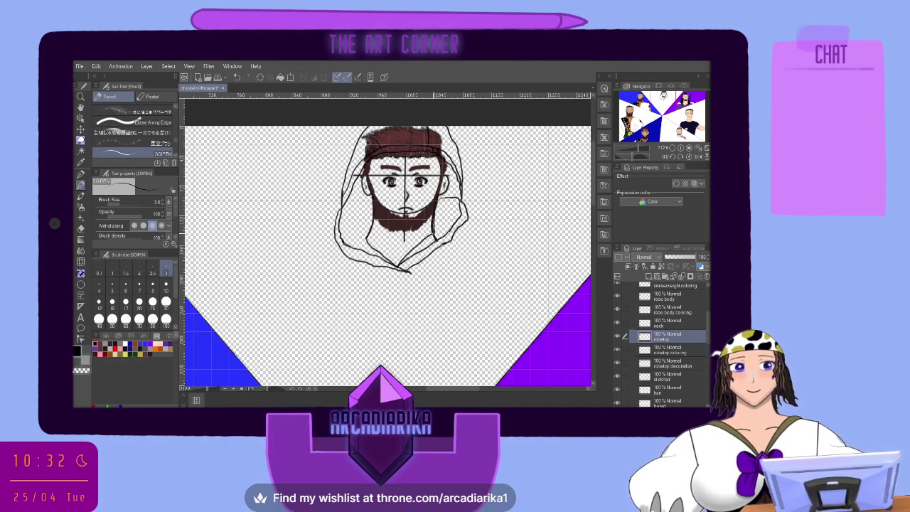
On the neck layer, erase the right neck line's end overlapping the neckline, and toggle the robetop layer's visibility off and on
click(665, 322)
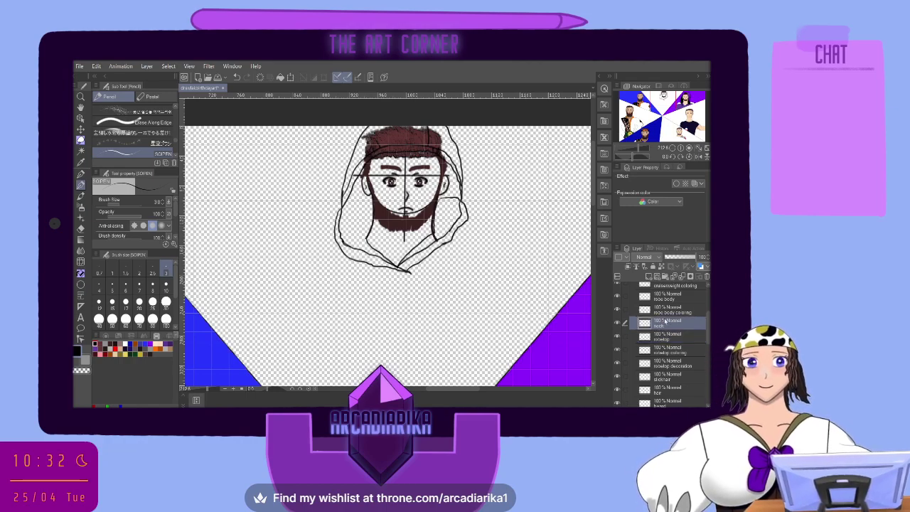
click(81, 228)
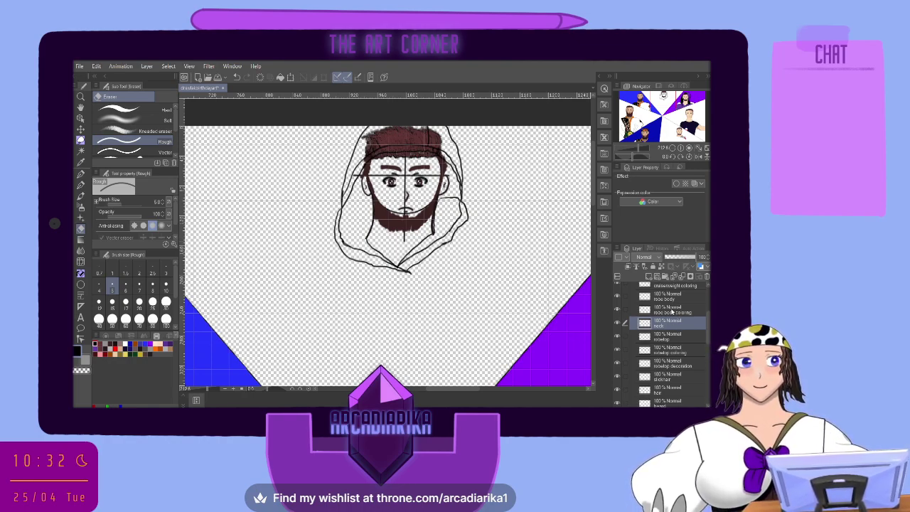
click(662, 338)
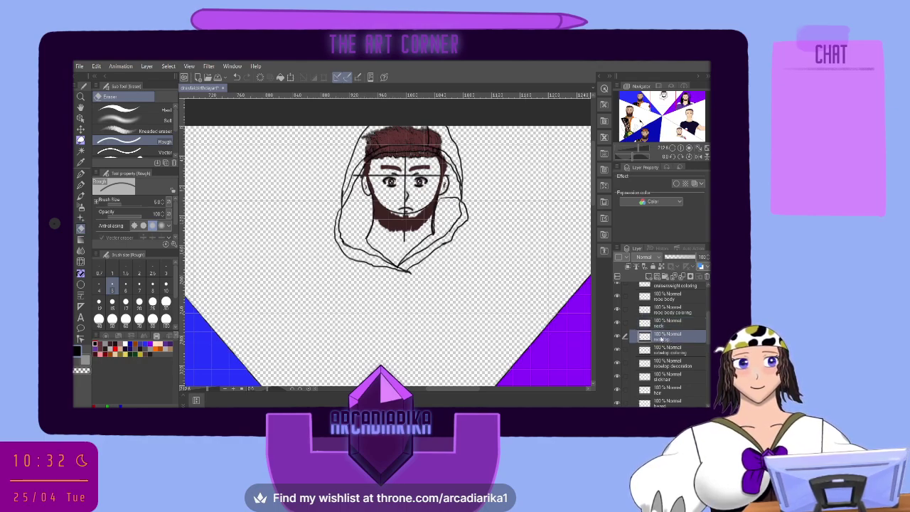
click(616, 336)
click(616, 337)
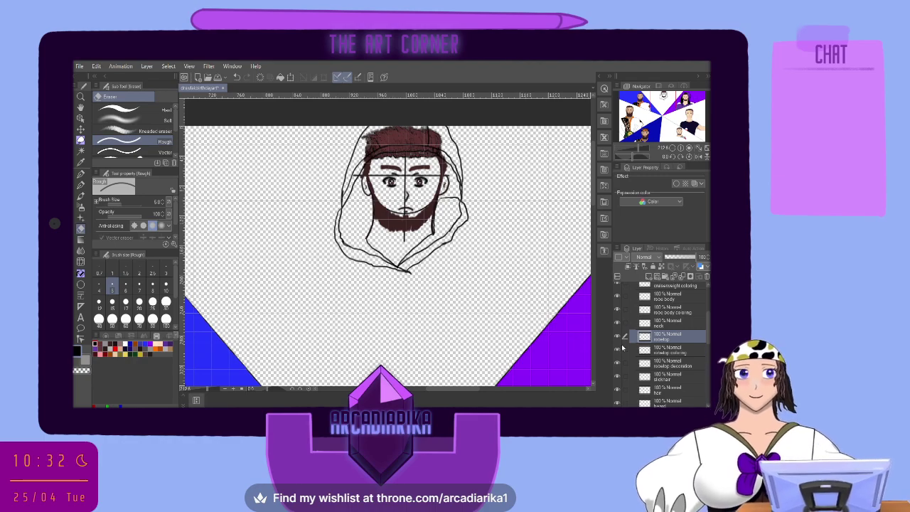
On the robe body layer, draw both shoulder lines outward from the hood with the G-pen and erase the right line's outer tip
click(677, 297)
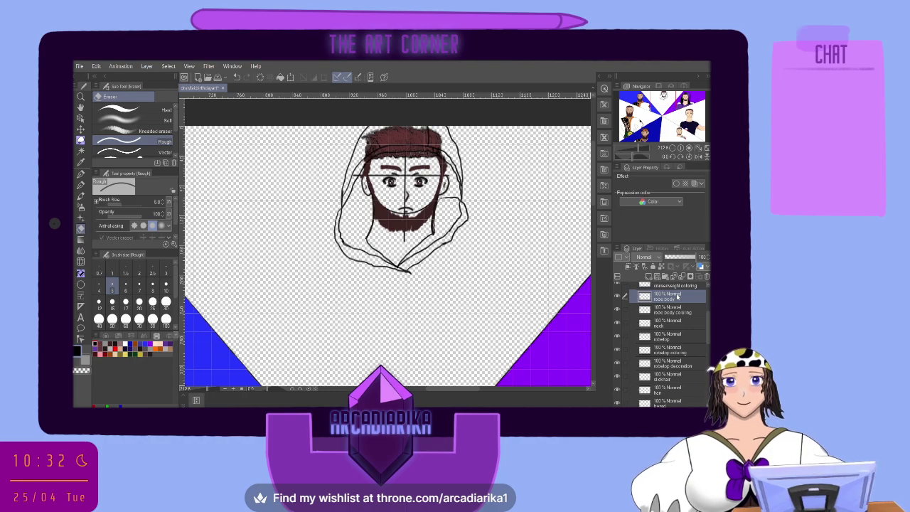
click(85, 172)
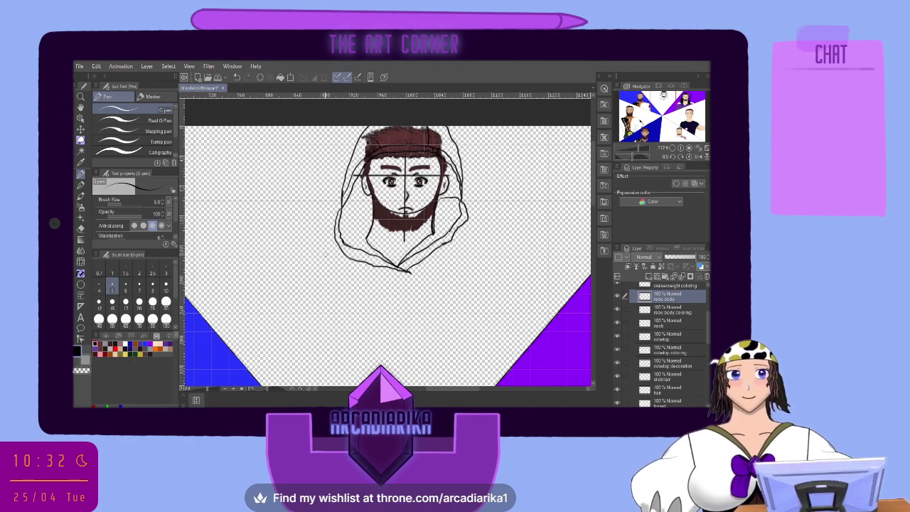
drag(280, 250, 334, 234)
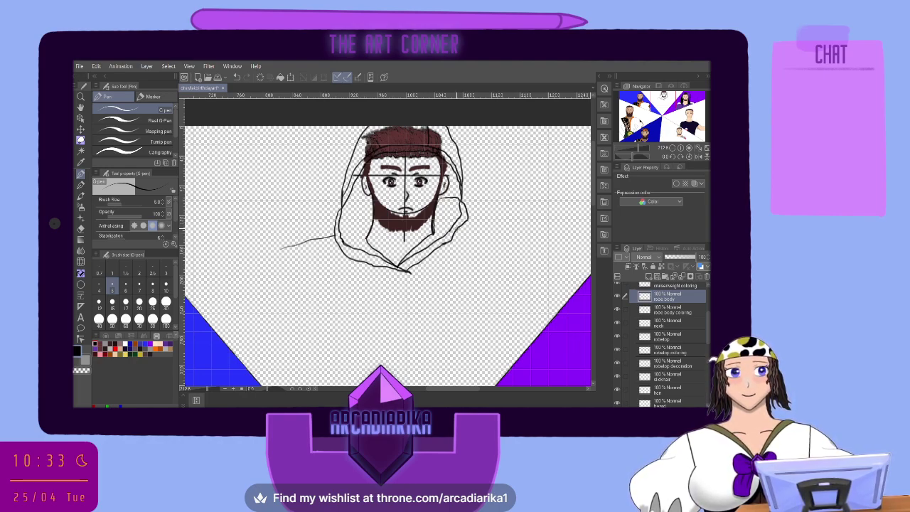
drag(458, 227, 523, 254)
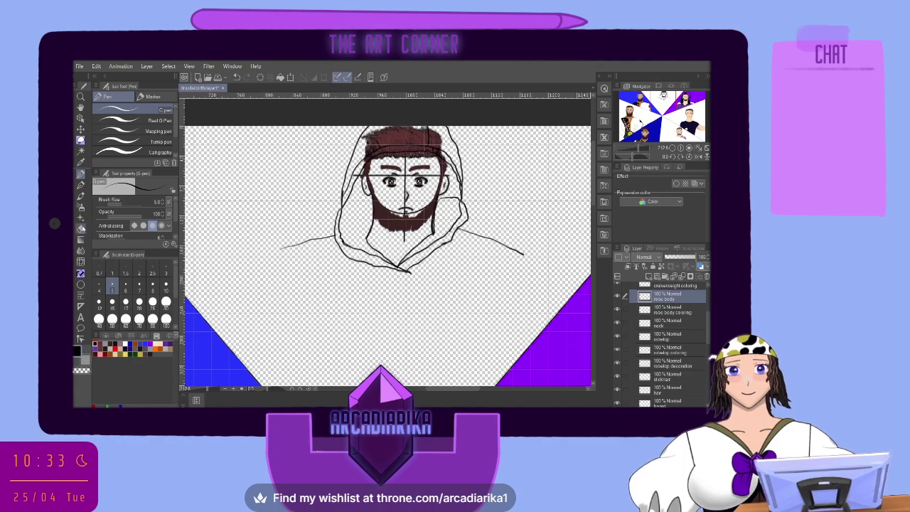
click(80, 227)
drag(524, 255, 512, 248)
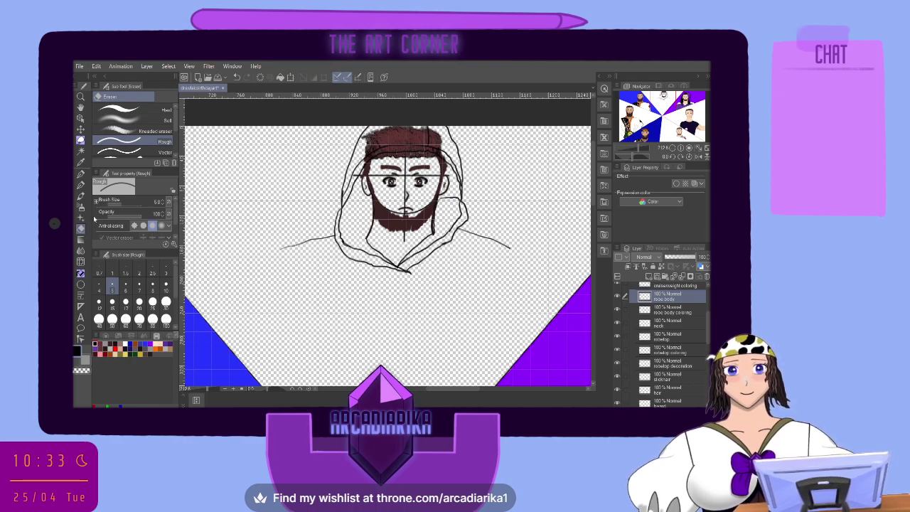
Outline the bent left sleeve with the SOIPEN pencil at size 3, from the shoulder around the elbow, adding the inner fold and a double cuff edge
click(81, 173)
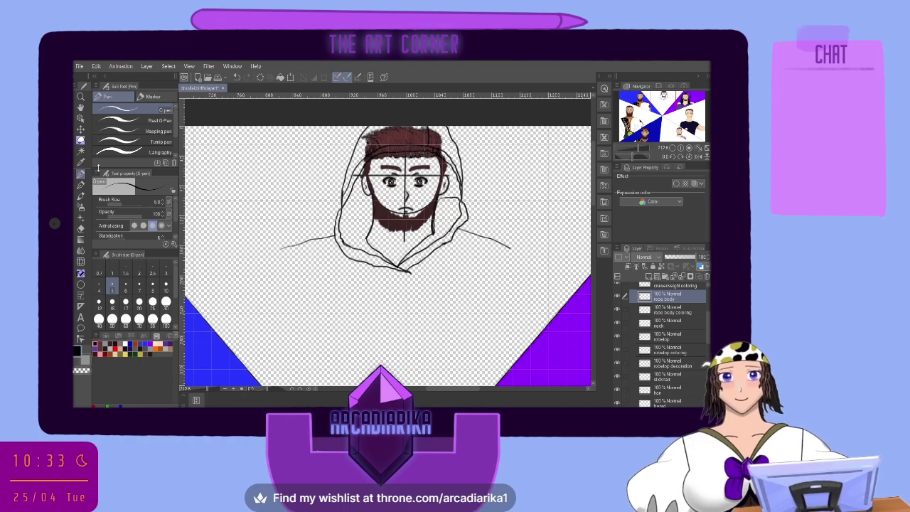
click(81, 196)
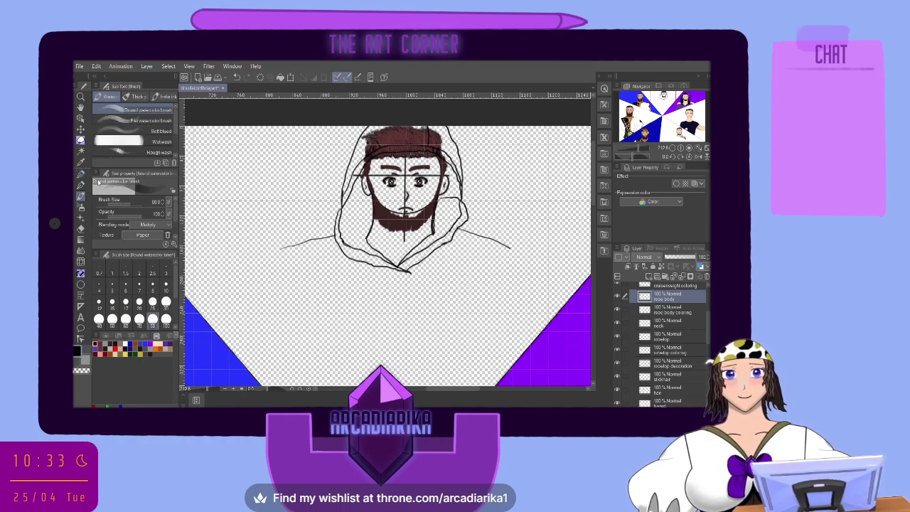
click(80, 185)
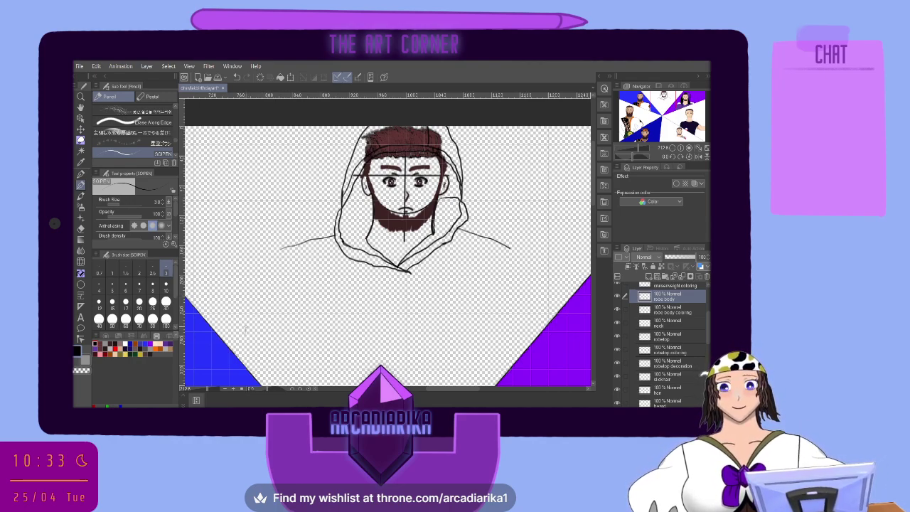
mouse_move(246, 325)
mouse_down()
mouse_move(258, 277)
mouse_move(280, 250)
mouse_up()
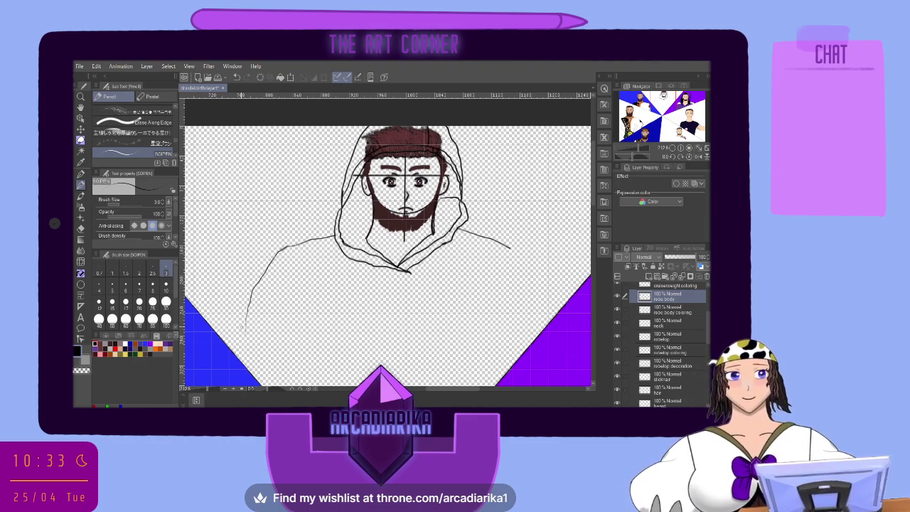
mouse_move(246, 310)
mouse_down()
mouse_move(259, 363)
mouse_move(288, 367)
mouse_move(350, 346)
mouse_up()
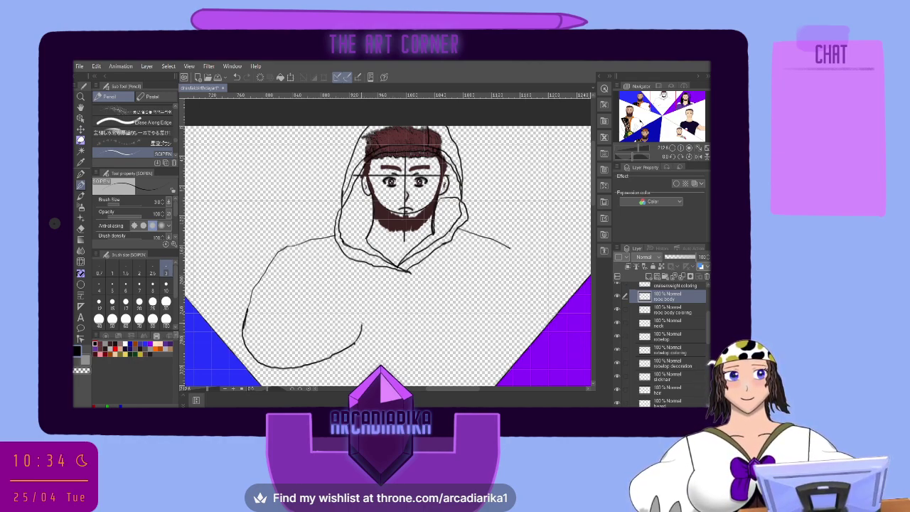
mouse_move(362, 326)
mouse_down()
mouse_move(356, 297)
mouse_move(340, 284)
mouse_up()
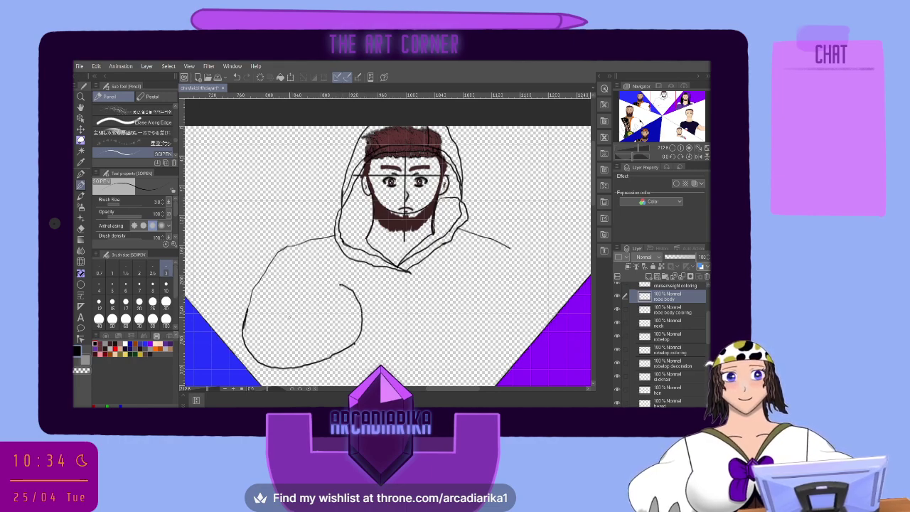
mouse_move(299, 292)
mouse_down()
mouse_move(289, 316)
mouse_move(335, 288)
mouse_up()
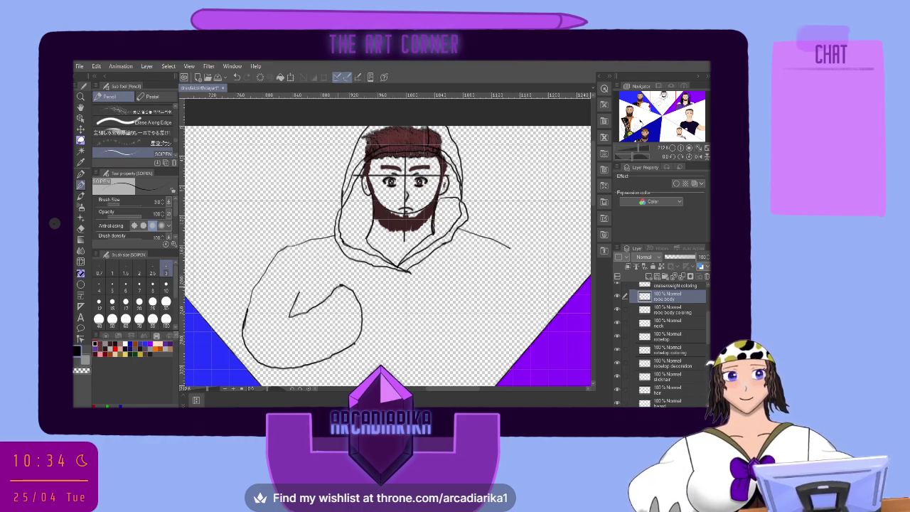
mouse_move(341, 283)
mouse_down()
mouse_move(364, 300)
mouse_move(361, 341)
mouse_up()
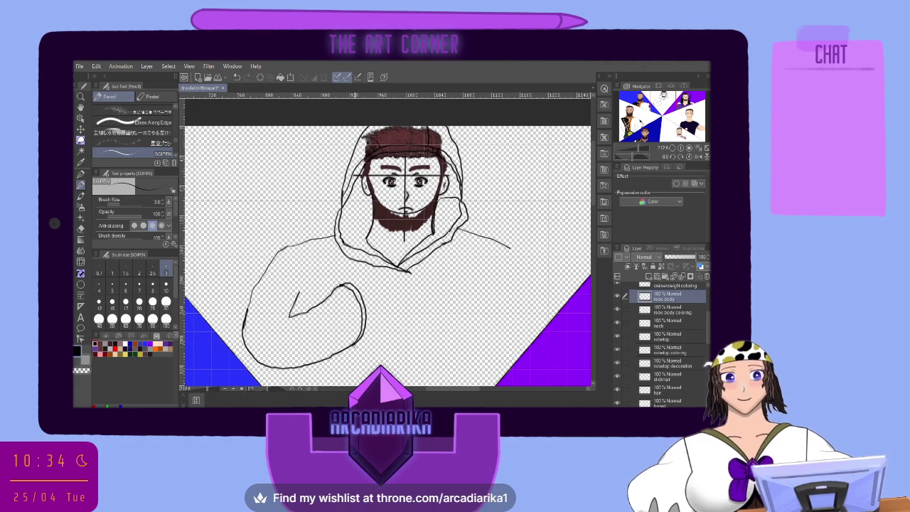
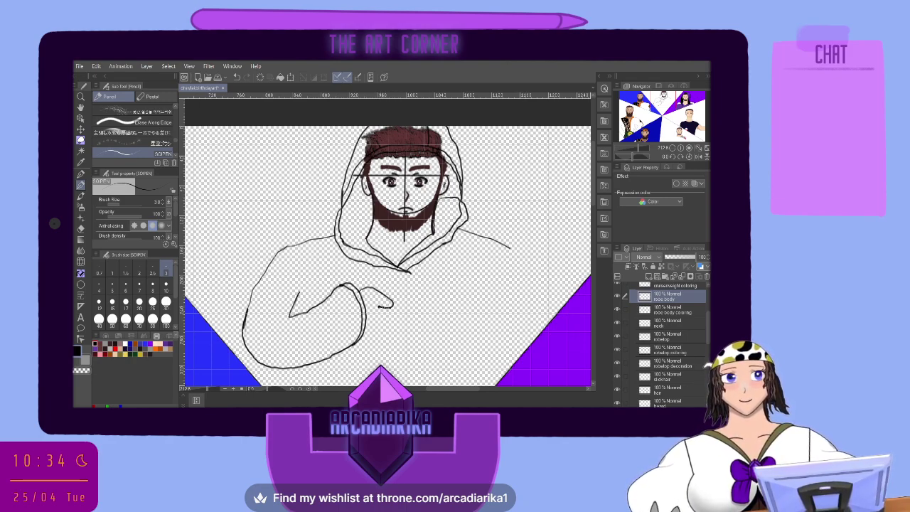
drag(379, 307, 390, 309)
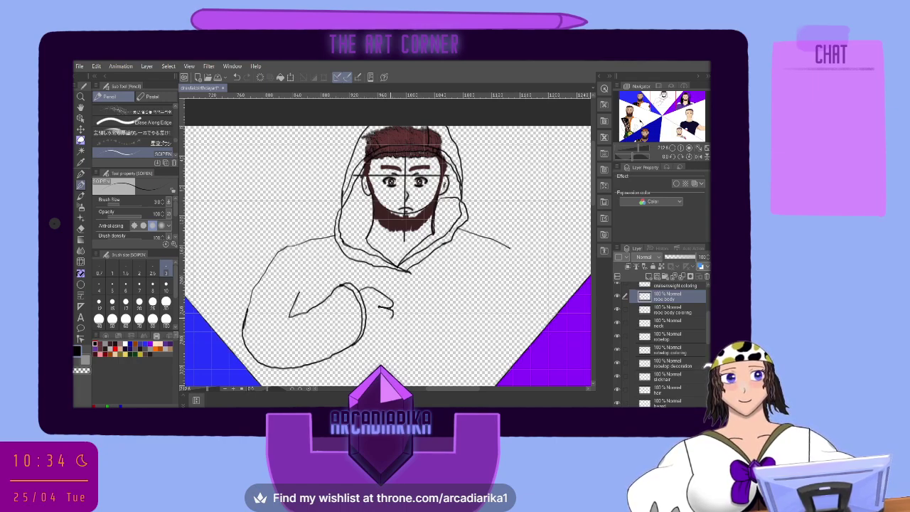
click(237, 77)
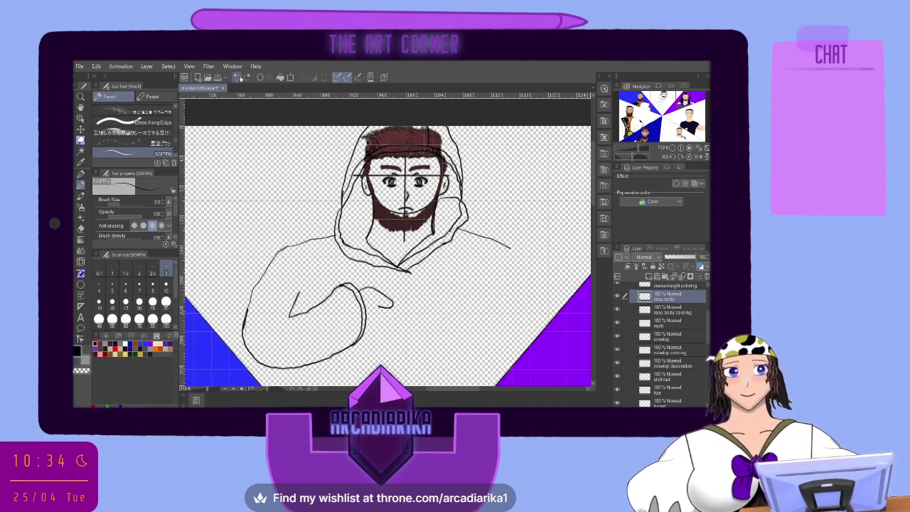
click(246, 78)
click(237, 77)
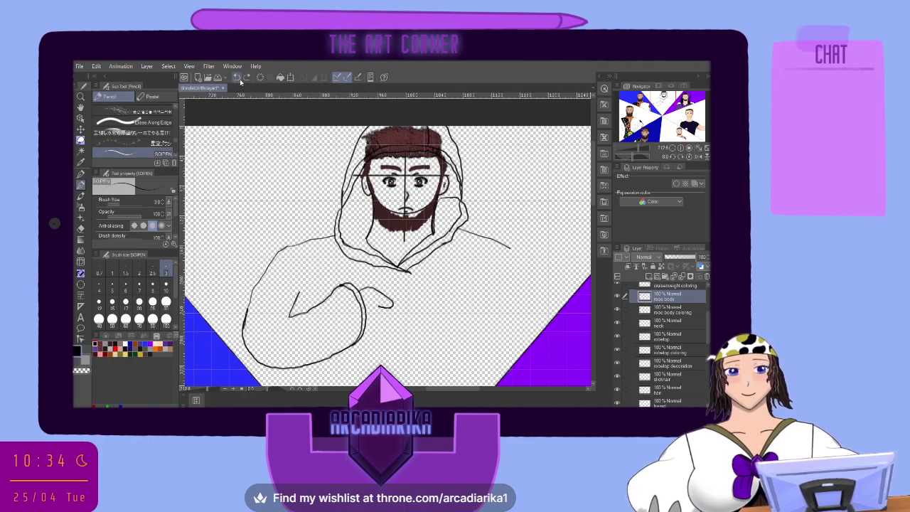
click(237, 78)
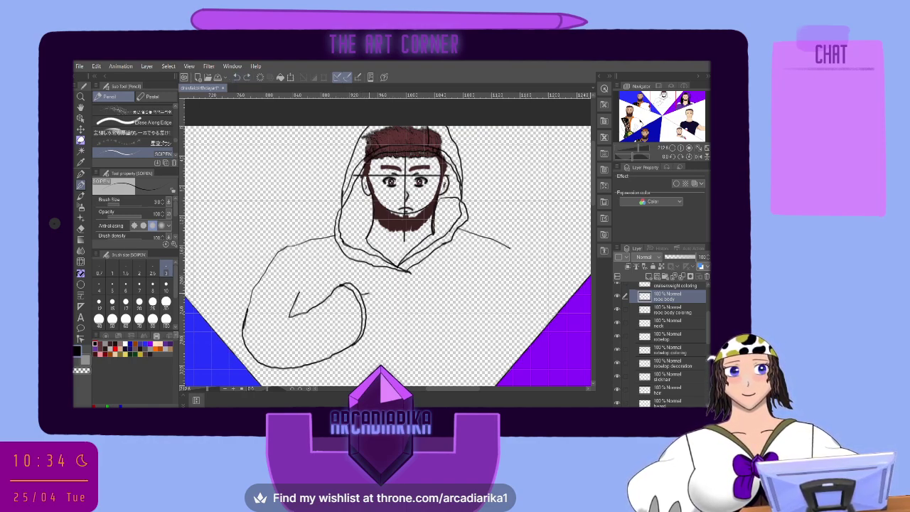
drag(377, 293, 382, 291)
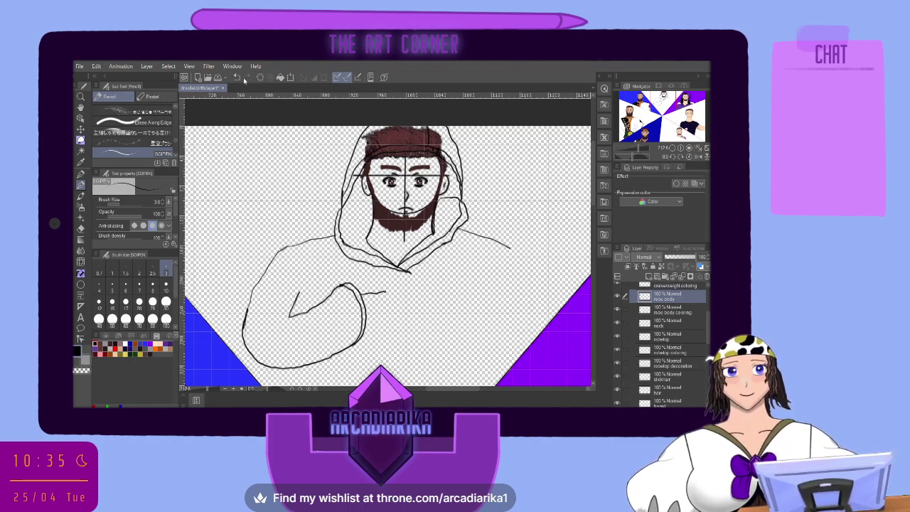
click(239, 77)
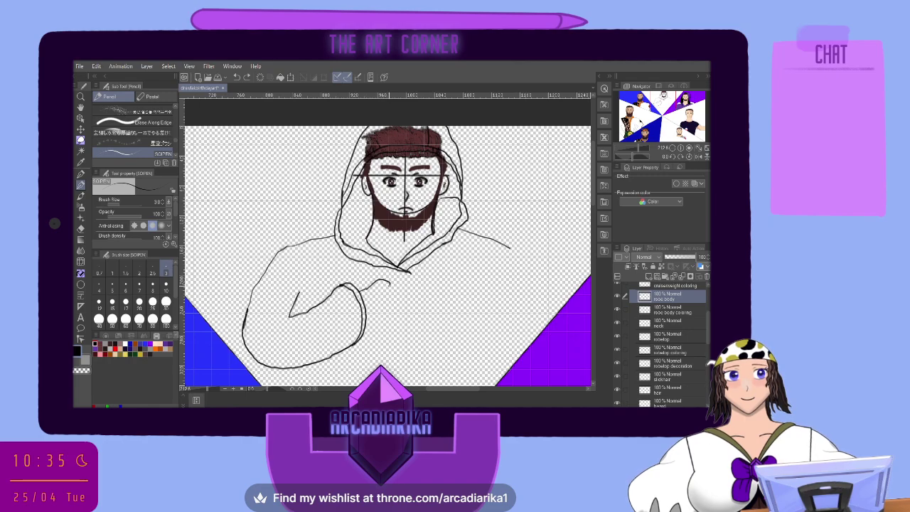
drag(382, 288, 385, 288)
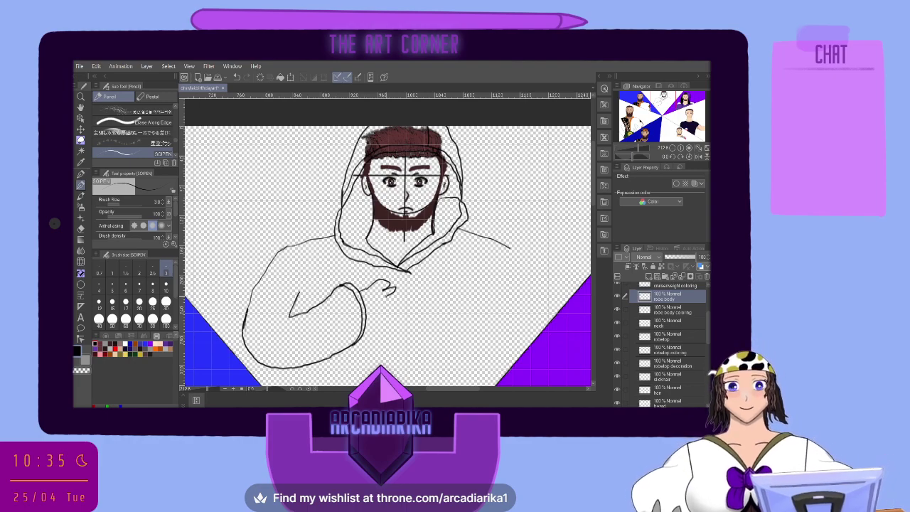
key(ctrl+z)
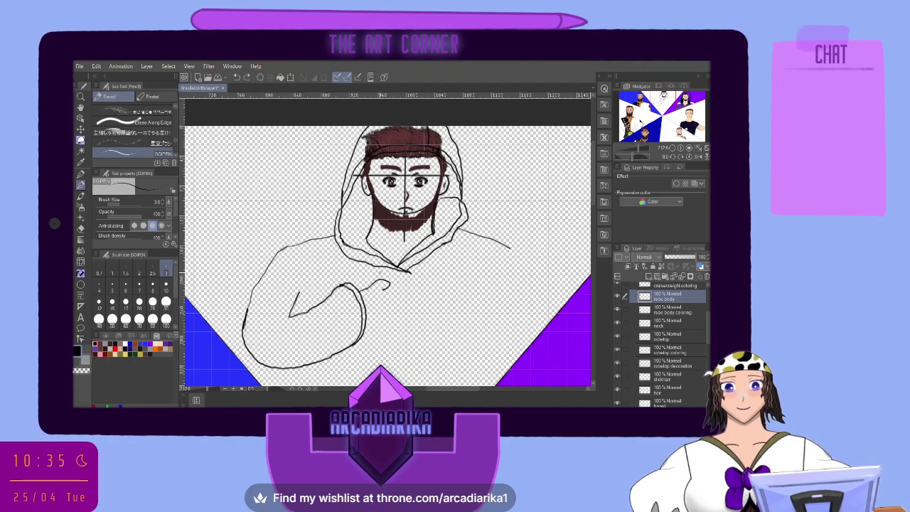
click(238, 78)
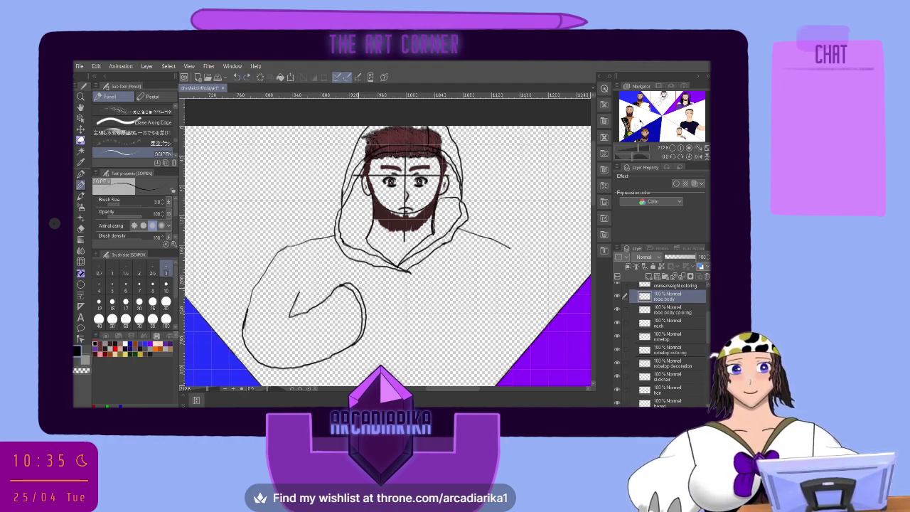
Draw the clenched hand emerging from the bent sleeve's cuff with SOIPEN at size 3, and erase the thumb's doubled inner line
drag(358, 291, 365, 288)
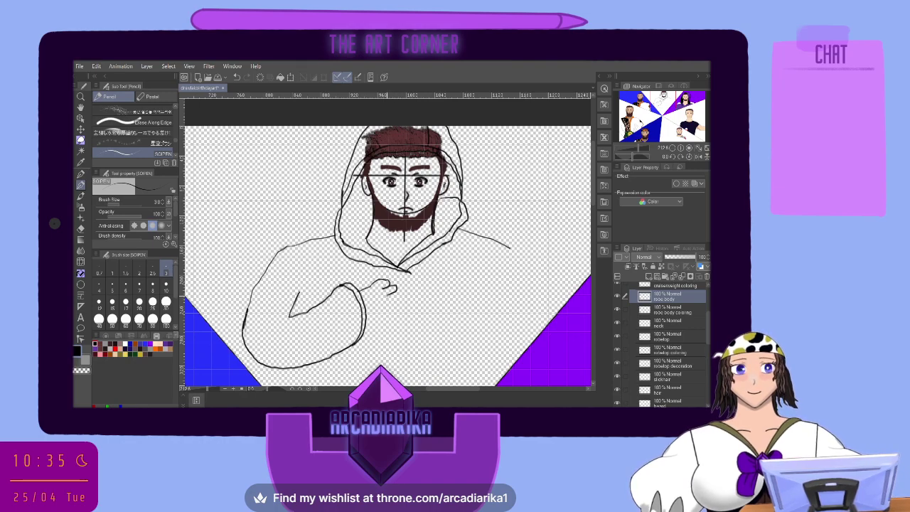
drag(395, 292, 387, 295)
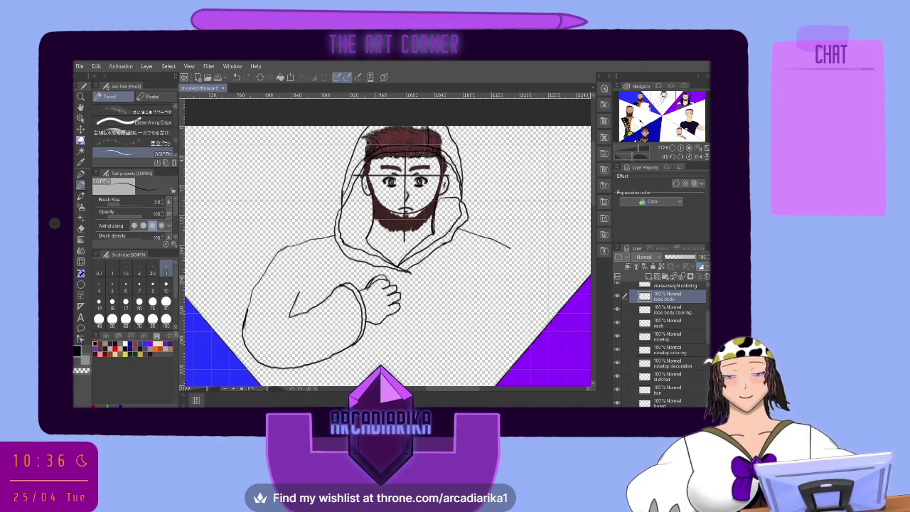
click(80, 228)
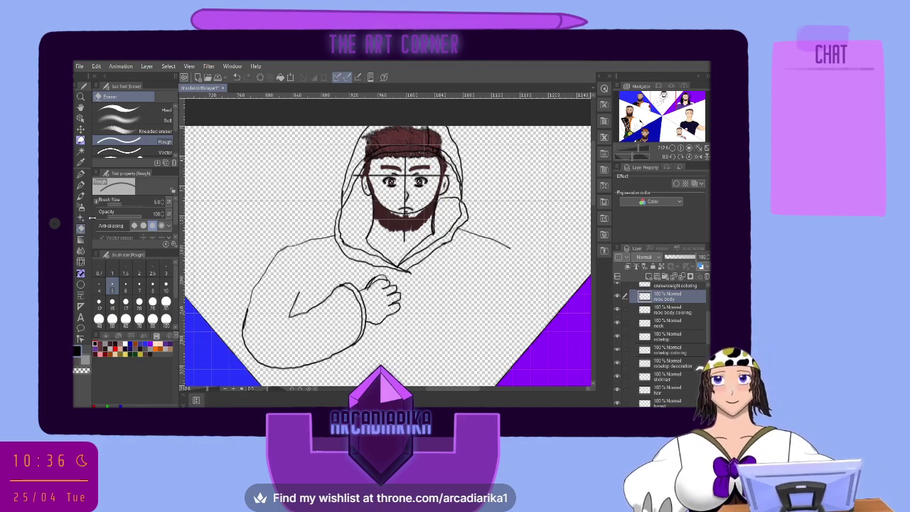
scroll(376, 287, up, 5)
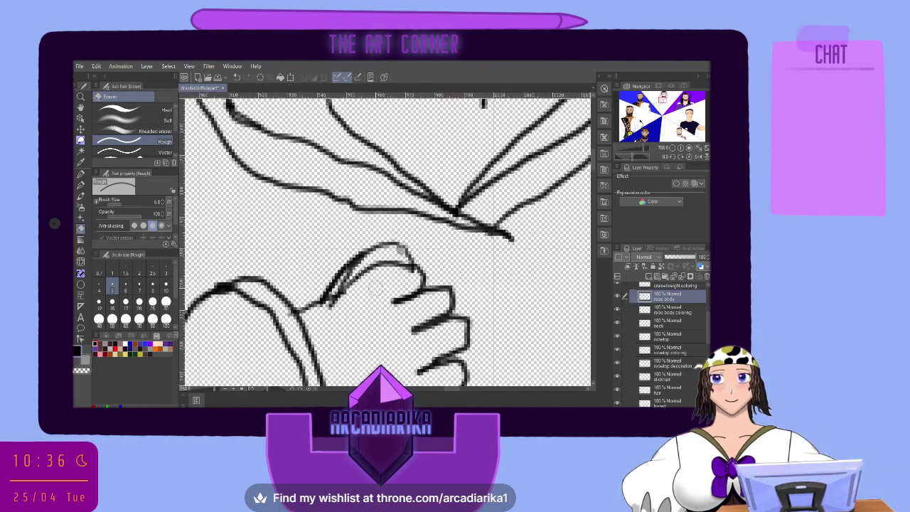
scroll(376, 287, up, 1)
mouse_move(341, 280)
mouse_down()
mouse_move(328, 302)
mouse_move(359, 270)
mouse_move(352, 287)
mouse_move(359, 280)
mouse_up()
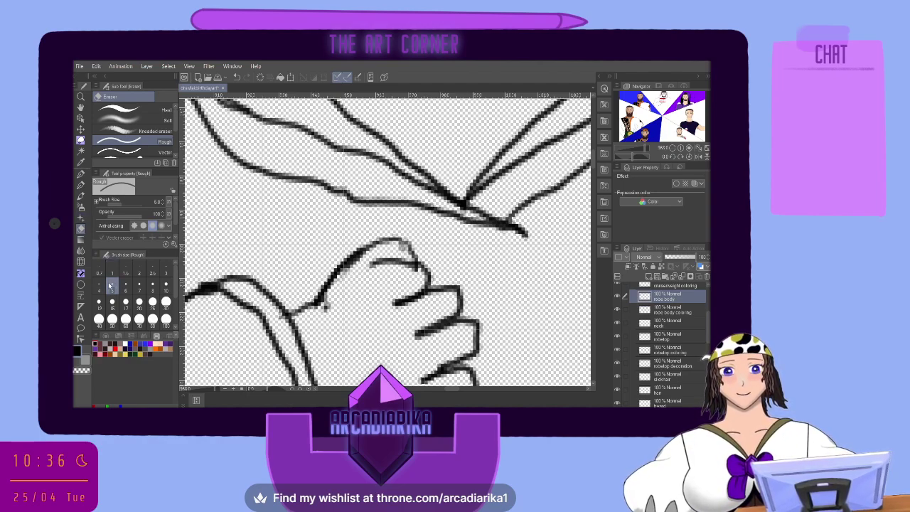
Redraw the lower end of the thumb's inner line with the SOIPEN pencil at size 2.5
click(81, 174)
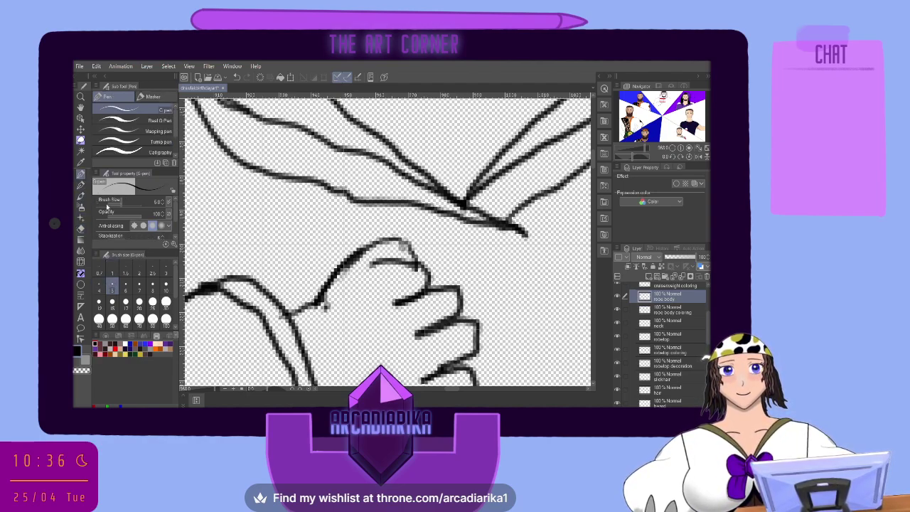
click(80, 183)
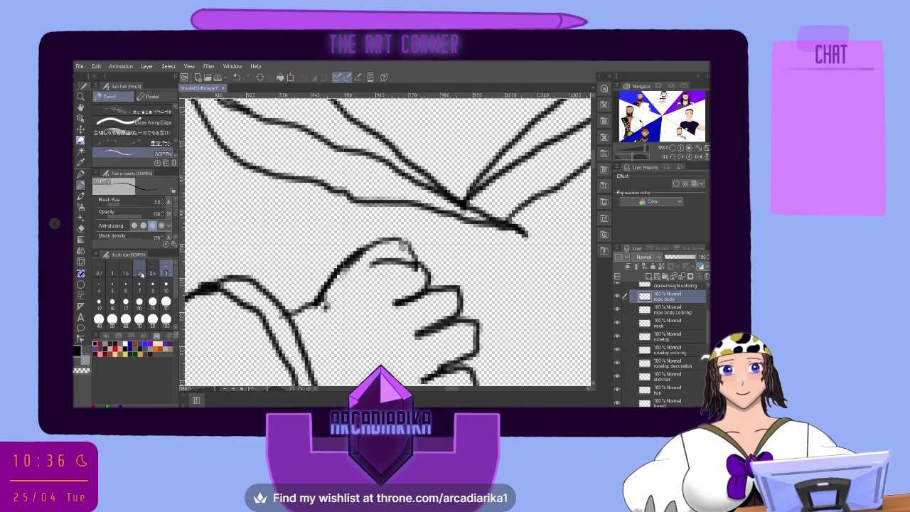
click(152, 268)
mouse_move(346, 285)
mouse_down()
mouse_move(377, 261)
mouse_move(349, 283)
mouse_up()
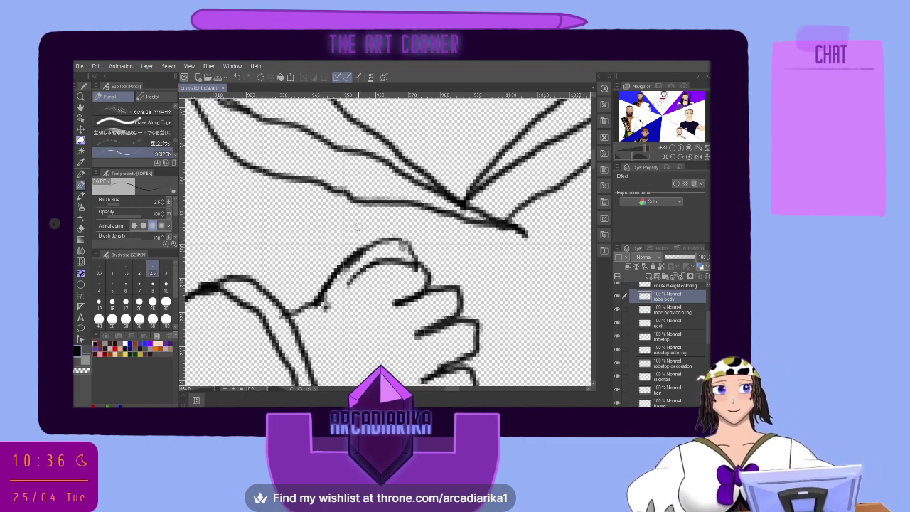
scroll(360, 227, down, 2)
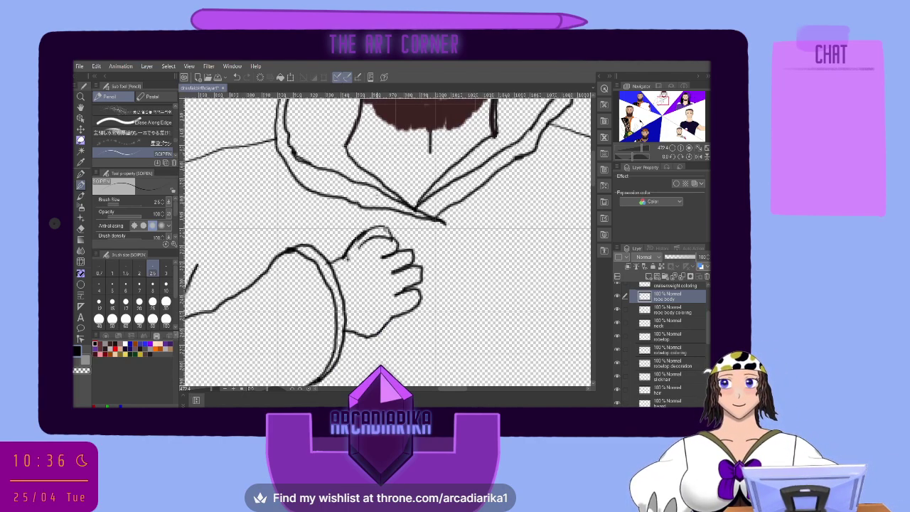
Erase the hand's lower edge and redraw it with SOIPEN at size 2.5 as a nearly straight line from the little finger to the cuff
click(80, 228)
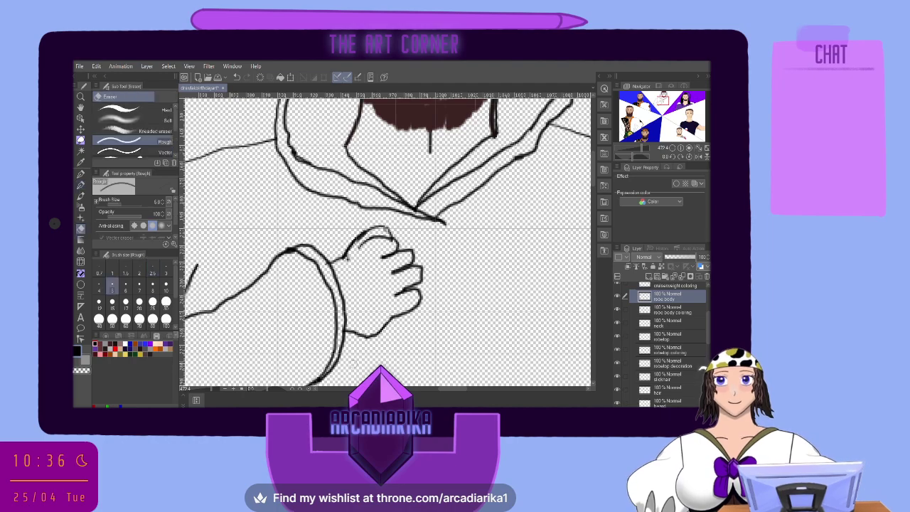
mouse_move(382, 335)
mouse_down()
mouse_move(384, 324)
mouse_move(361, 337)
mouse_move(348, 330)
mouse_move(390, 324)
mouse_up()
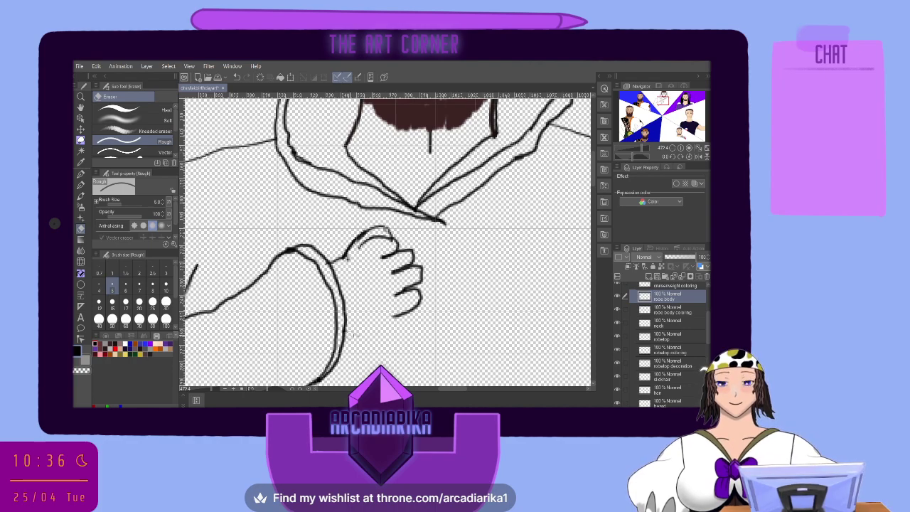
scroll(358, 315, up, 1)
scroll(359, 316, up, 1)
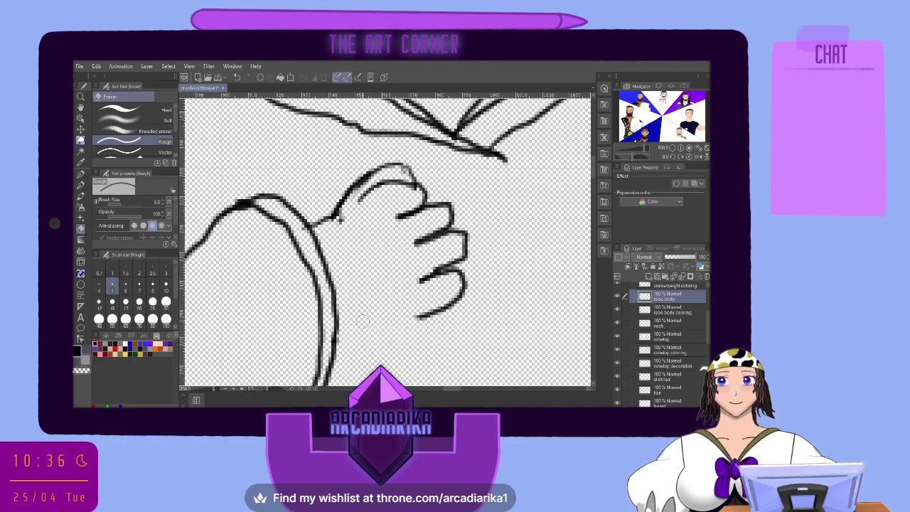
scroll(359, 316, up, 1)
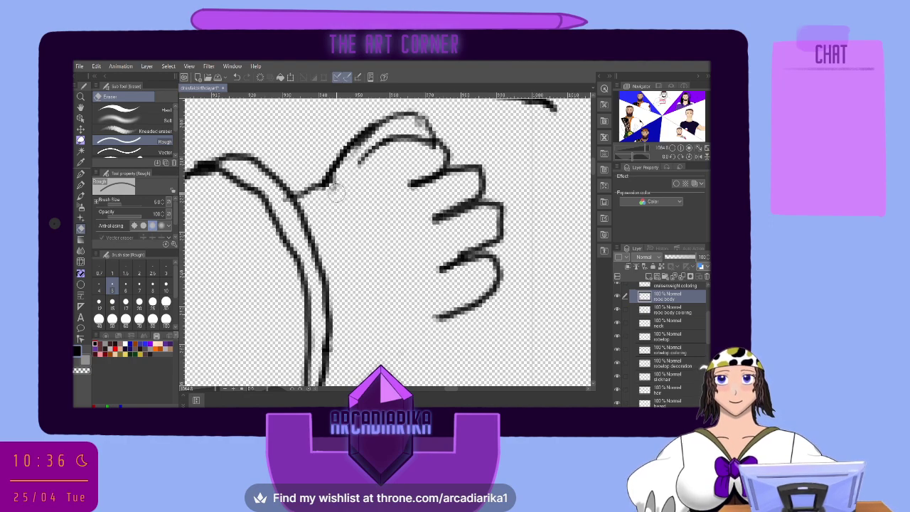
click(80, 175)
click(80, 184)
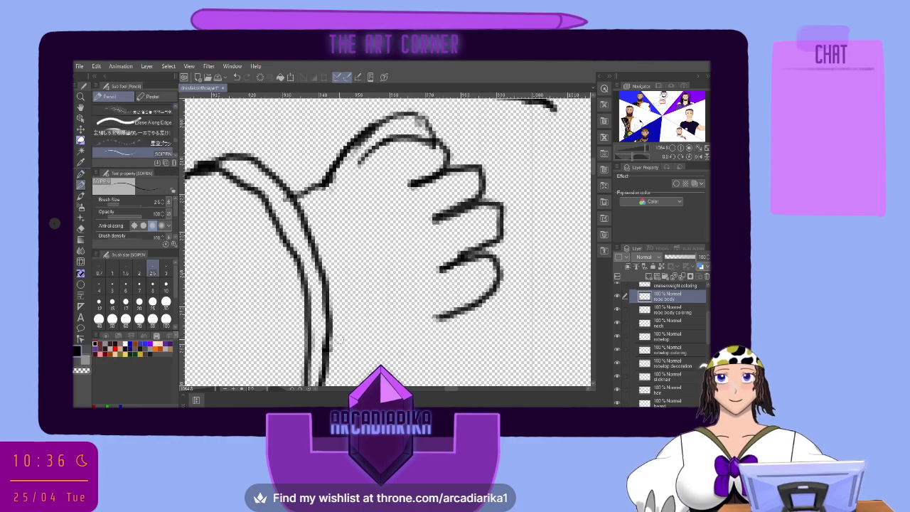
scroll(425, 347, up, 1)
scroll(425, 348, up, 1)
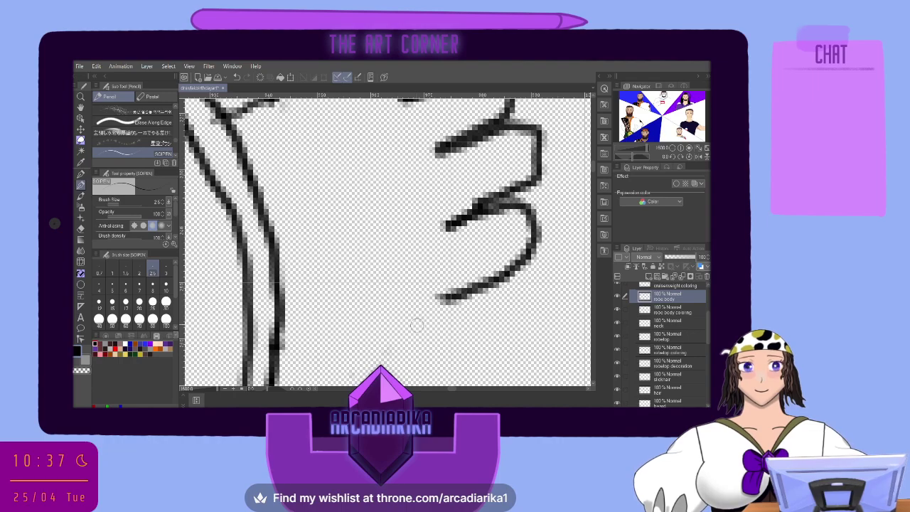
mouse_move(417, 325)
mouse_down()
mouse_move(442, 297)
mouse_move(418, 320)
mouse_move(281, 317)
mouse_up()
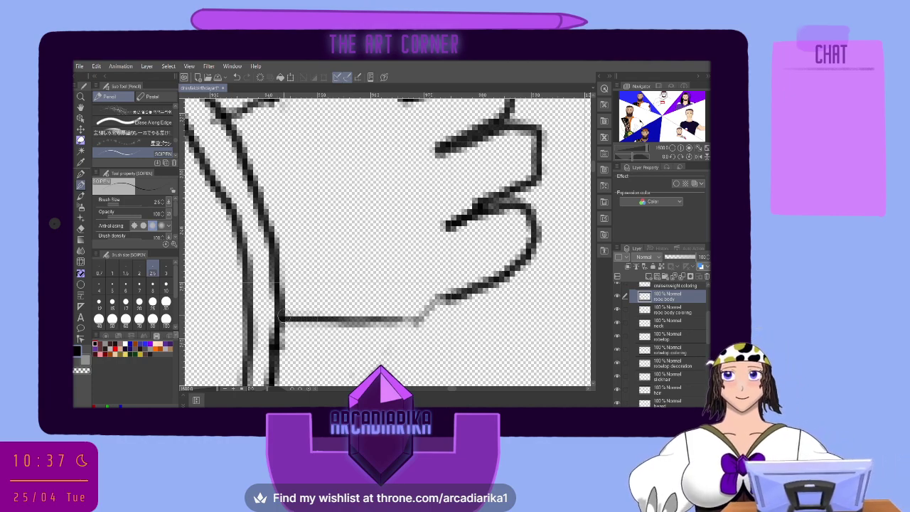
scroll(361, 295, down, 6)
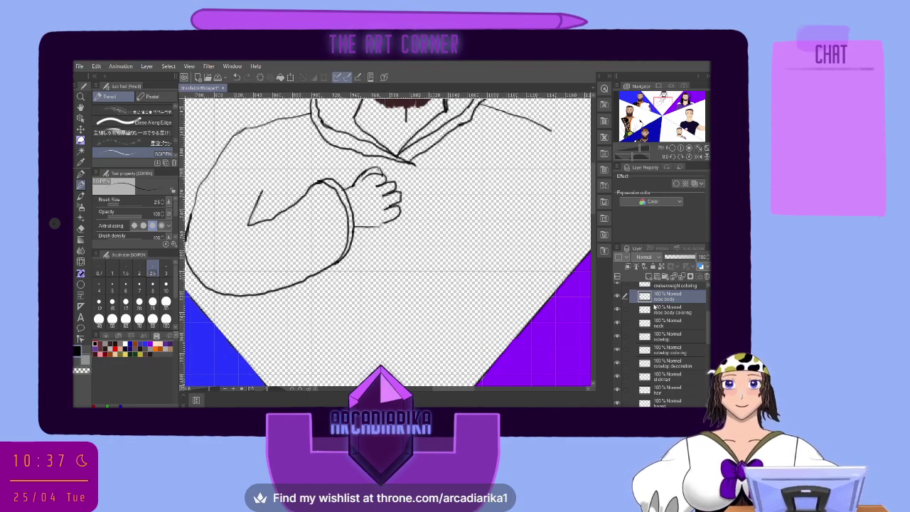
On the robe body layer, draw the torso's left side line downward from the underside of the bent sleeve
scroll(655, 309, up, 4)
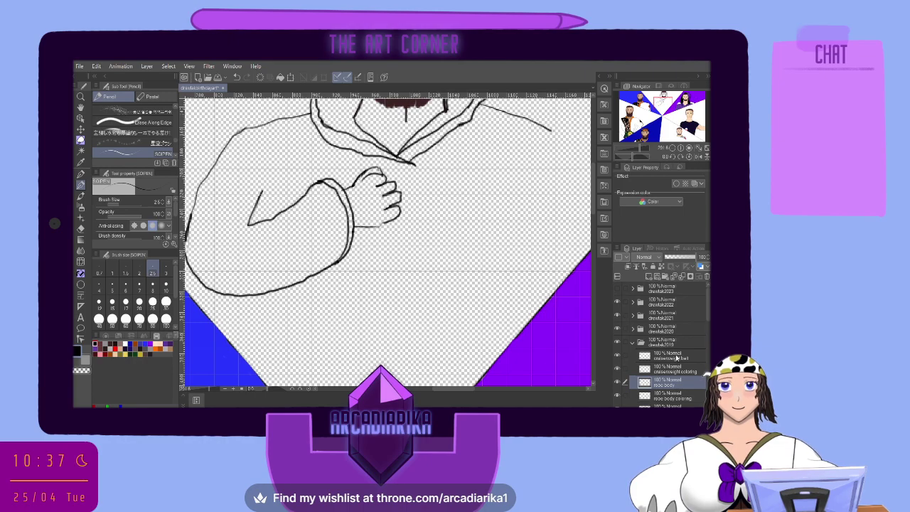
click(677, 355)
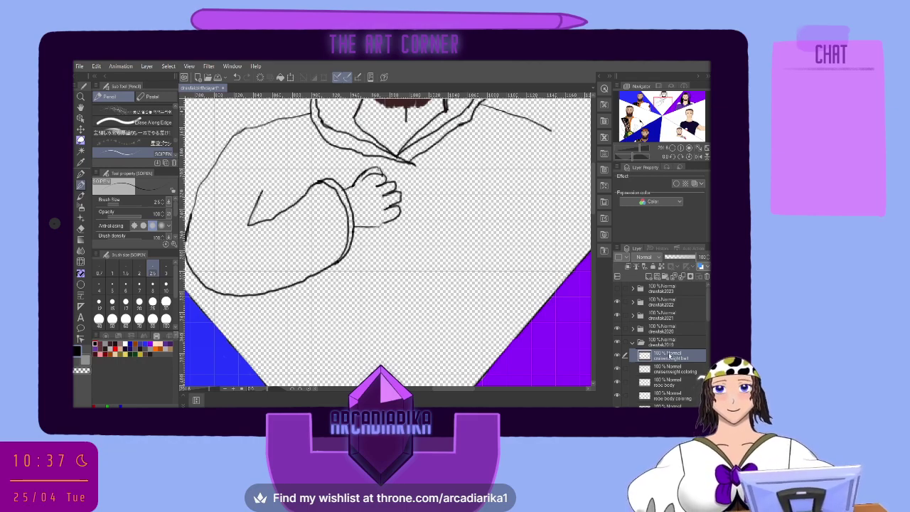
click(673, 384)
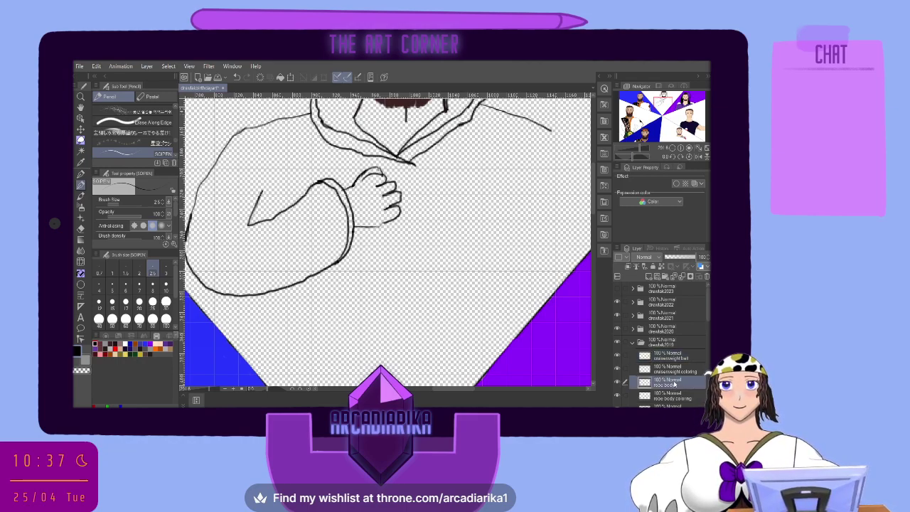
scroll(294, 206, down, 2)
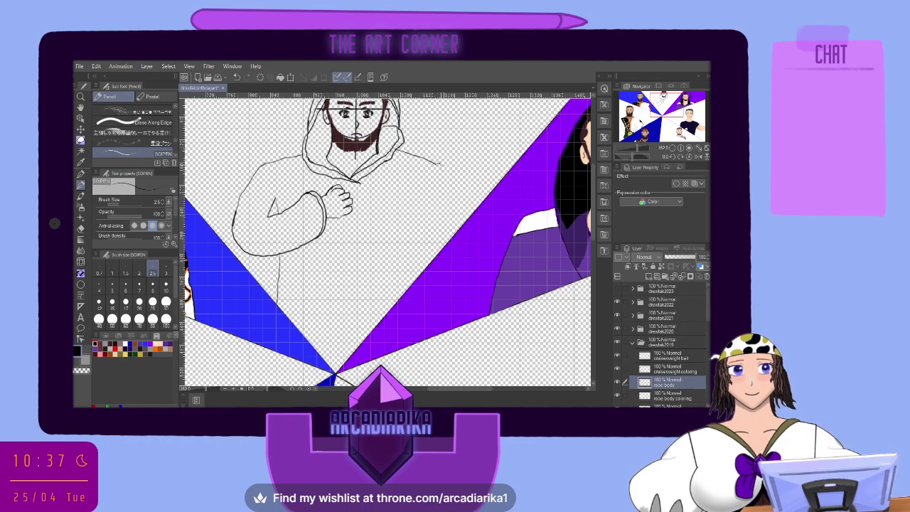
drag(438, 164, 445, 169)
key(ctrl+z)
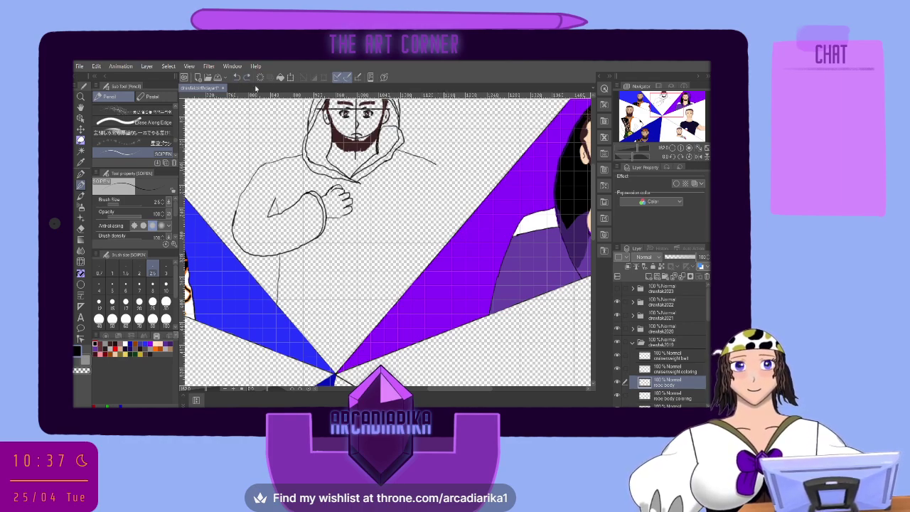
drag(435, 160, 447, 172)
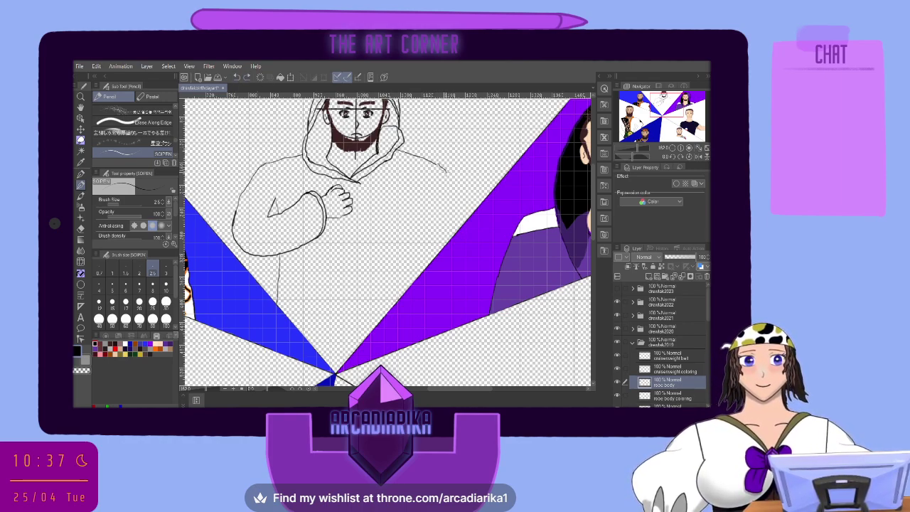
click(237, 78)
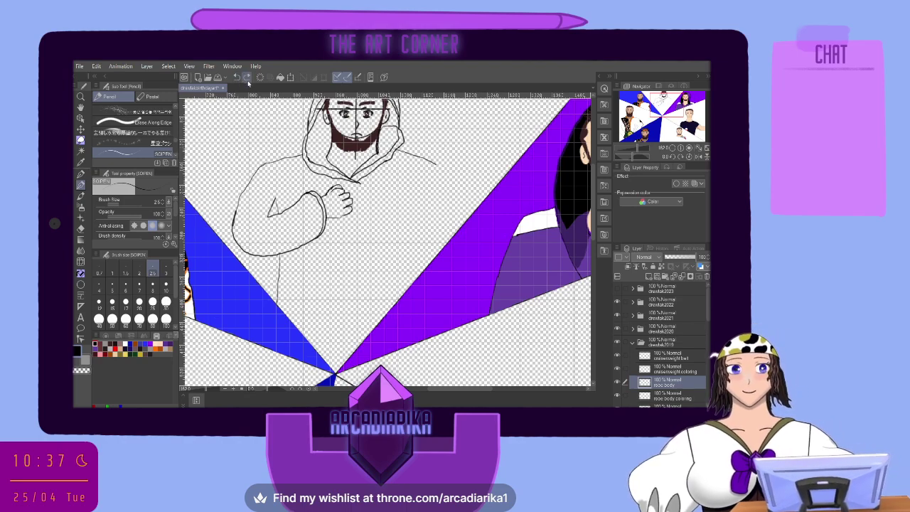
scroll(420, 149, up, 5)
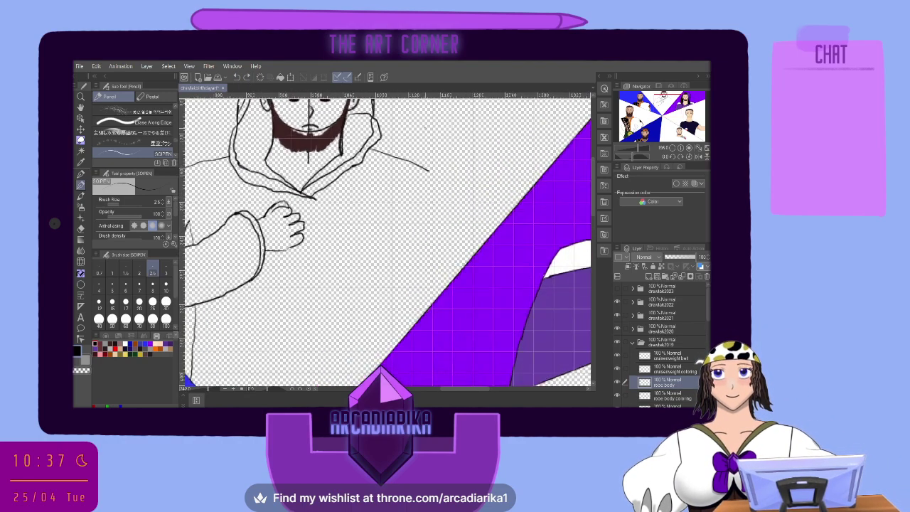
scroll(425, 127, up, 2)
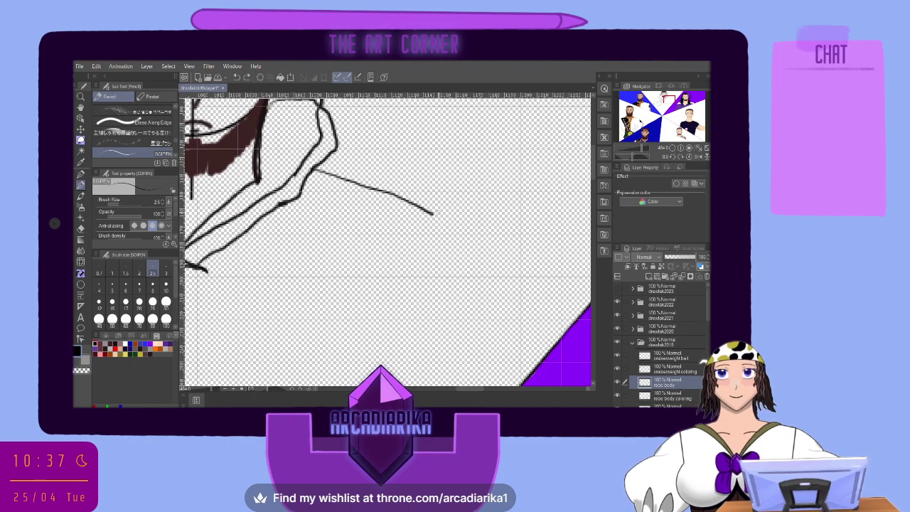
Continue the straight arm's outer line with SOIPEN at size 2.5 from the shoulder down to the purple segment's border
drag(430, 212, 487, 326)
drag(501, 356, 511, 384)
scroll(510, 383, down, 1)
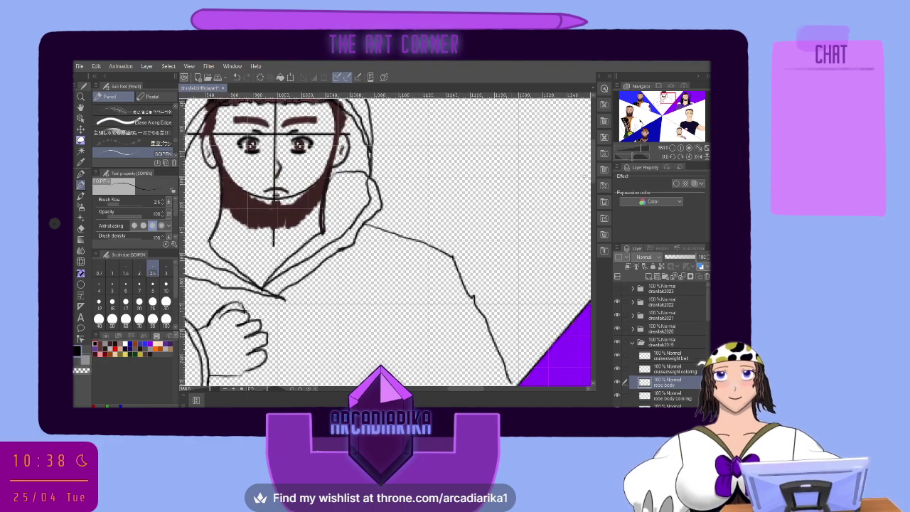
scroll(548, 208, down, 5)
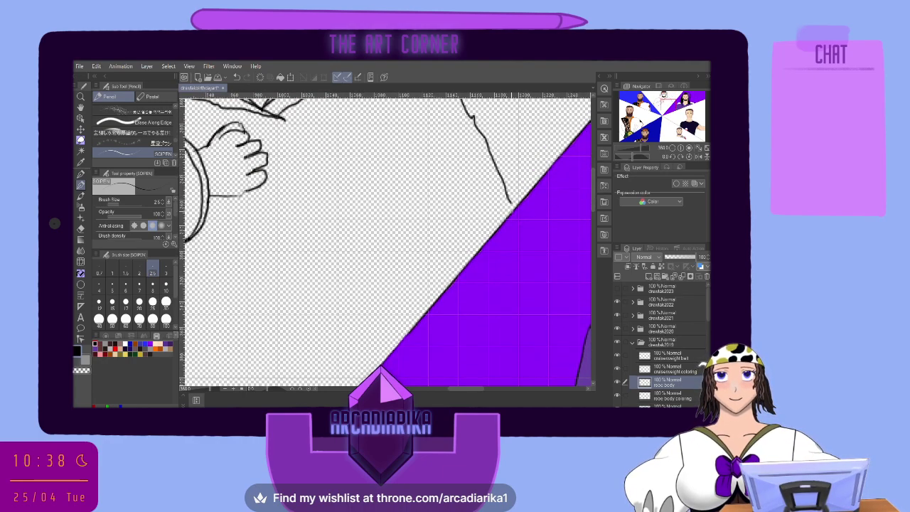
drag(512, 211, 510, 201)
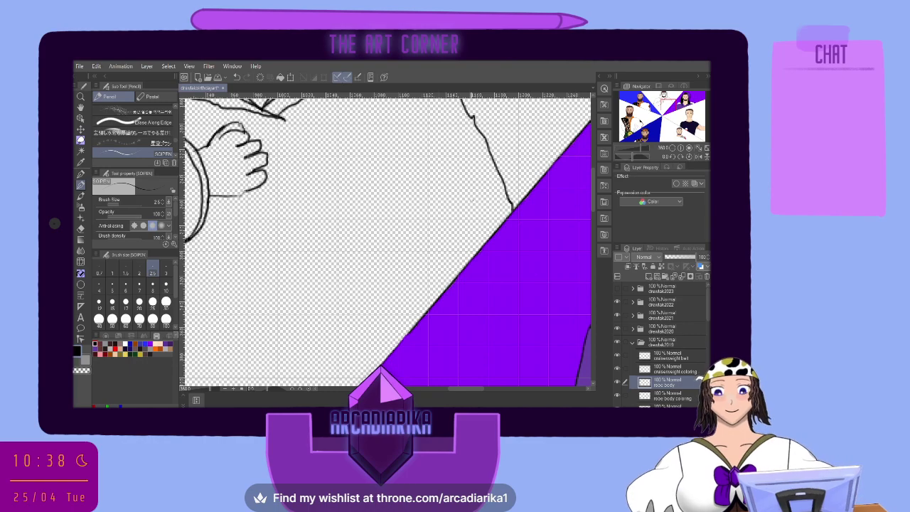
scroll(425, 186, down, 2)
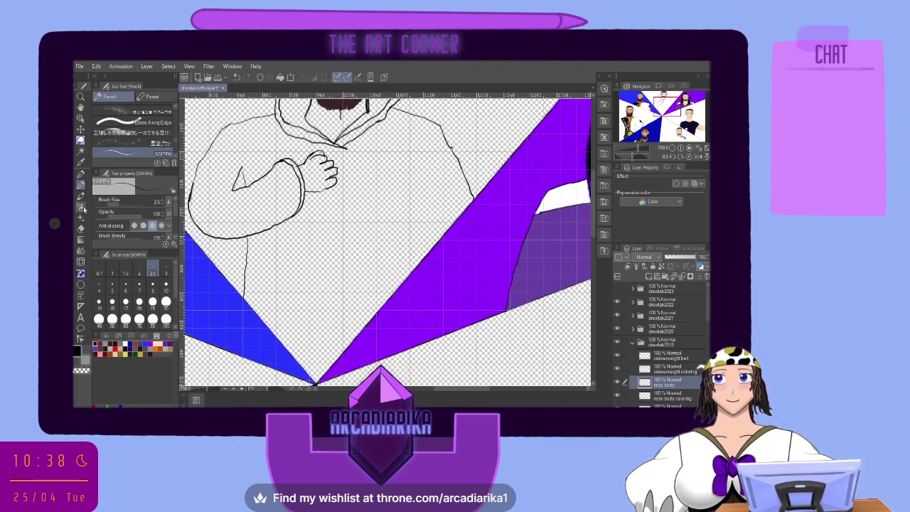
Erase the thin second line of the fold at the bent elbow with the Rough eraser at size 5
click(80, 228)
key(ctrl+plus)
key(ctrl+plus)
key(ctrl+plus)
key(ctrl+plus)
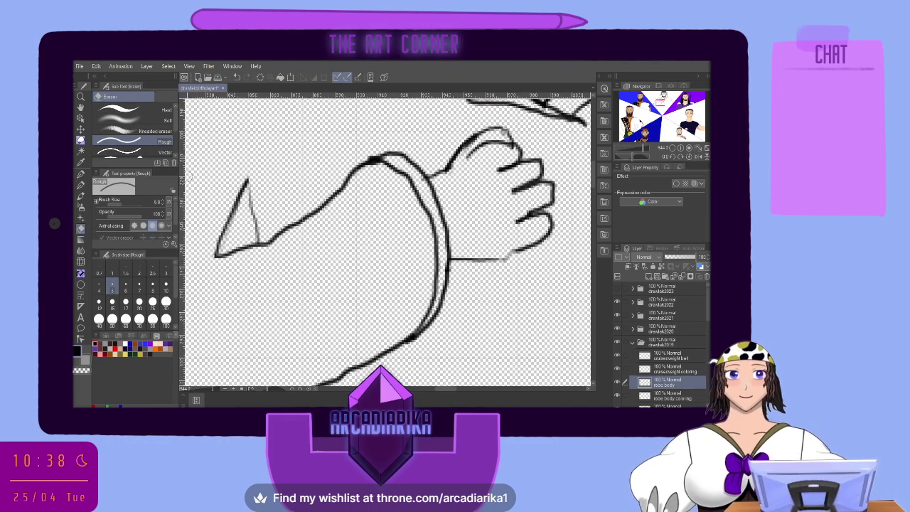
mouse_move(249, 184)
mouse_down()
mouse_move(247, 206)
mouse_move(261, 200)
mouse_move(259, 243)
mouse_up()
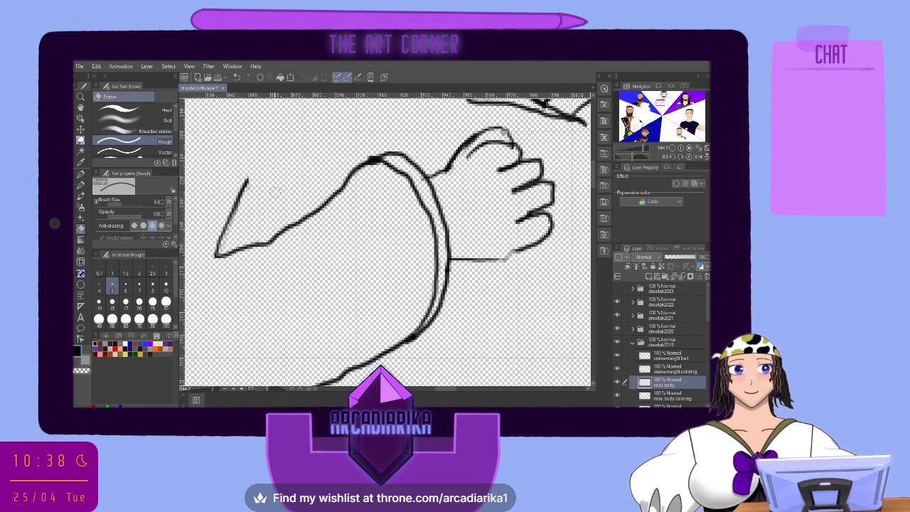
Erase the torso's side line running down from the underside of the bent sleeve
key(ctrl+minus)
key(ctrl+minus)
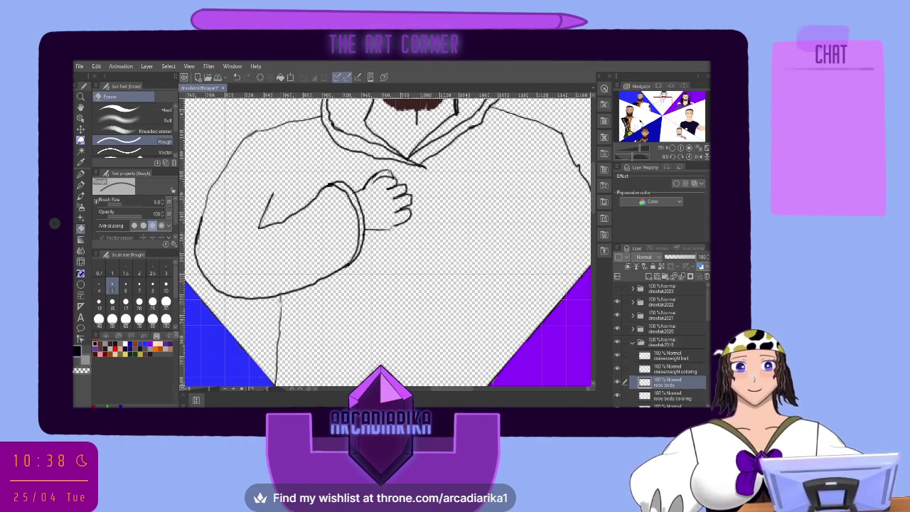
mouse_move(278, 306)
mouse_down()
mouse_move(275, 355)
mouse_move(281, 306)
mouse_move(276, 378)
mouse_up()
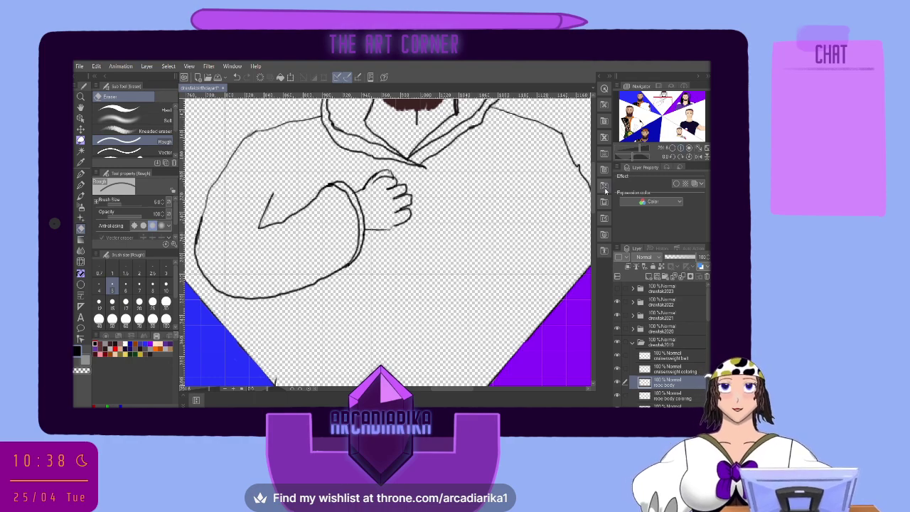
drag(594, 184, 594, 199)
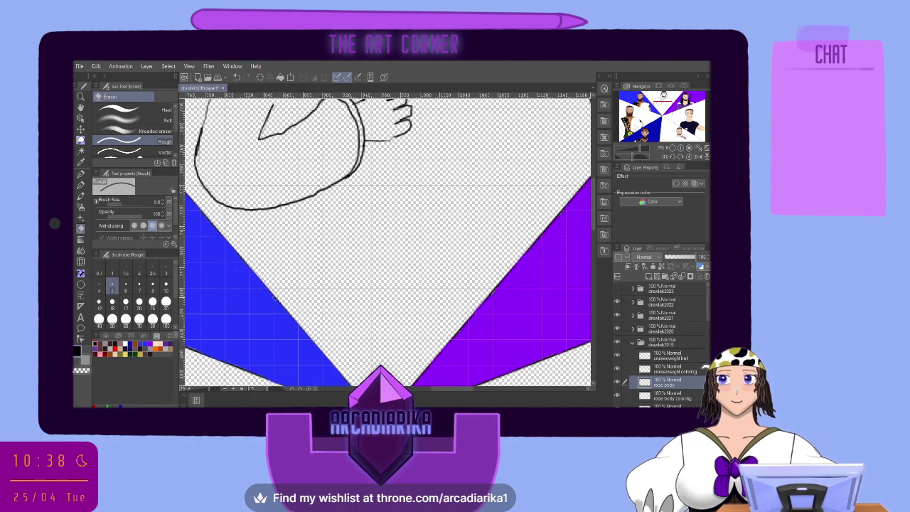
scroll(304, 222, down, 3)
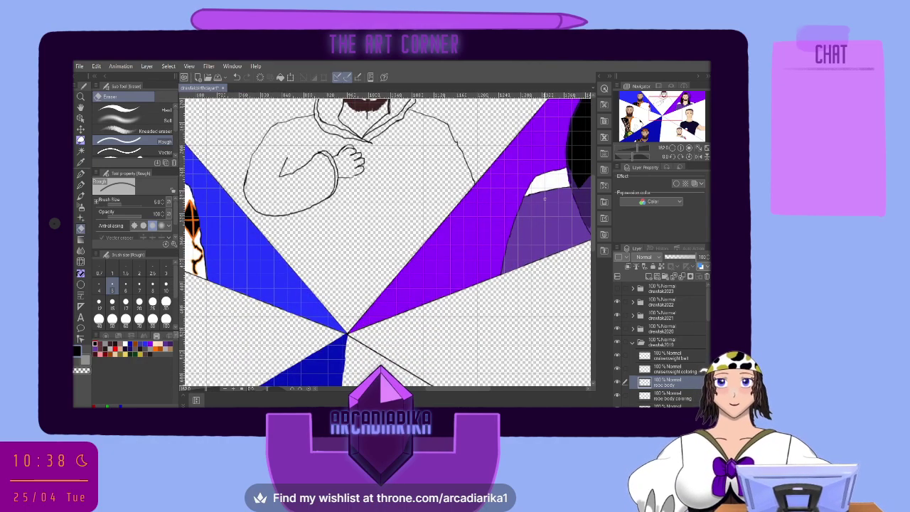
drag(595, 195, 595, 179)
scroll(351, 212, up, 1)
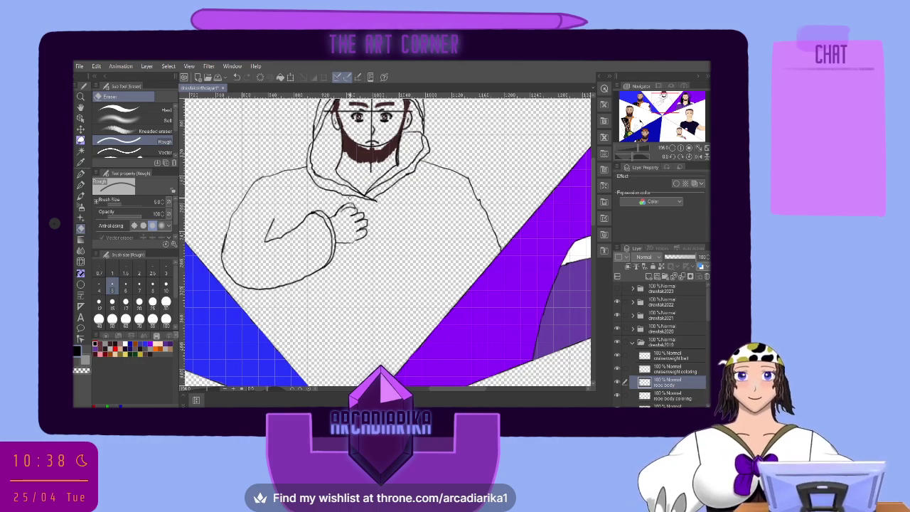
With the G-pen at size 5, redraw the elbow fold's second line and the torso's side line below the bent sleeve
click(80, 174)
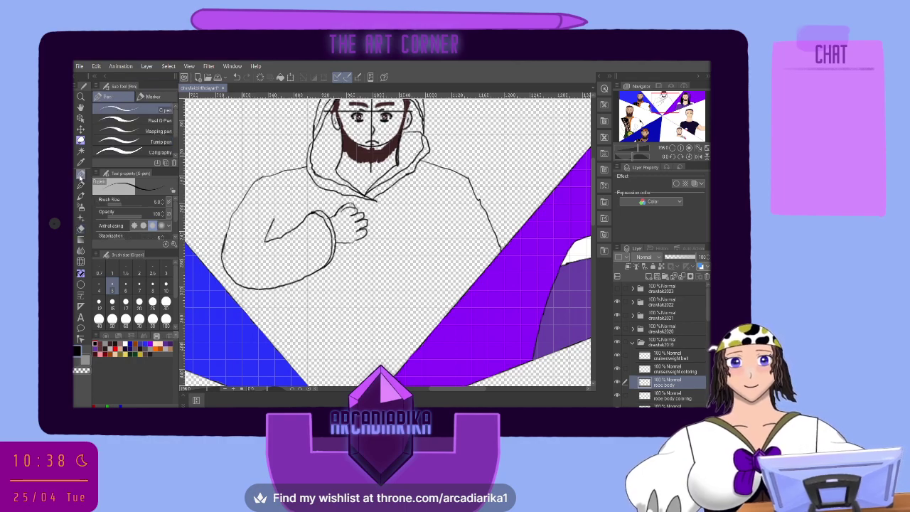
drag(273, 217, 280, 239)
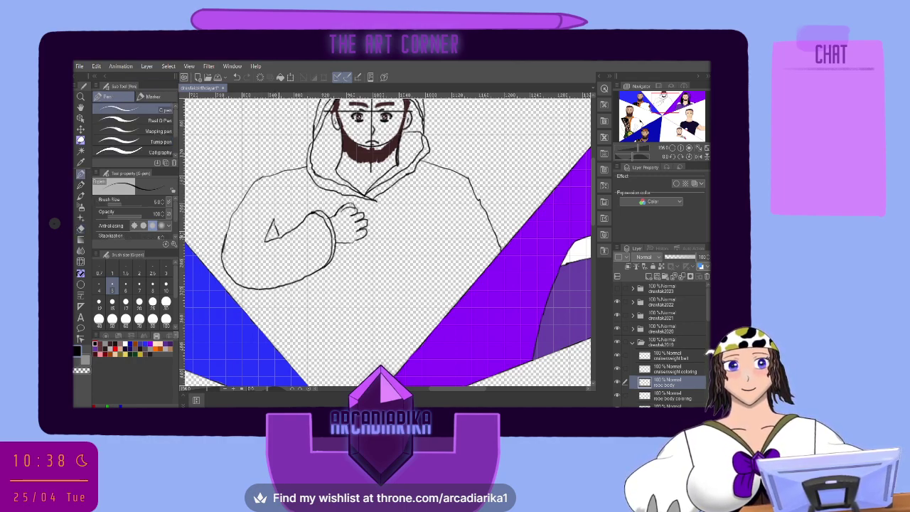
drag(290, 282, 304, 379)
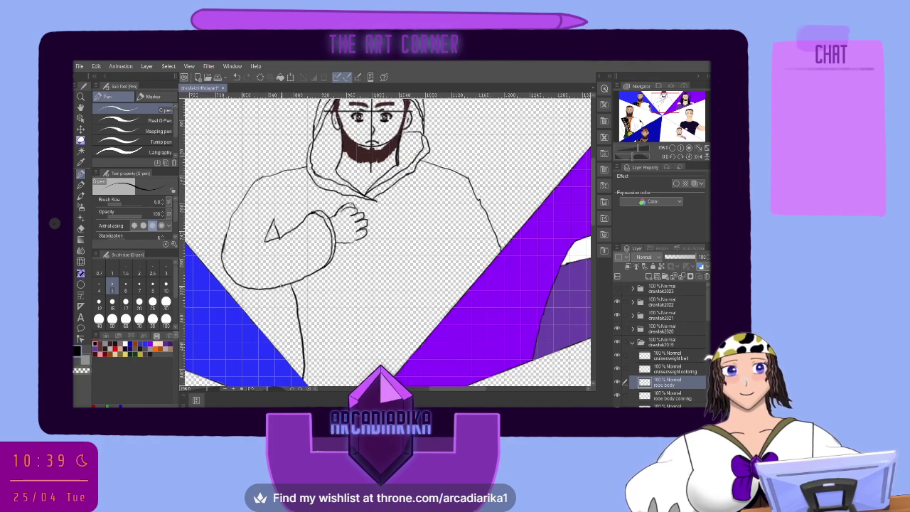
drag(281, 284, 295, 305)
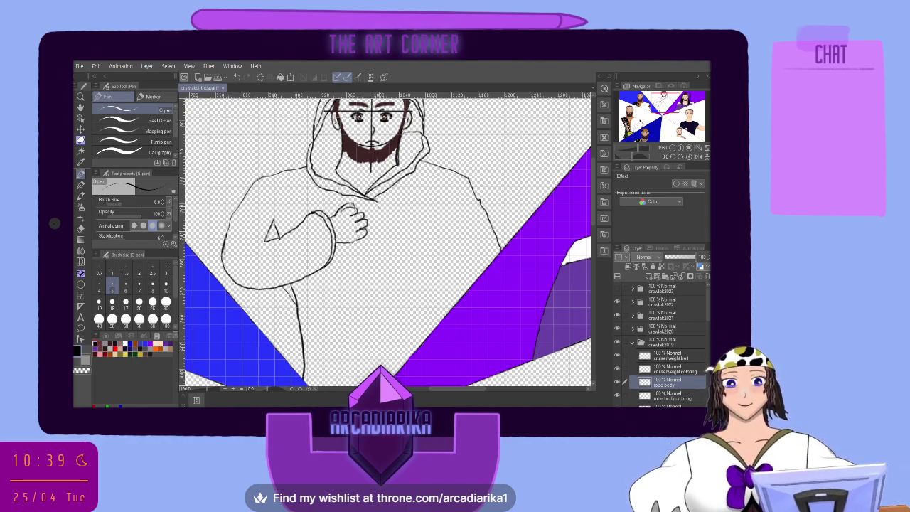
Draw the robe's front opening as two nearly parallel lines from the hood's lower point down to the segment's tip
mouse_move(378, 202)
mouse_down()
mouse_move(388, 221)
mouse_move(386, 277)
mouse_move(402, 364)
mouse_up()
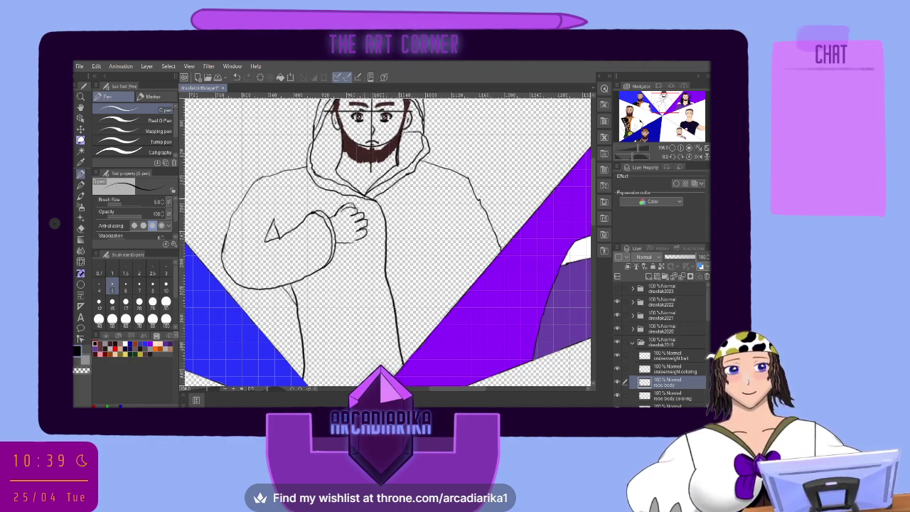
drag(363, 199, 397, 376)
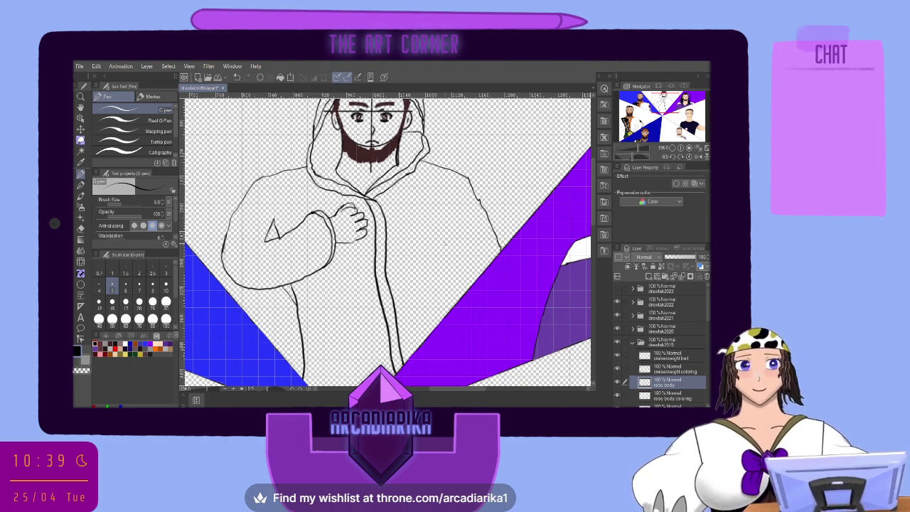
Draw the torso side and inner sleeve lines spreading from the straight arm's armpit, and add a wrist line beside the clenched hand
drag(445, 224, 431, 336)
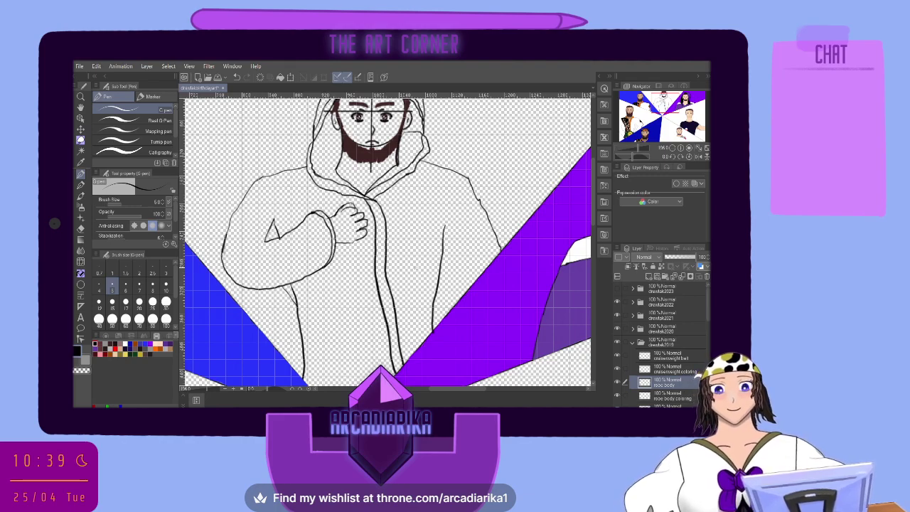
drag(444, 226, 456, 304)
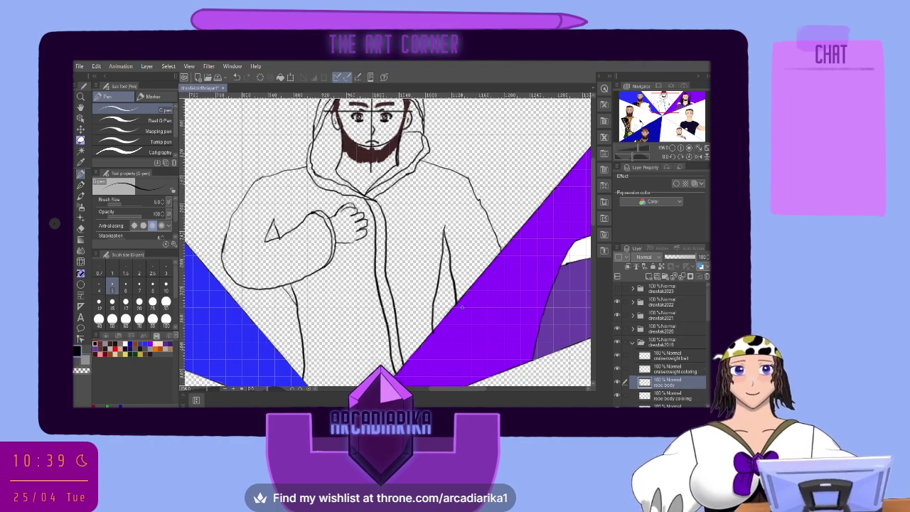
drag(335, 213, 343, 246)
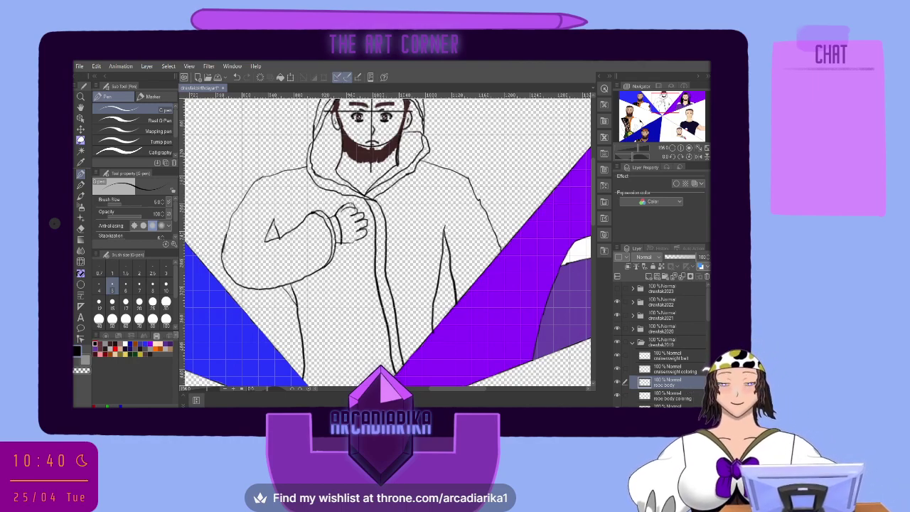
click(672, 356)
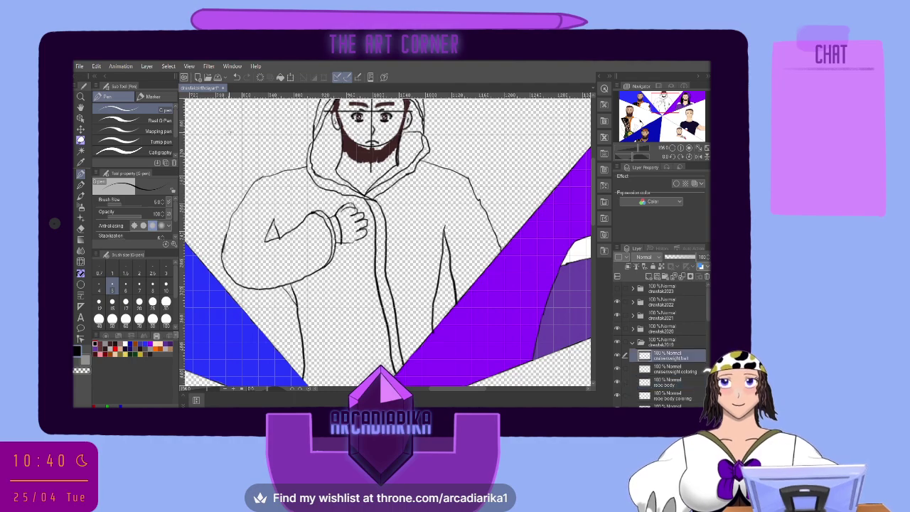
scroll(240, 123, up, 3)
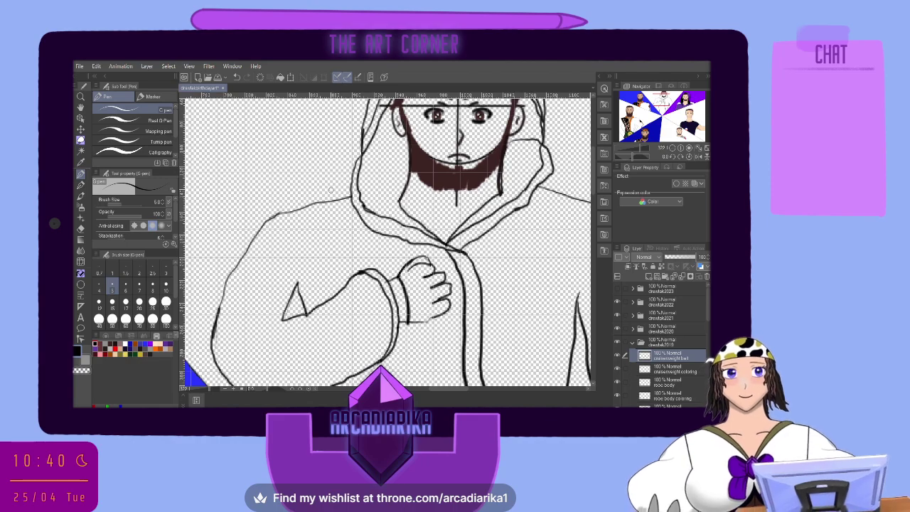
drag(331, 193, 326, 241)
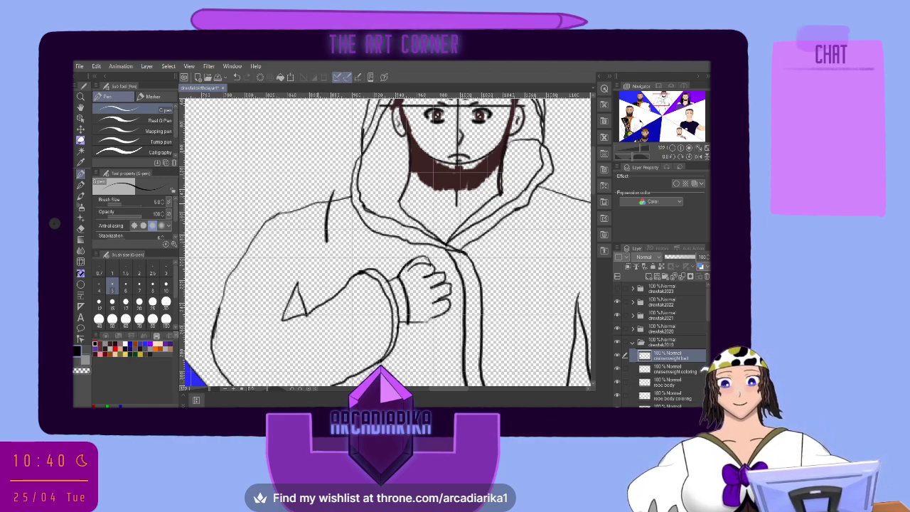
click(238, 78)
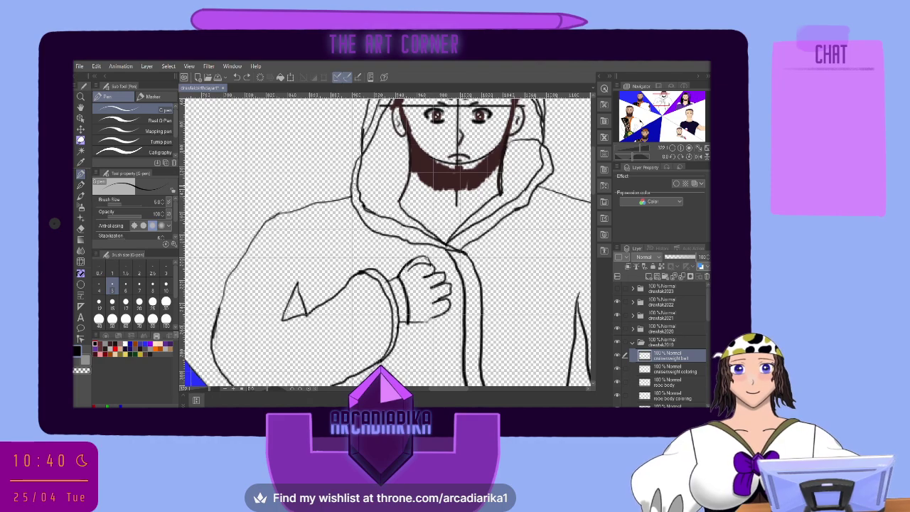
On the robe body layer, erase the bent sleeve's cuff, the forearm's upper line and the whole clenched hand
click(672, 382)
click(82, 226)
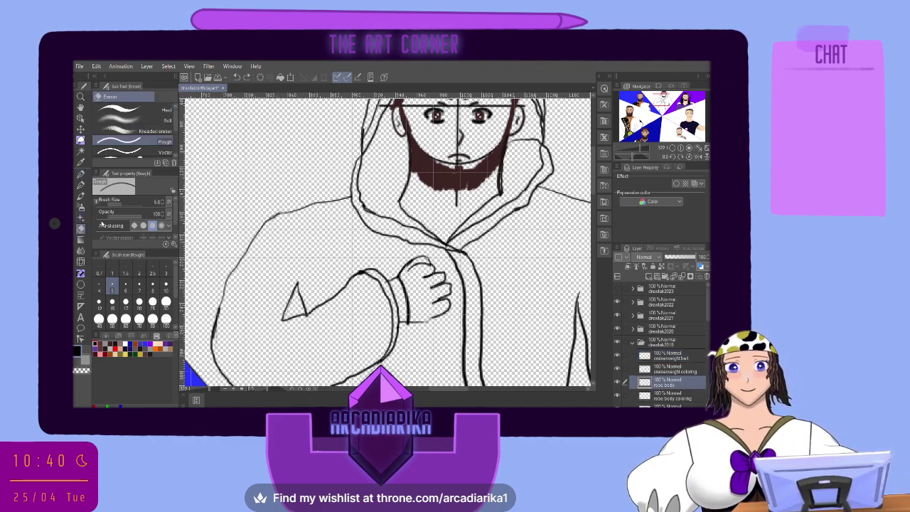
mouse_move(352, 287)
mouse_down()
mouse_move(329, 300)
mouse_move(351, 300)
mouse_move(363, 266)
mouse_move(357, 272)
mouse_move(404, 324)
mouse_move(387, 347)
mouse_move(379, 341)
mouse_move(379, 363)
mouse_up()
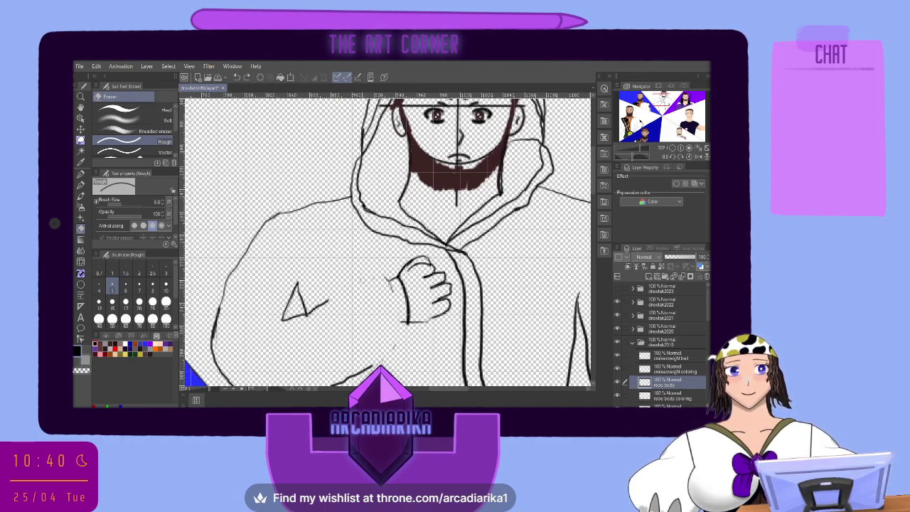
mouse_move(384, 274)
mouse_down()
mouse_move(396, 297)
mouse_move(399, 271)
mouse_move(427, 261)
mouse_move(412, 261)
mouse_move(442, 272)
mouse_move(435, 284)
mouse_move(447, 311)
mouse_move(437, 317)
mouse_move(432, 303)
mouse_move(411, 325)
mouse_move(401, 308)
mouse_up()
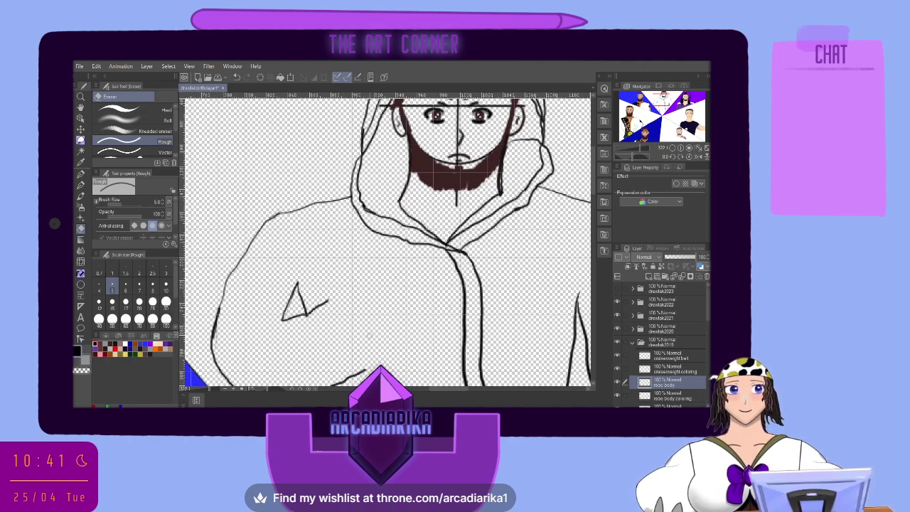
Redraw the bent sleeve's end as a shorter, double-lined cuff with the SOIPEN pencil at size 2.5
click(81, 174)
click(80, 184)
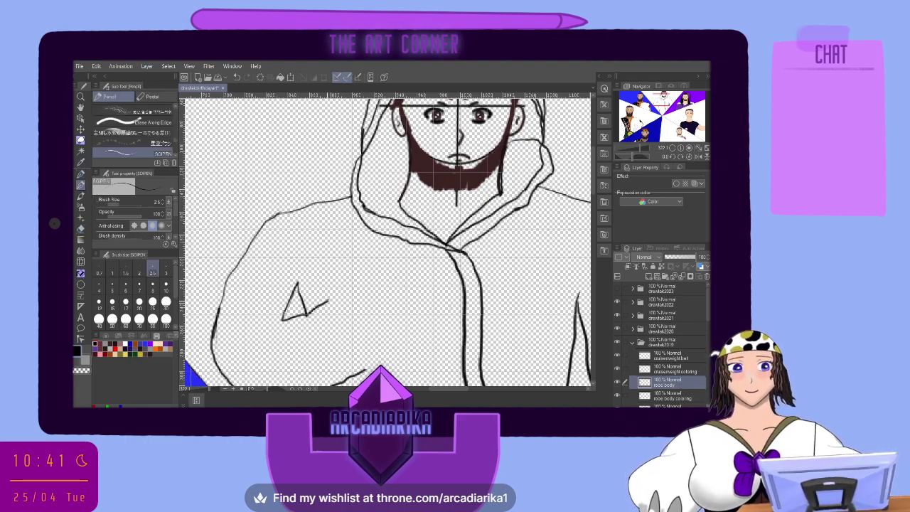
mouse_move(327, 301)
mouse_down()
mouse_move(356, 321)
mouse_move(365, 367)
mouse_up()
mouse_move(324, 301)
mouse_down()
mouse_move(351, 309)
mouse_move(362, 324)
mouse_move(367, 372)
mouse_up()
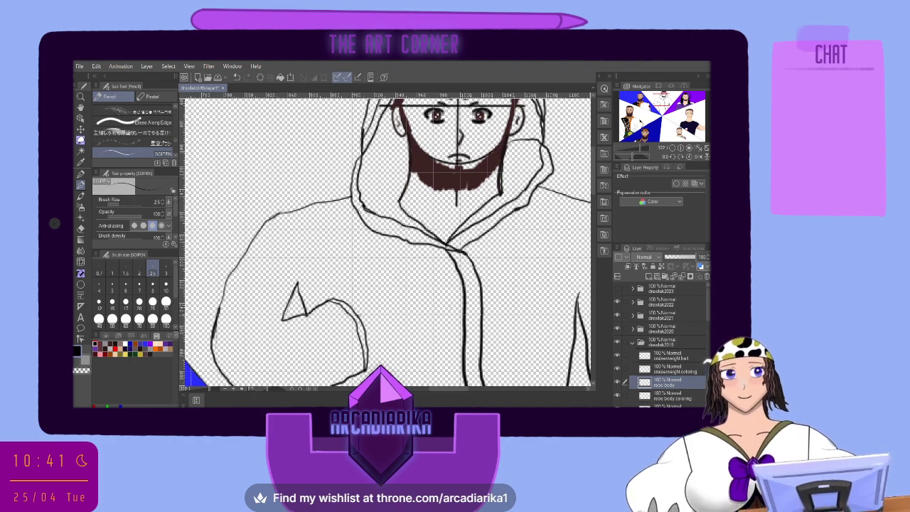
drag(357, 313, 371, 312)
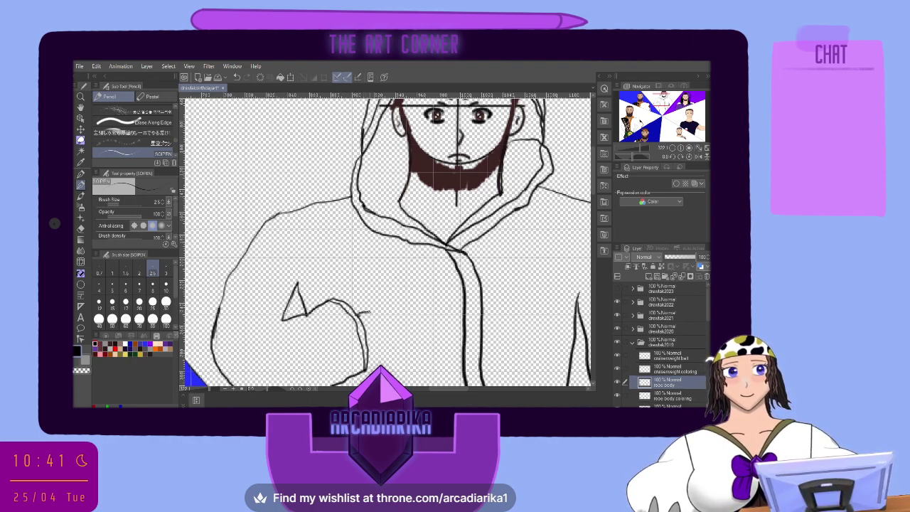
drag(363, 349, 372, 348)
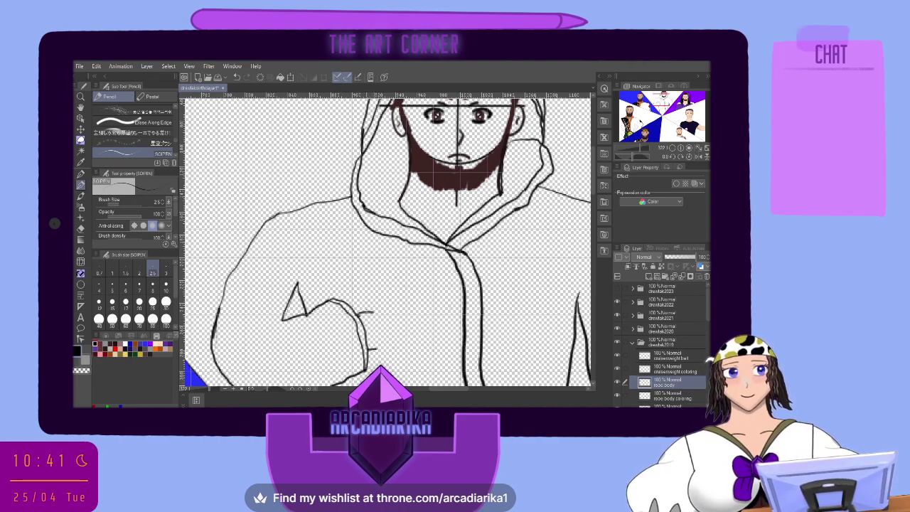
click(237, 78)
click(238, 77)
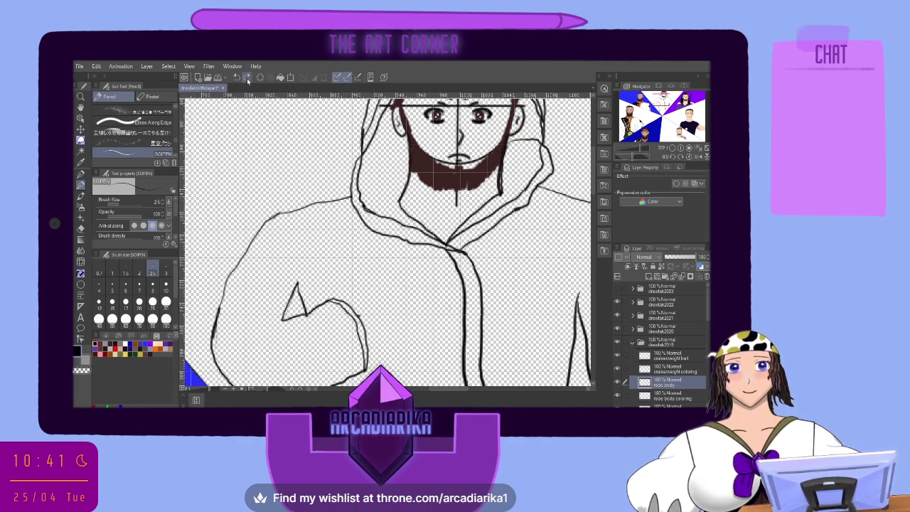
click(247, 77)
click(238, 77)
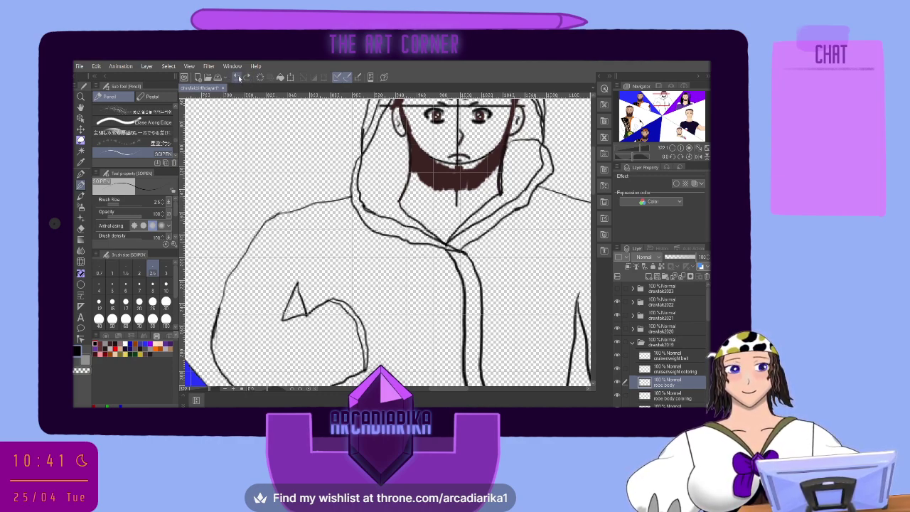
Draw two short wrist lines out of the bent sleeve's cuff and try a curled first finger, undoing the finger strokes
drag(354, 310, 370, 305)
drag(367, 344, 379, 343)
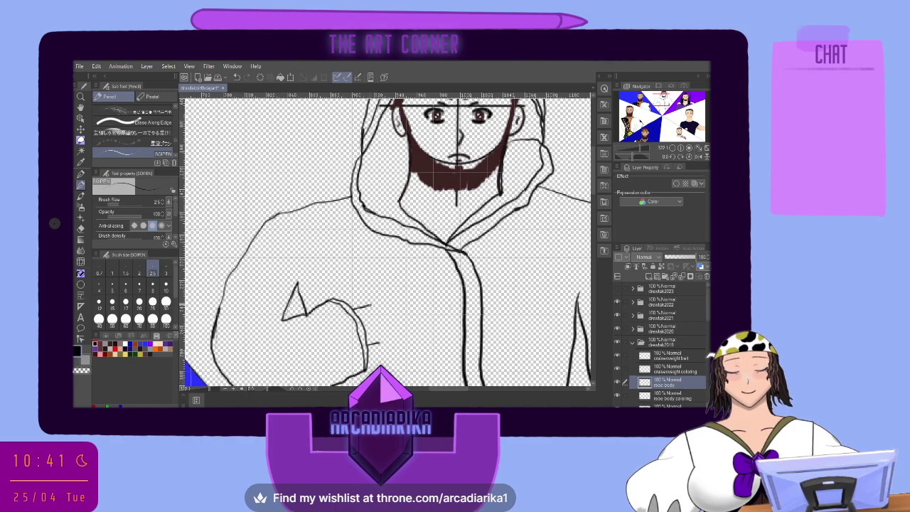
drag(389, 292, 398, 292)
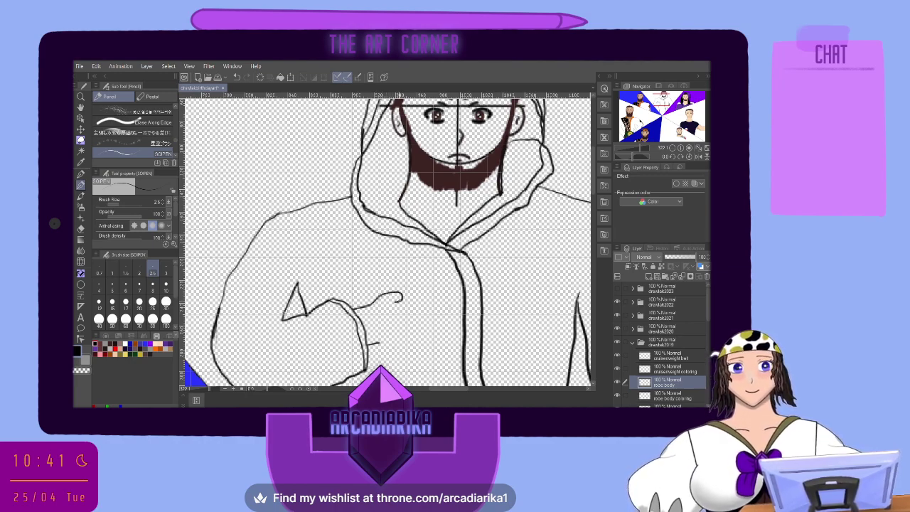
drag(400, 300, 391, 305)
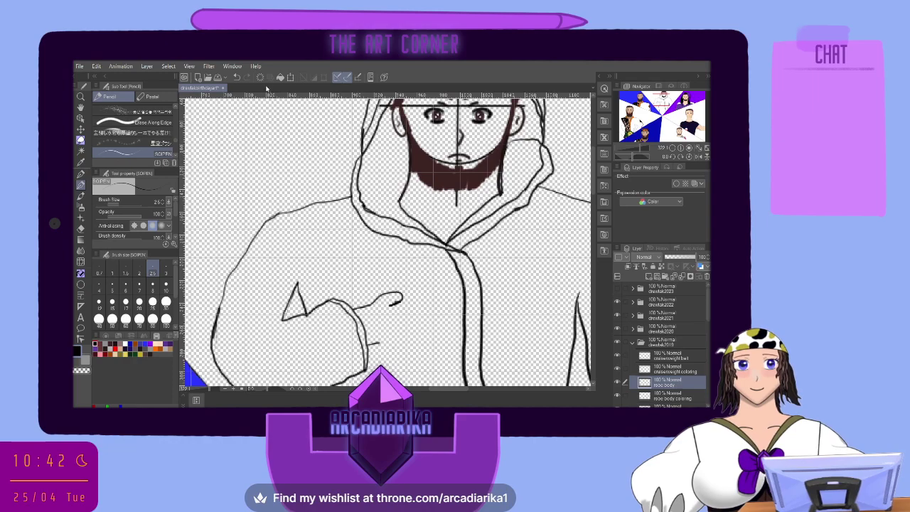
click(237, 76)
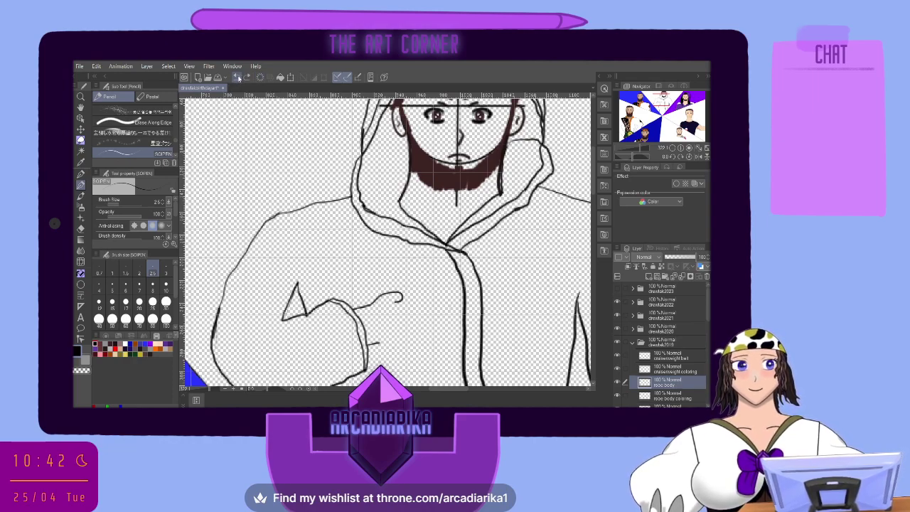
click(237, 77)
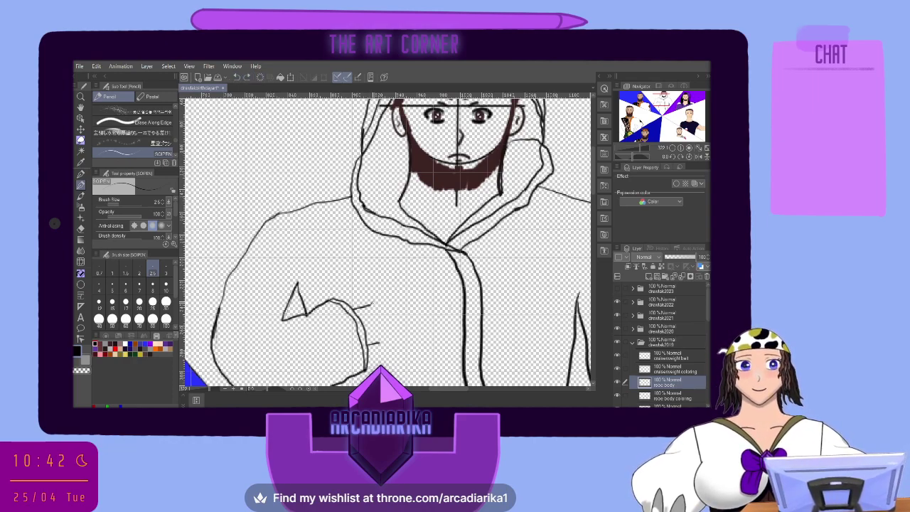
Draw the fist beyond the wrist lines, with its upper edge, stacked curled fingers and a lower edge running back to the wrist
mouse_move(371, 304)
mouse_down()
mouse_move(399, 290)
mouse_move(392, 306)
mouse_up()
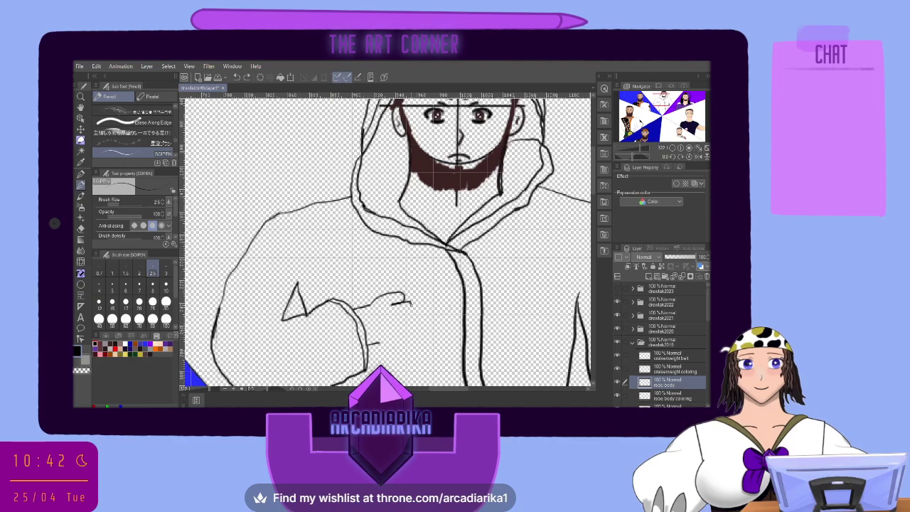
mouse_move(409, 309)
mouse_down()
mouse_move(392, 316)
mouse_move(410, 311)
mouse_move(415, 322)
mouse_move(400, 325)
mouse_up()
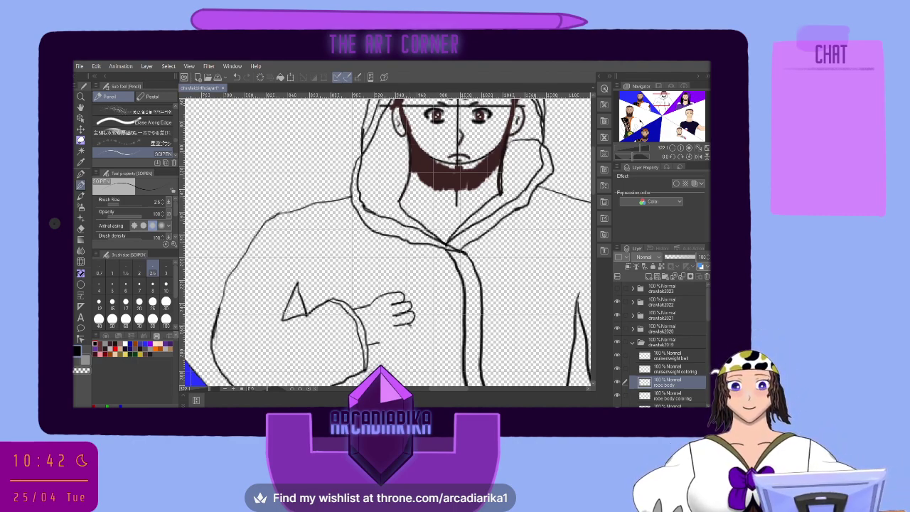
drag(405, 332, 376, 343)
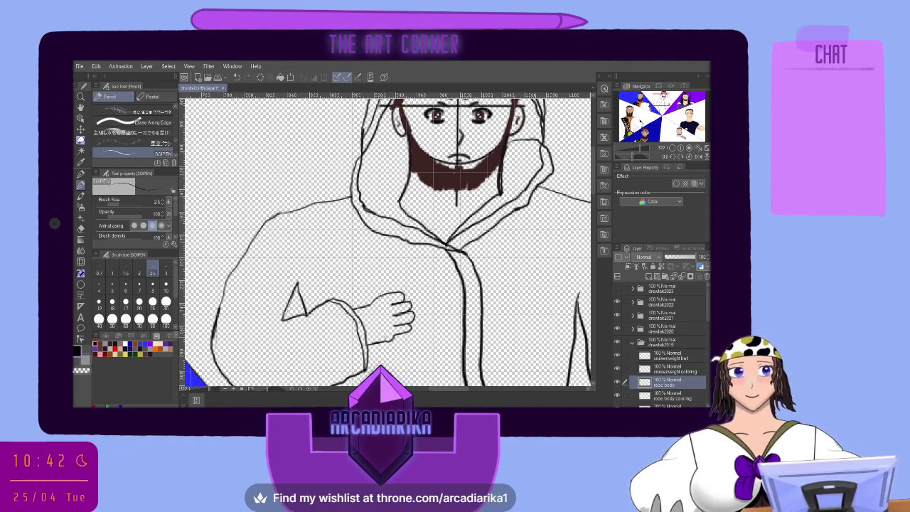
key(ctrl+z)
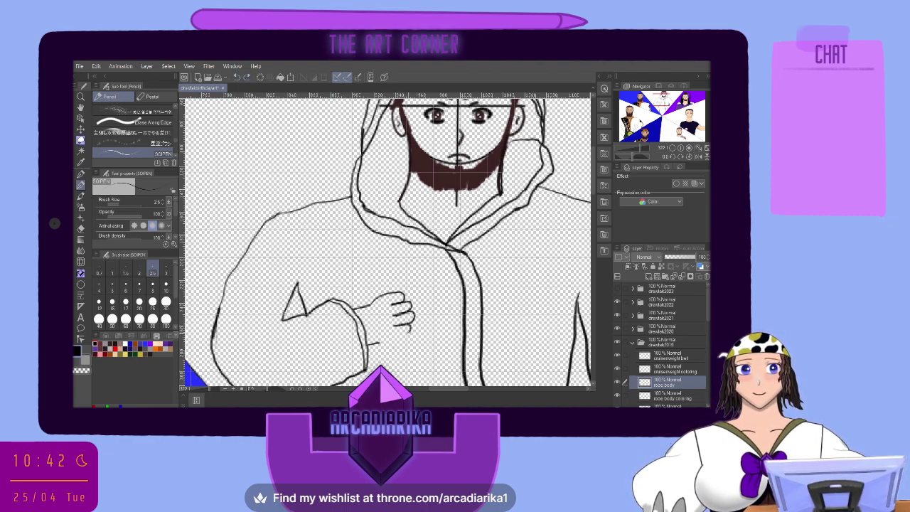
drag(409, 332, 398, 337)
key(ctrl+z)
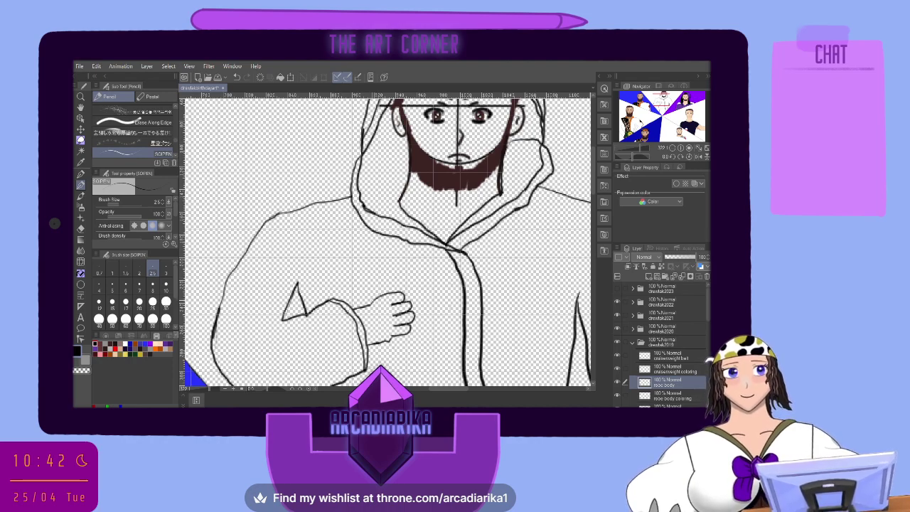
Add a rounded top finger above the fist, join it to the cuff with the G-pen, and erase the overlapping wrist line
drag(369, 304, 389, 288)
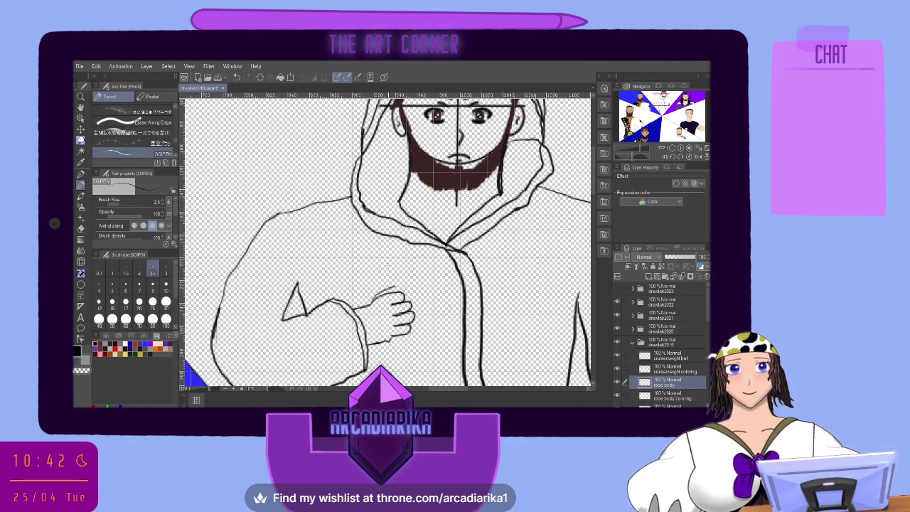
click(238, 77)
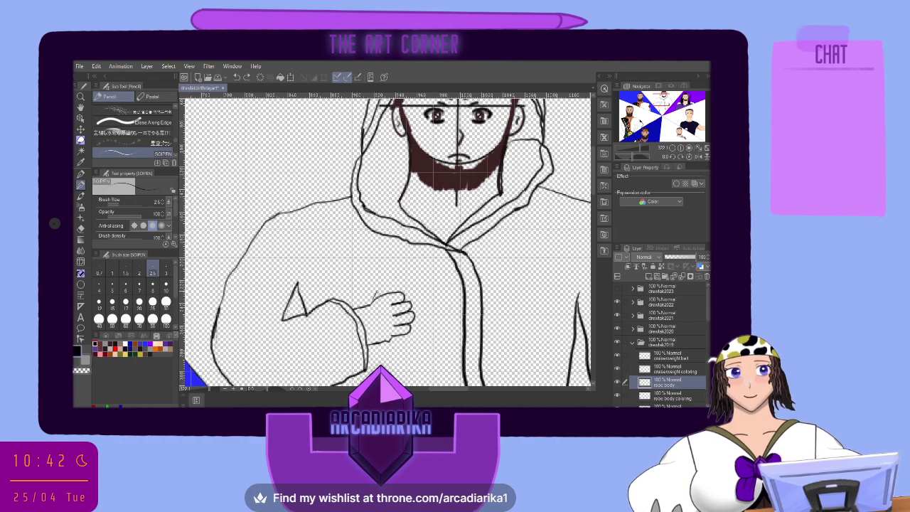
drag(378, 289, 390, 283)
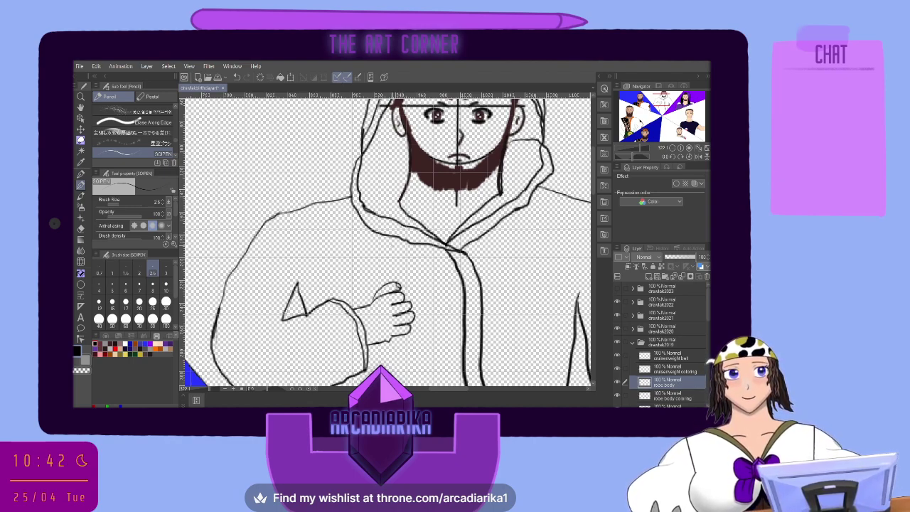
click(81, 229)
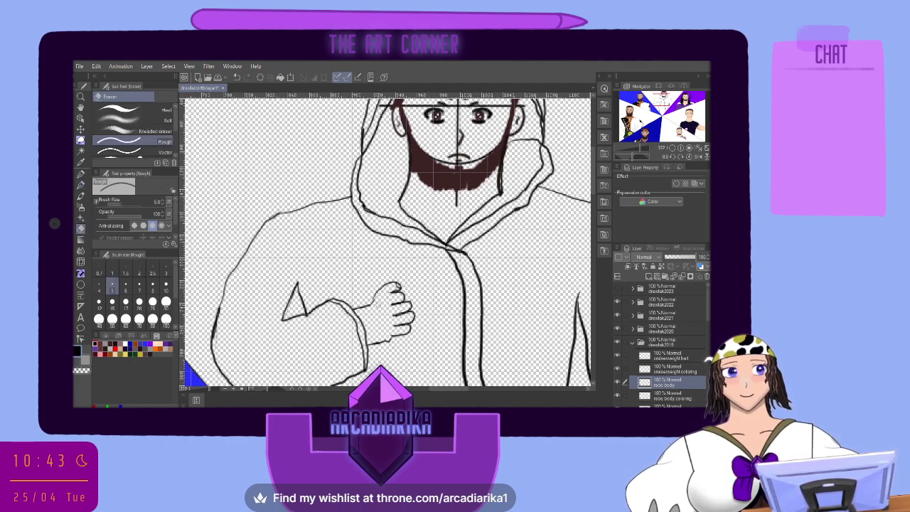
click(81, 174)
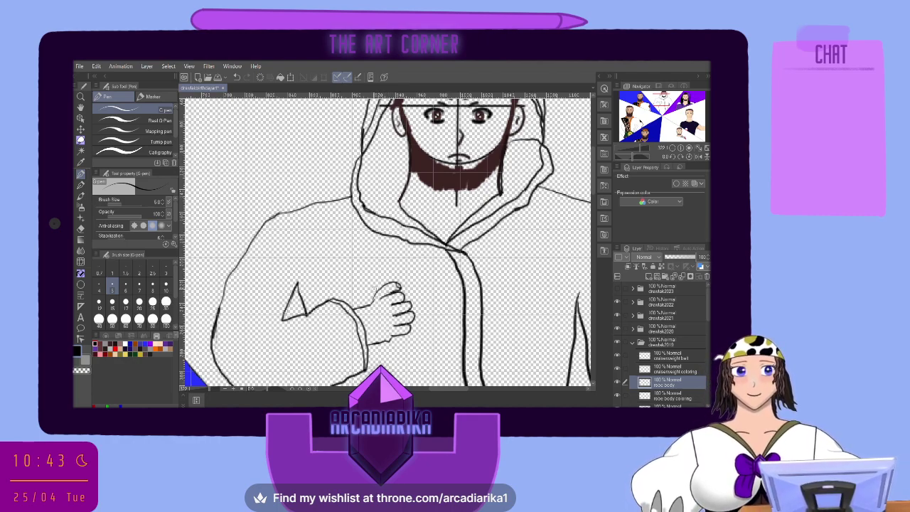
drag(383, 287, 361, 309)
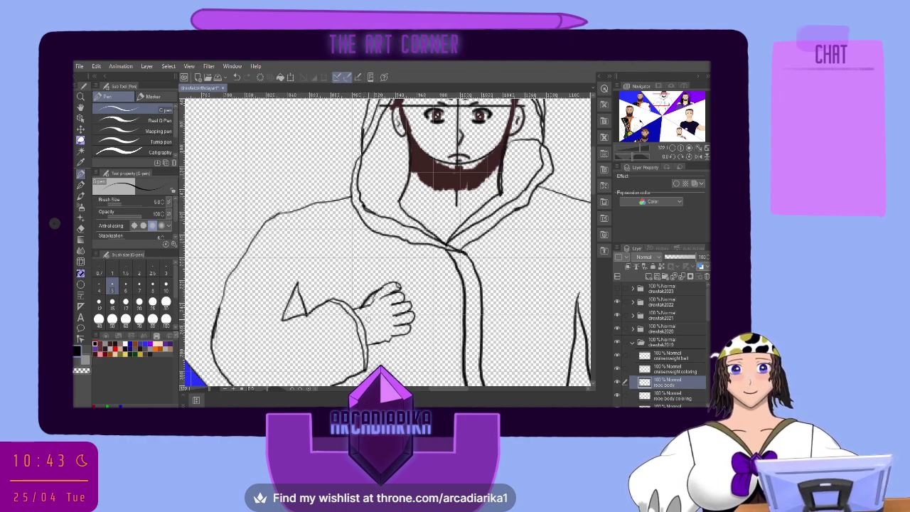
click(80, 228)
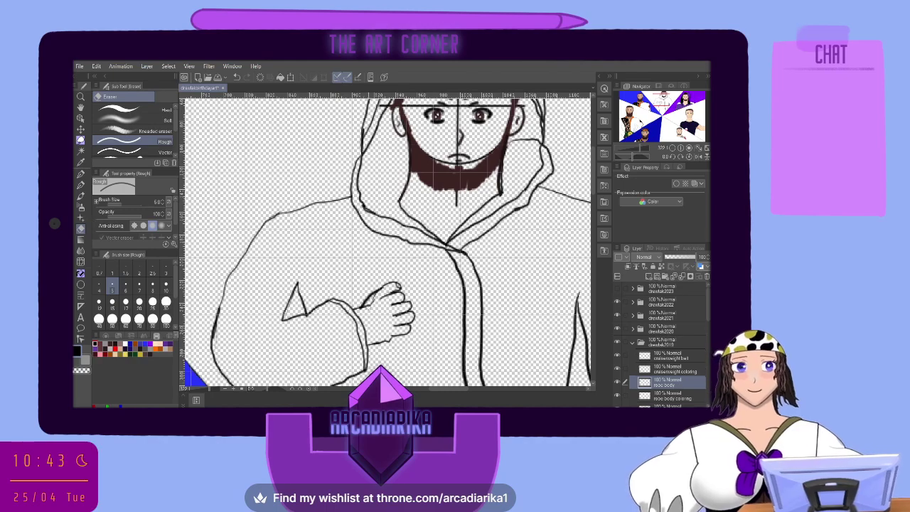
drag(368, 306, 373, 297)
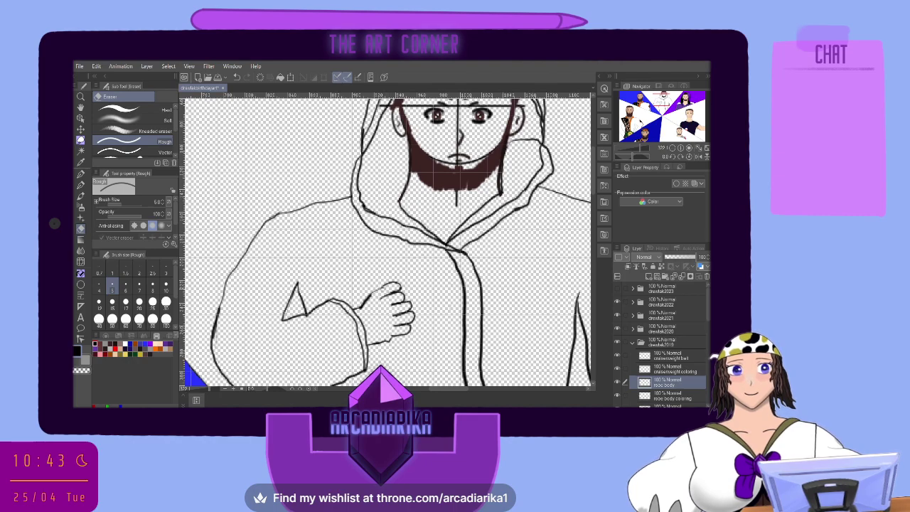
Erase the fist, the whole bent sleeve and the adjoining torso line, and trim the straight arm's lines, using the Rough eraser up to size 25
mouse_move(377, 287)
mouse_down()
mouse_move(400, 287)
mouse_move(361, 307)
mouse_move(398, 322)
mouse_move(406, 313)
mouse_move(400, 303)
mouse_move(411, 306)
mouse_move(402, 332)
mouse_move(392, 338)
mouse_move(384, 329)
mouse_move(388, 341)
mouse_move(377, 346)
mouse_move(372, 337)
mouse_up()
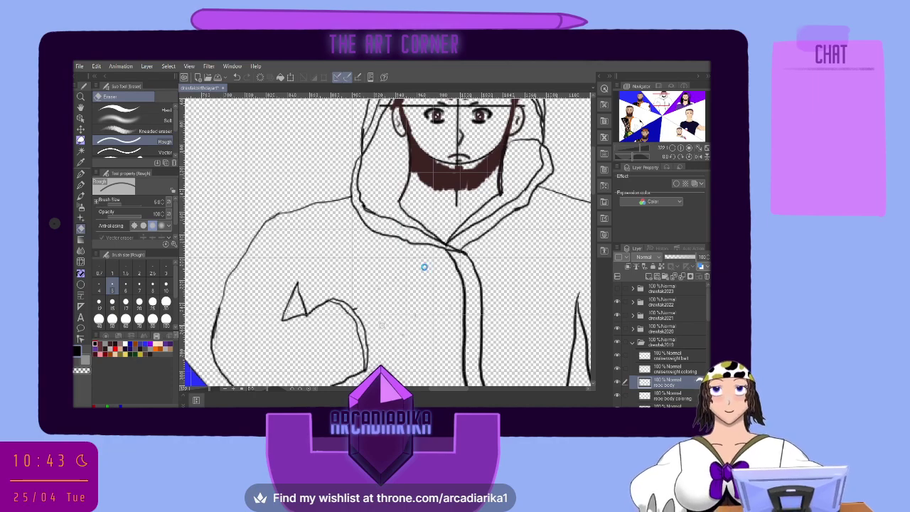
scroll(423, 268, down, 2)
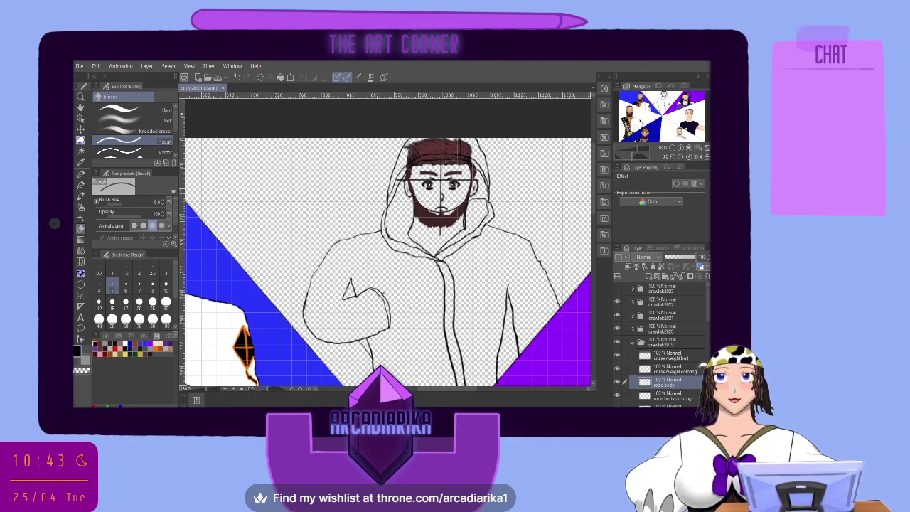
click(152, 303)
mouse_move(367, 292)
mouse_down()
mouse_move(388, 329)
mouse_move(365, 299)
mouse_move(345, 299)
mouse_move(350, 284)
mouse_up()
mouse_move(356, 339)
mouse_down()
mouse_move(328, 338)
mouse_move(302, 313)
mouse_move(311, 283)
mouse_move(371, 360)
mouse_up()
mouse_move(515, 331)
mouse_down()
mouse_move(561, 306)
mouse_move(512, 340)
mouse_up()
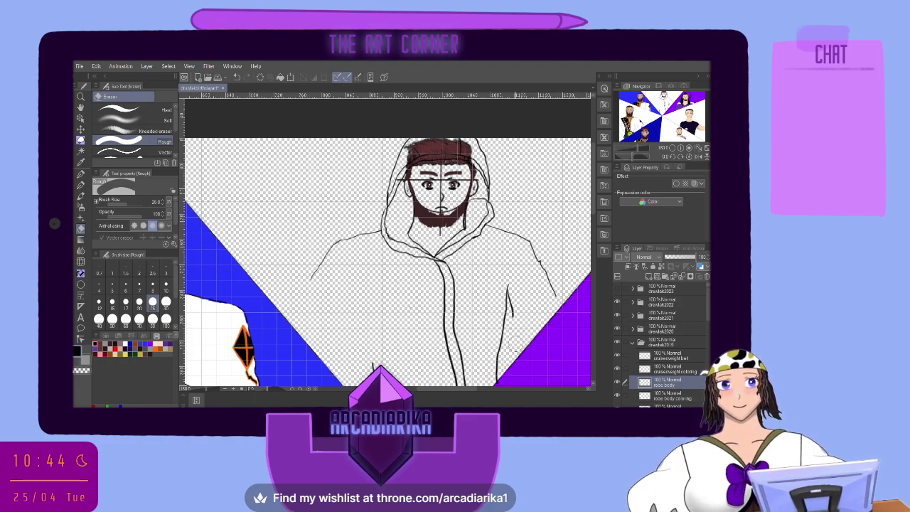
Try sketching both arms folded across the robe's front with the SOIPEN pencil, and undo the strokes
click(81, 183)
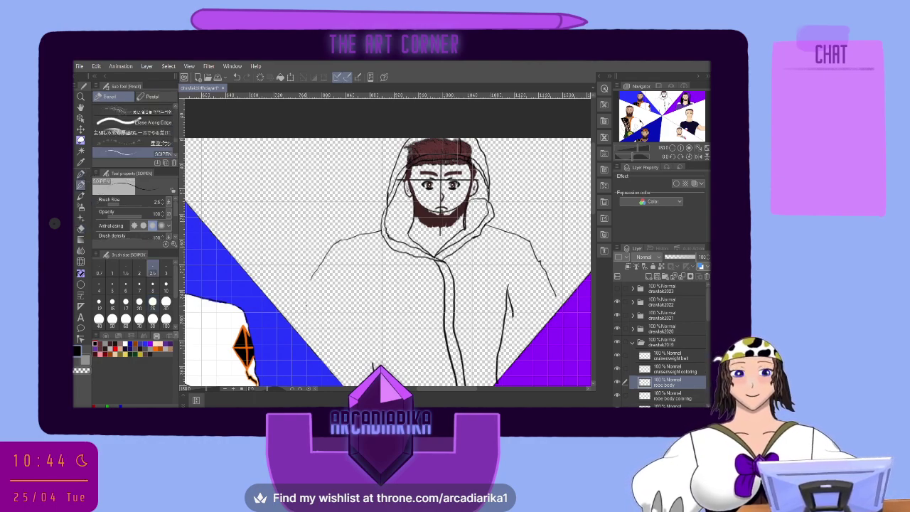
mouse_move(300, 308)
mouse_down()
mouse_move(315, 273)
mouse_move(307, 316)
mouse_move(403, 336)
mouse_move(465, 315)
mouse_move(504, 287)
mouse_move(494, 263)
mouse_move(476, 259)
mouse_move(355, 293)
mouse_up()
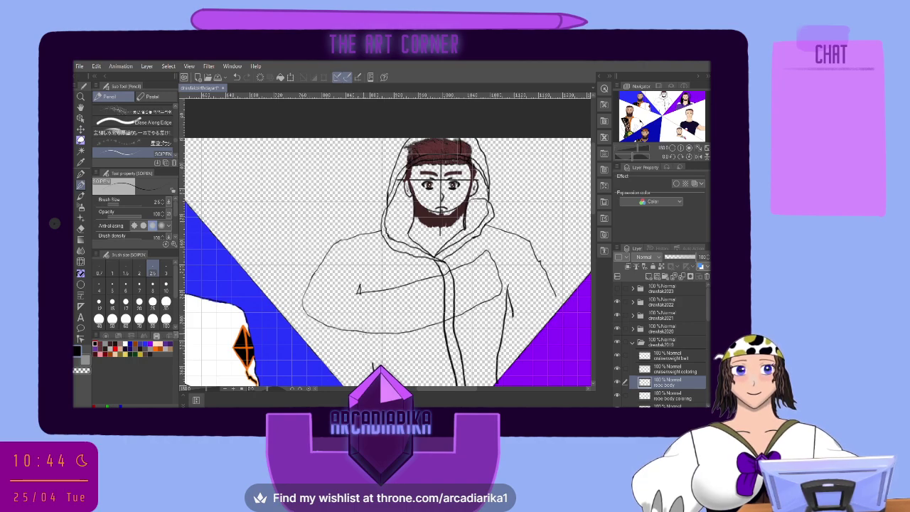
drag(361, 332, 373, 371)
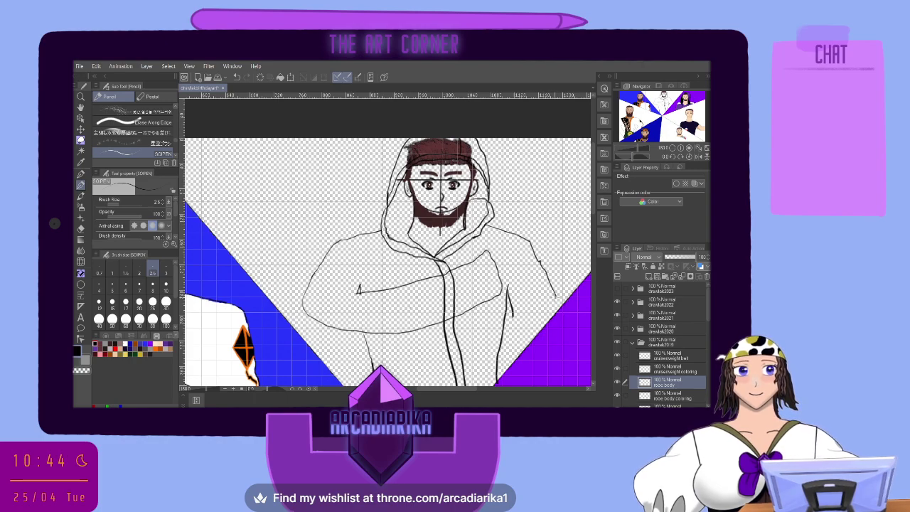
mouse_move(555, 294)
mouse_down()
mouse_move(551, 320)
mouse_move(532, 327)
mouse_move(450, 317)
mouse_up()
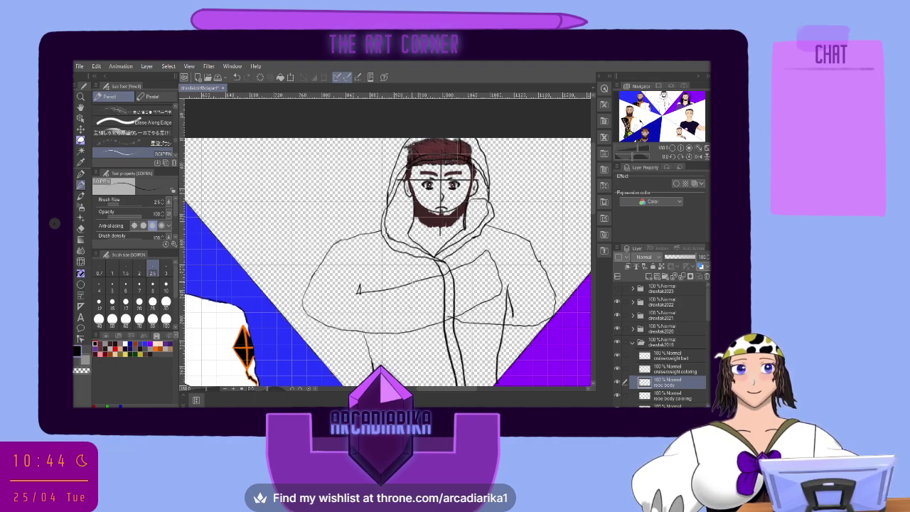
drag(395, 279, 384, 283)
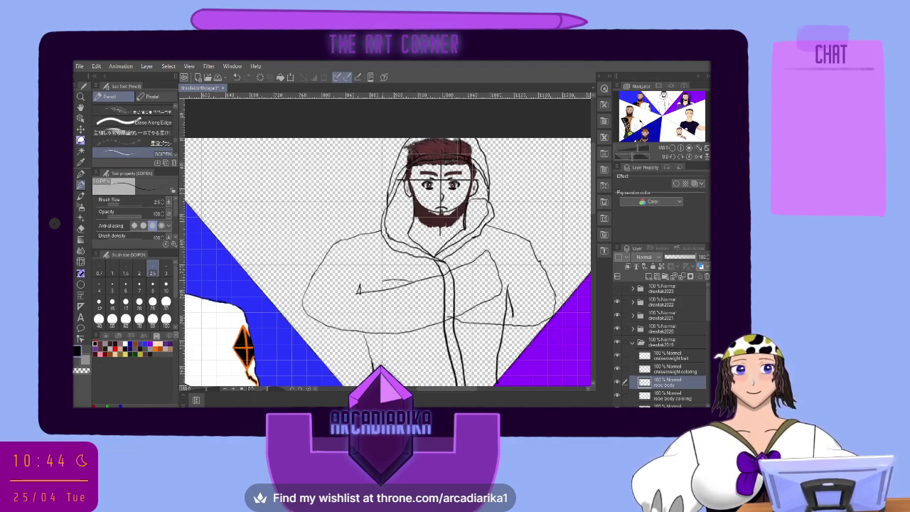
click(237, 76)
click(237, 77)
click(238, 77)
click(238, 77)
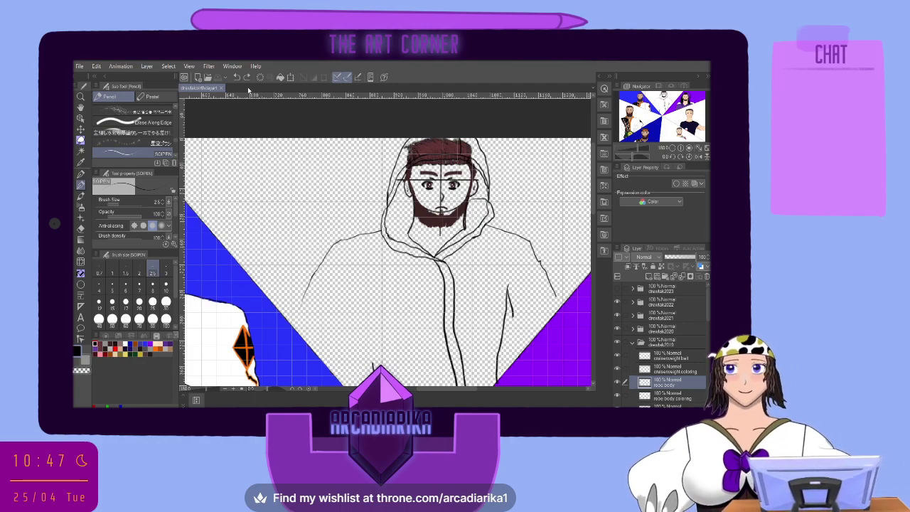
Erase the lower end of the bent arm's shoulder line and the opposite armpit's inner sleeve line with the Rough eraser at size 25
key(e)
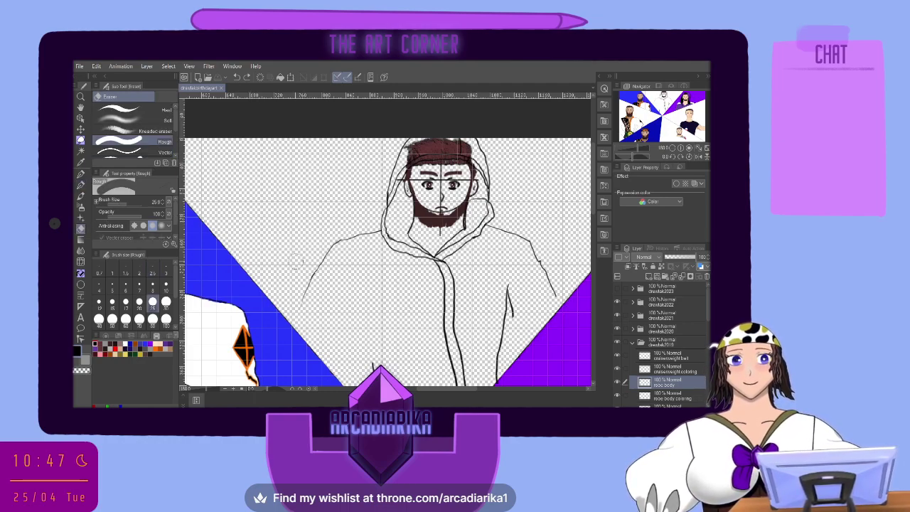
mouse_move(319, 271)
mouse_down()
mouse_move(305, 292)
mouse_move(326, 260)
mouse_up()
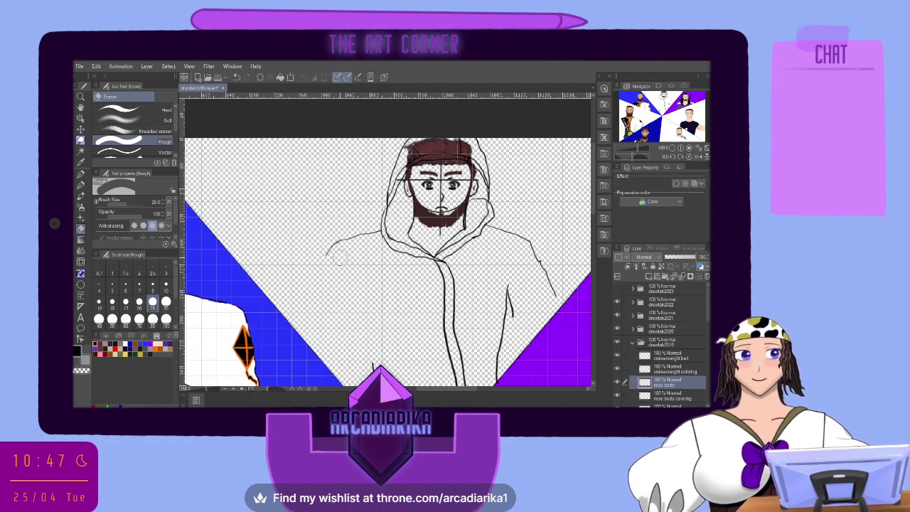
drag(513, 310, 521, 289)
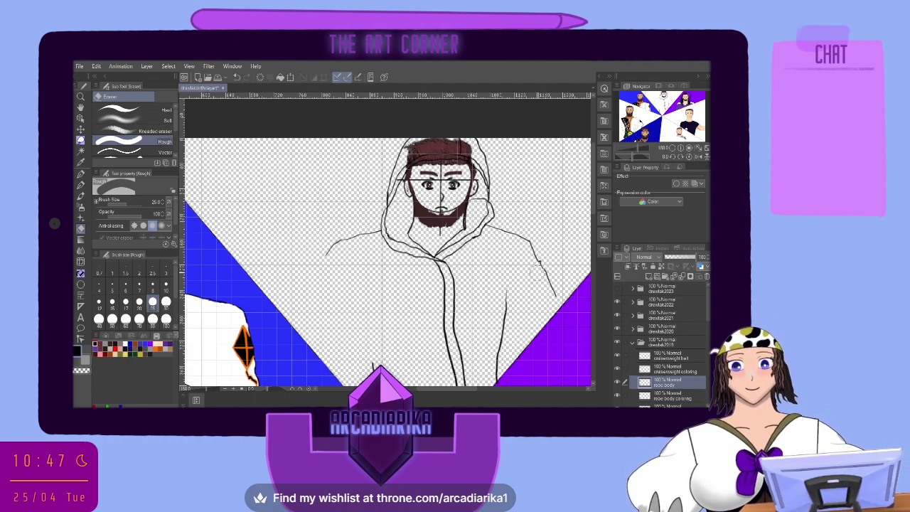
Try sketching the bent sleeve and its forearm across the robe's front with the SOIPEN pencil, and undo the strokes
click(80, 173)
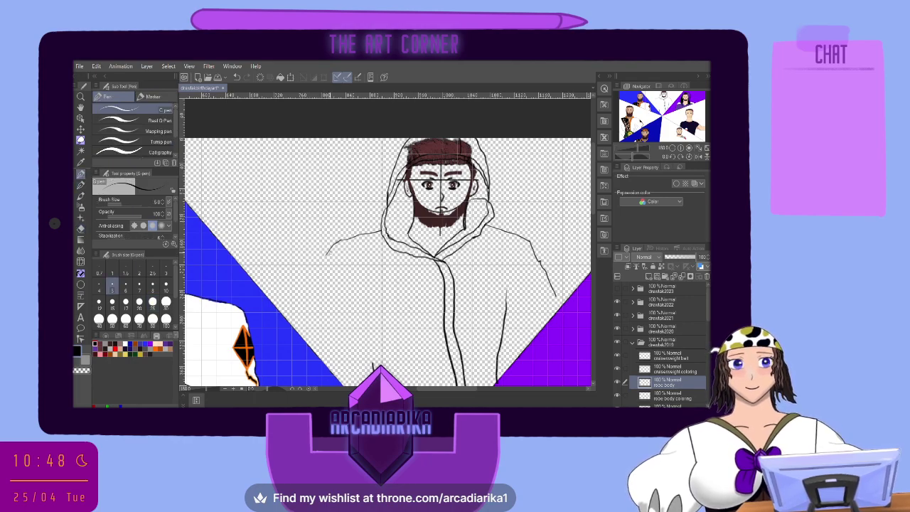
click(80, 184)
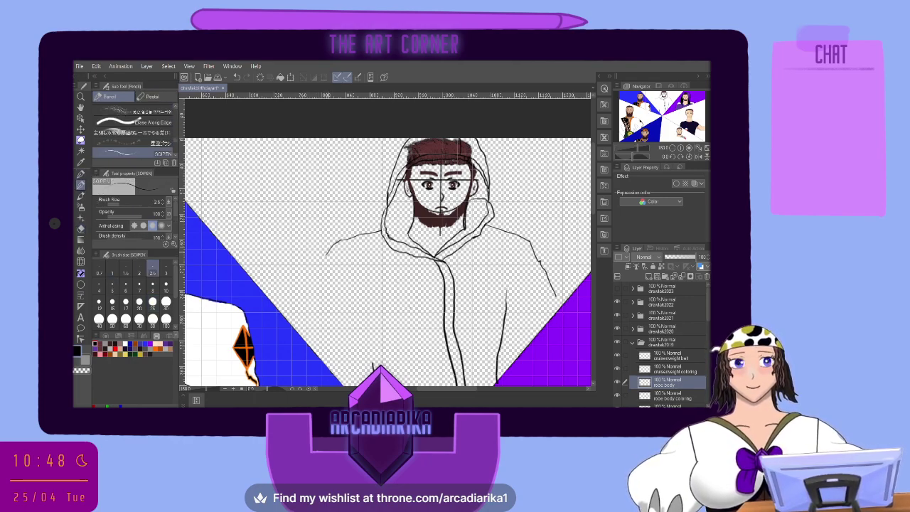
mouse_move(328, 251)
mouse_down()
mouse_move(309, 314)
mouse_move(331, 339)
mouse_move(398, 333)
mouse_move(494, 303)
mouse_up()
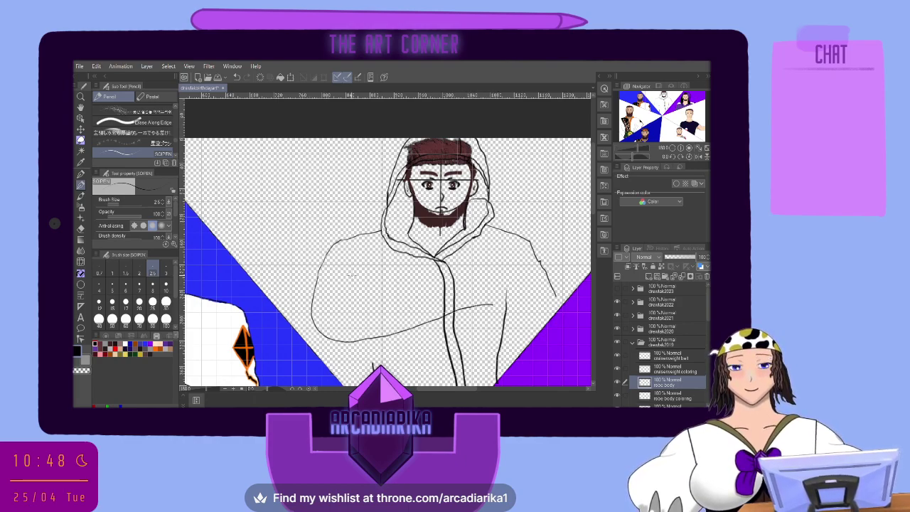
drag(355, 282, 357, 291)
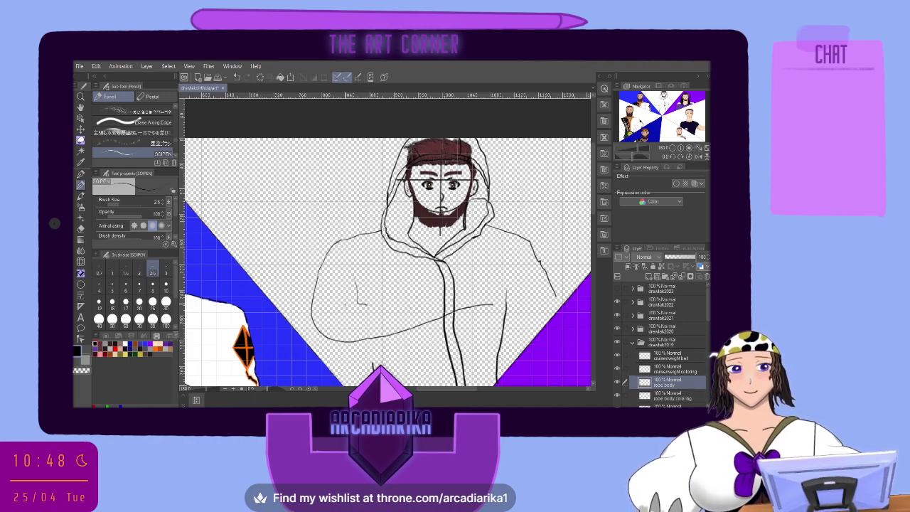
drag(348, 305, 474, 285)
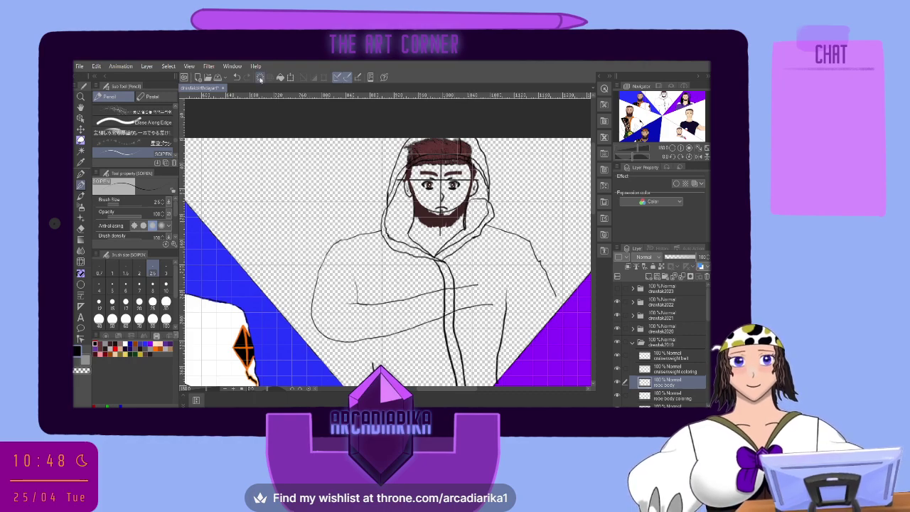
click(238, 77)
click(246, 78)
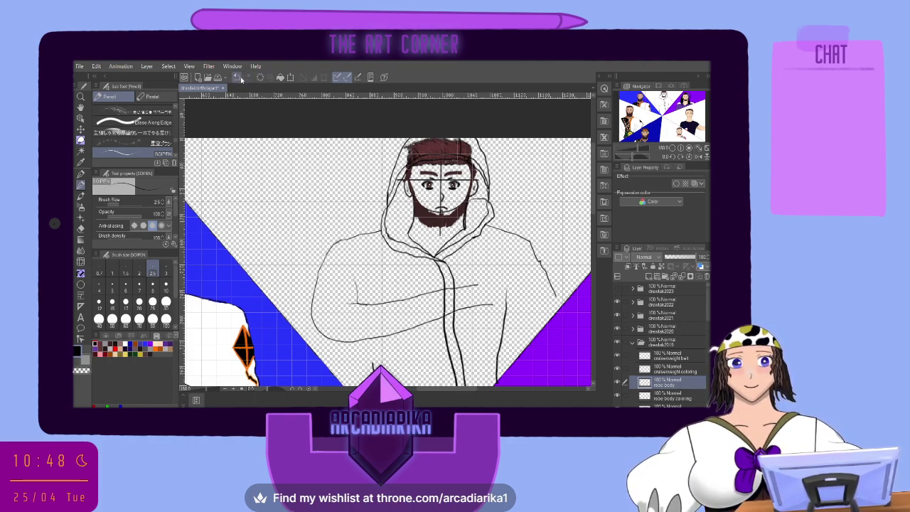
click(238, 78)
click(237, 78)
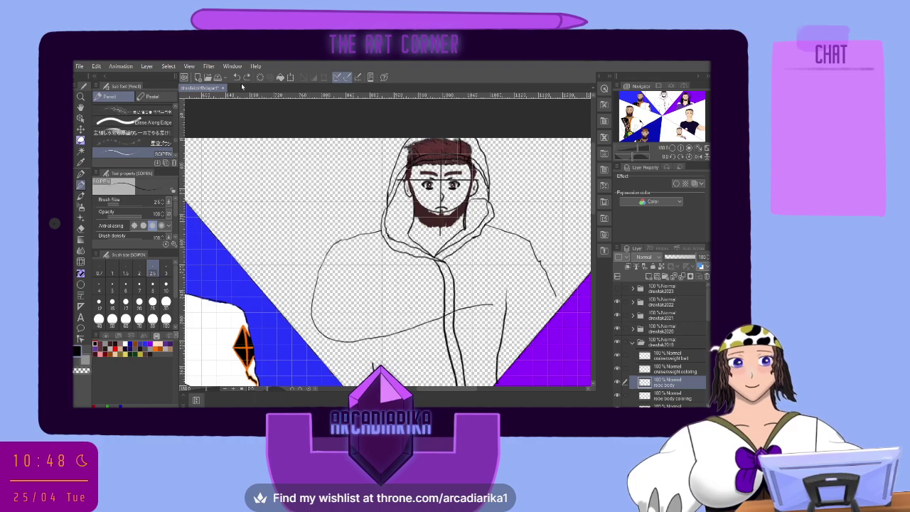
click(237, 78)
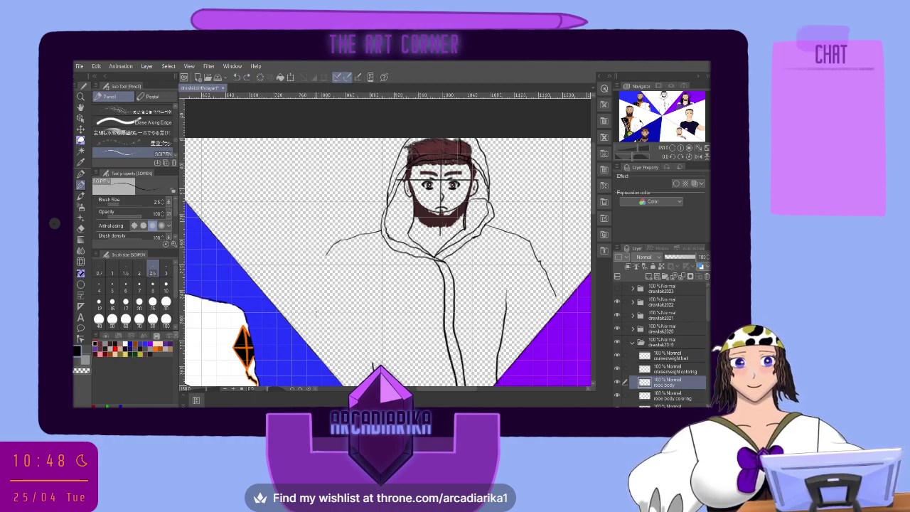
Sketch the bent sleeve from the shoulder round the elbow and across the chest with the SOIPEN pencil, erasing and redrawing its cuff end
drag(316, 317, 334, 248)
mouse_move(315, 313)
mouse_down()
mouse_move(321, 328)
mouse_move(445, 347)
mouse_move(482, 320)
mouse_move(504, 286)
mouse_up()
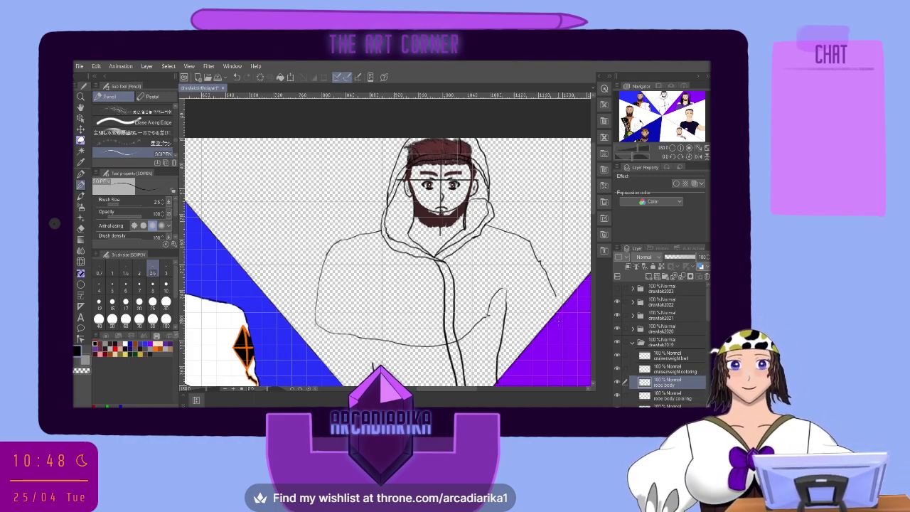
click(81, 229)
mouse_move(483, 298)
mouse_down()
mouse_move(488, 313)
mouse_move(493, 263)
mouse_up()
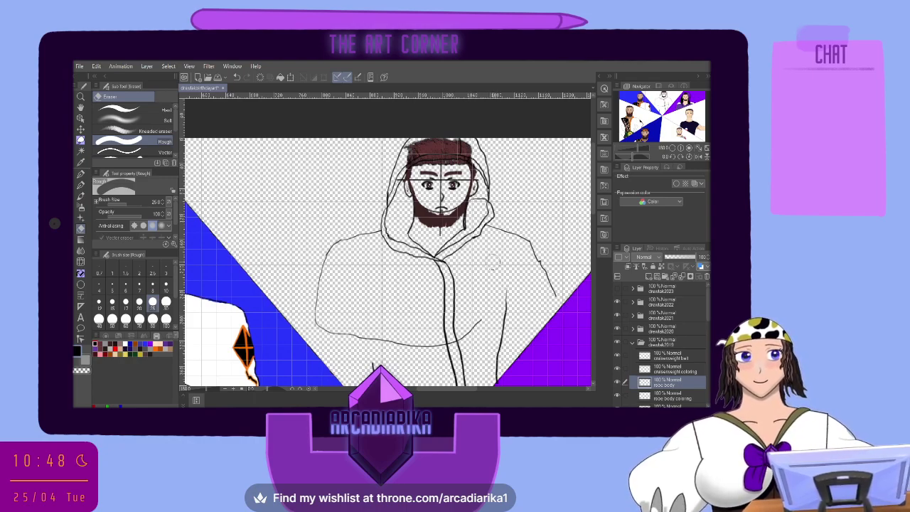
click(81, 184)
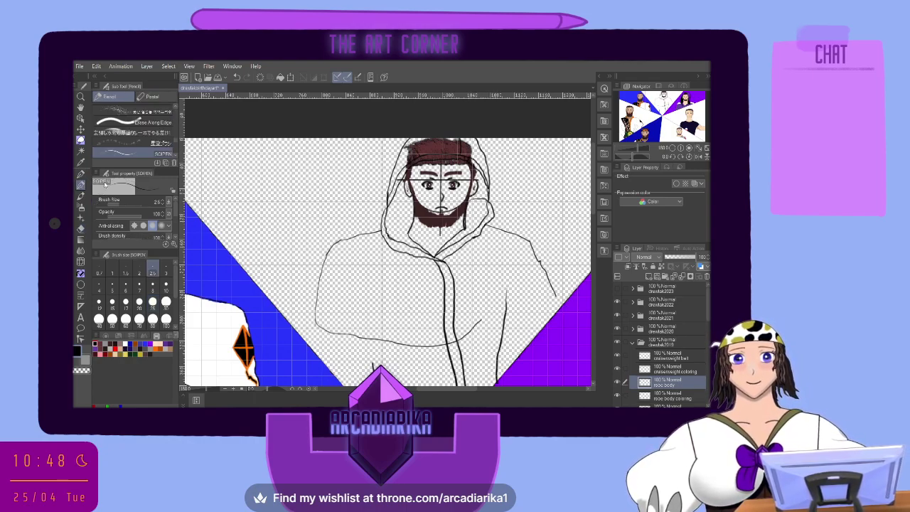
drag(480, 317, 490, 291)
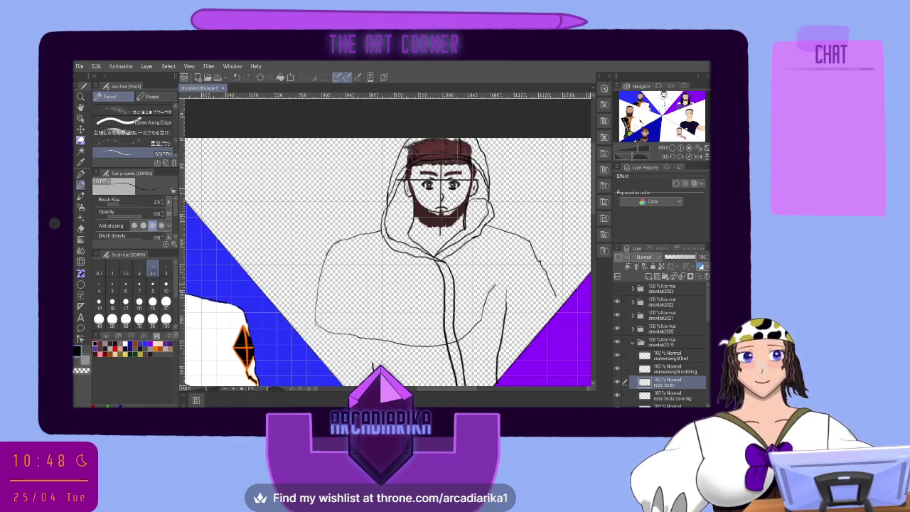
Sketch the front forearm's upper edge and cuff details, and outline the opposite sleeve down to its forearm passing underneath
mouse_move(501, 275)
mouse_down()
mouse_move(470, 284)
mouse_move(348, 292)
mouse_move(369, 291)
mouse_up()
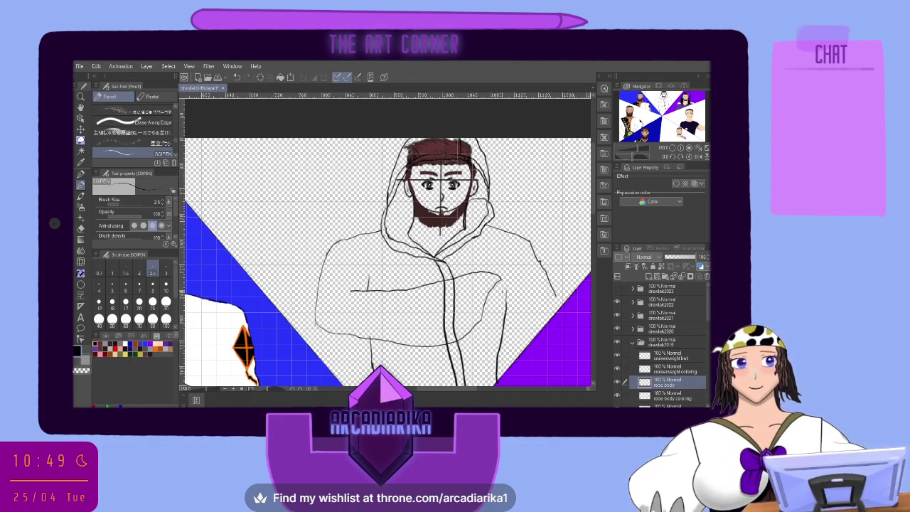
drag(507, 277, 505, 305)
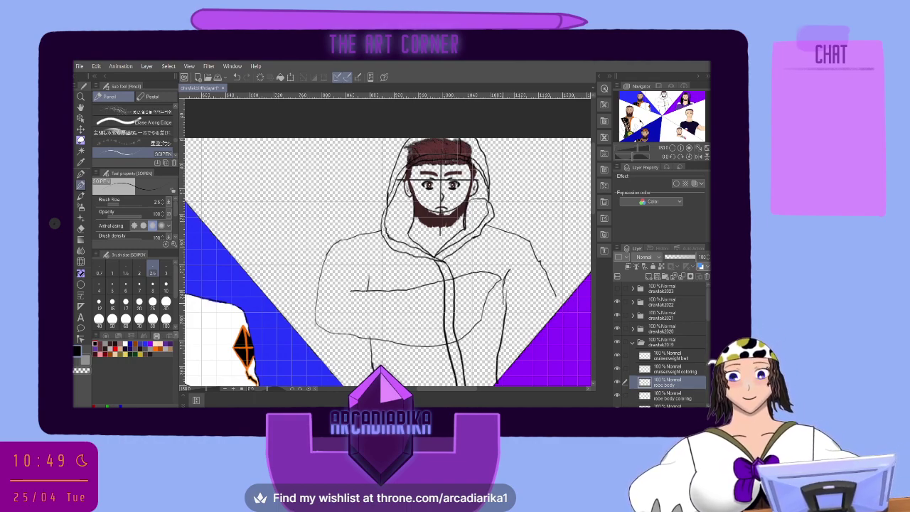
drag(506, 313, 467, 330)
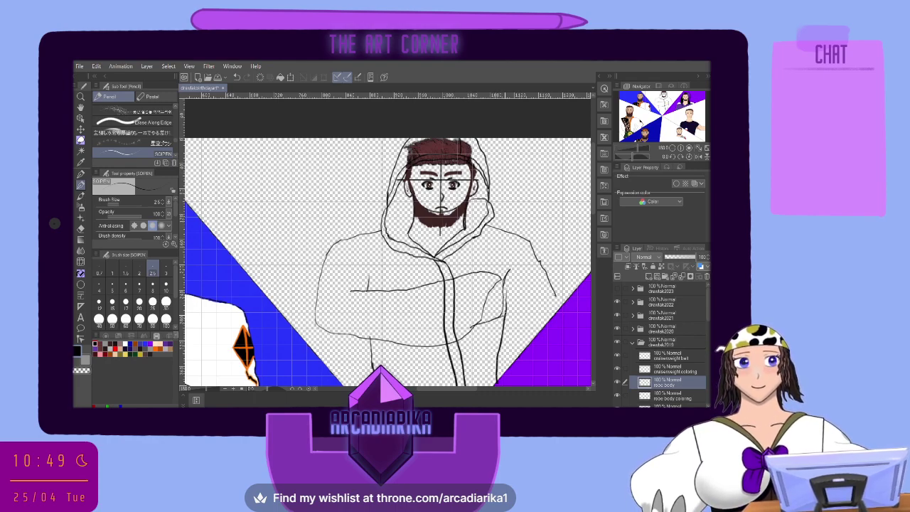
mouse_move(503, 320)
mouse_down()
mouse_move(553, 297)
mouse_move(550, 326)
mouse_up()
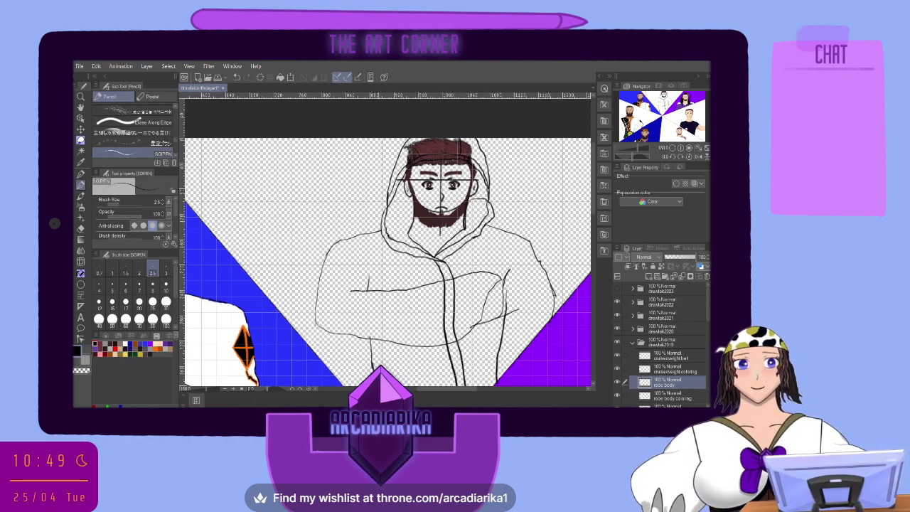
mouse_move(516, 354)
mouse_down()
mouse_move(469, 364)
mouse_move(400, 345)
mouse_up()
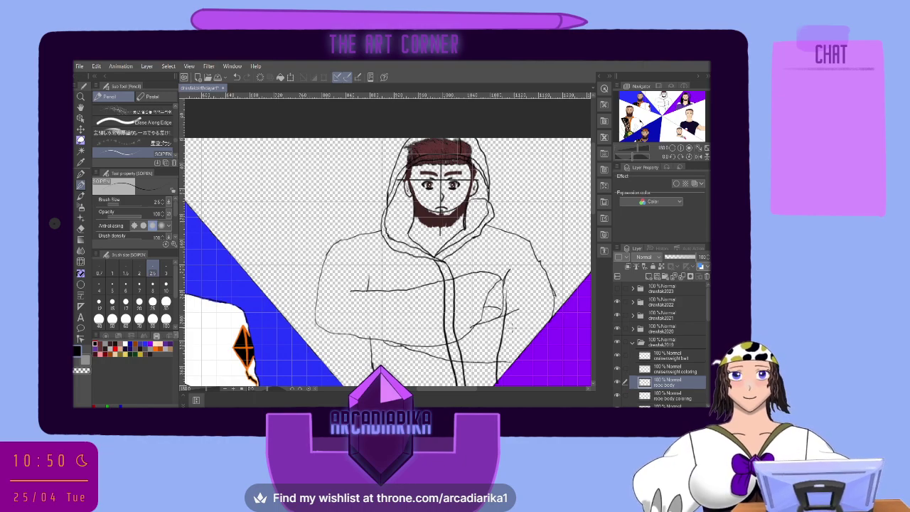
Erase the overlapping lines below the front forearm with the Rough eraser at size 25, and redraw its underside with the SOIPEN pencil
scroll(483, 259, up, 5)
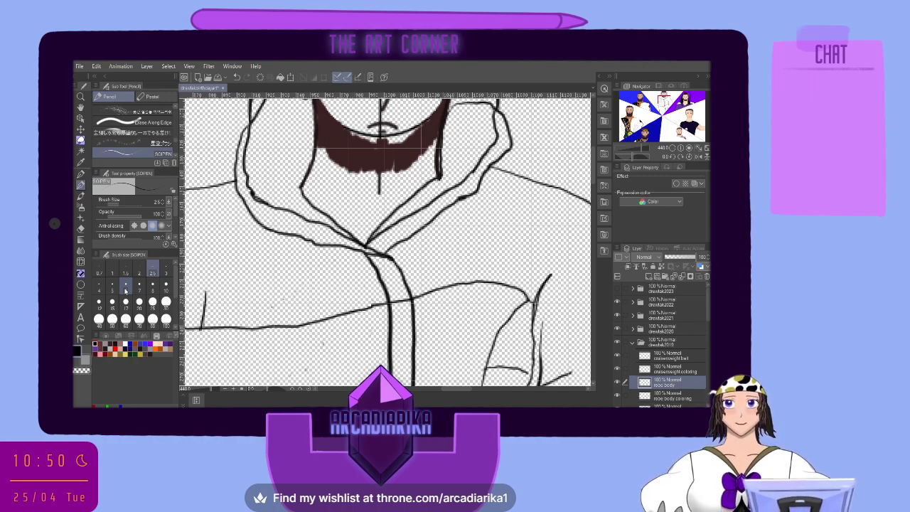
key(e)
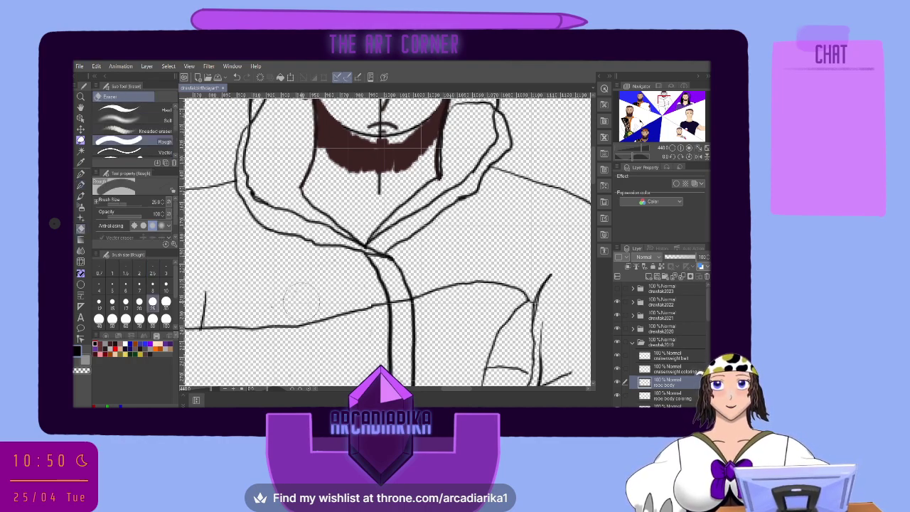
scroll(305, 284, down, 2)
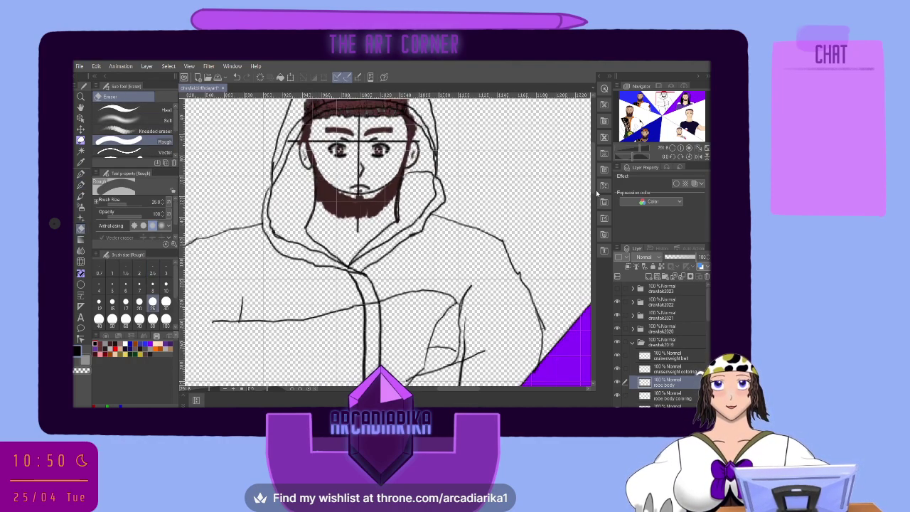
scroll(453, 302, down, 3)
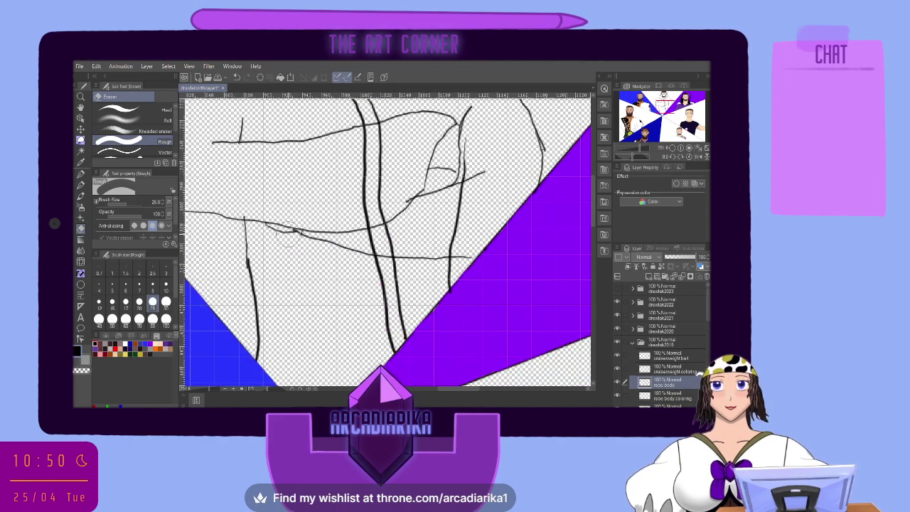
mouse_move(293, 233)
mouse_down()
mouse_move(275, 228)
mouse_move(302, 238)
mouse_up()
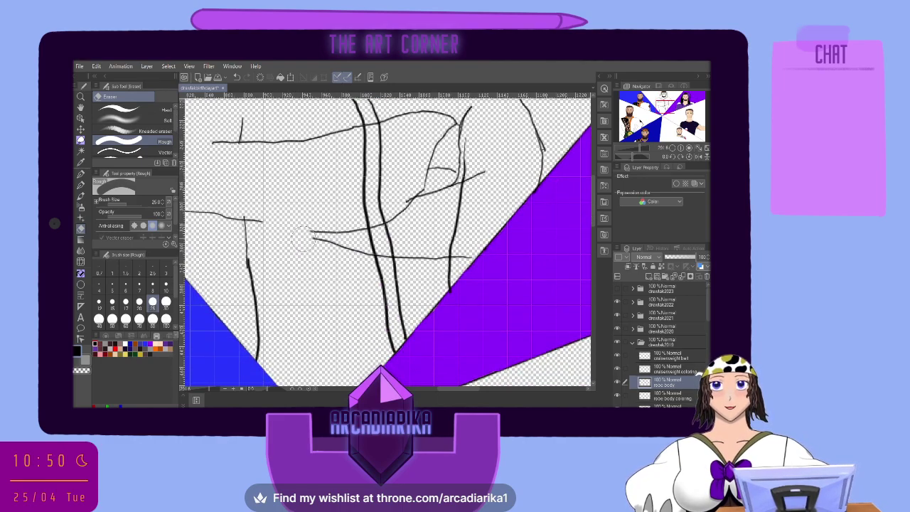
click(81, 175)
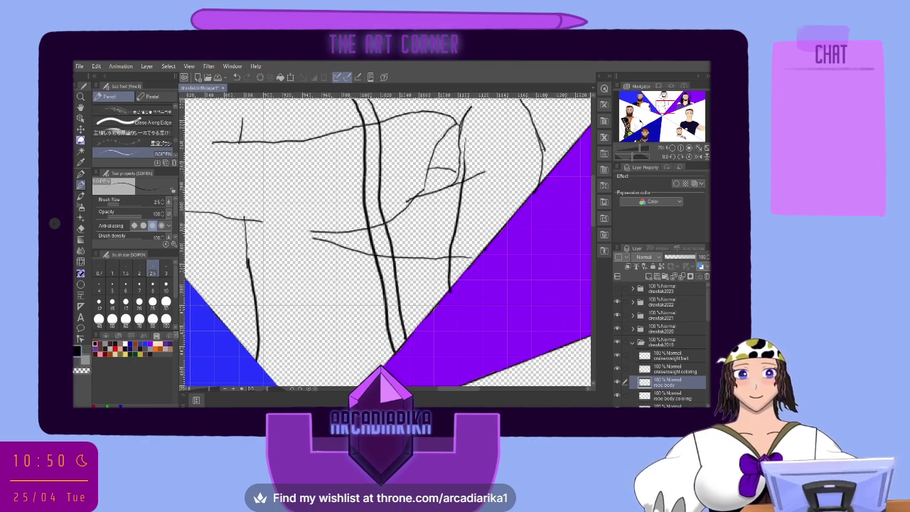
drag(260, 221, 319, 231)
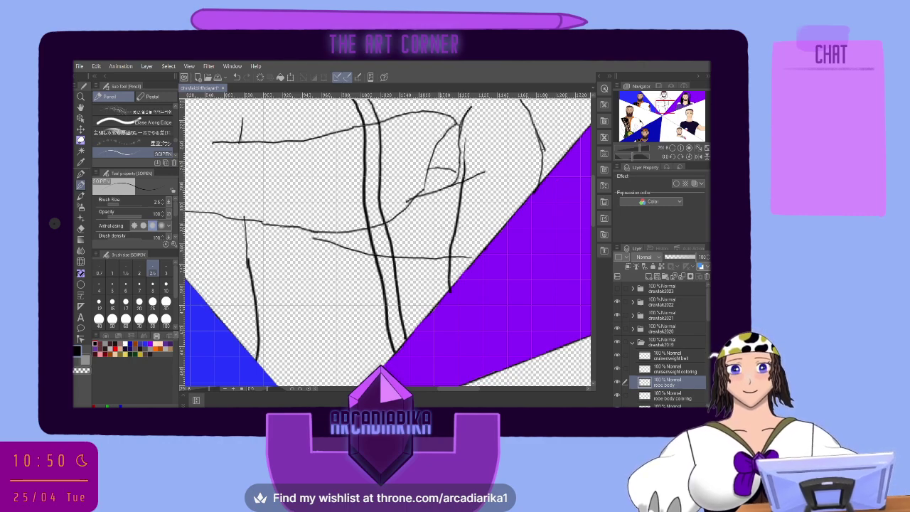
Join the rear forearm's lower edge to the front forearm's underside, and add a rounded hand outline above the front forearm near the elbow
click(80, 228)
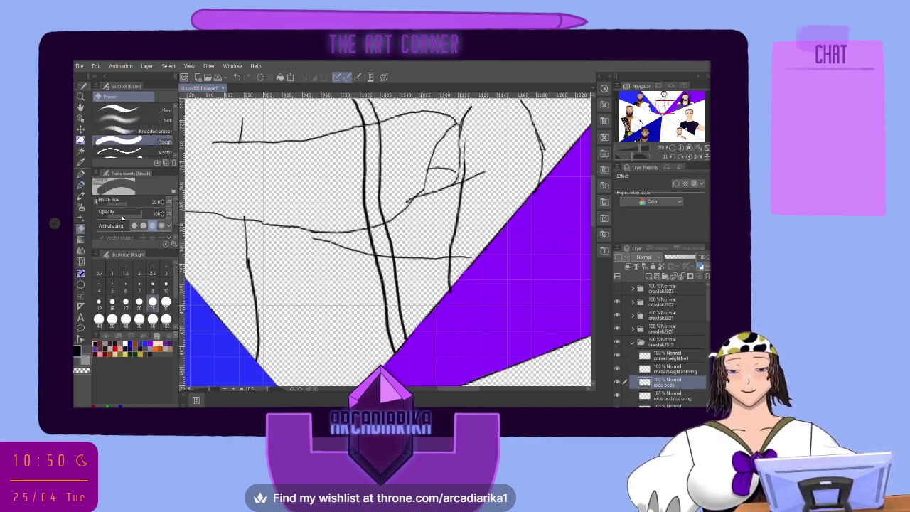
mouse_move(461, 142)
mouse_down()
mouse_move(441, 169)
mouse_move(453, 174)
mouse_up()
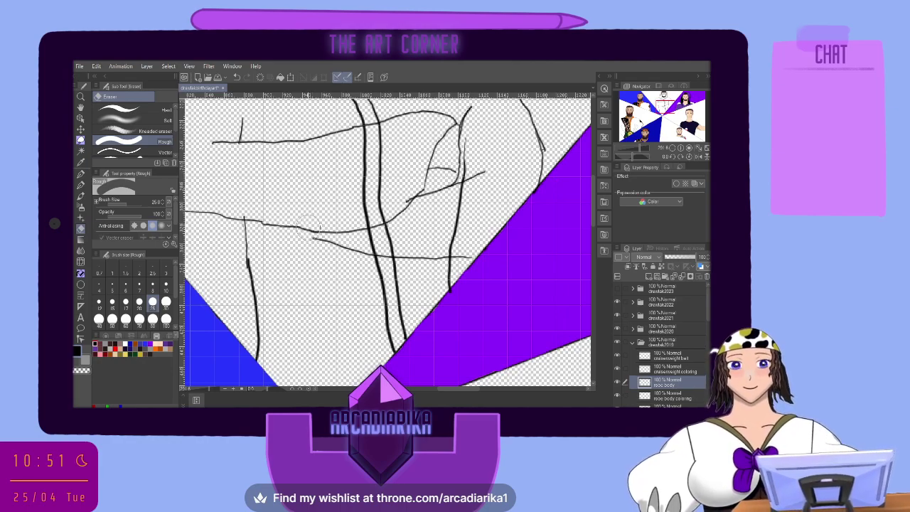
click(81, 173)
click(81, 185)
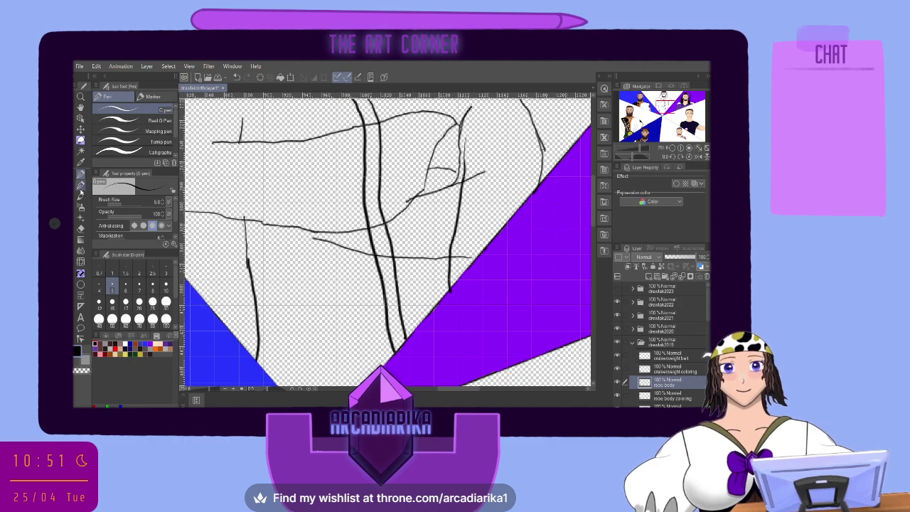
drag(297, 229, 321, 242)
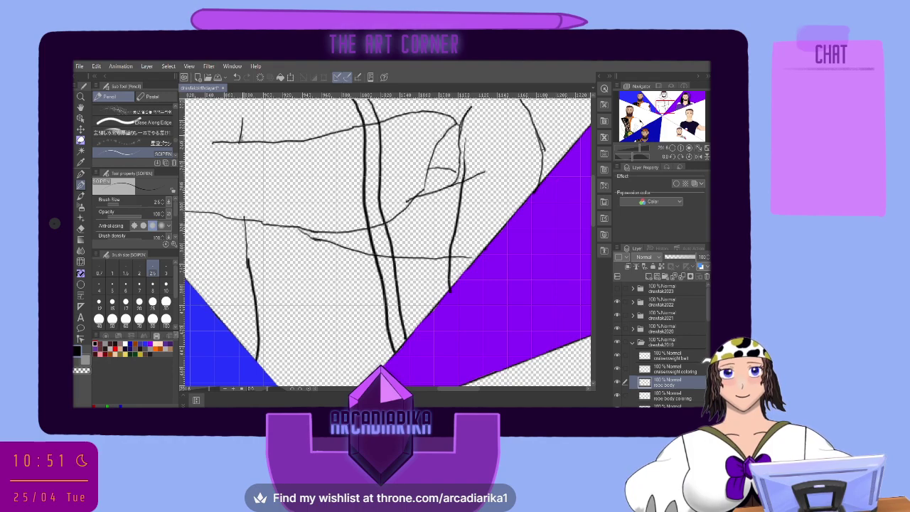
mouse_move(248, 118)
mouse_down()
mouse_move(243, 125)
mouse_move(274, 115)
mouse_move(310, 139)
mouse_up()
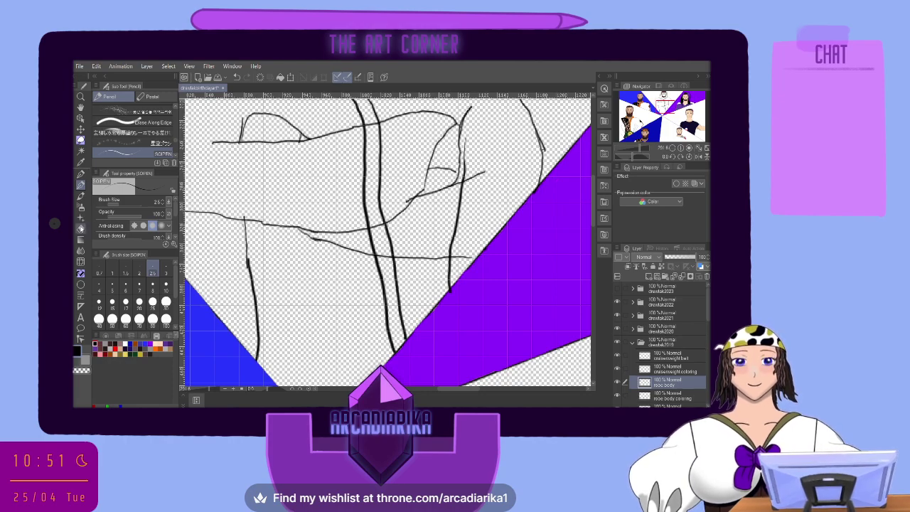
Erase the stray lines around the front cuff, and the torso and robe opening lines crossing the rear forearm, with the Rough eraser
click(81, 228)
mouse_move(451, 169)
mouse_down()
mouse_move(441, 171)
mouse_move(471, 110)
mouse_move(467, 156)
mouse_up()
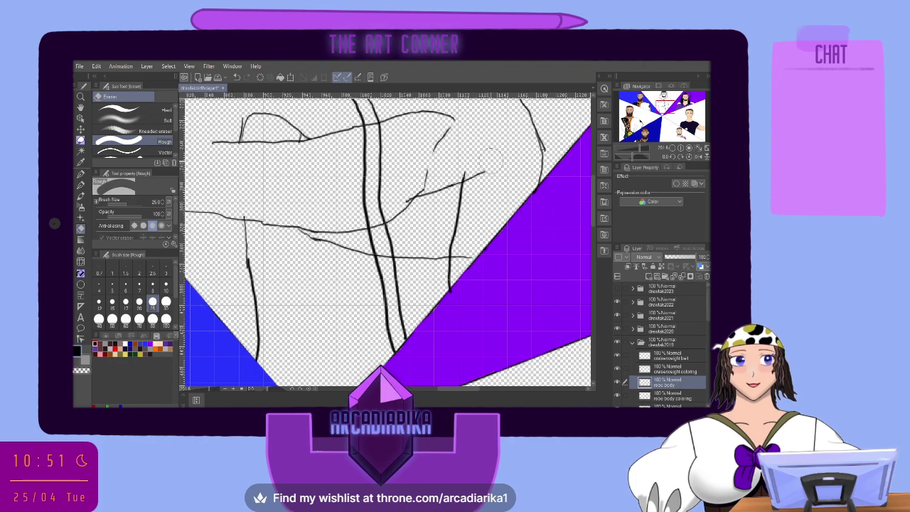
mouse_move(457, 203)
mouse_down()
mouse_move(451, 251)
mouse_move(447, 226)
mouse_up()
mouse_move(395, 217)
mouse_down()
mouse_move(384, 241)
mouse_move(392, 238)
mouse_move(377, 244)
mouse_up()
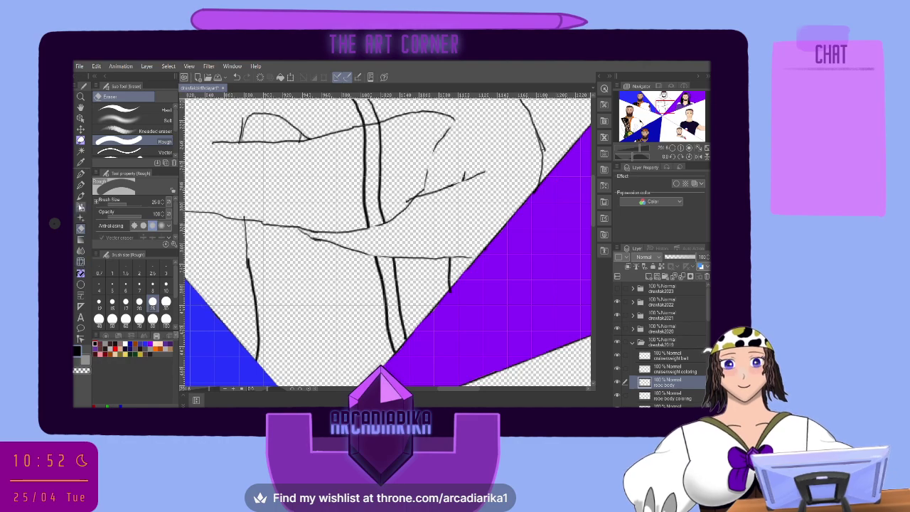
Ink the front sleeve's cuff edge with the G-pen at size 5, and add curved lines beside it for the hand
click(80, 174)
drag(368, 231, 397, 215)
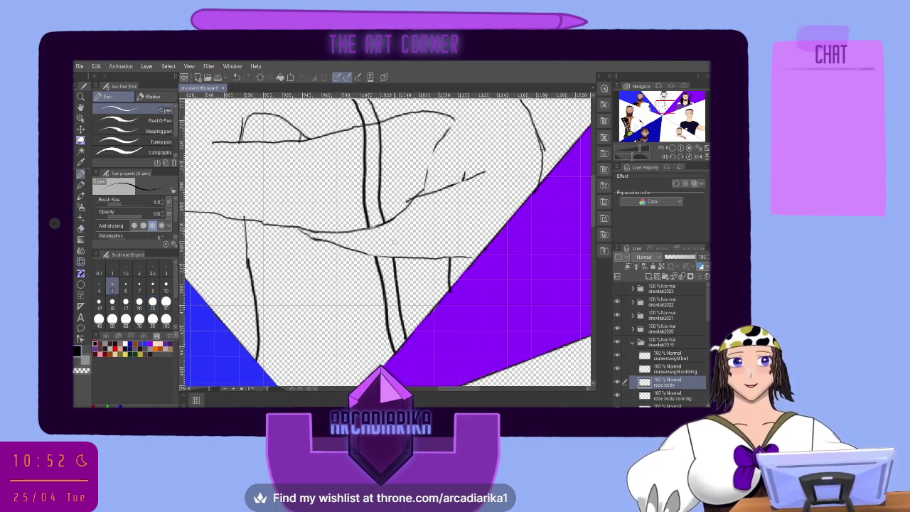
drag(456, 119, 423, 190)
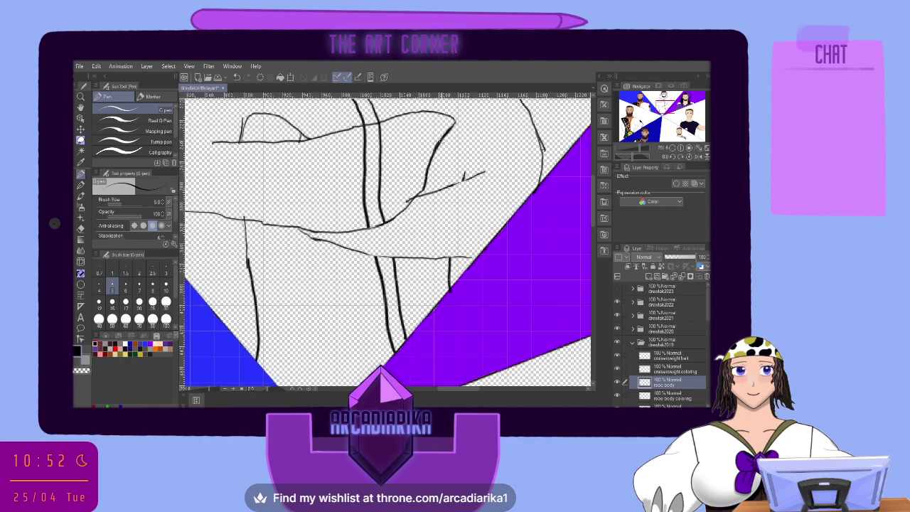
mouse_move(440, 139)
mouse_down()
mouse_move(467, 166)
mouse_move(463, 183)
mouse_up()
drag(474, 125, 470, 169)
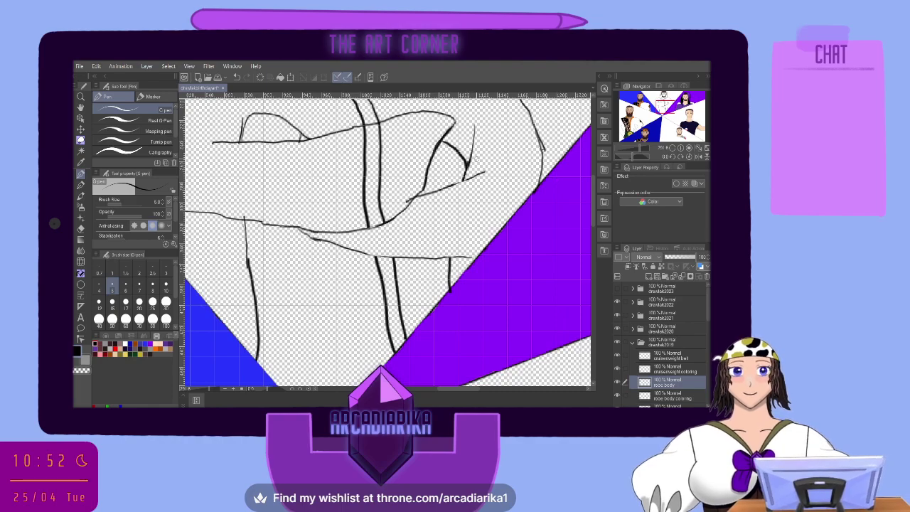
scroll(455, 120, down, 3)
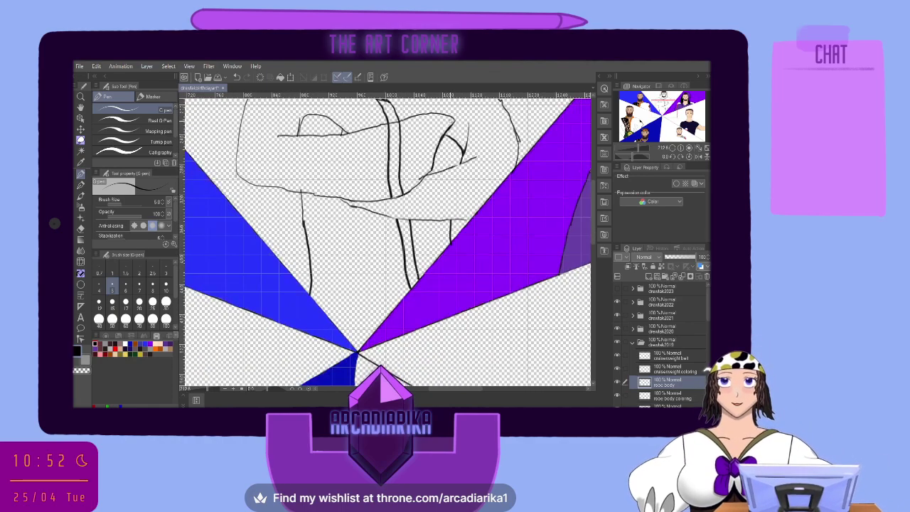
Erase the robe opening lines crossing the front forearm with the Rough eraser, and touch up the rear forearm's lower edge with the SOIPEN pencil
scroll(434, 152, up, 3)
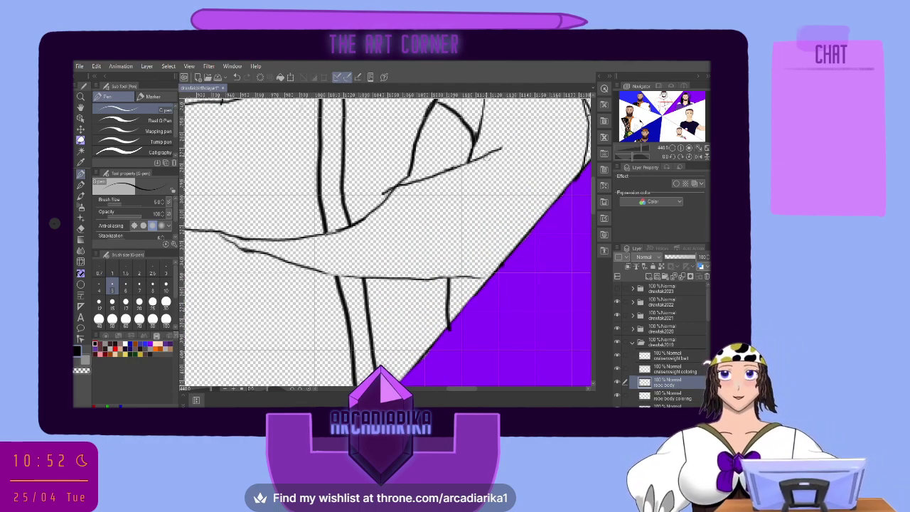
scroll(460, 234, down, 5)
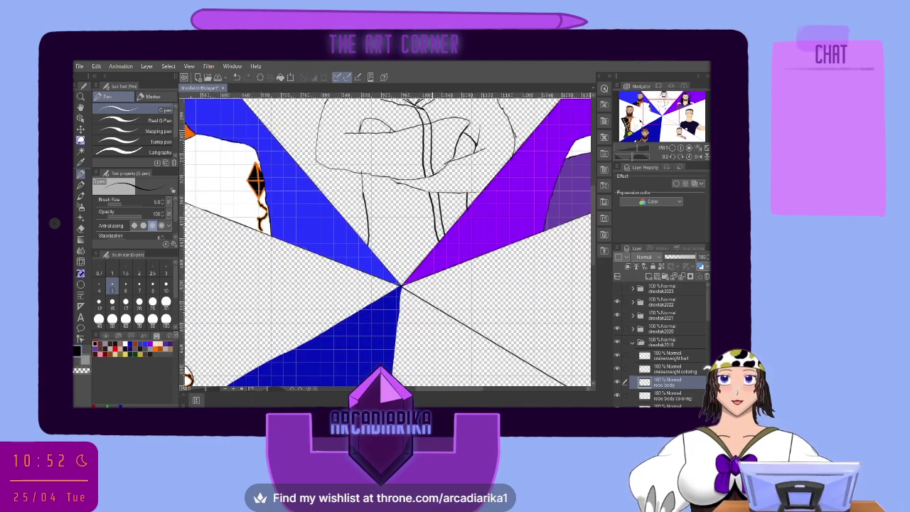
scroll(420, 116, up, 2)
scroll(427, 121, up, 1)
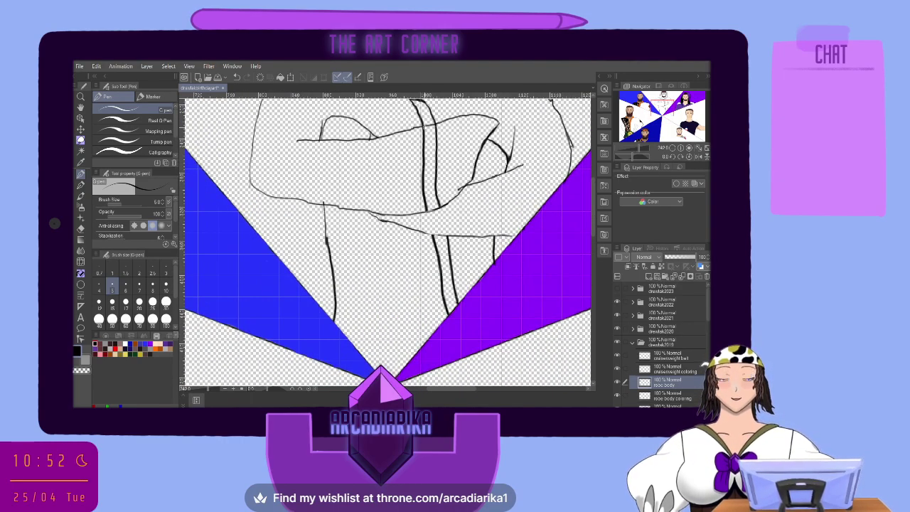
scroll(426, 121, up, 3)
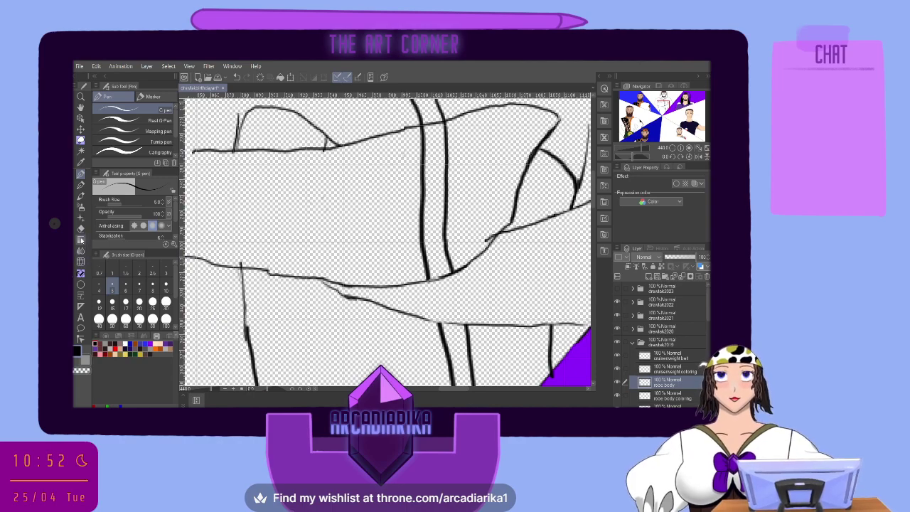
click(80, 229)
mouse_move(425, 164)
mouse_down()
mouse_move(448, 149)
mouse_move(426, 159)
mouse_move(430, 142)
mouse_move(456, 140)
mouse_move(416, 179)
mouse_move(427, 187)
mouse_move(420, 208)
mouse_move(430, 213)
mouse_move(429, 260)
mouse_move(450, 249)
mouse_up()
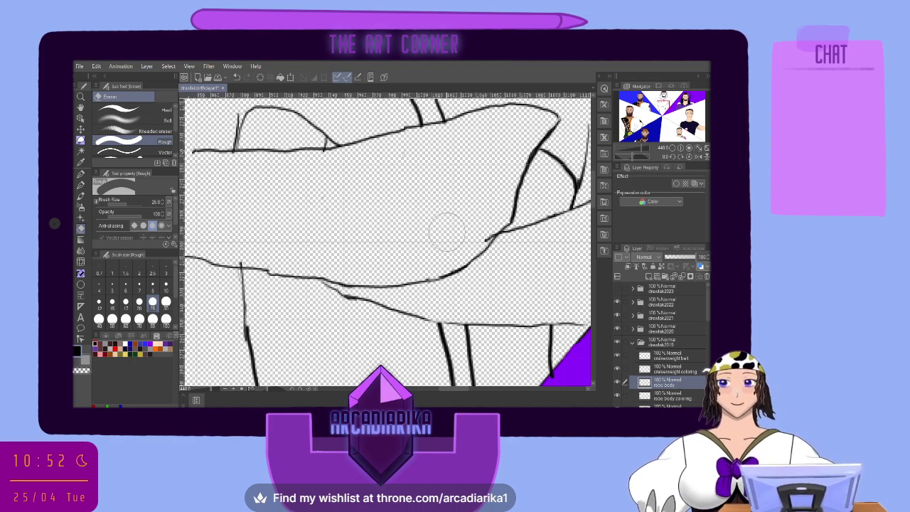
click(80, 184)
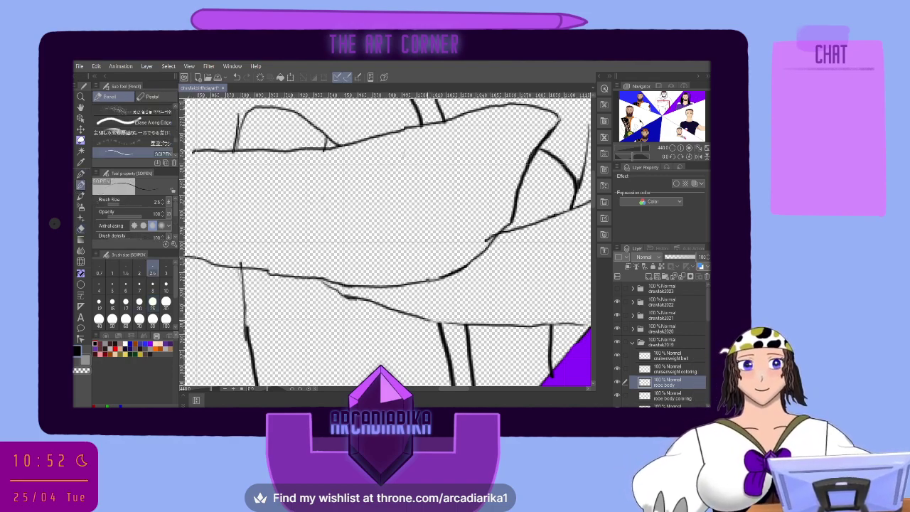
drag(429, 320, 456, 323)
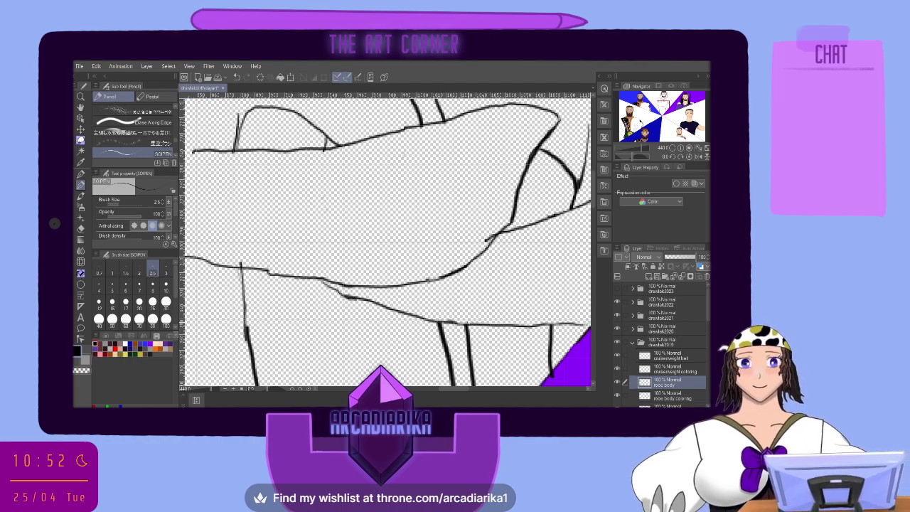
Sketch the belt's upper edge across the waist on the cruiserweight belt layer with the SOIPEN pencil, undoing a misplaced stroke
scroll(467, 301, down, 3)
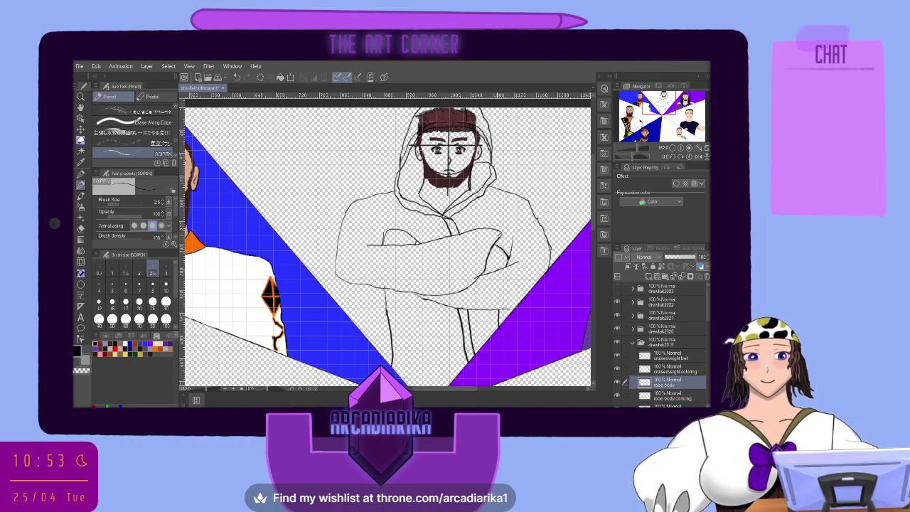
drag(488, 250, 480, 276)
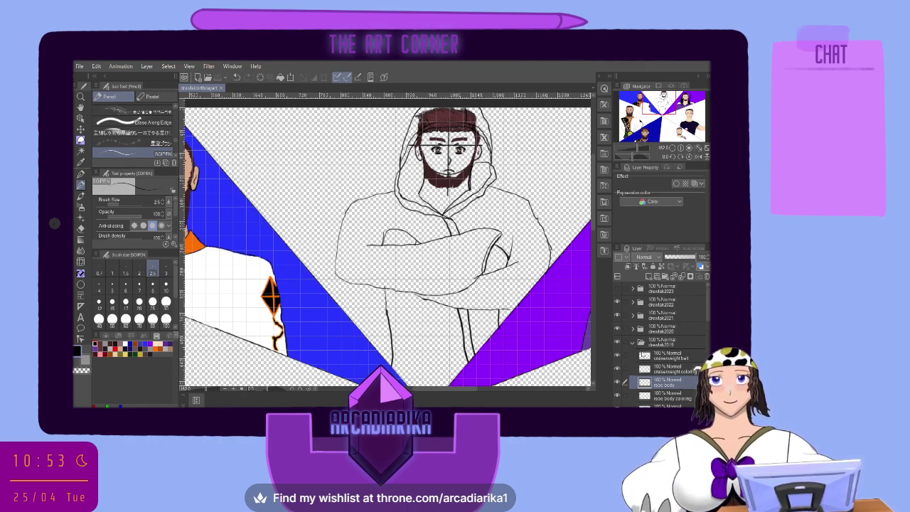
click(675, 353)
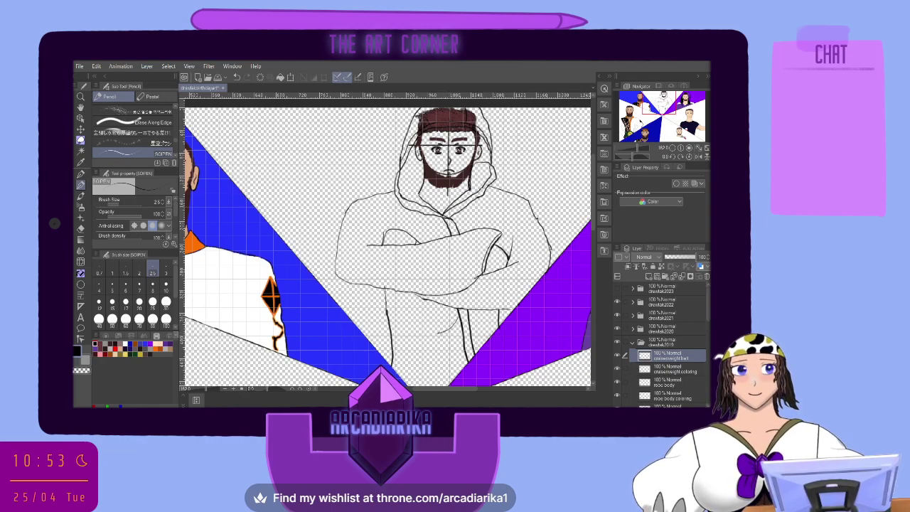
click(236, 78)
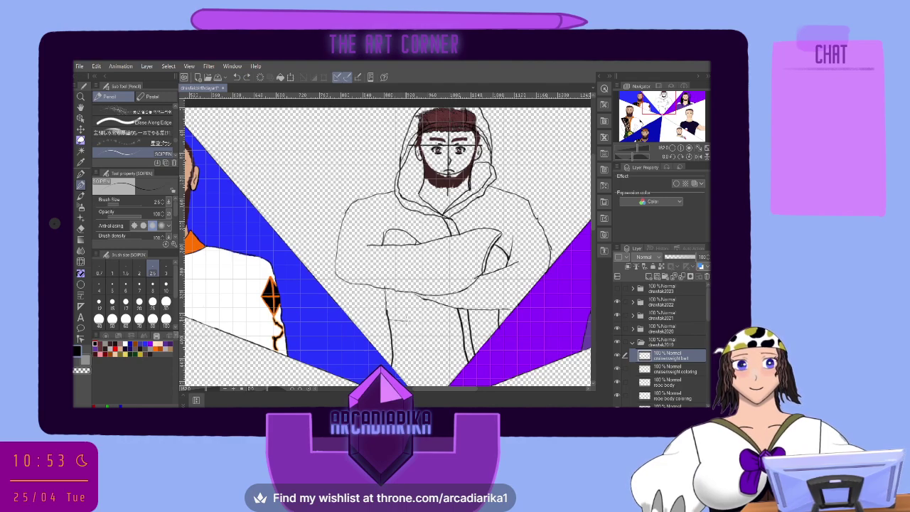
drag(429, 321, 504, 309)
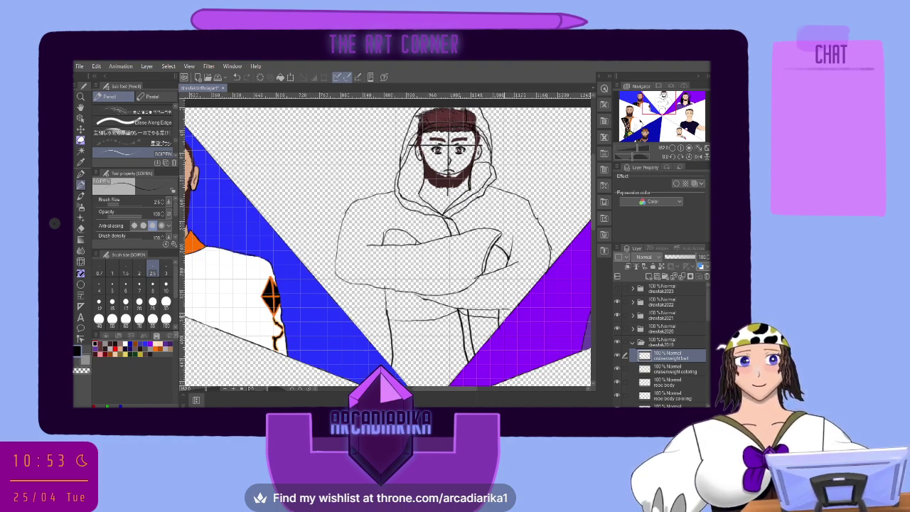
Erase and redraw the short torso side line below the rear forearm on the robe body layer with the Rough eraser and SOIPEN pencil
click(82, 227)
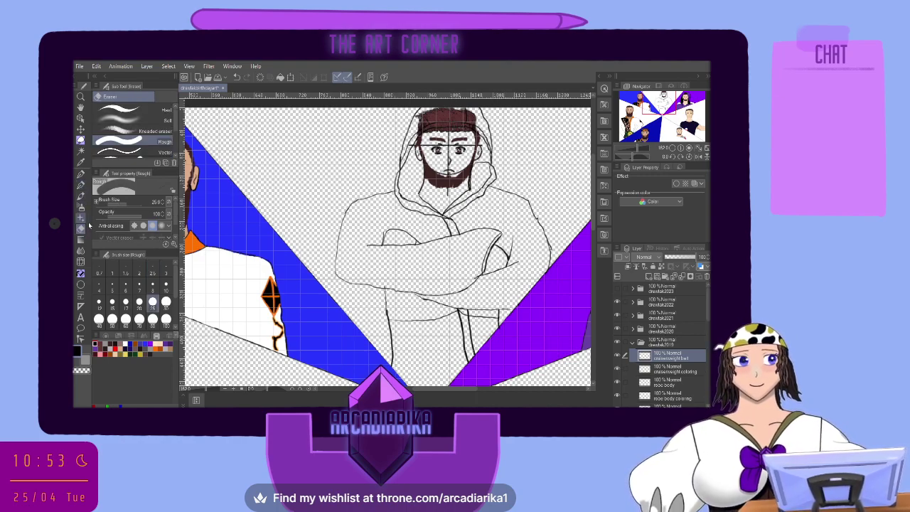
click(669, 380)
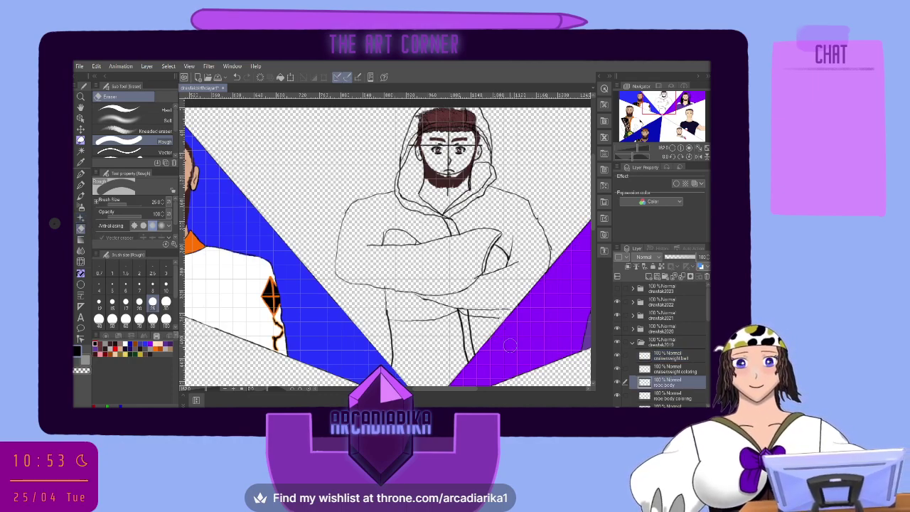
click(80, 183)
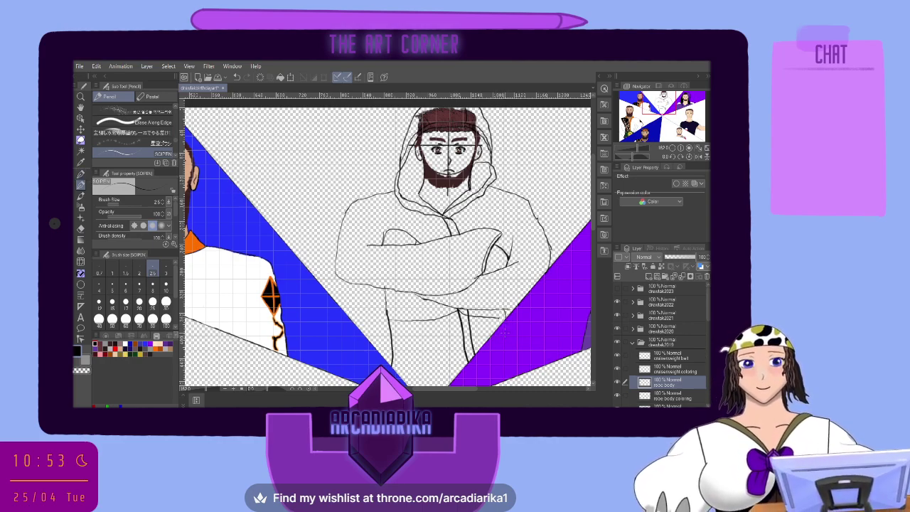
click(81, 229)
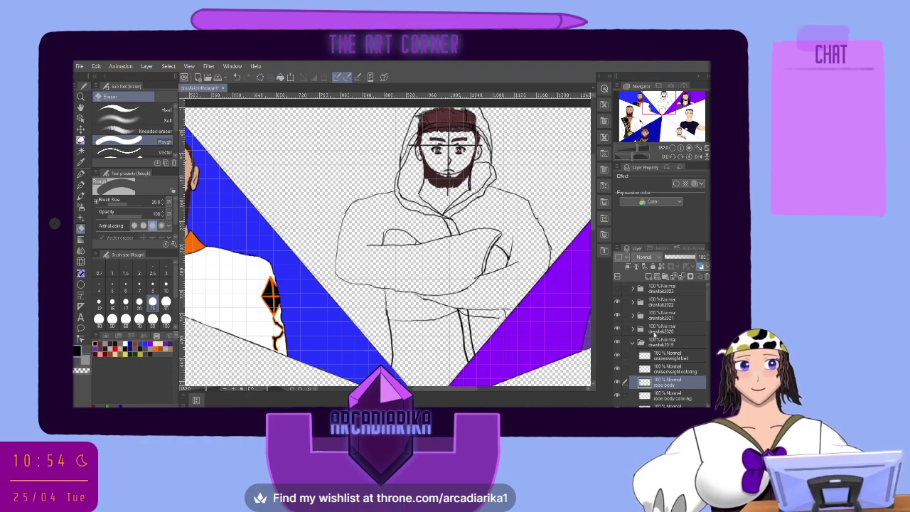
Extend the sketched belt edge toward the purple segment on the cruiserweight belt layer, and erase the whole belt sketch with the Rough eraser
click(664, 354)
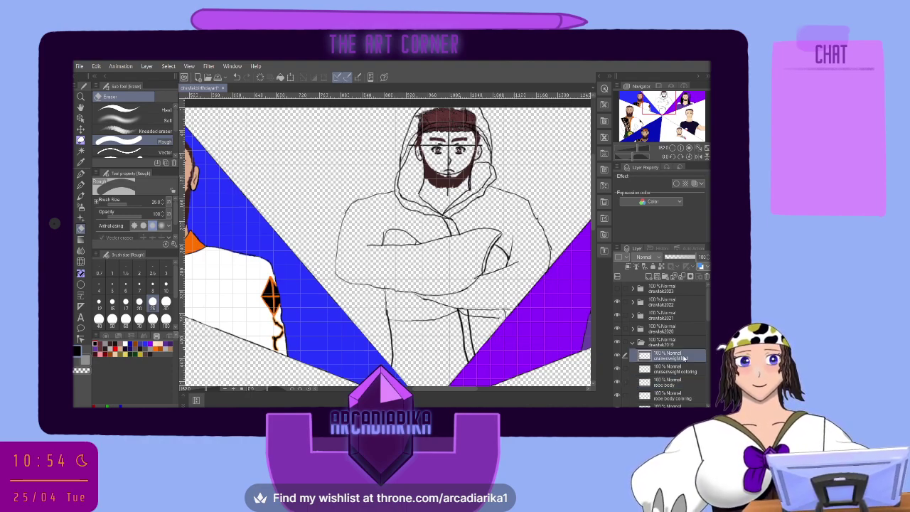
click(81, 174)
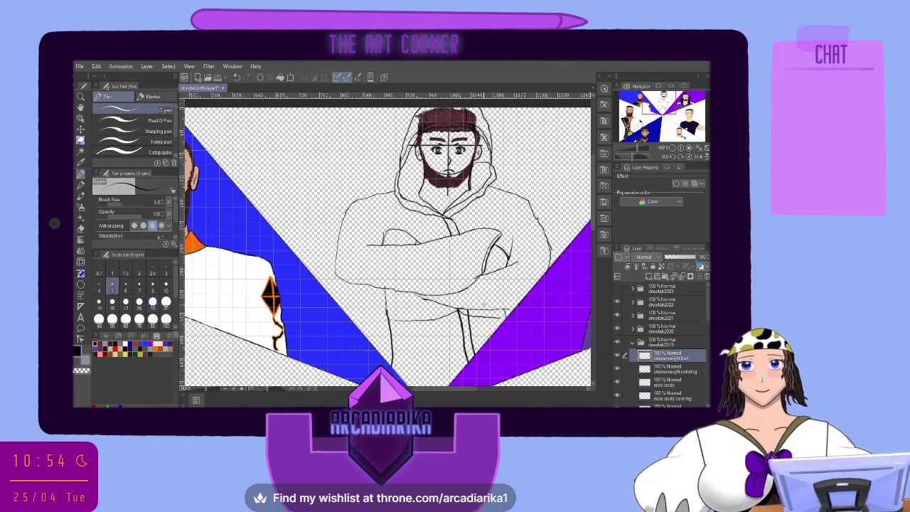
click(81, 184)
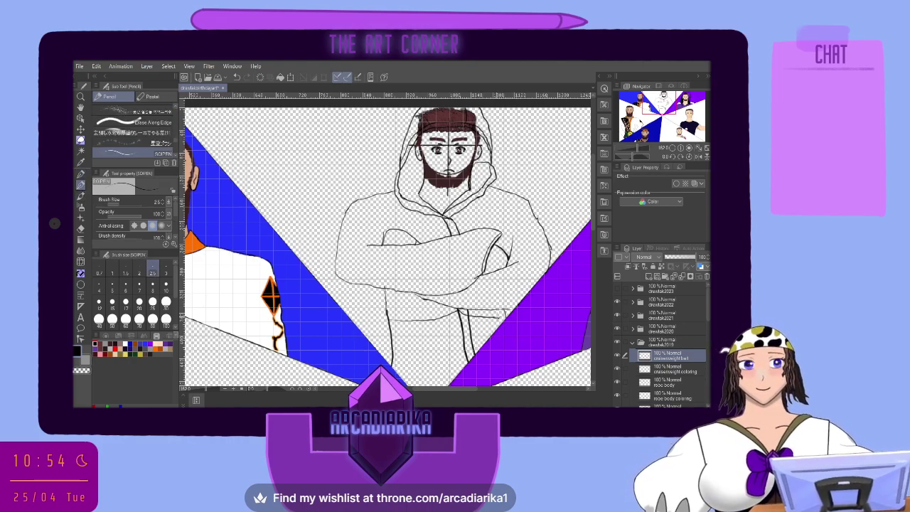
drag(493, 317, 504, 319)
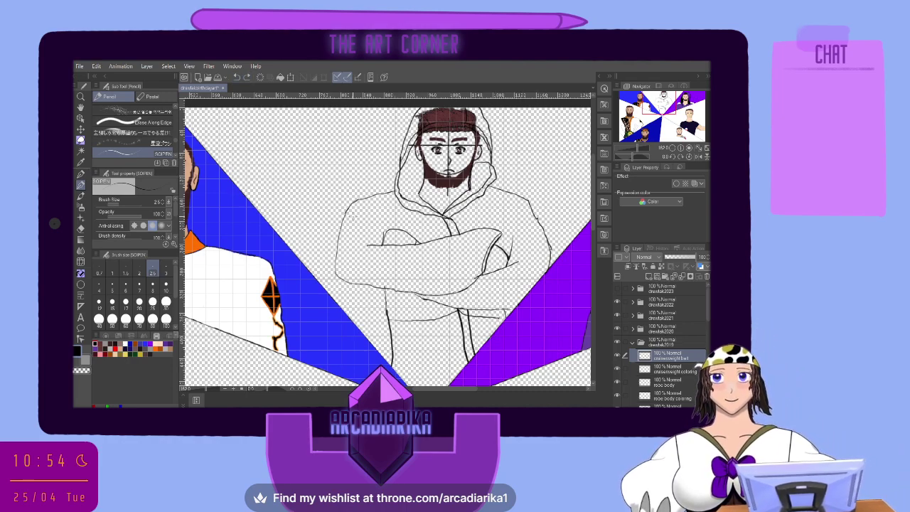
scroll(498, 316, up, 6)
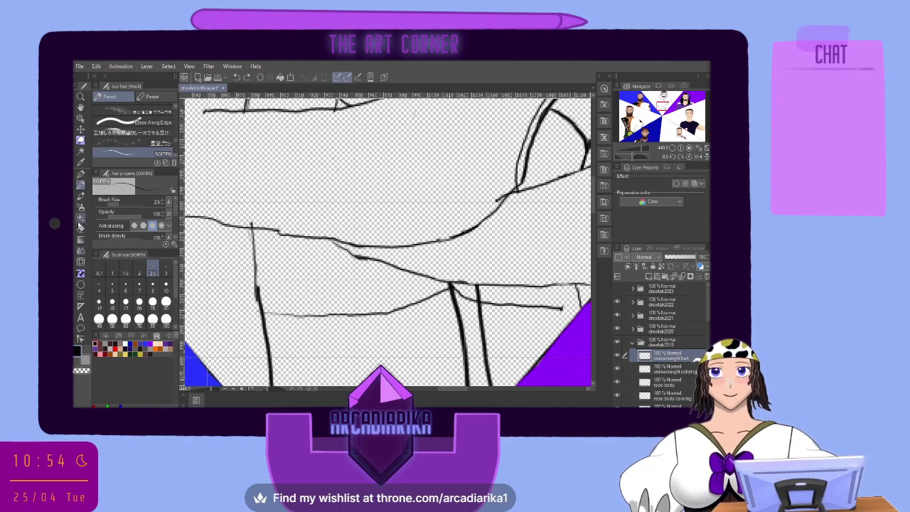
click(81, 228)
mouse_move(440, 308)
mouse_down()
mouse_move(556, 313)
mouse_move(545, 305)
mouse_move(283, 317)
mouse_up()
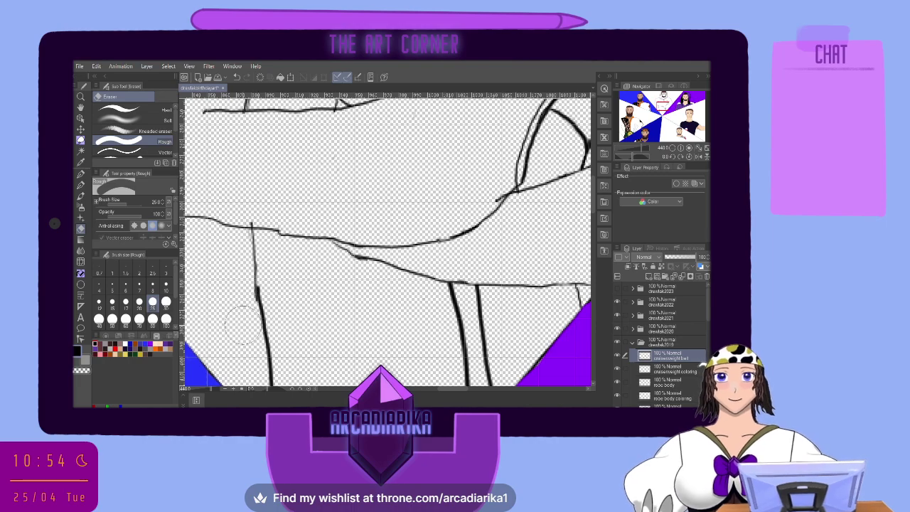
Try a short vertical G-pen stroke over the front forearm, undo it, and mark the belt's centre with a dot below the crossed arms
click(80, 183)
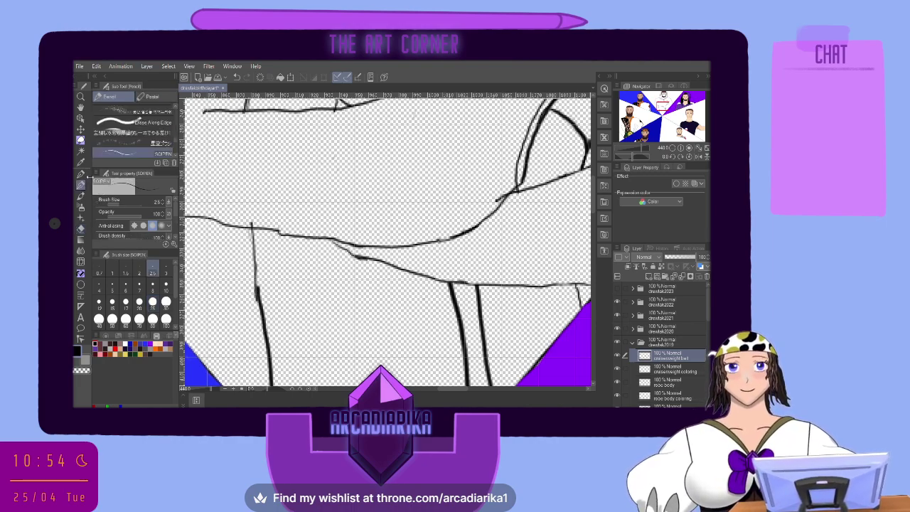
click(81, 172)
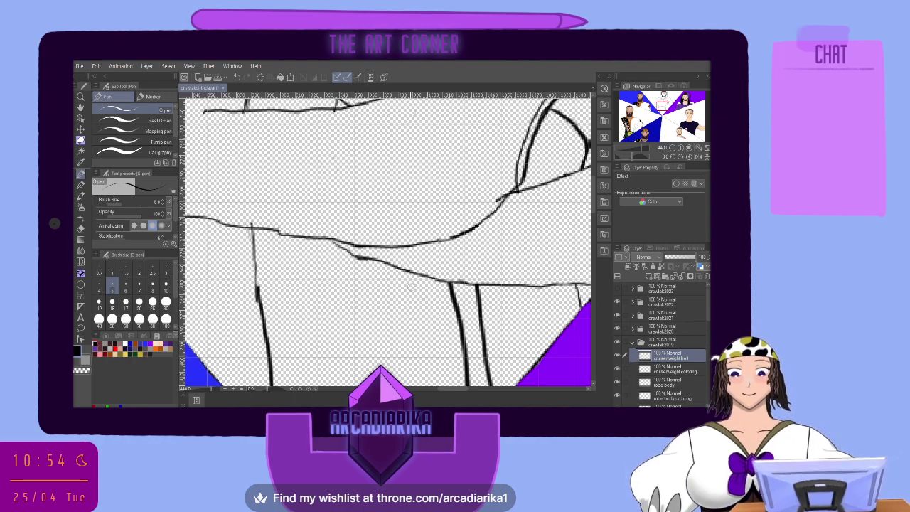
scroll(419, 281, down, 3)
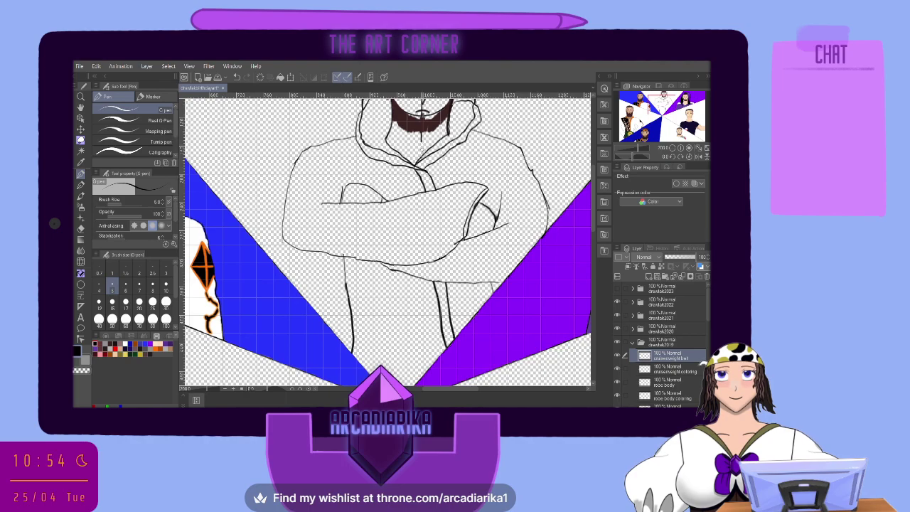
drag(422, 190, 420, 206)
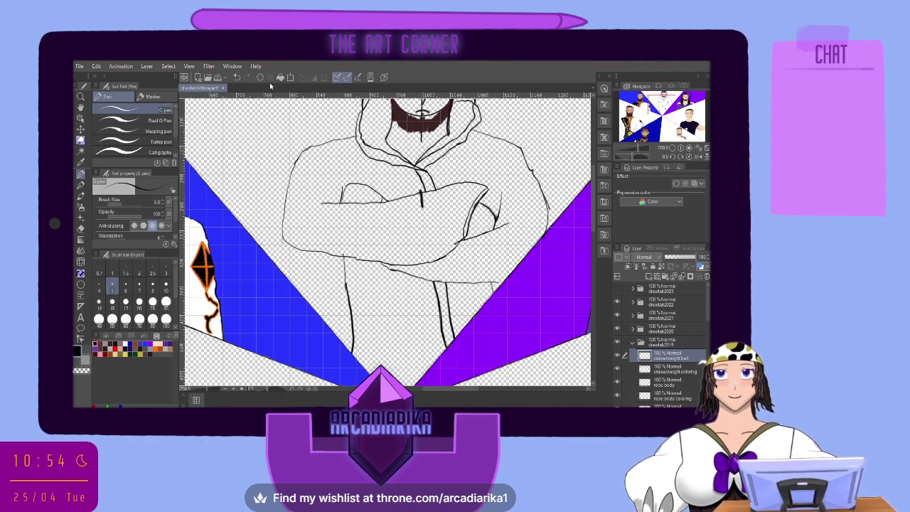
click(237, 77)
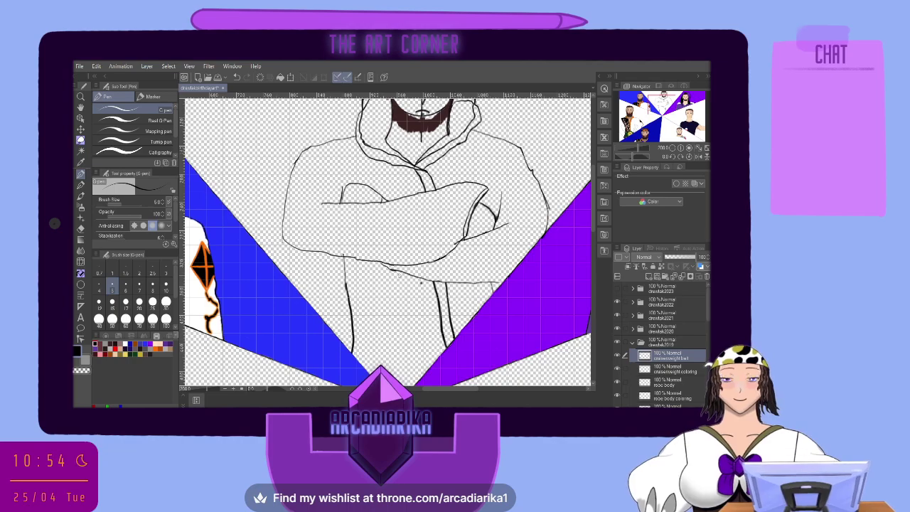
Ink the belt's upper edge from the torso side to the centre dot, and its curved lower edge across to the purple segment, with the G-pen
scroll(421, 282, up, 4)
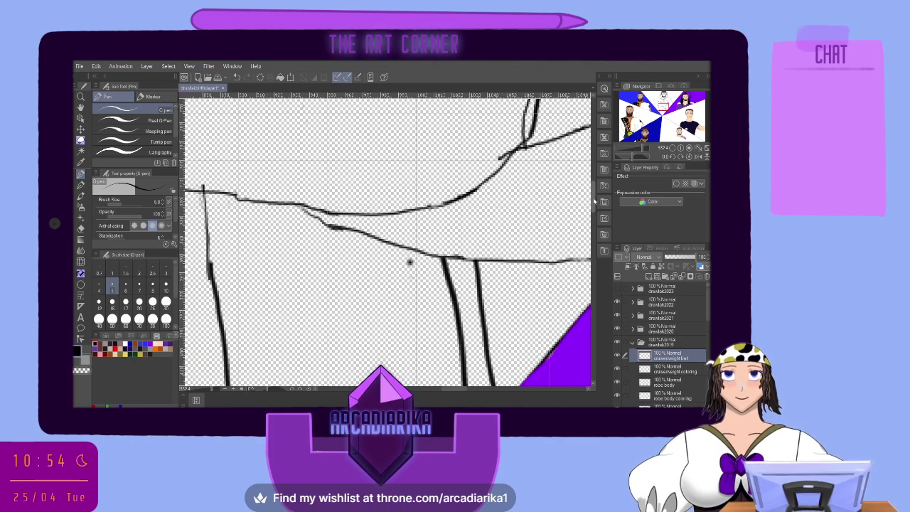
drag(594, 201, 594, 211)
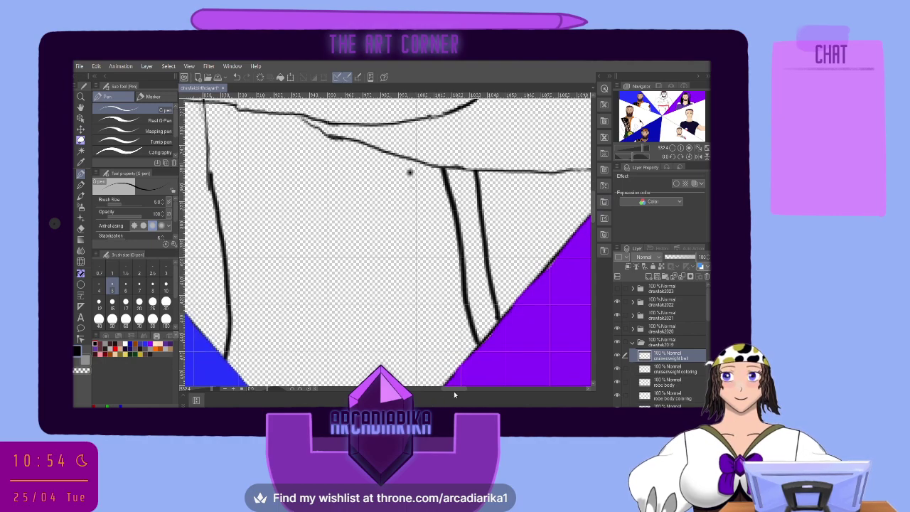
scroll(453, 391, right, 3)
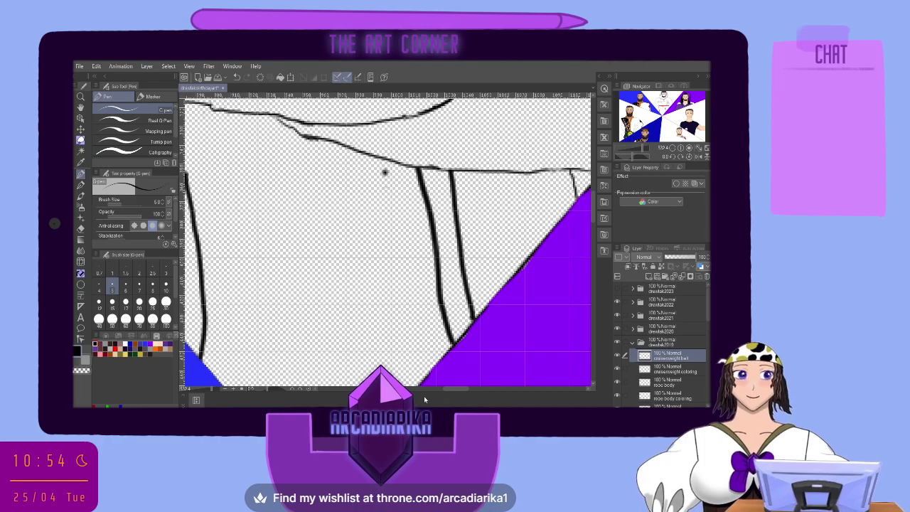
mouse_move(384, 182)
mouse_down()
mouse_move(366, 205)
mouse_move(330, 212)
mouse_move(238, 214)
mouse_move(188, 202)
mouse_up()
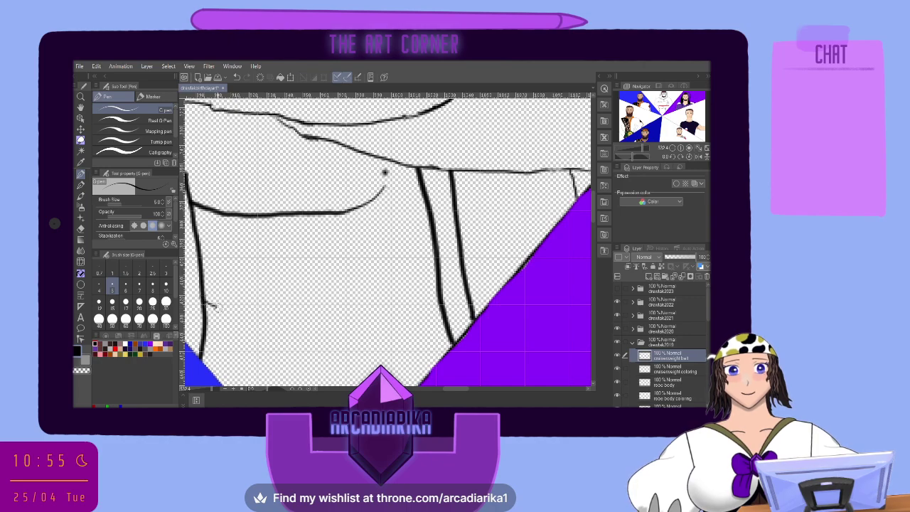
drag(211, 304, 260, 319)
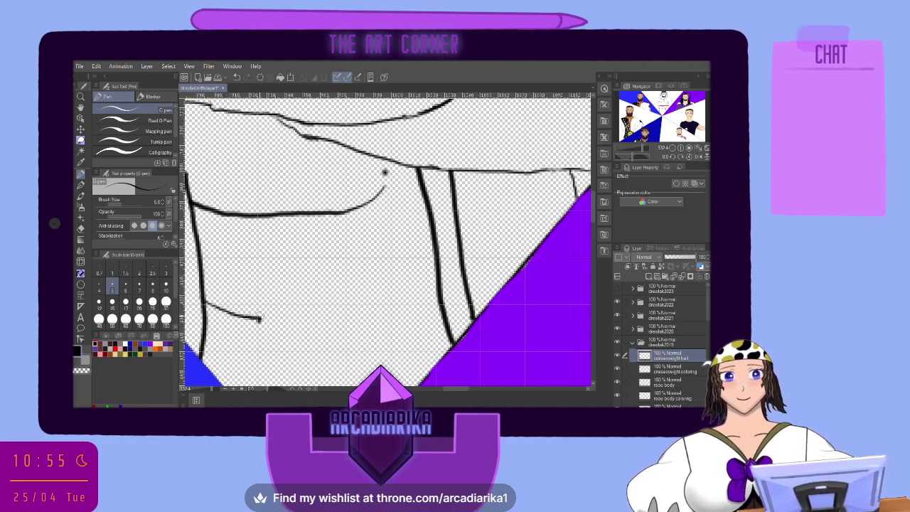
click(236, 78)
mouse_move(200, 301)
mouse_down()
mouse_move(363, 359)
mouse_move(434, 362)
mouse_move(443, 350)
mouse_up()
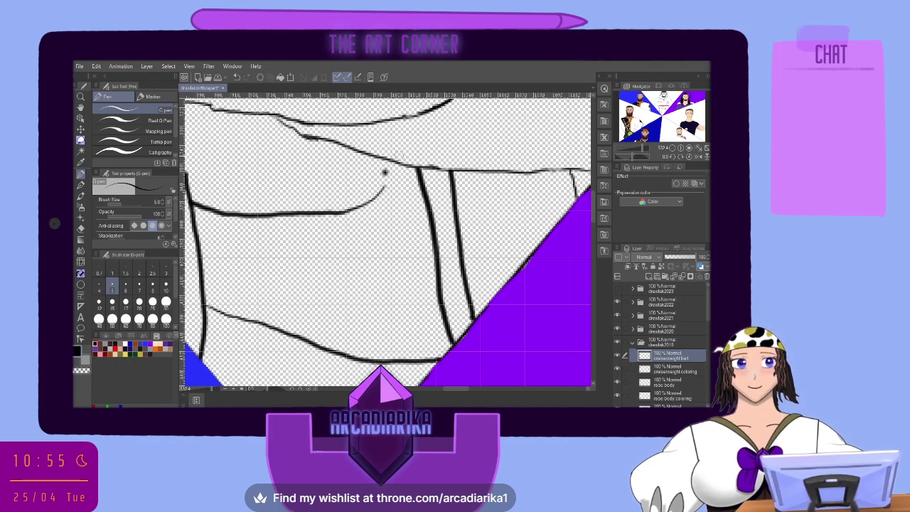
Draw a short line slanting down from the upper belt edge's peak toward the robe opening, replacing a first stroke that crossed the opening line
drag(387, 185, 431, 211)
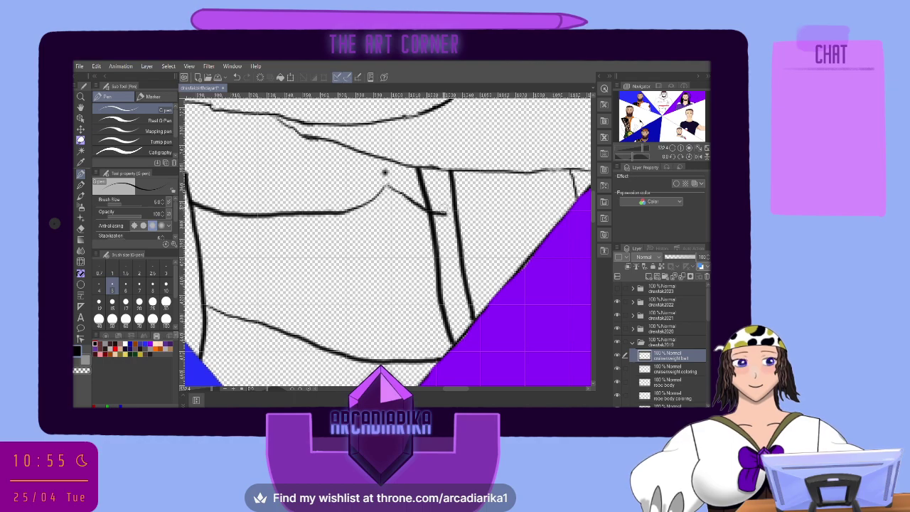
click(237, 78)
drag(384, 182, 412, 208)
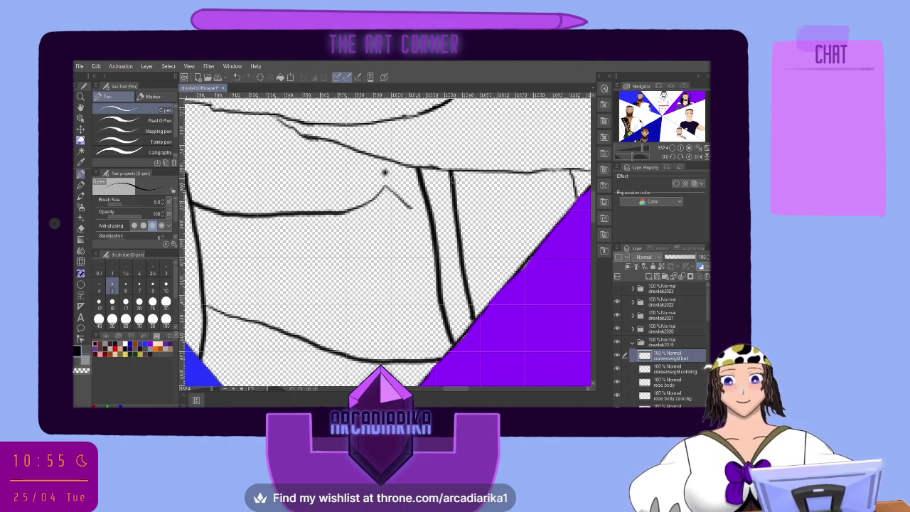
Erase the belt's upper edge with the Rough eraser and re-ink it with the G-pen, peaking at the centre and reaching the purple segment
key(e)
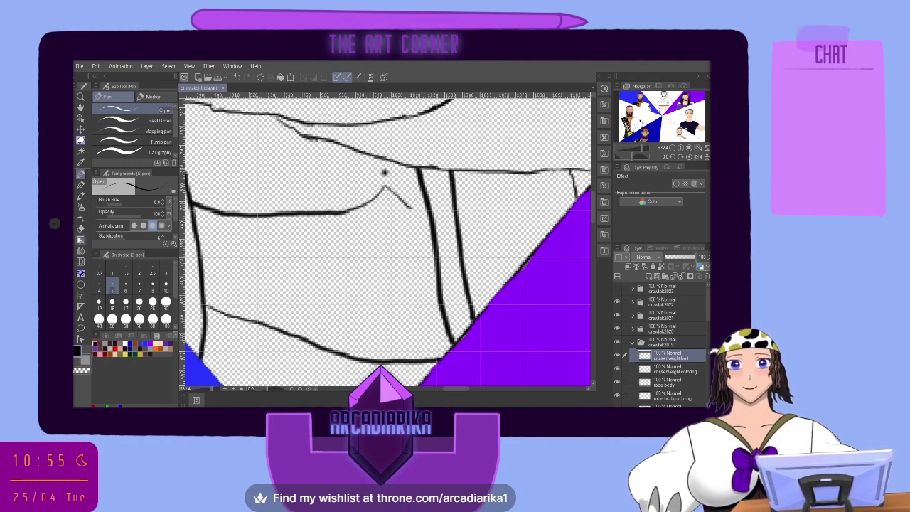
mouse_move(390, 186)
mouse_down()
mouse_move(246, 220)
mouse_move(203, 207)
mouse_up()
click(408, 205)
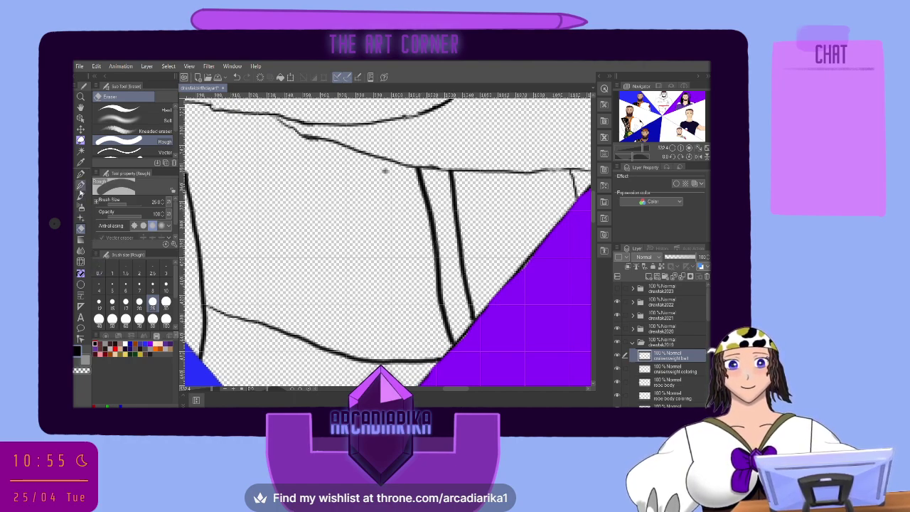
click(80, 174)
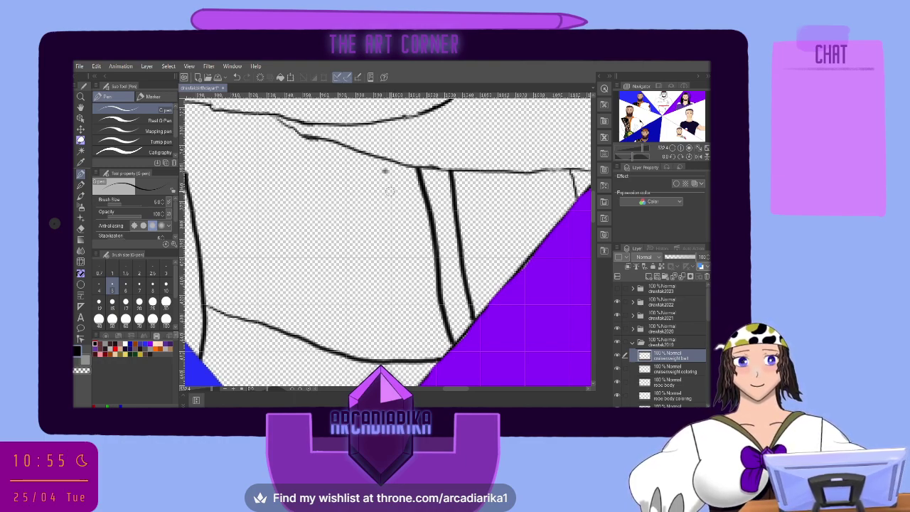
mouse_move(390, 190)
mouse_down()
mouse_move(371, 208)
mouse_move(336, 216)
mouse_move(188, 201)
mouse_move(391, 195)
mouse_move(433, 213)
mouse_move(506, 213)
mouse_move(580, 200)
mouse_up()
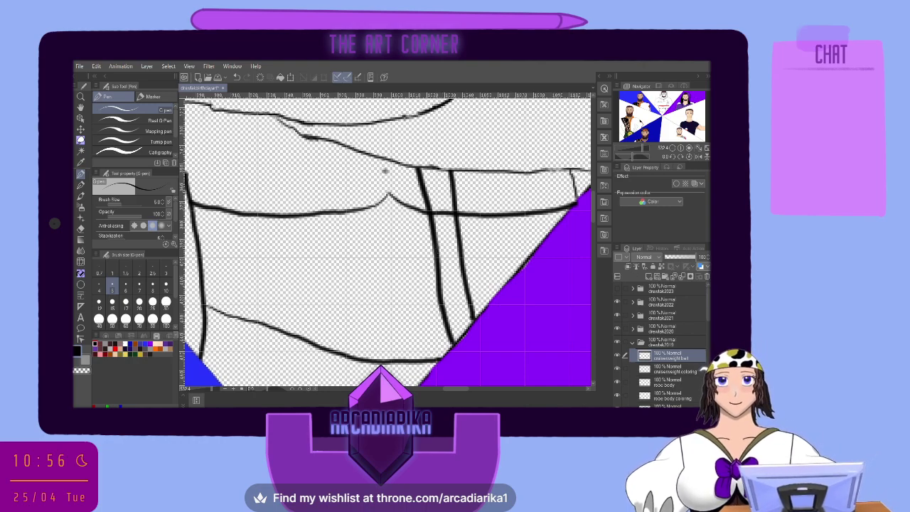
Add a cruiserweight design layer, and erase the robe lines below the belt's upper edge and the leftover centre dot from their layers
click(649, 277)
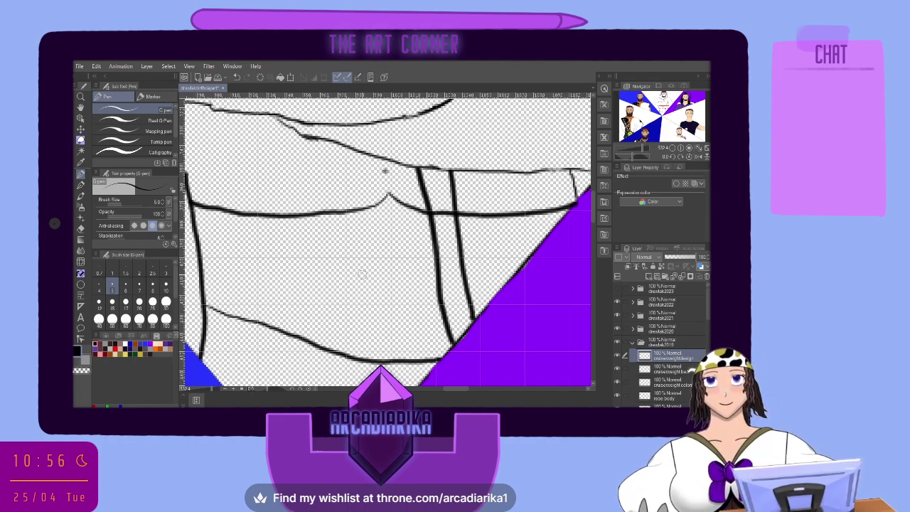
key(e)
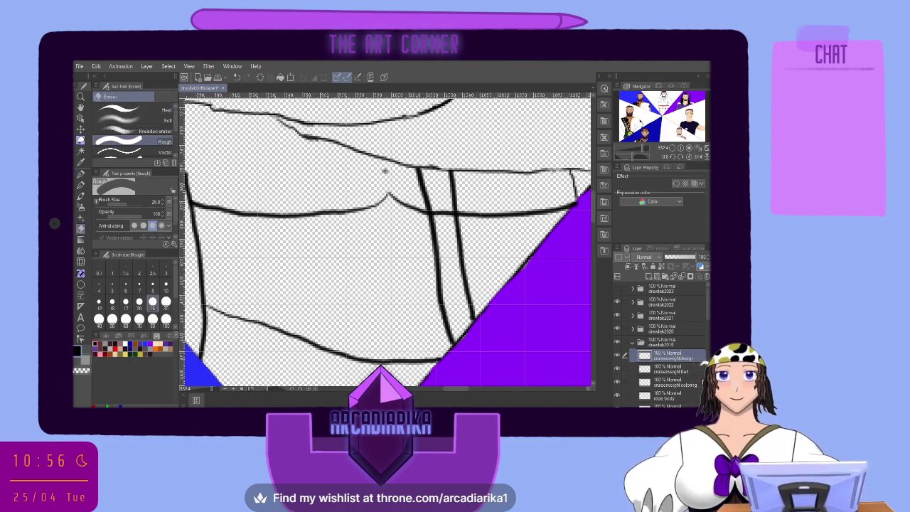
click(652, 389)
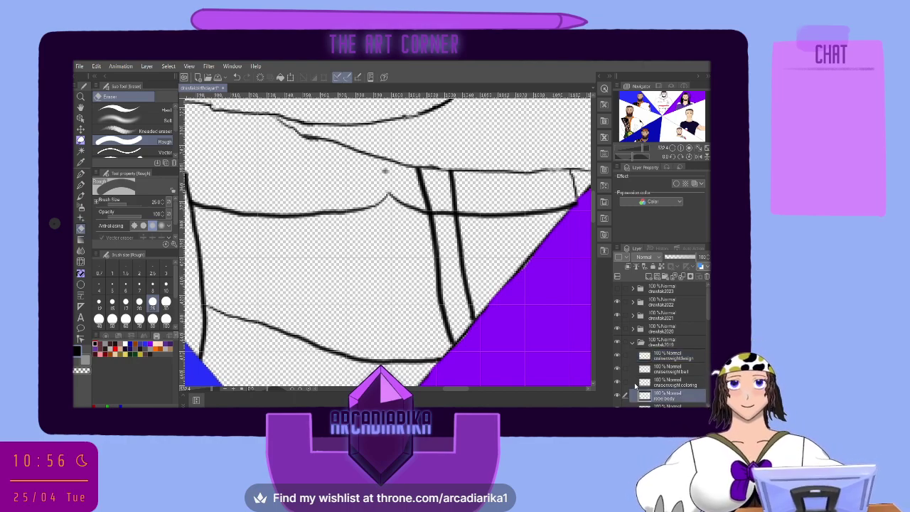
mouse_move(426, 217)
mouse_down()
mouse_move(447, 291)
mouse_move(469, 325)
mouse_move(507, 336)
mouse_up()
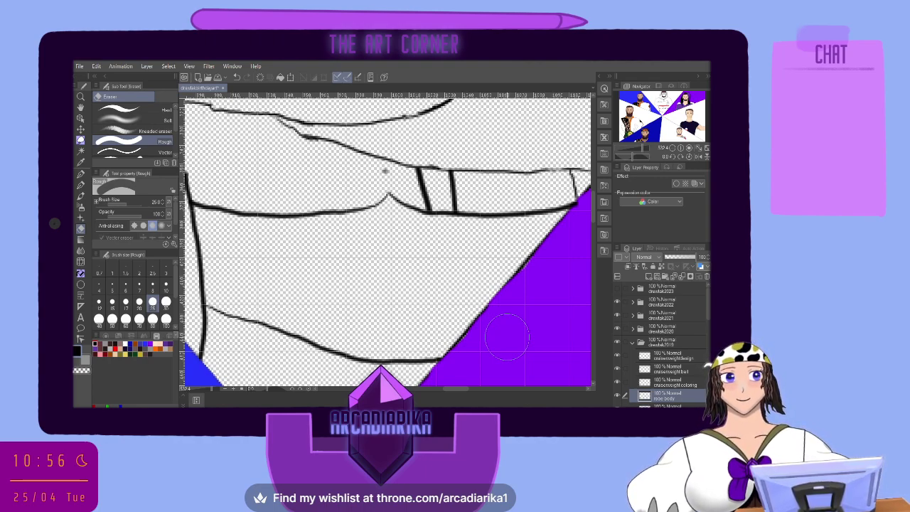
click(661, 369)
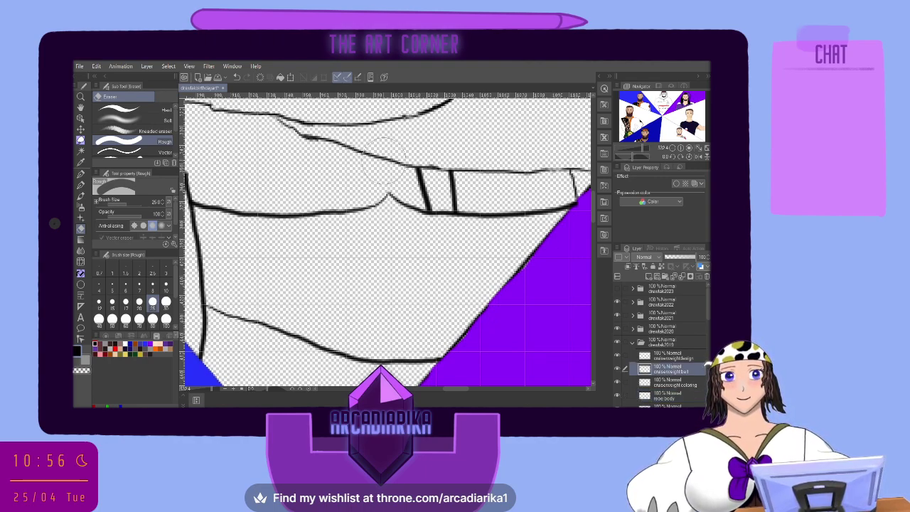
On the cruiserweight design layer, draw the centre plate's peaked top edge just below the belt's peak with the SOIPEN pencil at size 4
click(675, 355)
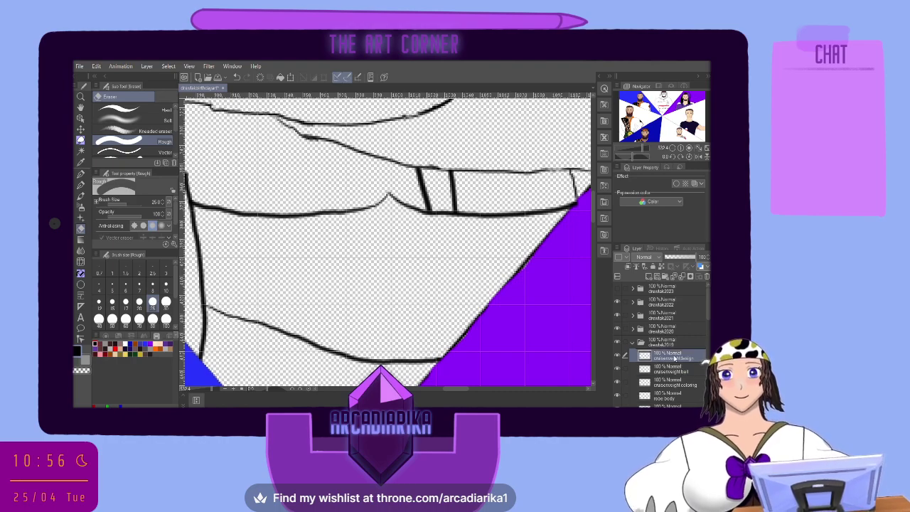
click(81, 184)
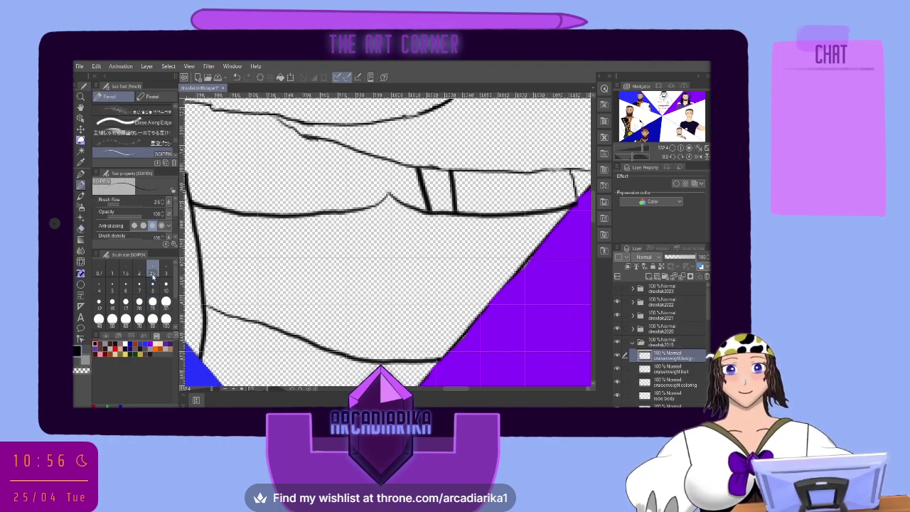
click(99, 285)
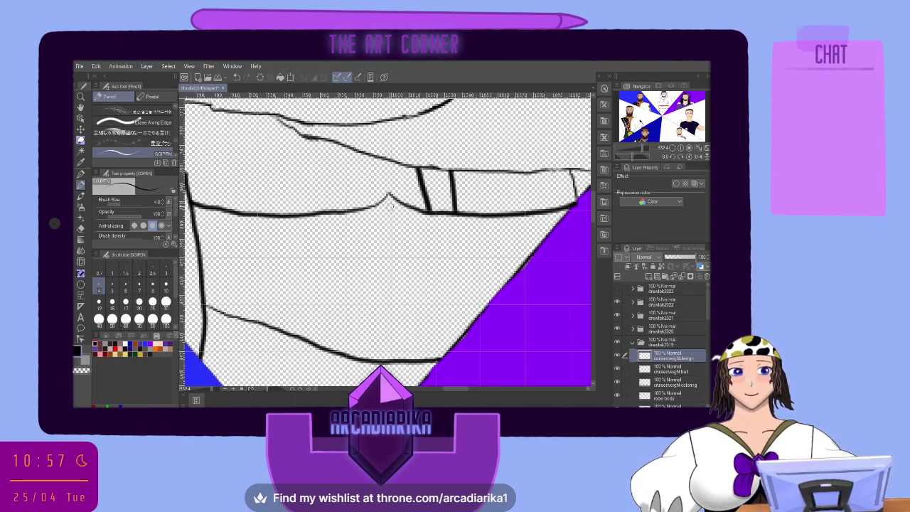
drag(390, 205, 353, 228)
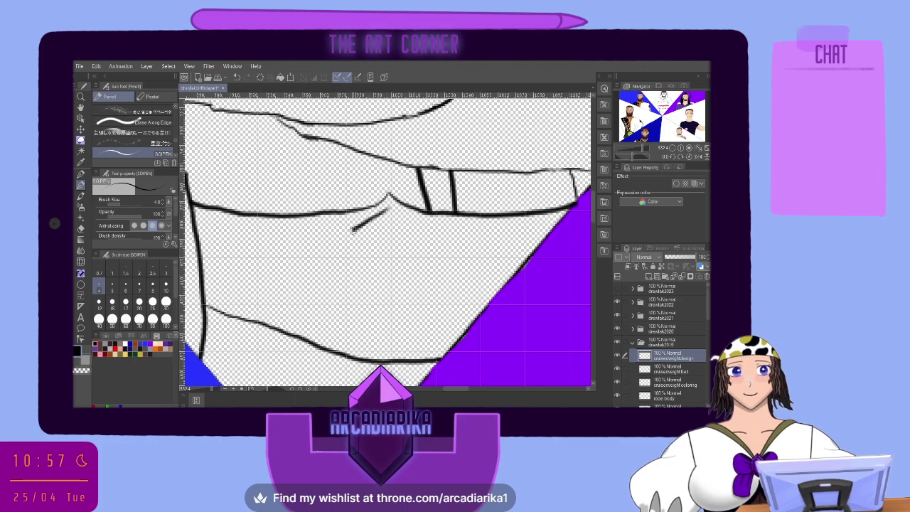
click(236, 77)
mouse_move(331, 229)
mouse_down()
mouse_move(388, 209)
mouse_move(453, 230)
mouse_up()
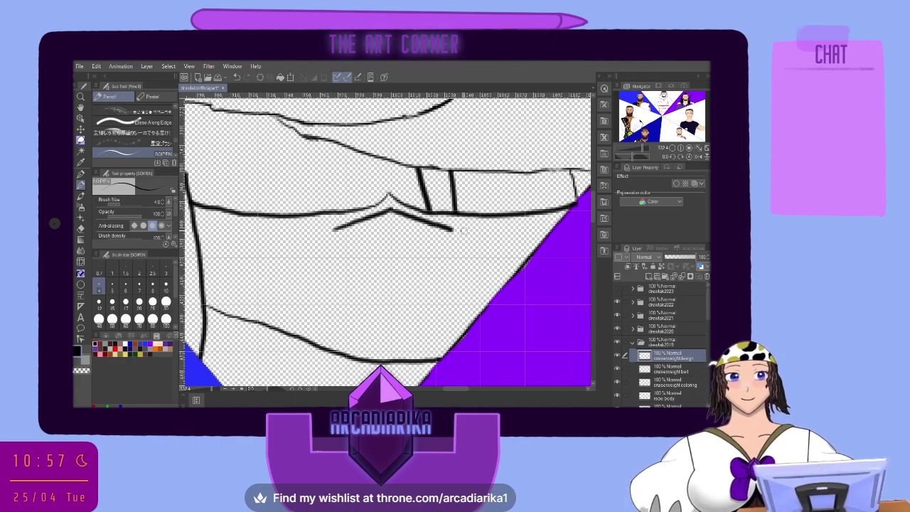
mouse_move(308, 280)
mouse_down()
mouse_move(334, 233)
mouse_move(348, 226)
mouse_up()
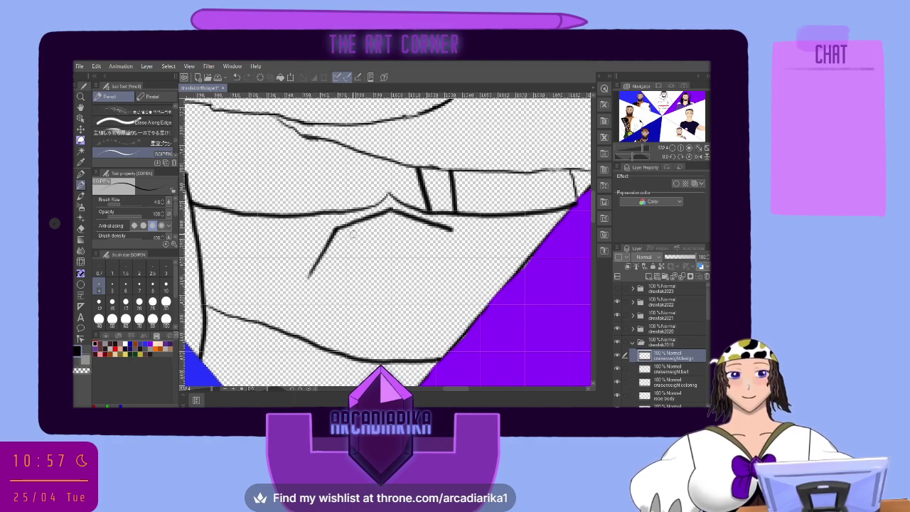
drag(452, 229, 481, 281)
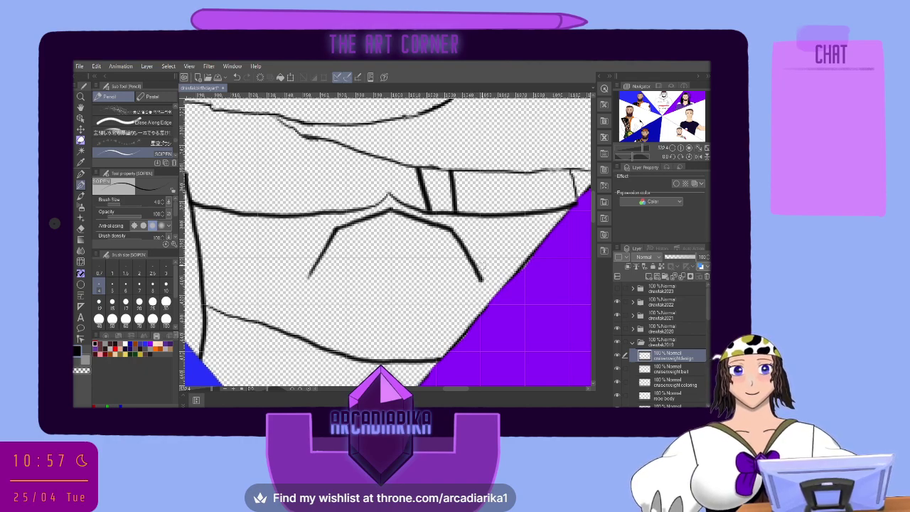
drag(307, 277, 328, 302)
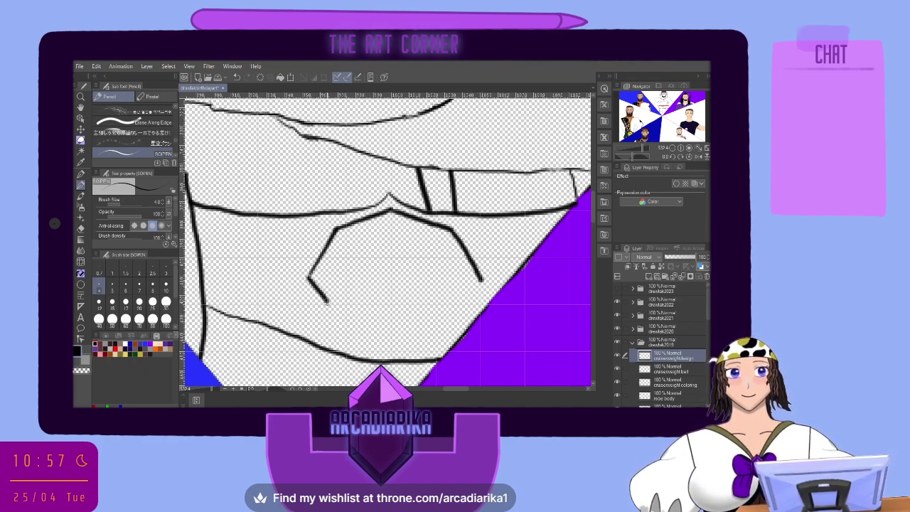
click(237, 77)
click(239, 78)
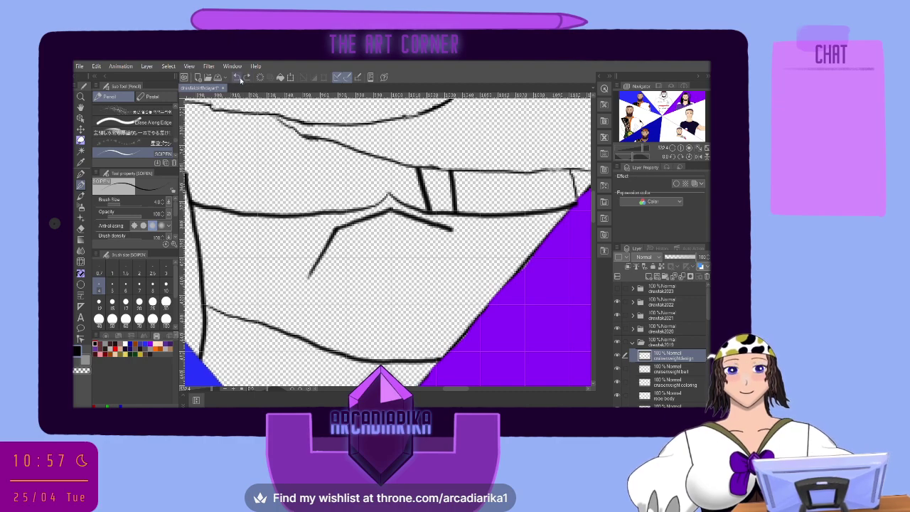
click(238, 76)
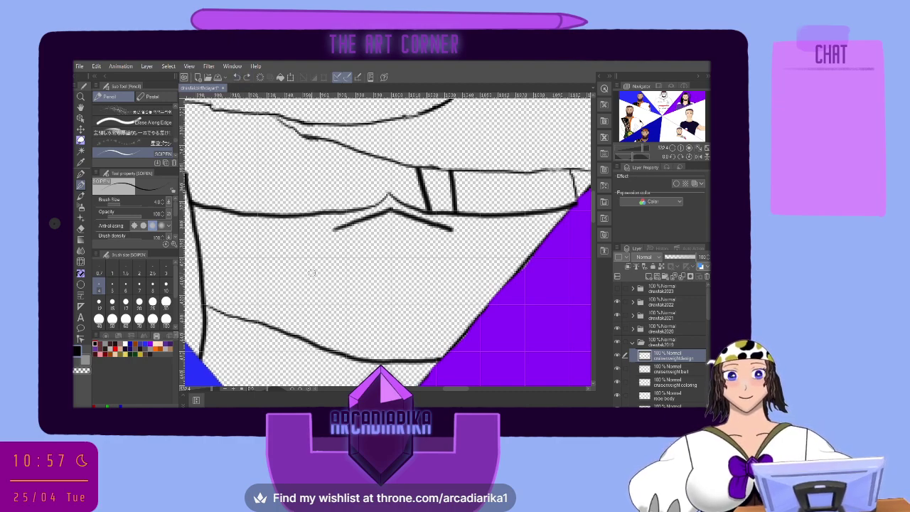
Draw the plate's side line slanting down and outward from the top edge's end on the blue segment's side, replacing a first stroke
drag(310, 278, 350, 225)
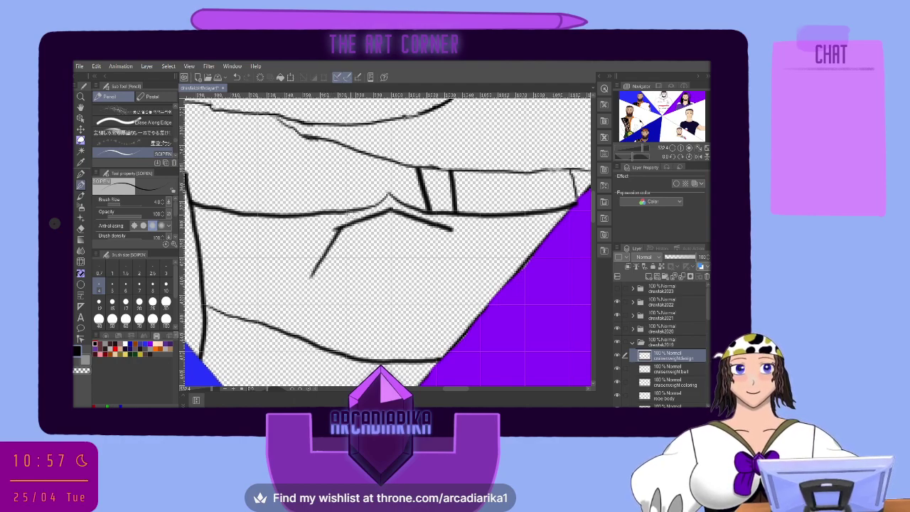
click(238, 77)
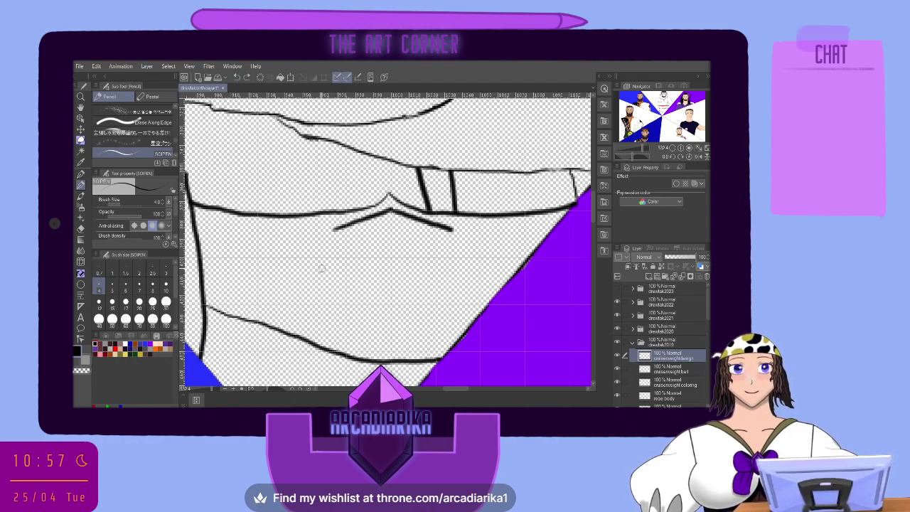
mouse_move(318, 273)
mouse_down()
mouse_move(335, 226)
mouse_move(344, 226)
mouse_up()
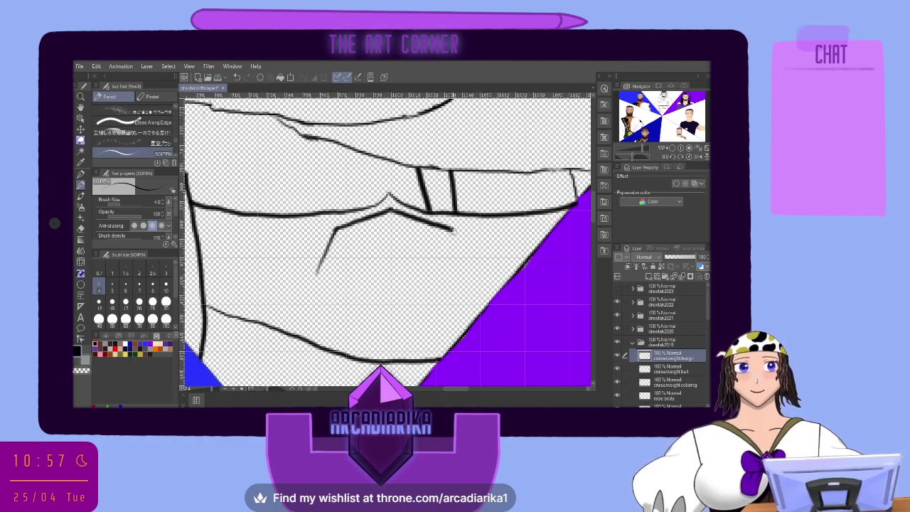
drag(452, 230, 469, 280)
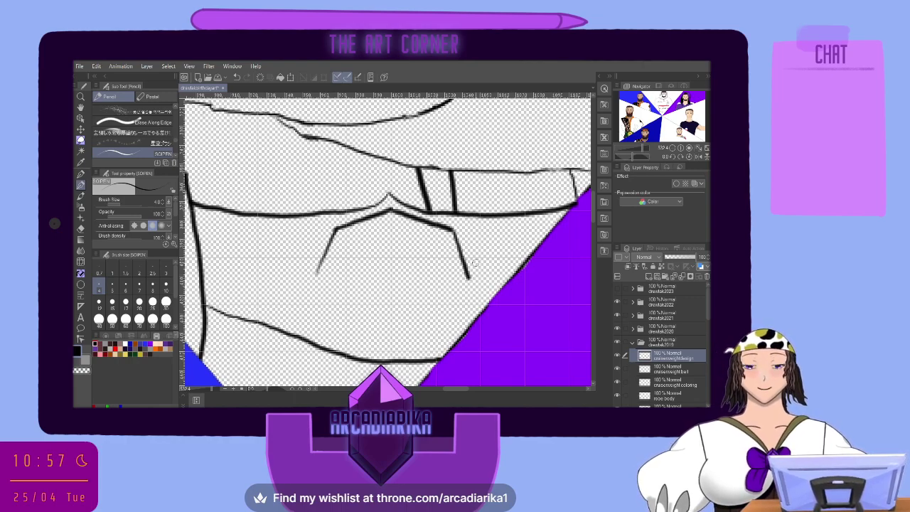
click(237, 77)
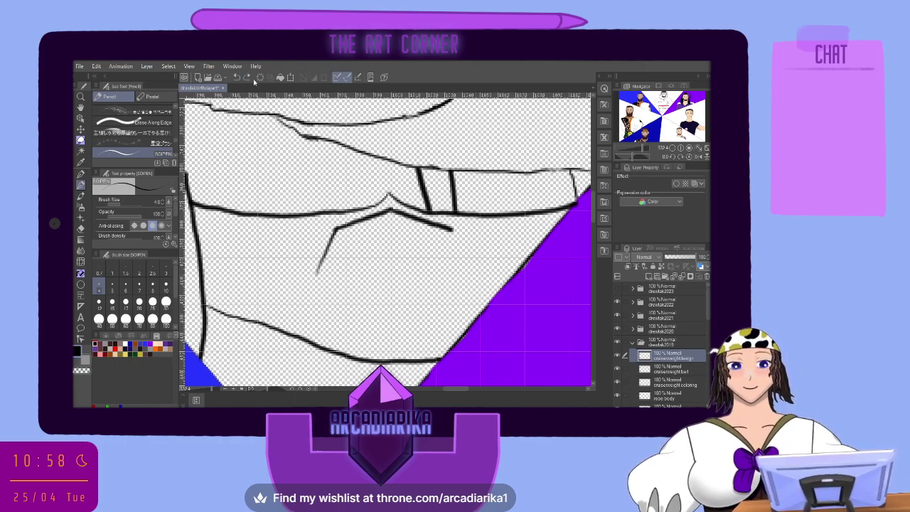
drag(464, 274, 452, 229)
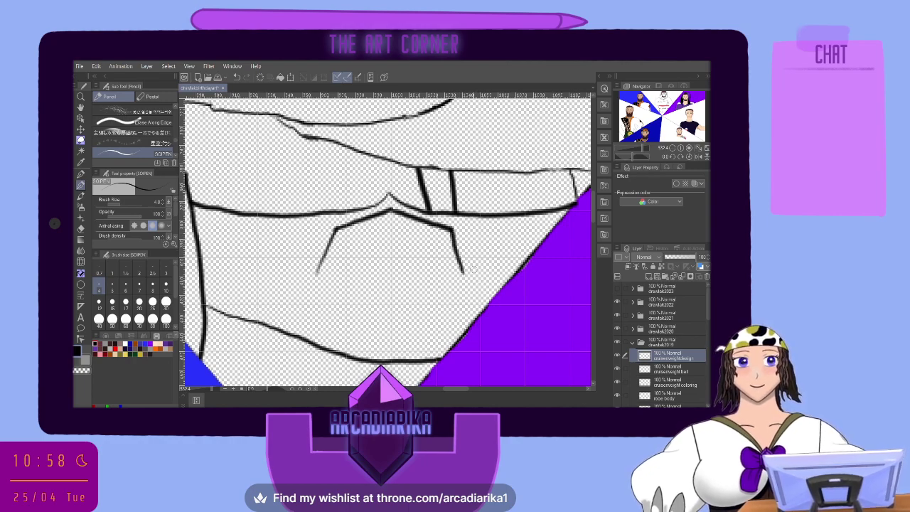
click(237, 77)
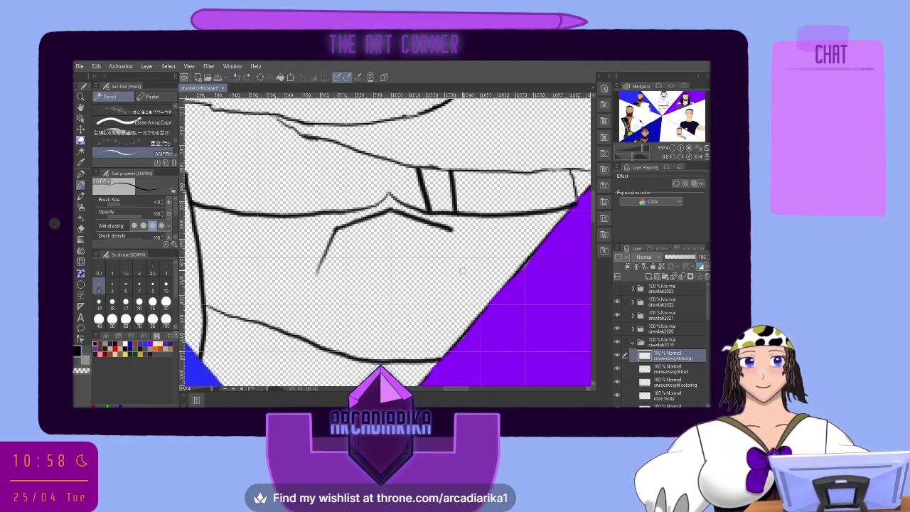
drag(463, 274, 450, 224)
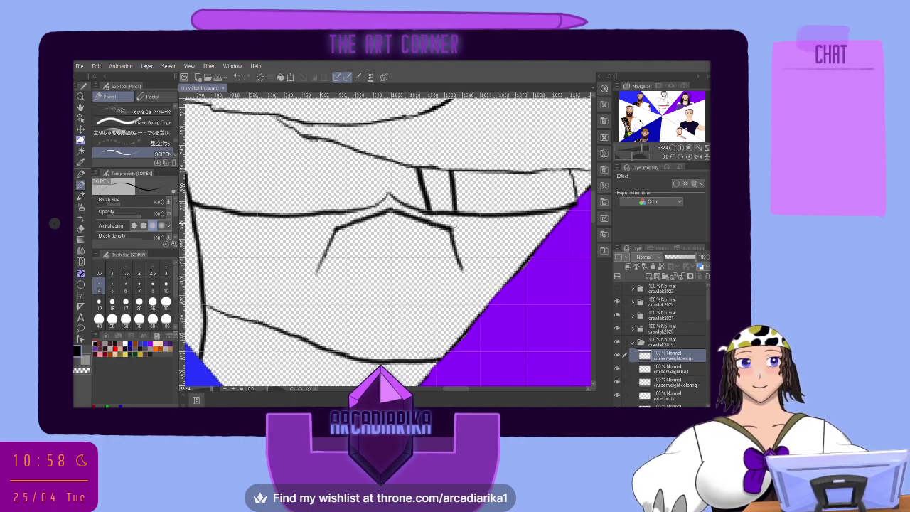
click(237, 78)
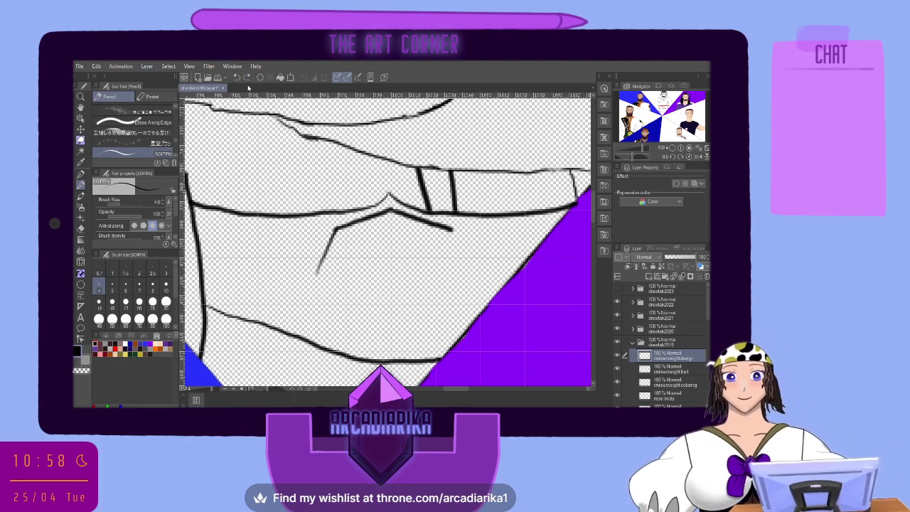
Erase the half of the plate's peaked top edge on the purple segment's side with the Rough eraser
scroll(355, 199, up, 1)
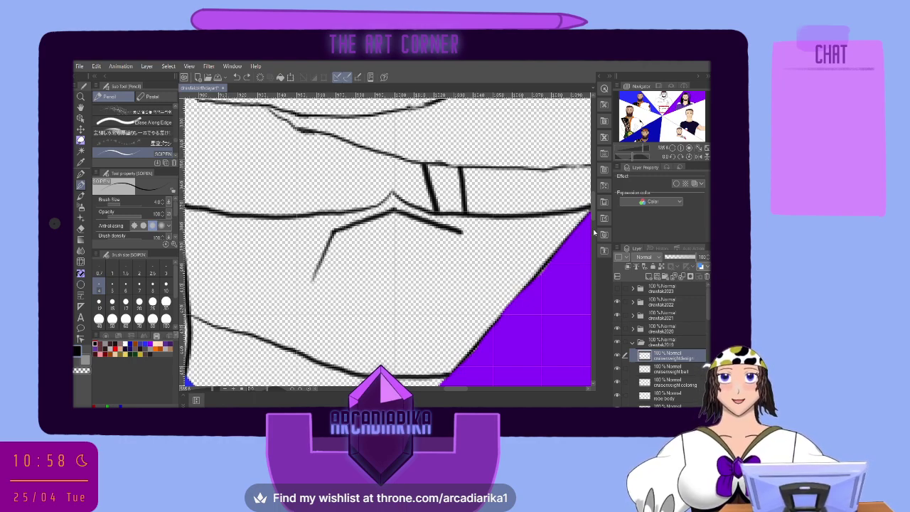
scroll(594, 230, down, 3)
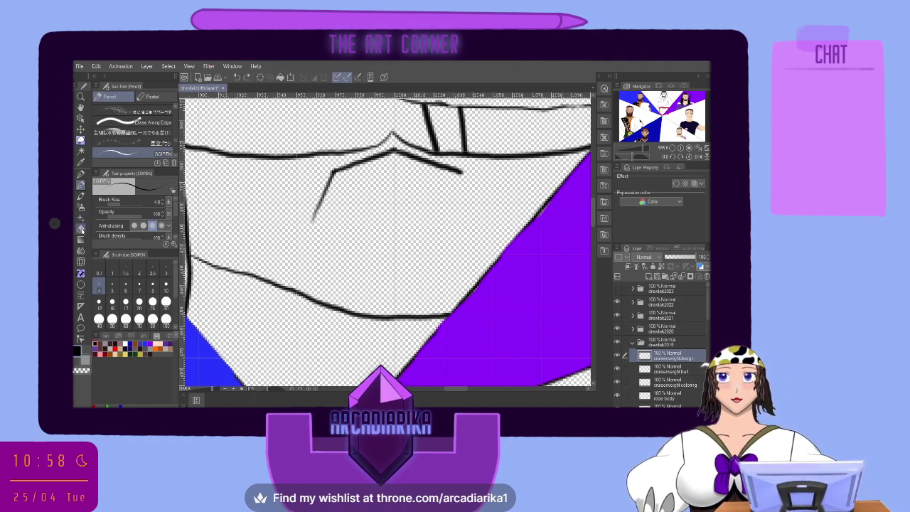
click(81, 229)
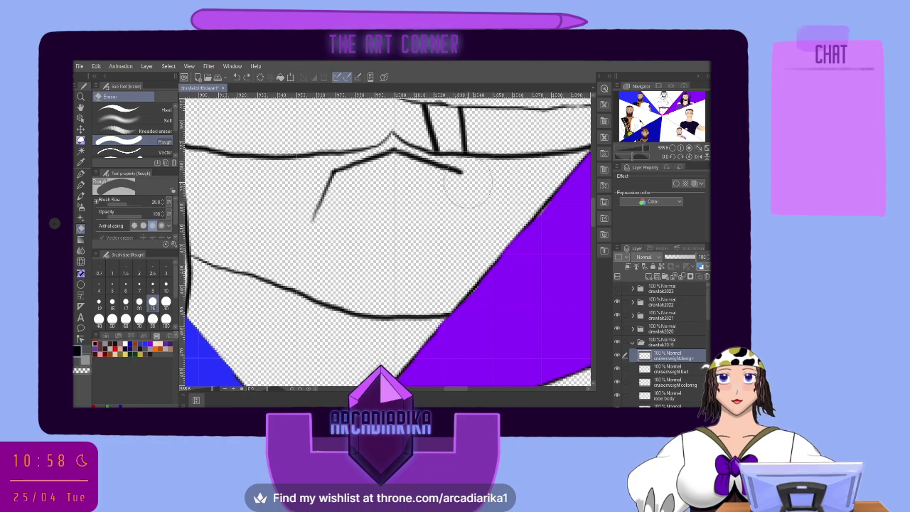
mouse_move(466, 186)
mouse_down()
mouse_move(458, 174)
mouse_move(426, 167)
mouse_move(427, 148)
mouse_move(418, 144)
mouse_move(425, 154)
mouse_up()
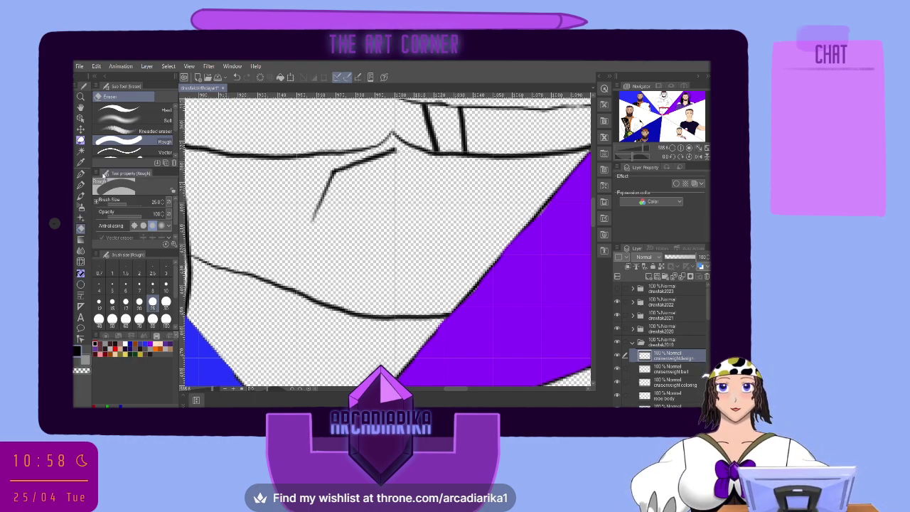
Try to draw the plate's lower side and bottom edge on the blue segment's side with the SOIPEN pencil at size 4
click(81, 175)
click(81, 185)
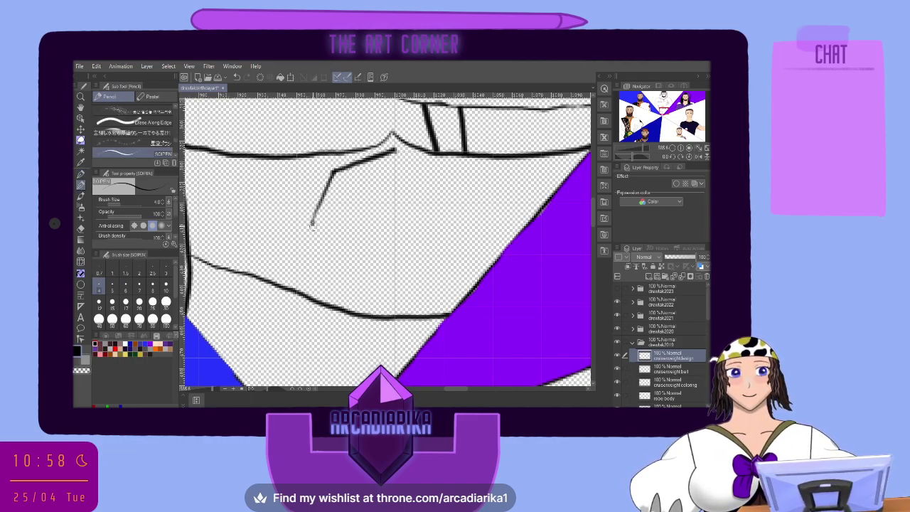
drag(311, 222, 345, 304)
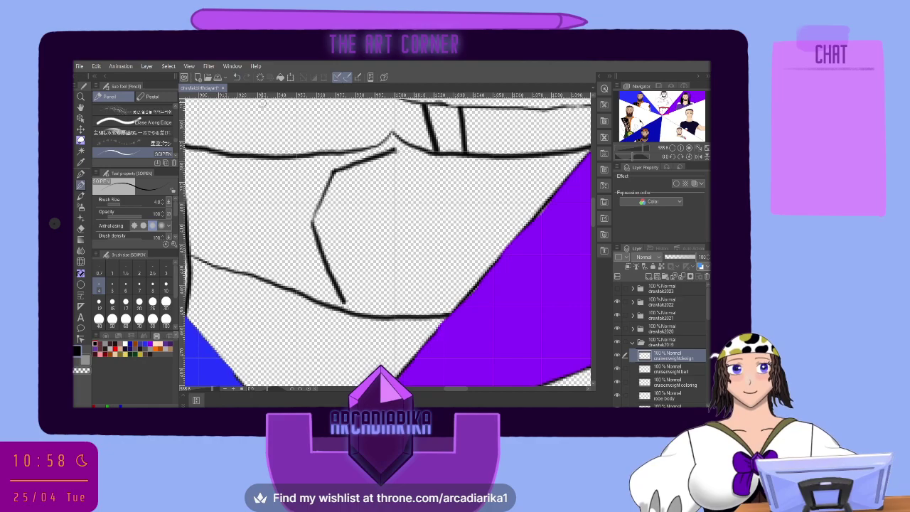
click(237, 77)
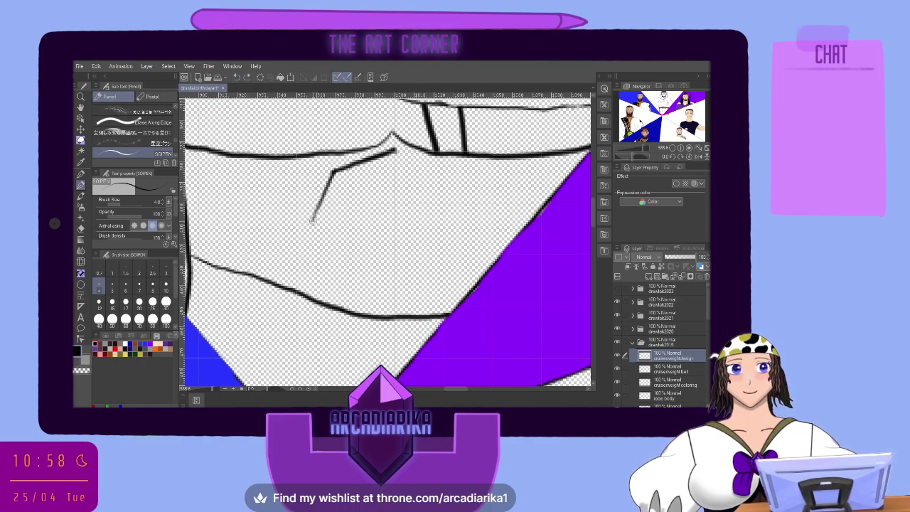
drag(312, 222, 331, 263)
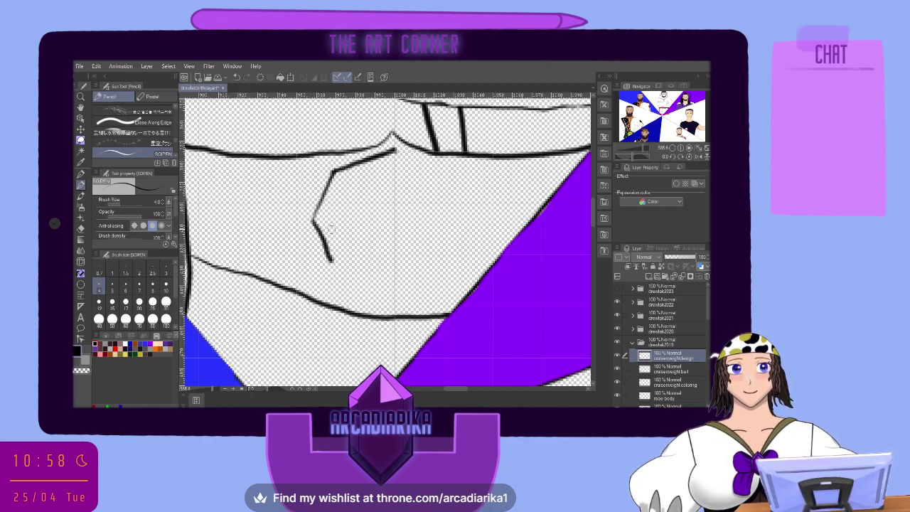
click(237, 76)
mouse_move(313, 218)
mouse_down()
mouse_move(344, 287)
mouse_move(349, 272)
mouse_move(347, 291)
mouse_move(395, 306)
mouse_up()
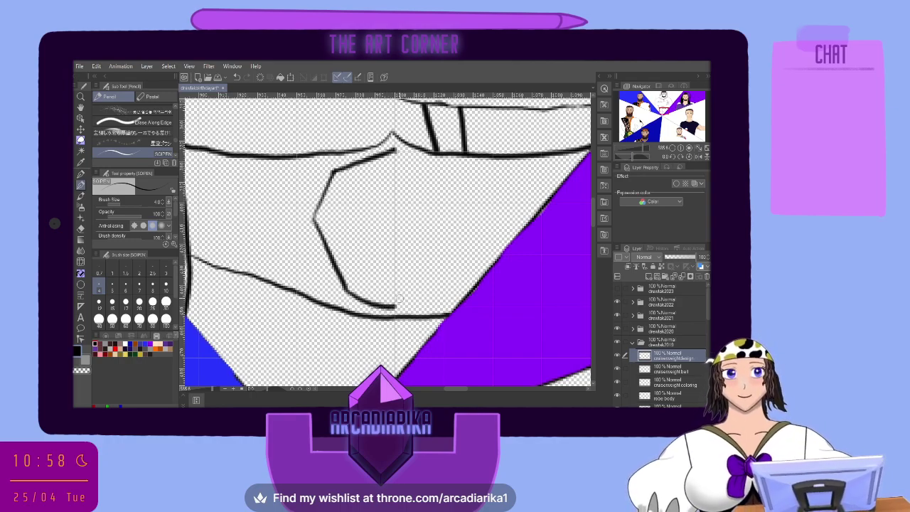
click(237, 77)
click(237, 77)
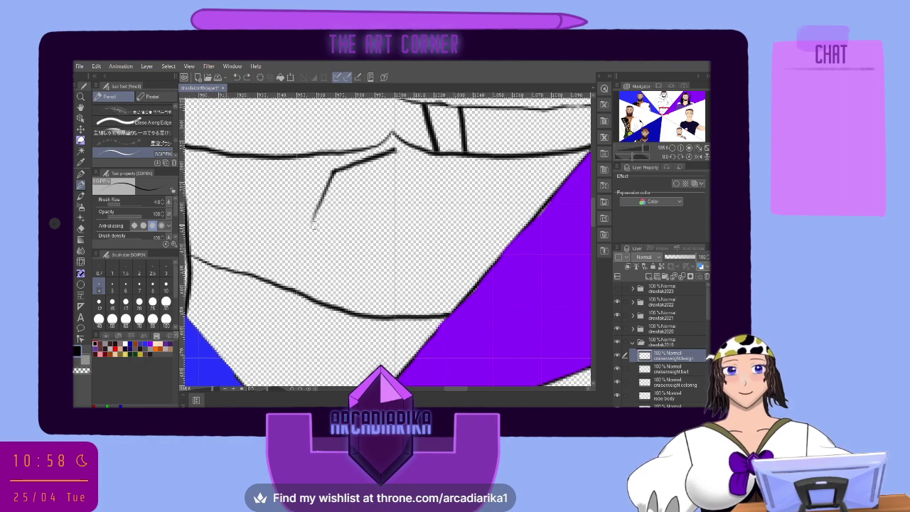
mouse_move(313, 222)
mouse_down()
mouse_move(339, 270)
mouse_move(396, 290)
mouse_up()
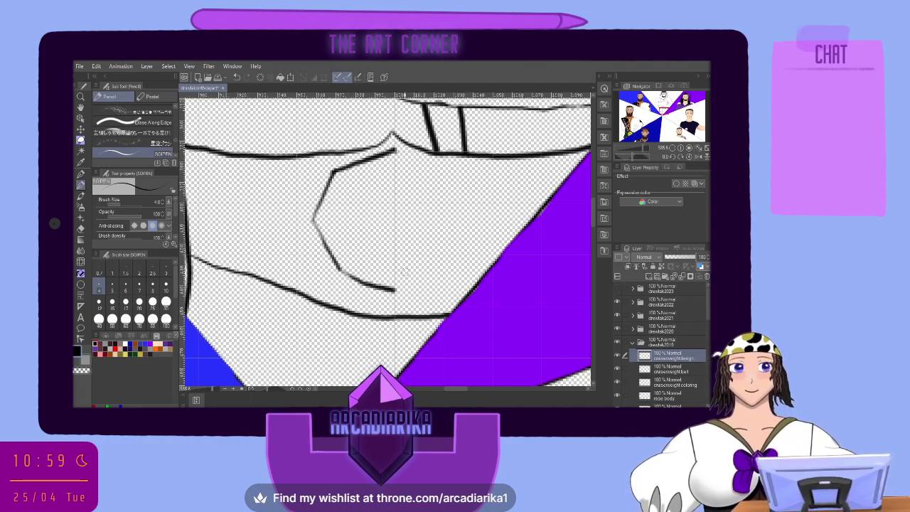
Erase the whole half outline of the centre plate with the Rough eraser and return to the SOIPEN pencil
click(81, 228)
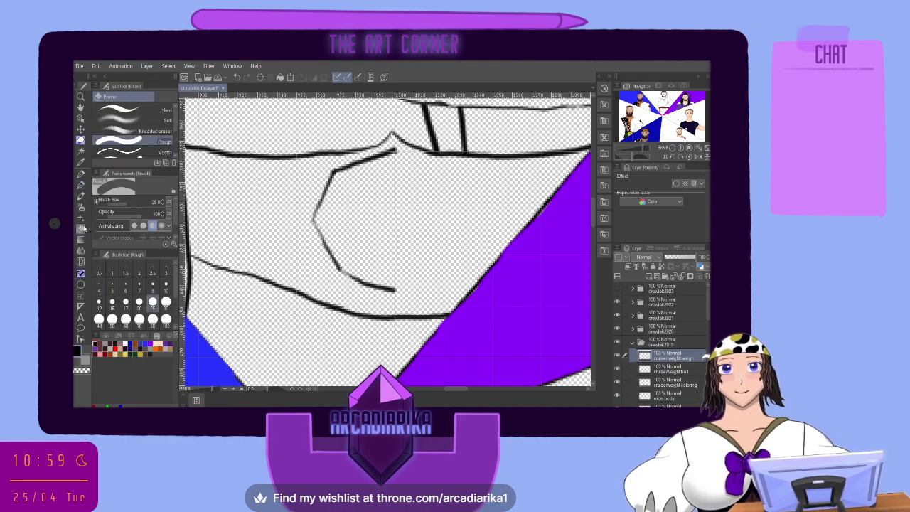
mouse_move(389, 146)
mouse_down()
mouse_move(307, 217)
mouse_move(368, 283)
mouse_move(335, 252)
mouse_up()
click(81, 184)
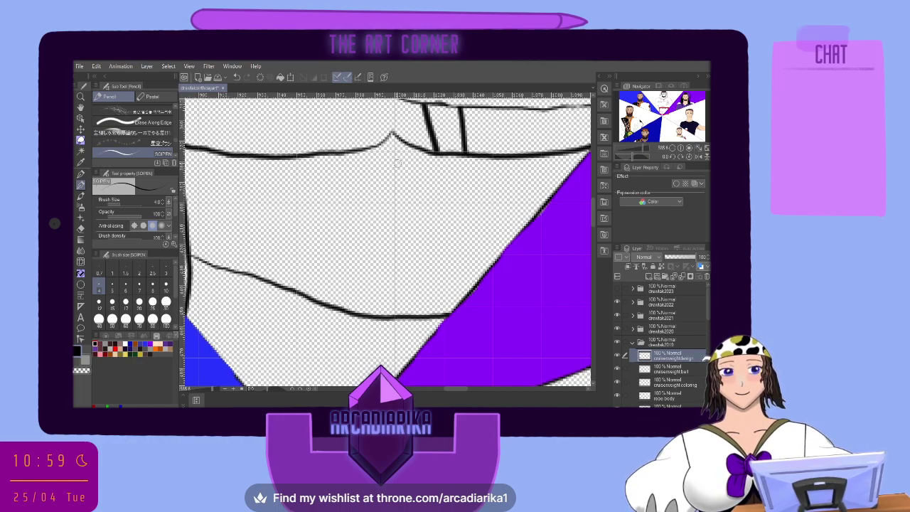
drag(397, 163, 347, 193)
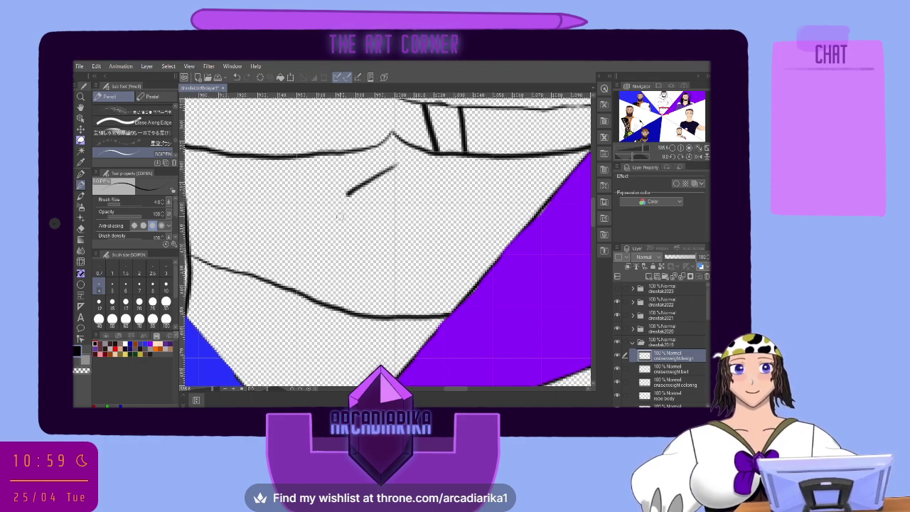
drag(330, 232, 349, 190)
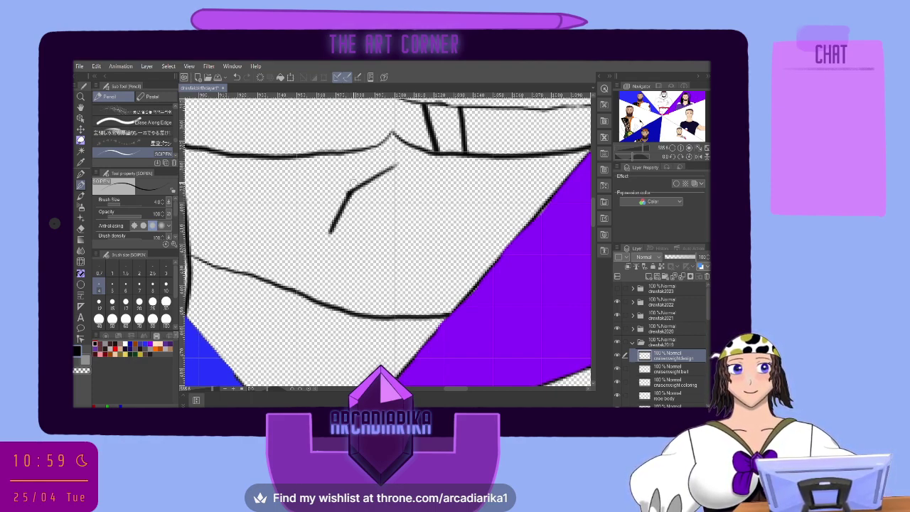
key(ctrl+z)
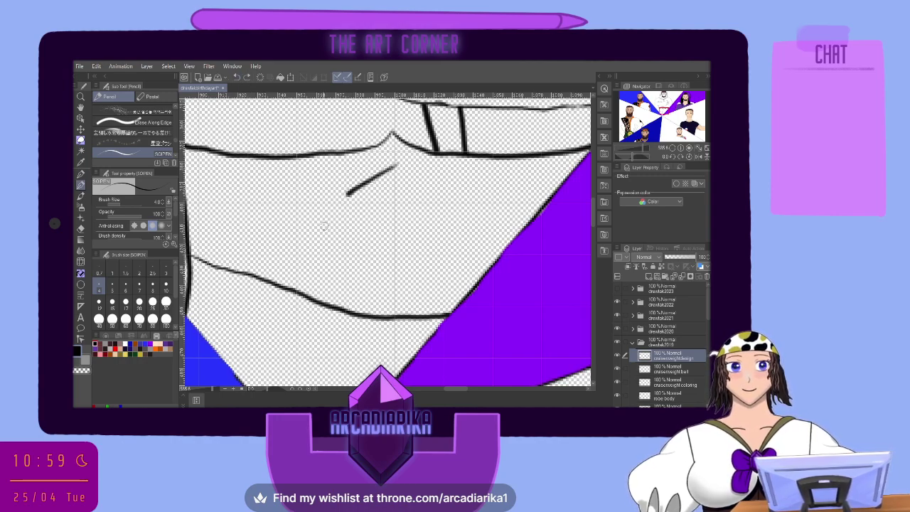
drag(324, 226, 362, 186)
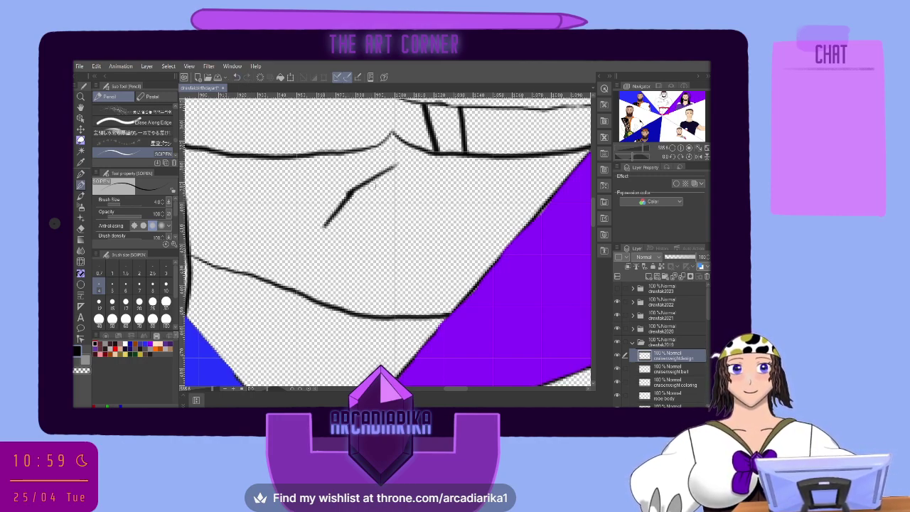
key(ctrl+z)
key(ctrl+z)
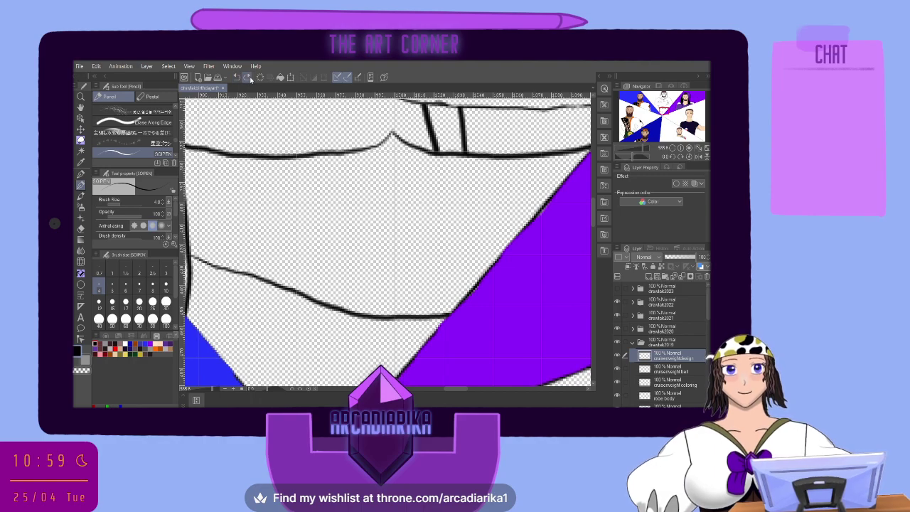
Redraw the plate's angular half outline on the blue segment's side, from below the belt's peak to just above the belt's lower edge
mouse_move(354, 183)
mouse_down()
mouse_move(396, 162)
mouse_move(340, 190)
mouse_up()
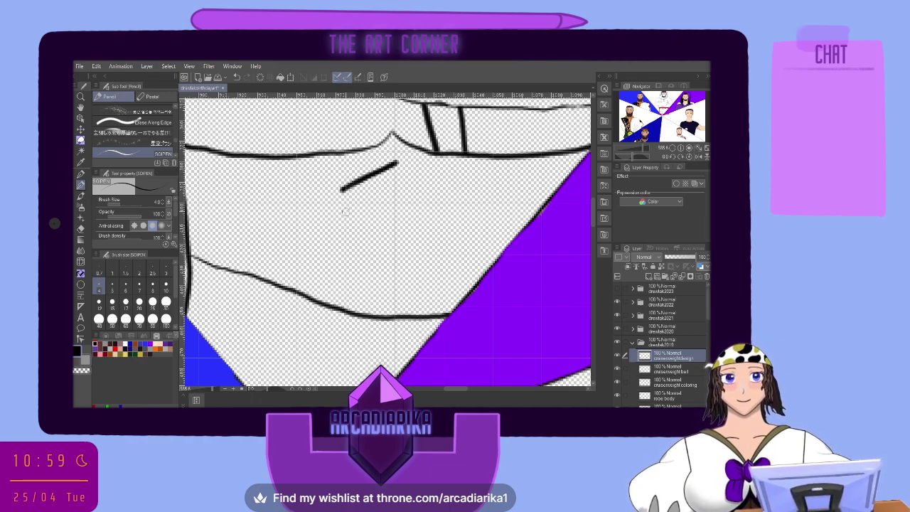
mouse_move(320, 225)
mouse_down()
mouse_move(350, 183)
mouse_move(318, 224)
mouse_move(348, 266)
mouse_up()
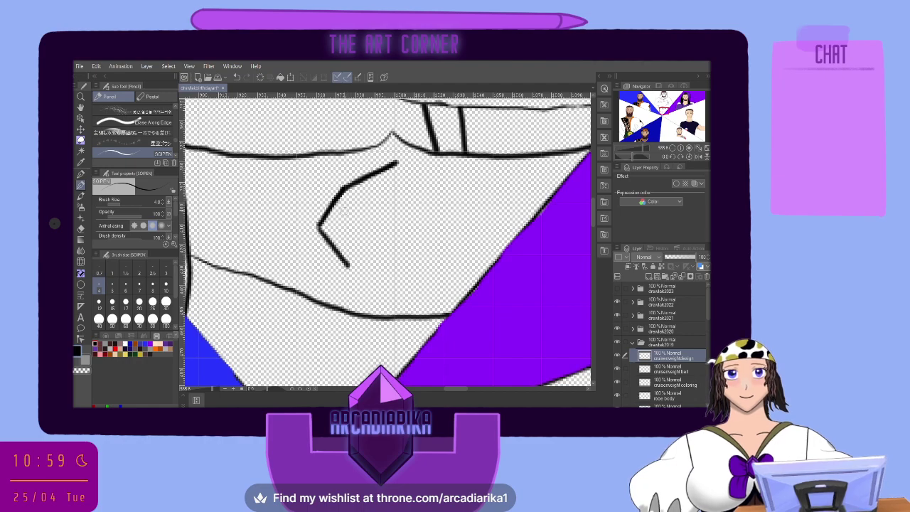
key(ctrl+z)
mouse_move(318, 225)
mouse_down()
mouse_move(352, 294)
mouse_move(396, 307)
mouse_up()
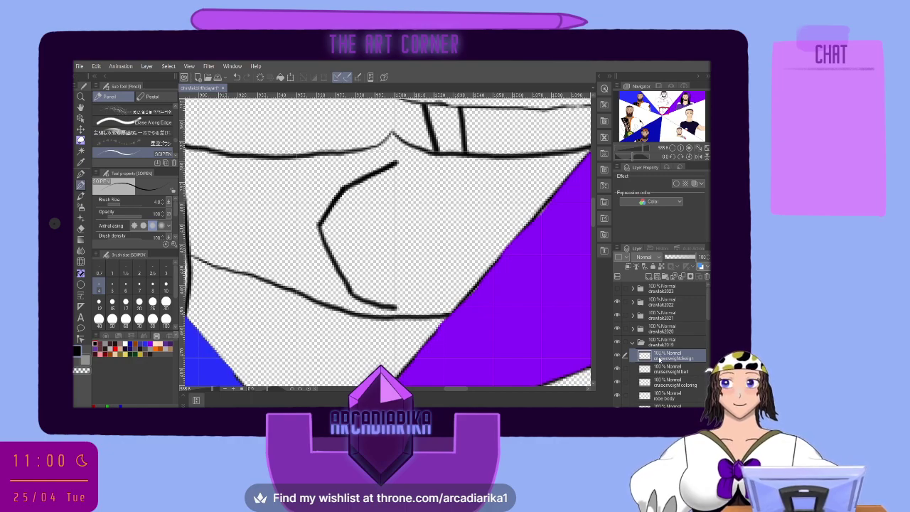
Duplicate the half outline, flip the copy horizontally to complete the plate on the purple segment's side, and merge it into the design layer
key(ctrl+c)
key(ctrl+v)
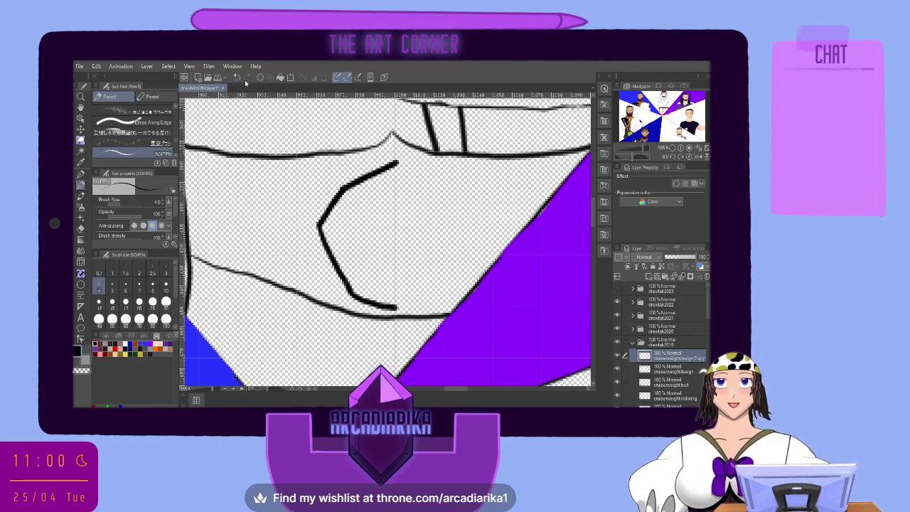
click(291, 78)
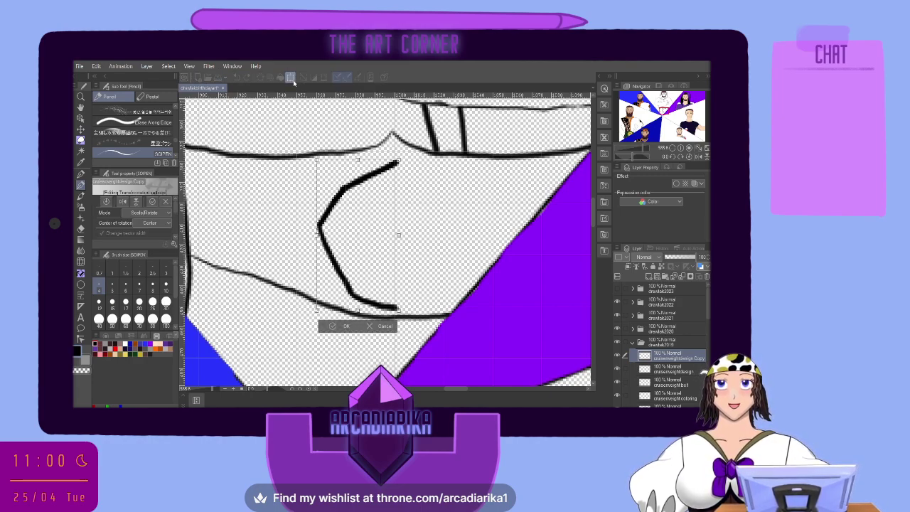
click(137, 204)
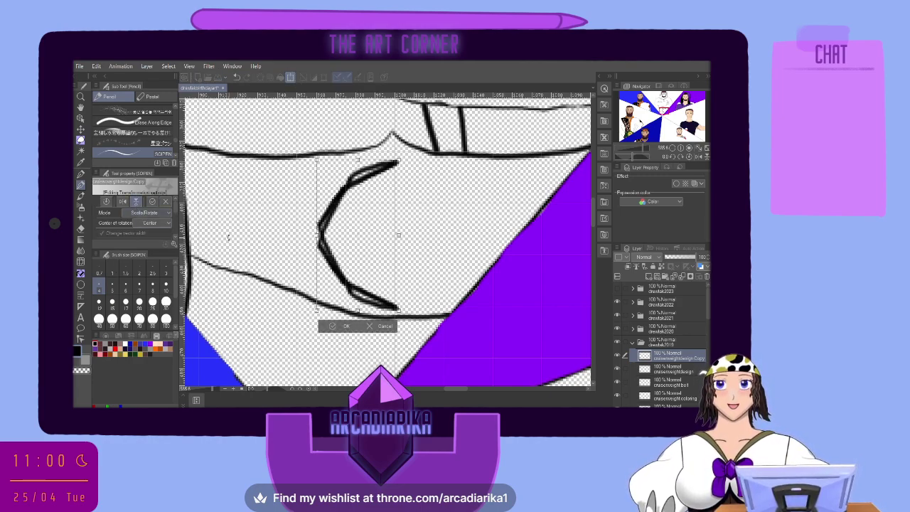
click(136, 203)
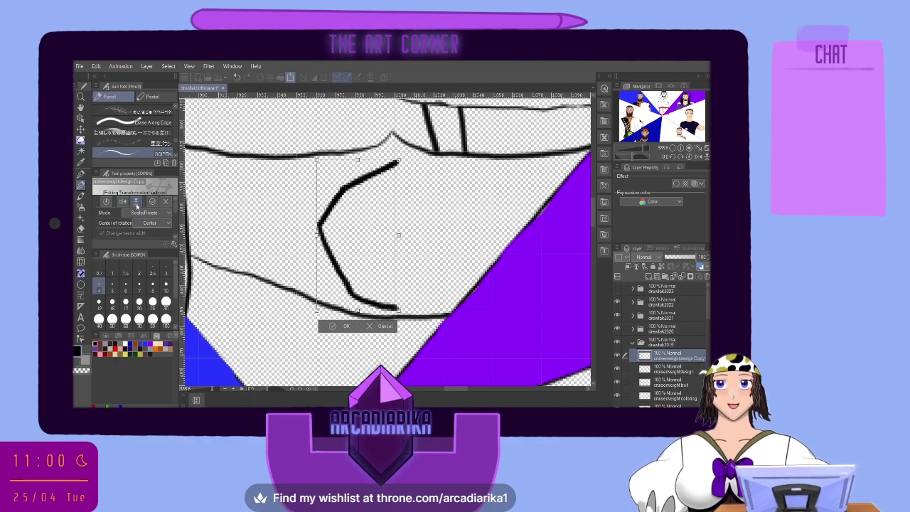
click(122, 202)
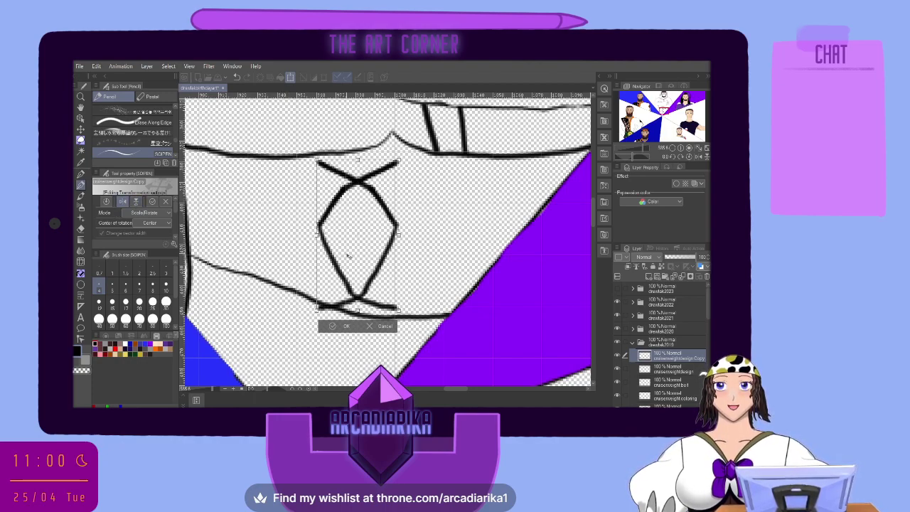
drag(347, 255, 423, 253)
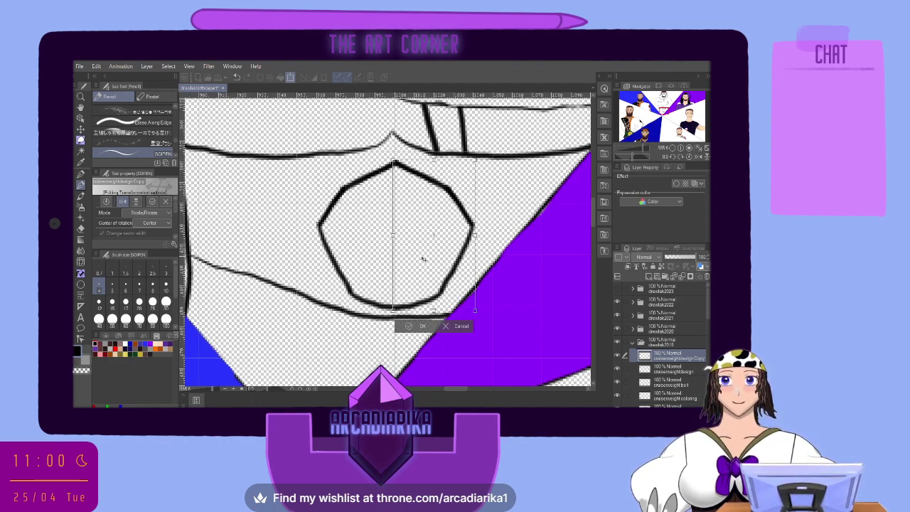
click(426, 325)
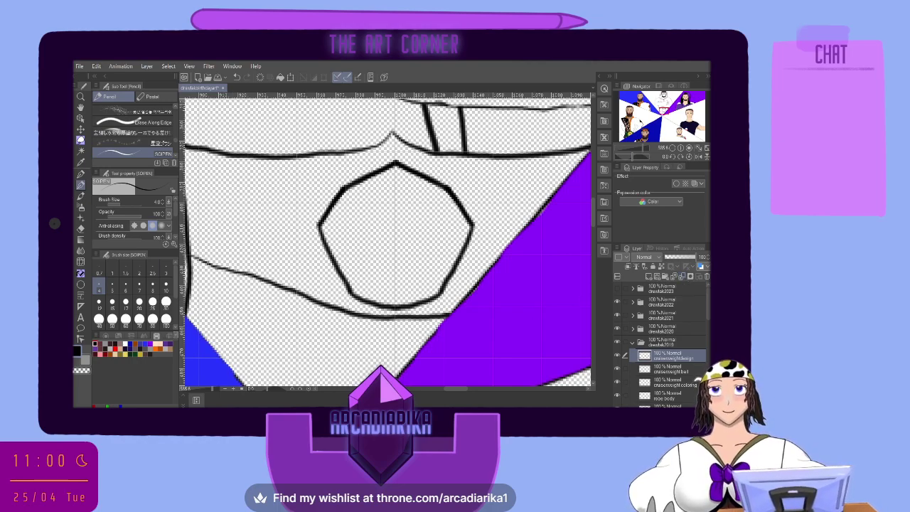
Draw a circle centred inside the plate outline with the Ellipse tool at brush size 3, replacing a first off-centre one
click(81, 284)
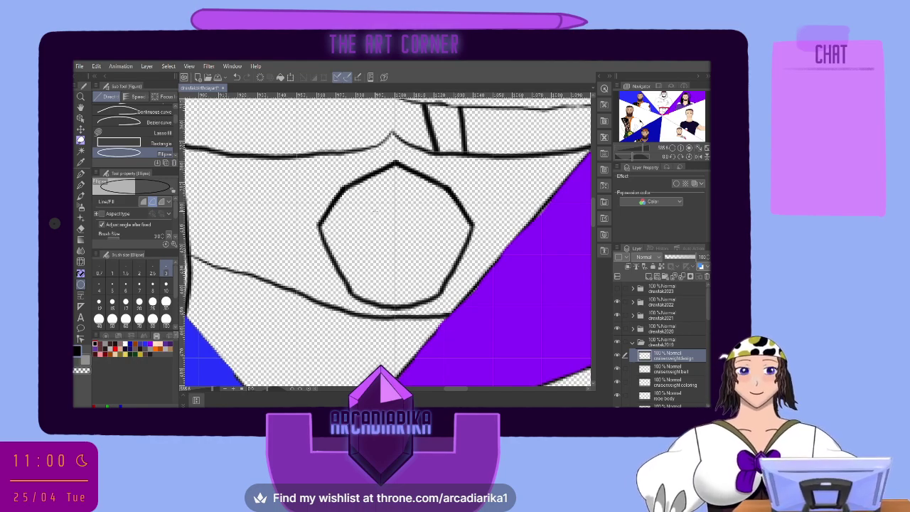
drag(362, 199, 448, 284)
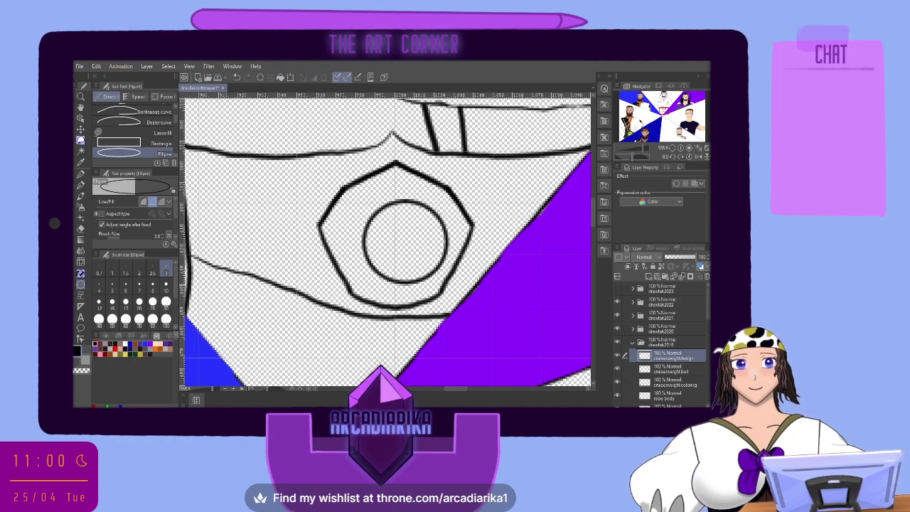
key(ctrl+z)
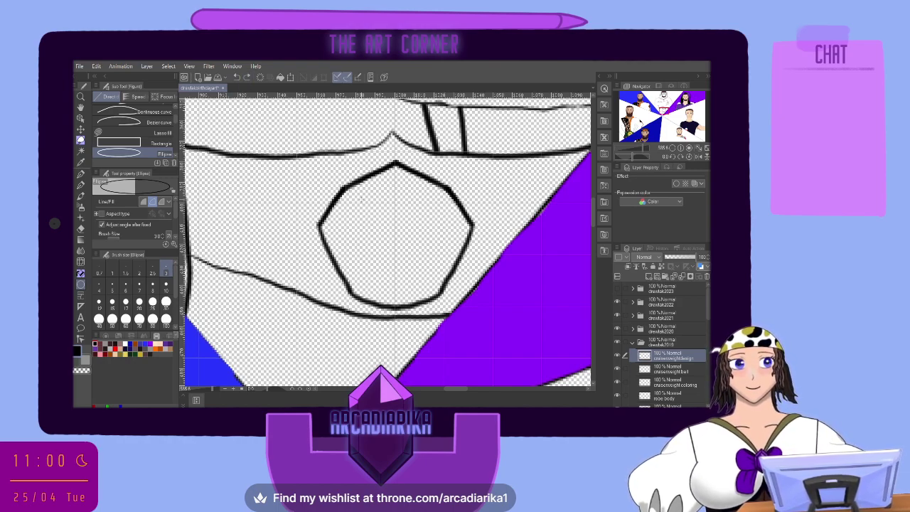
drag(362, 203, 435, 279)
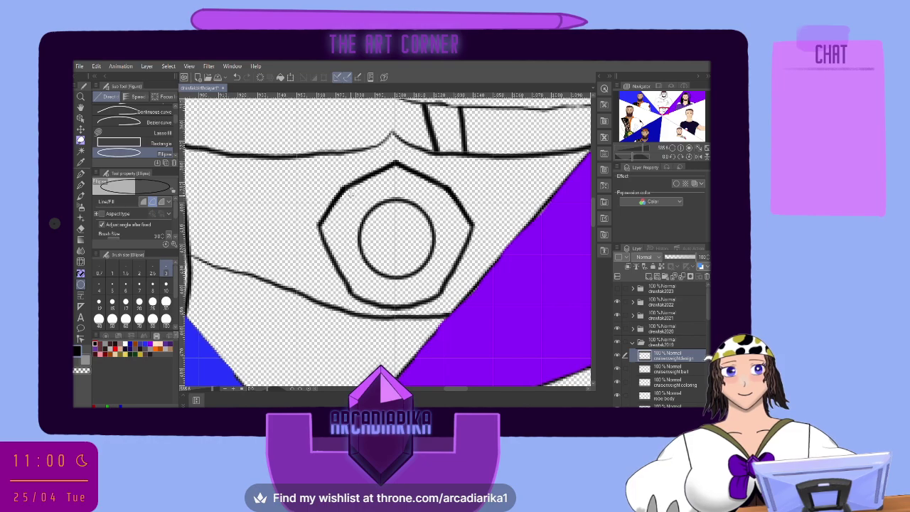
Draw a larger concentric circle around the plate's central circle, close to the plate outline, replacing two narrower attempts
drag(347, 194, 445, 290)
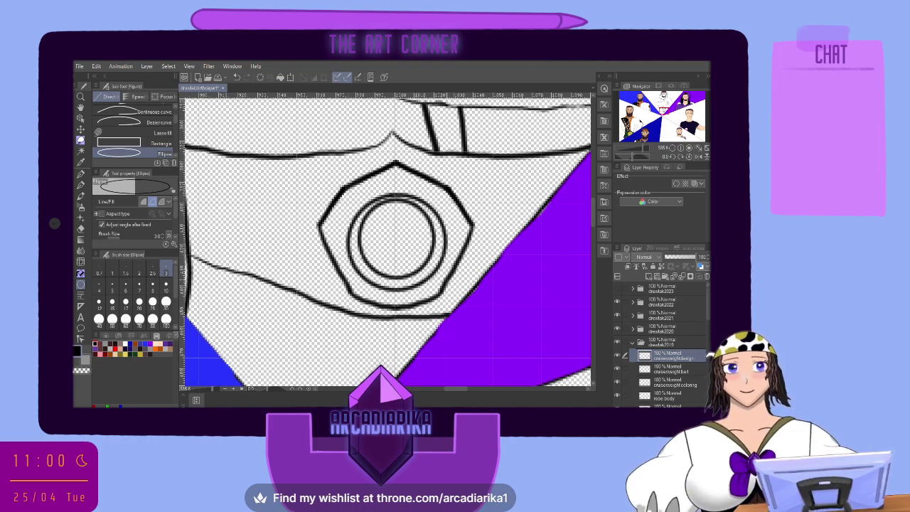
click(236, 77)
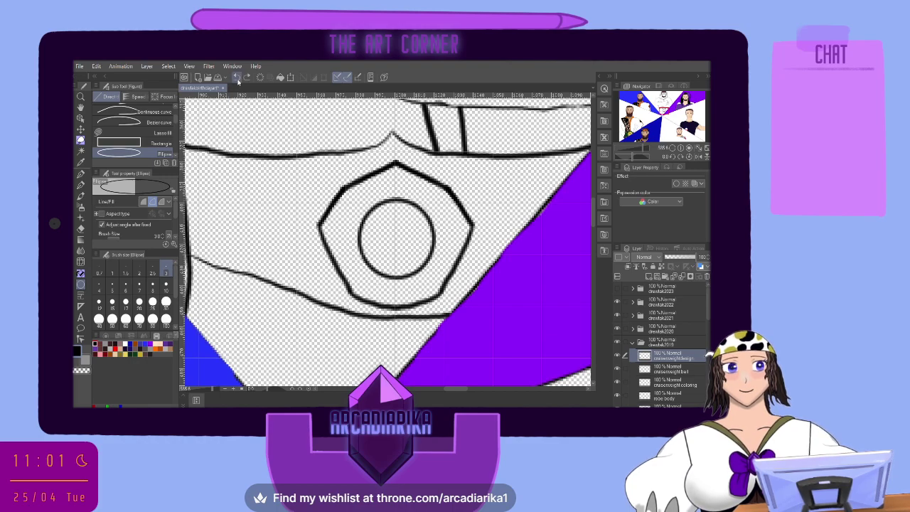
drag(347, 186, 443, 288)
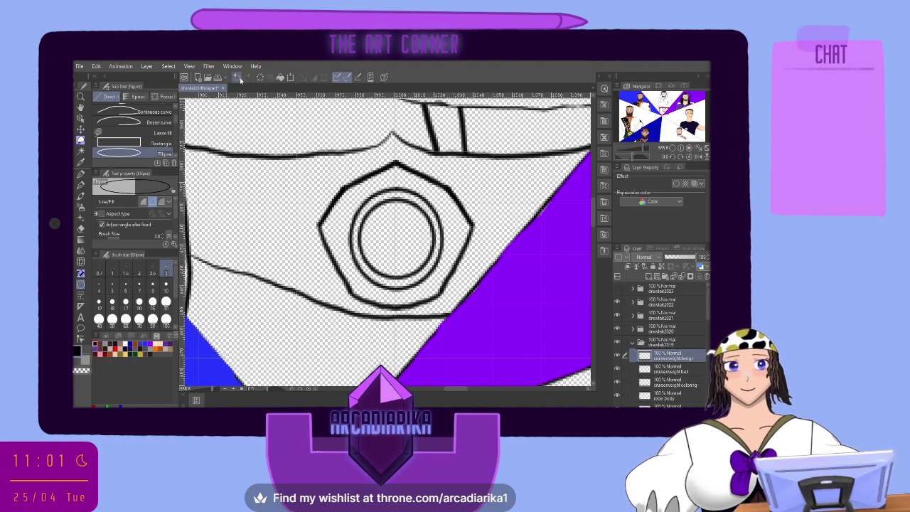
key(ctrl+z)
drag(340, 183, 456, 297)
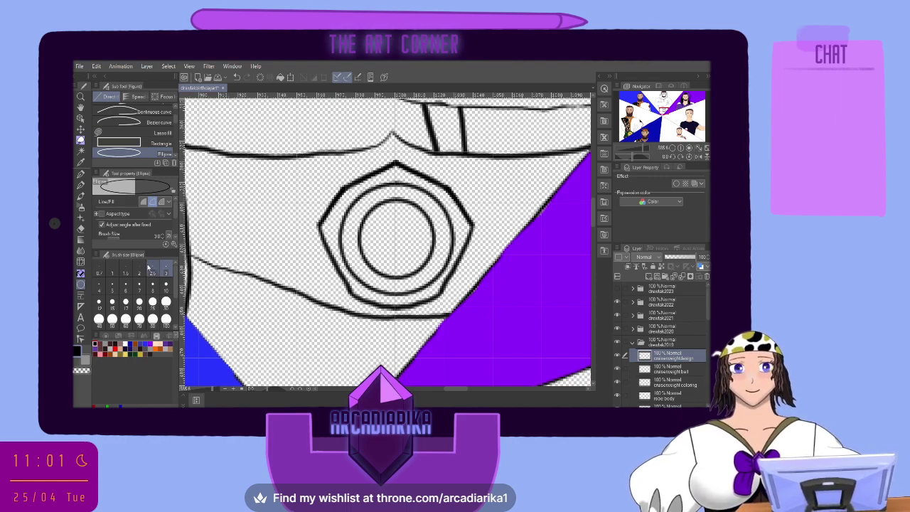
Draw a smaller ellipse inside the plate's central circle at brush size 2.5, replacing a first attempt
click(153, 270)
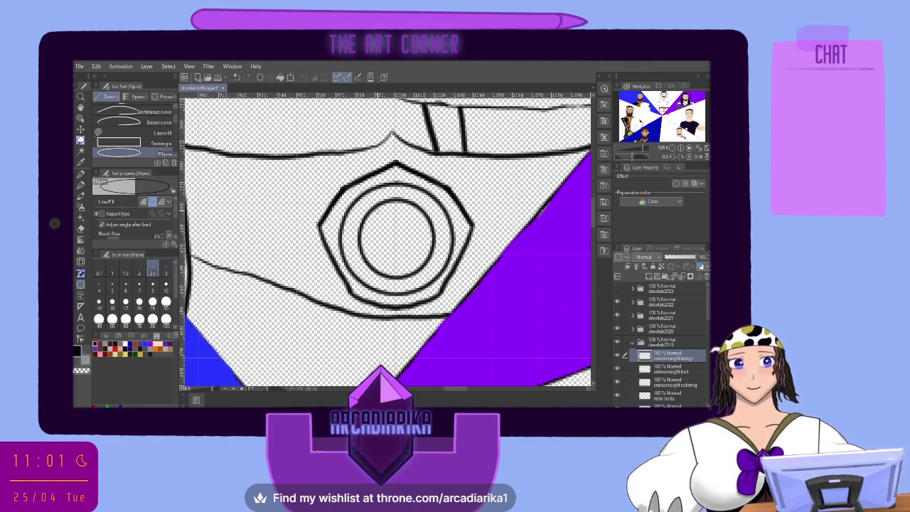
drag(377, 209, 424, 270)
click(236, 77)
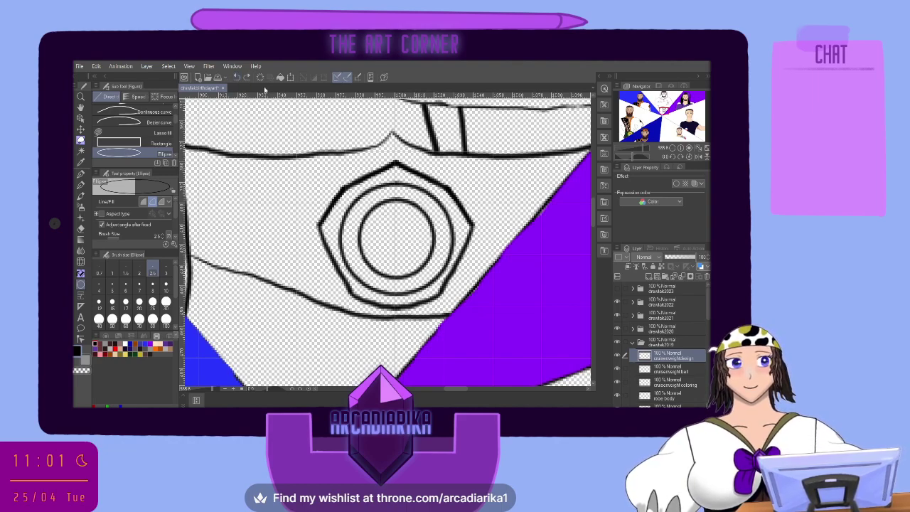
drag(368, 206, 425, 272)
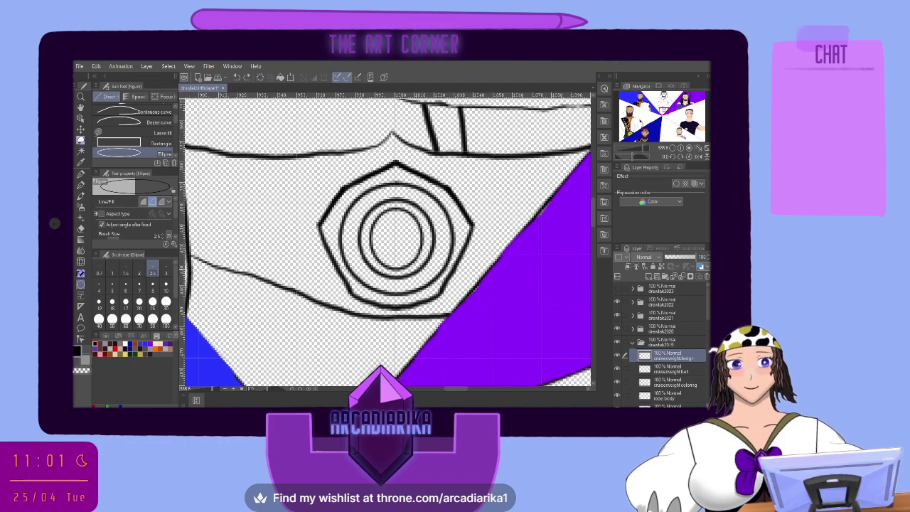
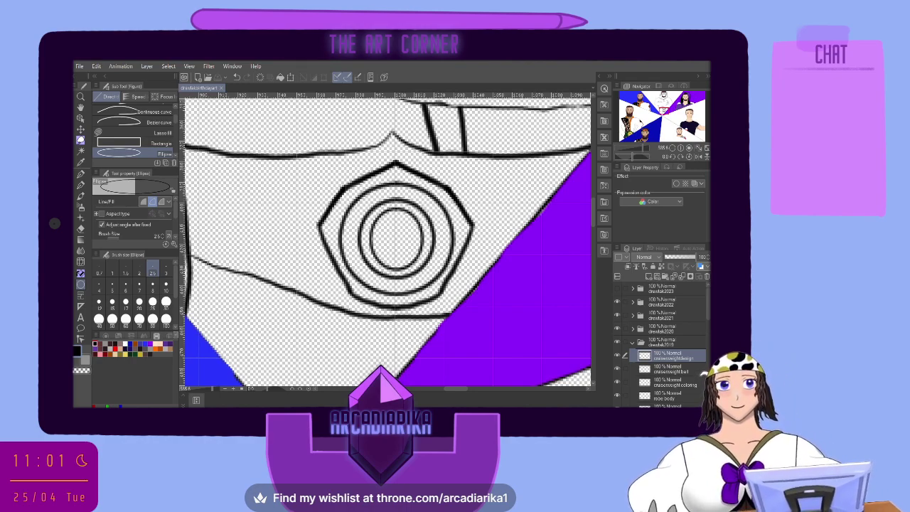
On the cruiserweight belt layer, outline the centre plate's border in purple on the blue segment's side and along the base, using the G-pen at size 5
click(671, 369)
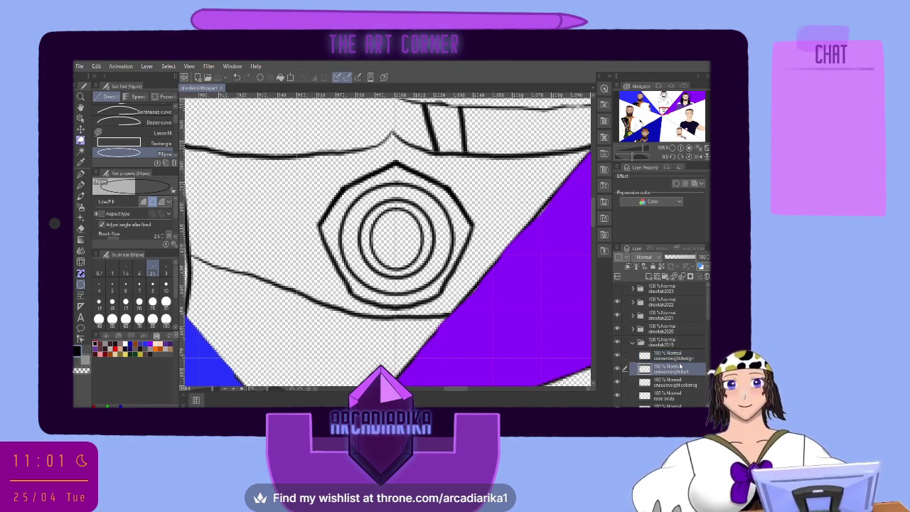
click(166, 343)
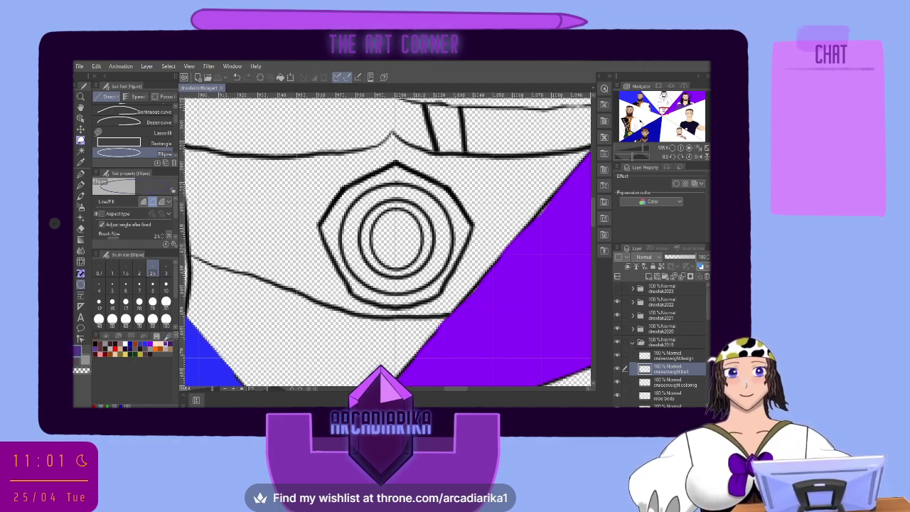
click(80, 185)
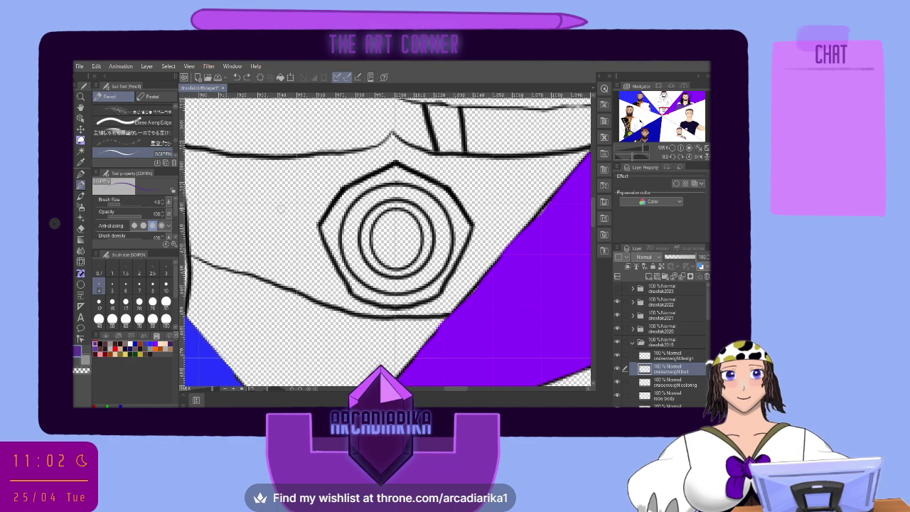
click(80, 173)
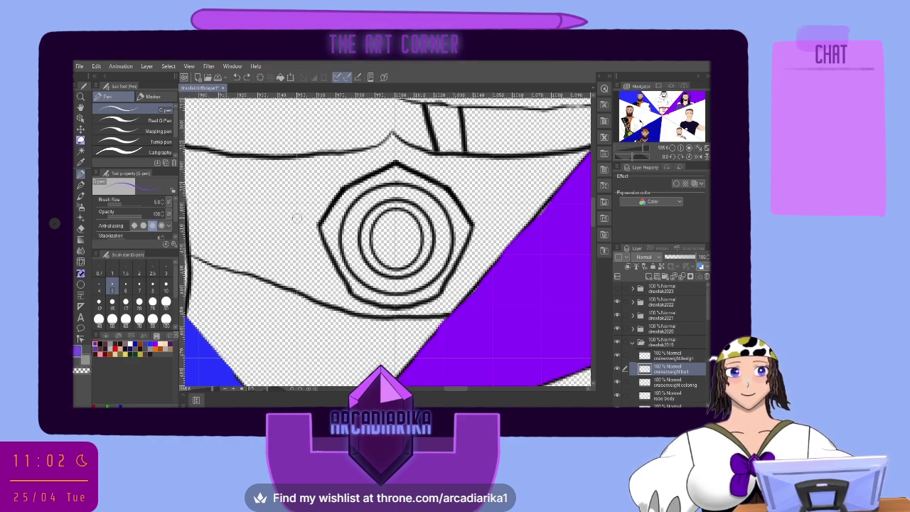
mouse_move(297, 216)
mouse_down()
mouse_move(344, 151)
mouse_move(393, 135)
mouse_move(342, 153)
mouse_up()
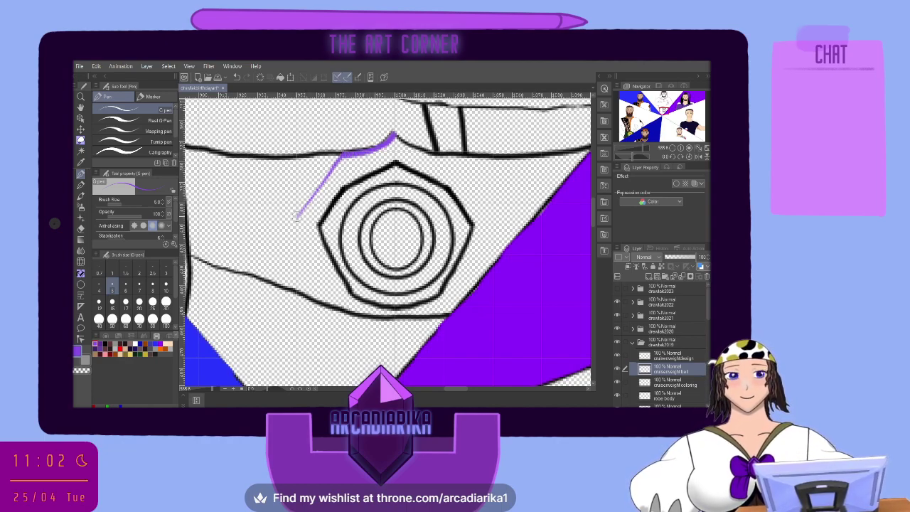
mouse_move(297, 218)
mouse_down()
mouse_move(314, 271)
mouse_move(343, 310)
mouse_move(449, 312)
mouse_up()
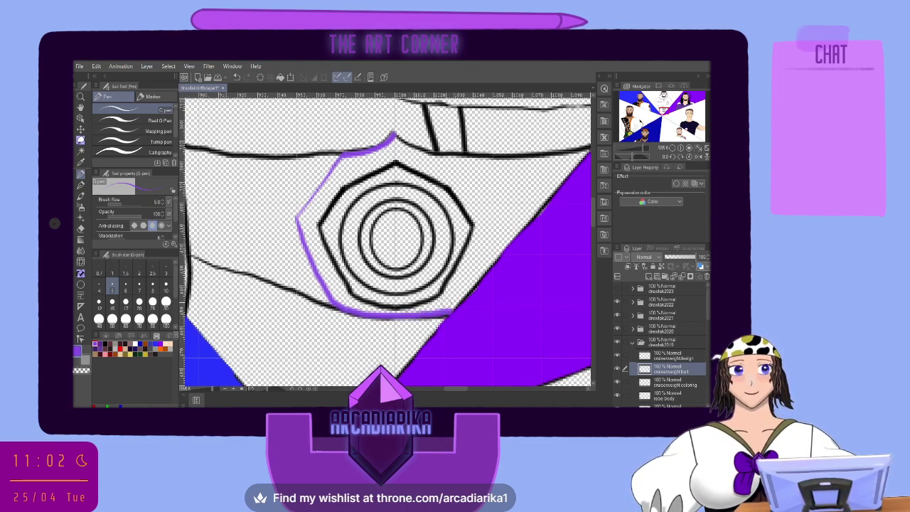
click(237, 77)
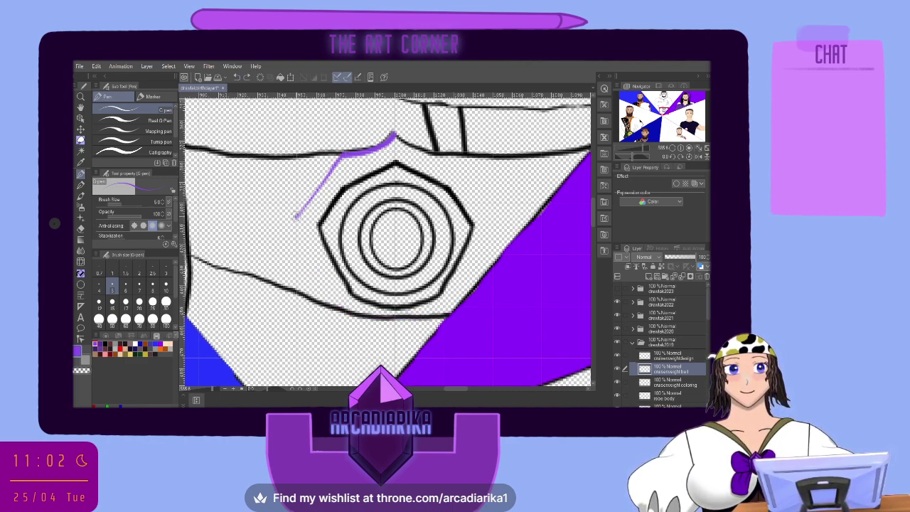
mouse_move(296, 216)
mouse_down()
mouse_move(338, 309)
mouse_move(366, 319)
mouse_move(455, 311)
mouse_up()
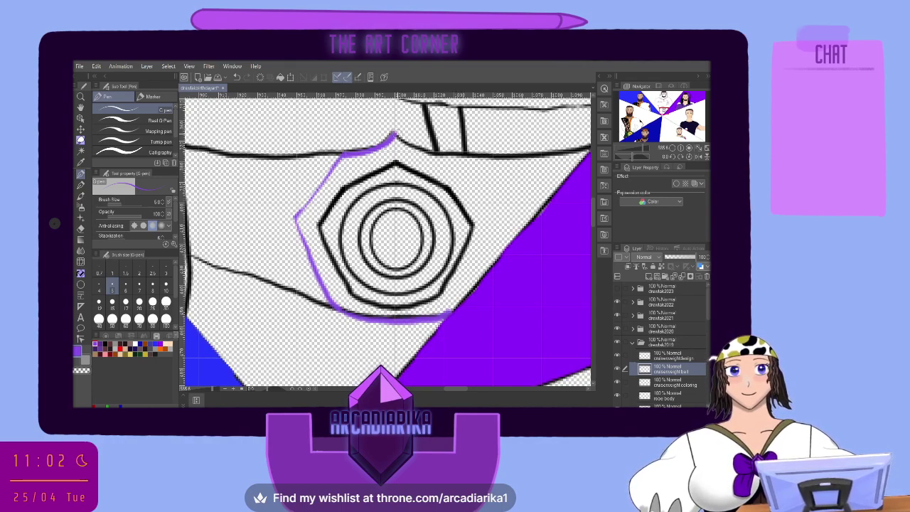
drag(394, 133, 455, 168)
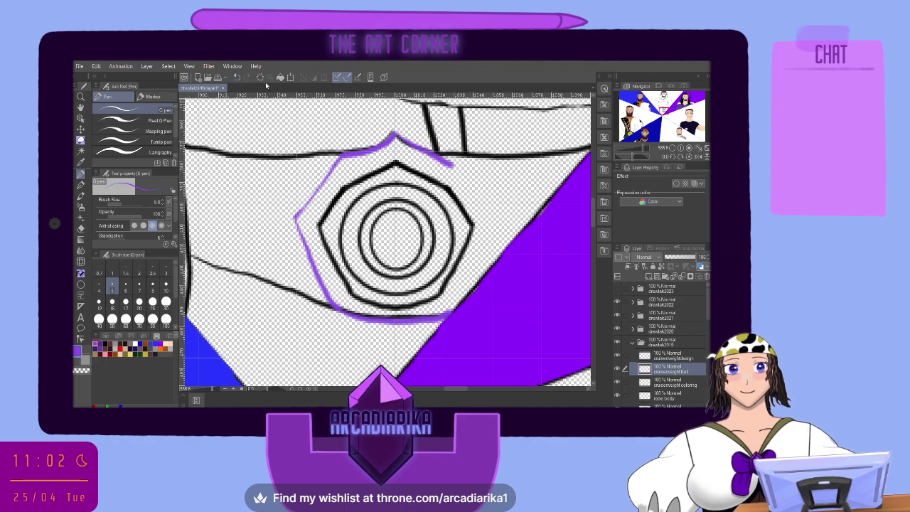
click(236, 77)
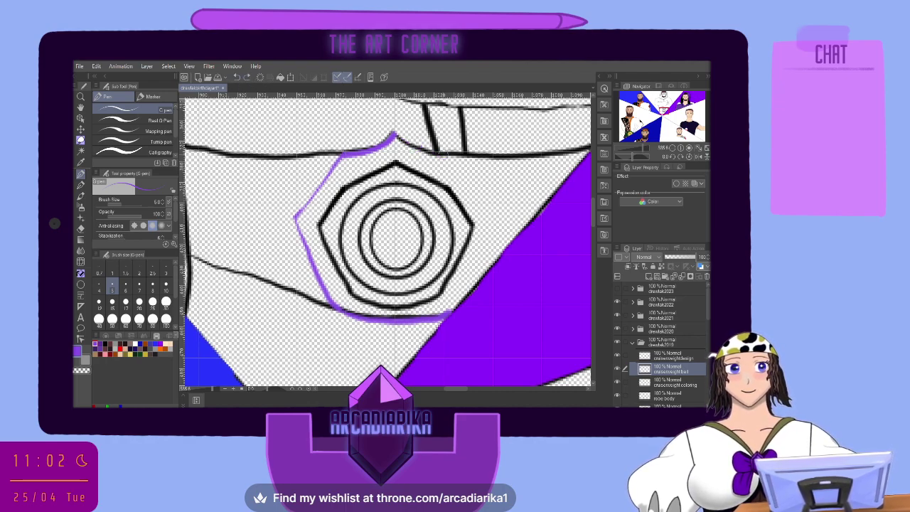
drag(445, 162, 397, 135)
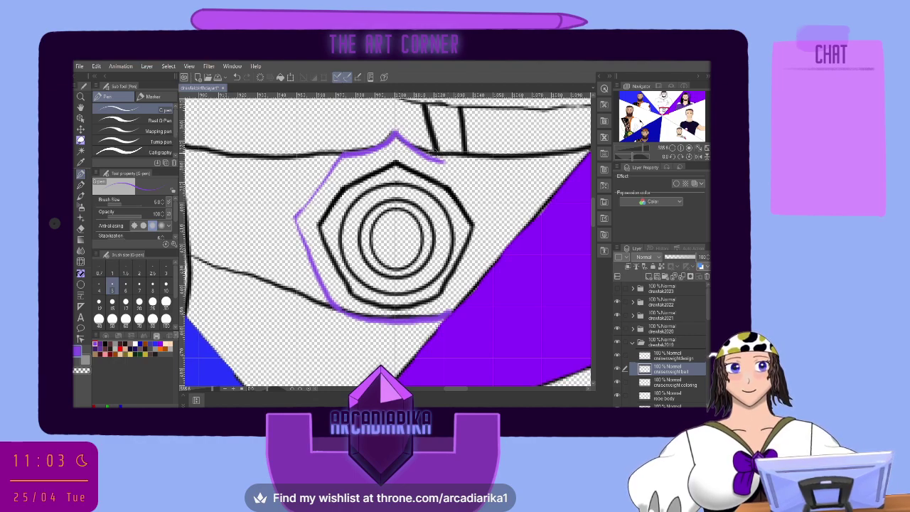
mouse_move(428, 152)
mouse_down()
mouse_move(463, 158)
mouse_move(509, 224)
mouse_up()
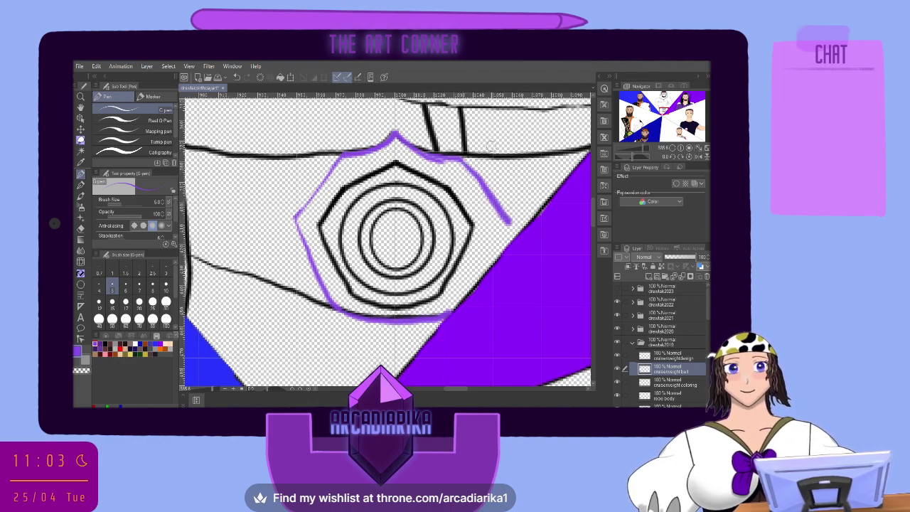
click(237, 76)
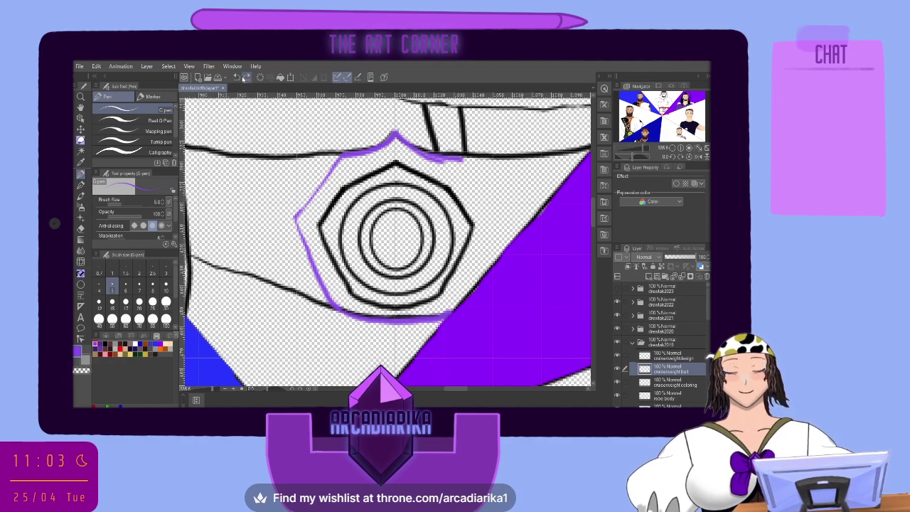
click(239, 77)
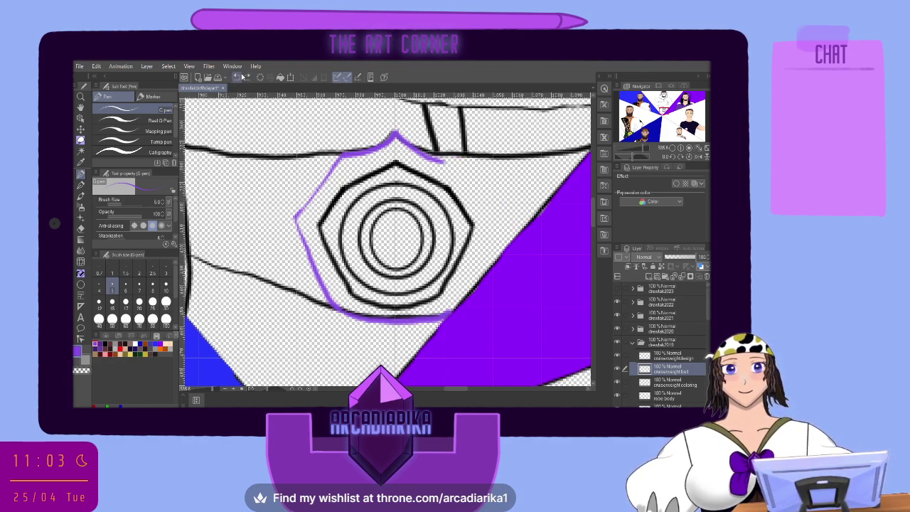
click(240, 77)
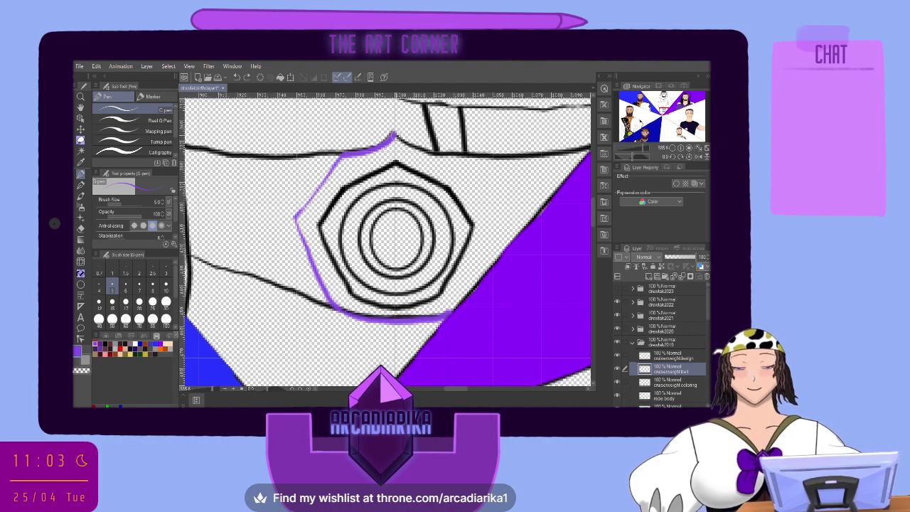
Draw the border's upper edge from the peak towards the purple segment and erase the misplaced slanting strokes at its end
mouse_move(392, 135)
mouse_down()
mouse_move(452, 155)
mouse_move(501, 216)
mouse_up()
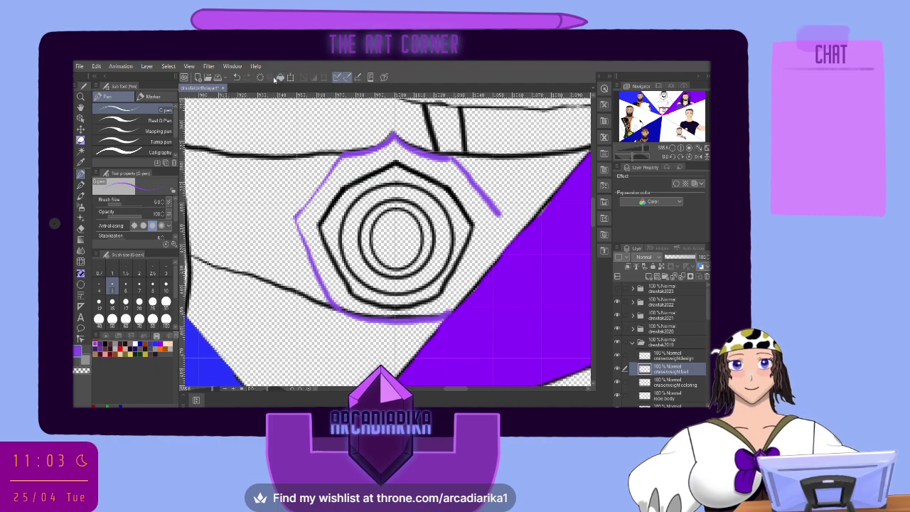
click(237, 78)
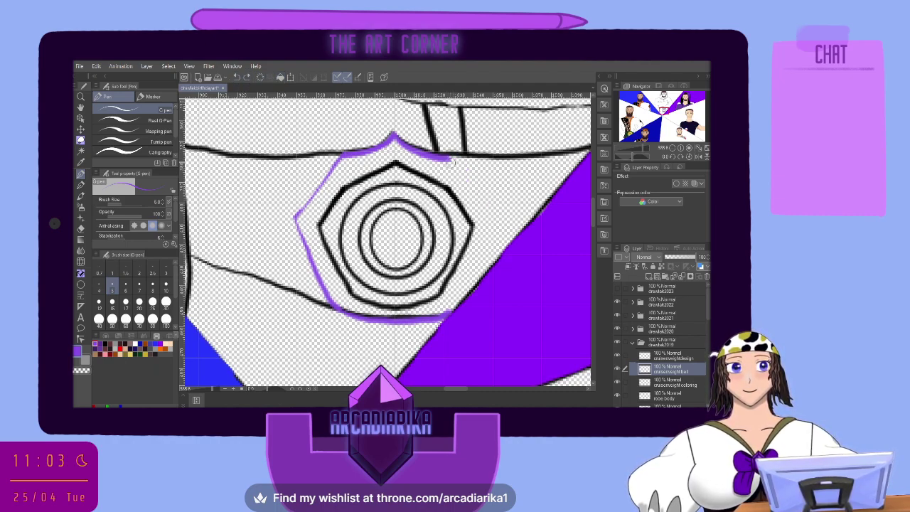
drag(451, 161, 465, 178)
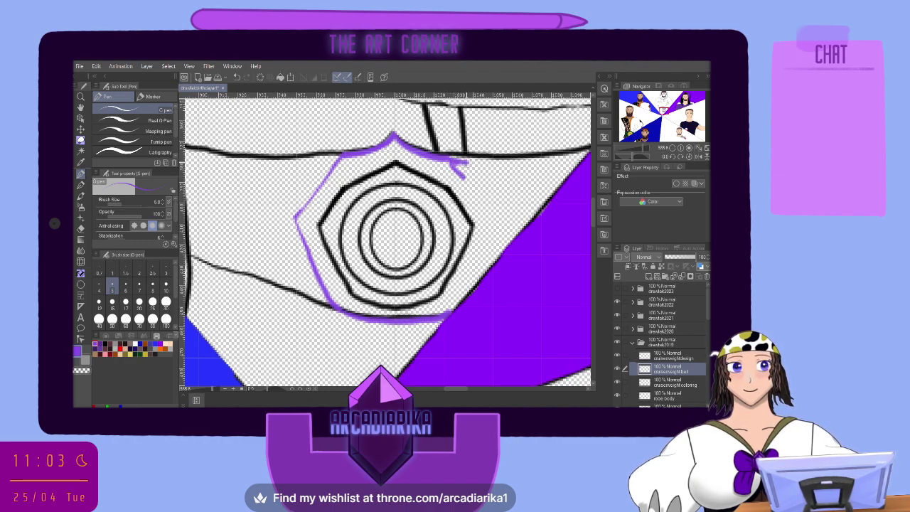
drag(463, 162, 485, 189)
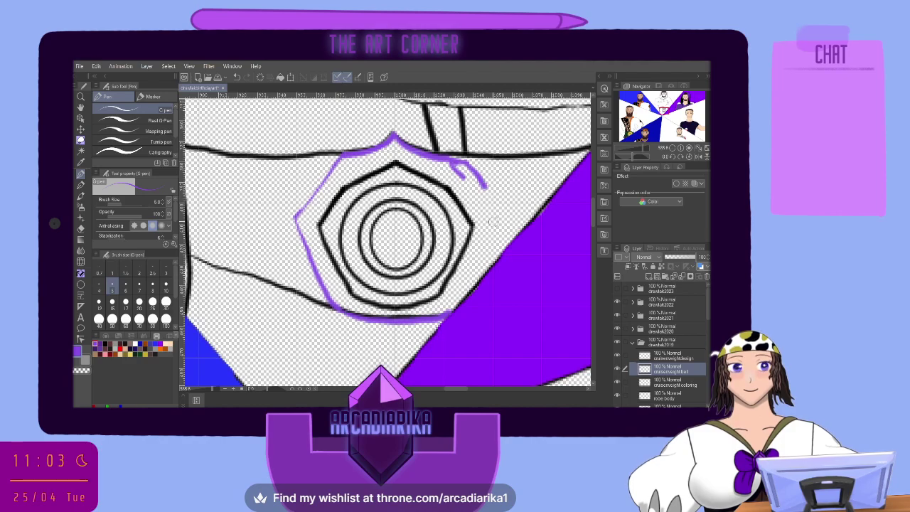
mouse_move(502, 224)
mouse_down()
mouse_move(468, 160)
mouse_move(481, 165)
mouse_up()
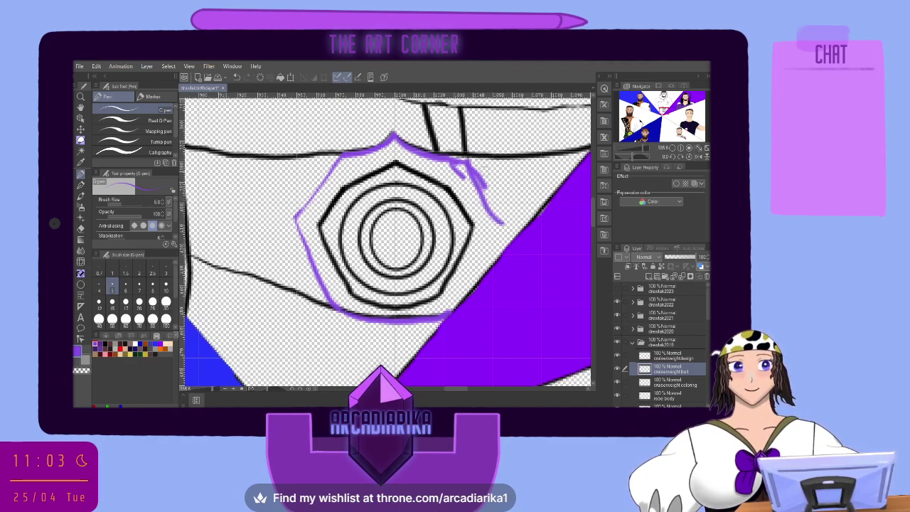
key(e)
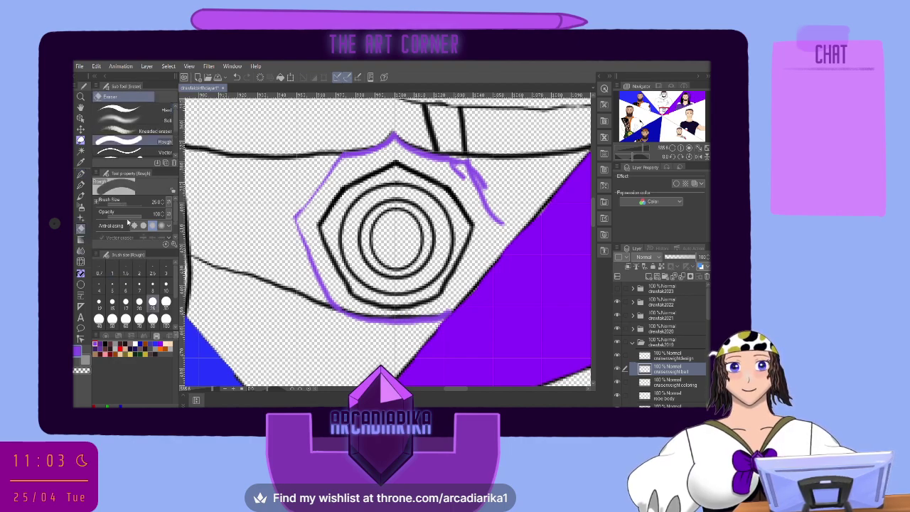
mouse_move(509, 184)
mouse_down()
mouse_move(498, 199)
mouse_move(476, 170)
mouse_move(508, 227)
mouse_move(505, 160)
mouse_up()
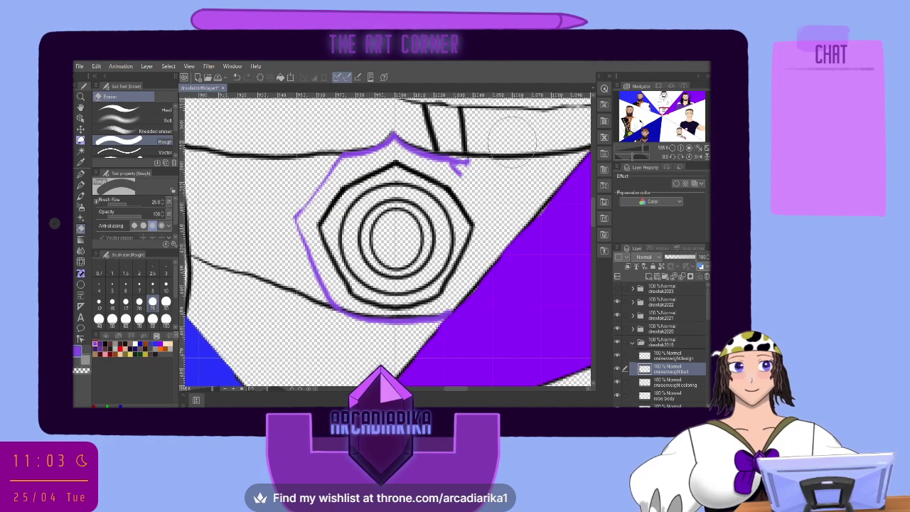
Redraw the slanting edge with the G-pen down to a pointed corner, and close the border outline along the purple segment
click(81, 184)
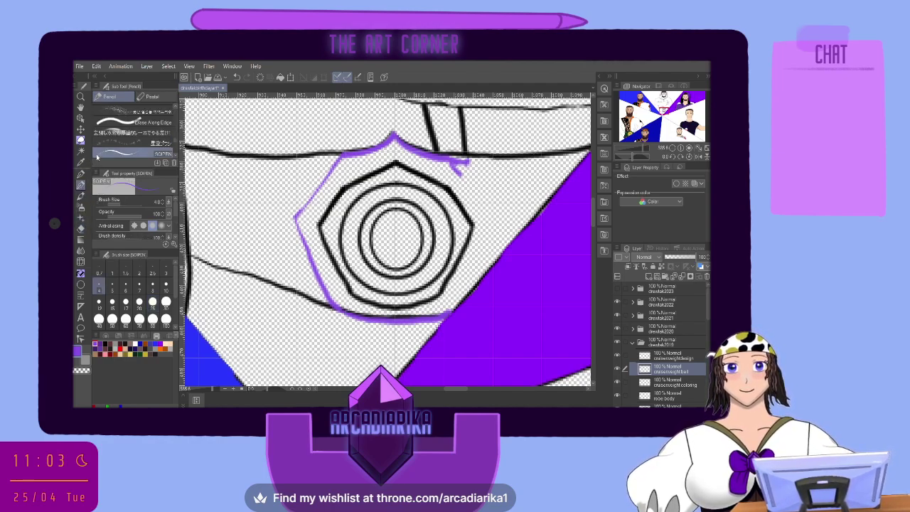
click(81, 174)
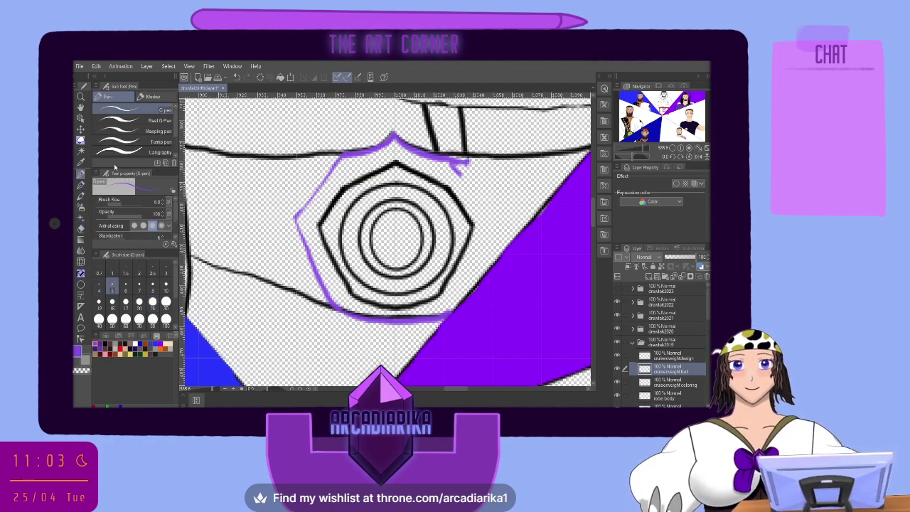
drag(502, 218, 463, 168)
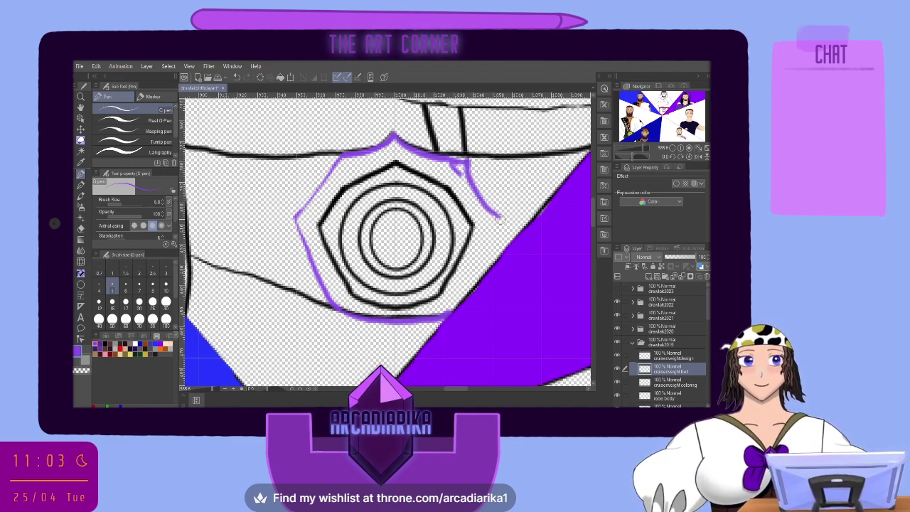
mouse_move(500, 218)
mouse_down()
mouse_move(468, 297)
mouse_move(478, 257)
mouse_move(507, 218)
mouse_move(495, 215)
mouse_move(509, 206)
mouse_up()
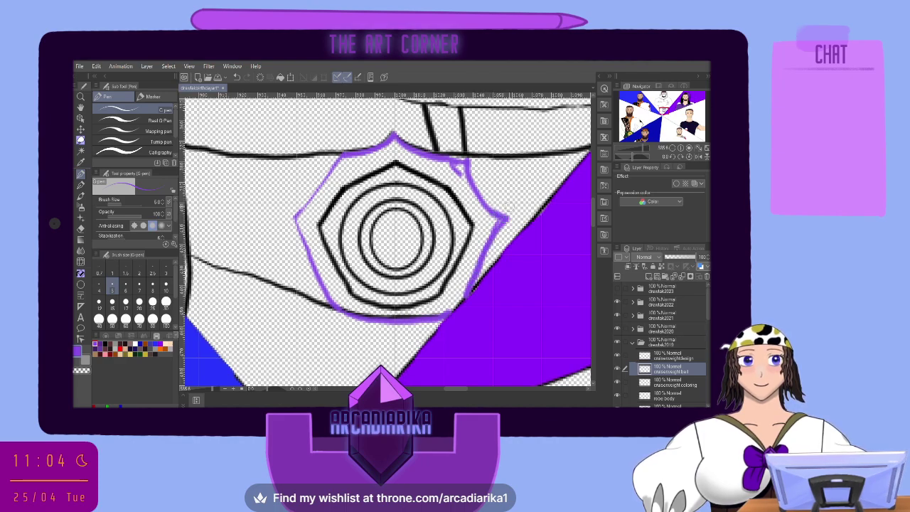
Fill the band between the purple border outline and the plate's black outline with solid purple all the way round
mouse_move(472, 257)
mouse_down()
mouse_move(479, 224)
mouse_move(472, 260)
mouse_up()
mouse_move(480, 226)
mouse_down()
mouse_move(477, 256)
mouse_move(450, 309)
mouse_move(457, 266)
mouse_move(466, 259)
mouse_move(460, 281)
mouse_move(497, 220)
mouse_up()
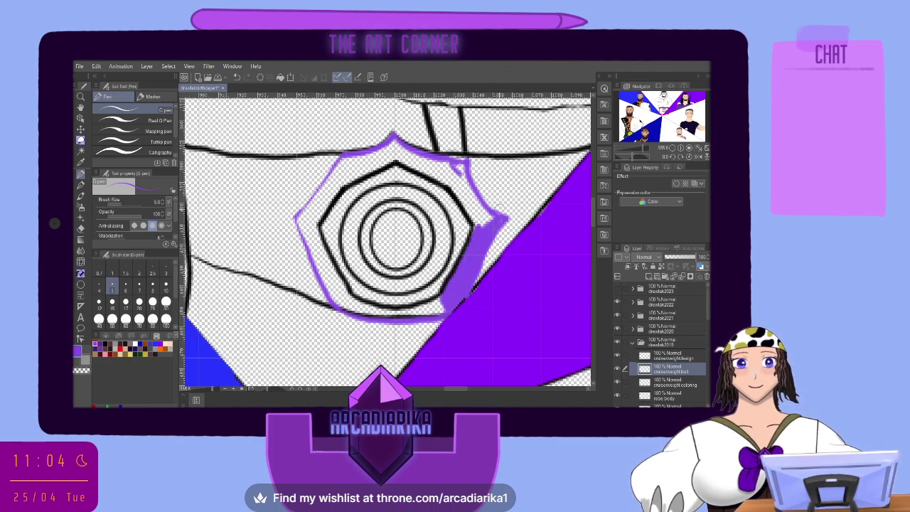
mouse_move(461, 182)
mouse_down()
mouse_move(455, 199)
mouse_move(462, 208)
mouse_move(469, 176)
mouse_move(492, 218)
mouse_move(472, 216)
mouse_move(485, 221)
mouse_up()
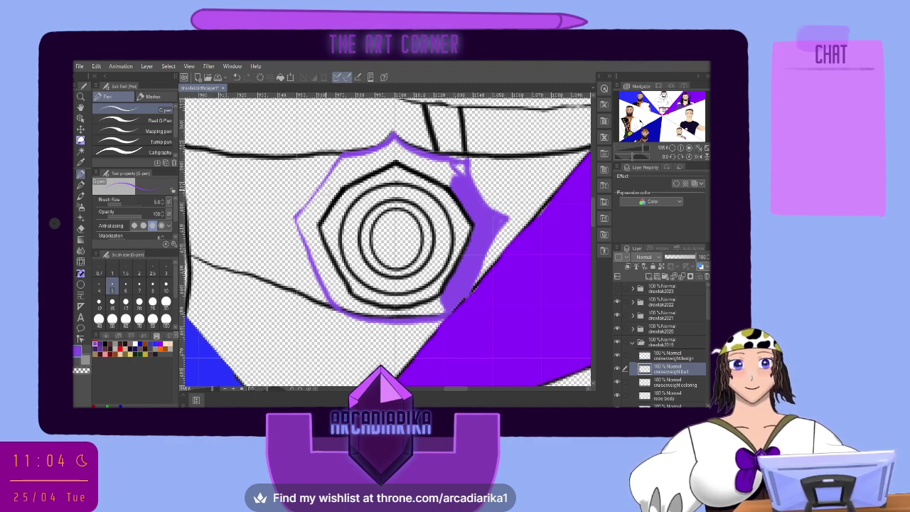
mouse_move(324, 188)
mouse_down()
mouse_move(315, 206)
mouse_move(331, 177)
mouse_move(303, 226)
mouse_move(342, 165)
mouse_move(391, 148)
mouse_move(355, 176)
mouse_move(341, 163)
mouse_up()
mouse_move(309, 227)
mouse_down()
mouse_move(350, 302)
mouse_move(300, 226)
mouse_move(311, 233)
mouse_up()
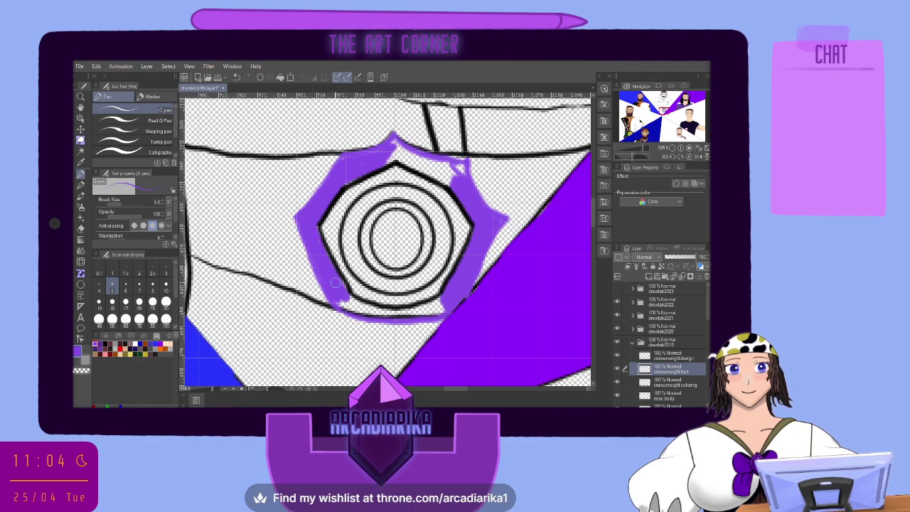
drag(335, 282, 347, 304)
mouse_move(342, 304)
mouse_down()
mouse_move(423, 313)
mouse_move(390, 316)
mouse_move(440, 310)
mouse_up()
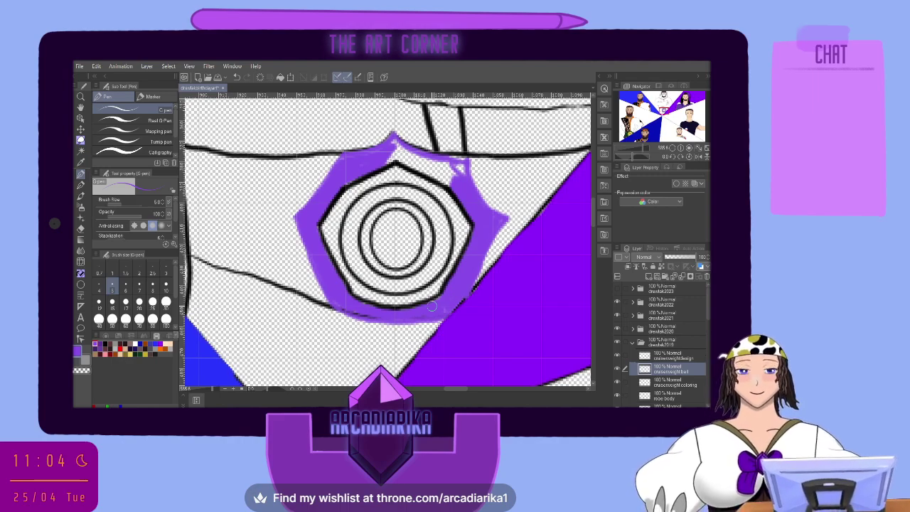
drag(391, 150, 448, 183)
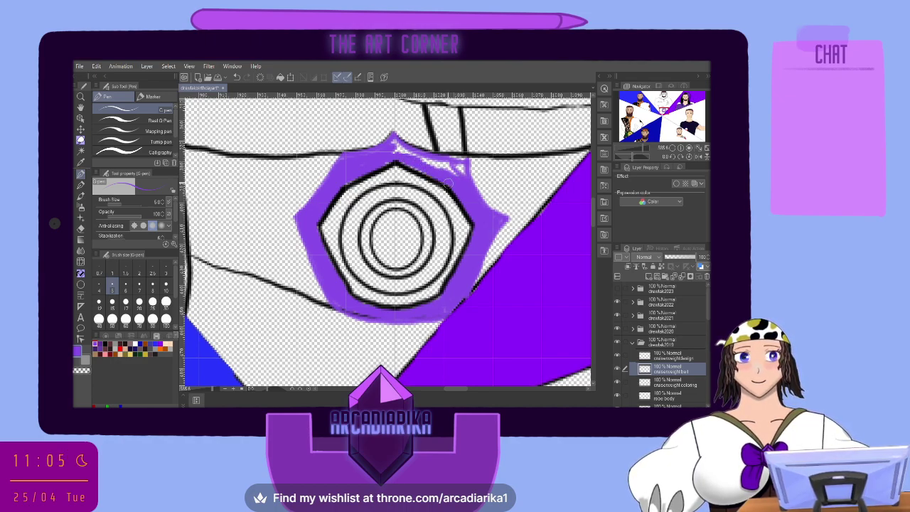
mouse_move(402, 160)
mouse_down()
mouse_move(389, 158)
mouse_move(401, 146)
mouse_move(392, 140)
mouse_move(463, 172)
mouse_move(457, 166)
mouse_up()
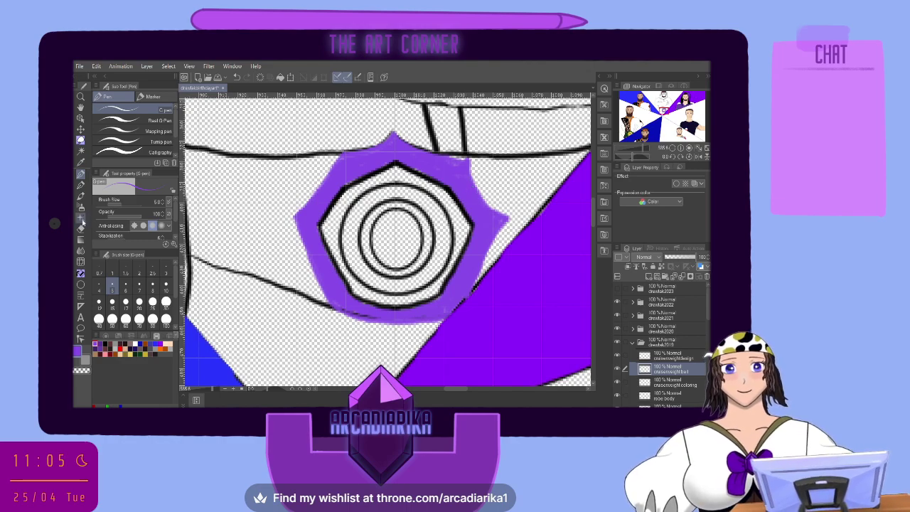
Draw two diagonal purple lines from the border's outer corner on the strap side to the belt's upper and lower edges
click(81, 188)
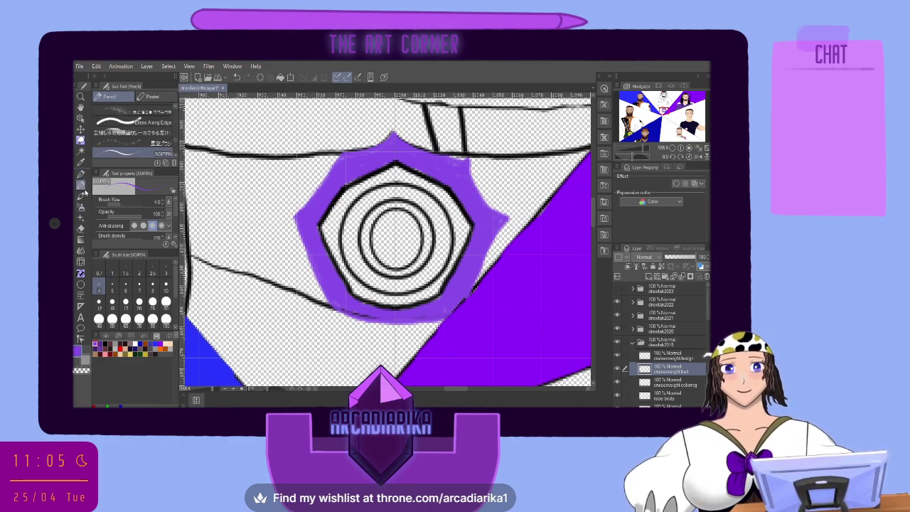
click(80, 174)
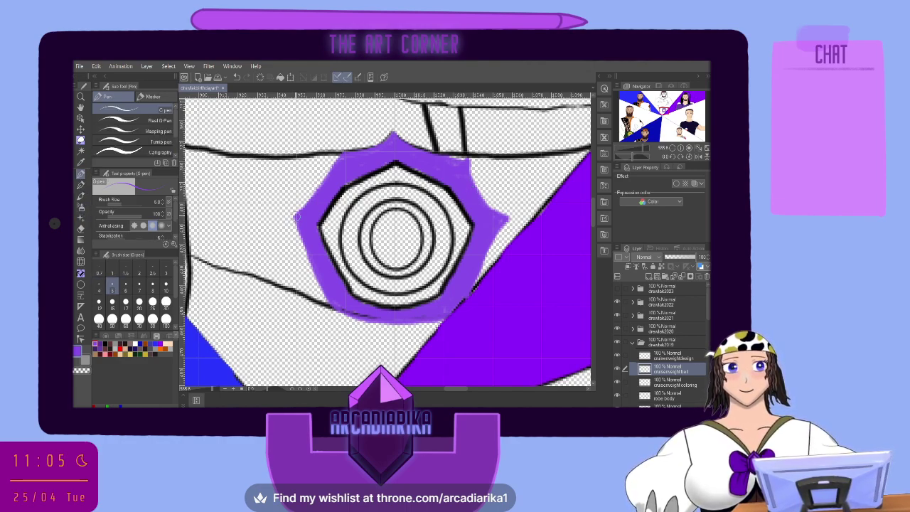
drag(297, 219, 256, 156)
drag(299, 212, 241, 273)
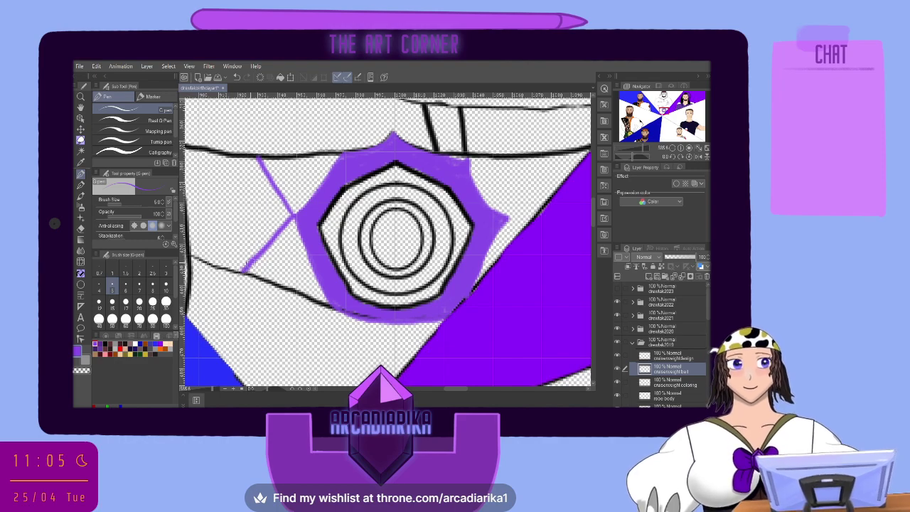
Fill the belt's side panels with solid purple: the slanting band beside the purple segment and the pointed panel at the strap end
drag(506, 217, 560, 153)
mouse_move(508, 219)
mouse_down()
mouse_move(522, 231)
mouse_move(589, 147)
mouse_move(542, 179)
mouse_move(515, 216)
mouse_move(520, 225)
mouse_move(563, 164)
mouse_up()
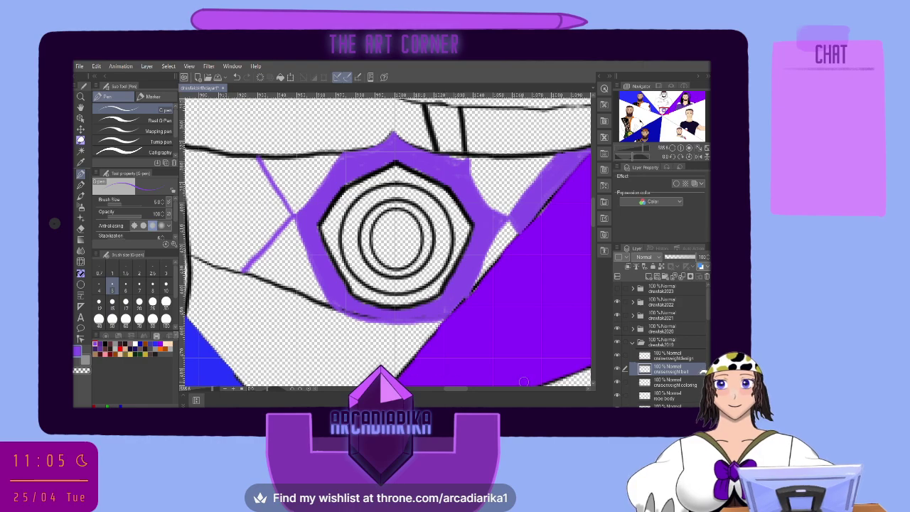
drag(464, 388, 449, 388)
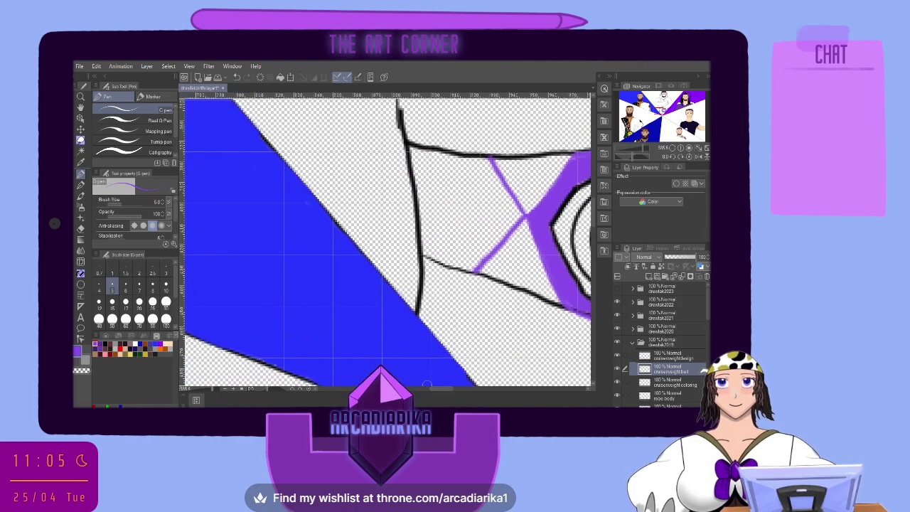
mouse_move(436, 176)
mouse_down()
mouse_move(428, 212)
mouse_move(422, 186)
mouse_move(425, 250)
mouse_move(481, 270)
mouse_up()
mouse_move(420, 187)
mouse_down()
mouse_move(411, 145)
mouse_move(496, 162)
mouse_move(494, 179)
mouse_move(517, 213)
mouse_move(483, 250)
mouse_up()
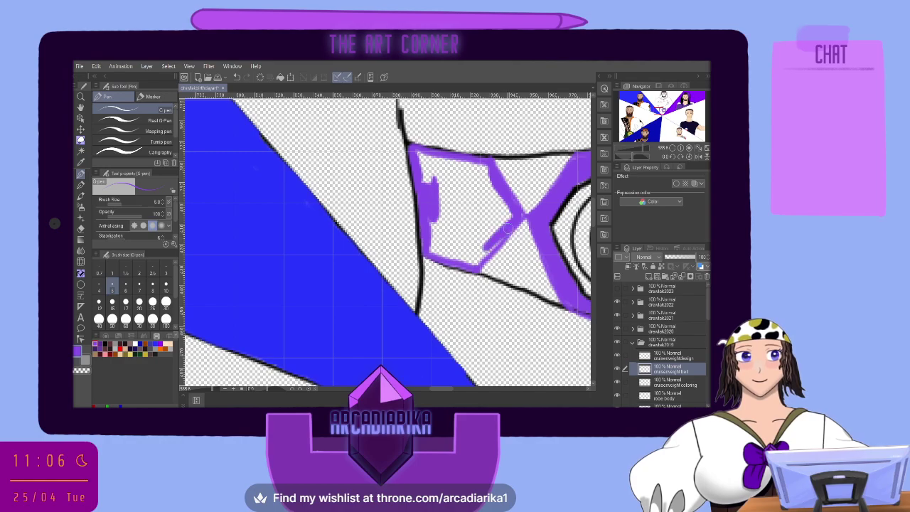
mouse_move(521, 216)
mouse_down()
mouse_move(466, 263)
mouse_move(469, 244)
mouse_move(429, 250)
mouse_move(434, 209)
mouse_move(425, 232)
mouse_move(431, 212)
mouse_move(456, 193)
mouse_move(449, 241)
mouse_move(446, 230)
mouse_move(463, 219)
mouse_move(483, 227)
mouse_move(475, 243)
mouse_move(507, 215)
mouse_up()
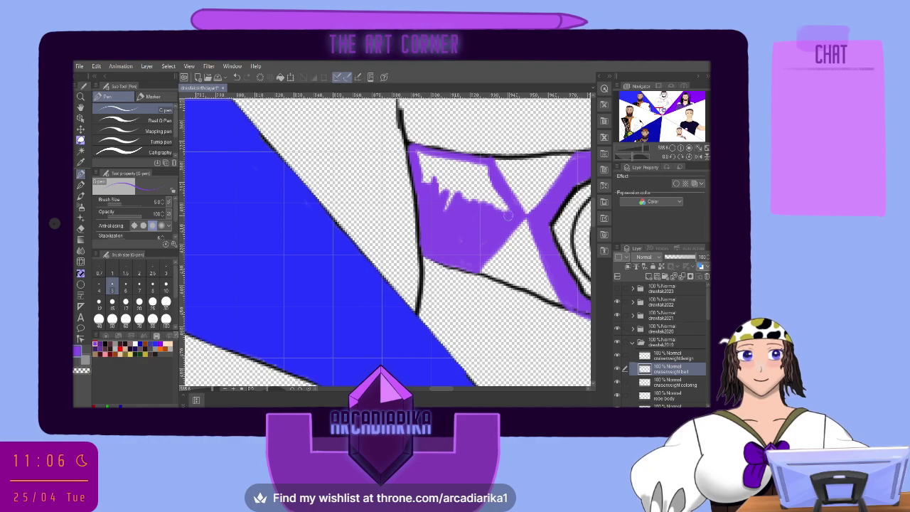
mouse_move(455, 199)
mouse_down()
mouse_move(453, 177)
mouse_move(471, 167)
mouse_move(476, 181)
mouse_move(487, 171)
mouse_move(475, 199)
mouse_move(492, 186)
mouse_move(489, 213)
mouse_move(505, 209)
mouse_up()
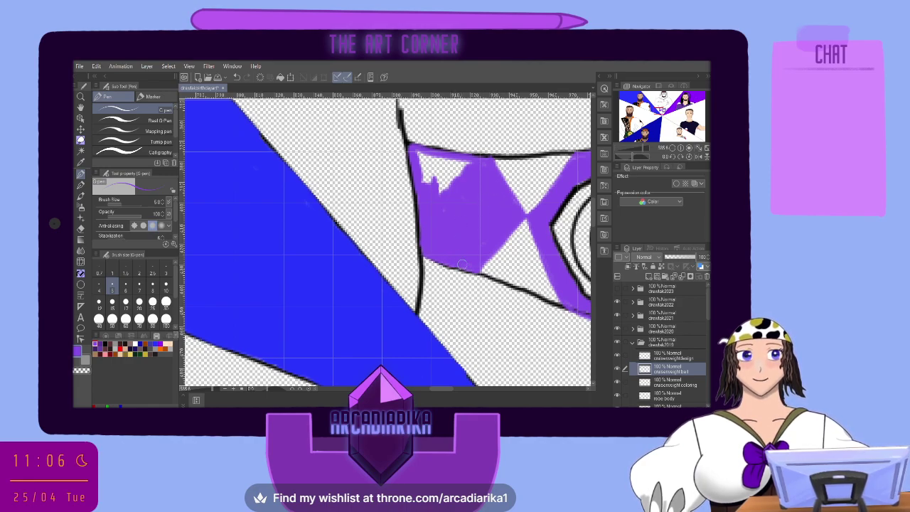
mouse_move(432, 179)
mouse_down()
mouse_move(421, 154)
mouse_move(429, 178)
mouse_move(430, 168)
mouse_move(444, 175)
mouse_move(474, 164)
mouse_up()
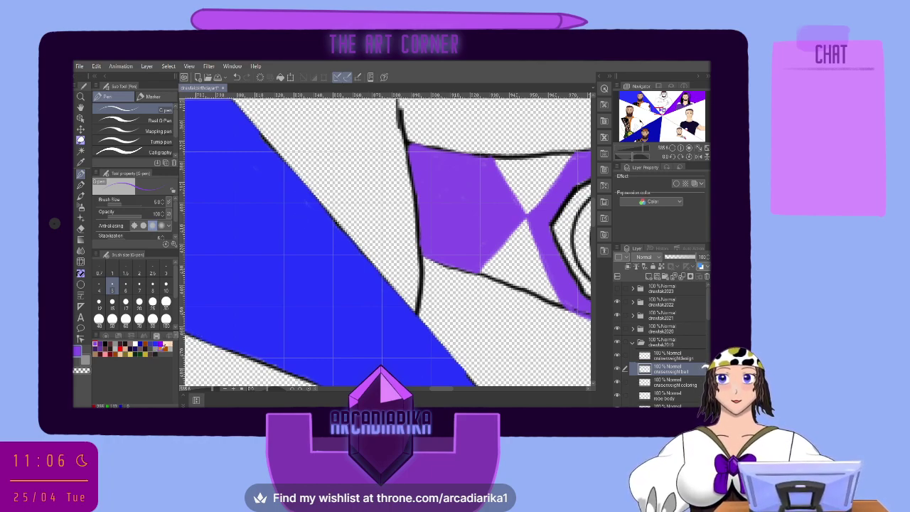
Paint a solid light grey pointed inset inside the strap-end purple panel, leaving a purple rim around it
click(170, 347)
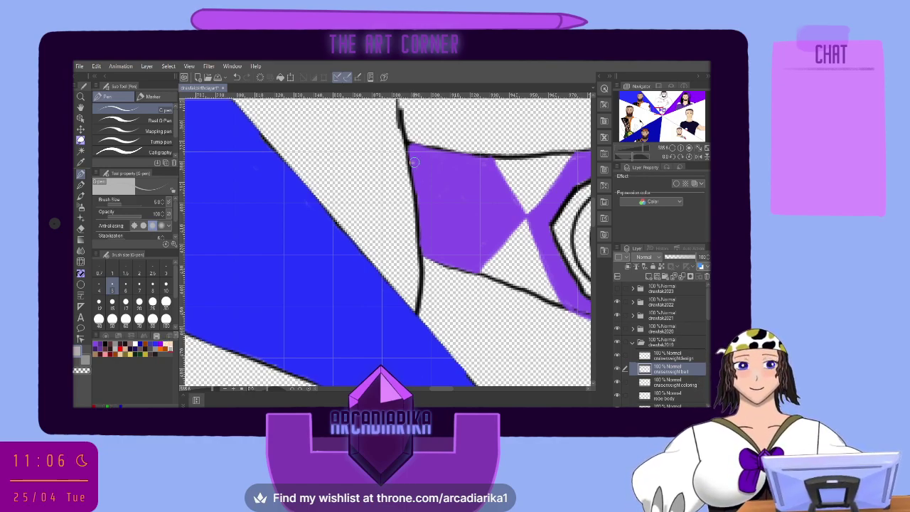
mouse_move(426, 163)
mouse_down()
mouse_move(467, 172)
mouse_move(496, 199)
mouse_up()
mouse_move(420, 242)
mouse_down()
mouse_move(449, 250)
mouse_move(504, 218)
mouse_move(498, 200)
mouse_move(511, 213)
mouse_move(447, 246)
mouse_up()
mouse_move(497, 216)
mouse_down()
mouse_move(475, 162)
mouse_move(449, 150)
mouse_move(443, 199)
mouse_move(414, 166)
mouse_move(419, 184)
mouse_move(413, 162)
mouse_move(422, 232)
mouse_move(435, 240)
mouse_move(422, 232)
mouse_move(429, 190)
mouse_move(465, 220)
mouse_move(488, 205)
mouse_move(465, 181)
mouse_move(470, 199)
mouse_move(459, 203)
mouse_move(422, 167)
mouse_up()
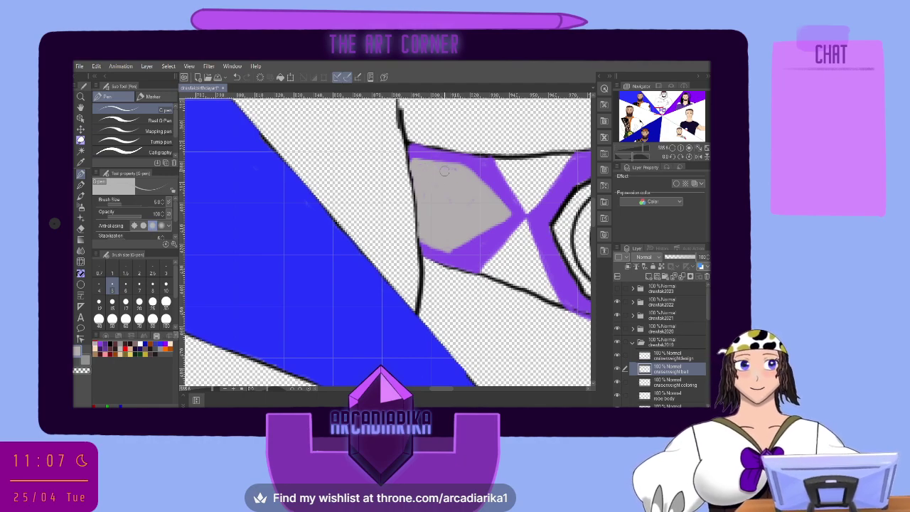
Draw a darker grey half-ring on the grey inset, against the belt's end line, on the cruiserweight design layer
click(683, 382)
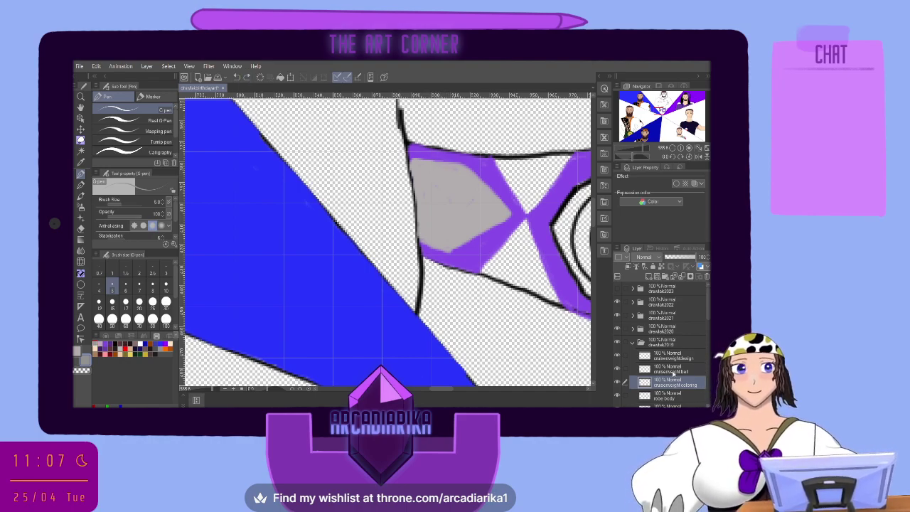
click(681, 366)
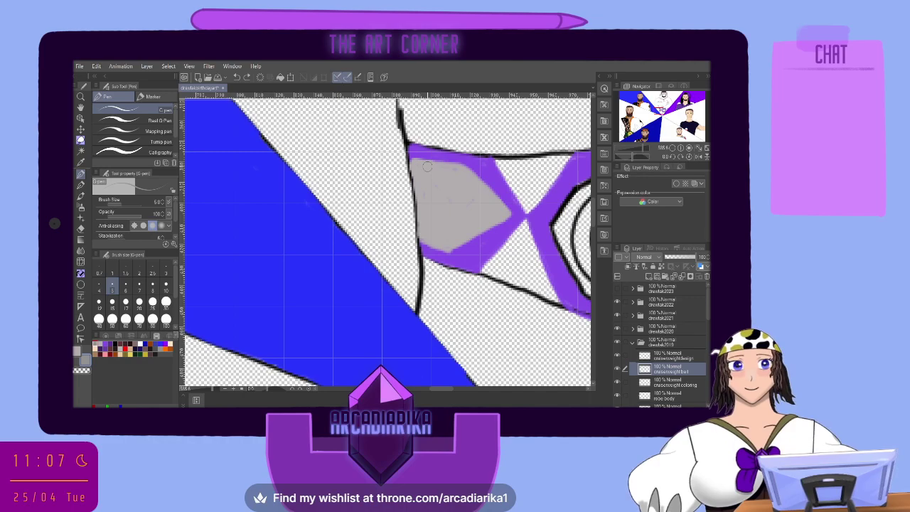
click(675, 354)
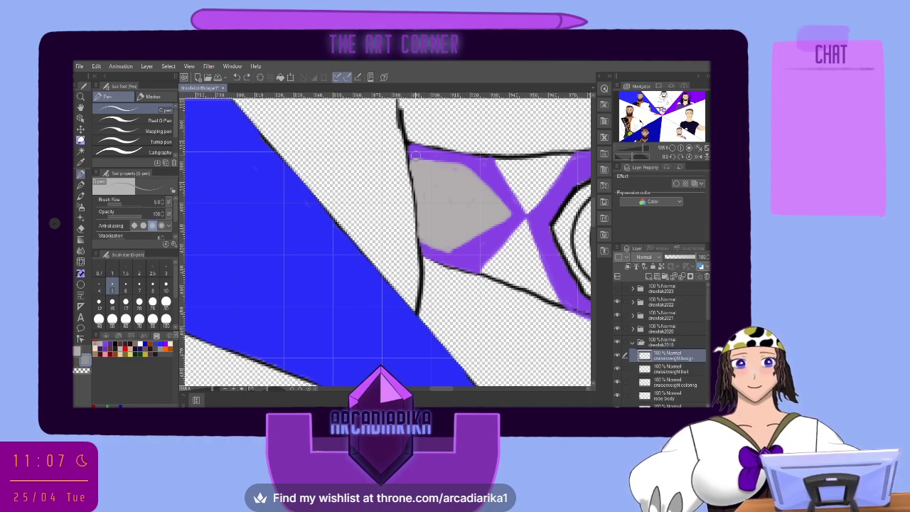
mouse_move(411, 169)
mouse_down()
mouse_move(453, 176)
mouse_move(464, 192)
mouse_move(442, 224)
mouse_move(421, 232)
mouse_move(431, 228)
mouse_up()
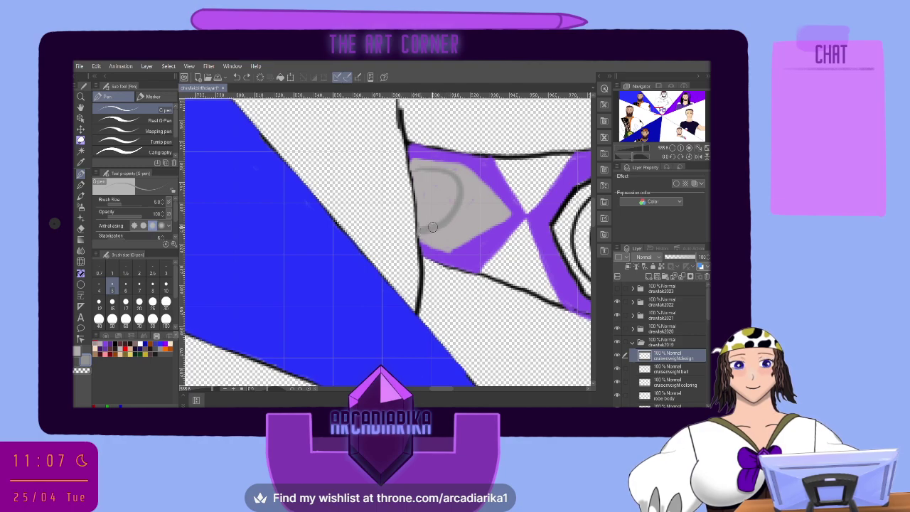
mouse_move(457, 200)
mouse_down()
mouse_move(452, 179)
mouse_move(412, 168)
mouse_up()
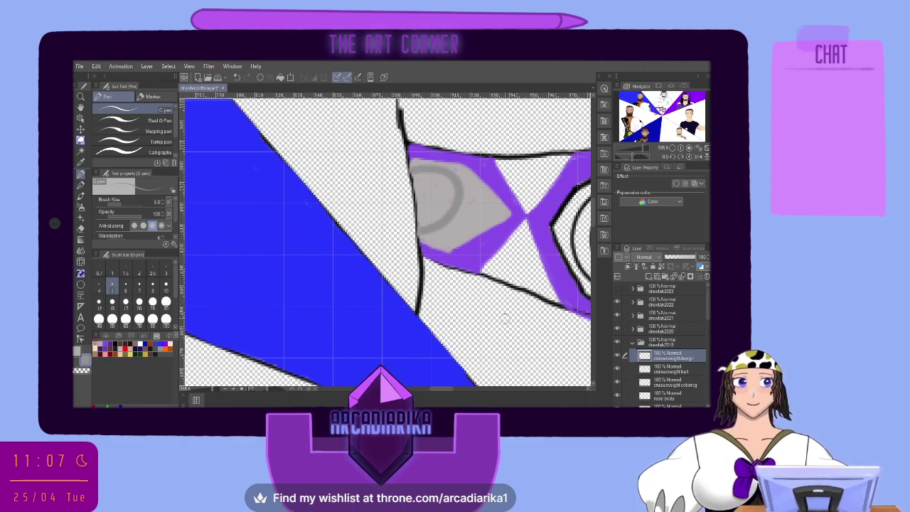
Fill the triangular gaps on both sides of the centre plate's border with dark purple on the cruiserweight coloring layer
click(683, 385)
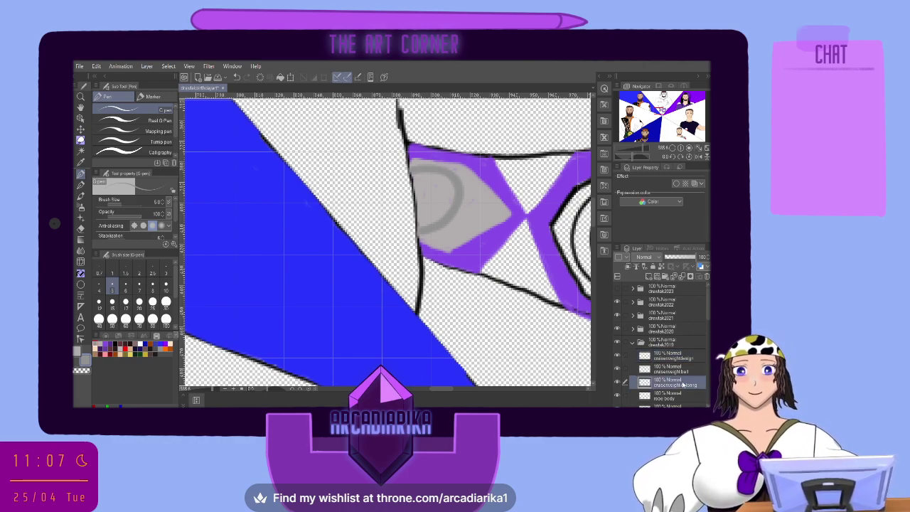
click(165, 344)
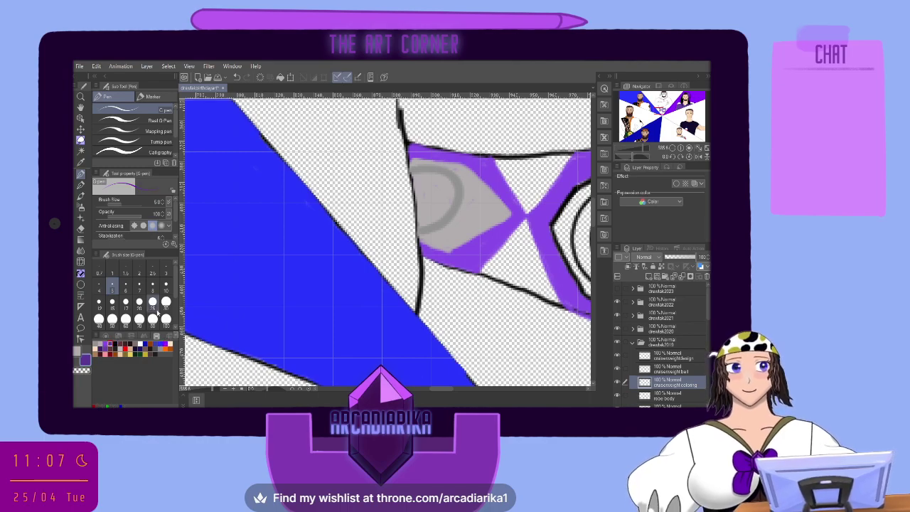
mouse_move(504, 268)
mouse_down()
mouse_move(513, 276)
mouse_move(484, 269)
mouse_move(499, 274)
mouse_up()
mouse_move(525, 282)
mouse_down()
mouse_move(563, 302)
mouse_move(537, 247)
mouse_move(526, 246)
mouse_move(531, 270)
mouse_move(525, 248)
mouse_move(520, 271)
mouse_move(546, 290)
mouse_move(514, 267)
mouse_move(509, 277)
mouse_move(516, 234)
mouse_move(511, 264)
mouse_move(484, 258)
mouse_move(565, 158)
mouse_move(499, 165)
mouse_move(545, 169)
mouse_move(526, 181)
mouse_move(516, 175)
mouse_move(529, 199)
mouse_move(503, 173)
mouse_move(538, 181)
mouse_up()
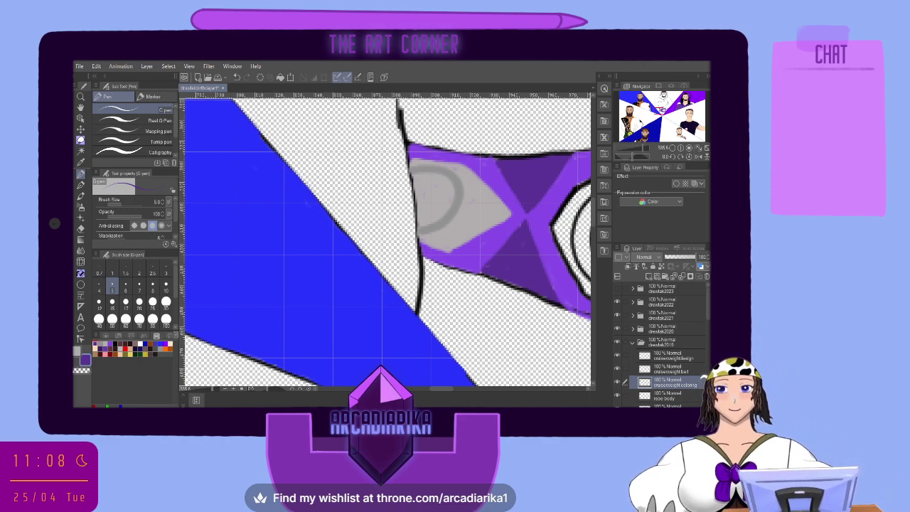
drag(441, 389, 458, 391)
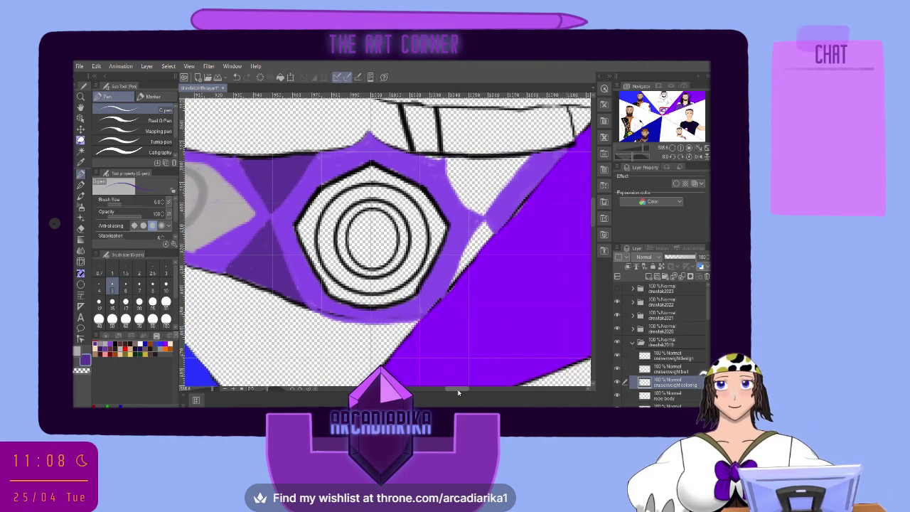
mouse_move(485, 223)
mouse_down()
mouse_move(454, 272)
mouse_move(468, 243)
mouse_move(478, 244)
mouse_move(487, 204)
mouse_move(524, 163)
mouse_move(504, 163)
mouse_move(532, 160)
mouse_move(440, 164)
mouse_move(486, 168)
mouse_move(459, 191)
mouse_move(496, 192)
mouse_move(482, 209)
mouse_move(467, 205)
mouse_move(466, 181)
mouse_up()
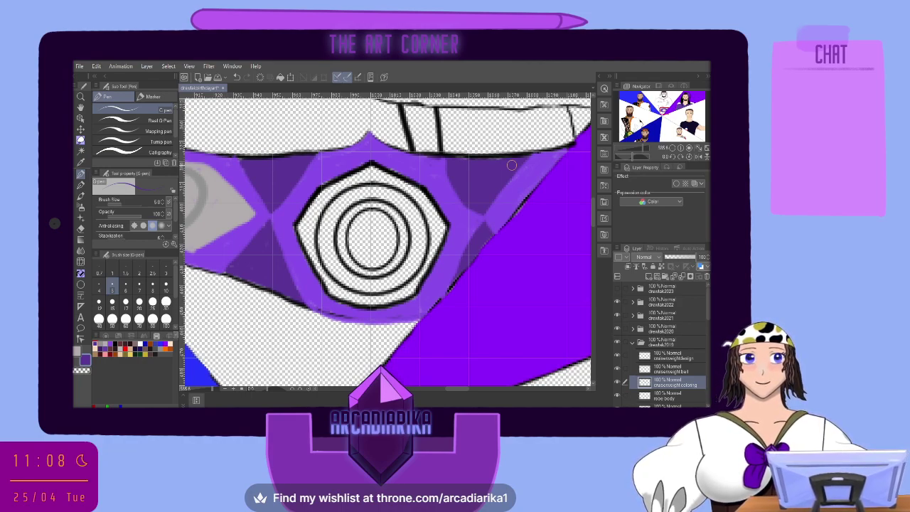
Straighten the border's edge beside the dark purple triangle near the purple segment with lighter purple G-pen strokes on the cruiserweight design layer
click(678, 357)
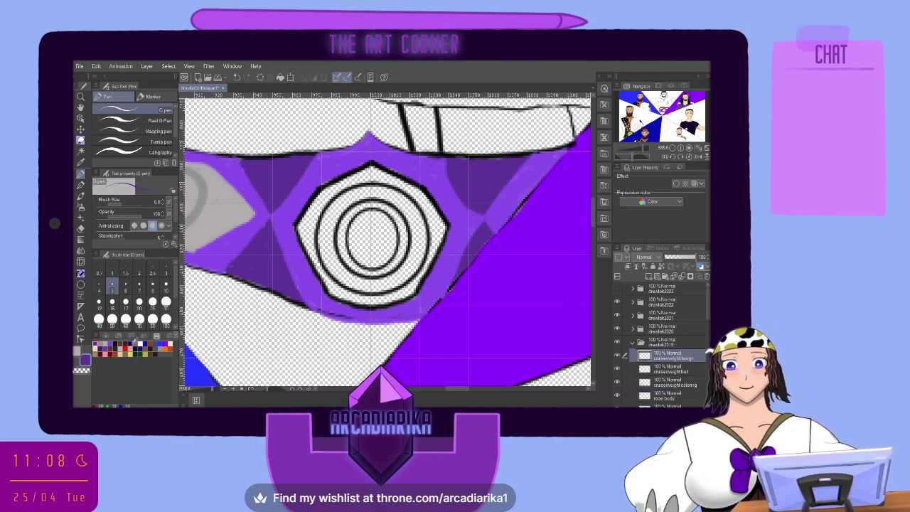
click(80, 228)
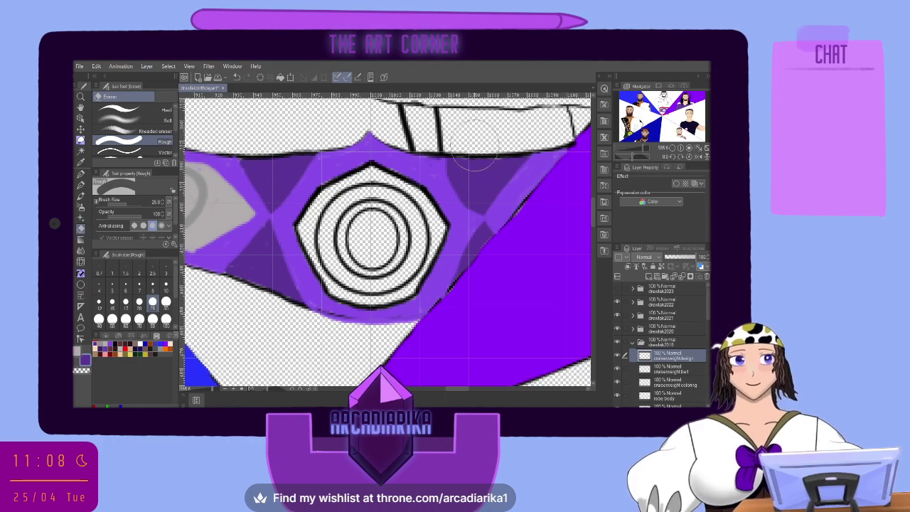
click(152, 284)
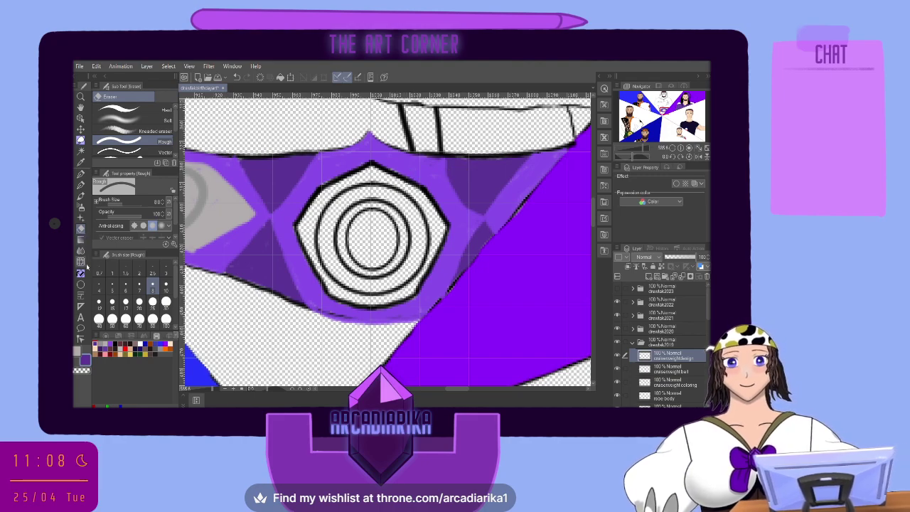
click(80, 184)
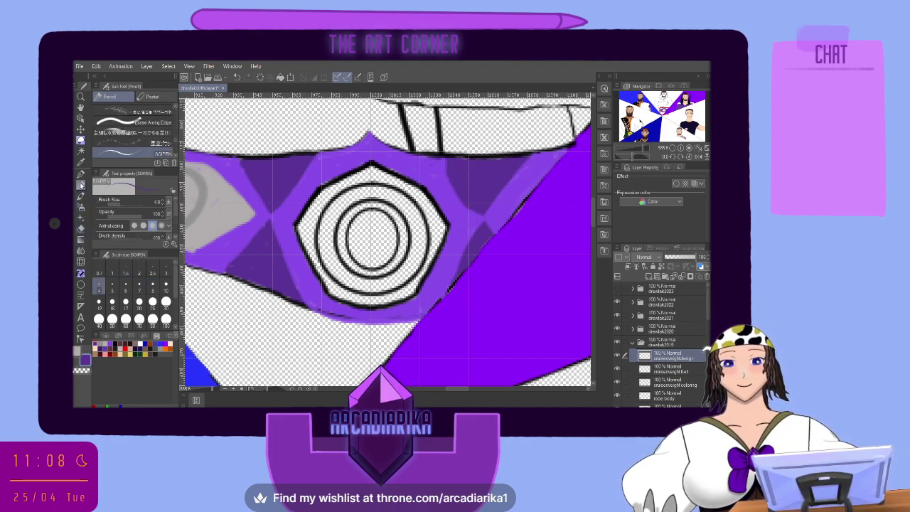
click(80, 174)
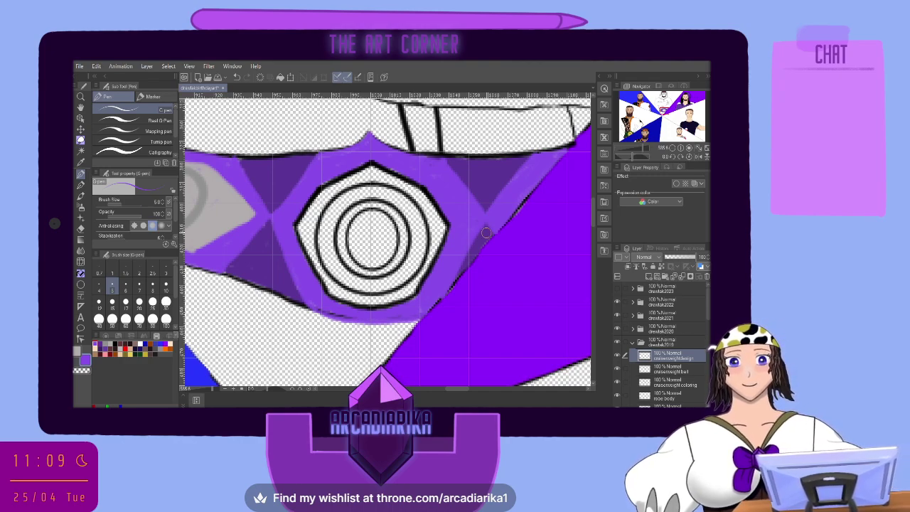
Hide and reshow the cruiserweight belt layer to check which parts of the purple design lie on it
click(80, 228)
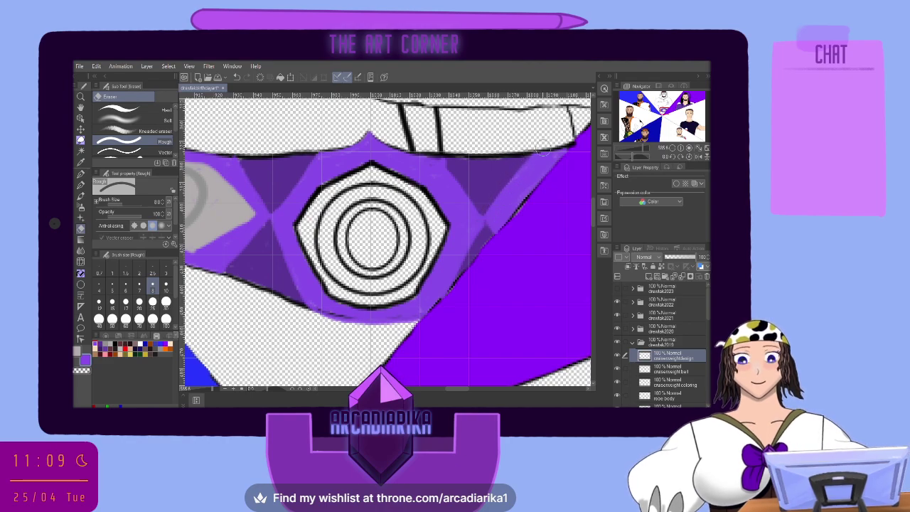
click(616, 367)
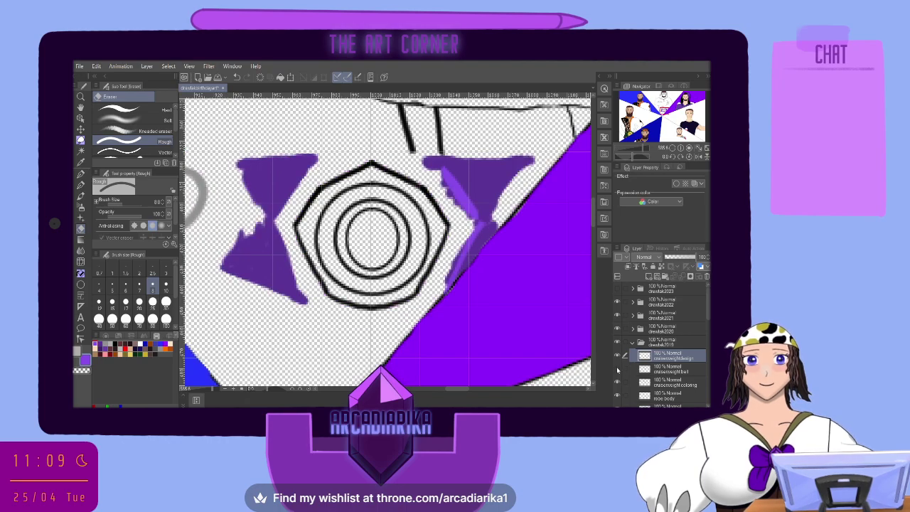
click(616, 367)
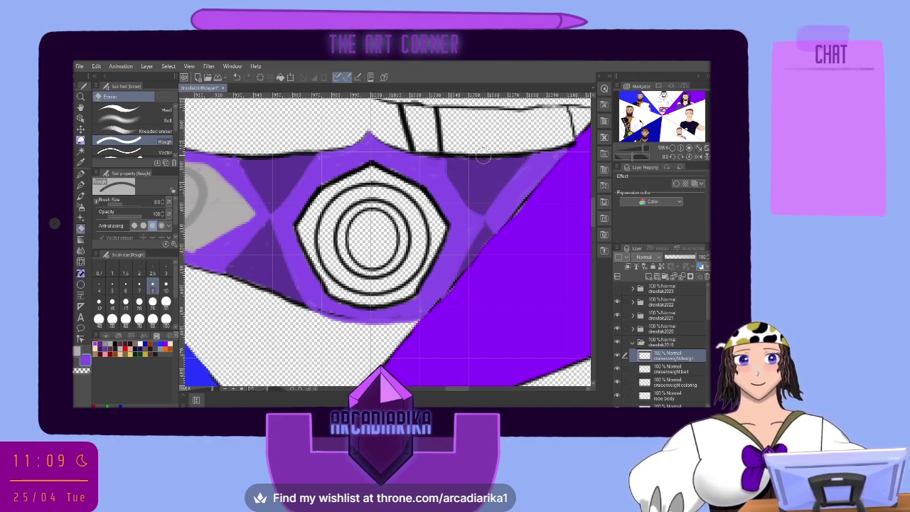
click(682, 371)
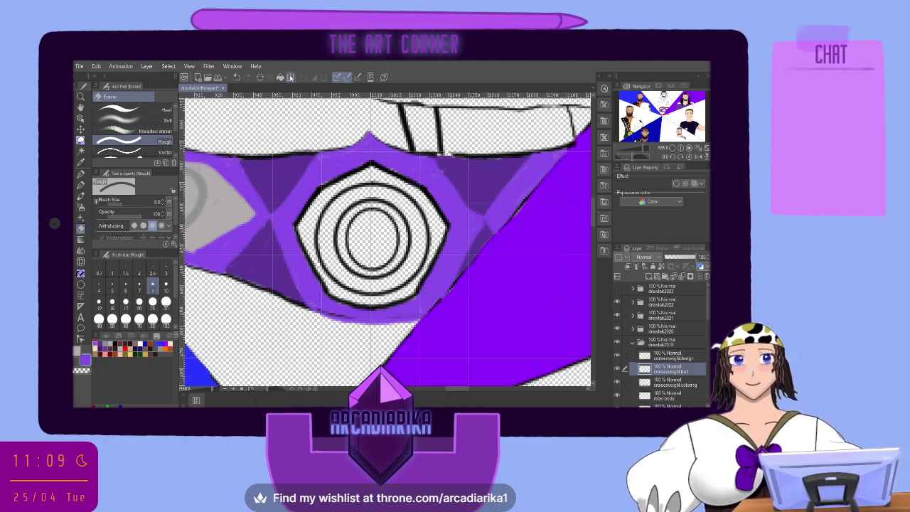
click(289, 77)
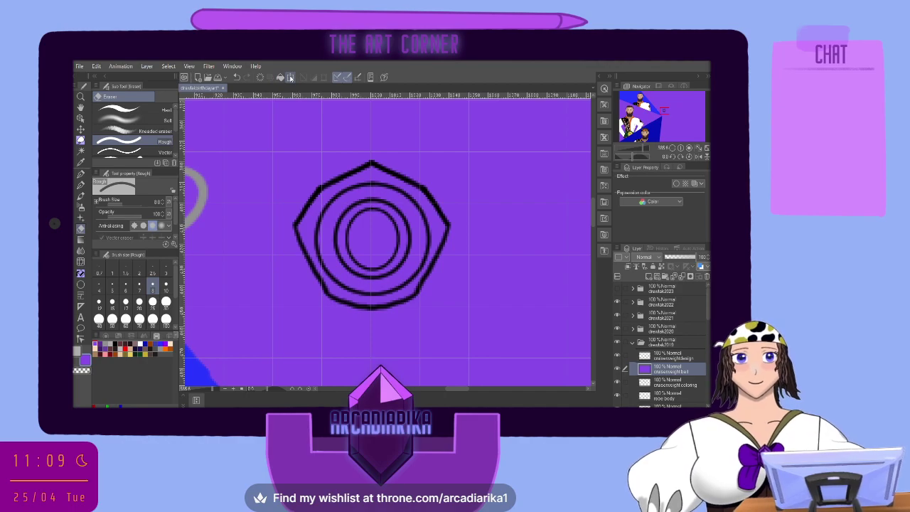
click(236, 77)
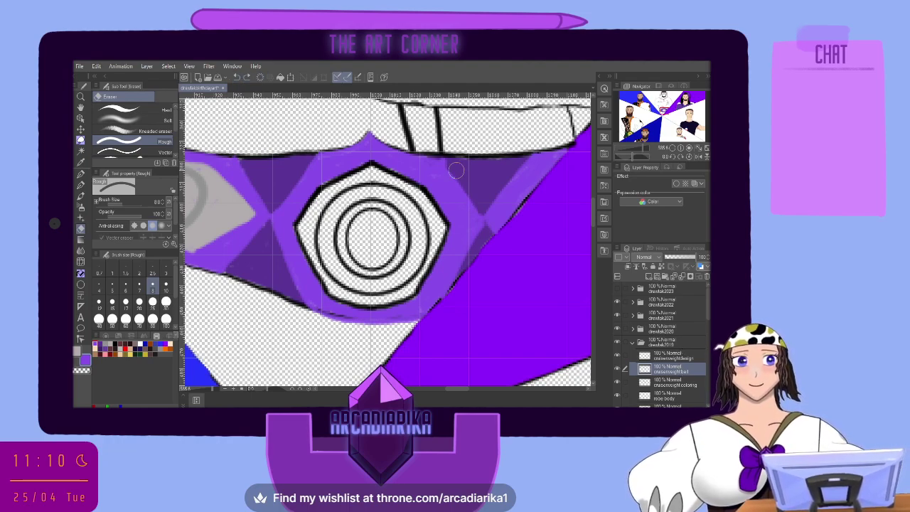
drag(444, 158, 459, 171)
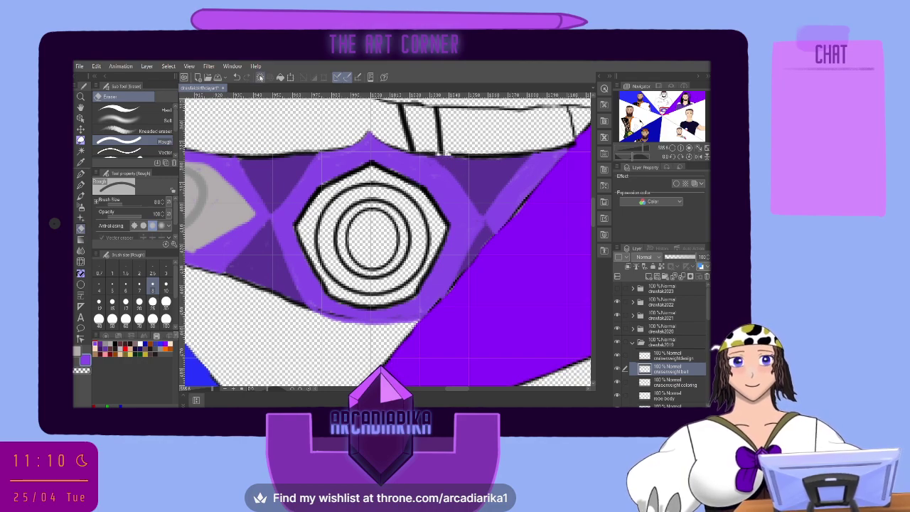
click(238, 77)
Erase the uneven border edge beside the dark purple triangle near the purple segment on the cruiserweight belt layer, using a size 2.5 rough eraser
click(150, 273)
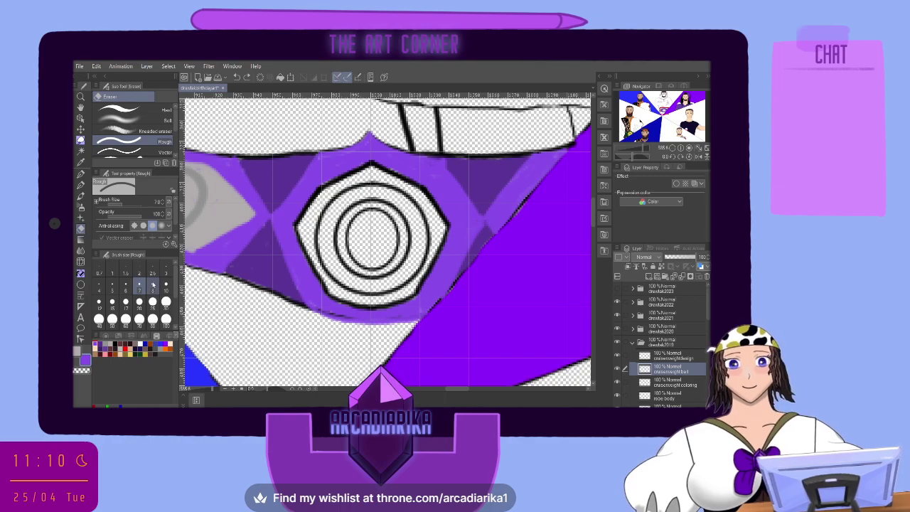
click(152, 273)
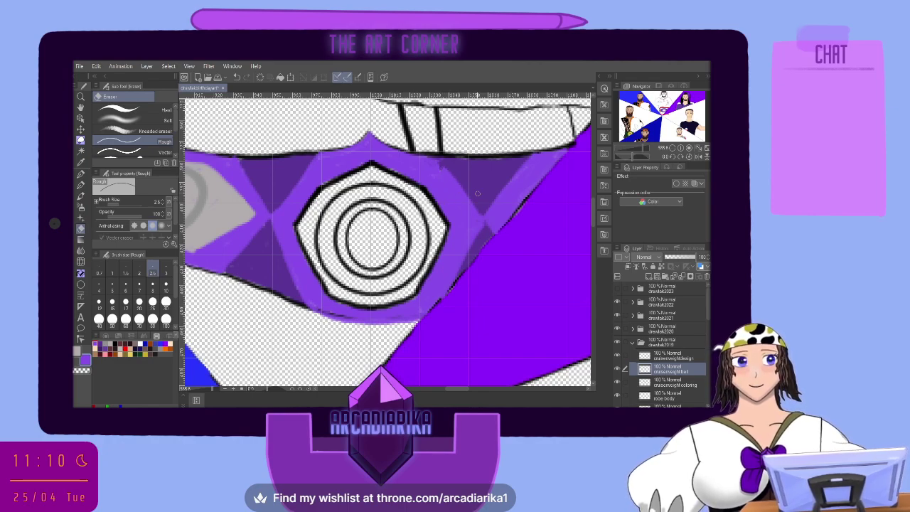
click(680, 358)
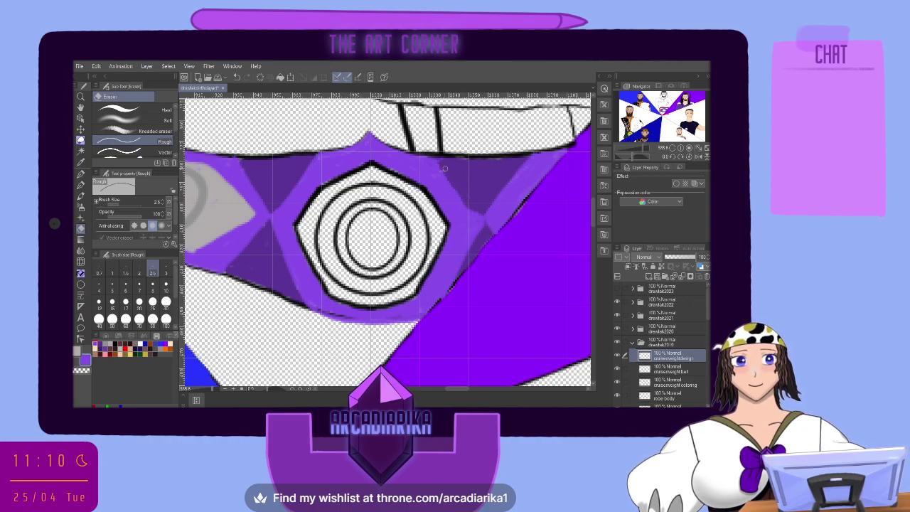
click(681, 369)
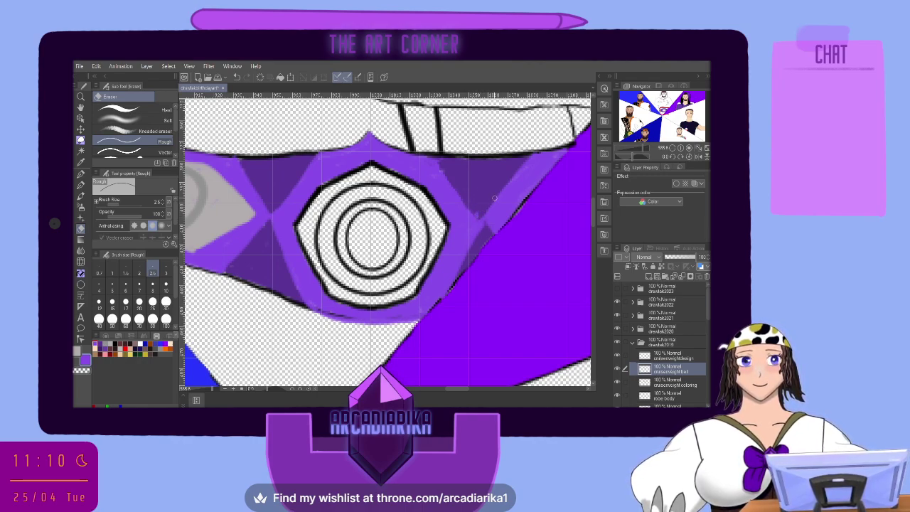
drag(505, 188, 522, 170)
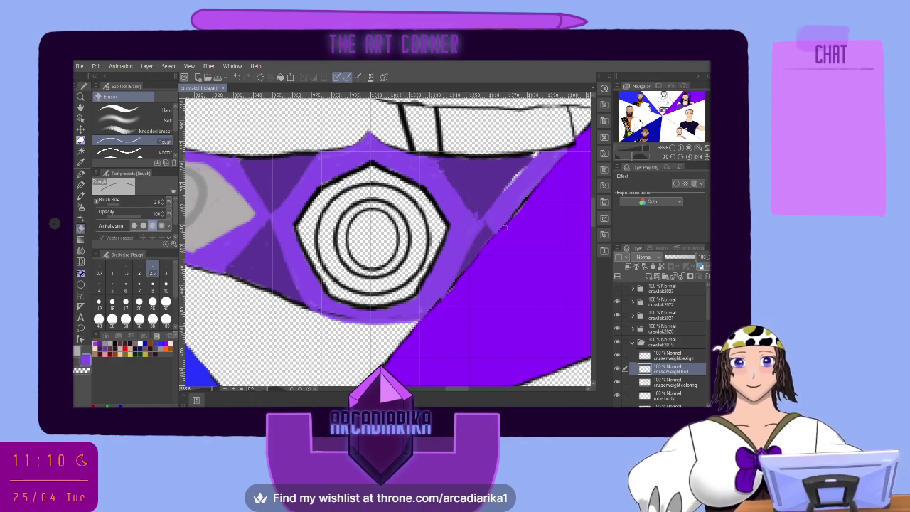
Hide and reshow the cruiserweight design layer to check which strokes around the erased edge lie on it
click(81, 184)
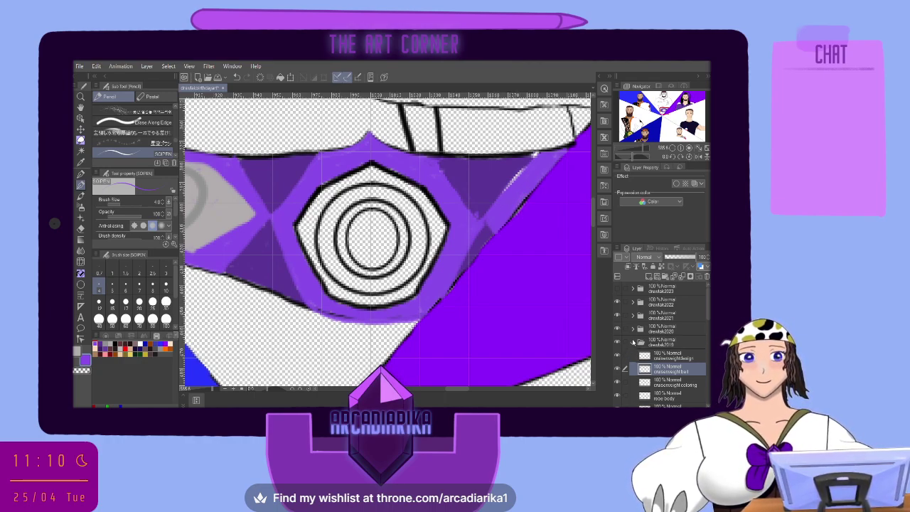
click(616, 354)
click(616, 353)
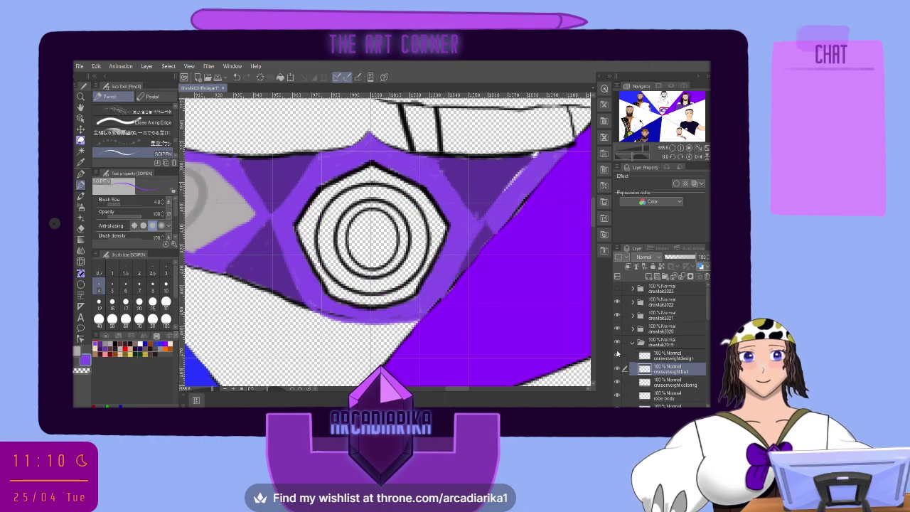
click(617, 353)
click(617, 353)
click(656, 353)
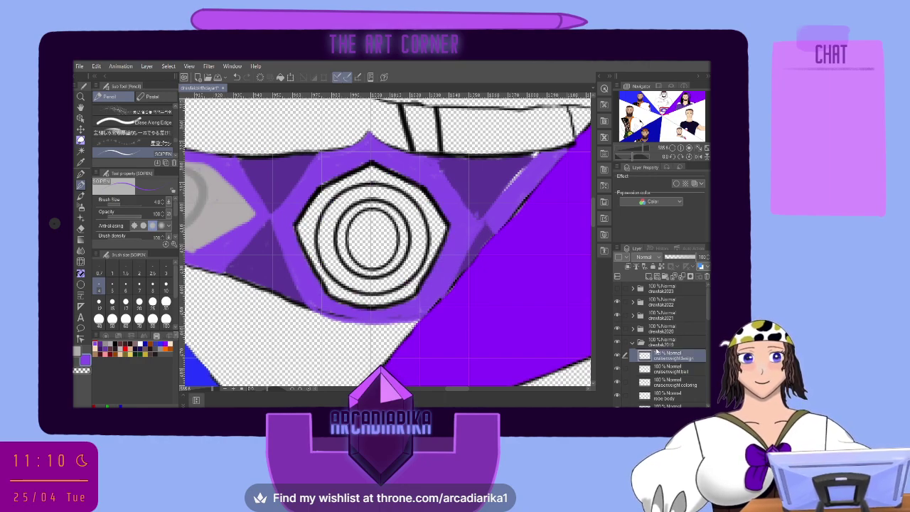
click(80, 173)
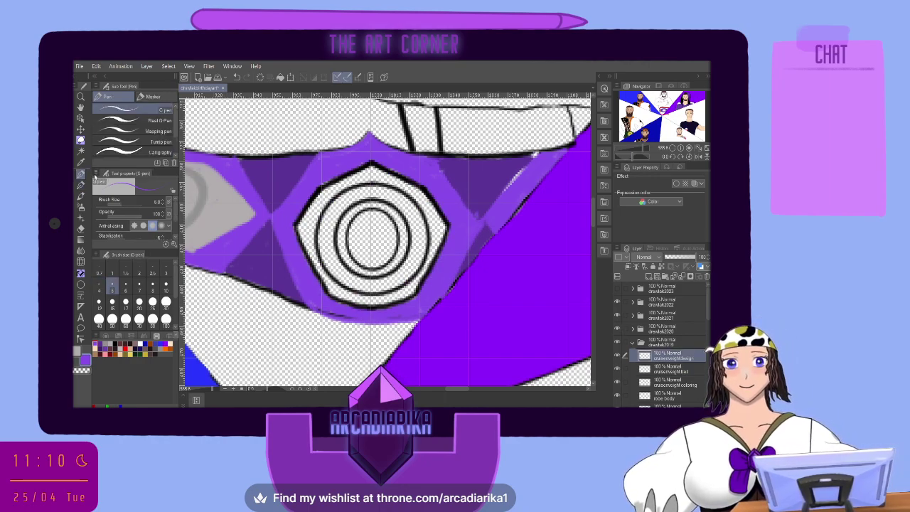
click(81, 229)
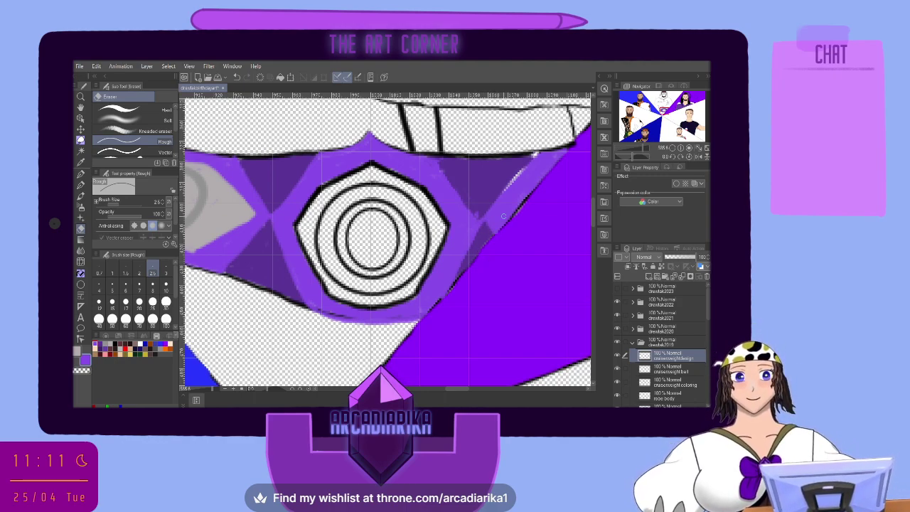
Fill the erased gap along the triangle near the purple segment with dark purple pencil strokes on the cruiserweight coloring layer
click(683, 381)
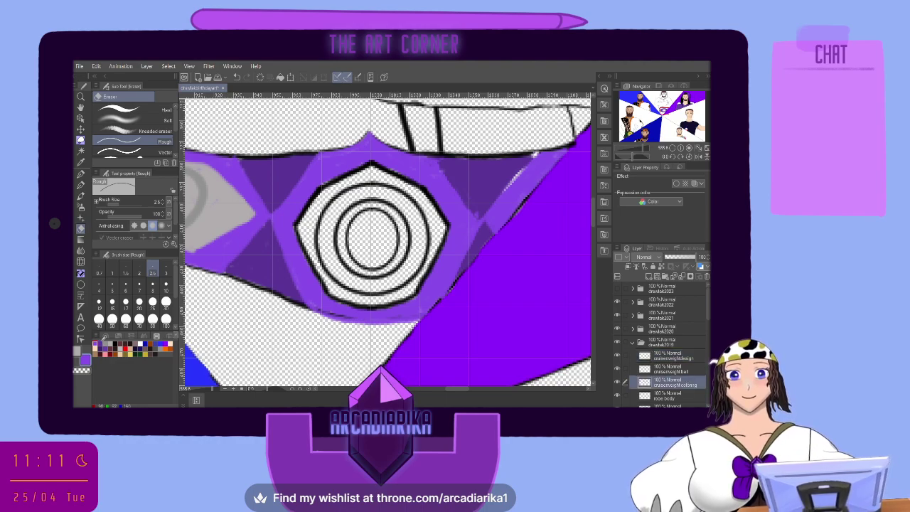
click(101, 343)
click(82, 185)
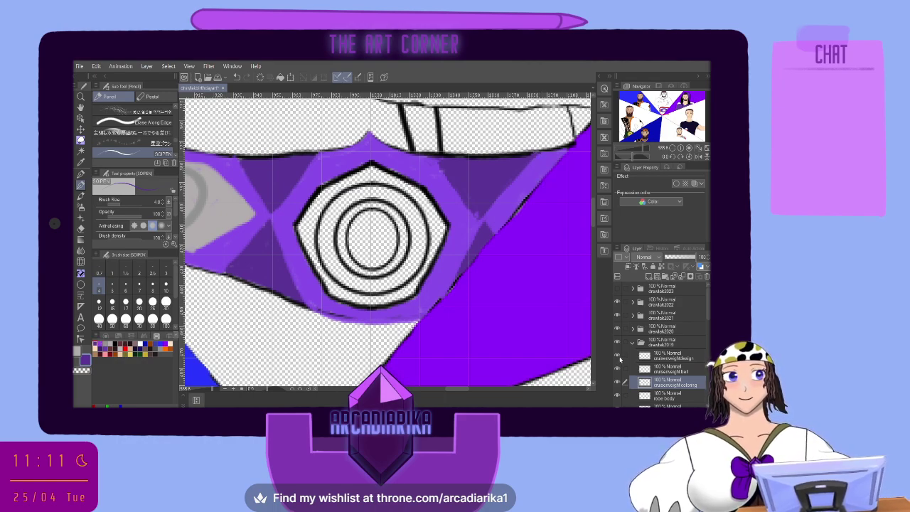
Hide and reshow the cruiserweight belt, design and coloring layers in turn to compare which purple parts lie on each
click(617, 368)
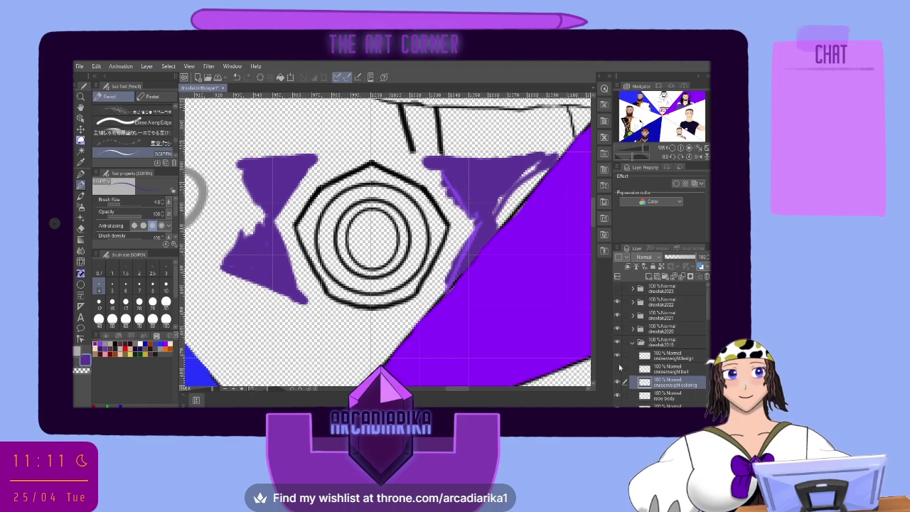
click(617, 355)
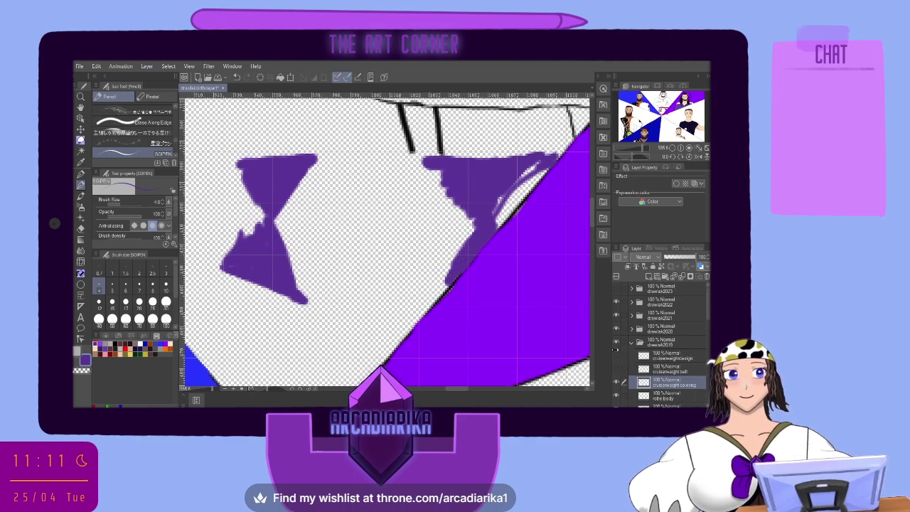
click(617, 355)
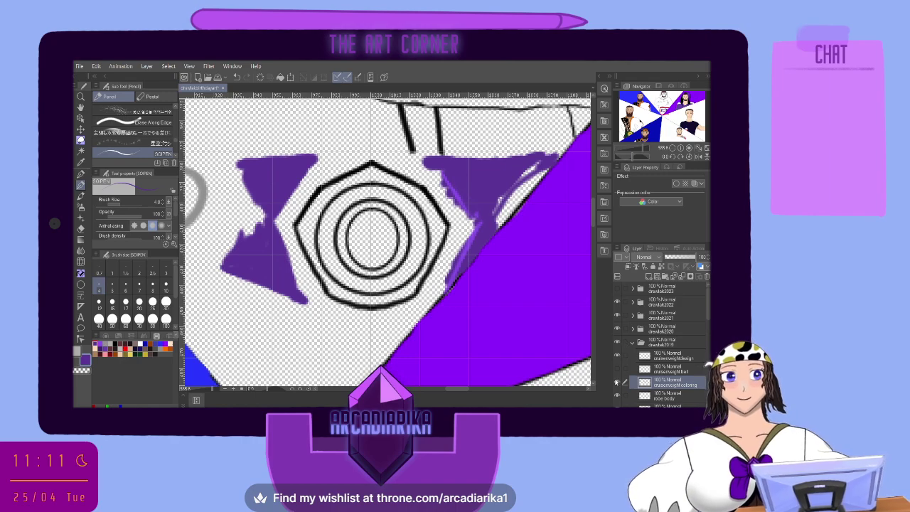
click(617, 383)
click(617, 382)
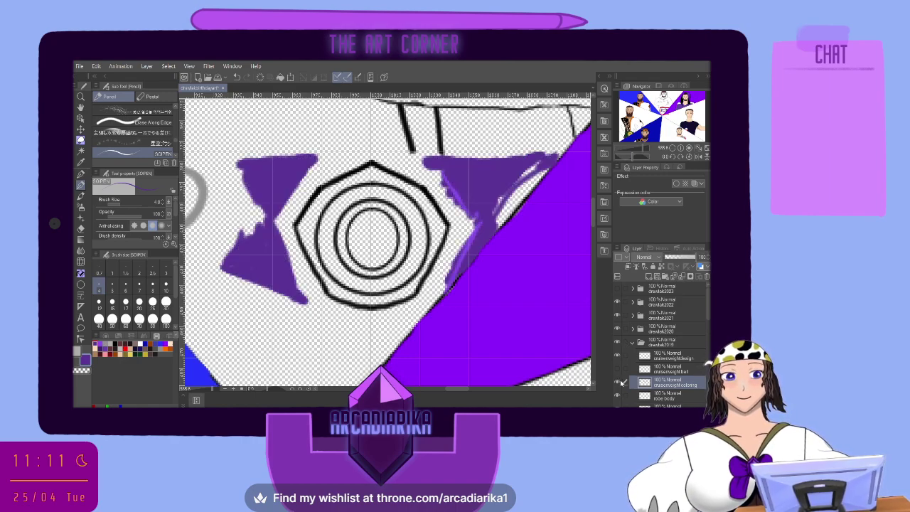
click(617, 371)
click(617, 371)
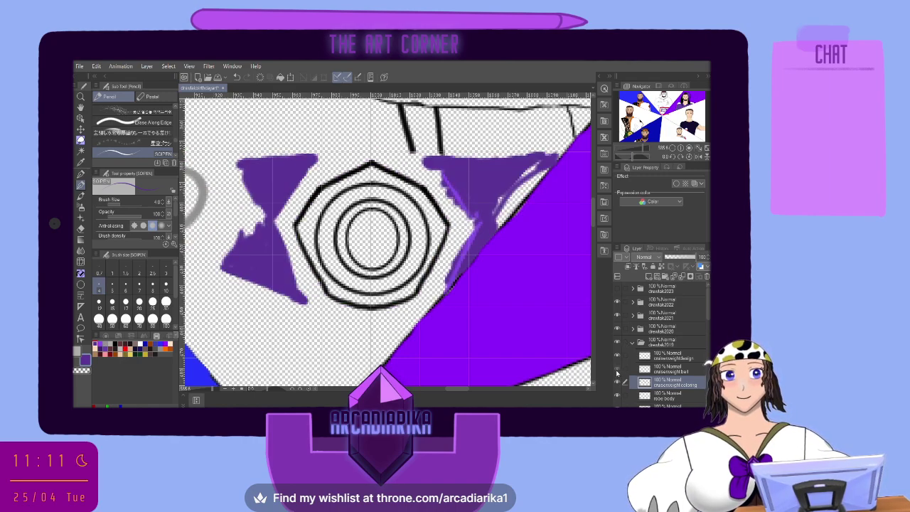
click(617, 371)
click(617, 371)
click(617, 371)
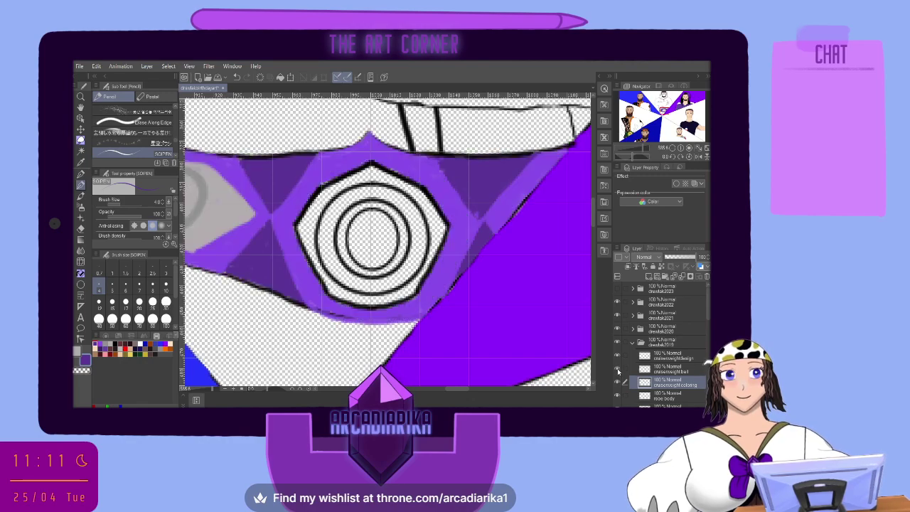
click(617, 371)
click(617, 371)
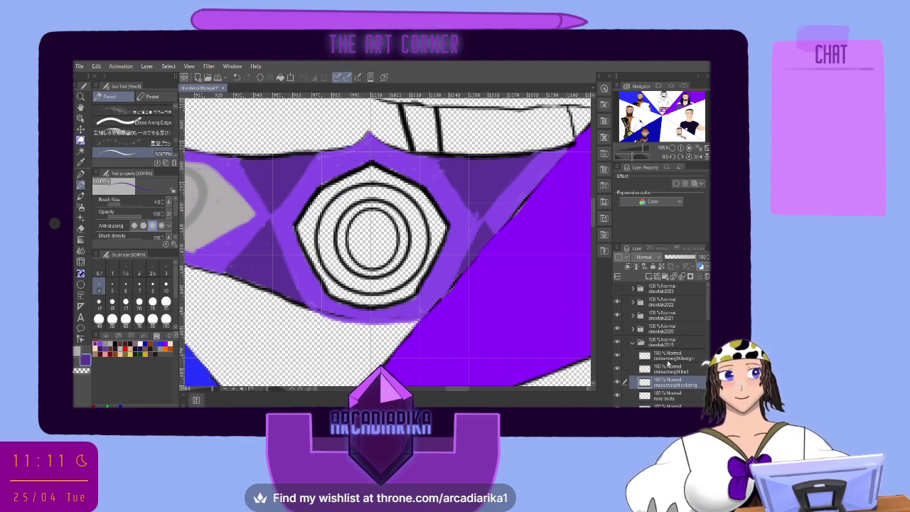
click(618, 381)
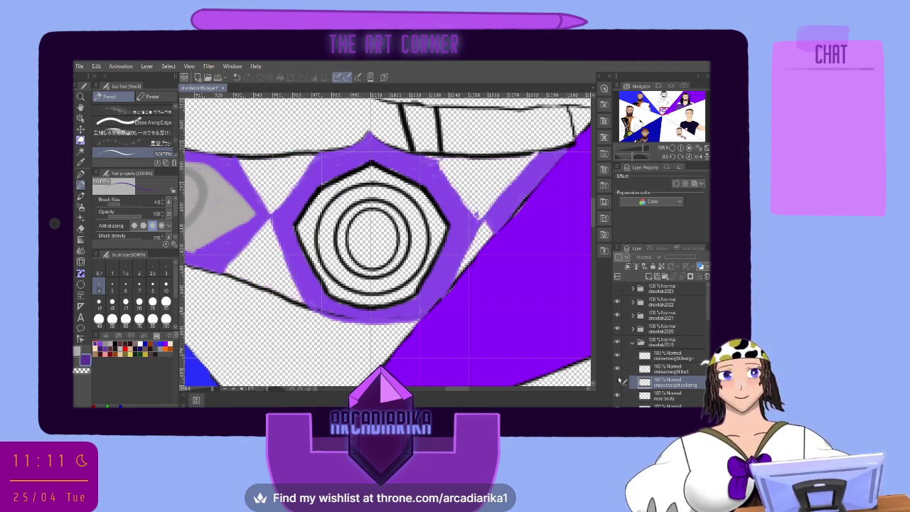
click(617, 381)
click(618, 370)
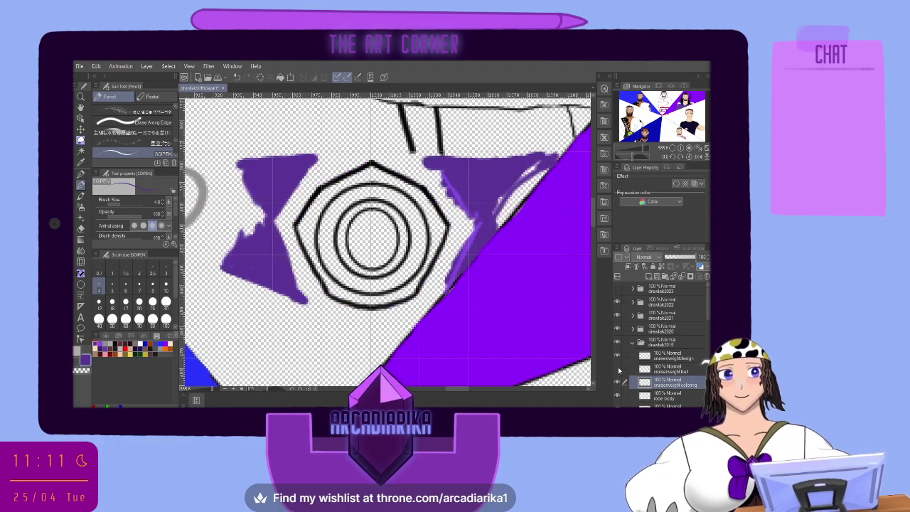
click(617, 370)
click(617, 356)
click(618, 356)
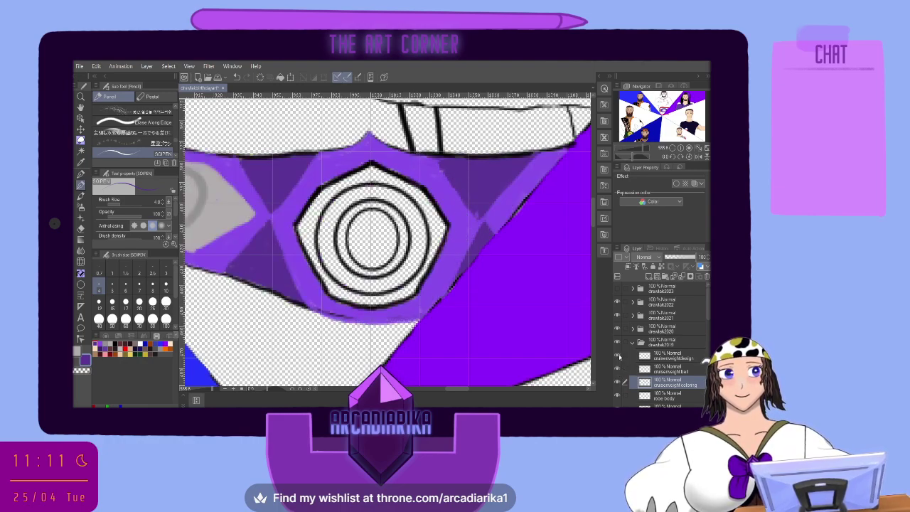
click(618, 356)
click(618, 356)
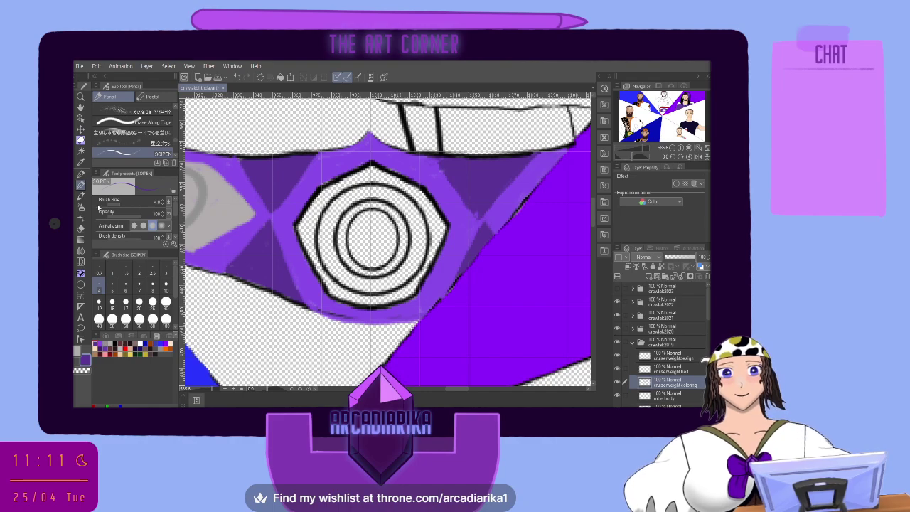
Erase the stray lighter purple strokes where the dark triangles meet near the purple segment, on the cruiserweight design layer
key(e)
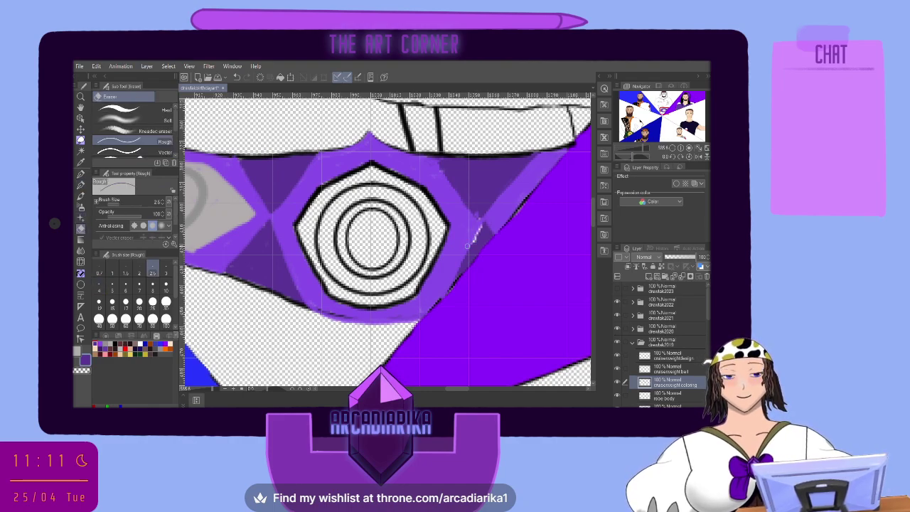
drag(479, 225, 457, 269)
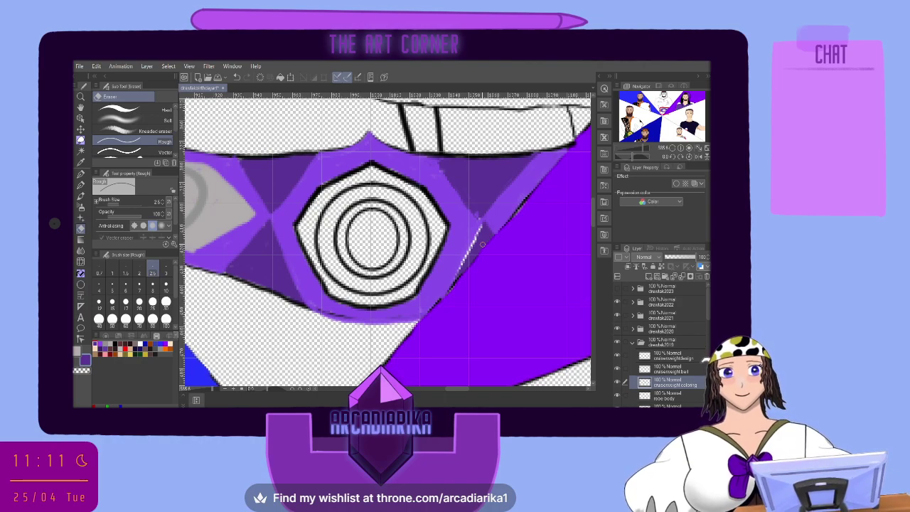
click(237, 77)
click(672, 355)
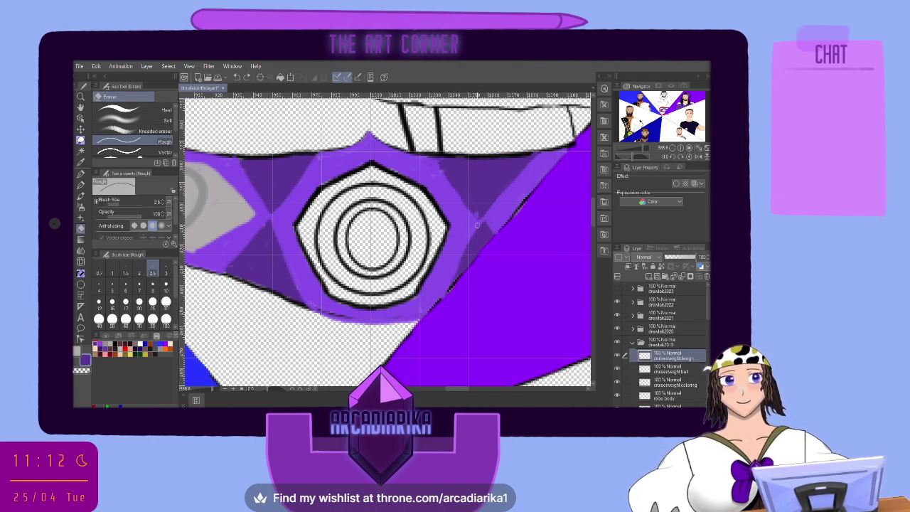
drag(476, 224, 473, 212)
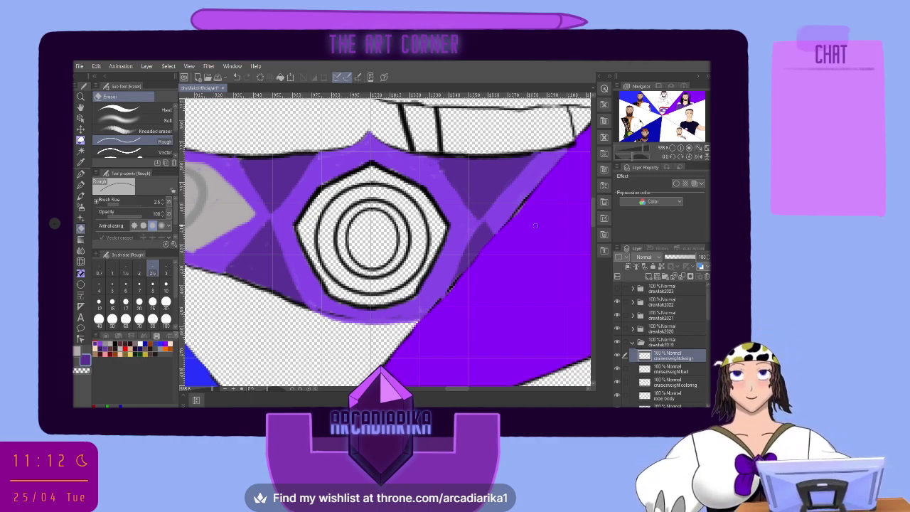
Even out the border strip between the dark triangles and the purple segment with lighter purple pencil strokes on the cruiserweight belt layer
click(682, 370)
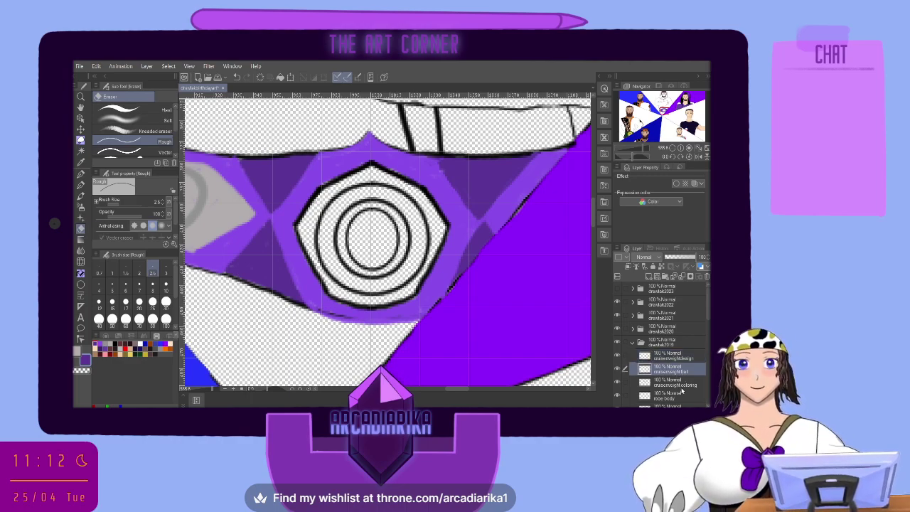
click(80, 184)
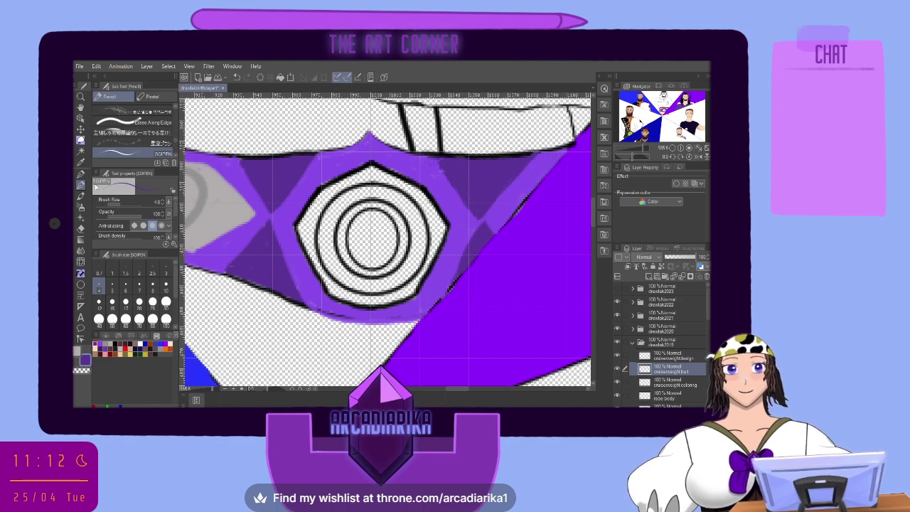
click(100, 342)
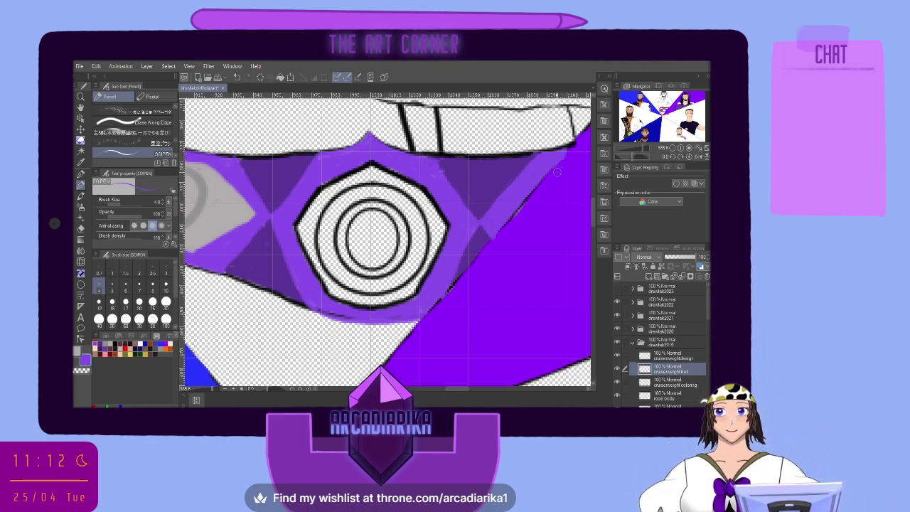
Fill the belt's centre plate and its rings with grey on the cruiserweight coloring layer, using the pencil at size 20
click(679, 381)
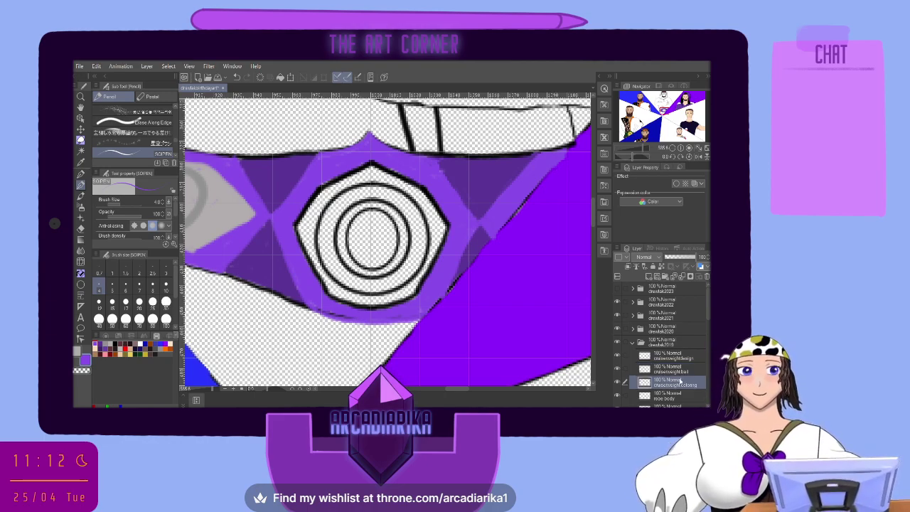
click(77, 351)
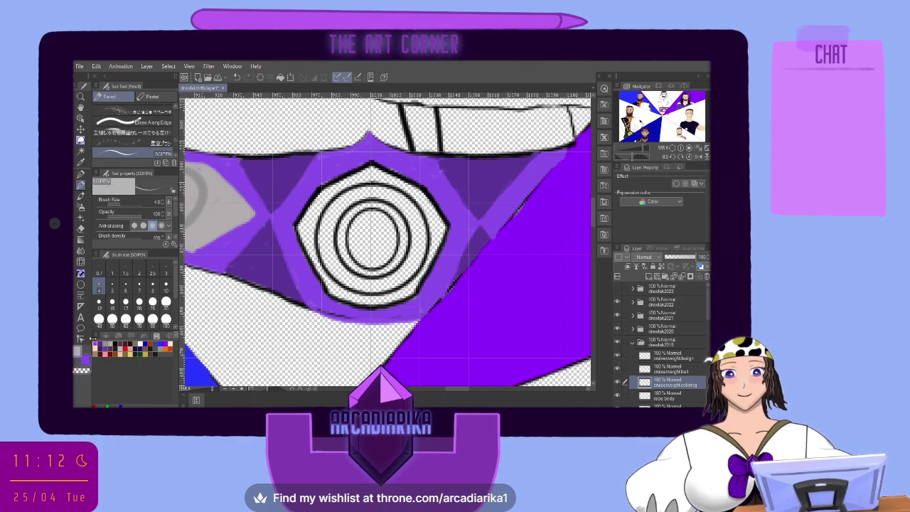
mouse_move(363, 232)
mouse_down()
mouse_move(355, 253)
mouse_move(365, 259)
mouse_move(362, 226)
mouse_move(387, 213)
mouse_move(390, 220)
mouse_move(344, 238)
mouse_move(365, 204)
mouse_up()
click(139, 302)
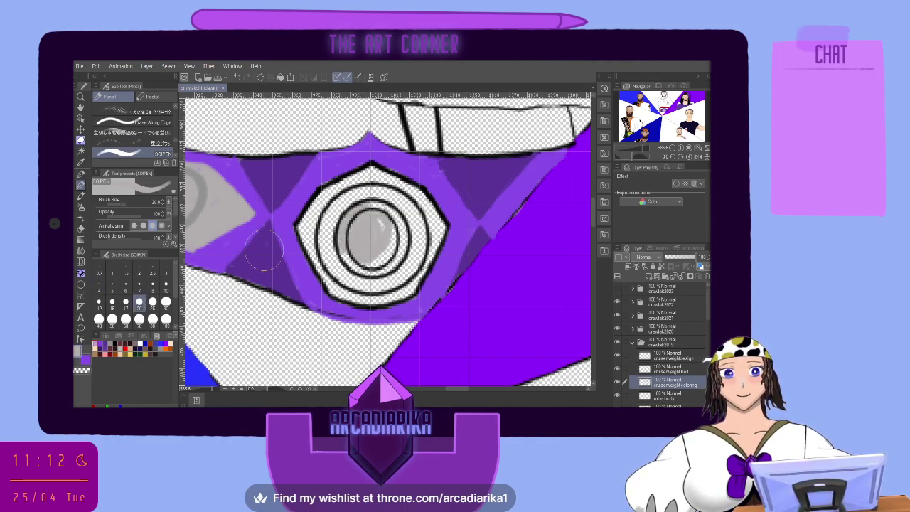
mouse_move(331, 245)
mouse_down()
mouse_move(369, 235)
mouse_move(312, 235)
mouse_move(334, 192)
mouse_move(377, 178)
mouse_move(368, 193)
mouse_move(421, 217)
mouse_move(437, 253)
mouse_move(419, 280)
mouse_move(398, 257)
mouse_move(355, 285)
mouse_move(326, 277)
mouse_move(320, 245)
mouse_move(357, 213)
mouse_up()
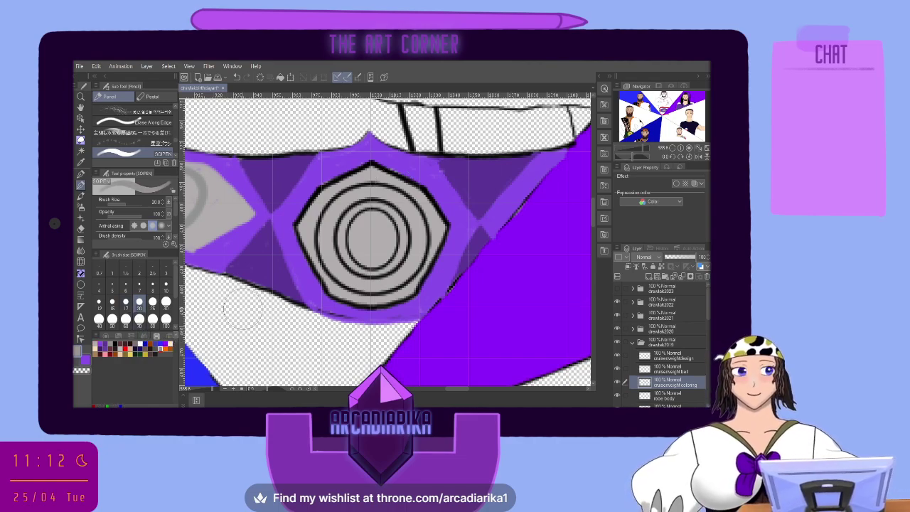
Draw a globe grid of dark grey curved lines inside the plate's innermost circle on the cruiserweight design layer, using the G-pen at size 2
click(680, 354)
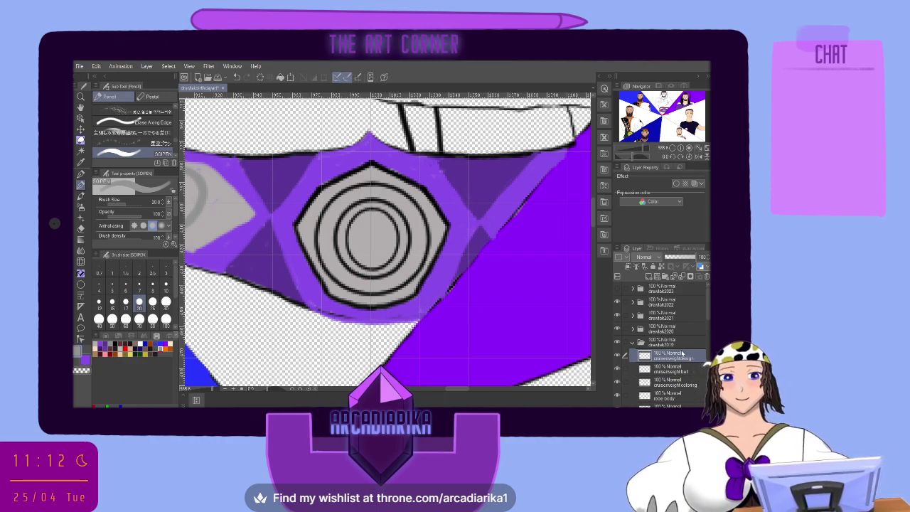
click(81, 173)
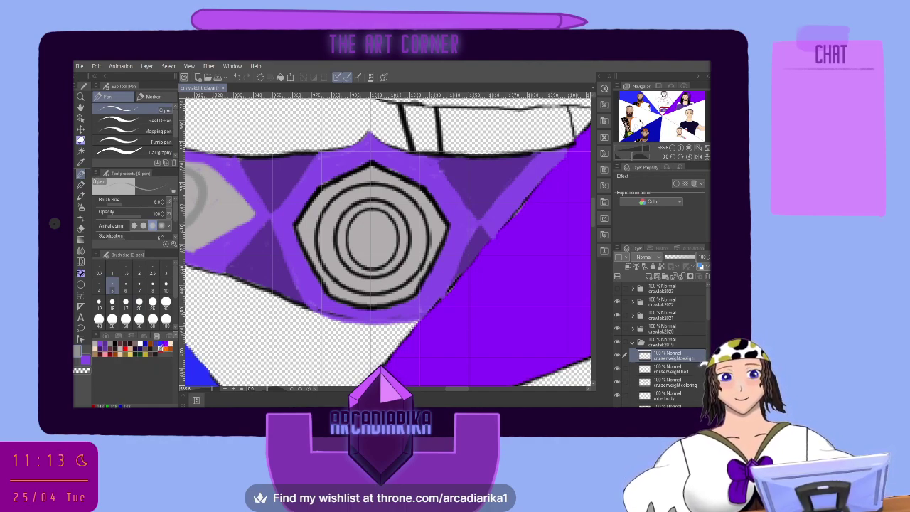
click(157, 346)
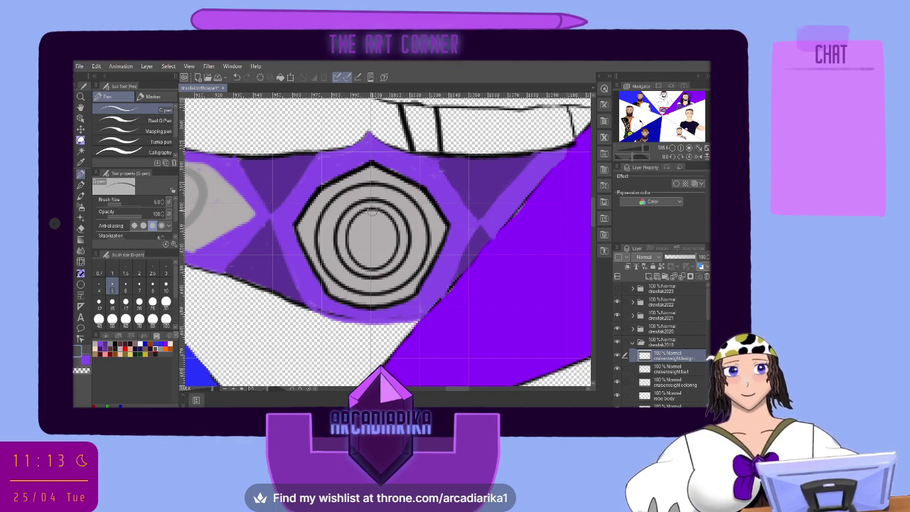
click(138, 270)
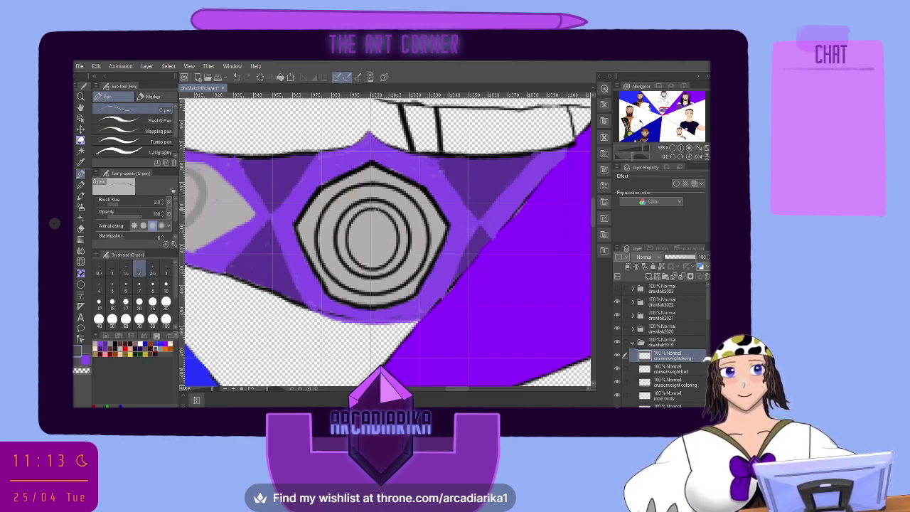
drag(371, 209, 370, 270)
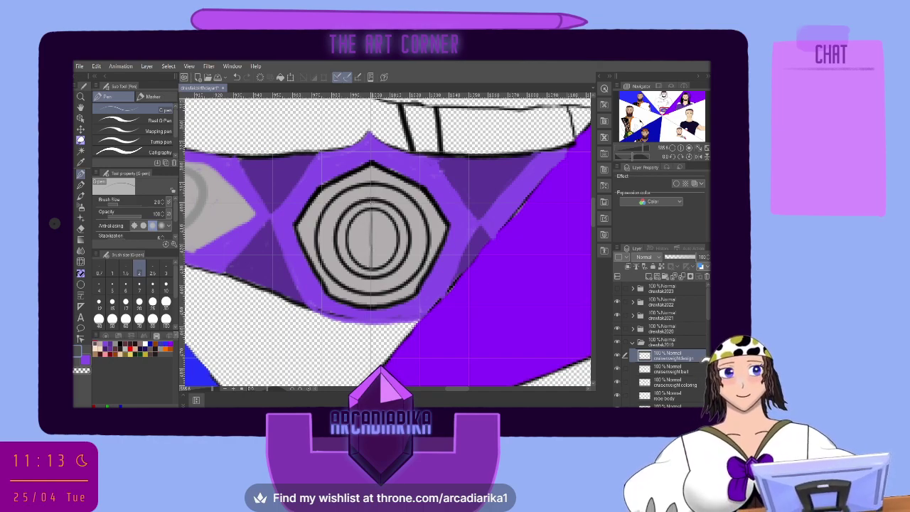
mouse_move(370, 208)
mouse_down()
mouse_move(361, 244)
mouse_move(367, 271)
mouse_up()
drag(361, 211, 358, 265)
mouse_move(370, 211)
mouse_down()
mouse_move(380, 234)
mouse_move(374, 270)
mouse_up()
mouse_move(371, 211)
mouse_down()
mouse_move(386, 226)
mouse_move(388, 264)
mouse_up()
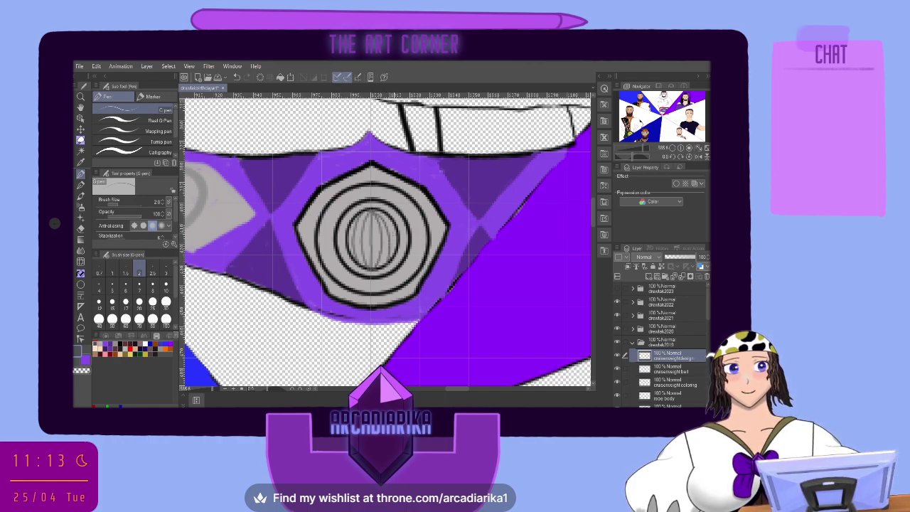
click(237, 76)
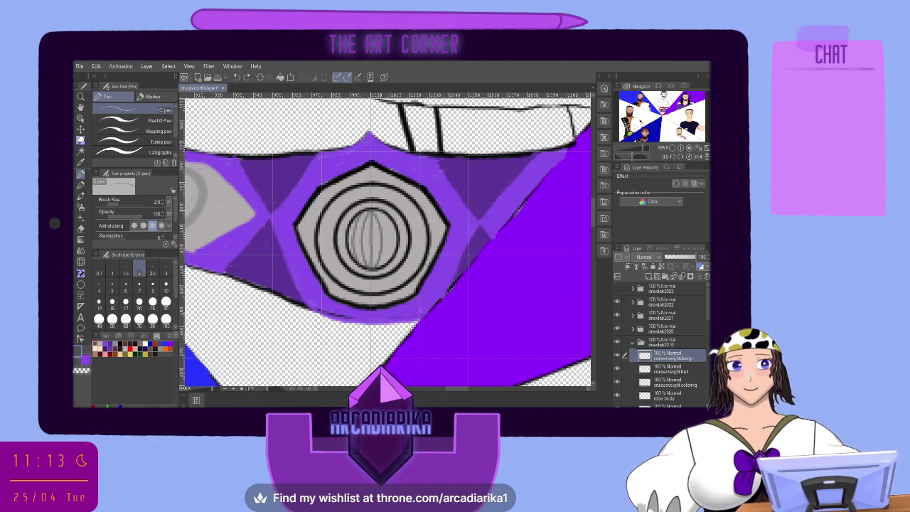
drag(379, 209, 386, 268)
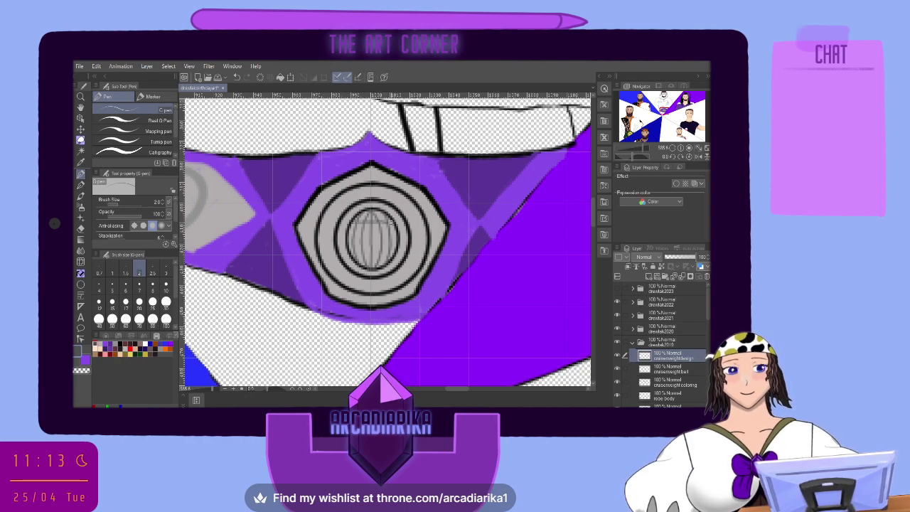
drag(347, 233, 401, 234)
mouse_move(347, 246)
mouse_down()
mouse_move(399, 246)
mouse_move(372, 257)
mouse_move(395, 257)
mouse_up()
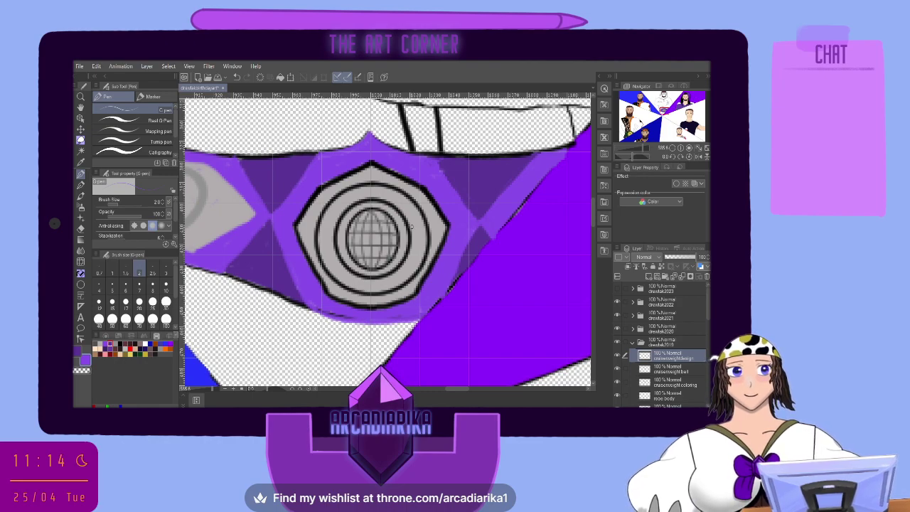
Outline and fill a lighter purple wedge across the rings on the plate's right side, using the G-pen at size 3 for the fill
drag(425, 221, 412, 235)
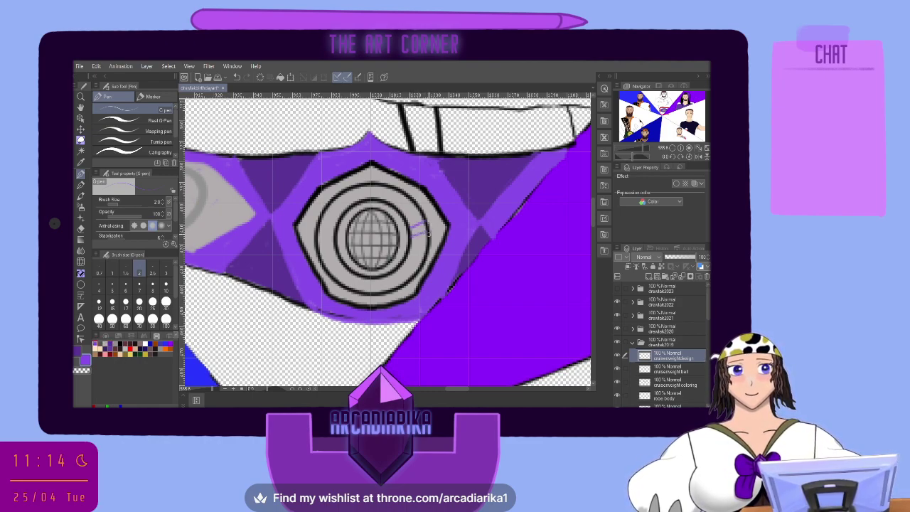
click(248, 77)
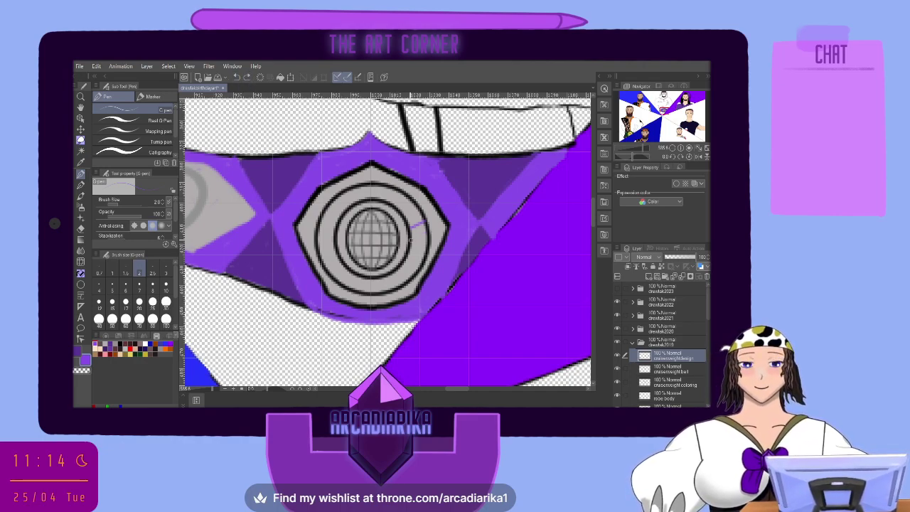
drag(412, 242, 427, 245)
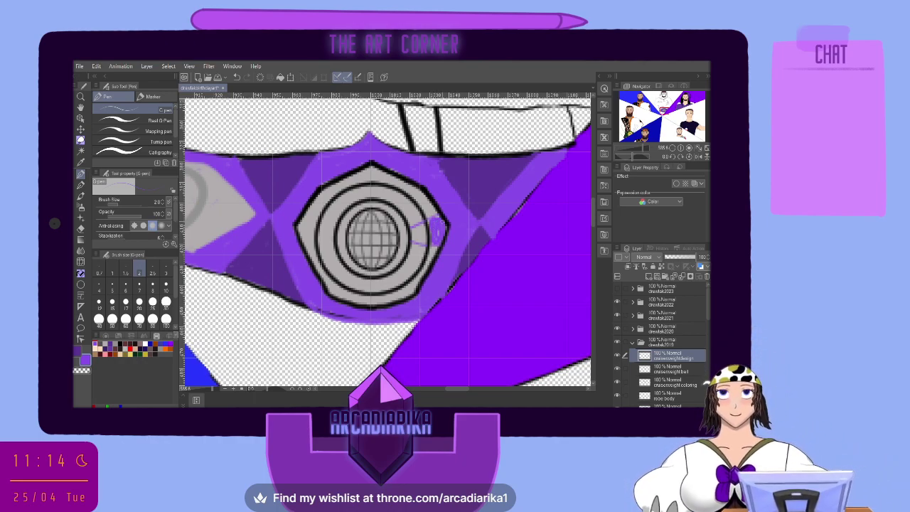
scroll(431, 229, up, 5)
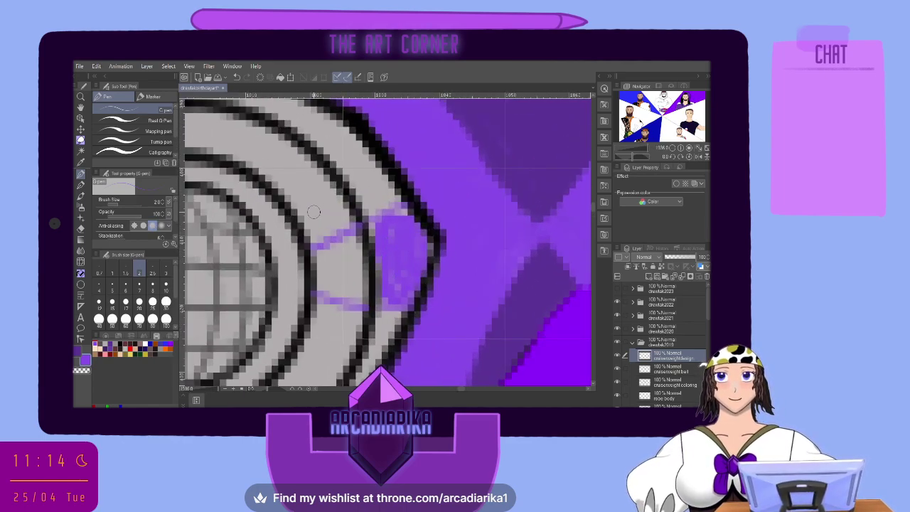
click(166, 270)
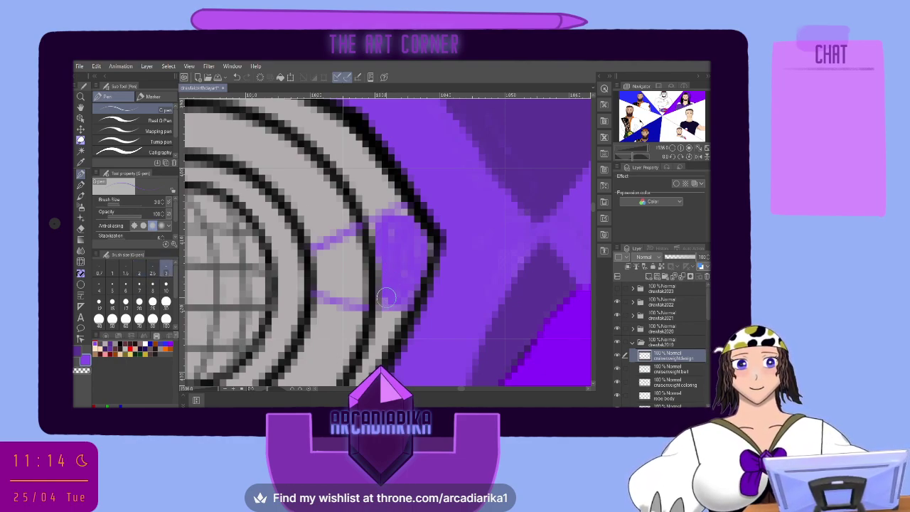
mouse_move(378, 228)
mouse_down()
mouse_move(405, 215)
mouse_move(413, 240)
mouse_move(397, 258)
mouse_up()
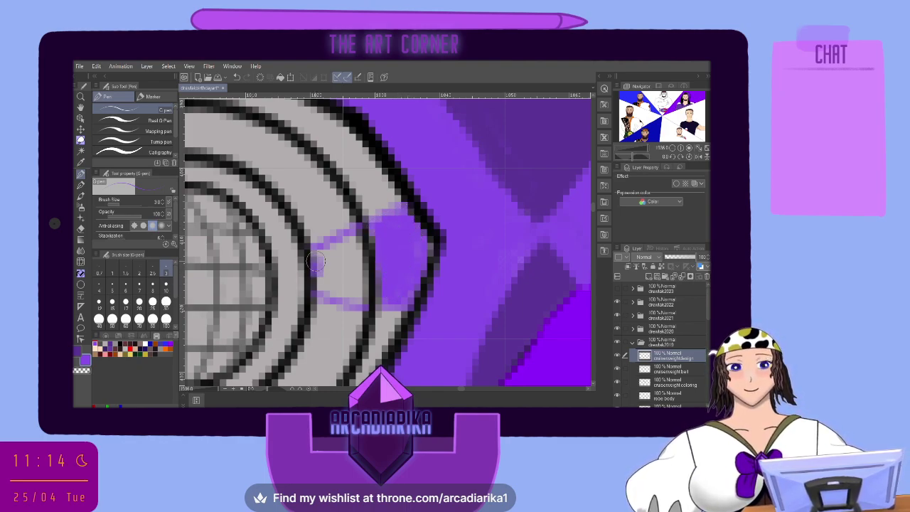
mouse_move(317, 257)
mouse_down()
mouse_move(317, 281)
mouse_move(331, 246)
mouse_move(352, 238)
mouse_move(362, 253)
mouse_move(361, 298)
mouse_move(321, 291)
mouse_move(351, 260)
mouse_move(342, 284)
mouse_move(356, 280)
mouse_up()
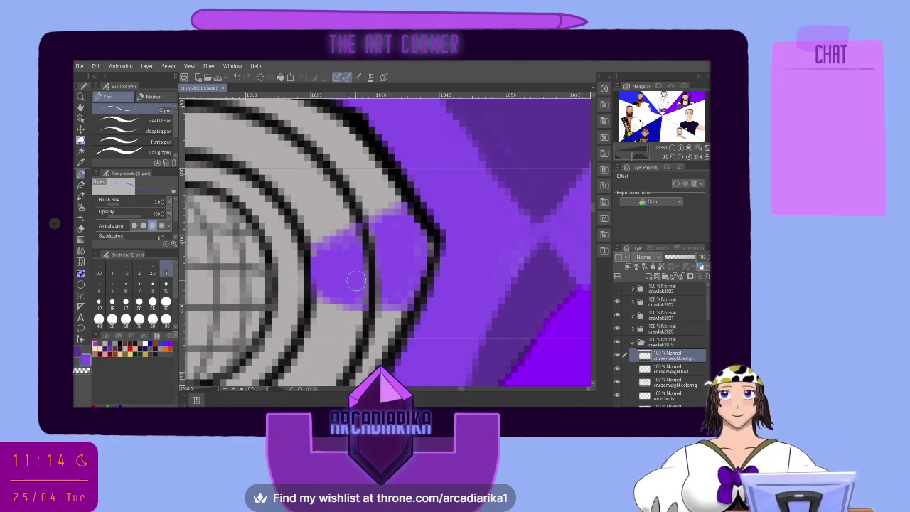
Paint a matching lighter purple wedge across the rings on the plate's left side
scroll(355, 281, down, 5)
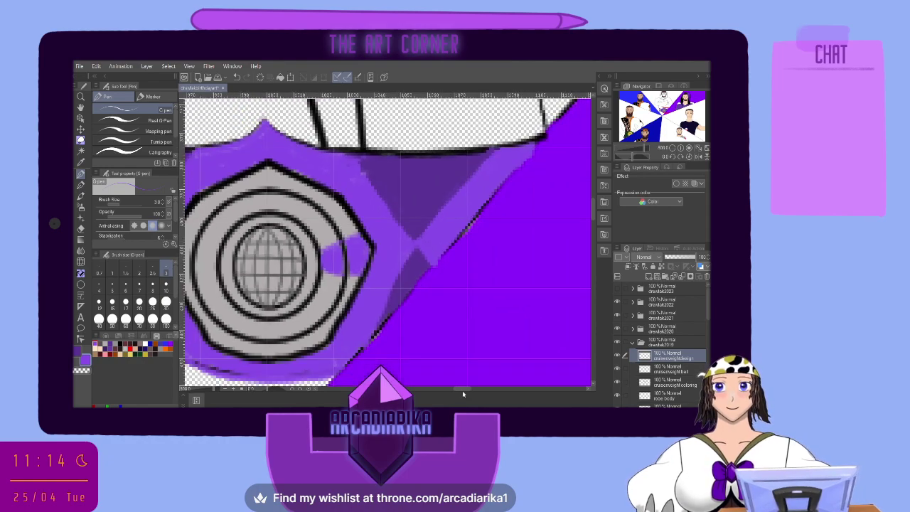
drag(462, 390, 454, 388)
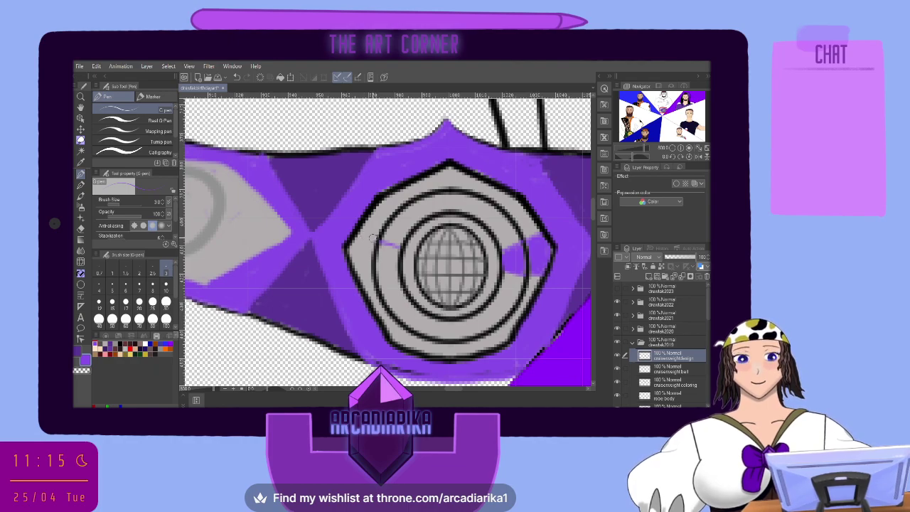
drag(372, 238, 356, 232)
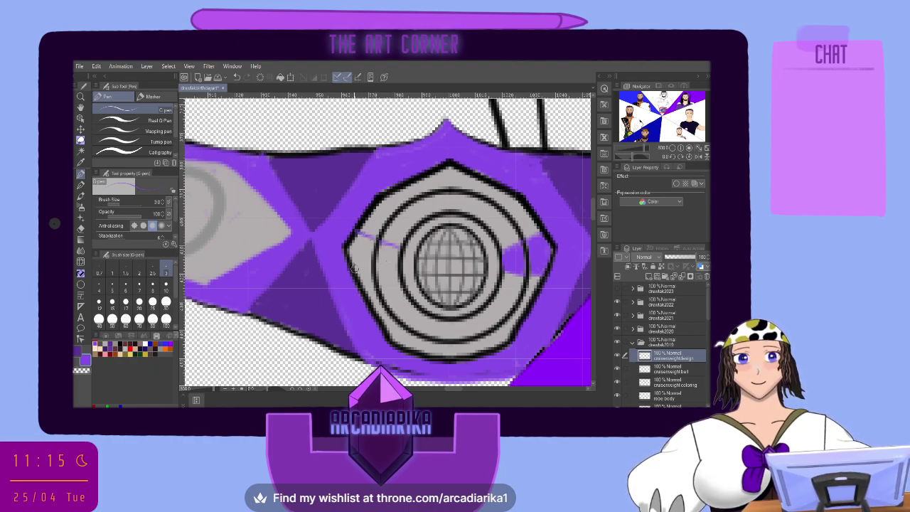
drag(356, 271, 399, 263)
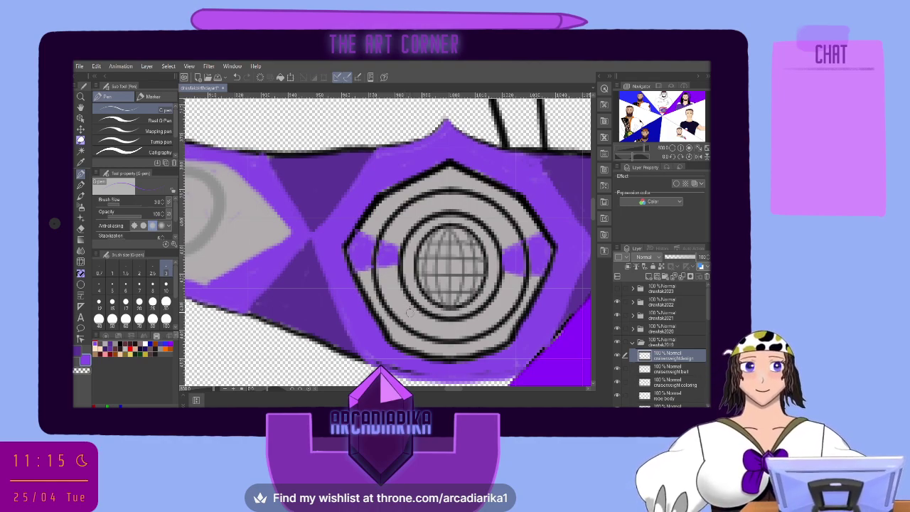
Paint narrow lighter purple spokes across the plate's rings at the lower left, lower right and bottom centre
drag(416, 307, 389, 340)
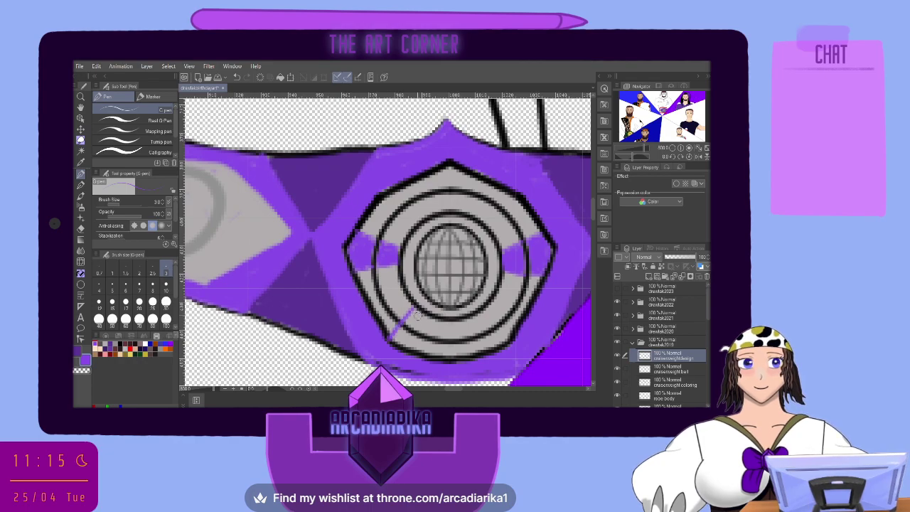
drag(416, 313, 393, 338)
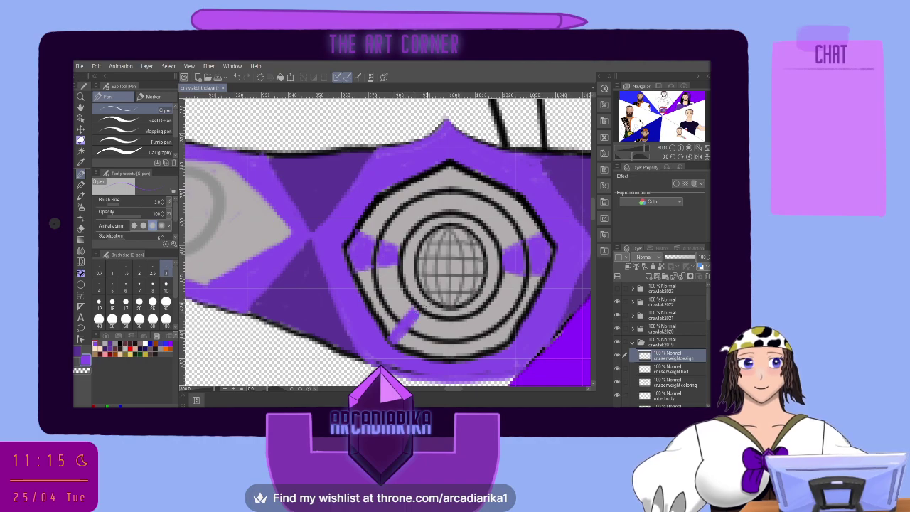
drag(474, 313, 504, 346)
mouse_move(480, 309)
mouse_down()
mouse_move(510, 340)
mouse_move(483, 317)
mouse_up()
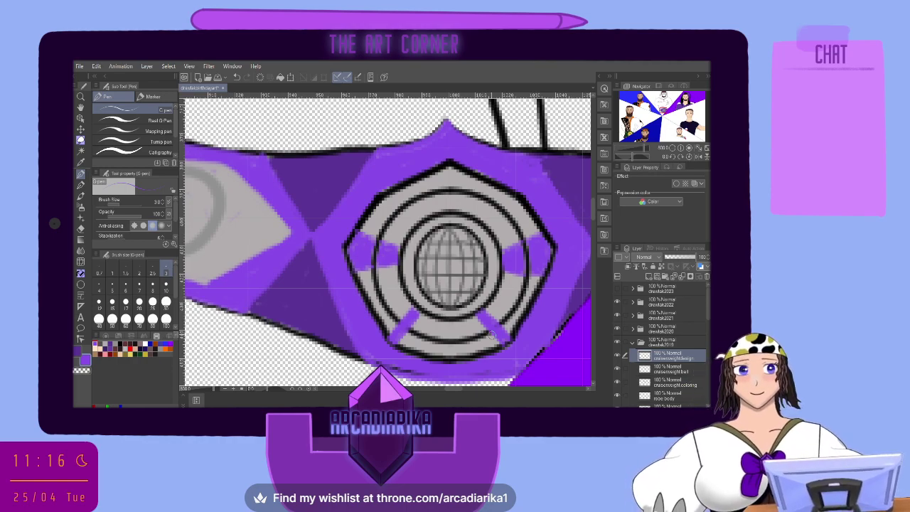
mouse_move(447, 321)
mouse_down()
mouse_move(446, 340)
mouse_move(454, 337)
mouse_move(448, 323)
mouse_move(444, 357)
mouse_move(452, 348)
mouse_up()
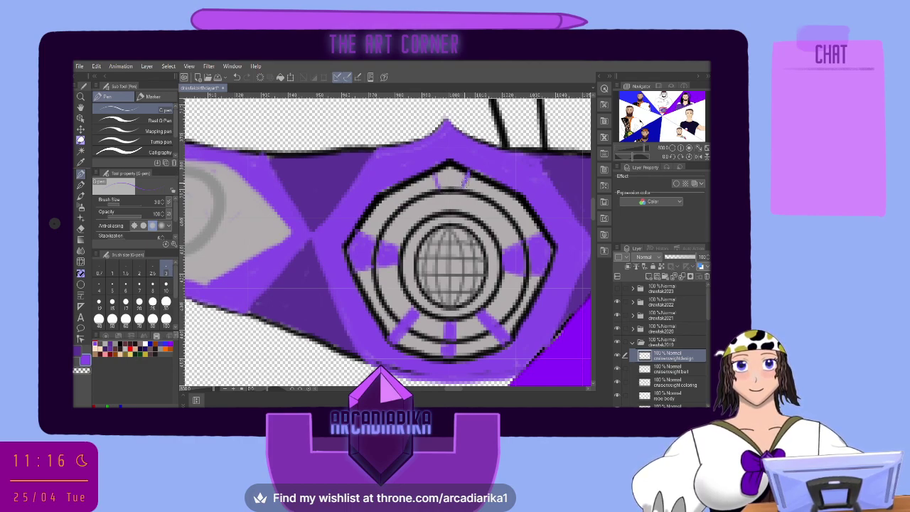
Fill a lighter purple wedge at the top of the plate and add a spoke across its upper-right rings
click(238, 77)
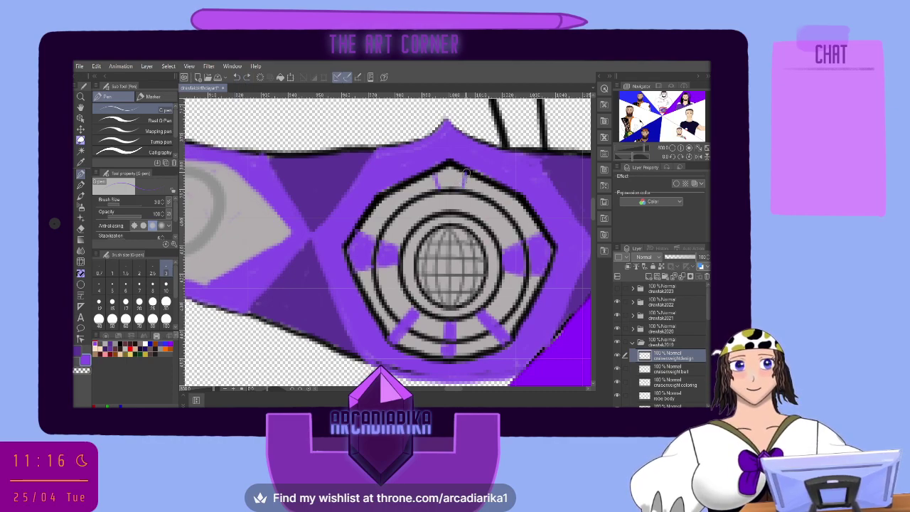
mouse_move(463, 182)
mouse_down()
mouse_move(445, 172)
mouse_move(462, 183)
mouse_move(442, 181)
mouse_move(461, 178)
mouse_move(439, 211)
mouse_move(460, 200)
mouse_move(459, 213)
mouse_move(460, 199)
mouse_move(440, 209)
mouse_move(457, 199)
mouse_up()
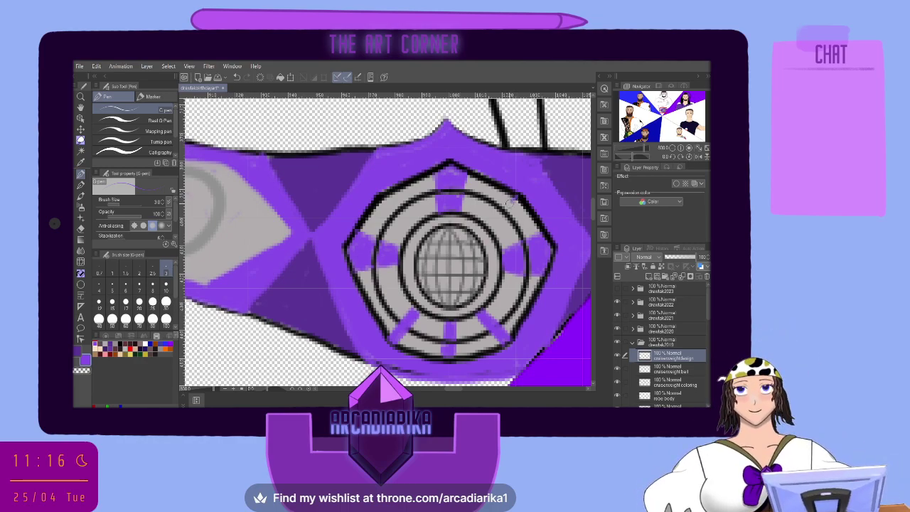
mouse_move(511, 201)
mouse_down()
mouse_move(484, 226)
mouse_move(516, 211)
mouse_move(493, 233)
mouse_up()
drag(519, 202, 502, 218)
mouse_move(518, 205)
mouse_down()
mouse_move(494, 223)
mouse_move(519, 203)
mouse_up()
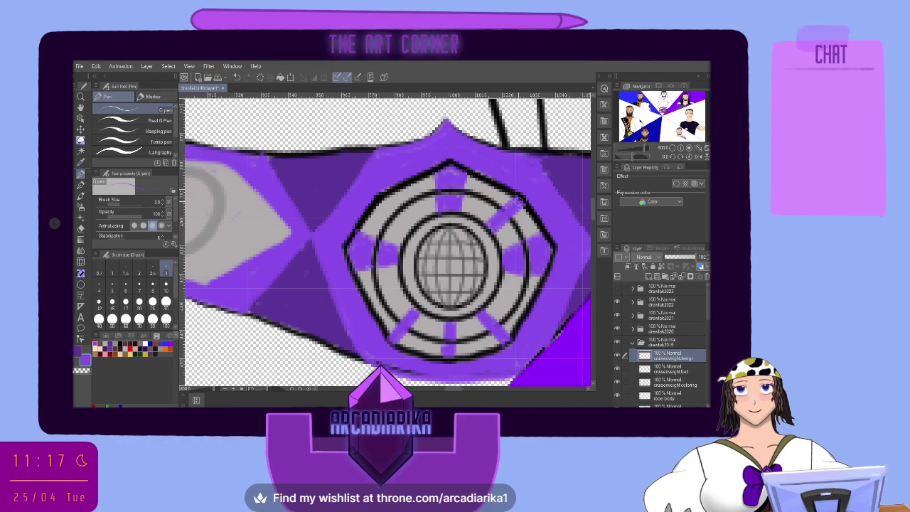
Paint a lighter purple spoke across the plate's upper-left rings, redoing its first stroke
drag(381, 198, 420, 231)
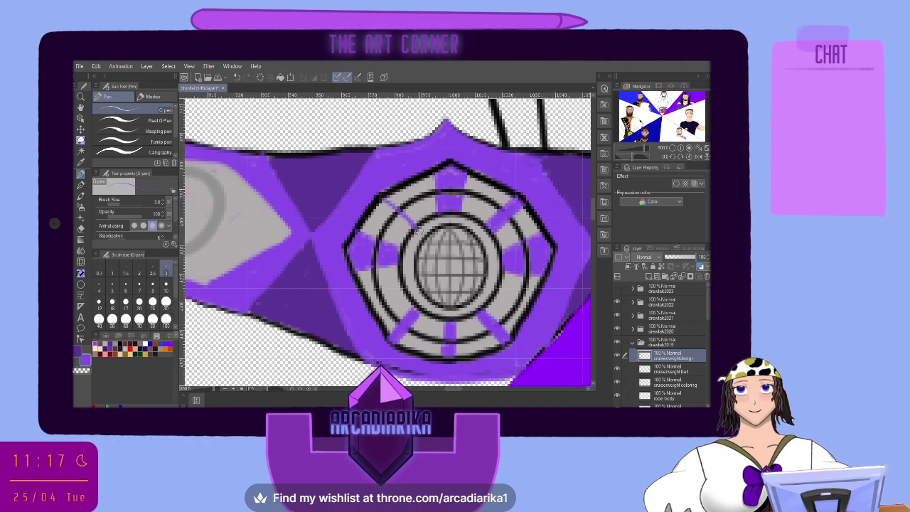
click(237, 77)
drag(382, 196, 418, 230)
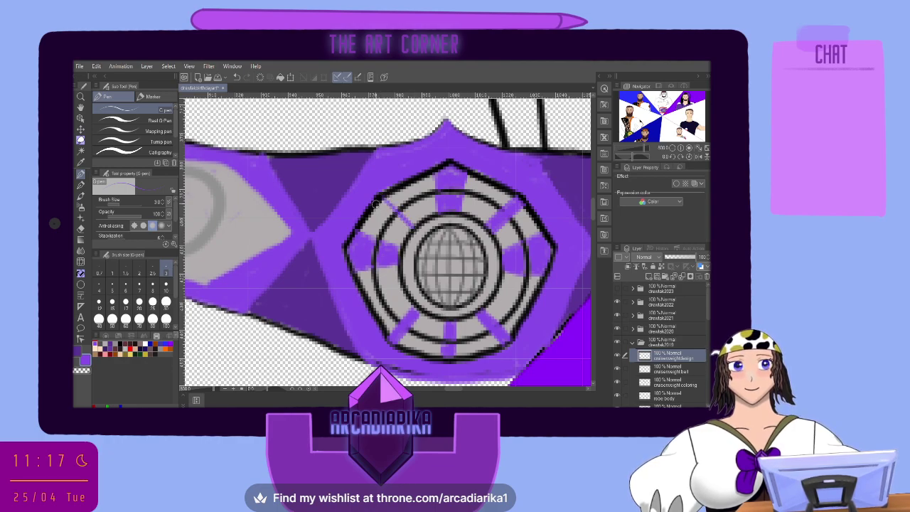
mouse_move(379, 202)
mouse_down()
mouse_move(409, 232)
mouse_move(386, 208)
mouse_up()
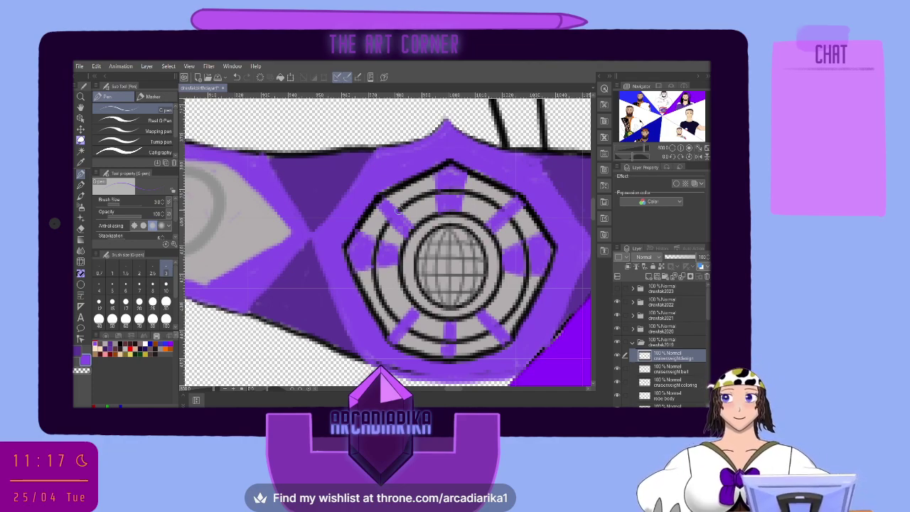
Fill the narrow chest strip below the hood's V with orange on the robe body coloring layer, enlarging the G-pen to size 8
scroll(434, 145, down, 5)
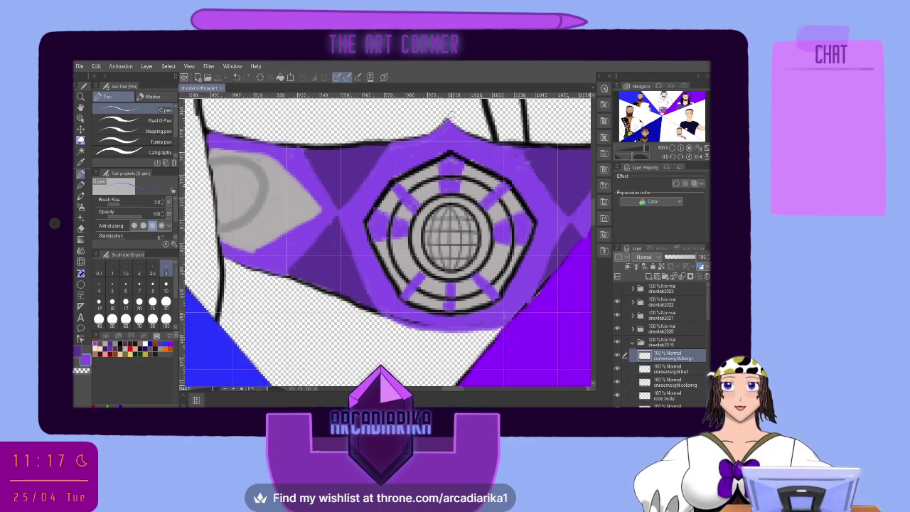
scroll(493, 140, down, 2)
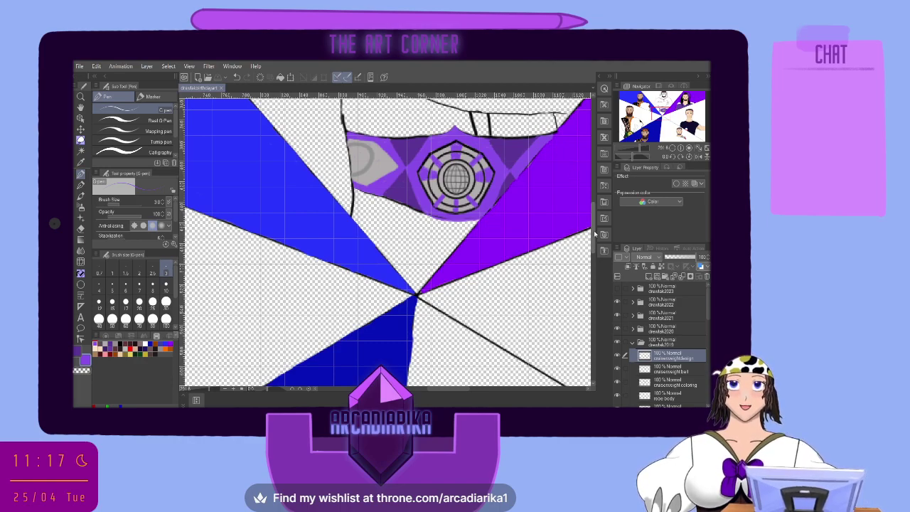
drag(594, 232, 598, 190)
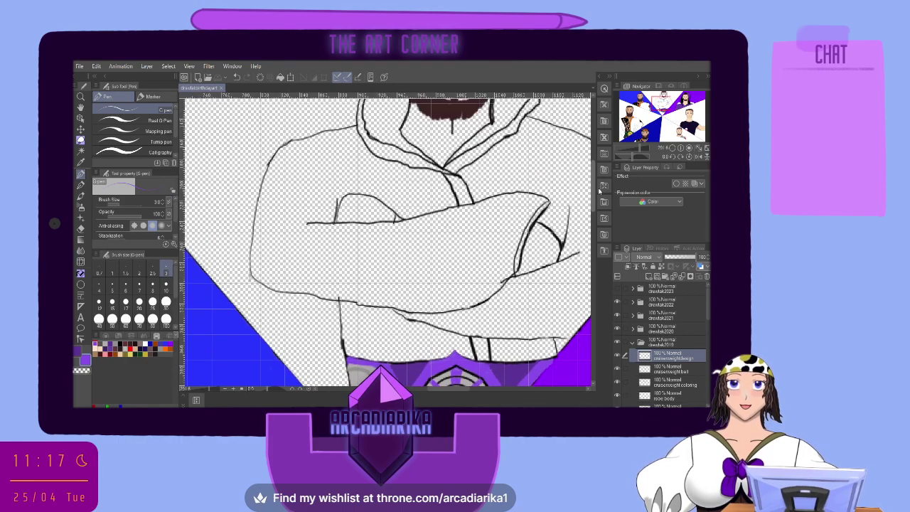
scroll(679, 401, down, 2)
click(680, 375)
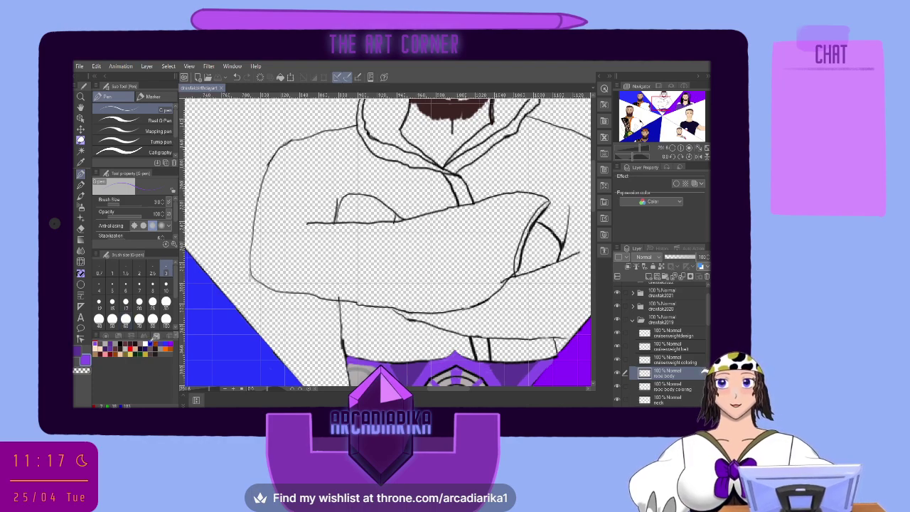
click(146, 343)
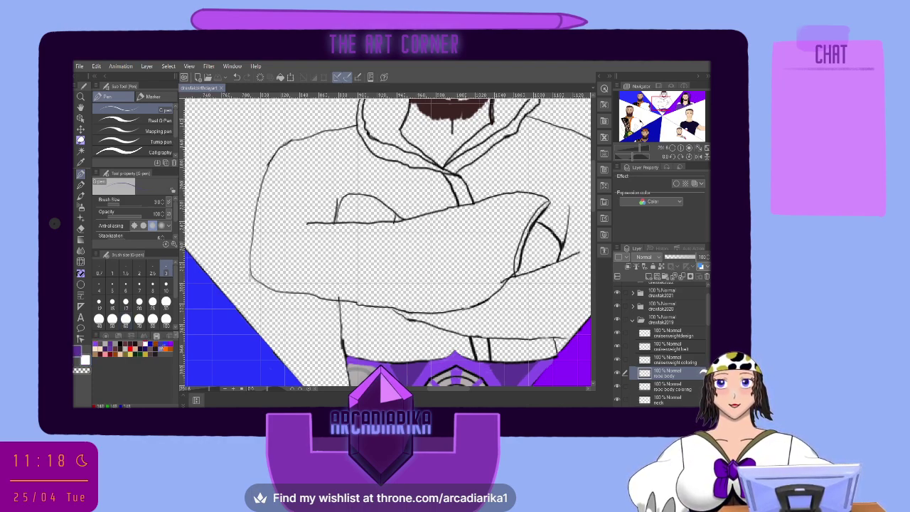
click(165, 347)
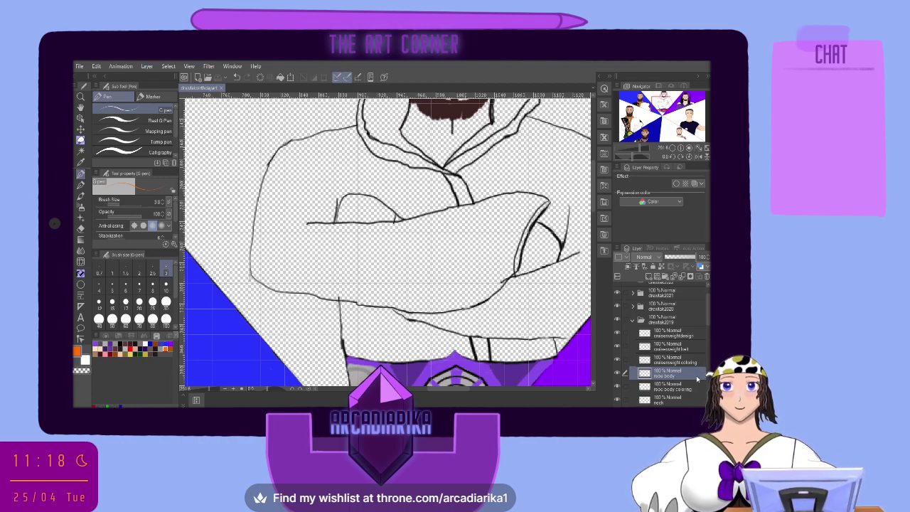
click(678, 392)
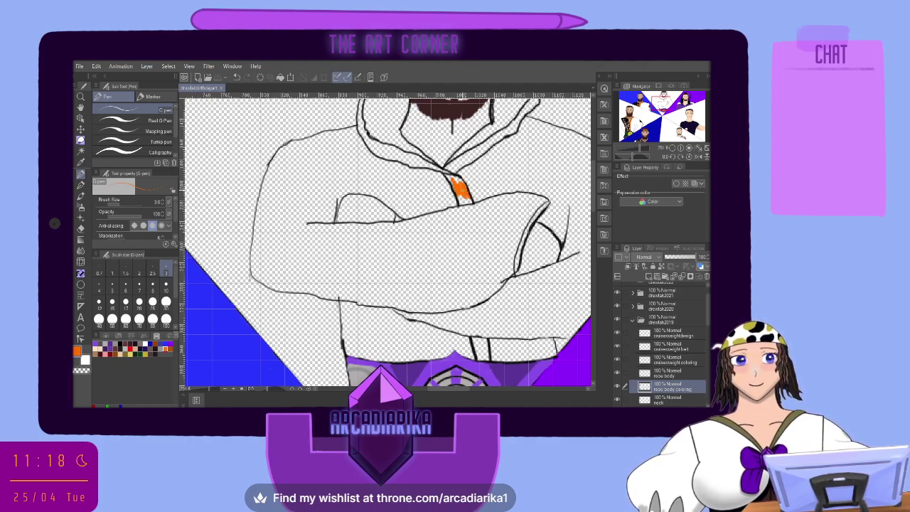
click(152, 284)
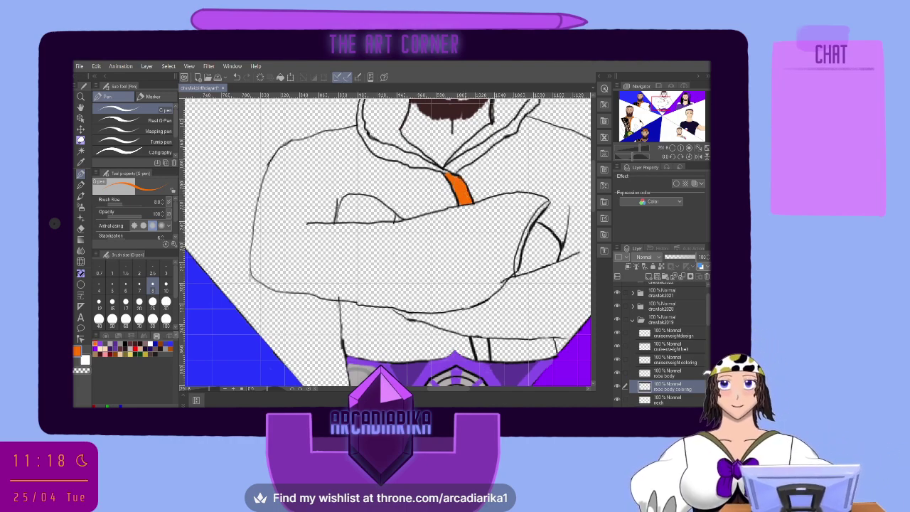
Paint orange into the remaining gap along the upper edge of the chest strip
scroll(346, 183, up, 5)
scroll(364, 241, down, 2)
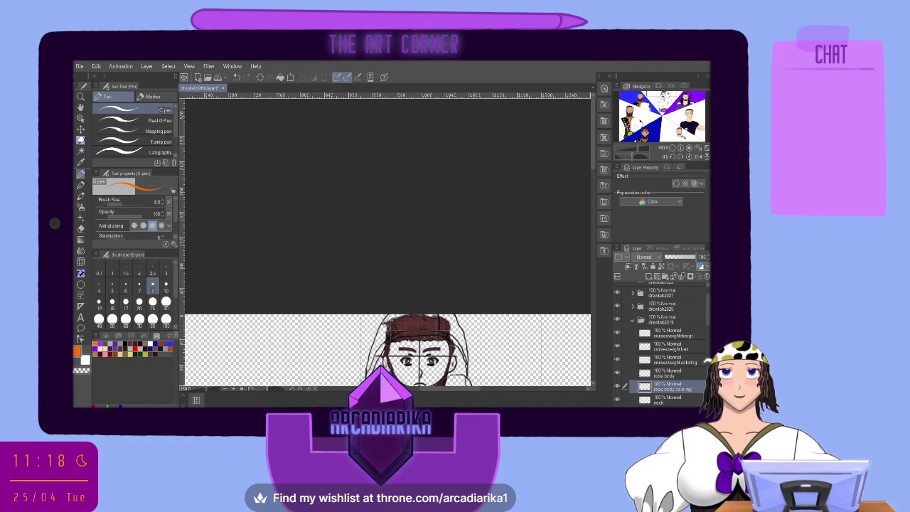
drag(665, 95, 665, 113)
scroll(422, 213, up, 6)
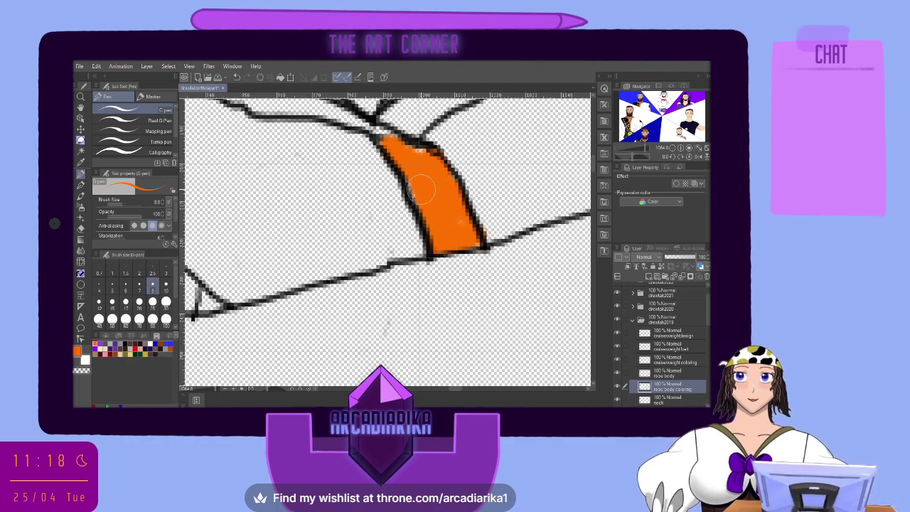
mouse_move(420, 195)
mouse_down()
mouse_move(425, 150)
mouse_move(430, 174)
mouse_up()
Erase the stray mark below the arm line on the robe body layer and trim the chest strip's orange overflow on the coloring layer
click(677, 371)
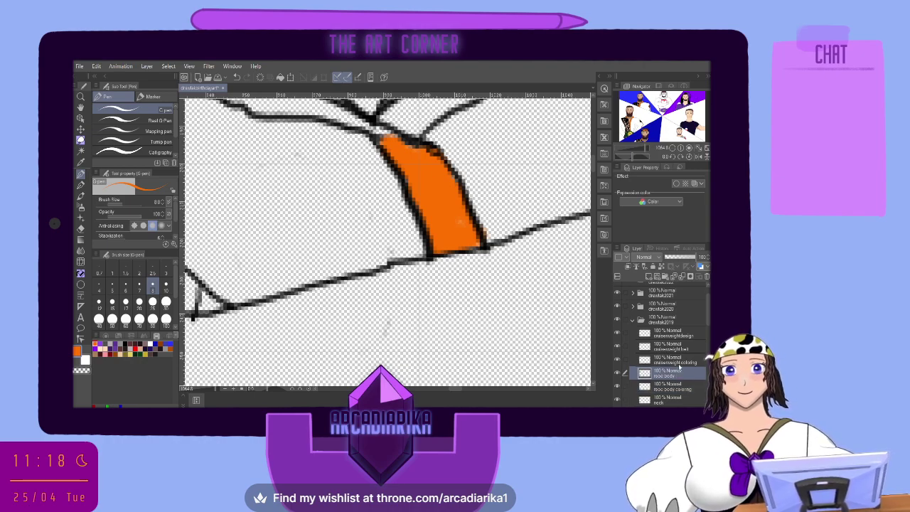
click(81, 230)
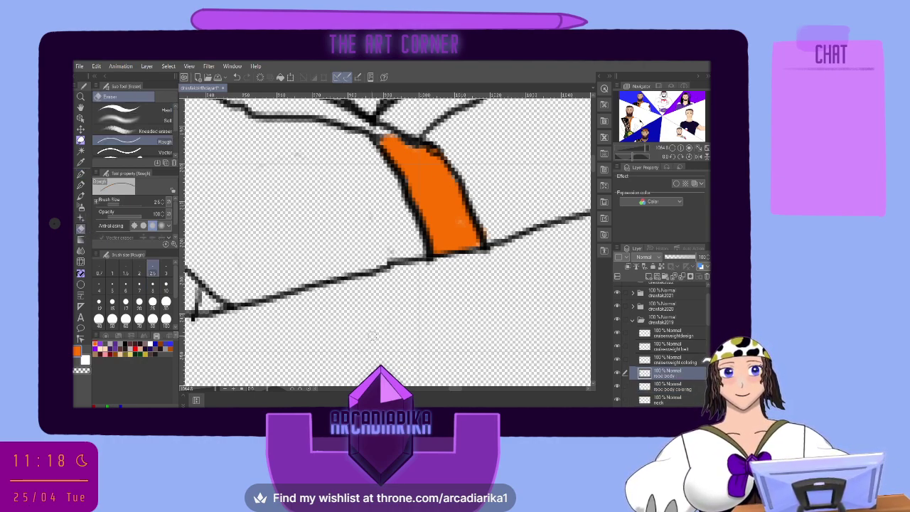
click(165, 285)
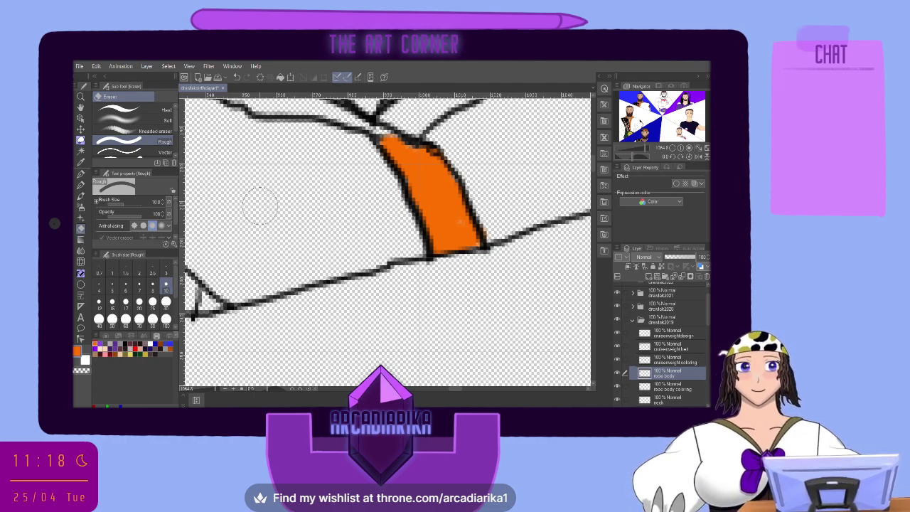
click(670, 389)
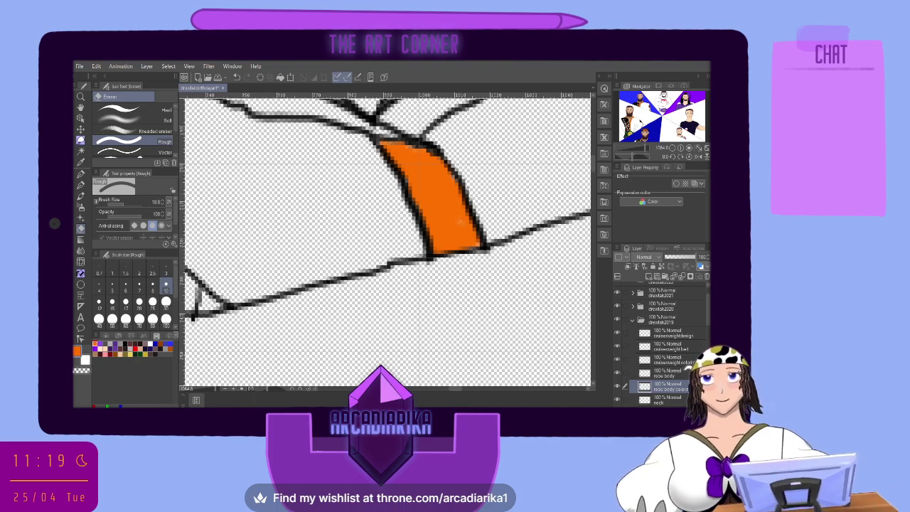
Fill the short strip just above the belt with orange on the robe body coloring layer, using the G-pen at size 8
scroll(409, 284, down, 2)
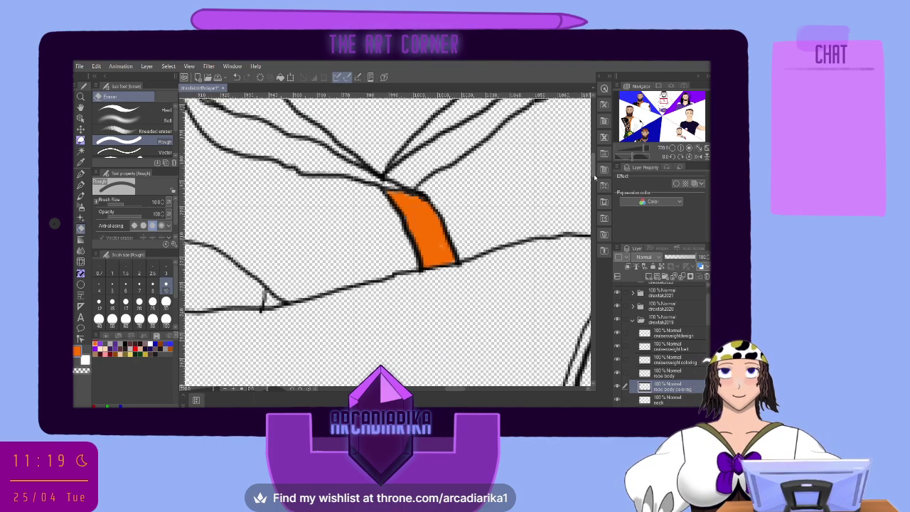
drag(597, 165, 595, 205)
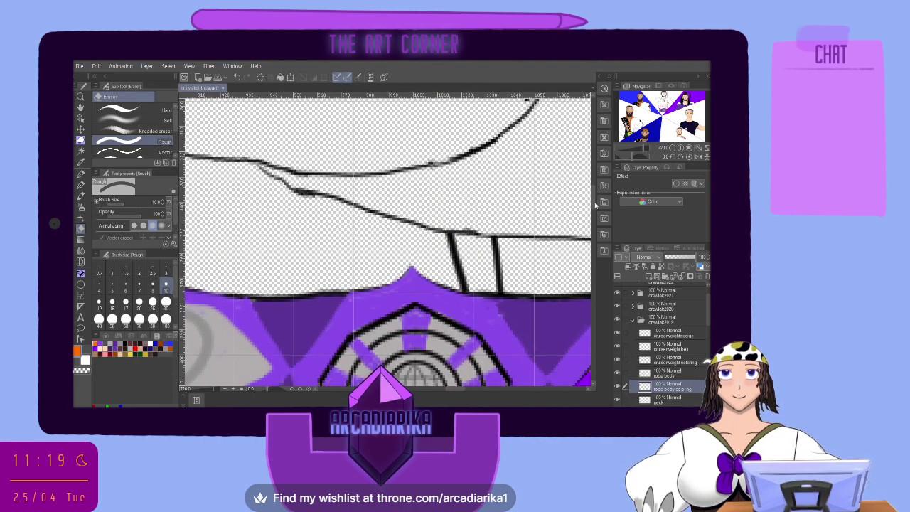
click(80, 185)
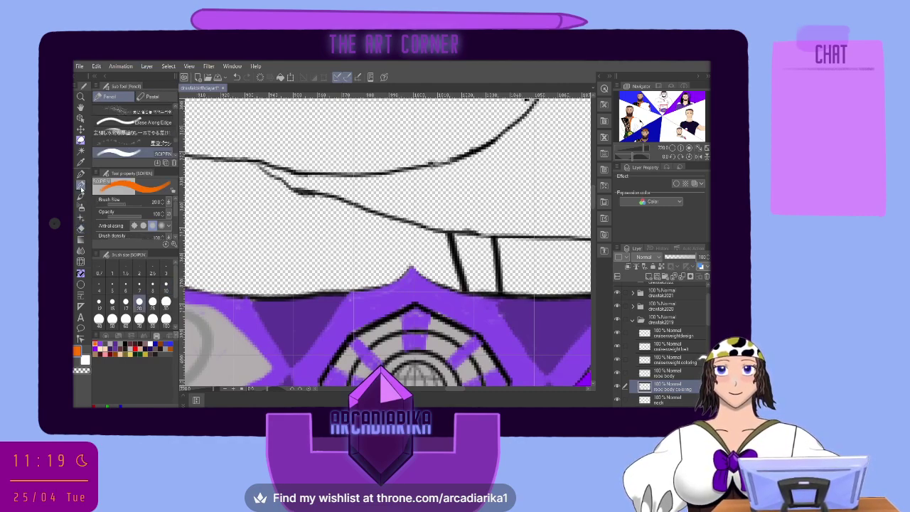
click(81, 175)
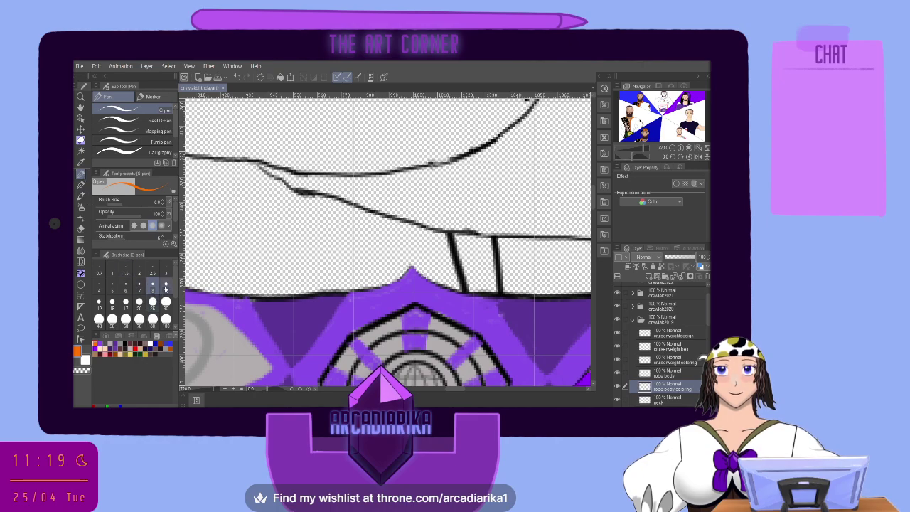
click(81, 186)
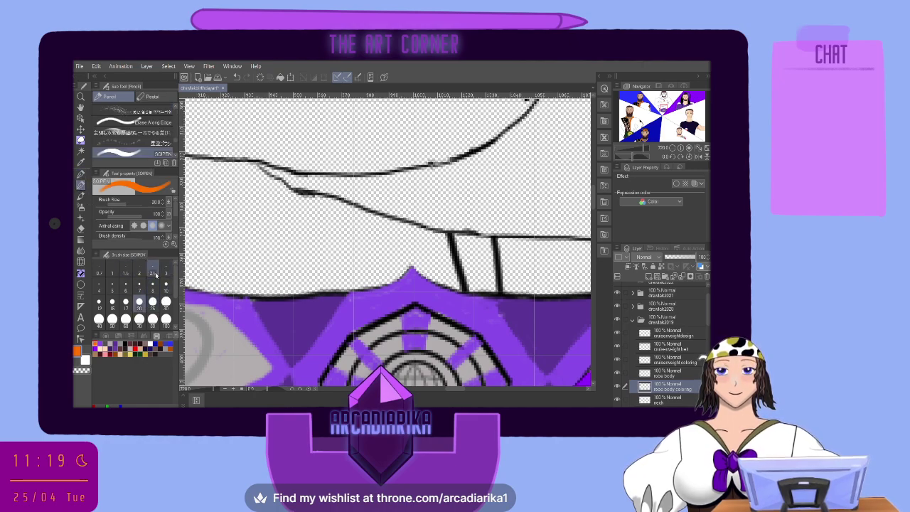
click(152, 285)
click(81, 174)
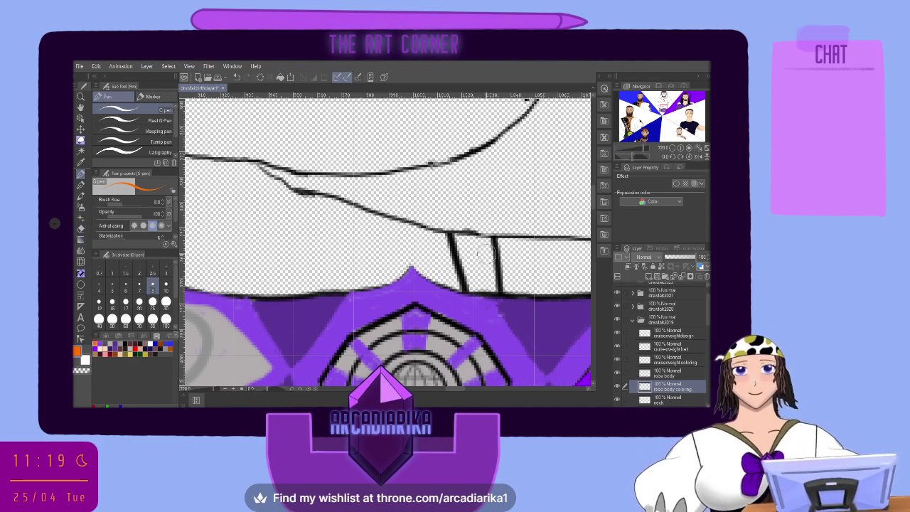
mouse_move(487, 250)
mouse_down()
mouse_move(486, 272)
mouse_move(472, 263)
mouse_move(465, 278)
mouse_move(473, 287)
mouse_move(491, 286)
mouse_move(488, 243)
mouse_move(459, 238)
mouse_move(471, 247)
mouse_up()
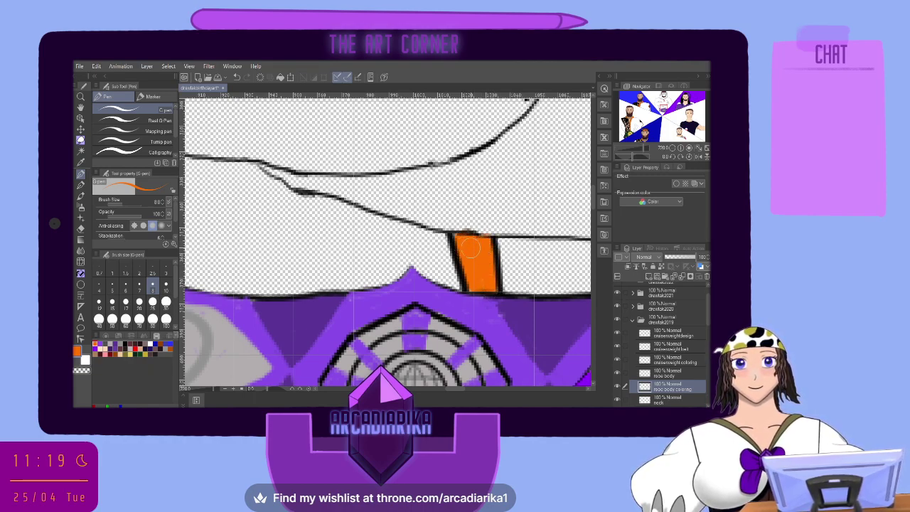
click(80, 228)
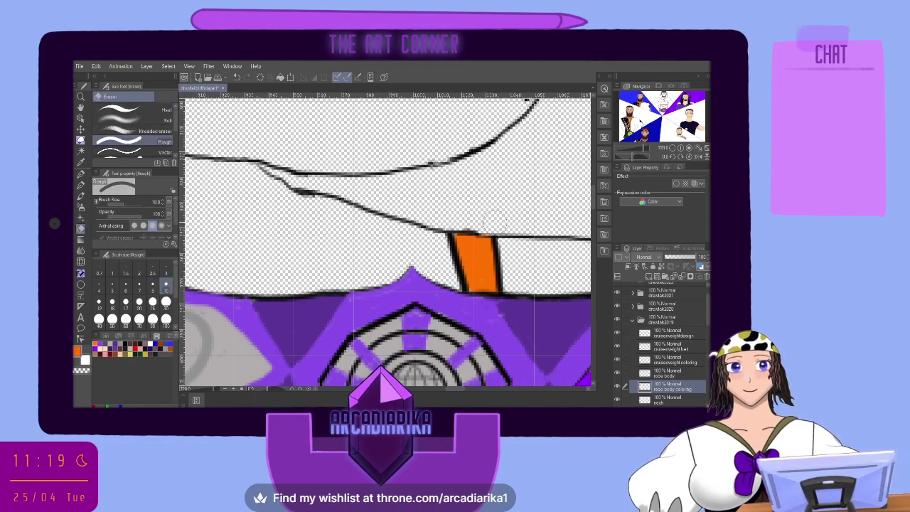
Paint a white patch on the robe above the belt's left half with the SOIPEN pencil, increasing its size from 25 to 100
click(151, 343)
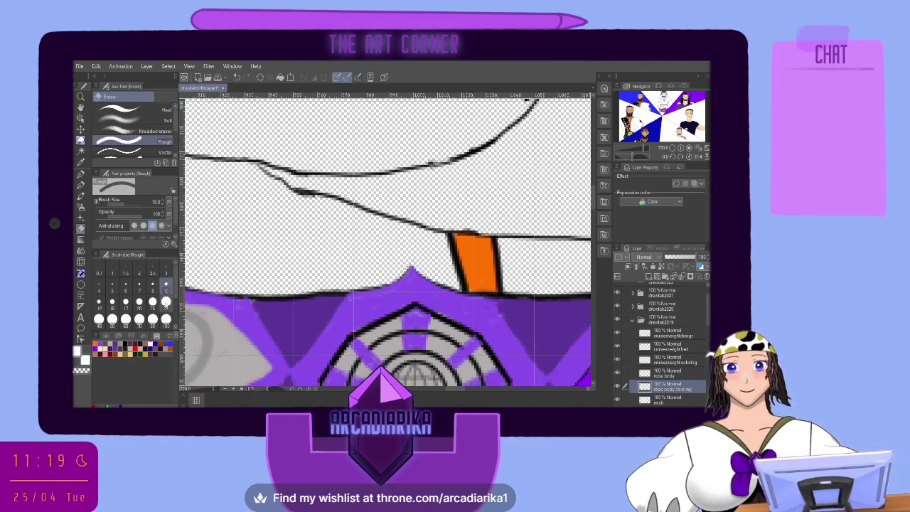
click(165, 305)
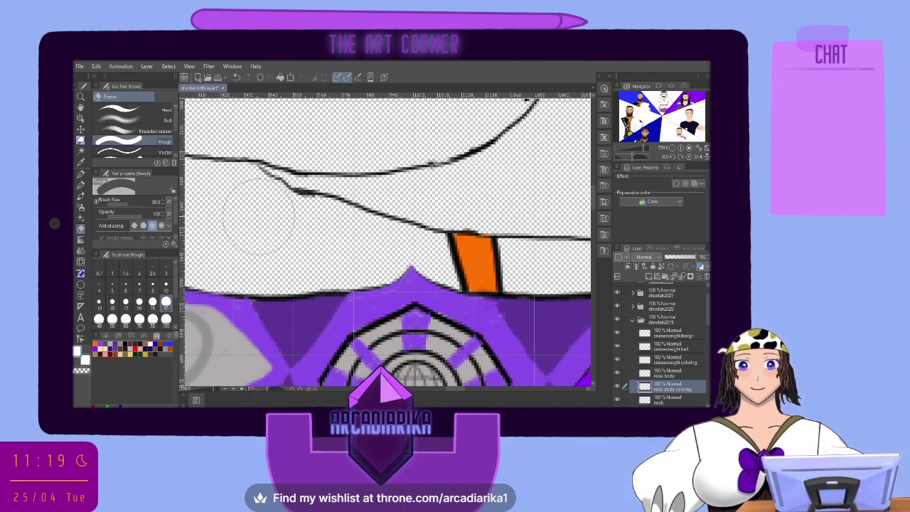
click(81, 185)
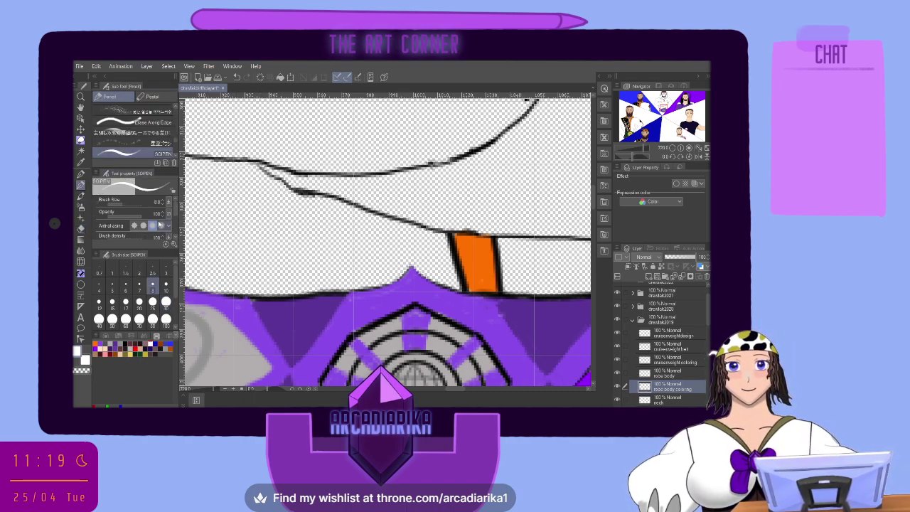
click(152, 301)
mouse_move(252, 217)
mouse_down()
mouse_move(270, 234)
mouse_move(292, 207)
mouse_move(269, 211)
mouse_move(221, 249)
mouse_move(278, 210)
mouse_move(276, 199)
mouse_move(315, 204)
mouse_up()
click(166, 301)
click(166, 319)
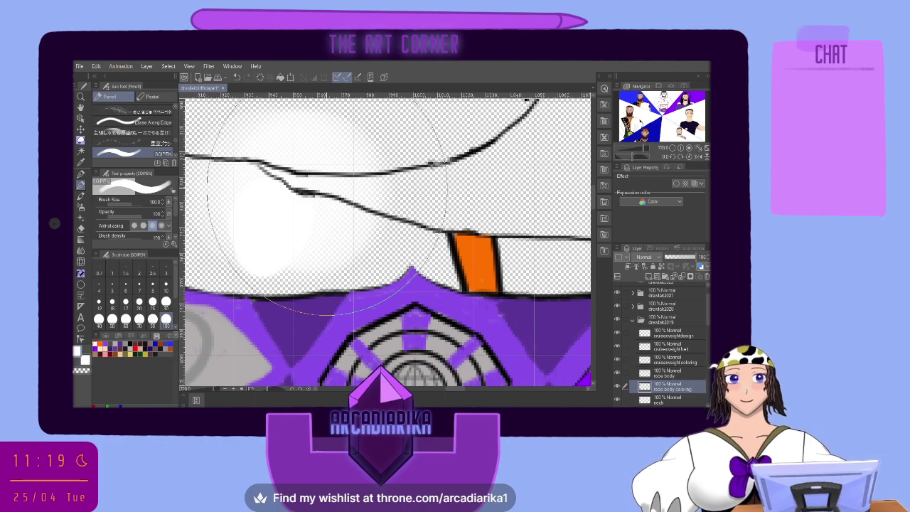
Extend the white across the robe between the arms and the belt, undoing the stroke that covers the orange strip
scroll(326, 199, down, 3)
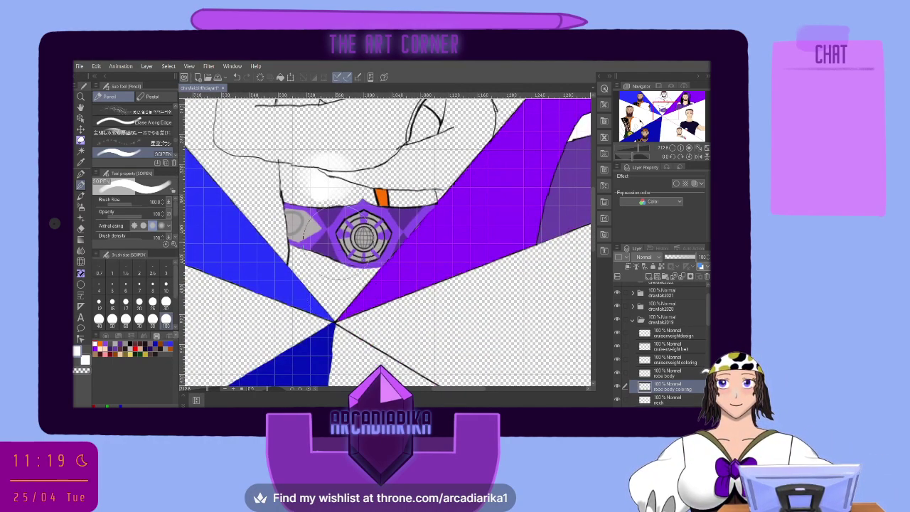
click(350, 147)
mouse_move(351, 147)
mouse_down()
mouse_move(328, 152)
mouse_move(318, 177)
mouse_move(366, 188)
mouse_move(352, 206)
mouse_move(388, 199)
mouse_up()
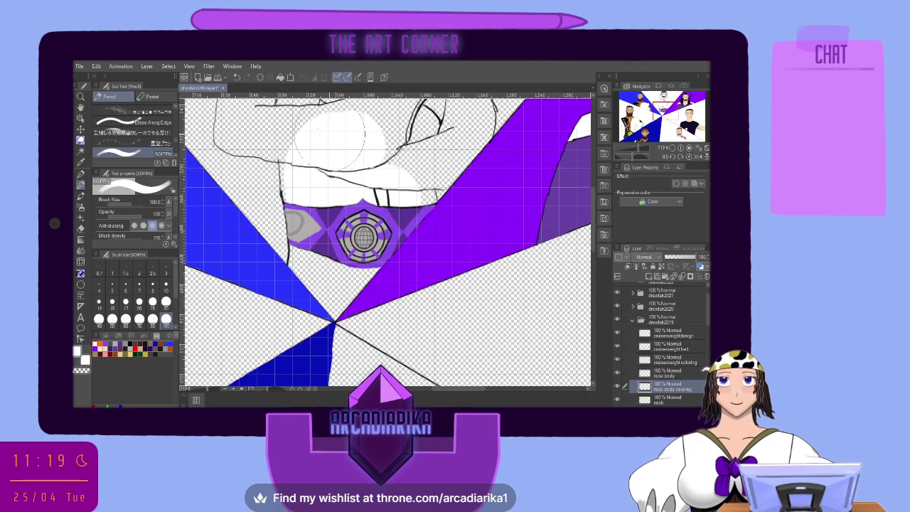
click(238, 77)
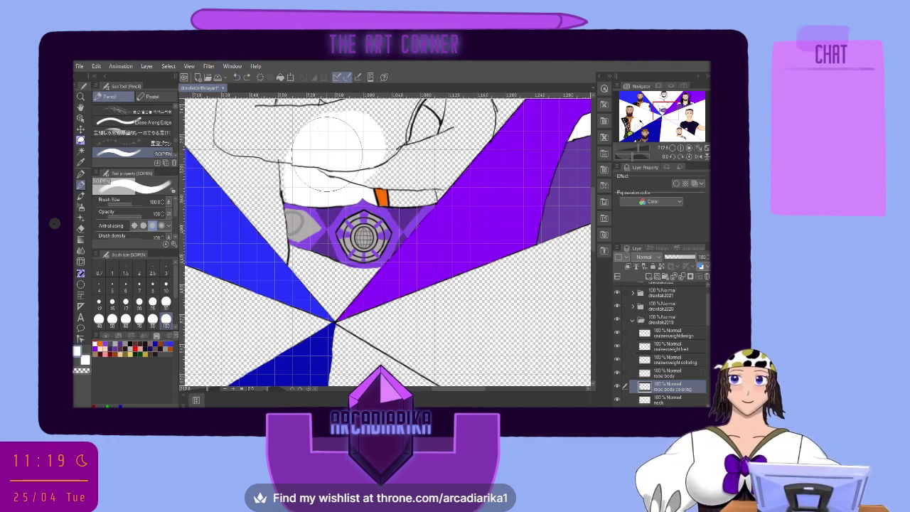
Fill the robe area below the belt down to the segment's point with white, using brush sizes 30, 25 and 8
click(152, 302)
click(166, 302)
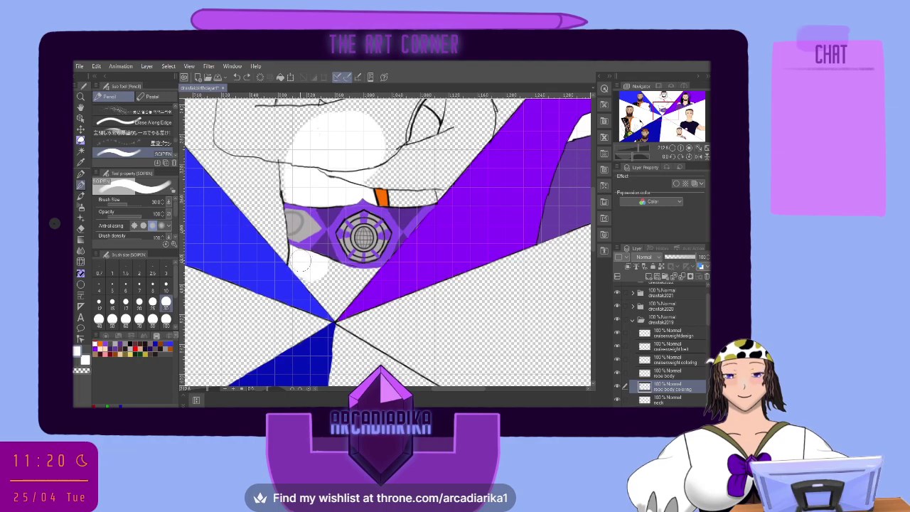
drag(304, 276, 334, 297)
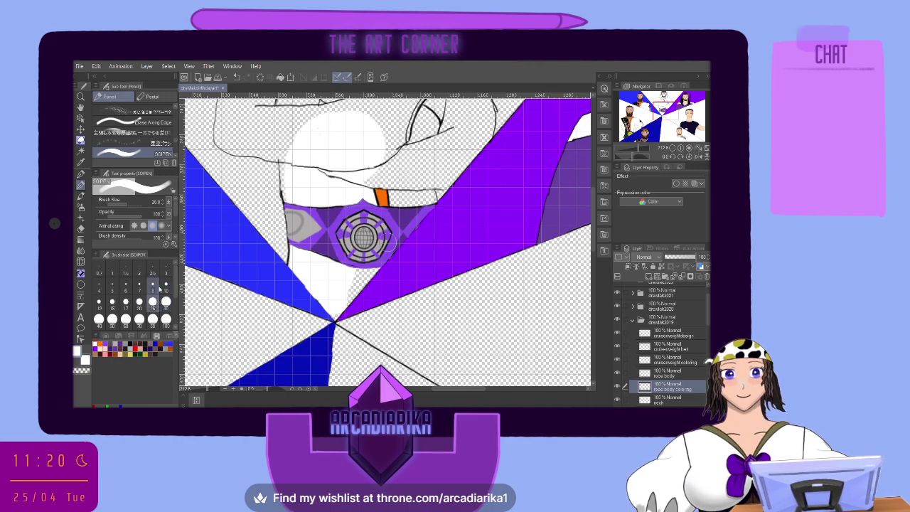
click(152, 285)
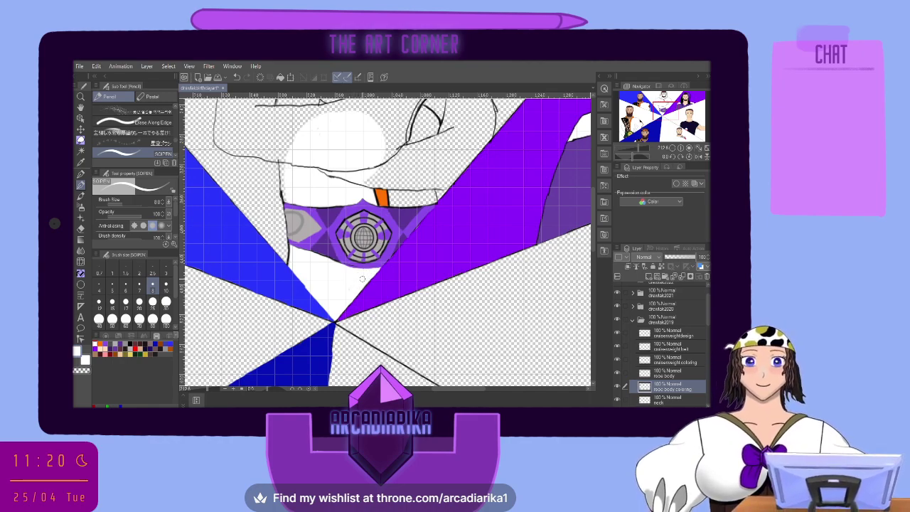
Paint the shaded openings of both sleeve cuffs black on the robe body coloring layer, using the SOIPEN pencil at size 6
click(133, 342)
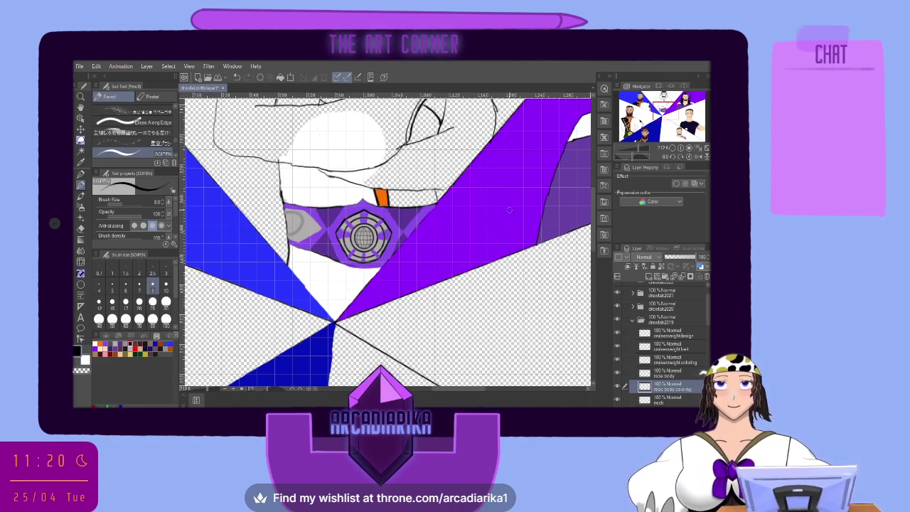
scroll(583, 186, up, 3)
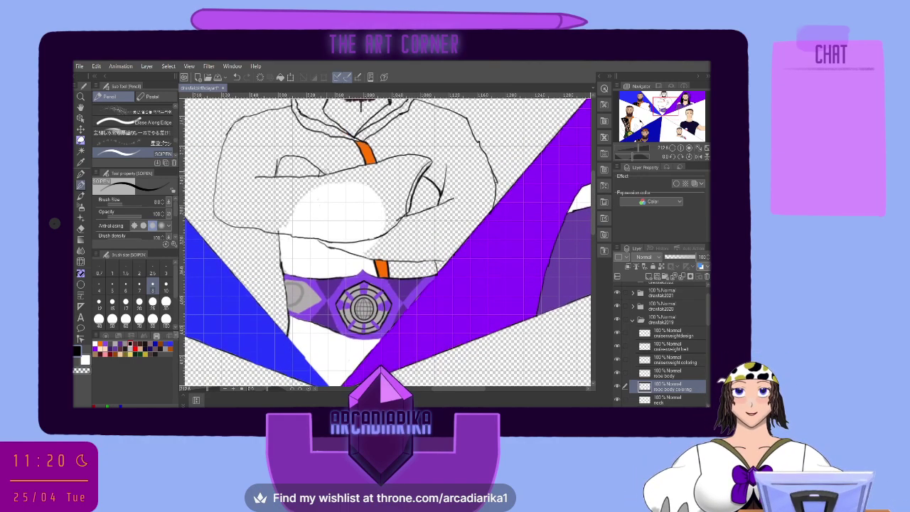
click(321, 174)
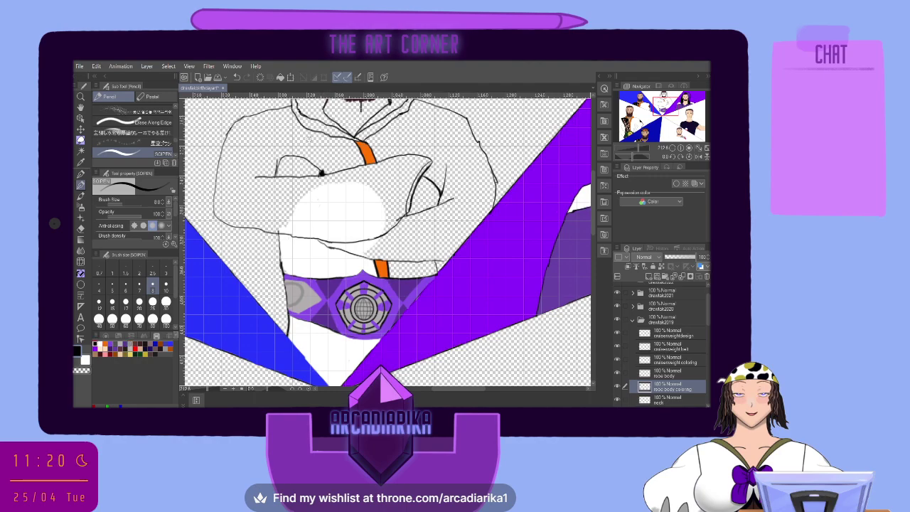
click(237, 76)
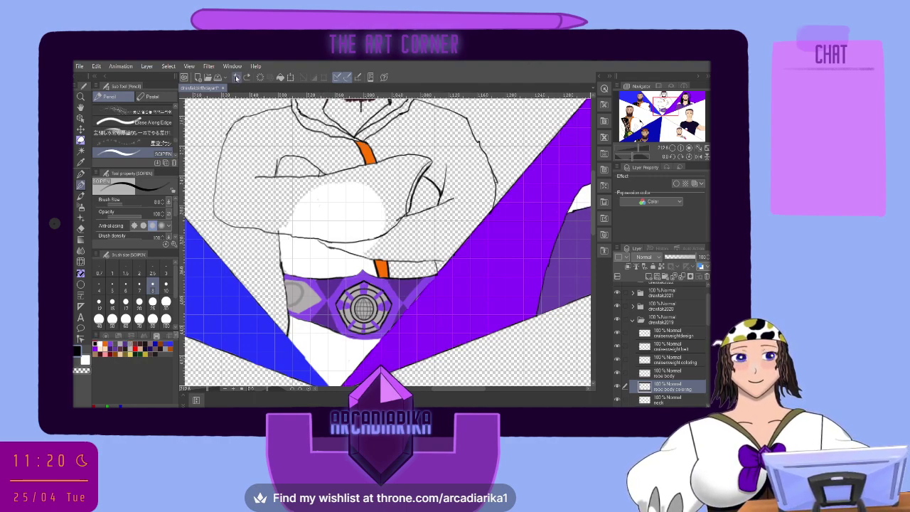
click(152, 273)
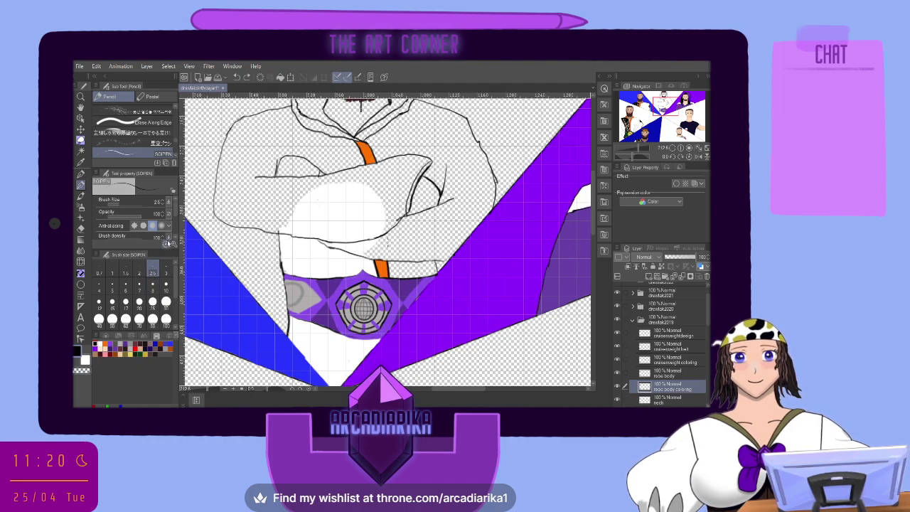
click(126, 286)
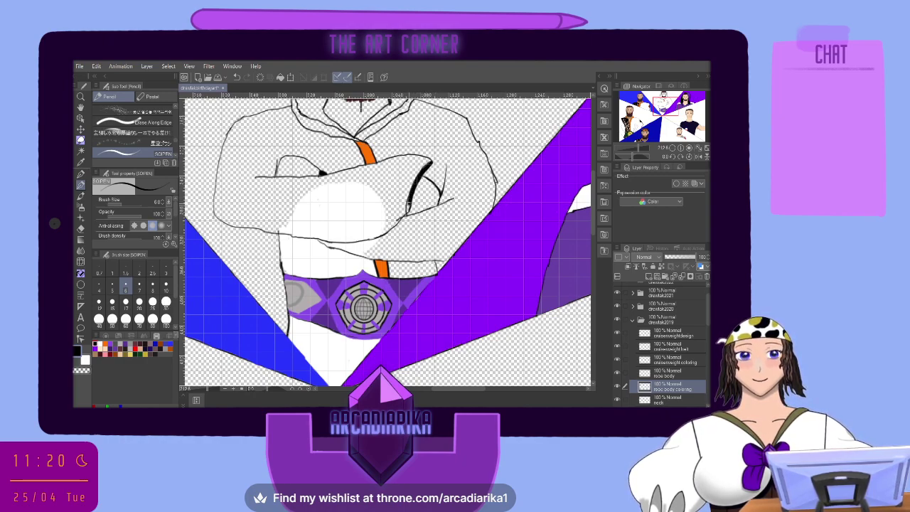
drag(408, 203, 406, 211)
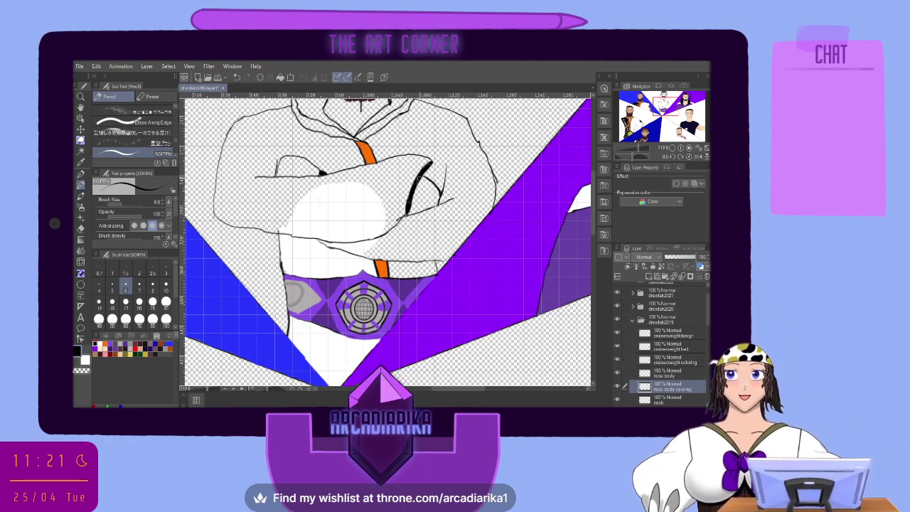
Paint white at size 30 over the left sleeve's elbow and forearm and the robe beside the lower orange strip, undoing the first attempt
click(84, 361)
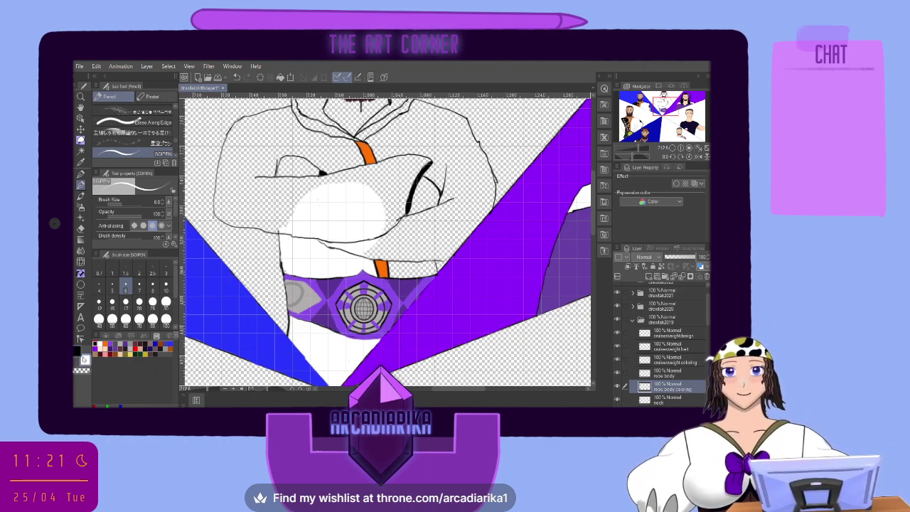
click(152, 285)
click(166, 301)
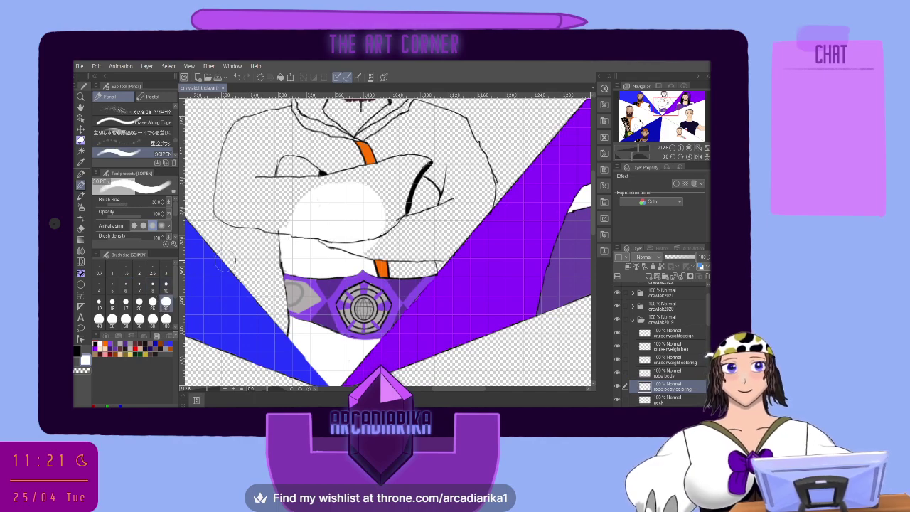
mouse_move(303, 202)
mouse_down()
mouse_move(277, 208)
mouse_move(288, 200)
mouse_move(243, 189)
mouse_move(234, 174)
mouse_move(258, 163)
mouse_move(295, 210)
mouse_move(287, 222)
mouse_move(351, 221)
mouse_move(352, 230)
mouse_move(326, 231)
mouse_move(390, 247)
mouse_move(349, 246)
mouse_move(410, 251)
mouse_move(398, 271)
mouse_up()
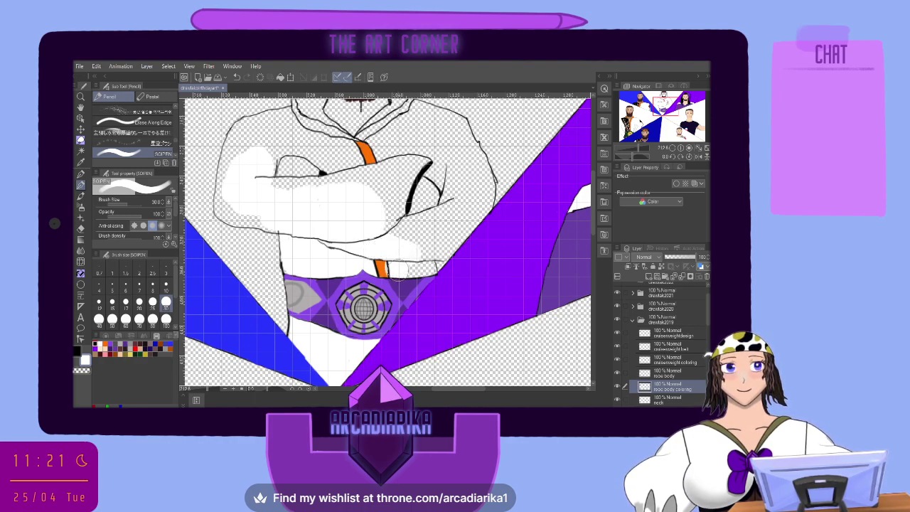
click(237, 77)
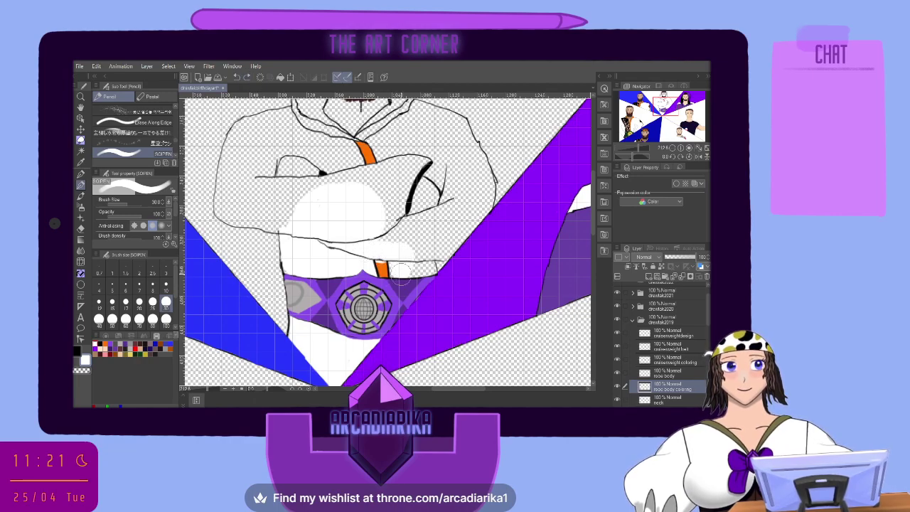
mouse_move(407, 267)
mouse_down()
mouse_move(421, 280)
mouse_move(418, 246)
mouse_move(393, 239)
mouse_move(405, 231)
mouse_up()
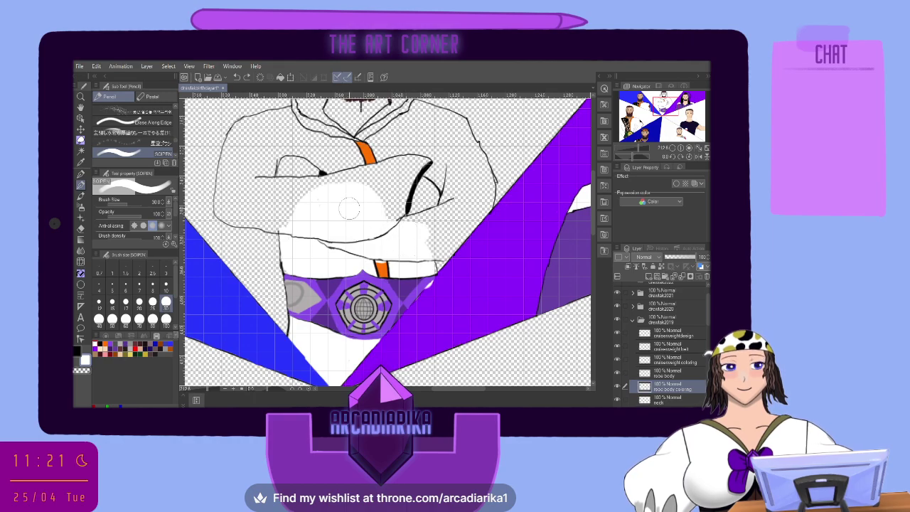
mouse_move(303, 207)
mouse_down()
mouse_move(281, 213)
mouse_move(258, 194)
mouse_move(234, 203)
mouse_move(240, 152)
mouse_up()
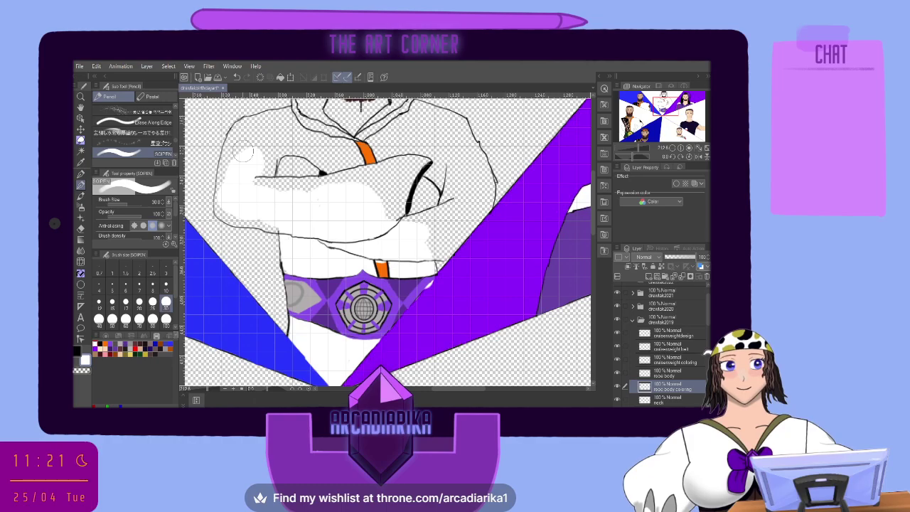
Erase the white spilling past the belt's right end and touch up the orange strip above the belt at size 6
click(100, 347)
click(109, 344)
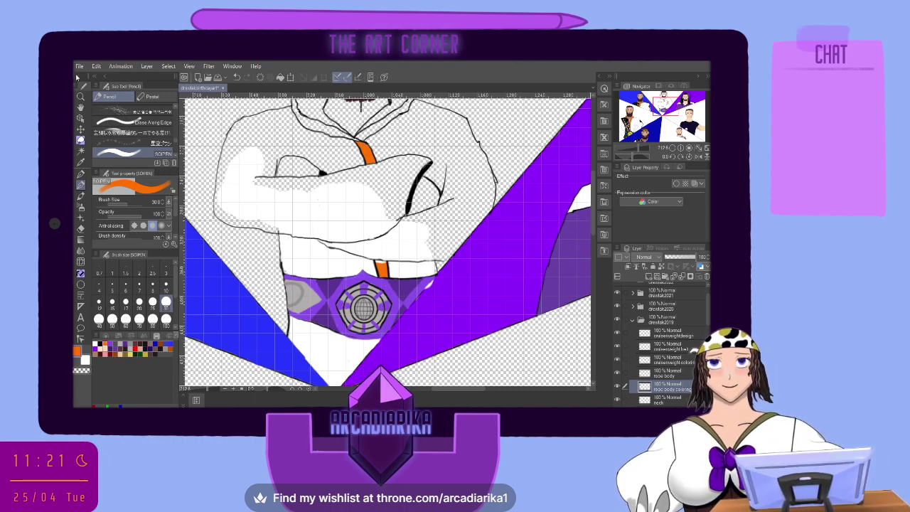
click(80, 228)
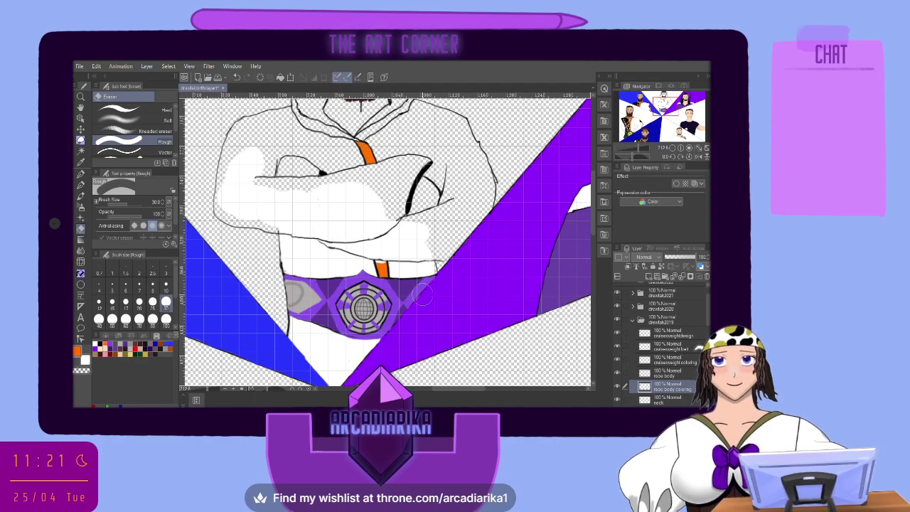
scroll(391, 267, up, 1)
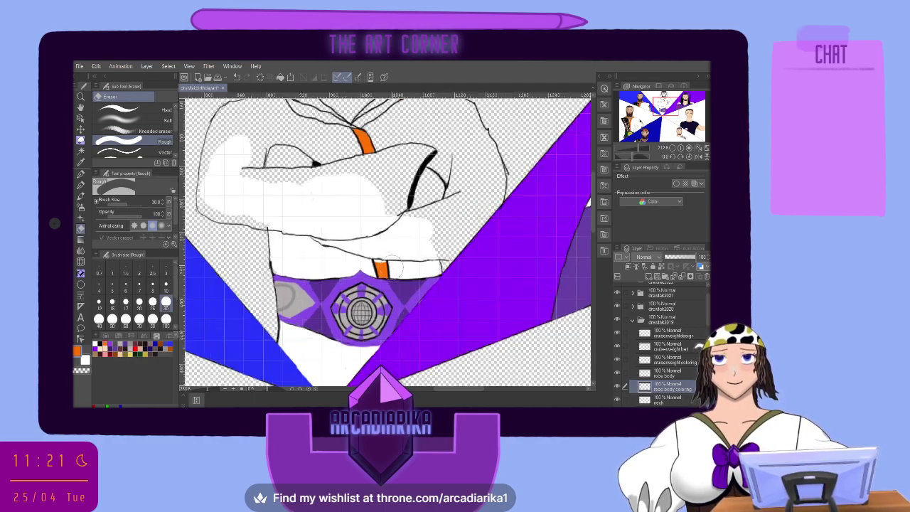
scroll(392, 266, up, 3)
click(82, 184)
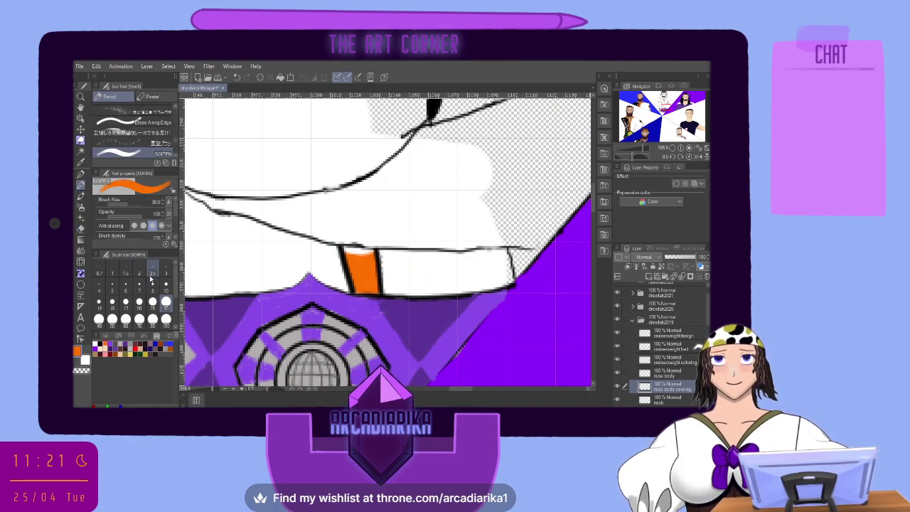
click(131, 288)
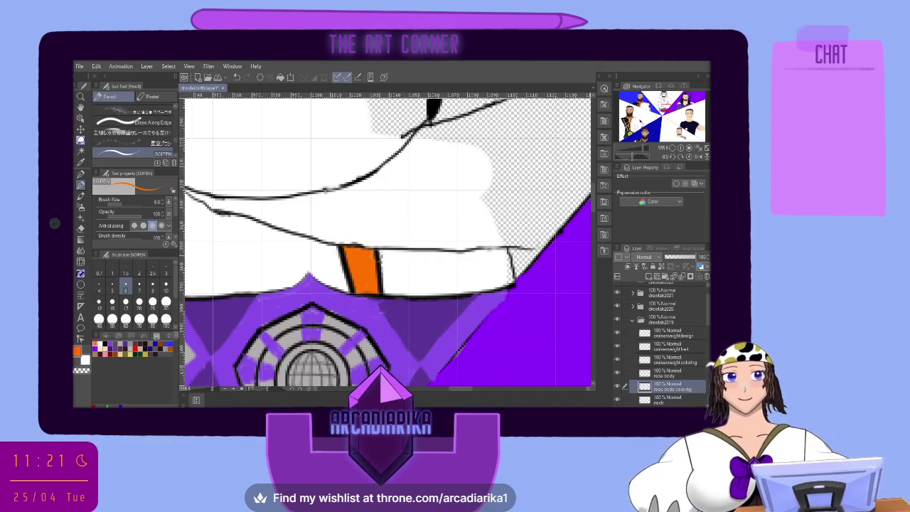
Switch to the G-pen at size 10 with white as the drawing colour for the robe's sleeves
scroll(379, 249, down, 3)
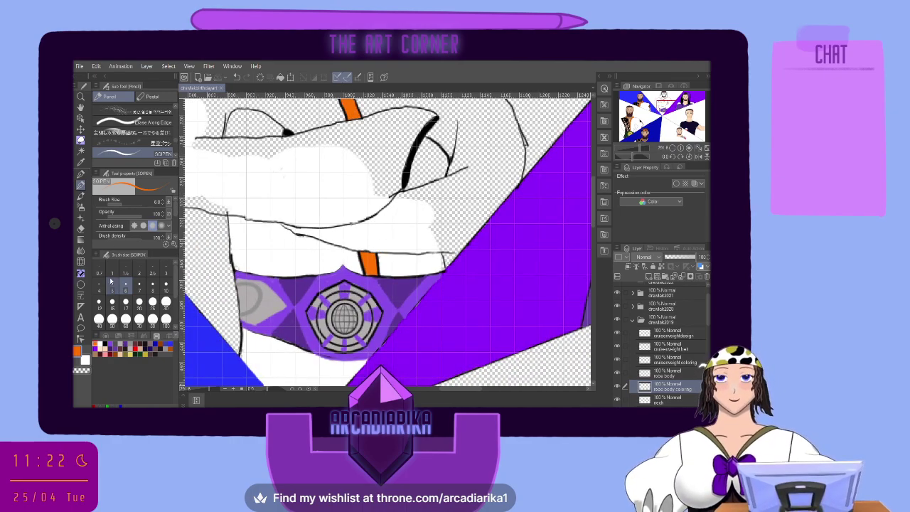
key(x)
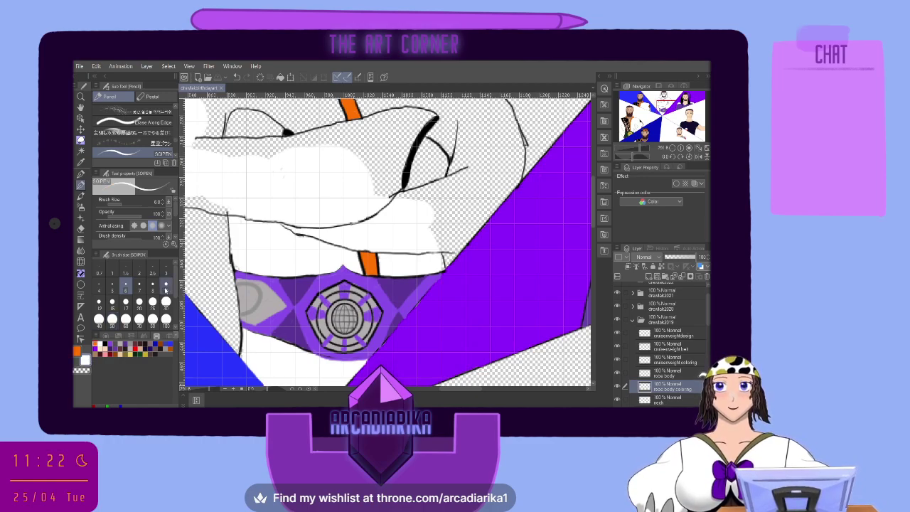
click(81, 172)
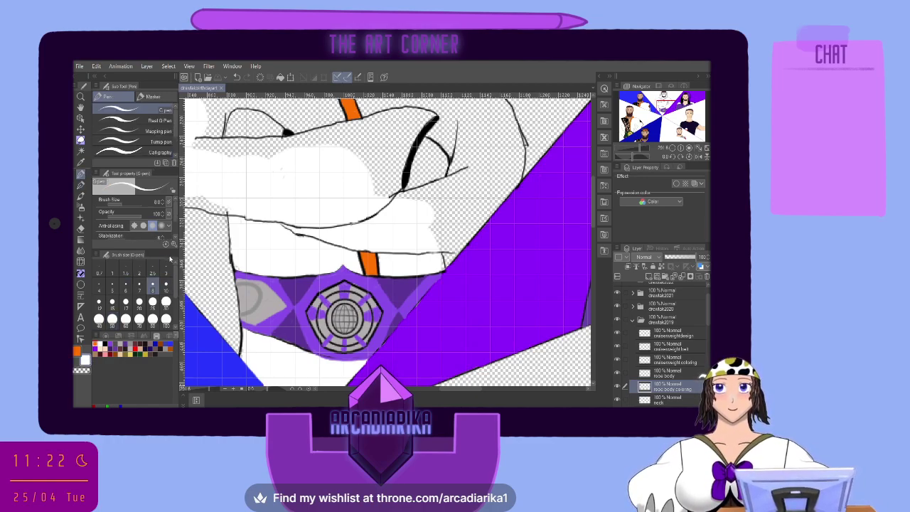
click(166, 286)
scroll(361, 149, down, 2)
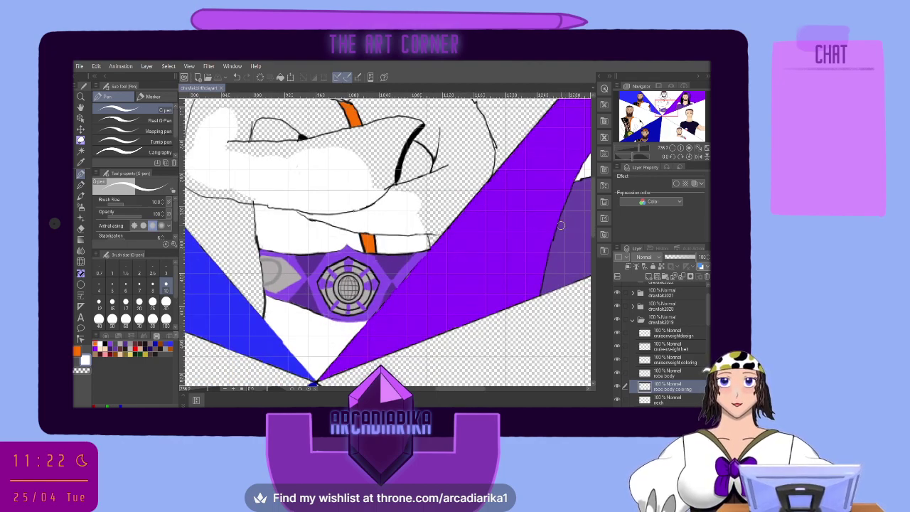
scroll(593, 164, up, 3)
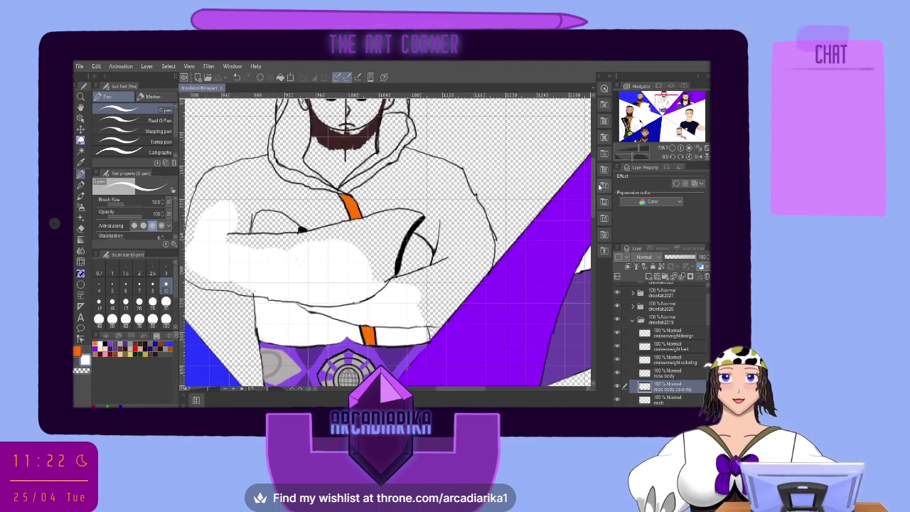
click(671, 373)
click(81, 226)
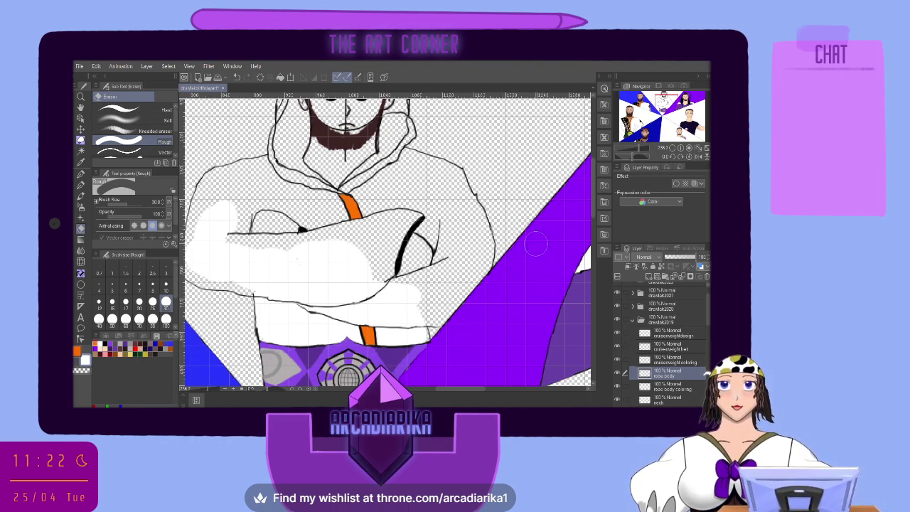
click(81, 185)
click(81, 176)
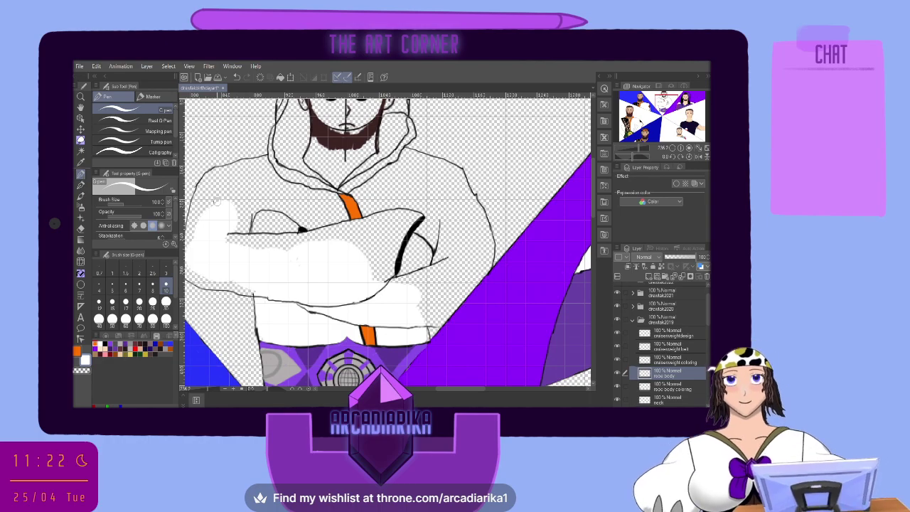
mouse_move(193, 237)
mouse_down()
mouse_move(213, 201)
mouse_move(242, 194)
mouse_move(226, 202)
mouse_move(232, 179)
mouse_move(202, 183)
mouse_up()
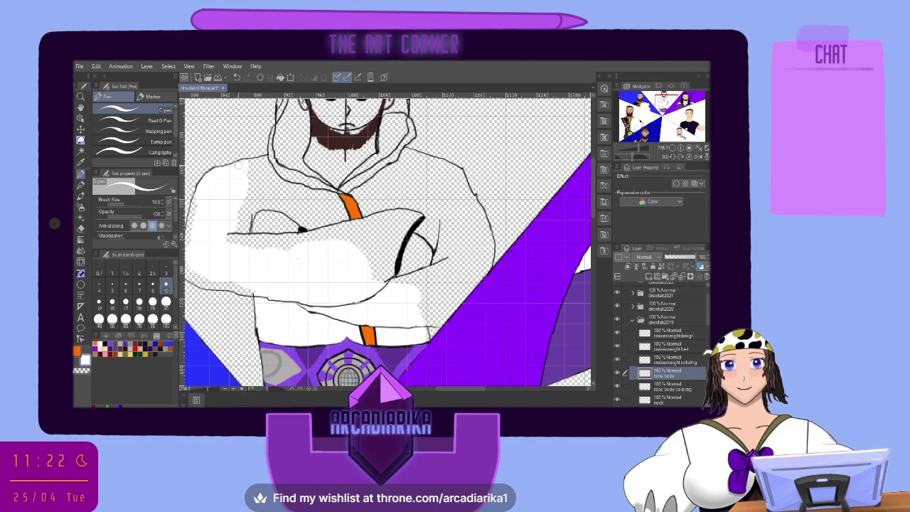
drag(255, 172, 231, 246)
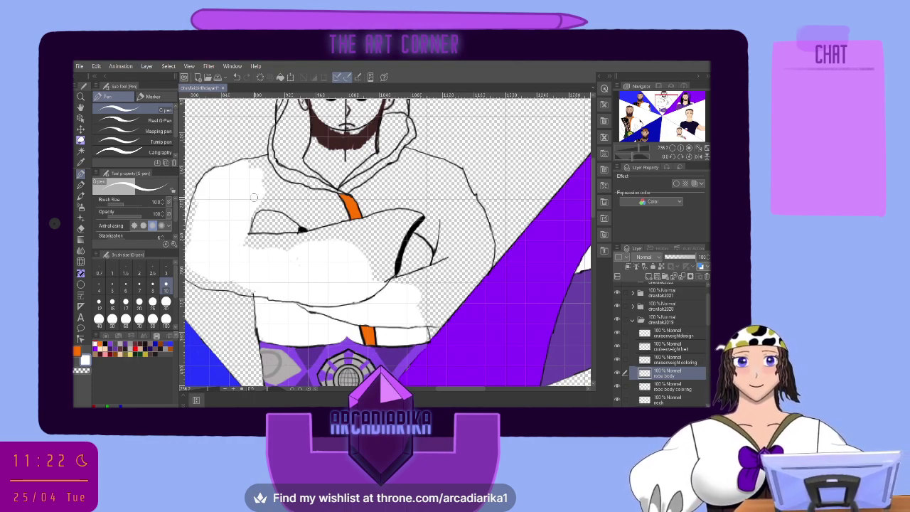
click(246, 77)
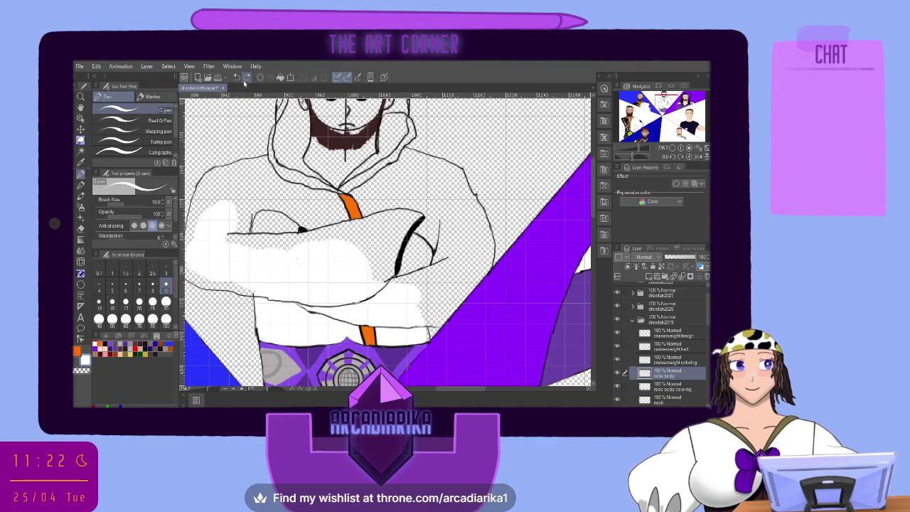
Paint white over the left sleeve, the crossed forearm and the lower right sleeve on the robe body coloring layer
click(676, 388)
mouse_move(223, 203)
mouse_down()
mouse_move(192, 246)
mouse_move(213, 196)
mouse_move(232, 212)
mouse_move(248, 203)
mouse_move(240, 258)
mouse_move(225, 238)
mouse_move(230, 246)
mouse_move(243, 227)
mouse_move(261, 245)
mouse_move(245, 239)
mouse_move(302, 230)
mouse_move(274, 248)
mouse_move(370, 228)
mouse_move(349, 251)
mouse_move(380, 219)
mouse_move(418, 216)
mouse_move(398, 229)
mouse_move(389, 274)
mouse_move(366, 239)
mouse_move(391, 228)
mouse_up()
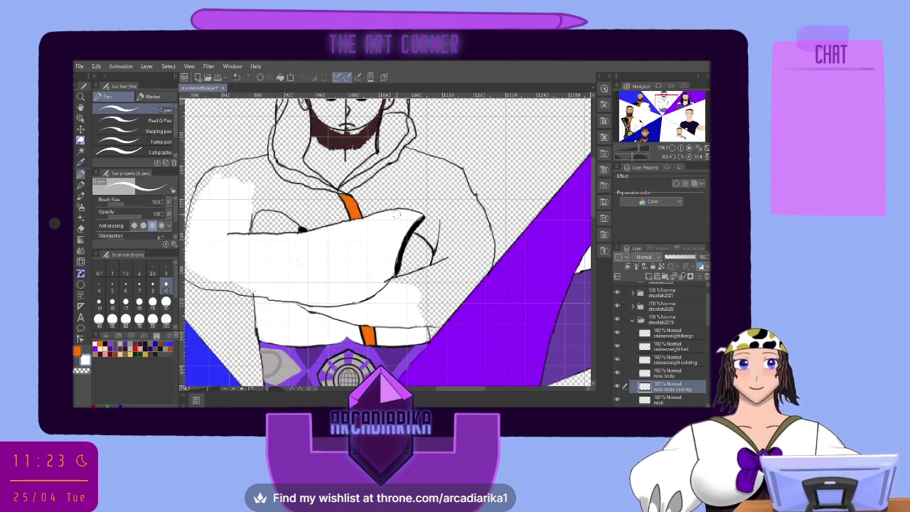
mouse_move(417, 286)
mouse_down()
mouse_move(458, 259)
mouse_move(417, 293)
mouse_move(457, 277)
mouse_move(430, 298)
mouse_move(417, 343)
mouse_up()
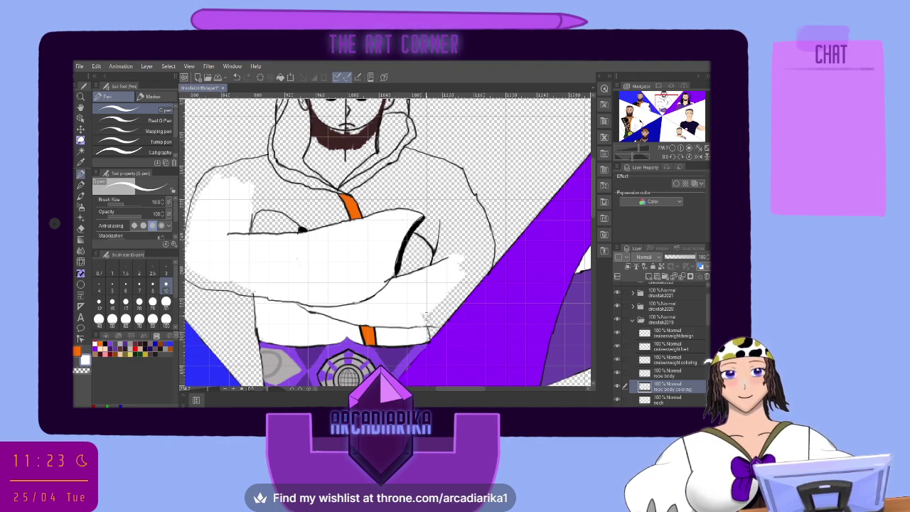
mouse_move(453, 288)
mouse_down()
mouse_move(422, 319)
mouse_move(448, 313)
mouse_move(473, 285)
mouse_move(481, 271)
mouse_move(445, 307)
mouse_move(463, 257)
mouse_up()
key(e)
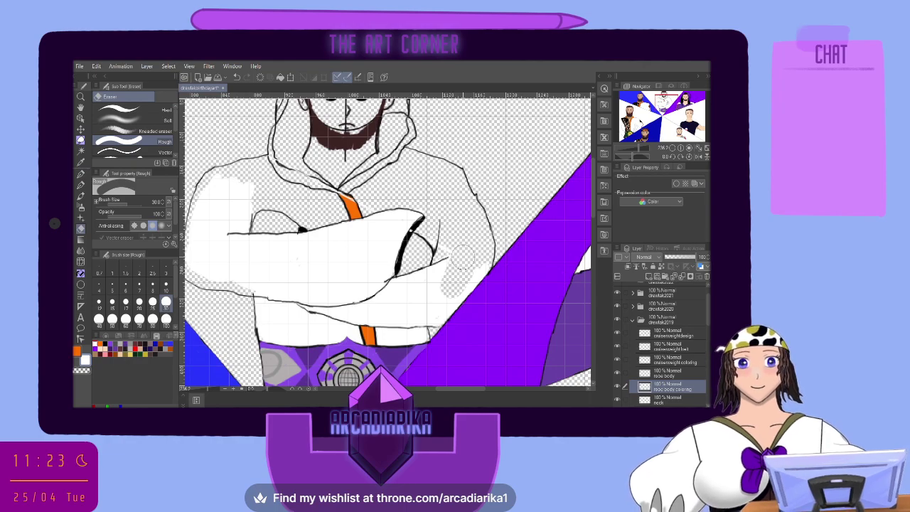
click(239, 76)
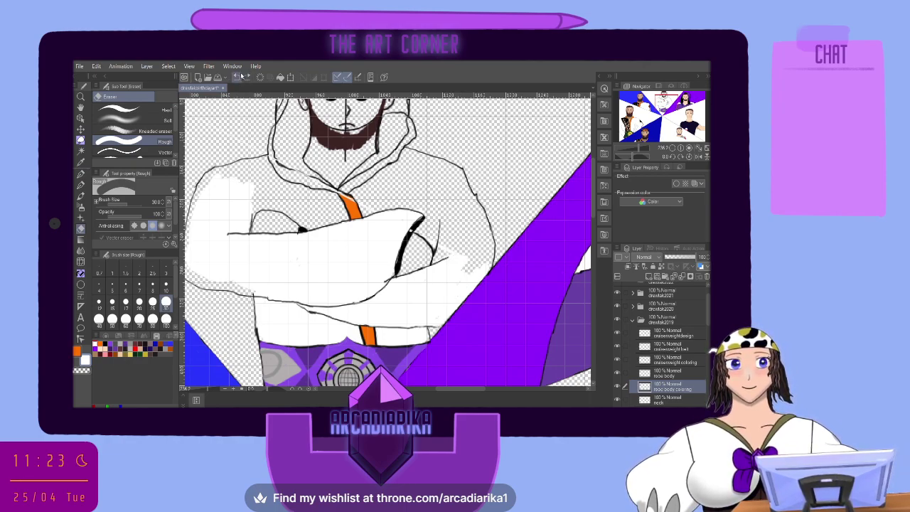
click(236, 78)
drag(451, 278, 465, 265)
click(239, 76)
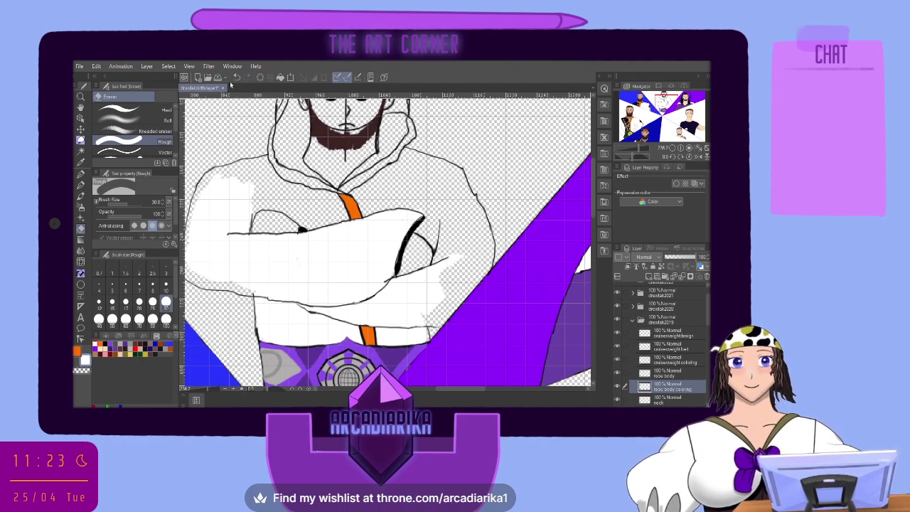
click(80, 173)
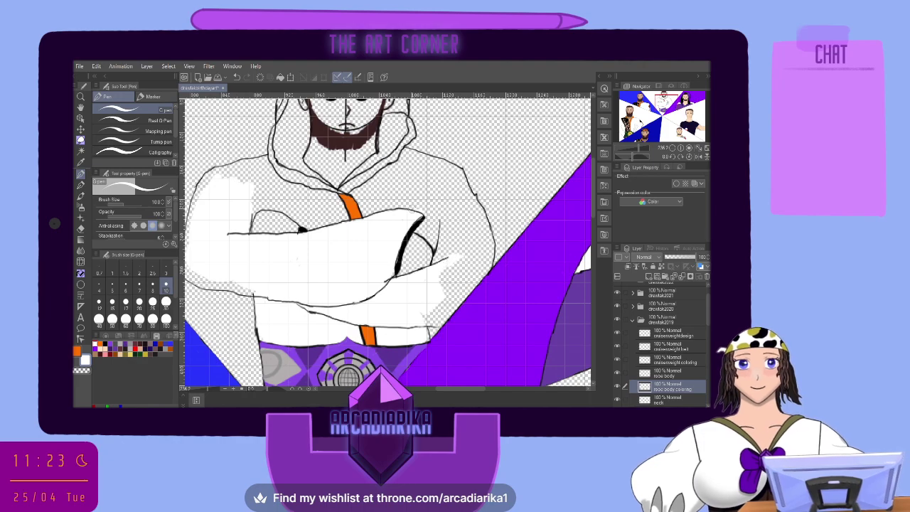
click(239, 77)
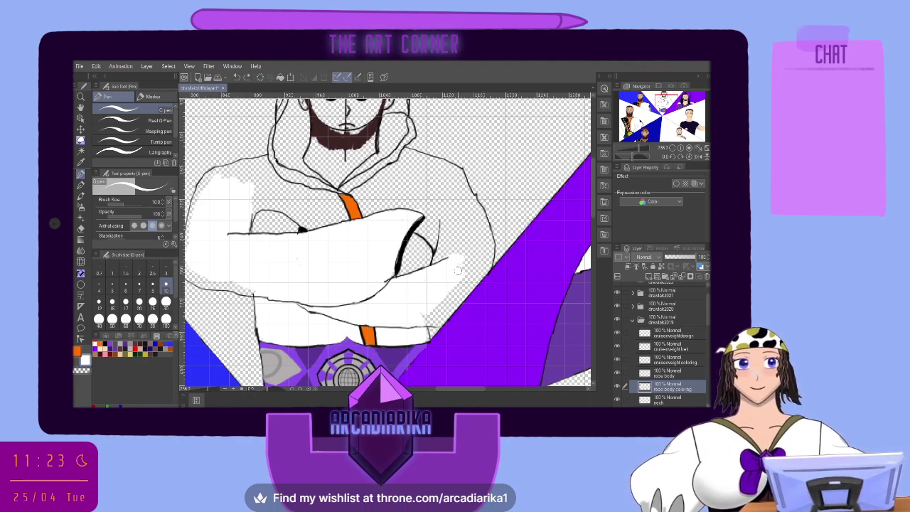
Paint white over the rest of the right forearm and up the right upper arm on the robe body coloring layer
mouse_move(466, 266)
mouse_down()
mouse_move(469, 286)
mouse_move(441, 317)
mouse_move(442, 305)
mouse_up()
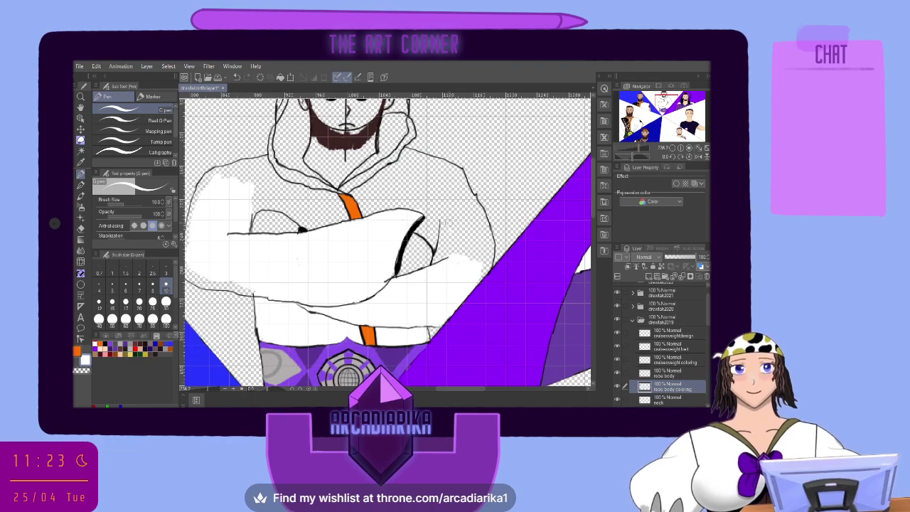
mouse_move(450, 221)
mouse_down()
mouse_move(443, 263)
mouse_move(469, 239)
mouse_move(489, 261)
mouse_up()
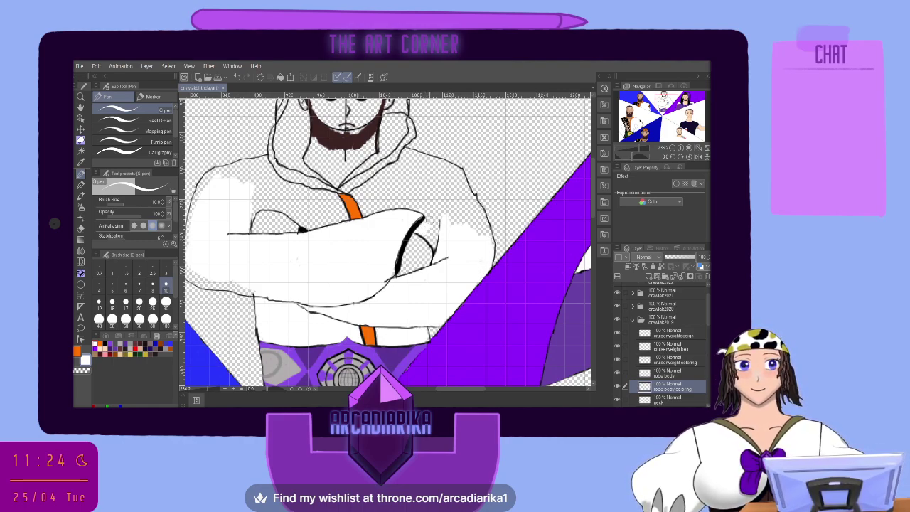
mouse_move(434, 240)
mouse_down()
mouse_move(447, 206)
mouse_move(469, 213)
mouse_move(482, 236)
mouse_up()
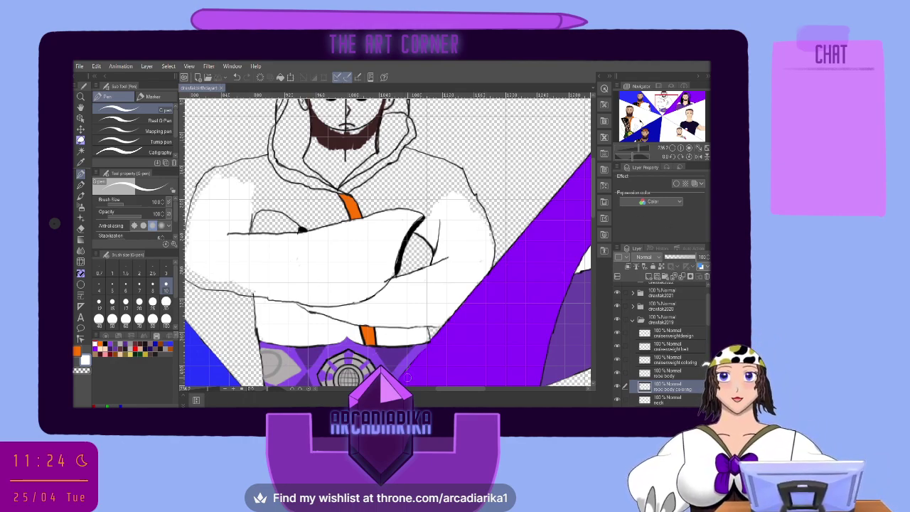
Erase the stray specks inside the crossed forearm on the robe body line layer and return to the robe body coloring layer
drag(453, 394, 441, 395)
scroll(327, 272, up, 4)
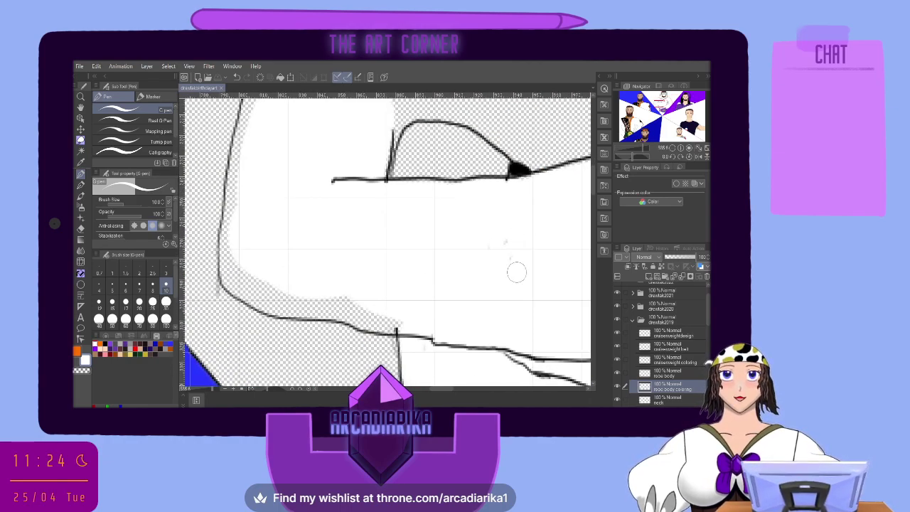
click(666, 377)
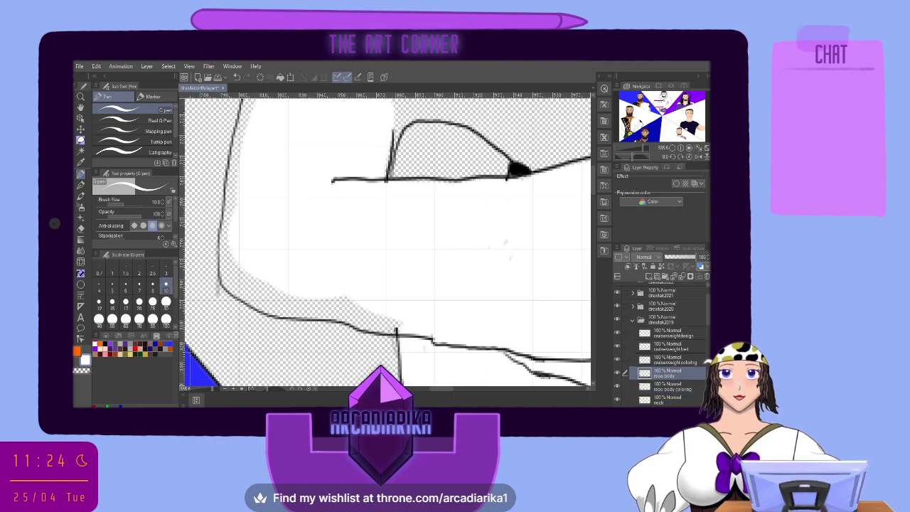
click(80, 228)
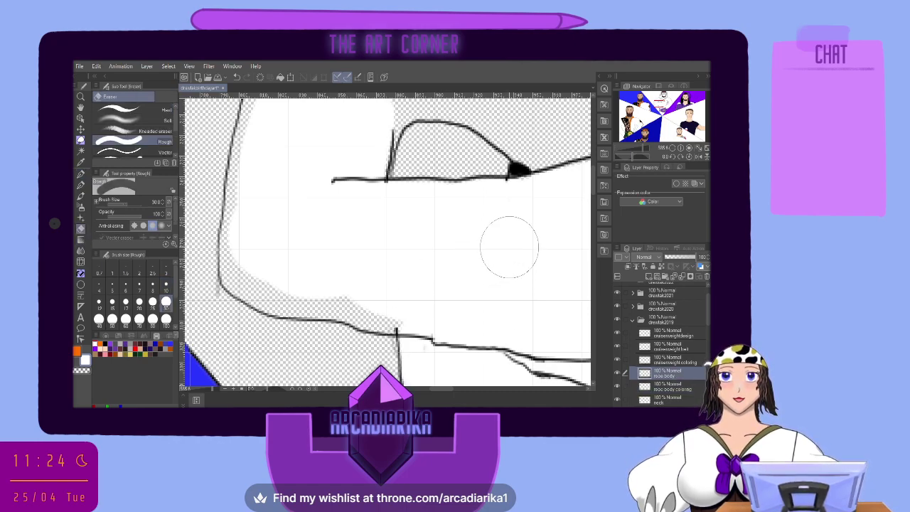
click(660, 389)
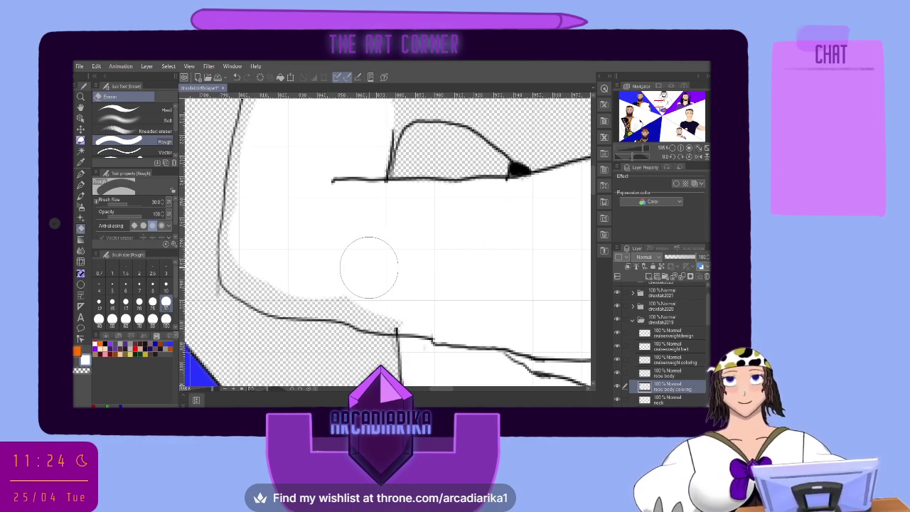
With the size 10 G-pen, paint white along the left elbow and outer sleeve and across the chest above the crossed arm
click(80, 184)
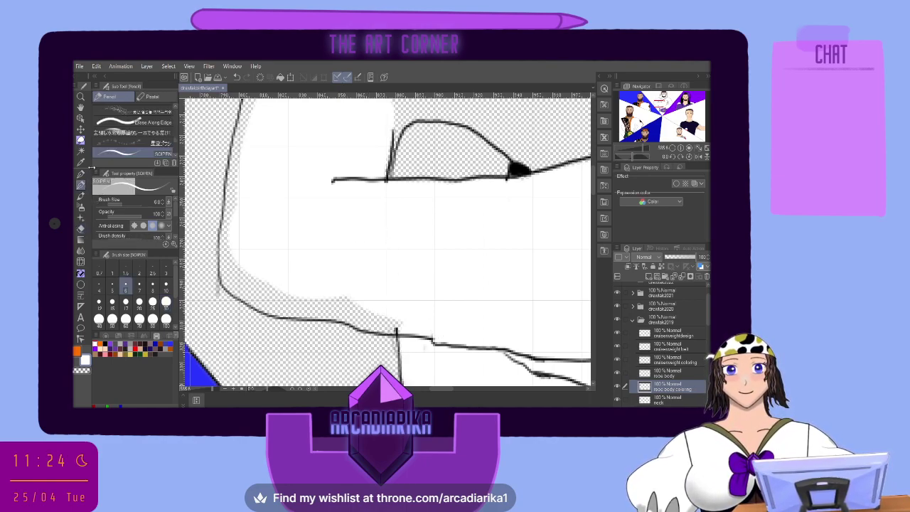
click(80, 173)
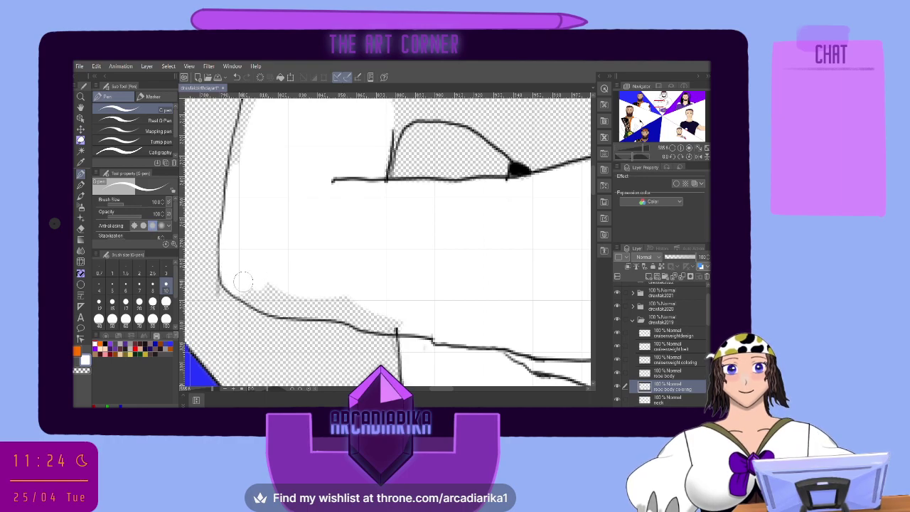
mouse_move(243, 281)
mouse_down()
mouse_move(269, 298)
mouse_move(284, 291)
mouse_move(277, 277)
mouse_move(296, 301)
mouse_move(278, 305)
mouse_up()
mouse_move(273, 309)
mouse_down()
mouse_move(330, 308)
mouse_move(424, 327)
mouse_move(346, 306)
mouse_move(354, 300)
mouse_move(322, 299)
mouse_move(347, 290)
mouse_up()
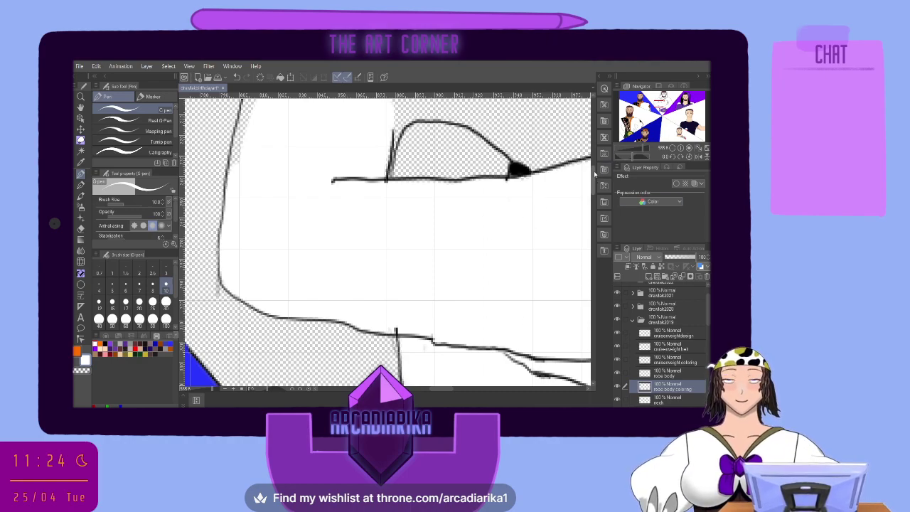
drag(592, 183, 594, 171)
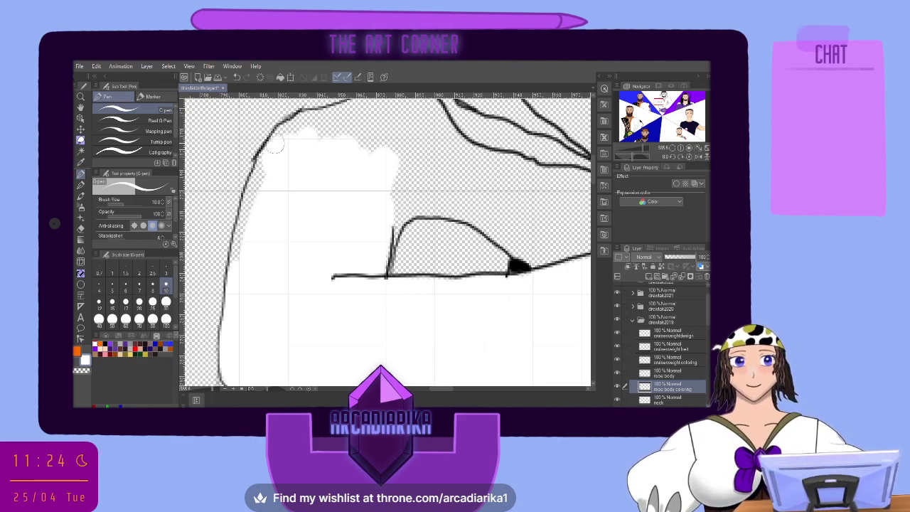
drag(269, 153, 236, 276)
mouse_move(299, 133)
mouse_down()
mouse_move(283, 136)
mouse_move(317, 117)
mouse_move(342, 118)
mouse_move(405, 142)
mouse_move(426, 170)
mouse_move(395, 211)
mouse_move(393, 230)
mouse_move(420, 196)
mouse_move(420, 211)
mouse_move(469, 211)
mouse_move(441, 208)
mouse_move(534, 259)
mouse_move(562, 243)
mouse_move(512, 226)
mouse_move(423, 160)
mouse_move(541, 227)
mouse_up()
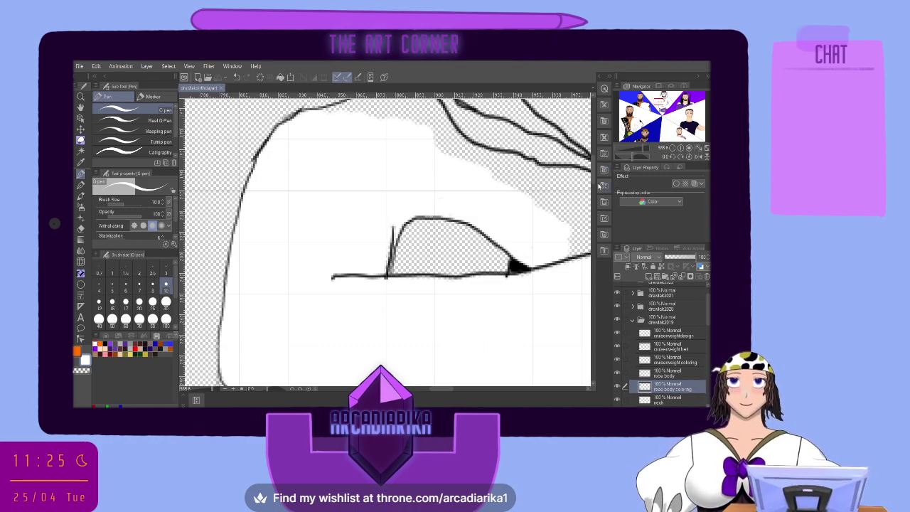
Paint the left shoulder and chest white up to the hood and upper orange strip, using size 8 and redoing one stroke along the hood edge
scroll(589, 164, up, 5)
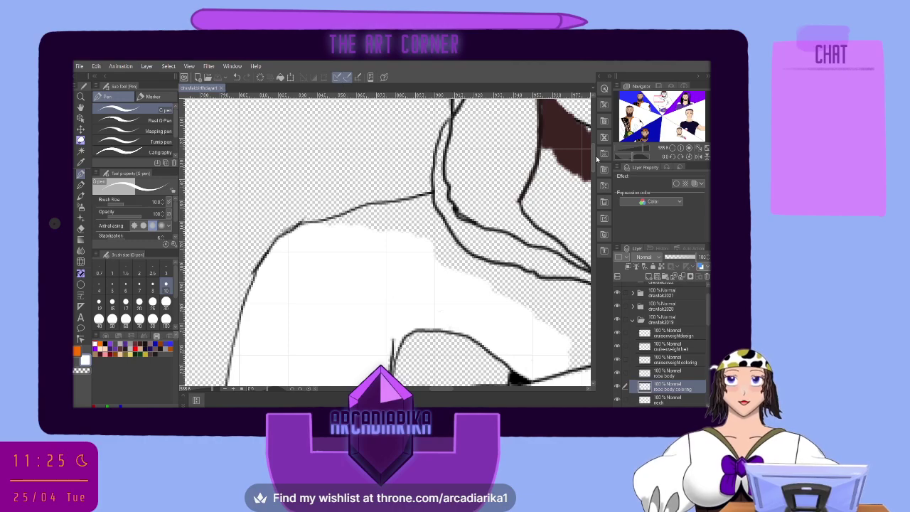
mouse_move(348, 231)
mouse_down()
mouse_move(343, 223)
mouse_move(405, 213)
mouse_move(376, 232)
mouse_move(420, 239)
mouse_move(463, 281)
mouse_up()
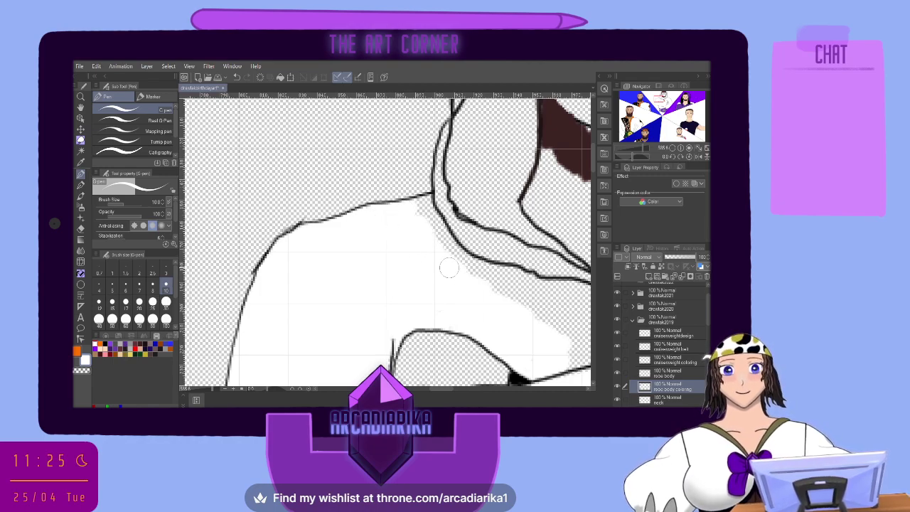
key(bracketleft)
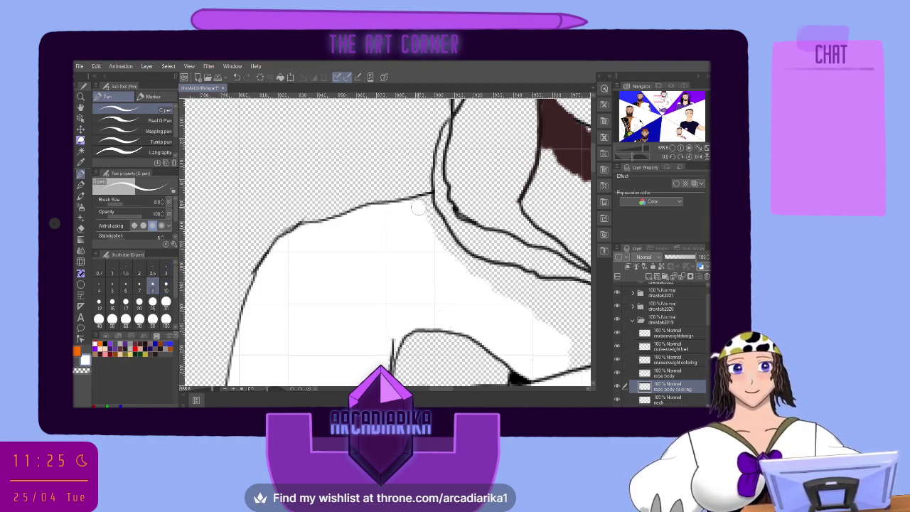
drag(425, 205, 439, 236)
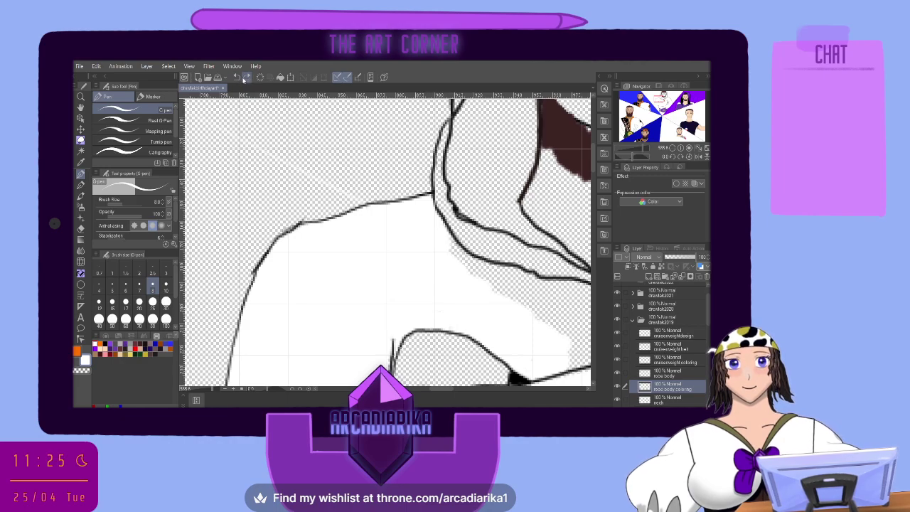
click(244, 79)
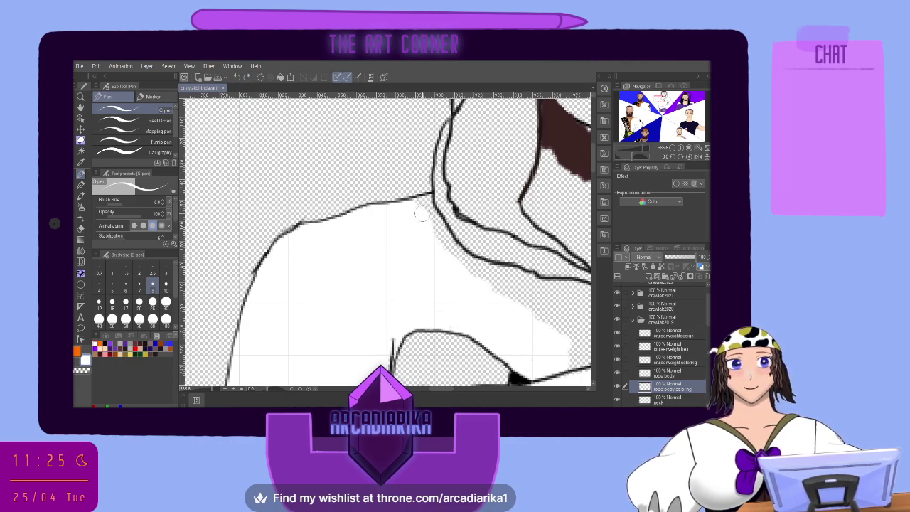
mouse_move(420, 203)
mouse_down()
mouse_move(459, 264)
mouse_move(451, 251)
mouse_move(530, 306)
mouse_up()
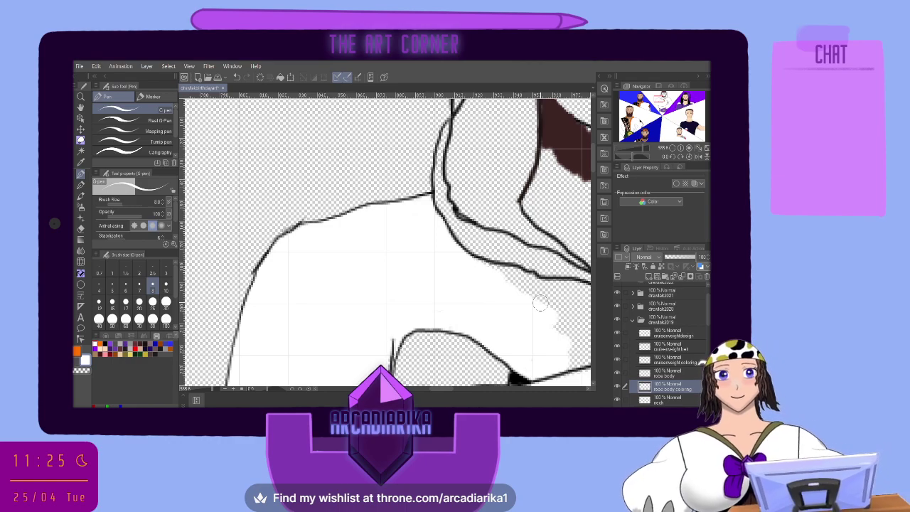
drag(449, 388, 459, 390)
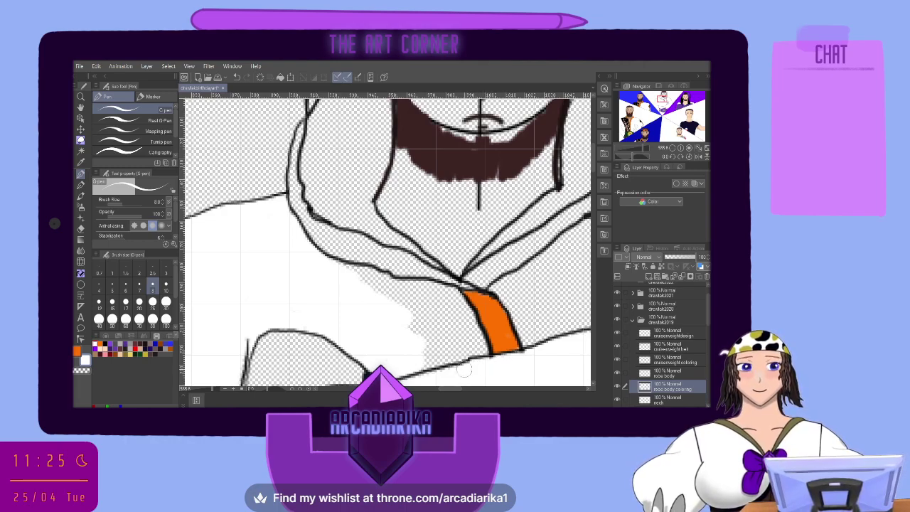
mouse_move(439, 371)
mouse_down()
mouse_move(479, 347)
mouse_move(479, 358)
mouse_move(423, 357)
mouse_move(399, 333)
mouse_move(414, 335)
mouse_move(395, 307)
mouse_move(364, 287)
mouse_move(366, 273)
mouse_move(330, 268)
mouse_move(455, 298)
mouse_move(479, 348)
mouse_move(434, 335)
mouse_move(403, 294)
mouse_up()
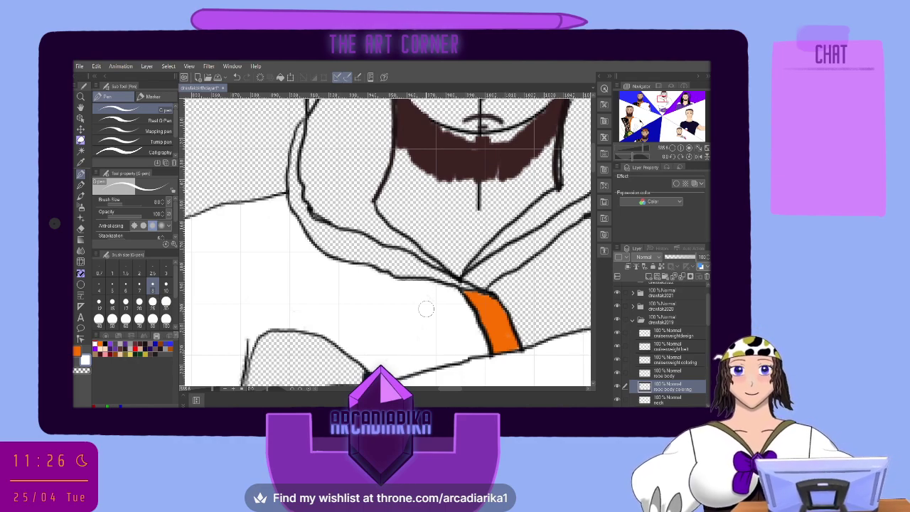
Thicken the black cuff band at the end of the crossed forearm with the G-pen in black at size 6
drag(596, 160, 594, 170)
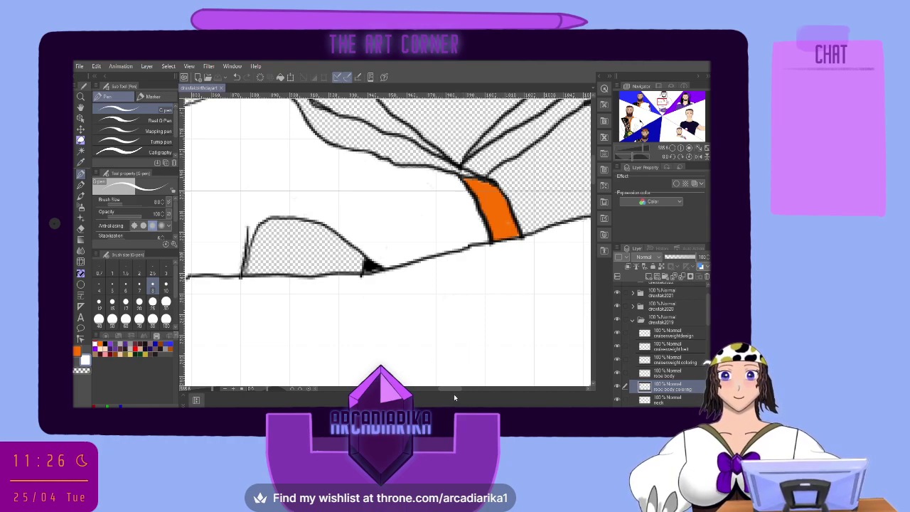
drag(454, 390, 462, 390)
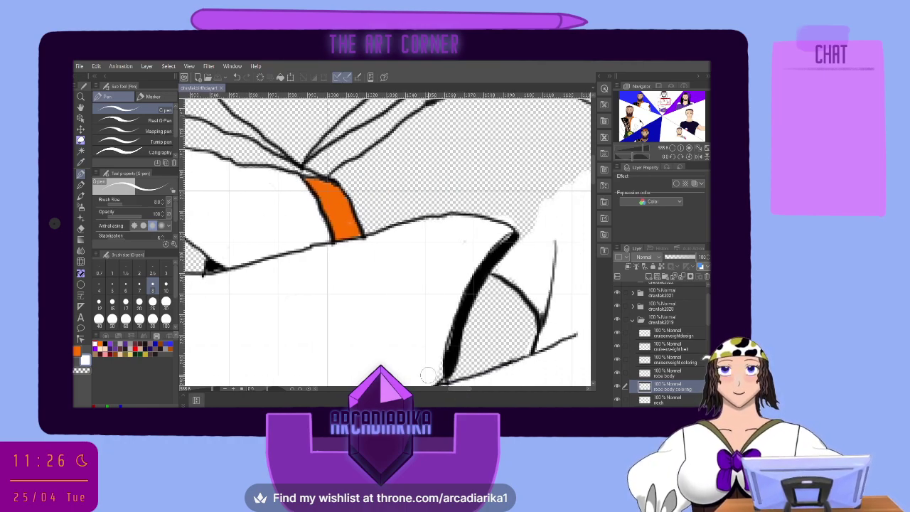
click(77, 350)
click(78, 349)
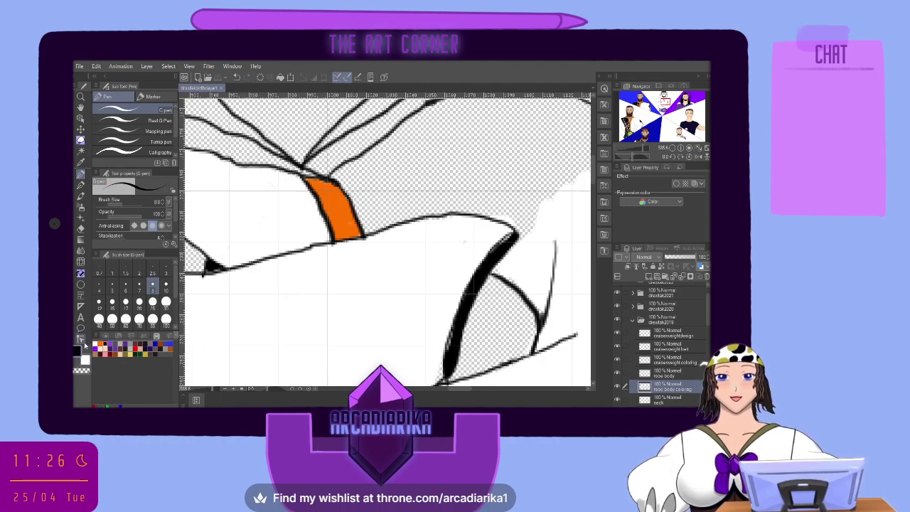
click(139, 285)
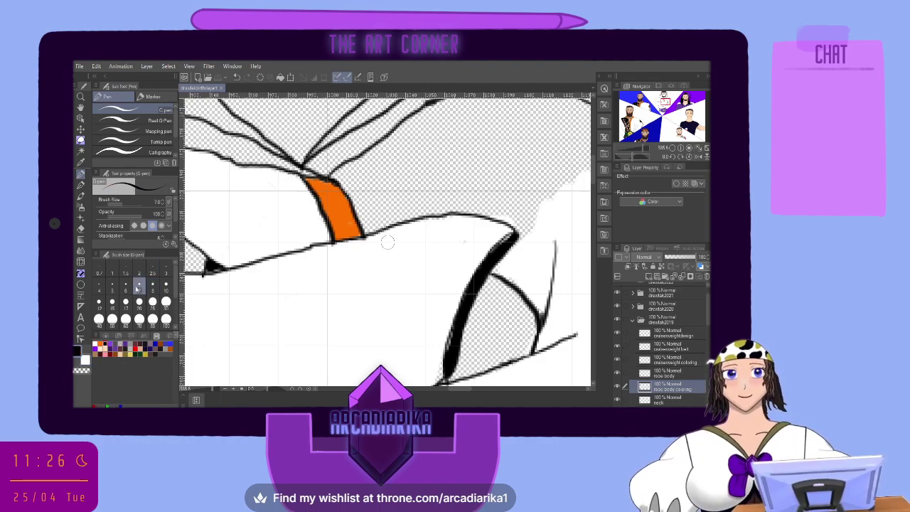
click(125, 285)
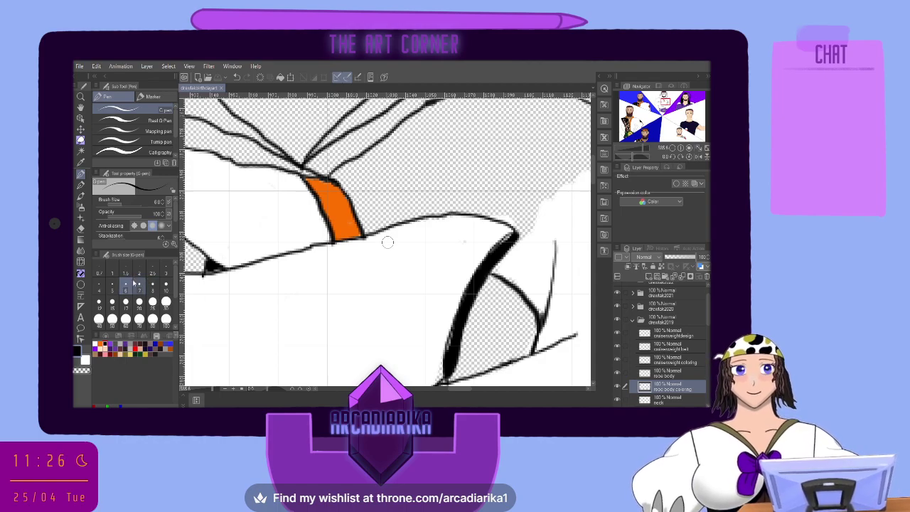
mouse_move(452, 328)
mouse_down()
mouse_move(449, 340)
mouse_move(471, 287)
mouse_up()
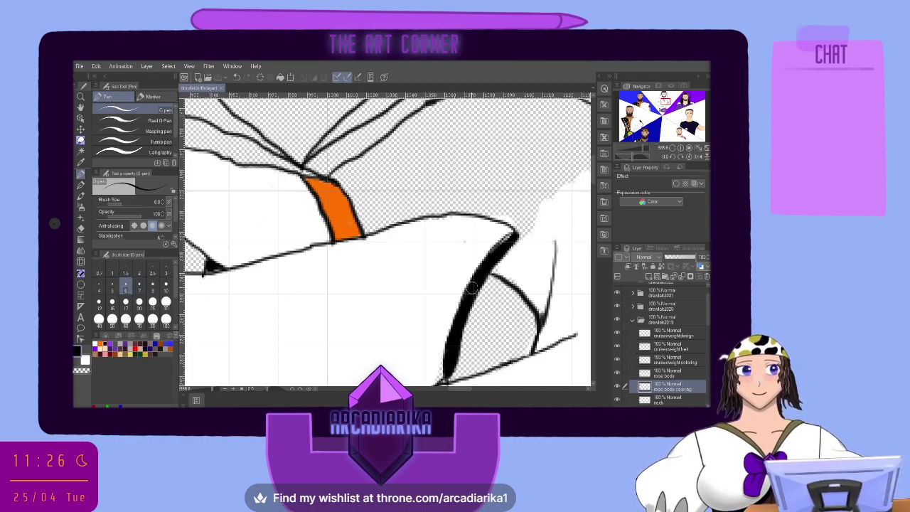
drag(498, 247, 509, 239)
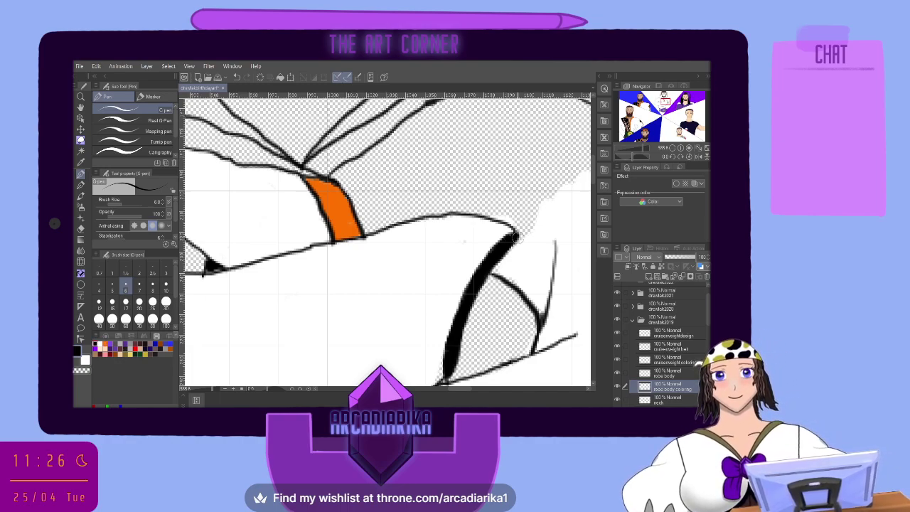
Paint white at size 8 over the chest between the upper orange strip and the right upper arm
click(85, 359)
click(153, 286)
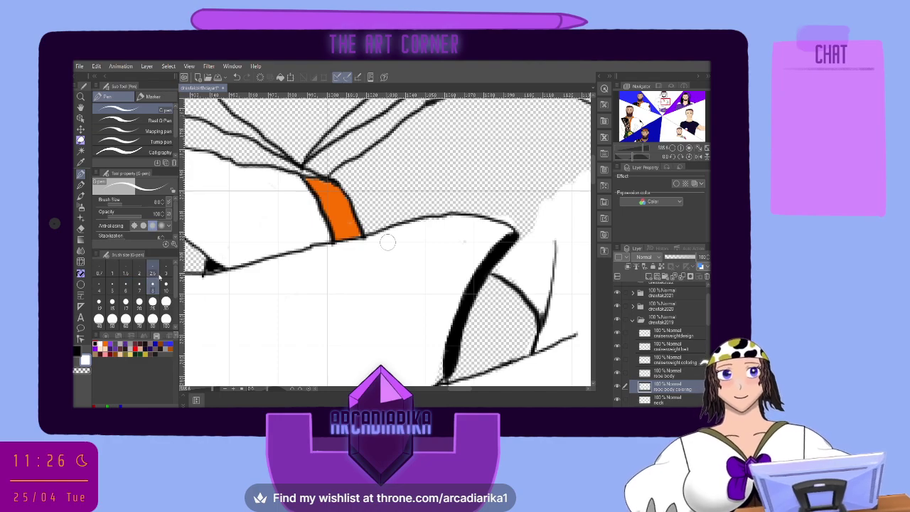
mouse_move(387, 242)
mouse_down()
mouse_move(445, 171)
mouse_move(369, 239)
mouse_move(342, 173)
mouse_move(392, 153)
mouse_move(374, 162)
mouse_move(378, 154)
mouse_move(360, 163)
mouse_move(385, 161)
mouse_move(358, 181)
mouse_move(417, 168)
mouse_move(389, 178)
mouse_move(391, 202)
mouse_move(438, 193)
mouse_move(447, 202)
mouse_move(438, 207)
mouse_move(498, 205)
mouse_move(472, 205)
mouse_move(518, 218)
mouse_move(519, 228)
mouse_move(522, 217)
mouse_move(534, 222)
mouse_move(517, 193)
mouse_move(529, 173)
mouse_move(493, 168)
mouse_move(470, 149)
mouse_move(397, 180)
mouse_move(353, 180)
mouse_move(366, 169)
mouse_move(400, 183)
mouse_move(374, 192)
mouse_move(470, 148)
mouse_move(491, 151)
mouse_move(414, 152)
mouse_move(428, 136)
mouse_move(548, 146)
mouse_move(538, 178)
mouse_move(516, 162)
mouse_move(565, 170)
mouse_up()
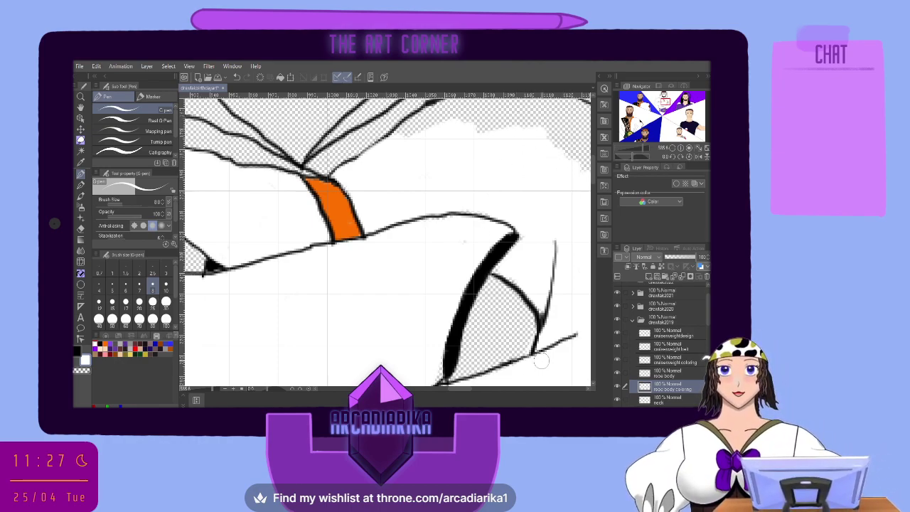
Paint white along the hood's right edge and across the right shoulder up to its outline
drag(591, 169, 598, 159)
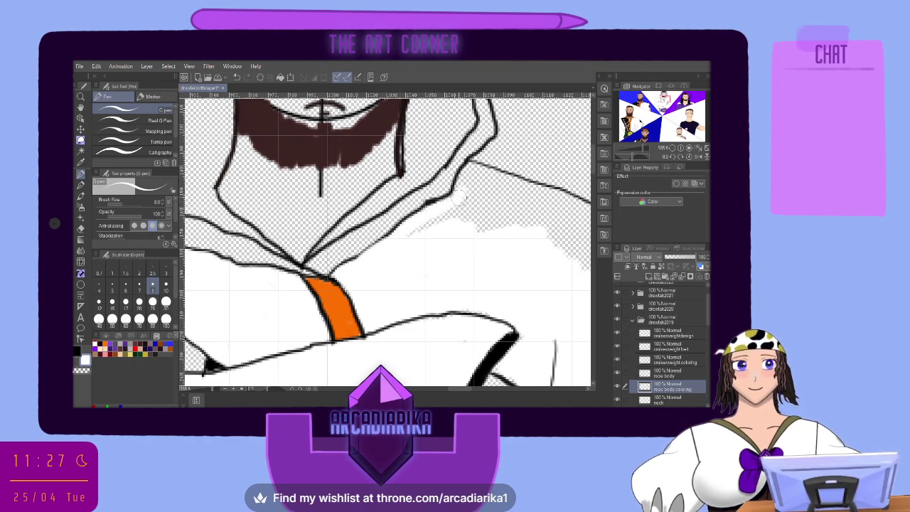
mouse_move(465, 192)
mouse_down()
mouse_move(449, 216)
mouse_move(417, 232)
mouse_up()
mouse_move(472, 212)
mouse_down()
mouse_move(462, 217)
mouse_move(543, 214)
mouse_move(501, 202)
mouse_move(473, 172)
mouse_move(517, 188)
mouse_move(541, 200)
mouse_move(565, 257)
mouse_up()
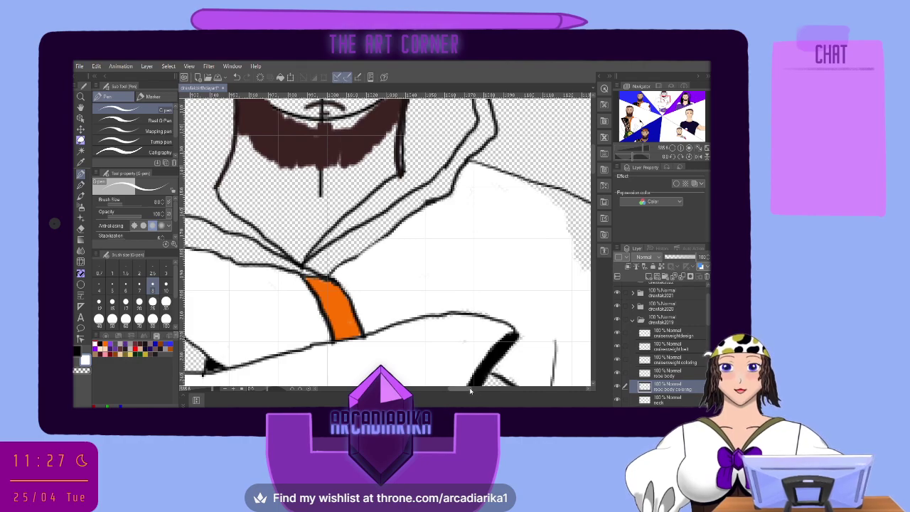
drag(470, 391, 479, 390)
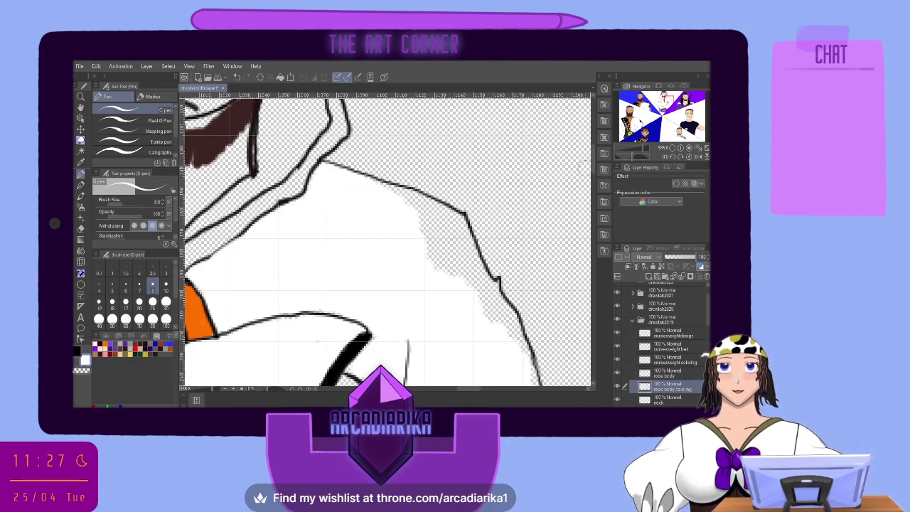
drag(593, 163, 592, 177)
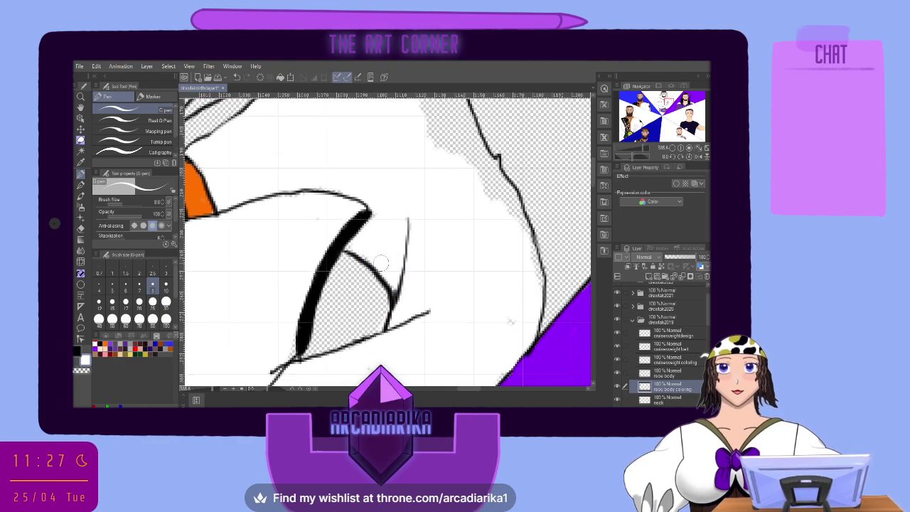
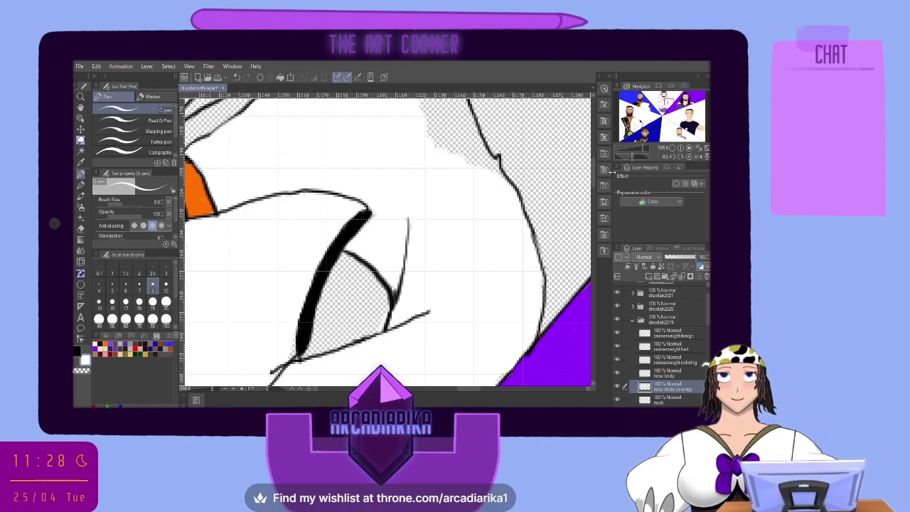
Paint white over the remaining gap along the right shoulder's upper outline
scroll(592, 165, up, 3)
drag(592, 165, 592, 164)
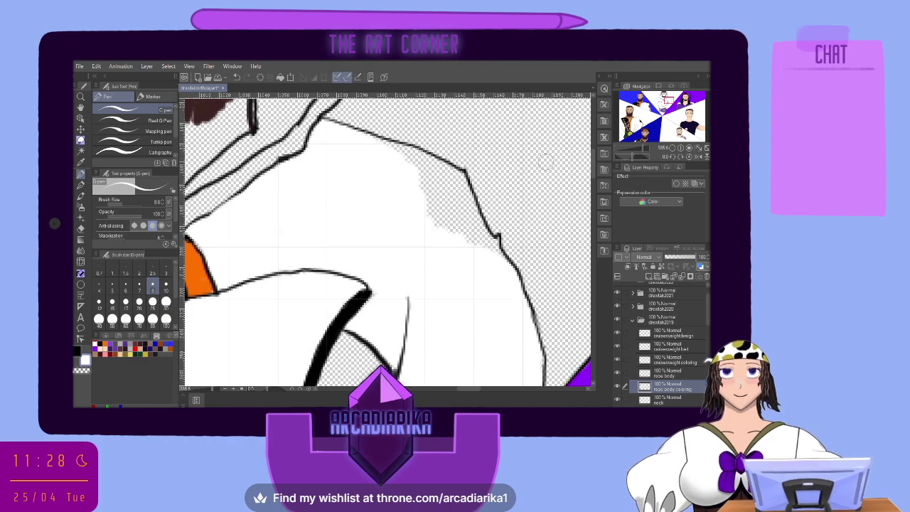
mouse_move(425, 217)
mouse_down()
mouse_move(450, 232)
mouse_move(466, 213)
mouse_move(492, 243)
mouse_move(374, 142)
mouse_move(439, 169)
mouse_move(464, 198)
mouse_move(423, 195)
mouse_up()
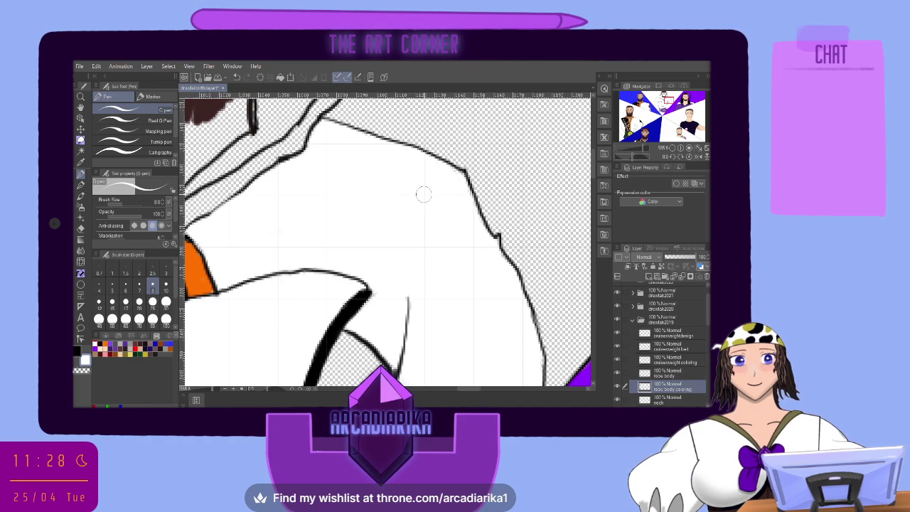
Merge the hidden headbase Copy 3 layer into the background layer below it
scroll(423, 194, down, 3)
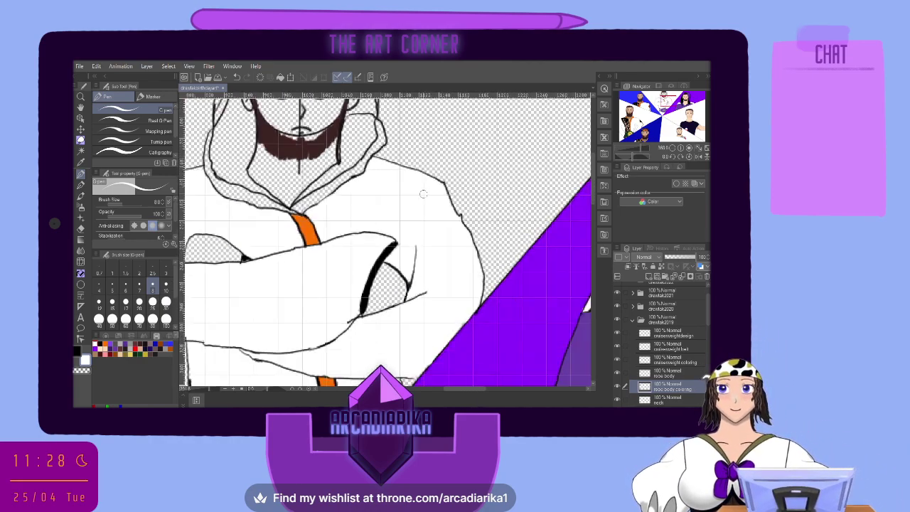
scroll(395, 262, down, 2)
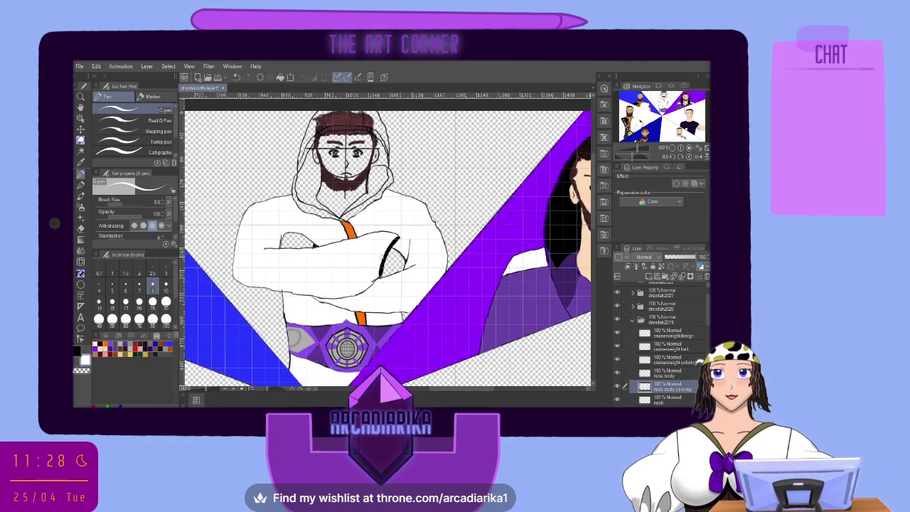
scroll(387, 266, down, 2)
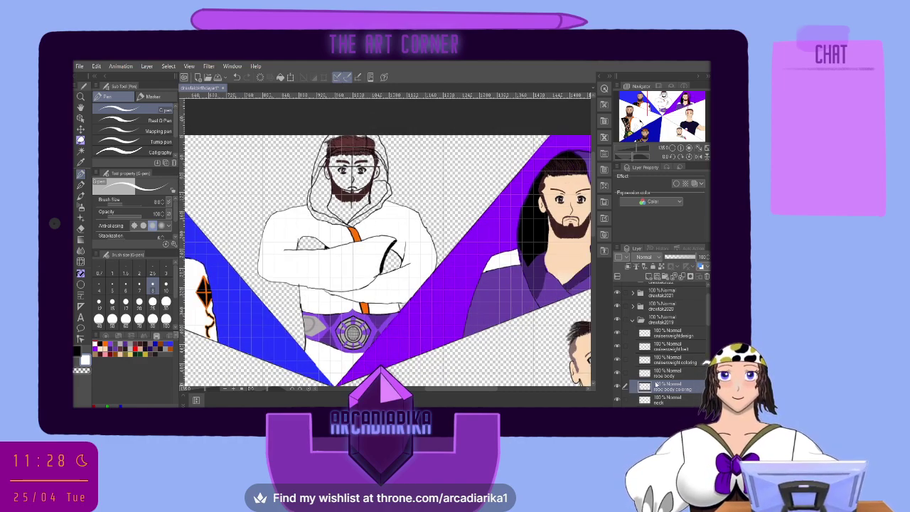
scroll(656, 385, down, 3)
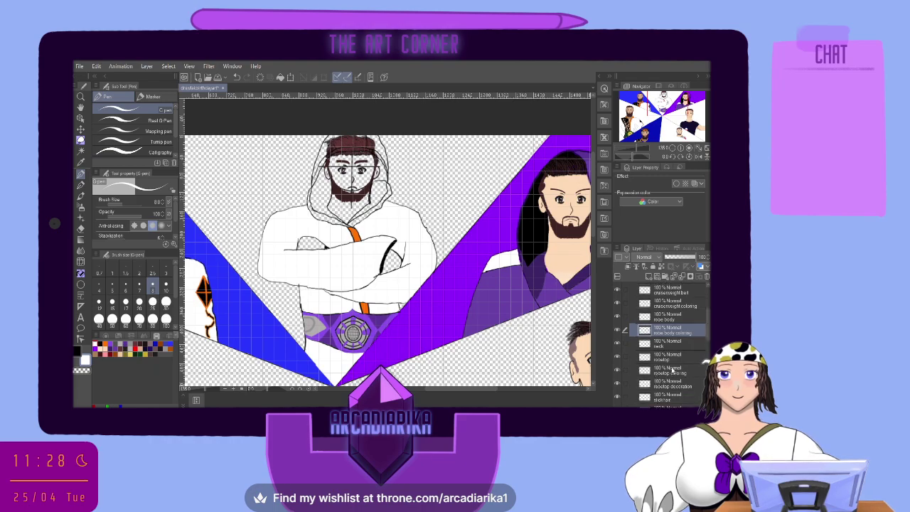
click(672, 370)
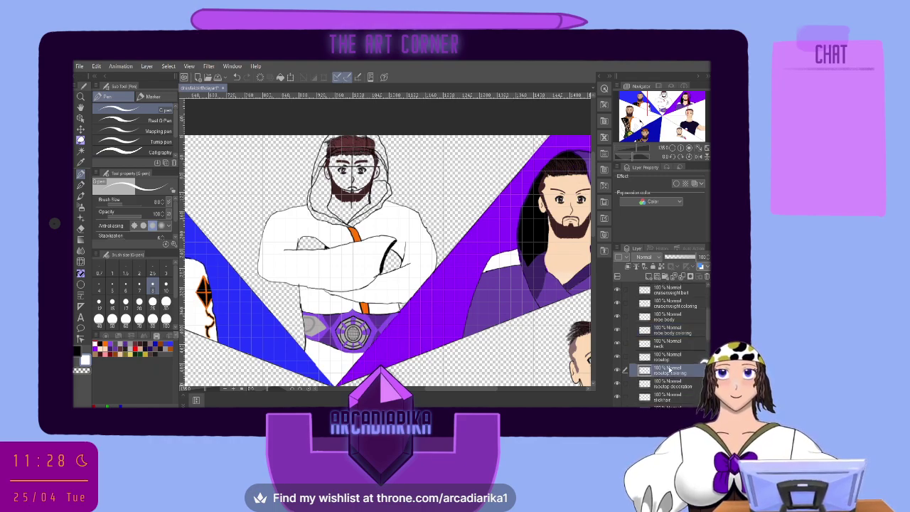
scroll(642, 375, down, 10)
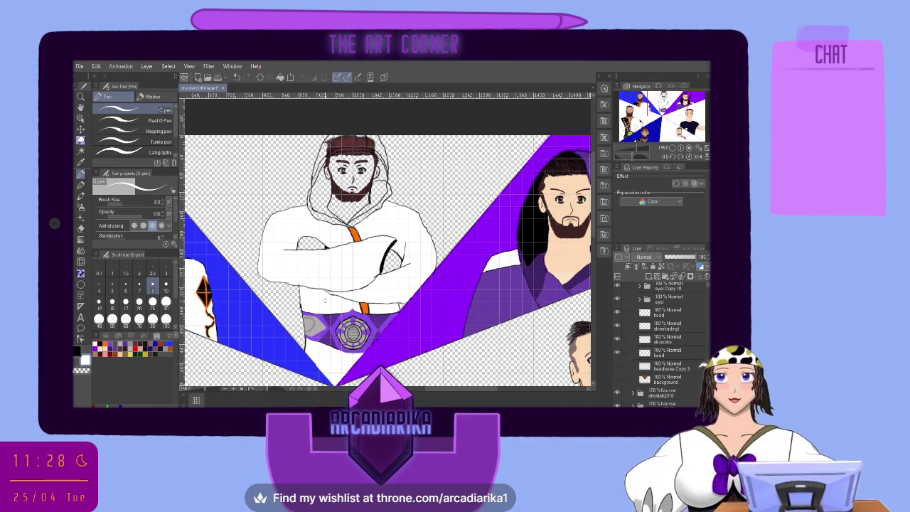
scroll(347, 122, up, 4)
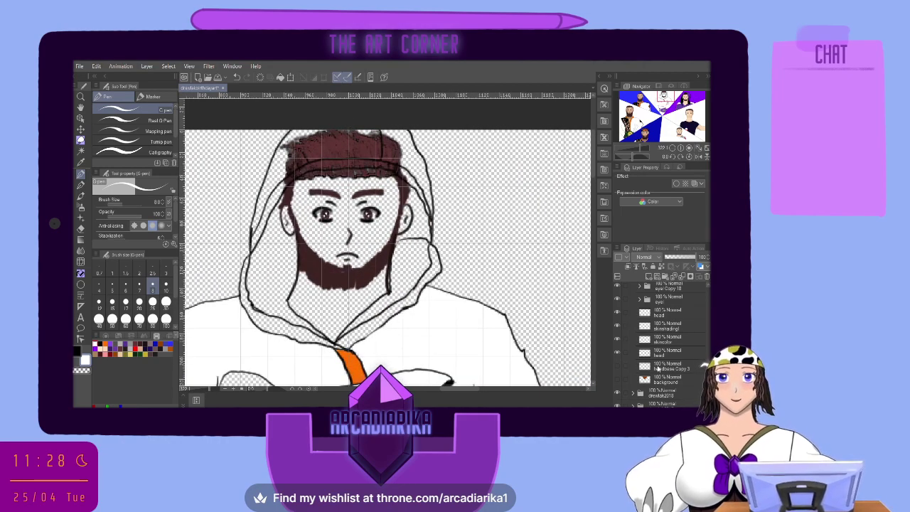
click(657, 368)
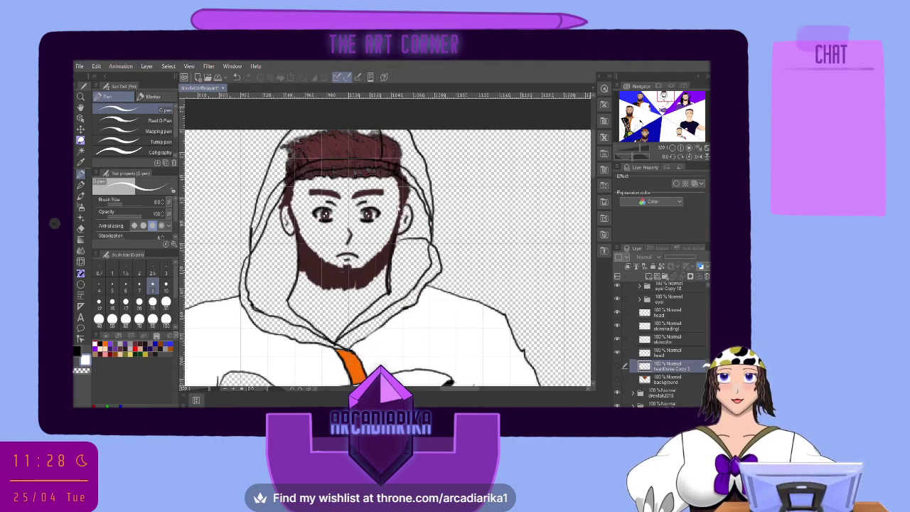
key(ctrl+e)
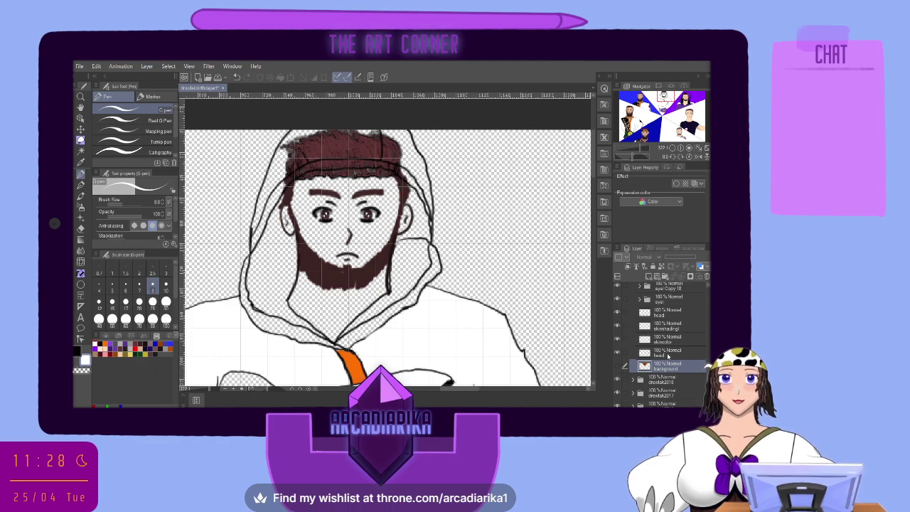
On the robetop coloring layer, paint the hood trim's lower left side orange with the G-pen at size 6, redoing the first stroke
scroll(668, 356, up, 1)
scroll(668, 356, up, 5)
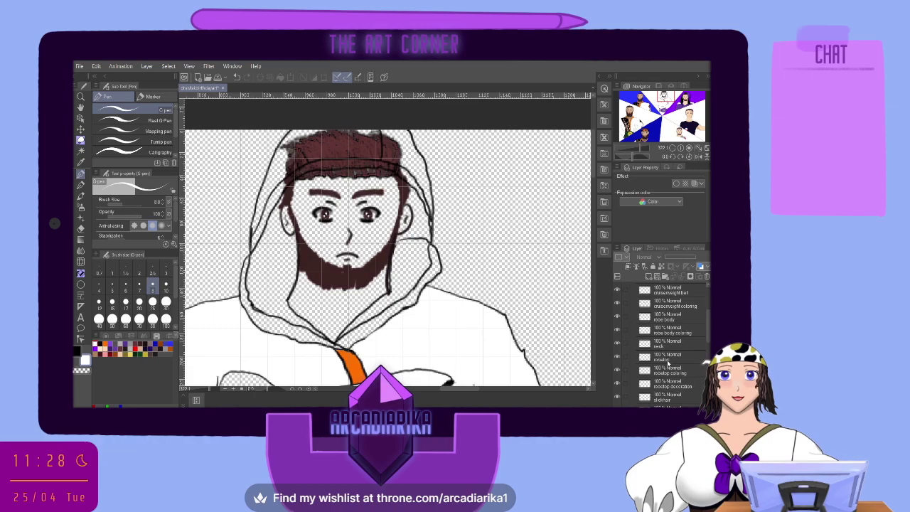
click(663, 374)
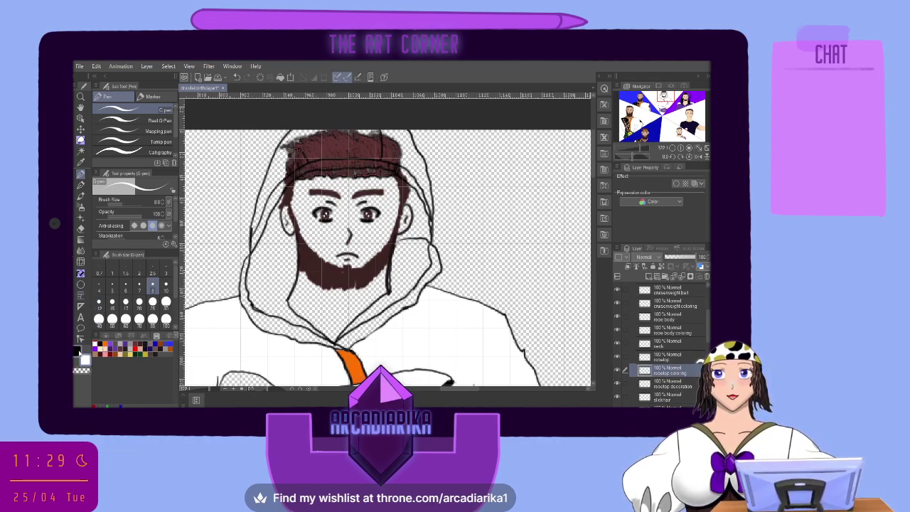
click(77, 351)
click(108, 342)
scroll(235, 250, up, 2)
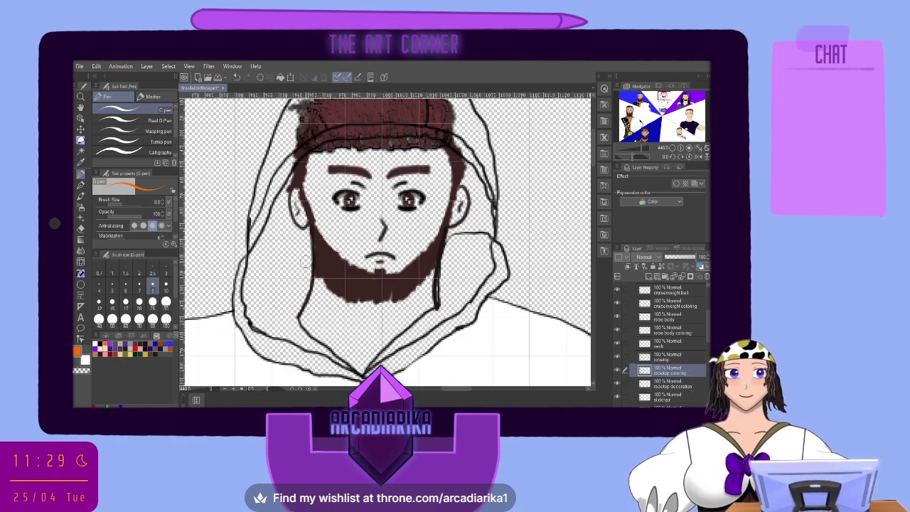
mouse_move(239, 285)
mouse_down()
mouse_move(243, 259)
mouse_move(237, 287)
mouse_up()
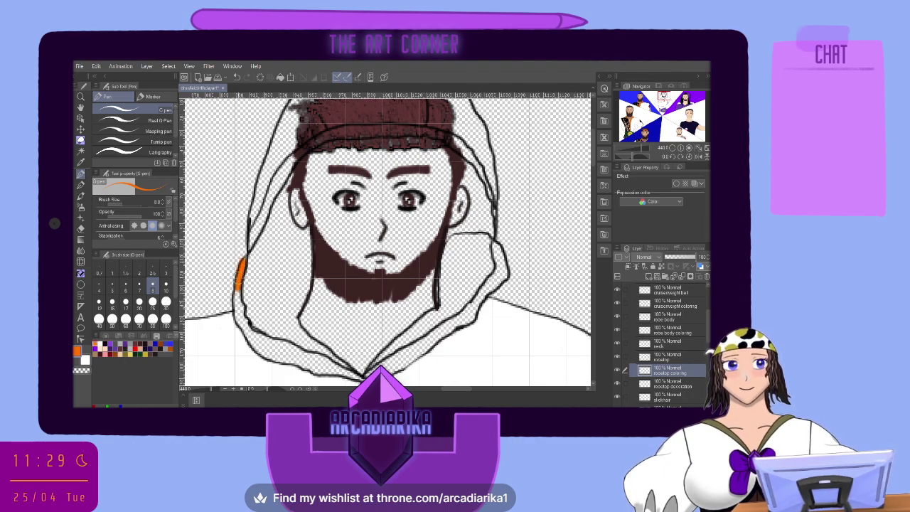
click(238, 78)
click(125, 286)
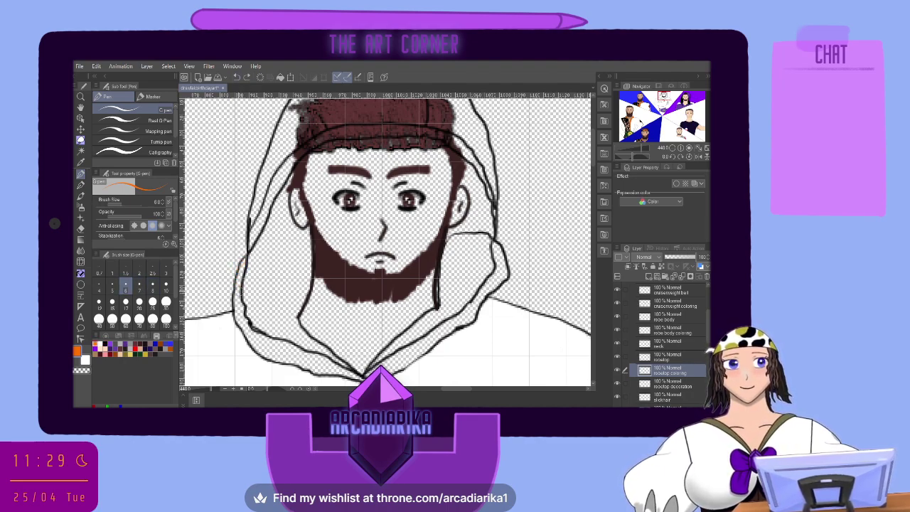
mouse_move(238, 288)
mouse_down()
mouse_move(242, 260)
mouse_move(240, 331)
mouse_move(267, 356)
mouse_move(306, 360)
mouse_move(268, 353)
mouse_move(253, 331)
mouse_move(337, 369)
mouse_move(305, 366)
mouse_move(330, 368)
mouse_up()
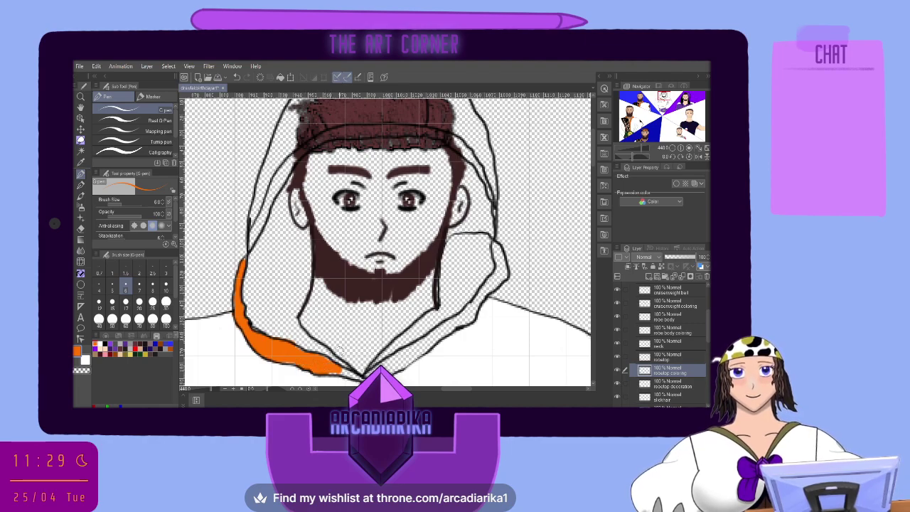
Paint the hood trim's lower right side orange at size 6, from the collar point up to the fold beside the neck
mouse_move(458, 313)
mouse_down()
mouse_move(489, 285)
mouse_move(470, 321)
mouse_move(452, 327)
mouse_move(469, 307)
mouse_move(432, 337)
mouse_move(449, 328)
mouse_move(441, 335)
mouse_up()
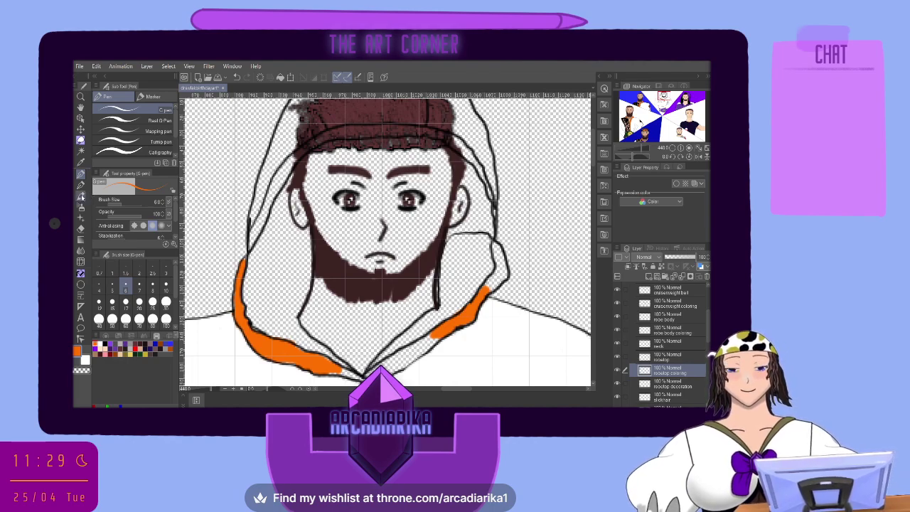
click(81, 228)
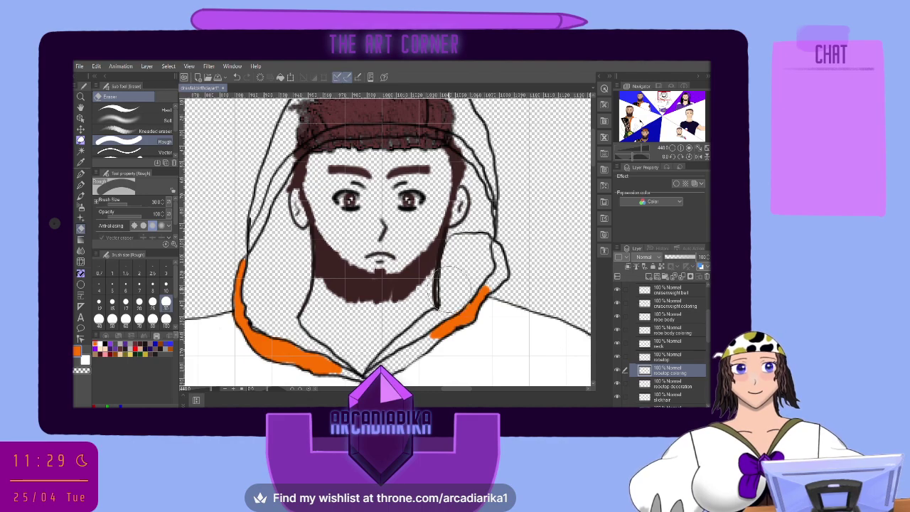
click(81, 175)
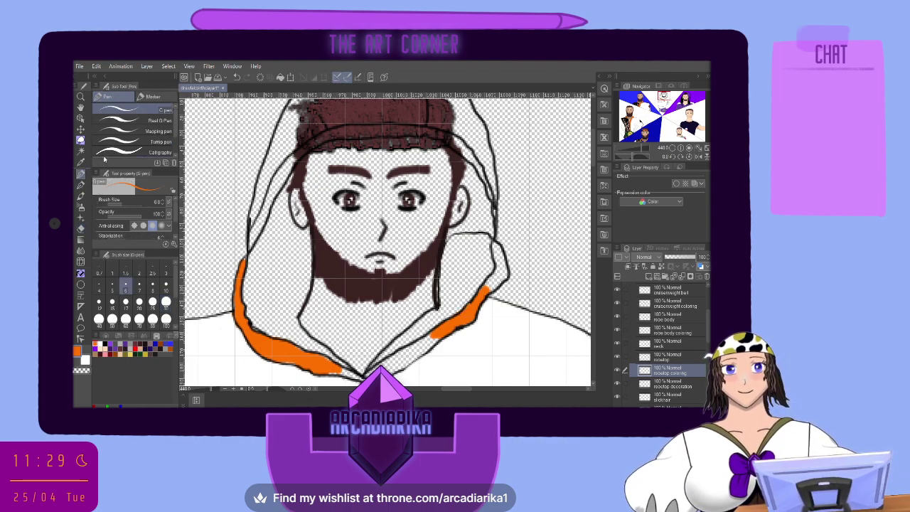
mouse_move(389, 365)
mouse_down()
mouse_move(433, 335)
mouse_move(402, 361)
mouse_move(435, 339)
mouse_up()
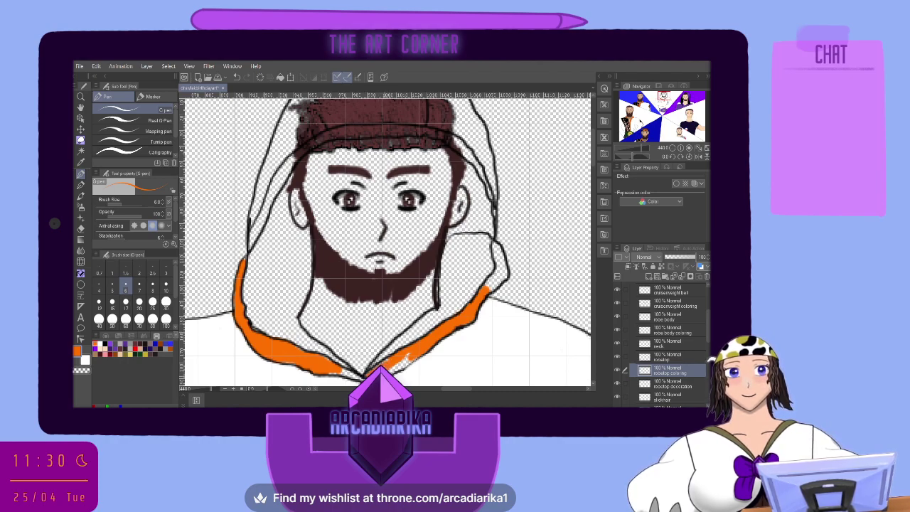
mouse_move(395, 370)
mouse_down()
mouse_move(408, 363)
mouse_move(401, 360)
mouse_up()
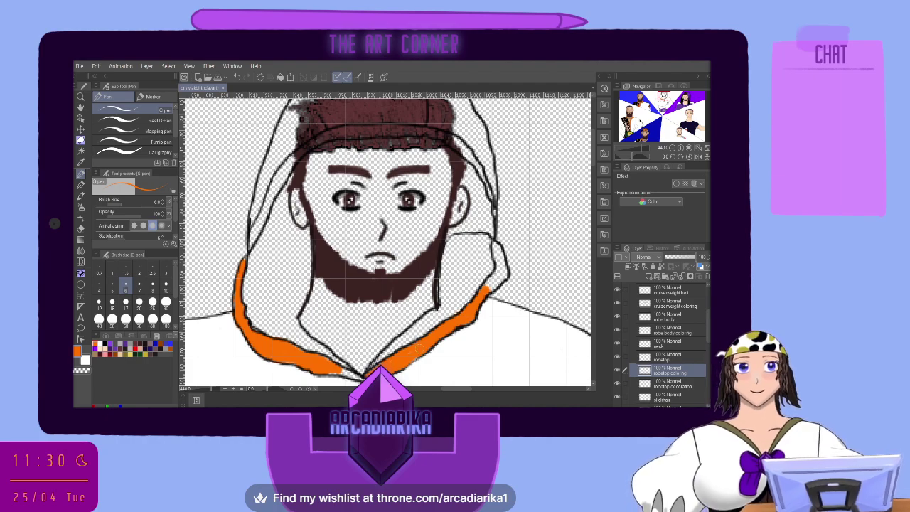
mouse_move(486, 281)
mouse_down()
mouse_move(498, 272)
mouse_move(490, 290)
mouse_move(504, 268)
mouse_move(492, 243)
mouse_move(499, 253)
mouse_up()
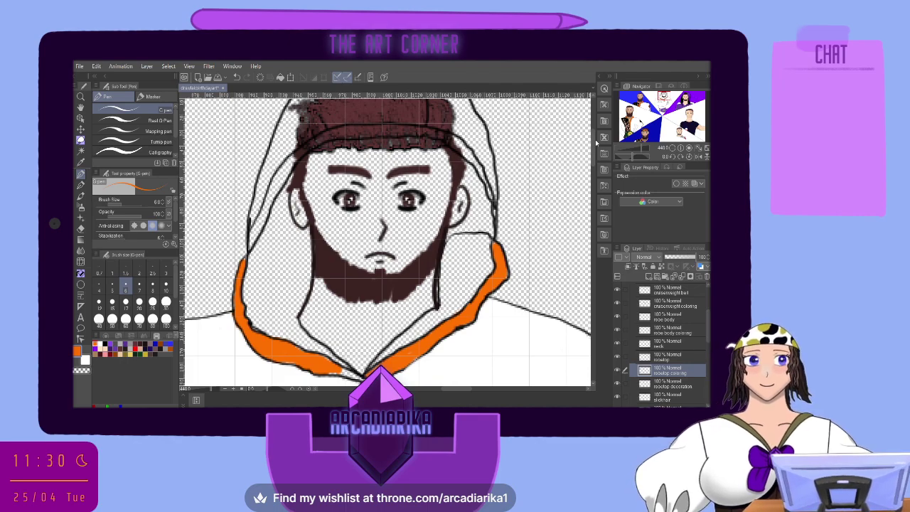
Fill the trim's lower tip and paint the hood's upper trim orange around the face and across the hair at size 4
scroll(595, 142, down, 5)
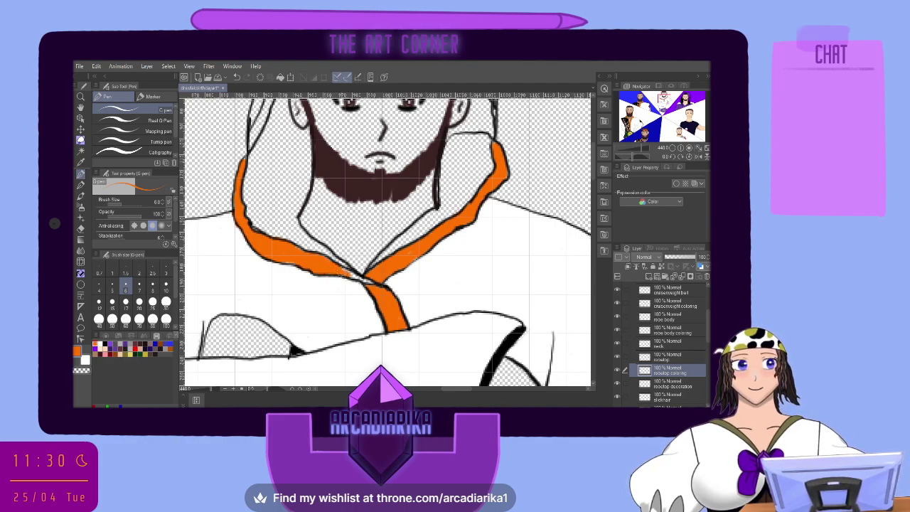
click(99, 284)
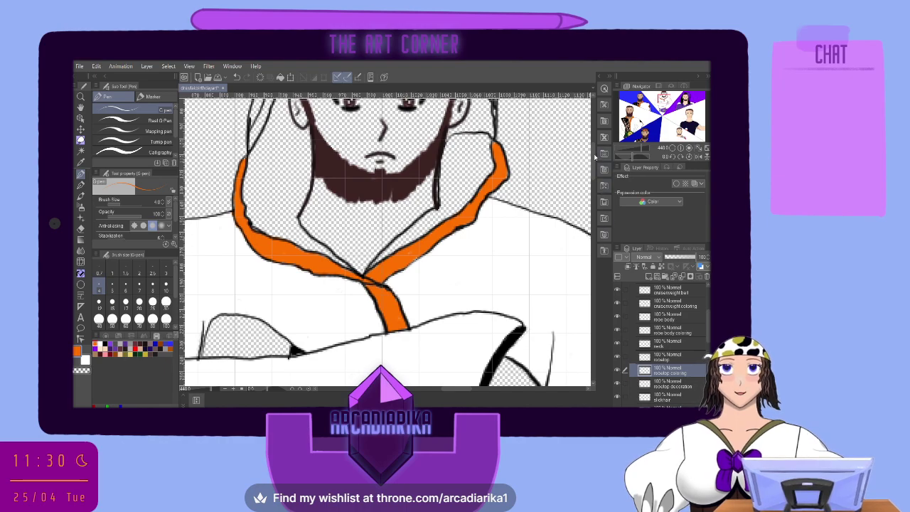
drag(594, 157, 592, 139)
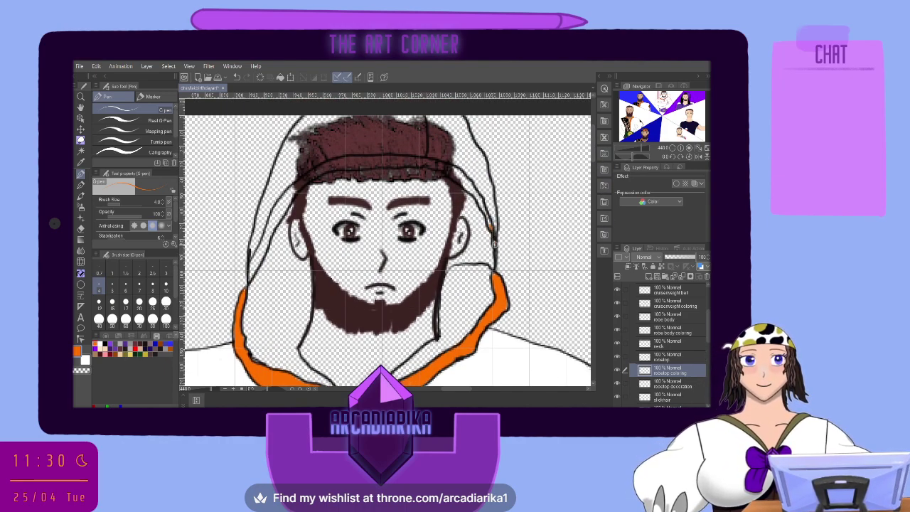
drag(494, 247, 487, 212)
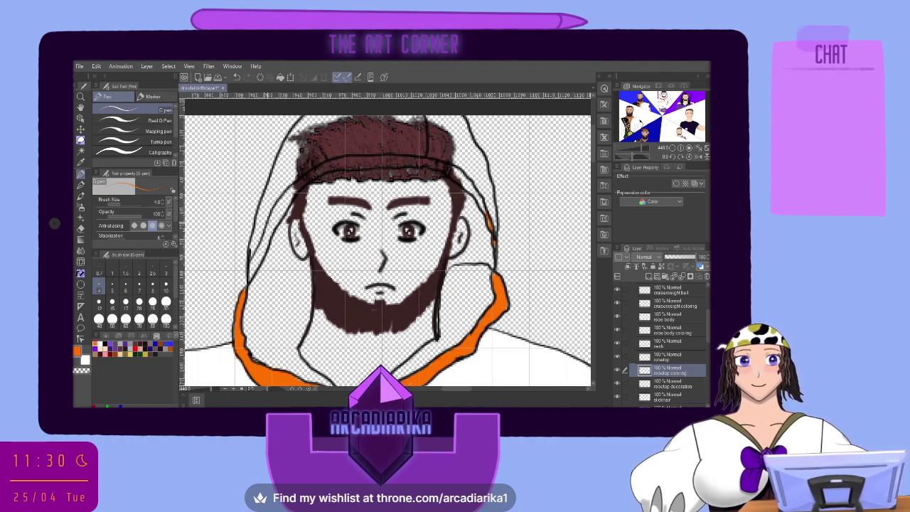
mouse_move(274, 219)
mouse_down()
mouse_move(250, 278)
mouse_move(290, 191)
mouse_move(310, 175)
mouse_move(277, 209)
mouse_up()
mouse_move(310, 176)
mouse_down()
mouse_move(338, 162)
mouse_move(317, 171)
mouse_up()
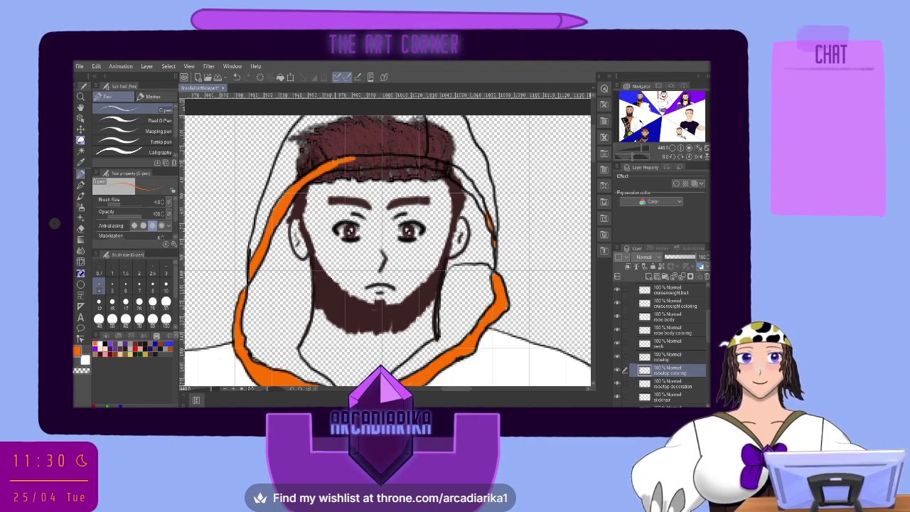
mouse_move(341, 162)
mouse_down()
mouse_move(432, 164)
mouse_move(388, 163)
mouse_move(458, 173)
mouse_move(474, 192)
mouse_move(432, 169)
mouse_move(483, 207)
mouse_up()
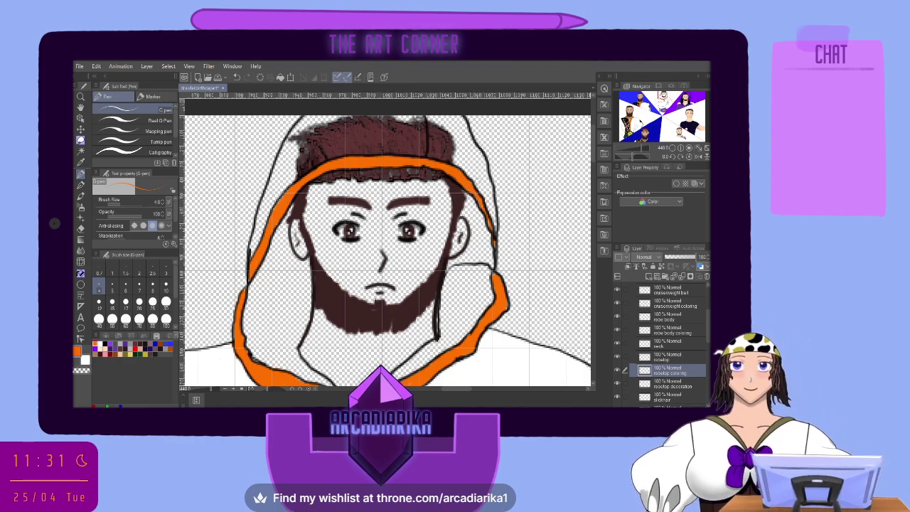
Paint the hood black above the orange trim with the G-pen at size 20, finishing its right edge at size 8
scroll(315, 214, down, 2)
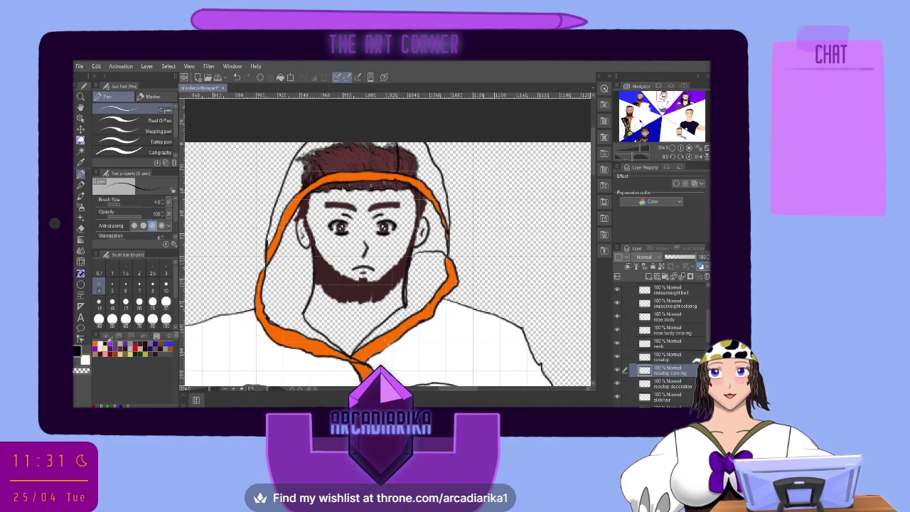
click(105, 346)
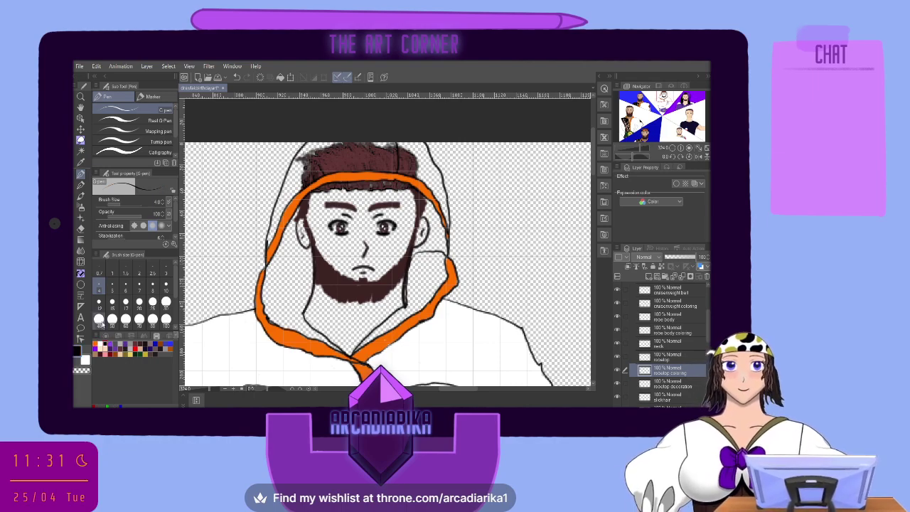
click(139, 302)
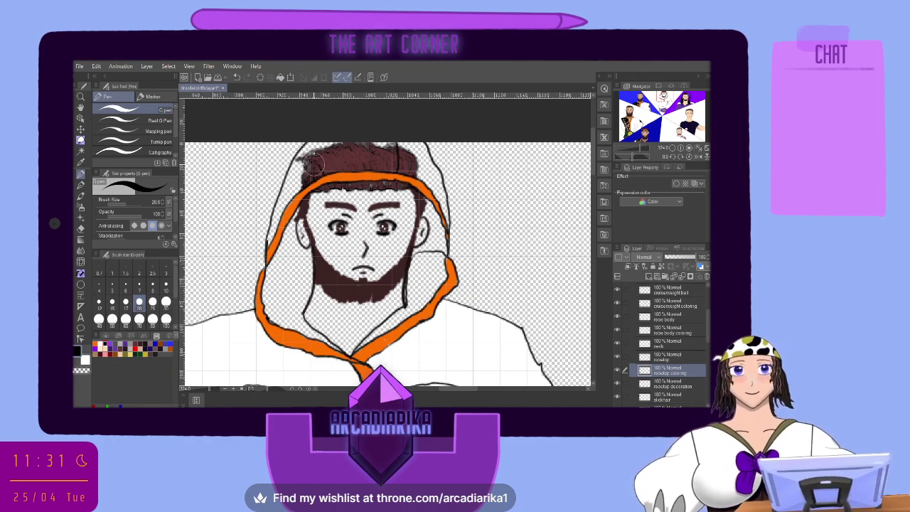
mouse_move(312, 165)
mouse_down()
mouse_move(292, 176)
mouse_move(313, 151)
mouse_move(393, 142)
mouse_up()
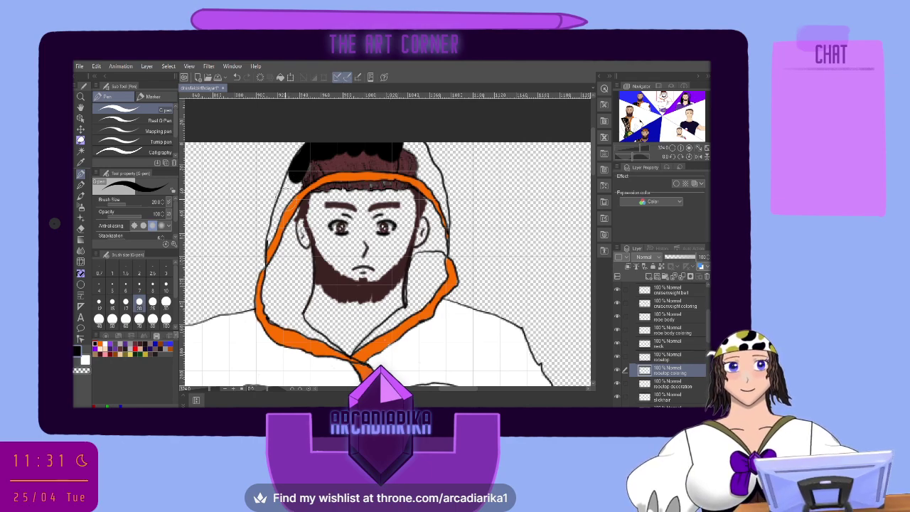
mouse_move(282, 202)
mouse_down()
mouse_move(277, 214)
mouse_move(292, 176)
mouse_move(297, 184)
mouse_move(269, 223)
mouse_move(279, 211)
mouse_move(264, 243)
mouse_move(272, 249)
mouse_move(299, 170)
mouse_move(283, 210)
mouse_move(331, 145)
mouse_up()
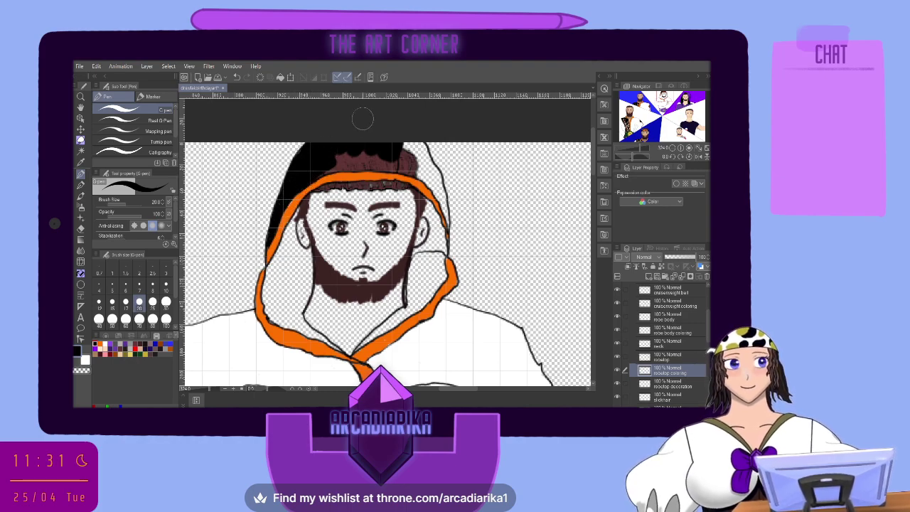
mouse_move(316, 176)
mouse_down()
mouse_move(357, 160)
mouse_move(341, 155)
mouse_move(357, 159)
mouse_move(347, 164)
mouse_move(390, 165)
mouse_move(406, 139)
mouse_move(396, 164)
mouse_move(416, 172)
mouse_move(405, 161)
mouse_move(410, 142)
mouse_move(422, 158)
mouse_move(421, 145)
mouse_move(437, 181)
mouse_move(421, 170)
mouse_move(435, 148)
mouse_up()
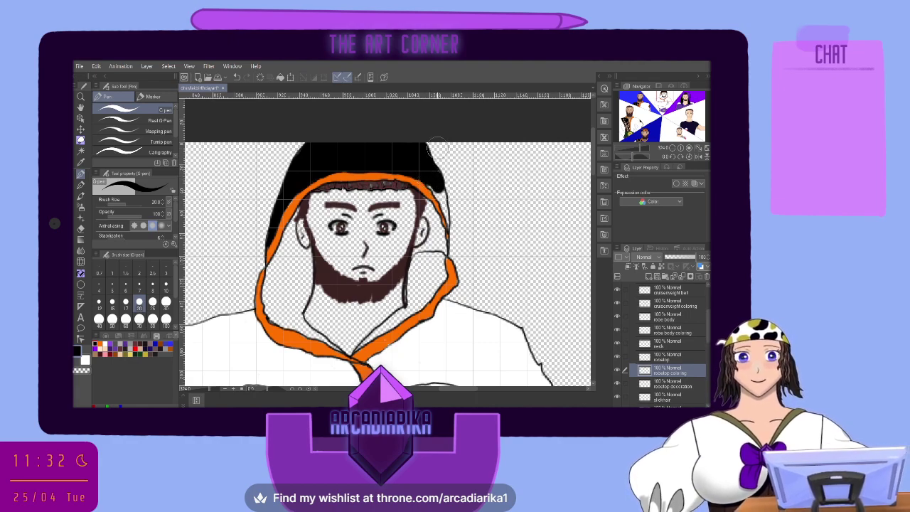
click(152, 284)
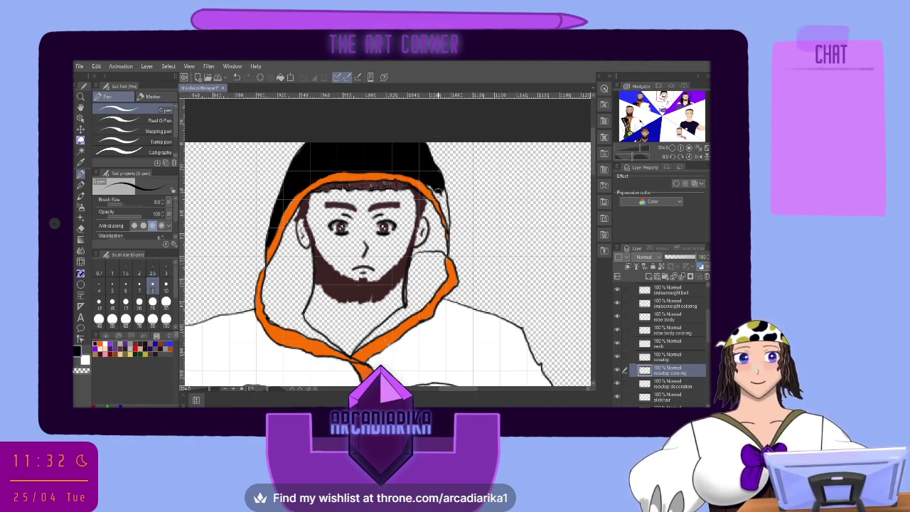
mouse_move(437, 190)
mouse_down()
mouse_move(430, 184)
mouse_move(437, 173)
mouse_move(449, 224)
mouse_move(433, 185)
mouse_up()
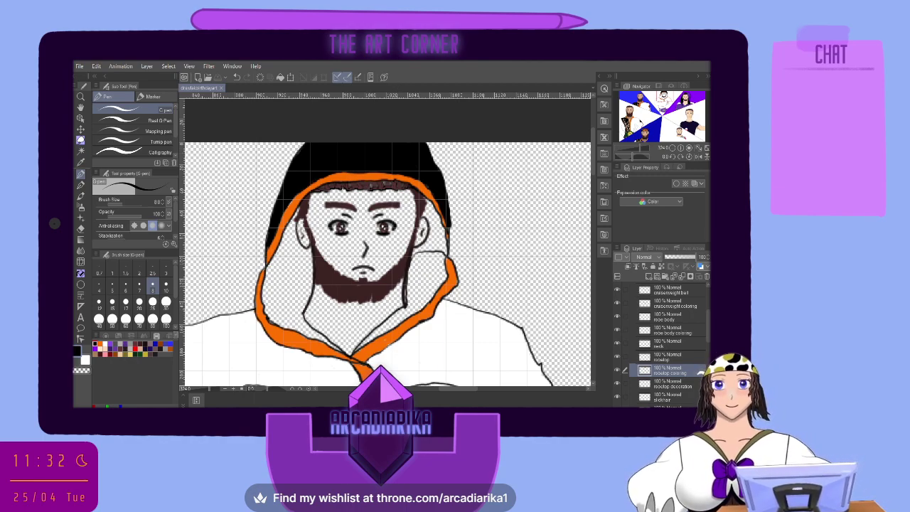
Give the robetop decoration layer an orange border effect with an edge thickness of 1.0
click(670, 385)
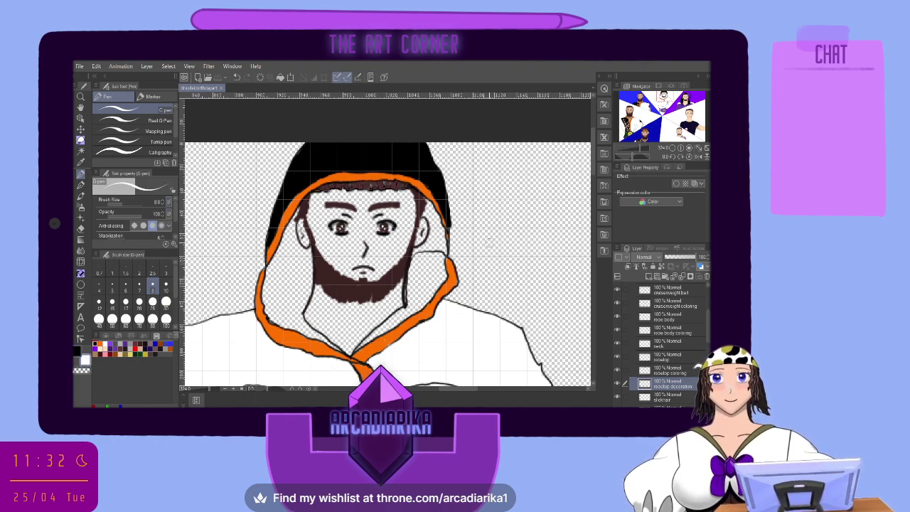
click(676, 184)
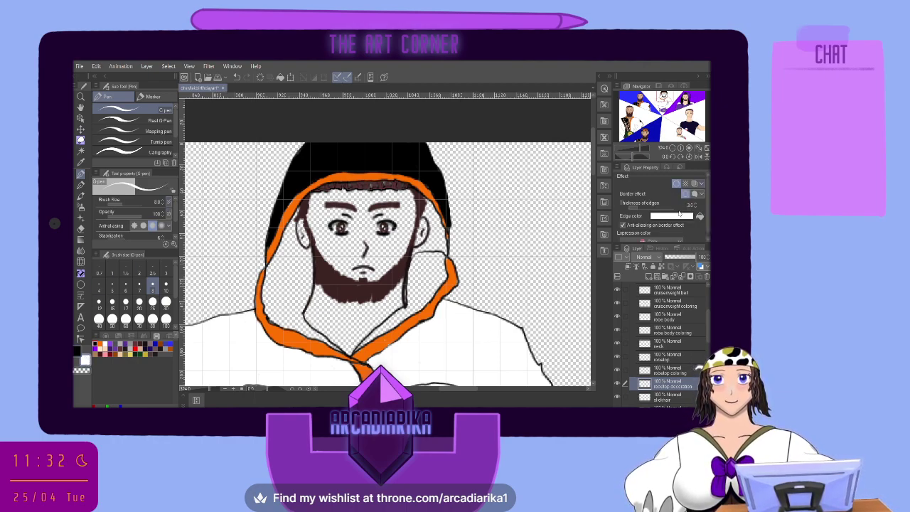
drag(636, 207, 623, 206)
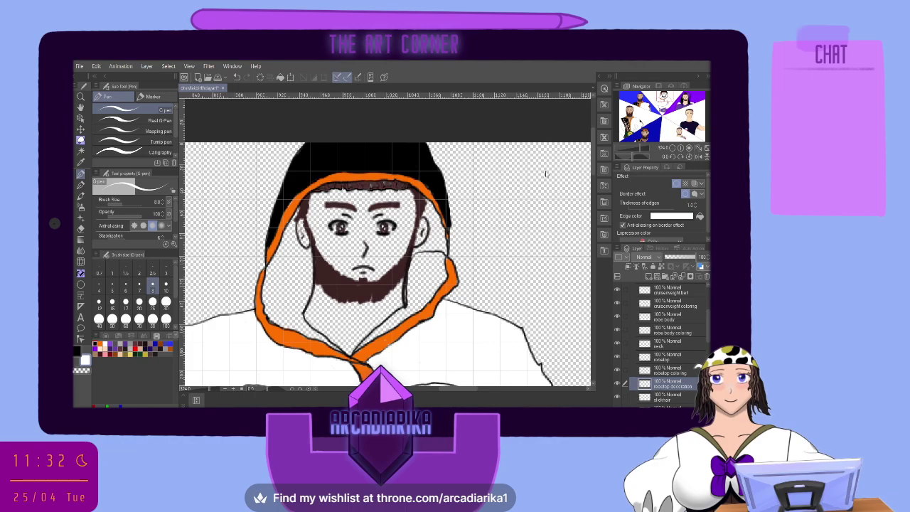
click(495, 174)
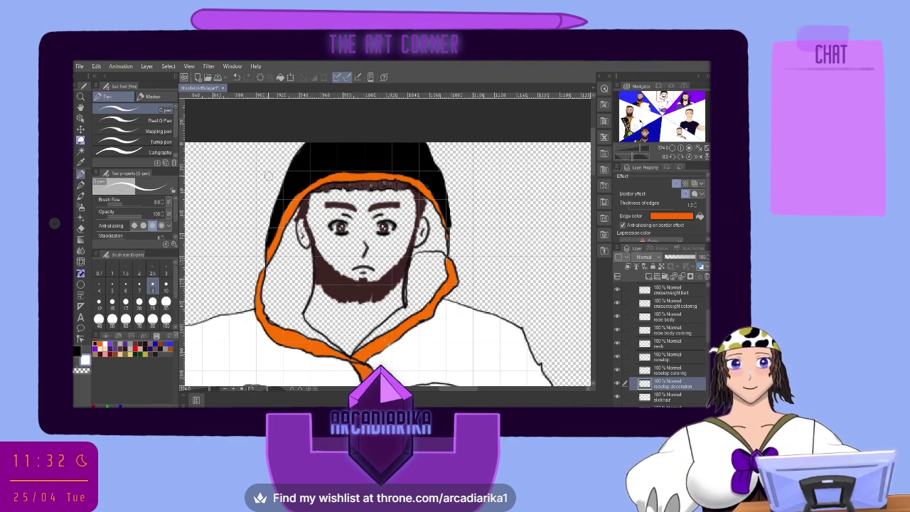
Move the robetop decoration layer above robetop coloring and draw white, orange-edged lines across the black hood at size 5
click(112, 284)
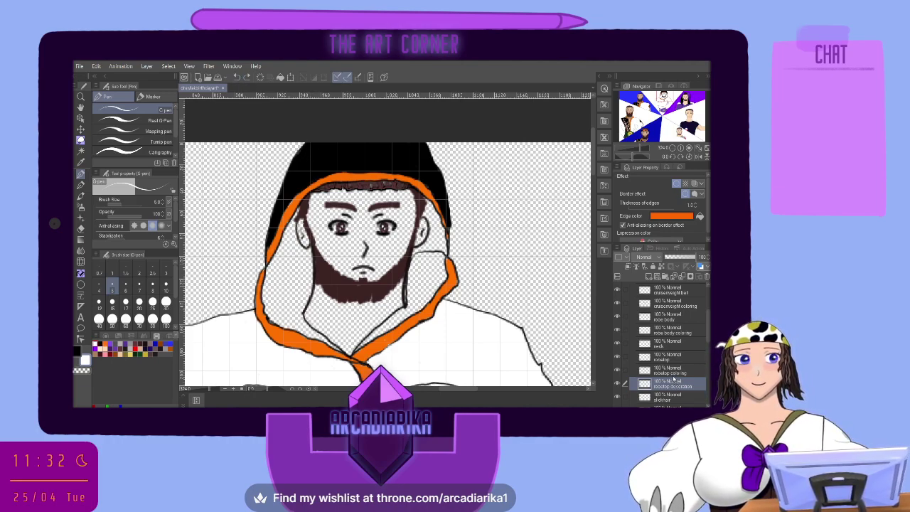
drag(673, 381, 683, 351)
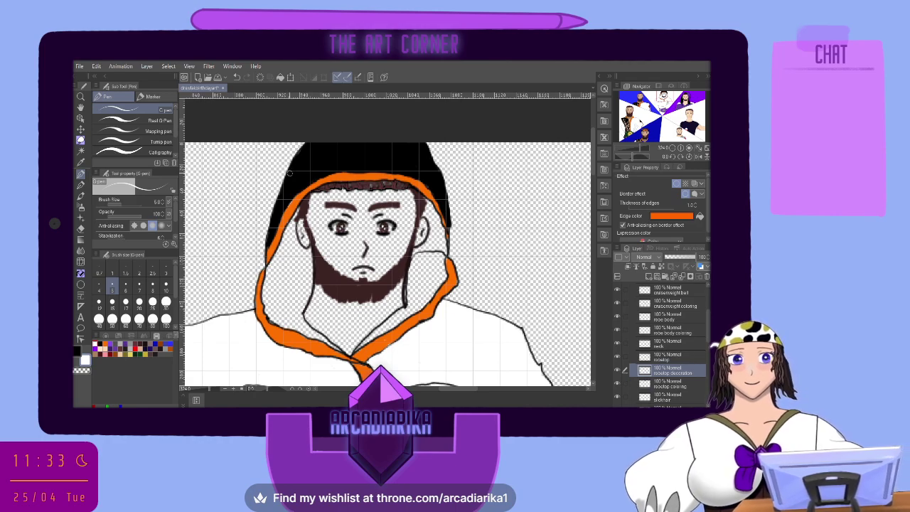
drag(289, 172, 340, 136)
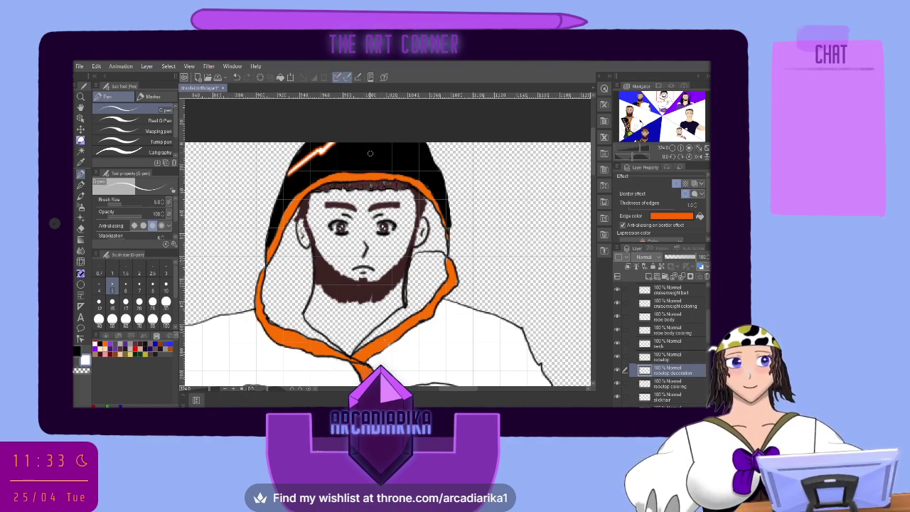
mouse_move(373, 151)
mouse_down()
mouse_move(293, 189)
mouse_move(275, 213)
mouse_up()
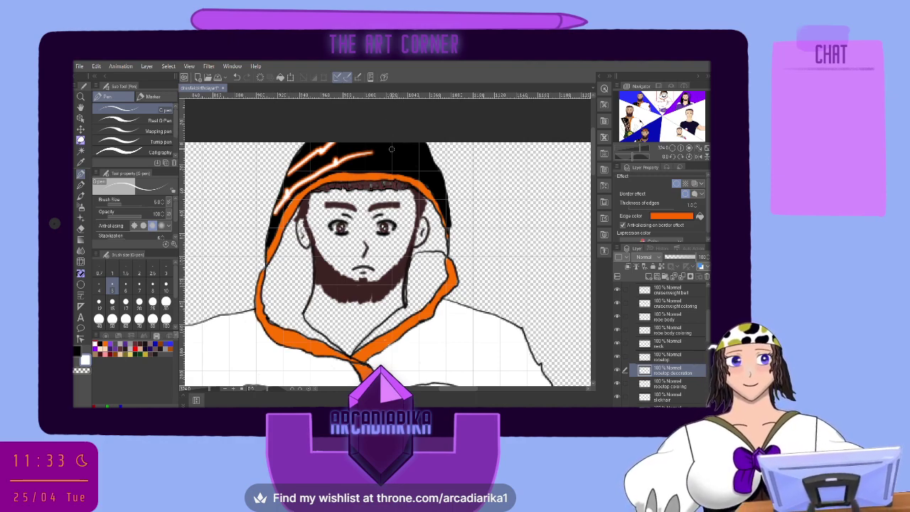
mouse_move(374, 153)
mouse_down()
mouse_move(407, 143)
mouse_move(413, 162)
mouse_up()
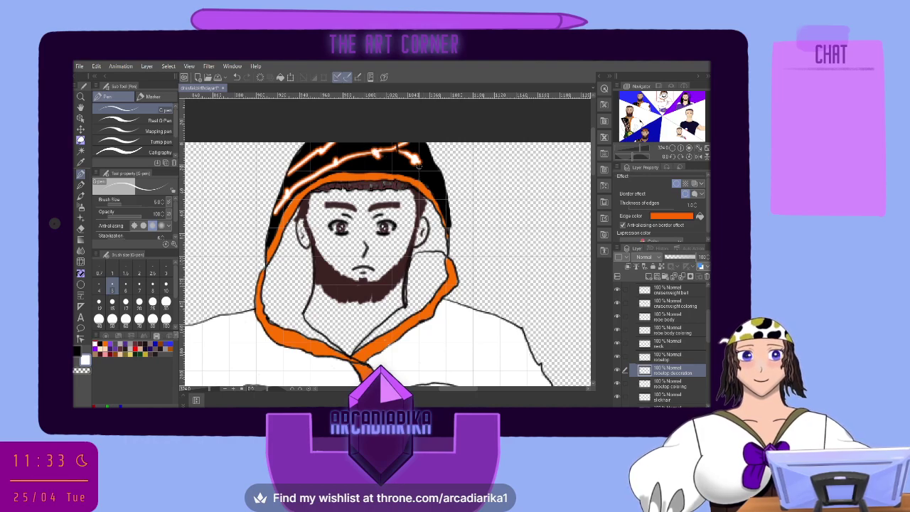
drag(419, 165, 444, 182)
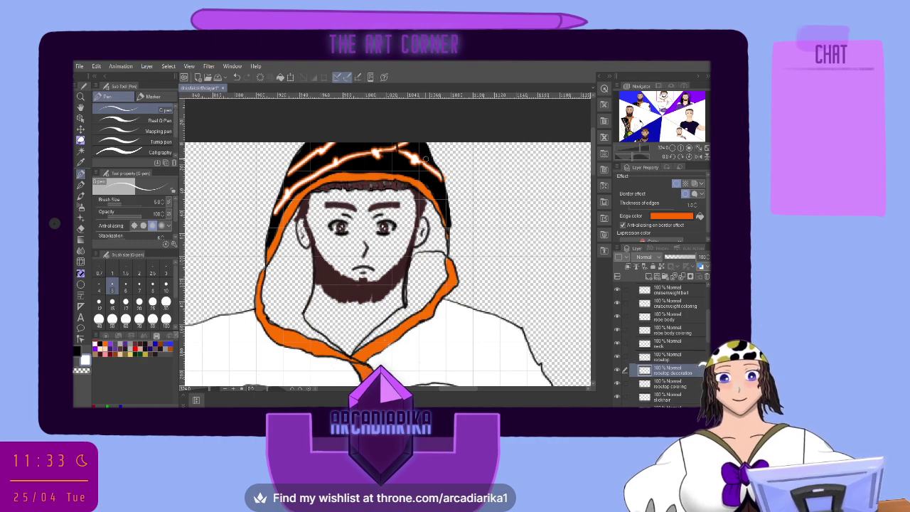
mouse_move(400, 140)
mouse_down()
mouse_move(444, 198)
mouse_move(448, 227)
mouse_up()
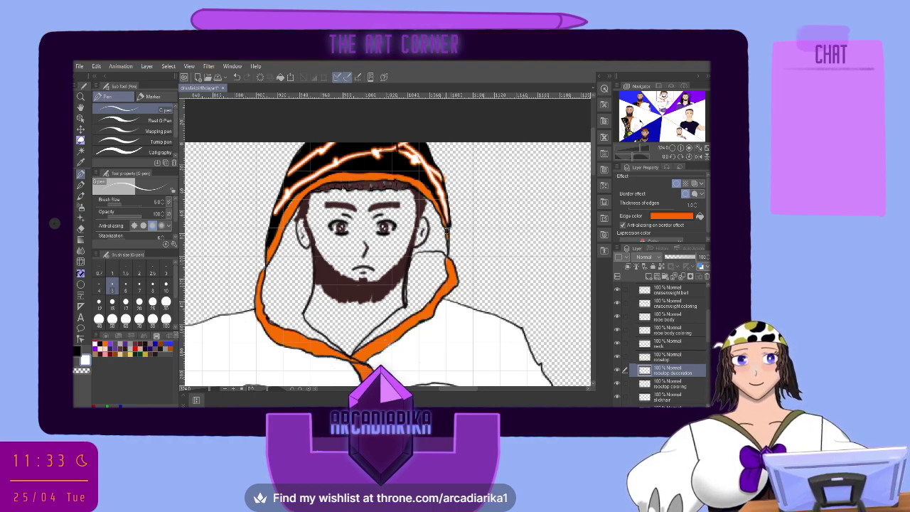
Draw small grey marks along the orange trim above the forehead and clip the robetop decoration layer to the layer below
key(e)
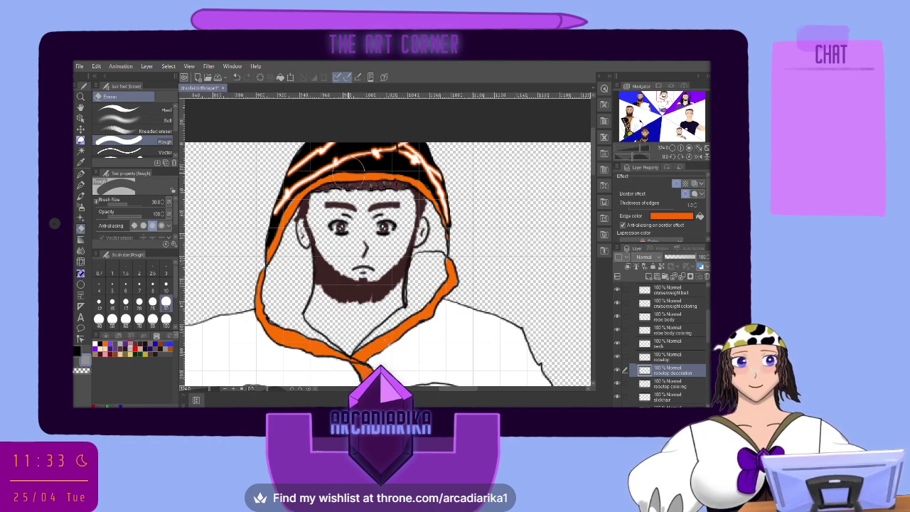
click(80, 174)
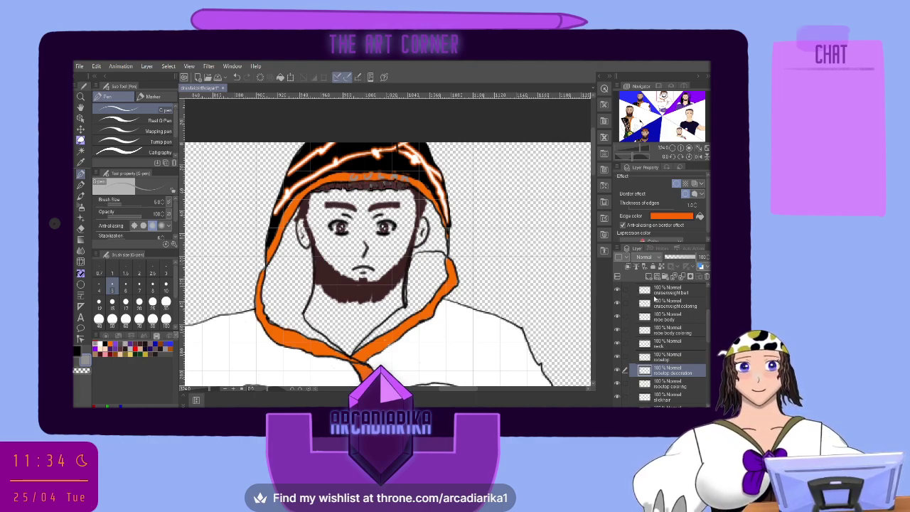
click(627, 266)
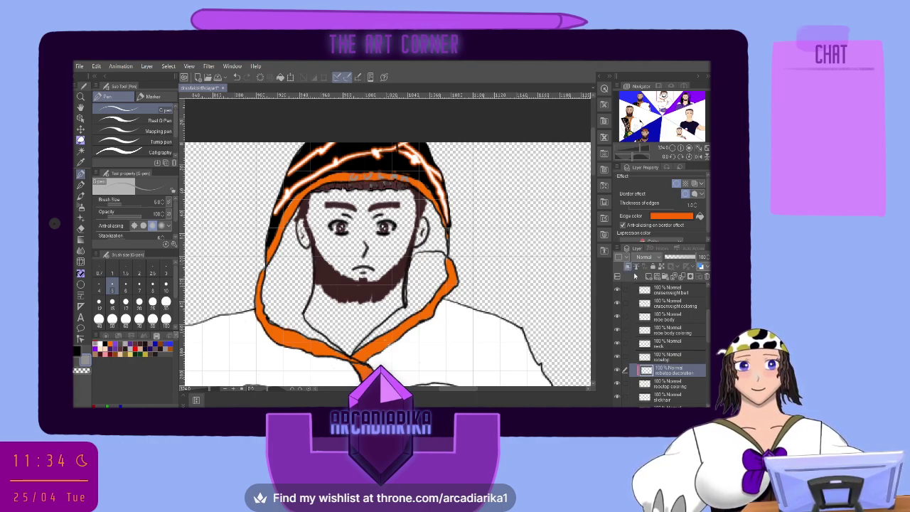
Add a layer named robetop inner coloring, choose white, and place the layer below robetop coloring
click(655, 277)
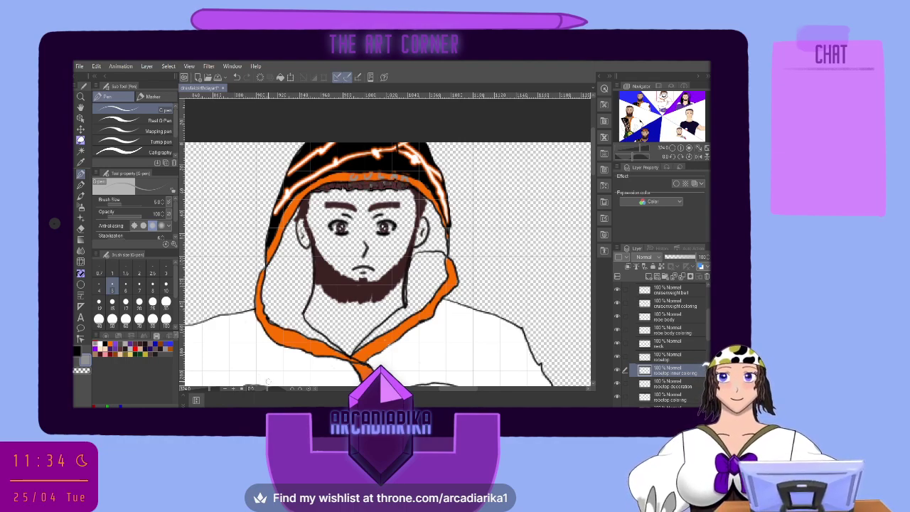
click(100, 344)
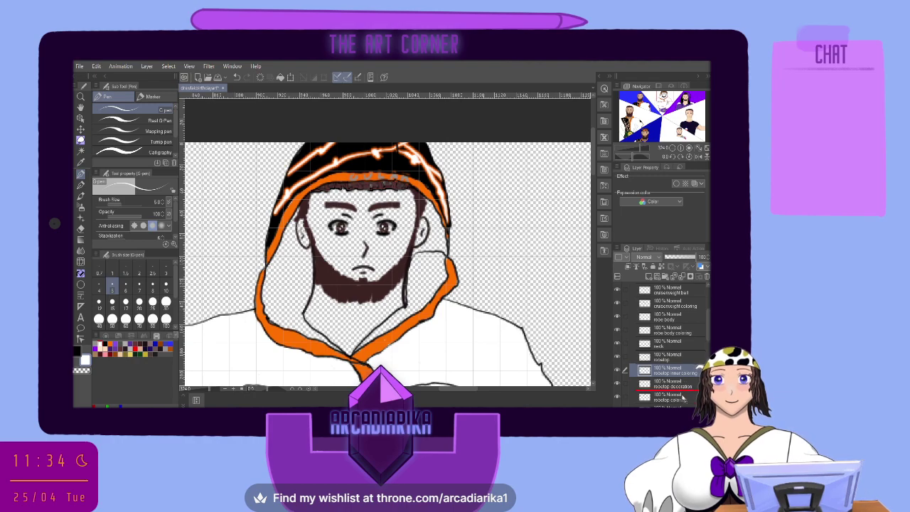
drag(682, 396, 682, 399)
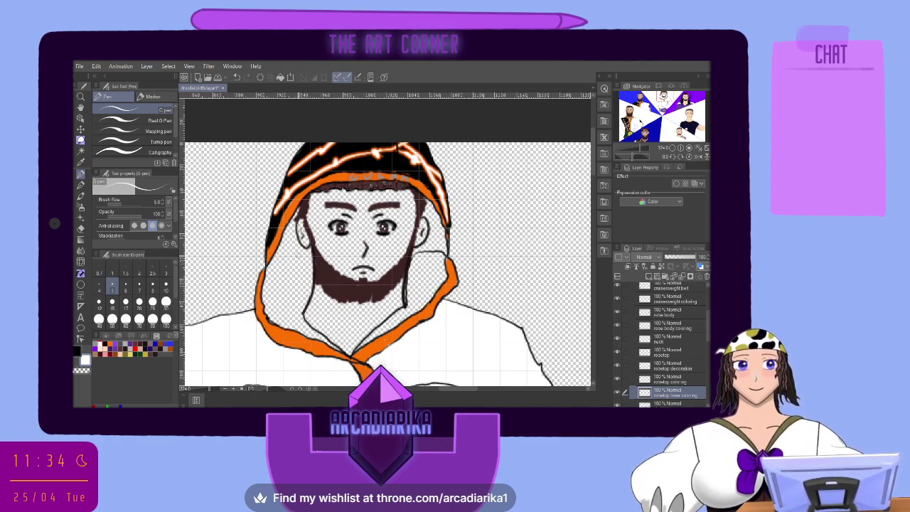
Paint the inner hood beside the left ear white, undoing the last size 8 strokes and continuing at size 2.5
mouse_move(298, 255)
mouse_down()
mouse_move(295, 282)
mouse_move(302, 258)
mouse_move(298, 268)
mouse_move(309, 264)
mouse_move(302, 260)
mouse_move(298, 282)
mouse_move(272, 277)
mouse_move(290, 225)
mouse_move(292, 248)
mouse_up()
click(152, 285)
click(237, 77)
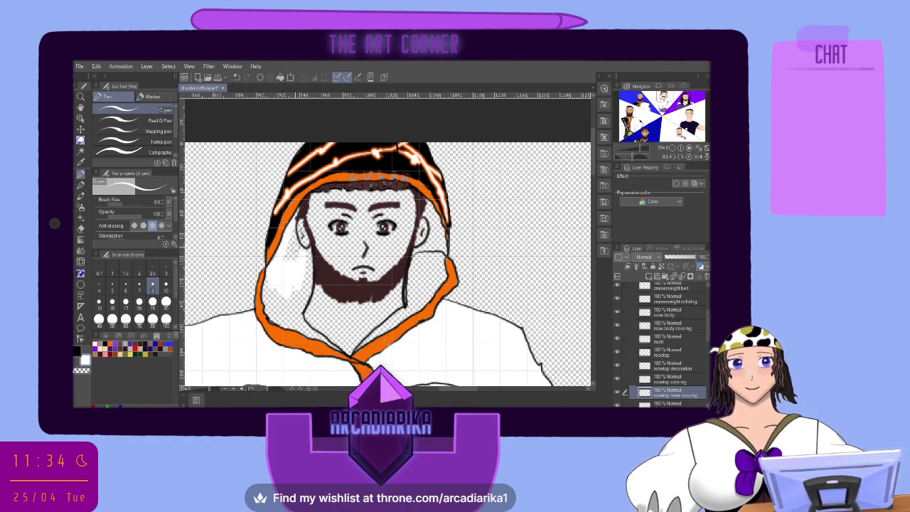
click(237, 76)
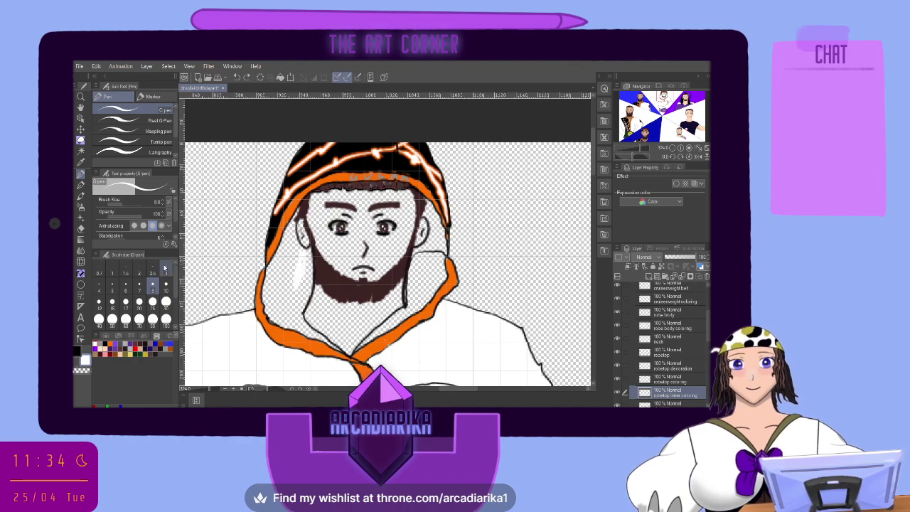
click(152, 270)
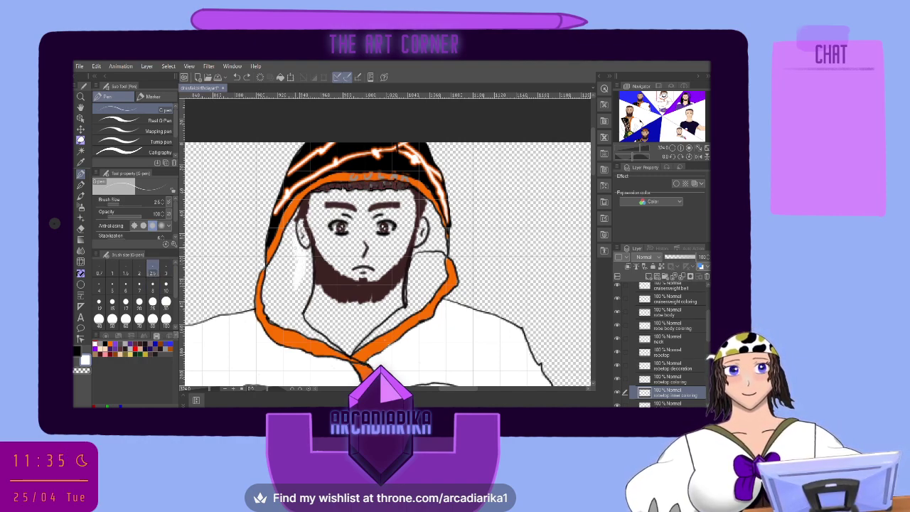
drag(294, 234, 296, 224)
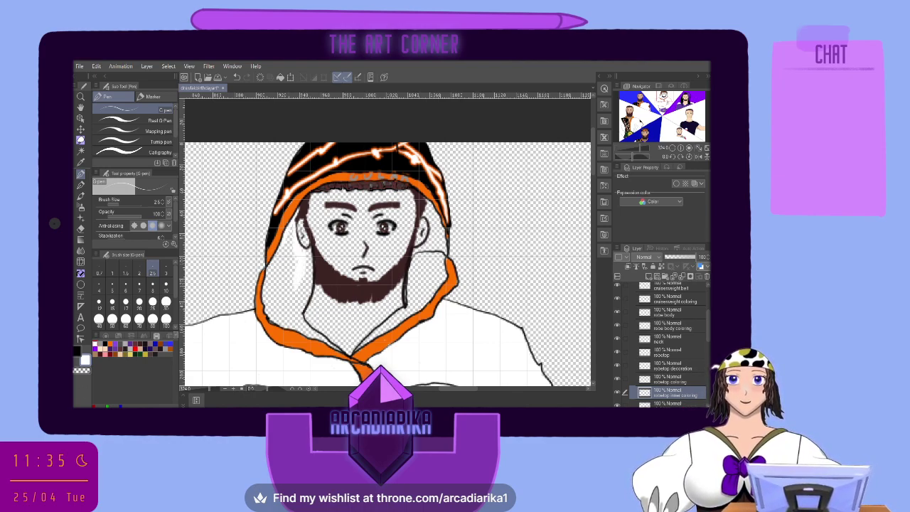
Move the robetop inner coloring layer directly above the background layer and paint the inner hood around the neck white at size 25
scroll(661, 341, down, 10)
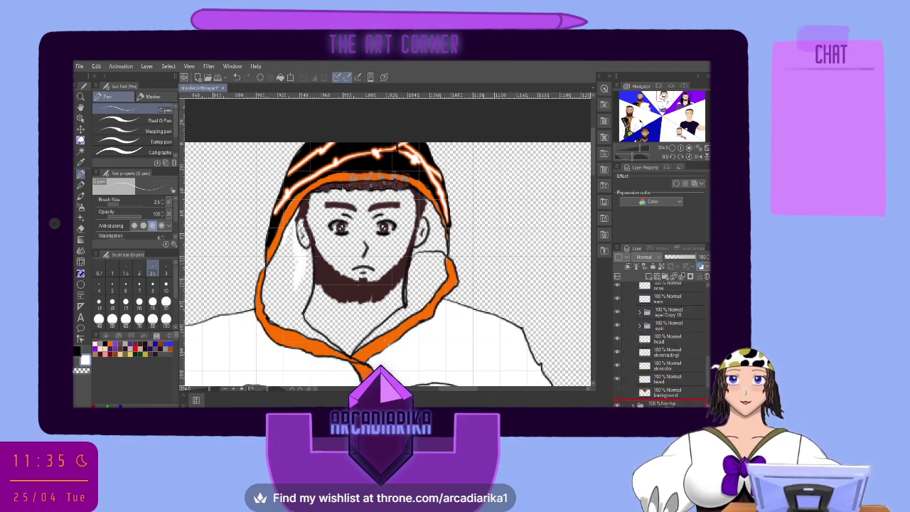
scroll(661, 342, down, 5)
click(684, 323)
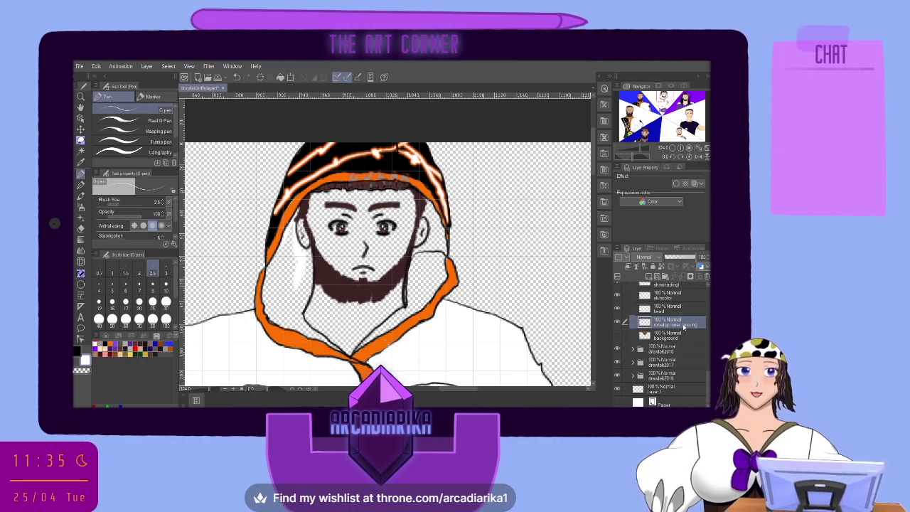
click(152, 302)
mouse_move(331, 252)
mouse_down()
mouse_move(303, 277)
mouse_move(293, 301)
mouse_move(300, 305)
mouse_move(293, 302)
mouse_move(314, 331)
mouse_move(339, 339)
mouse_move(274, 301)
mouse_move(304, 234)
mouse_move(335, 209)
mouse_move(358, 234)
mouse_move(400, 224)
mouse_move(414, 235)
mouse_move(432, 231)
mouse_move(427, 282)
mouse_move(414, 287)
mouse_move(418, 275)
mouse_move(414, 299)
mouse_move(359, 333)
mouse_up()
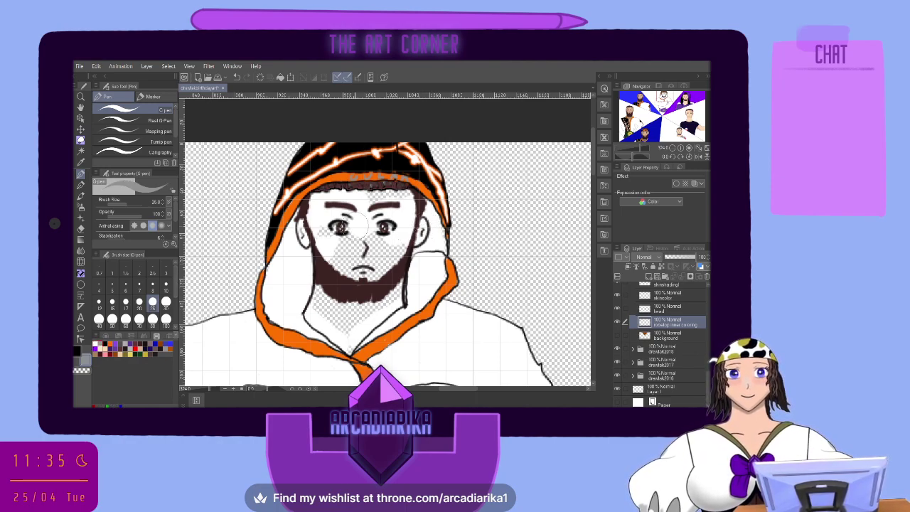
Shade the hood's white inner lining grey on both sides of the face and neck at brush size 6
click(125, 286)
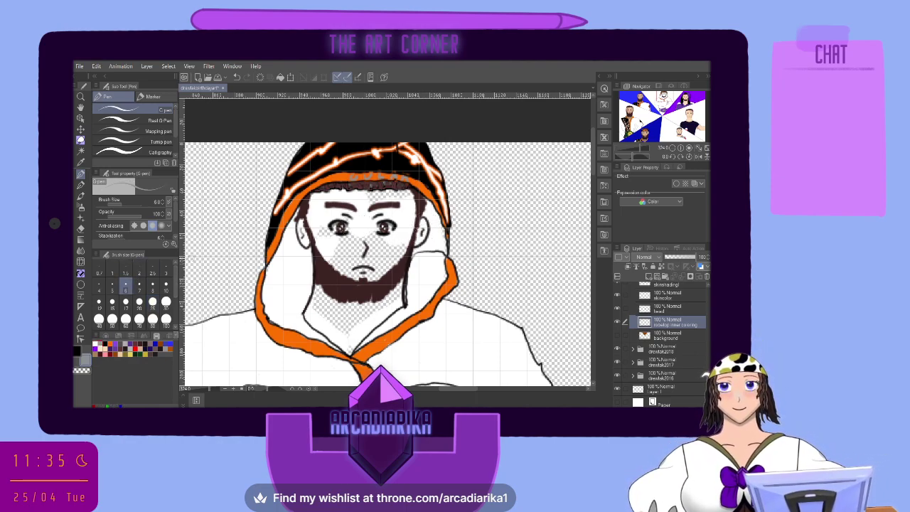
mouse_move(416, 252)
mouse_down()
mouse_move(444, 249)
mouse_move(428, 200)
mouse_move(428, 236)
mouse_move(415, 250)
mouse_move(427, 249)
mouse_move(432, 229)
mouse_up()
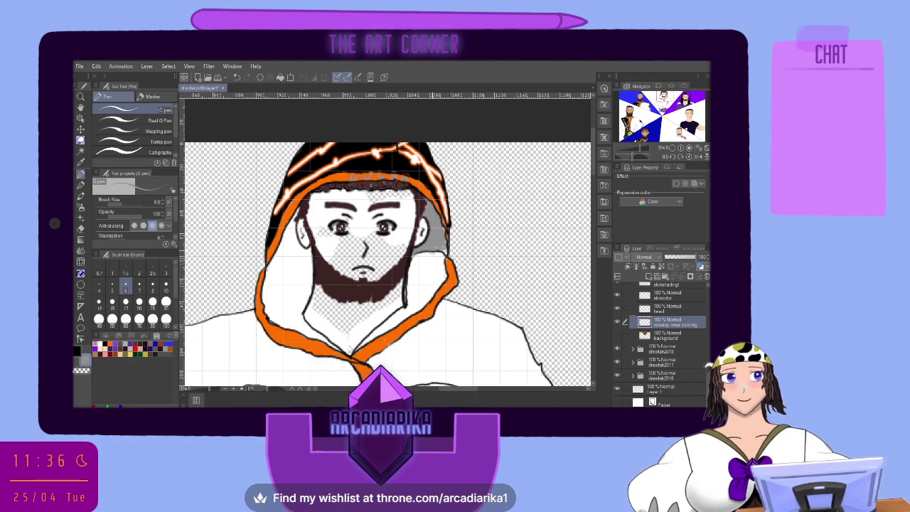
drag(432, 251, 441, 267)
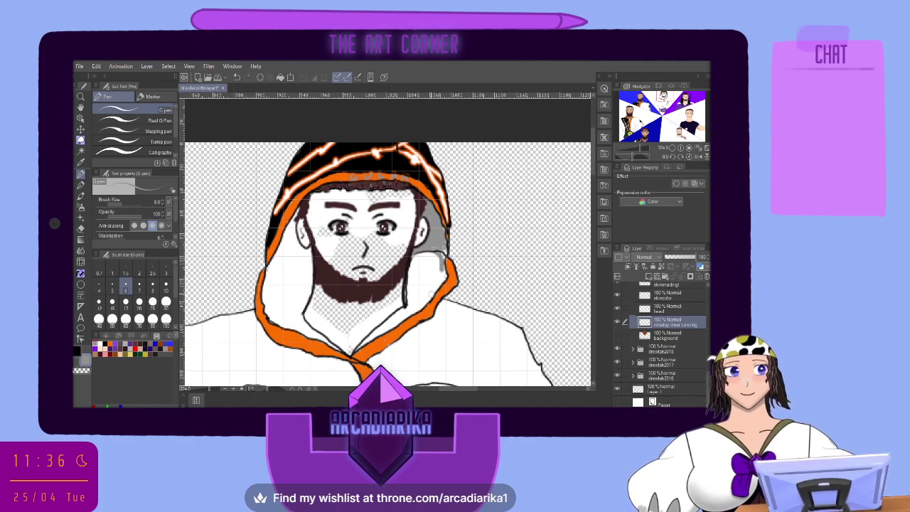
mouse_move(437, 276)
mouse_down()
mouse_move(409, 287)
mouse_move(414, 256)
mouse_move(436, 261)
mouse_move(435, 270)
mouse_move(429, 282)
mouse_move(412, 277)
mouse_up()
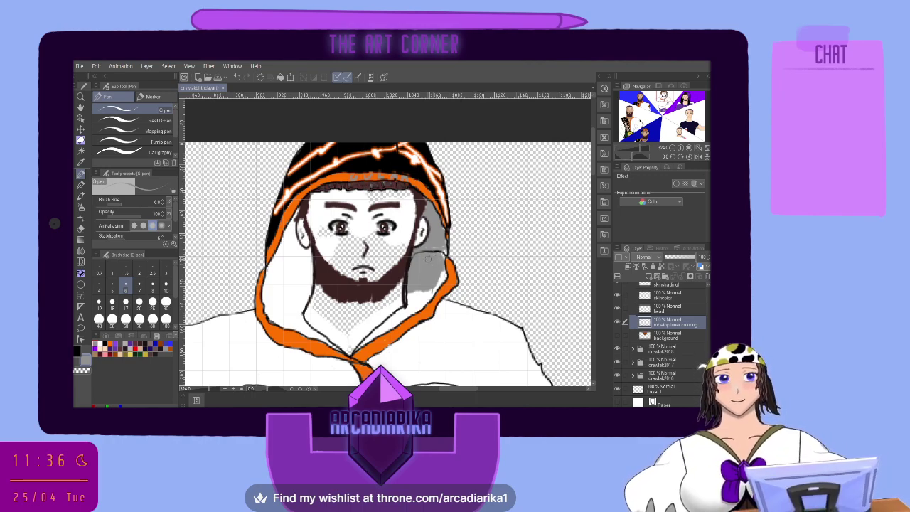
mouse_move(271, 262)
mouse_down()
mouse_move(296, 251)
mouse_move(296, 209)
mouse_move(276, 255)
mouse_move(288, 239)
mouse_move(292, 248)
mouse_move(267, 277)
mouse_move(290, 269)
mouse_move(282, 295)
mouse_move(299, 268)
mouse_move(297, 292)
mouse_move(304, 276)
mouse_move(294, 321)
mouse_move(304, 337)
mouse_move(290, 313)
mouse_move(280, 317)
mouse_move(284, 294)
mouse_move(297, 304)
mouse_up()
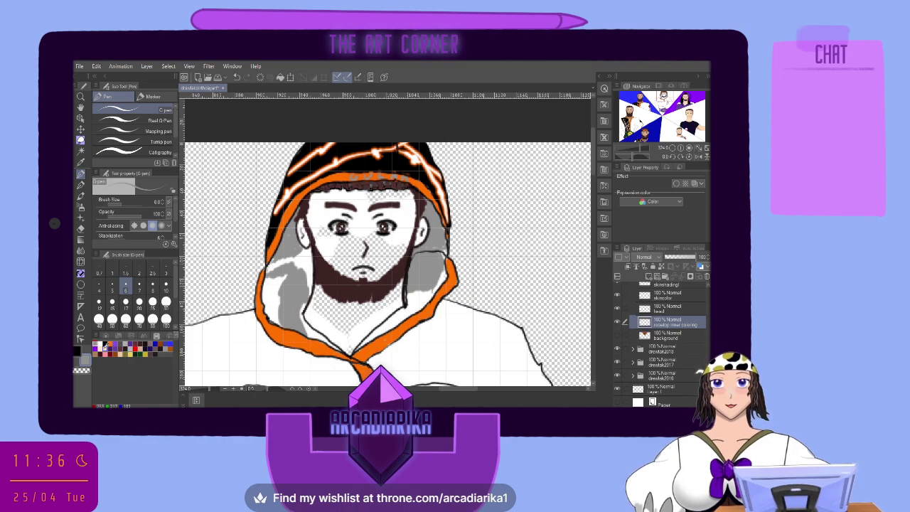
Choose the tan skin tone and fill the face and part of the neck on the skincolor layer at size 20
click(142, 348)
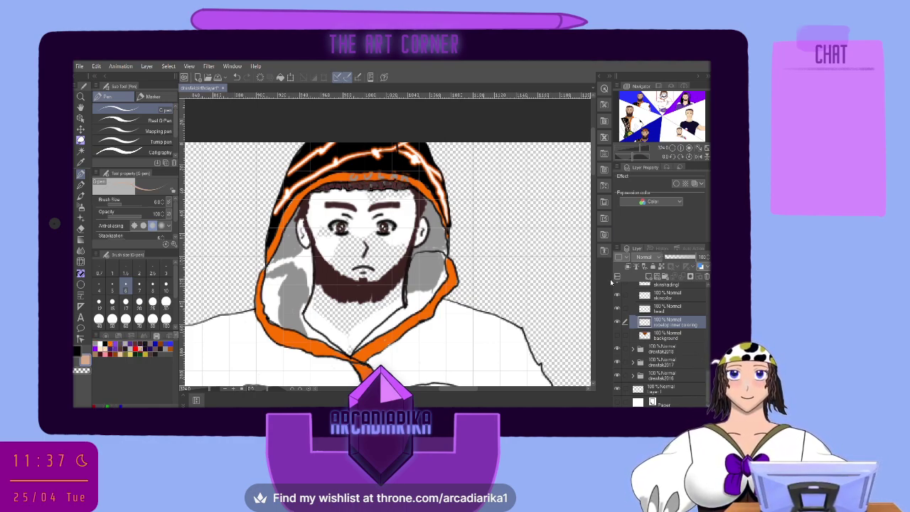
click(667, 295)
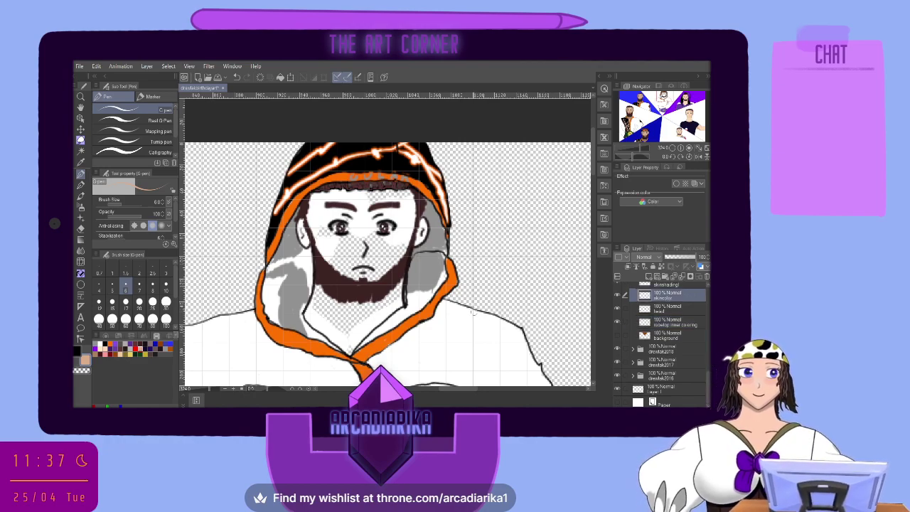
mouse_move(358, 252)
mouse_down()
mouse_move(358, 236)
mouse_move(355, 263)
mouse_move(360, 236)
mouse_move(340, 228)
mouse_move(329, 238)
mouse_move(313, 224)
mouse_move(305, 243)
mouse_move(306, 226)
mouse_move(327, 199)
mouse_move(406, 231)
mouse_move(390, 258)
mouse_move(323, 288)
mouse_move(314, 315)
mouse_move(344, 340)
mouse_move(342, 306)
mouse_up()
click(138, 306)
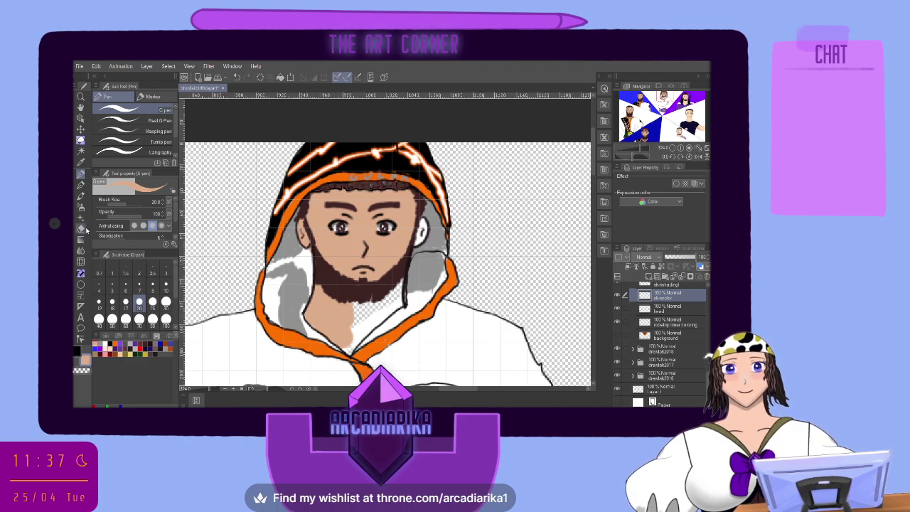
Fill the remaining ear and the rest of the neck with the tan skin tone using the G-pen at size 6
click(81, 228)
click(126, 287)
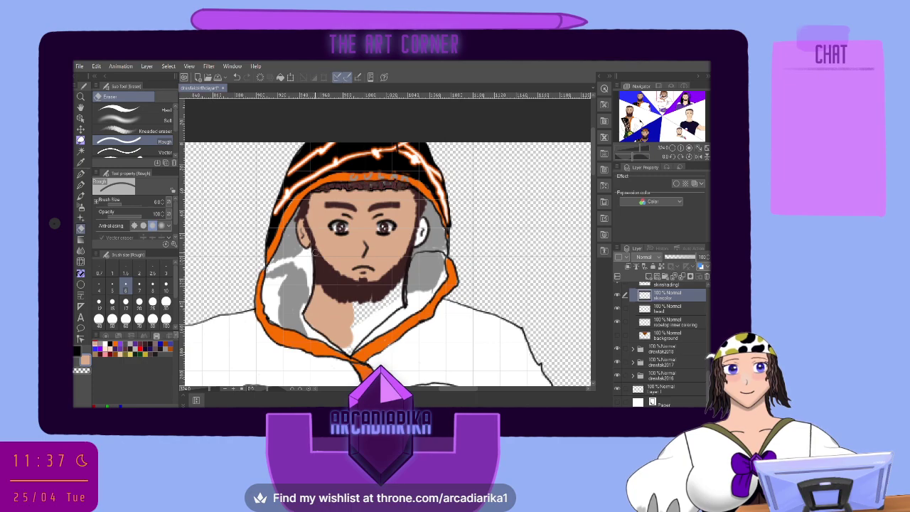
click(80, 173)
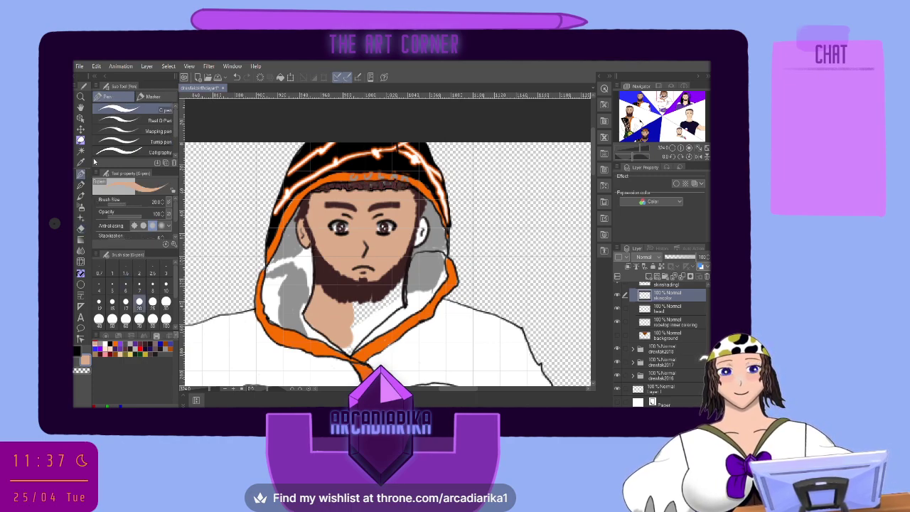
click(126, 287)
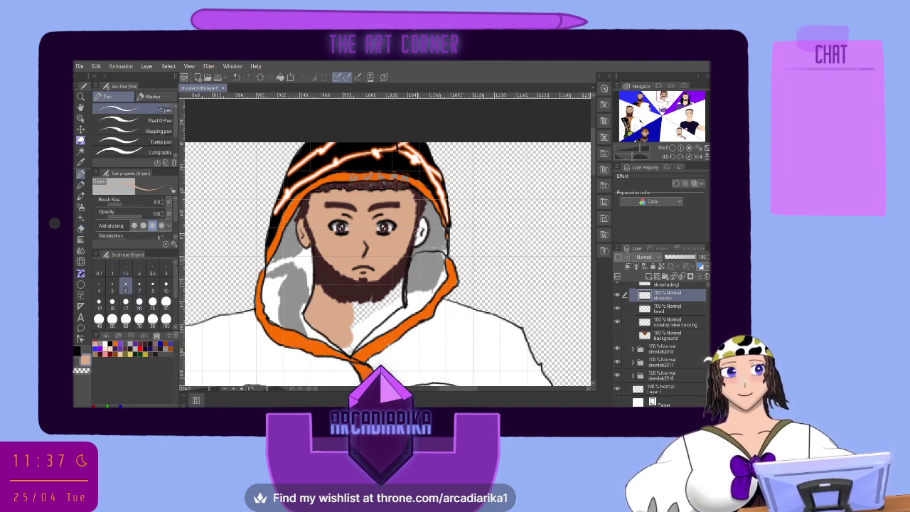
mouse_move(418, 232)
mouse_down()
mouse_move(420, 224)
mouse_move(418, 242)
mouse_up()
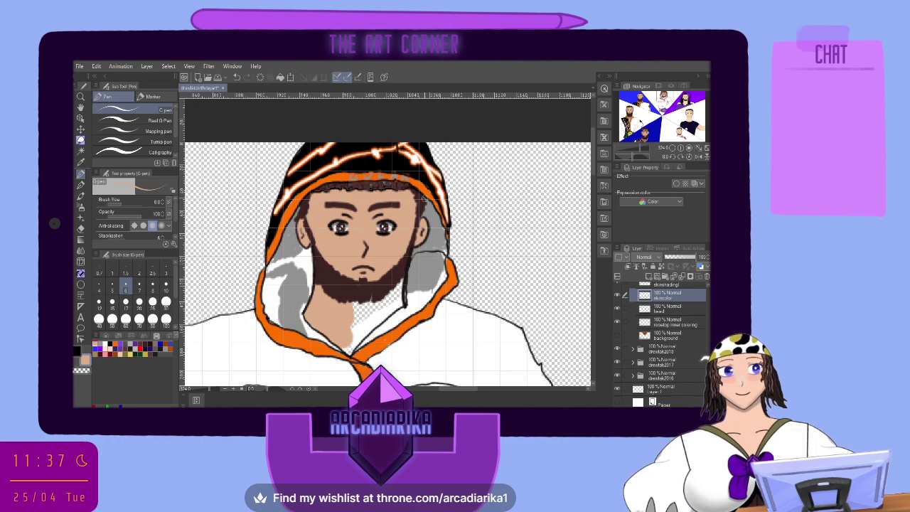
mouse_move(352, 338)
mouse_down()
mouse_move(372, 323)
mouse_move(353, 336)
mouse_move(373, 299)
mouse_move(348, 311)
mouse_move(355, 300)
mouse_move(382, 290)
mouse_move(394, 304)
mouse_move(384, 307)
mouse_move(380, 314)
mouse_up()
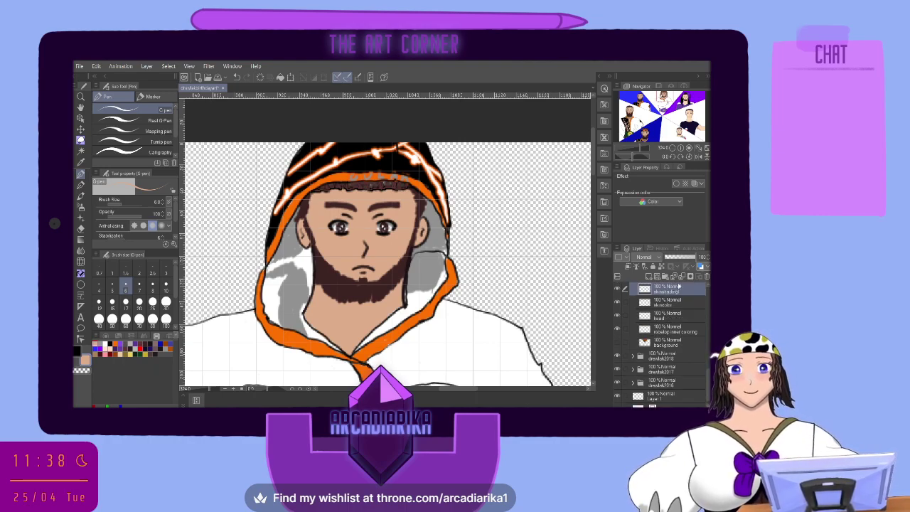
Paint a light skin highlight at the neck's base on the skinshading layer, soften it with a blur filter, and clip the layer to skincolor
click(105, 346)
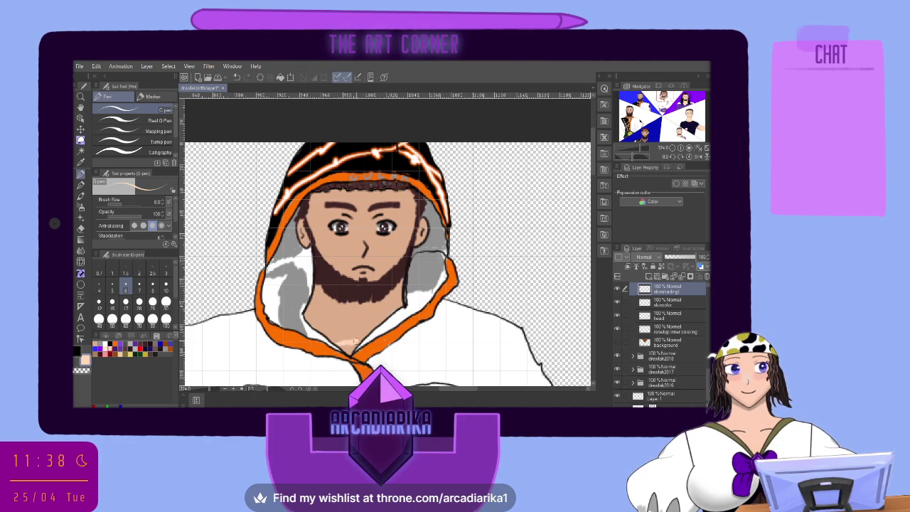
drag(358, 340, 343, 348)
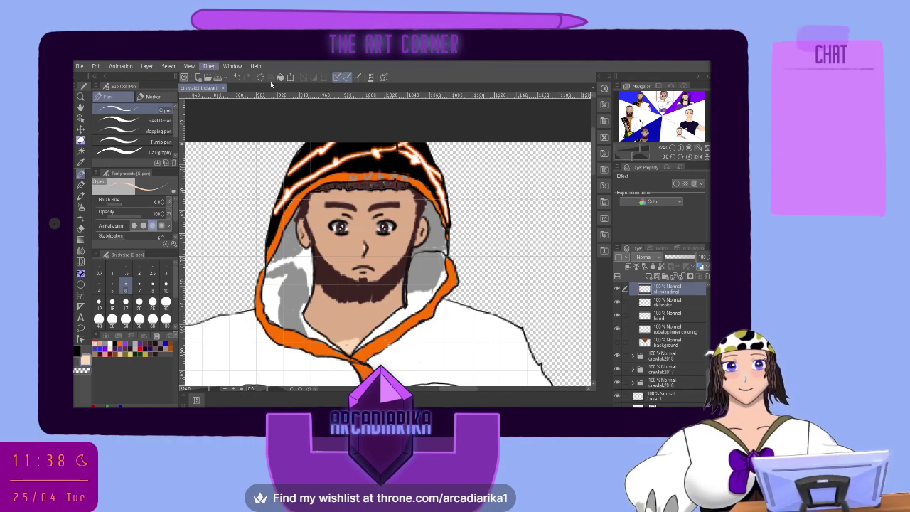
click(291, 101)
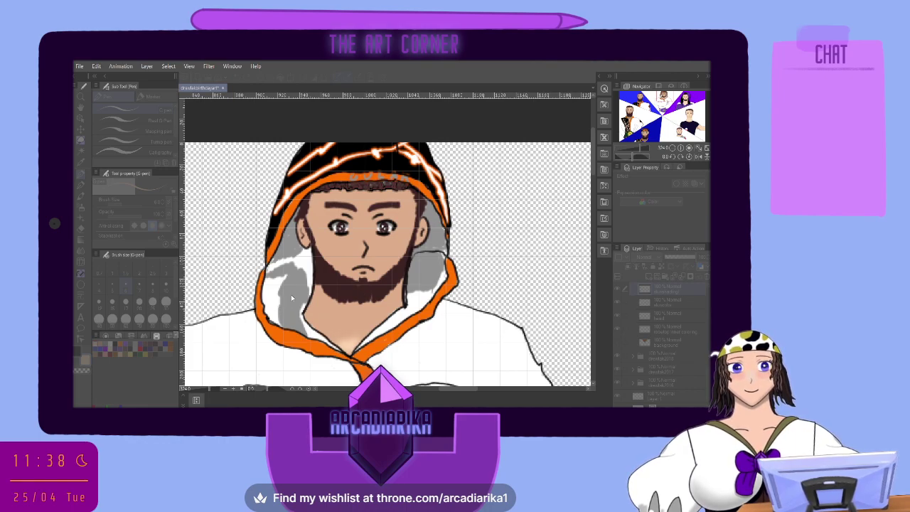
click(498, 285)
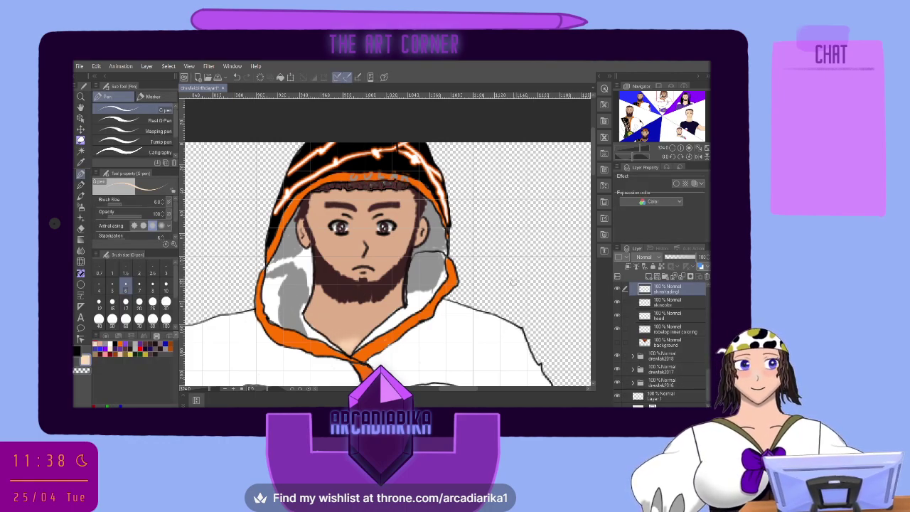
click(627, 266)
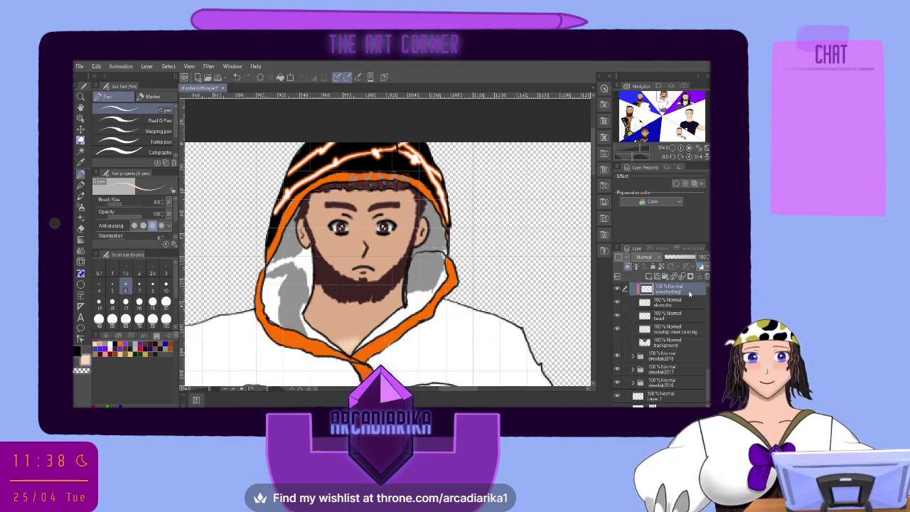
Select the robetop inner coloring layer and choose white for the hood lining
click(677, 330)
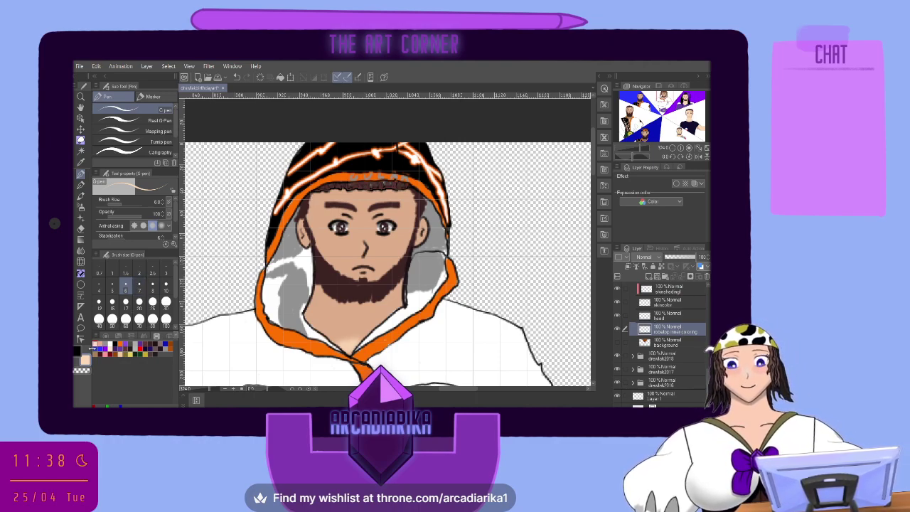
click(111, 344)
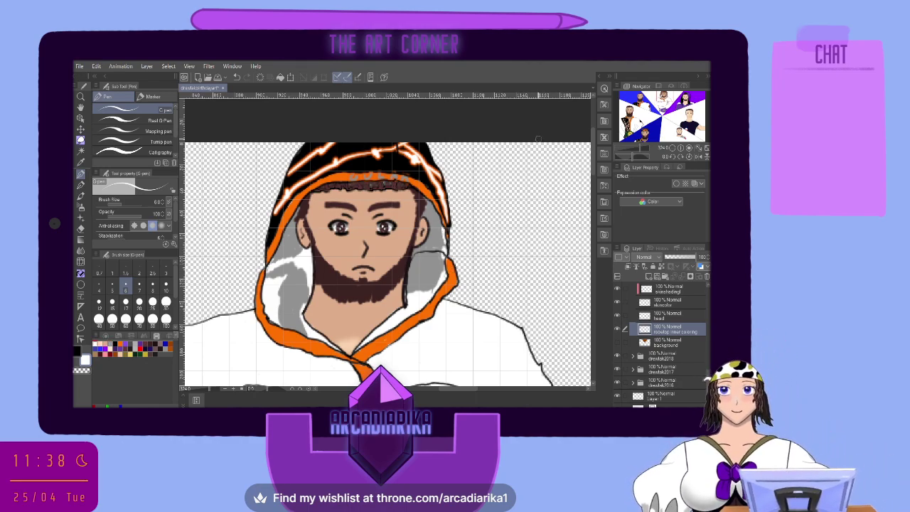
scroll(380, 233, down, 3)
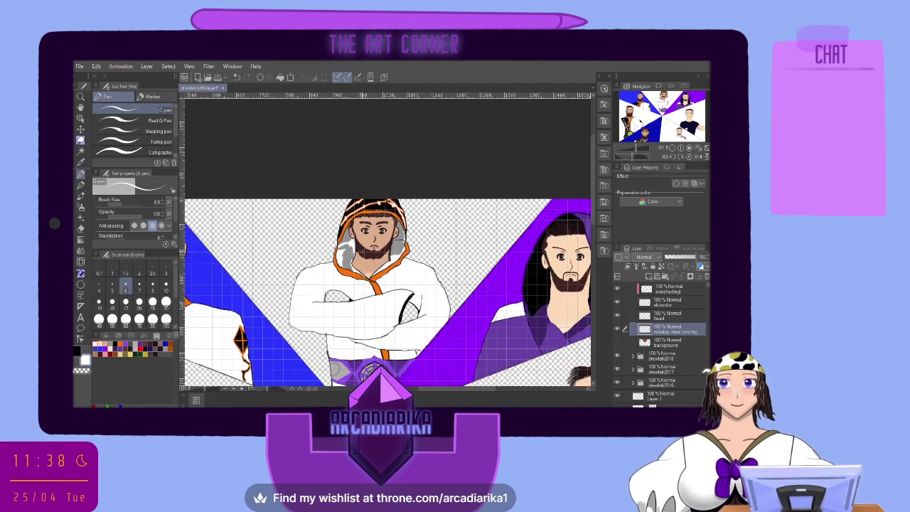
Fill the bare gap between the crossed sleeves with the tan skin tone on the skincolor layer at size 20, undoing the first stroke
click(665, 308)
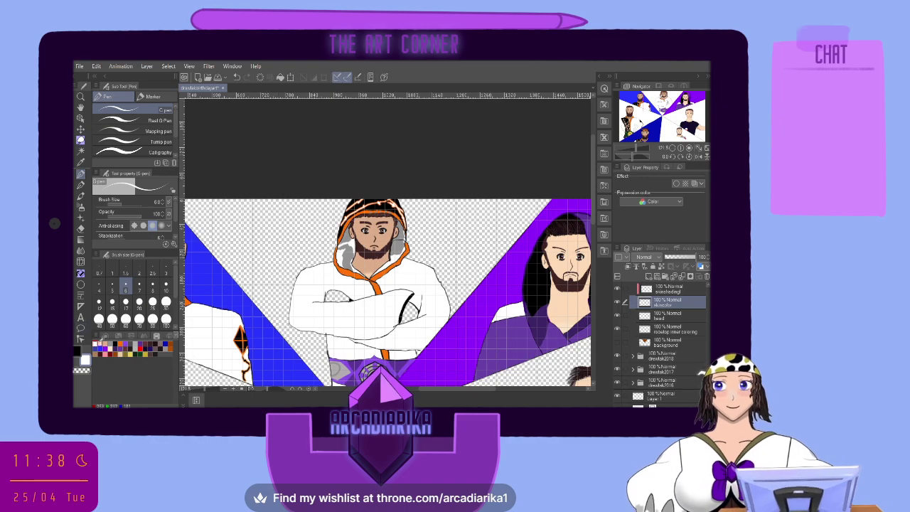
click(105, 344)
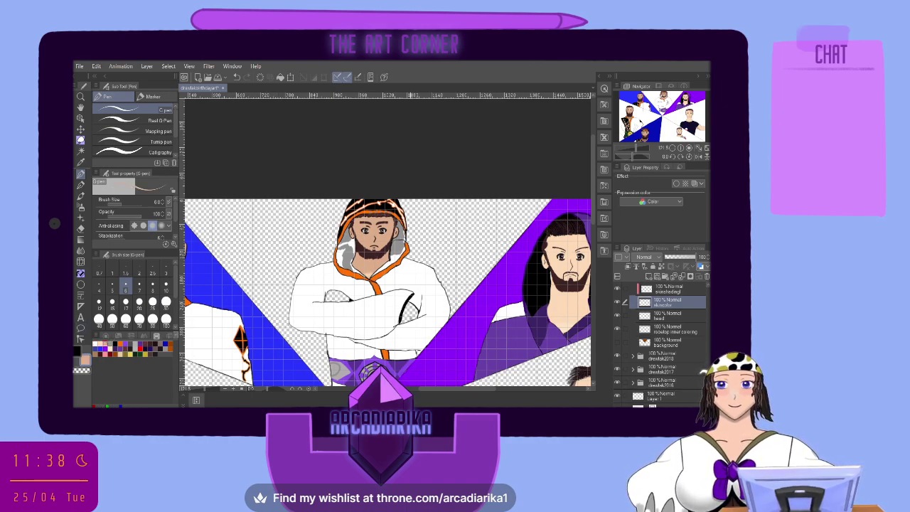
key(ctrl+plus)
key(ctrl+plus)
key(ctrl+plus)
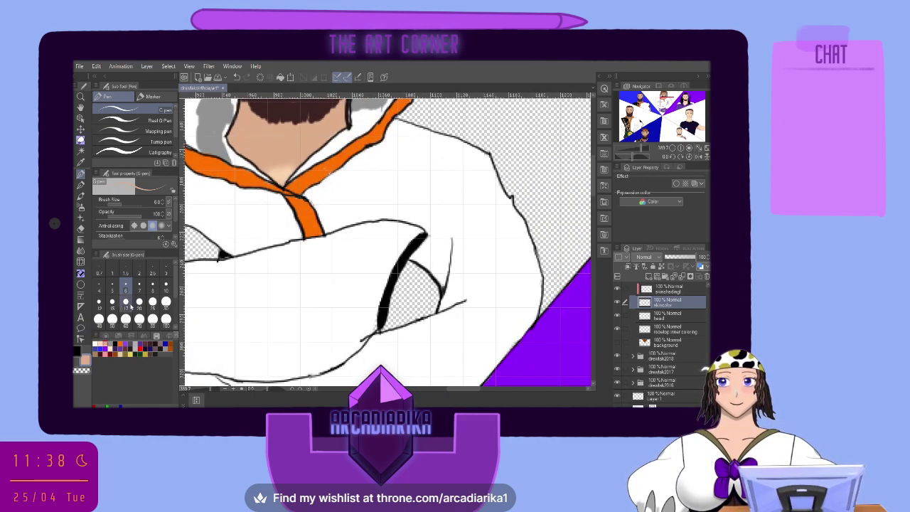
click(138, 302)
mouse_move(387, 306)
mouse_down()
mouse_move(395, 316)
mouse_move(412, 281)
mouse_up()
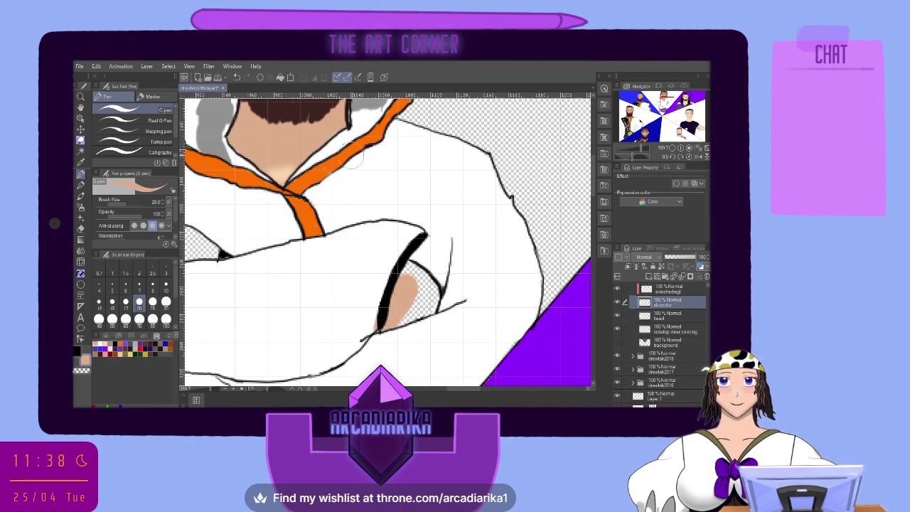
click(237, 76)
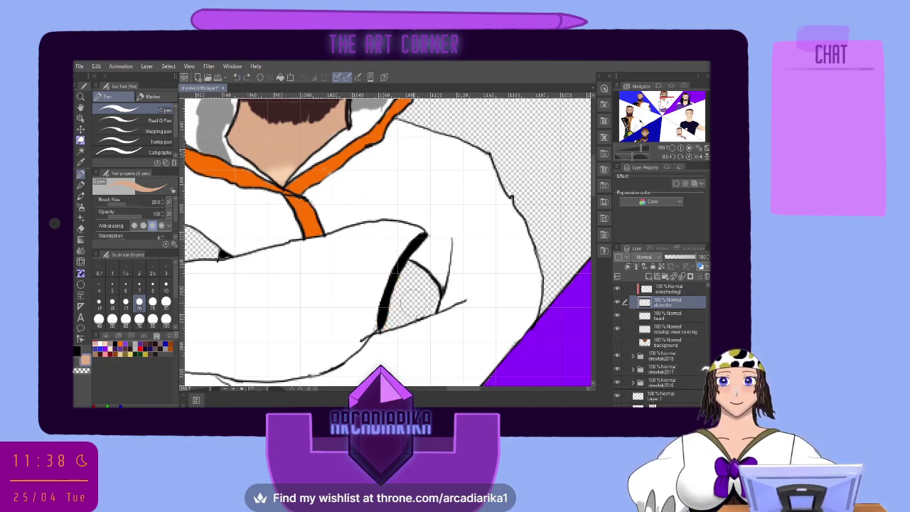
mouse_move(409, 290)
mouse_down()
mouse_move(391, 321)
mouse_move(408, 280)
mouse_move(403, 292)
mouse_move(425, 294)
mouse_move(430, 310)
mouse_move(424, 302)
mouse_move(436, 302)
mouse_move(442, 318)
mouse_up()
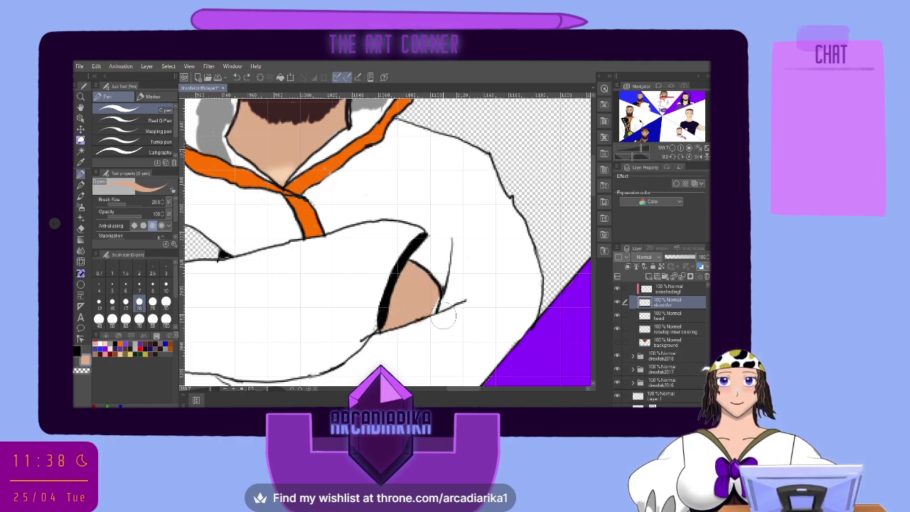
scroll(669, 325, up, 3)
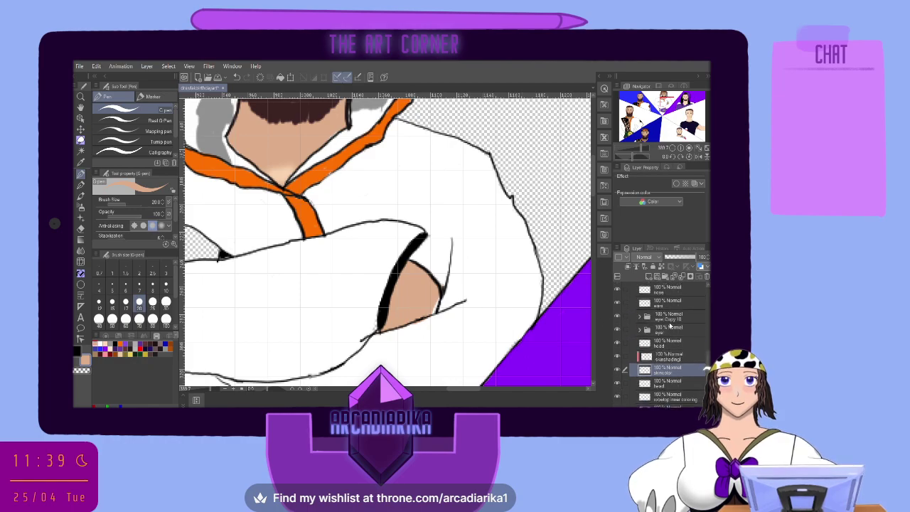
scroll(669, 326, up, 3)
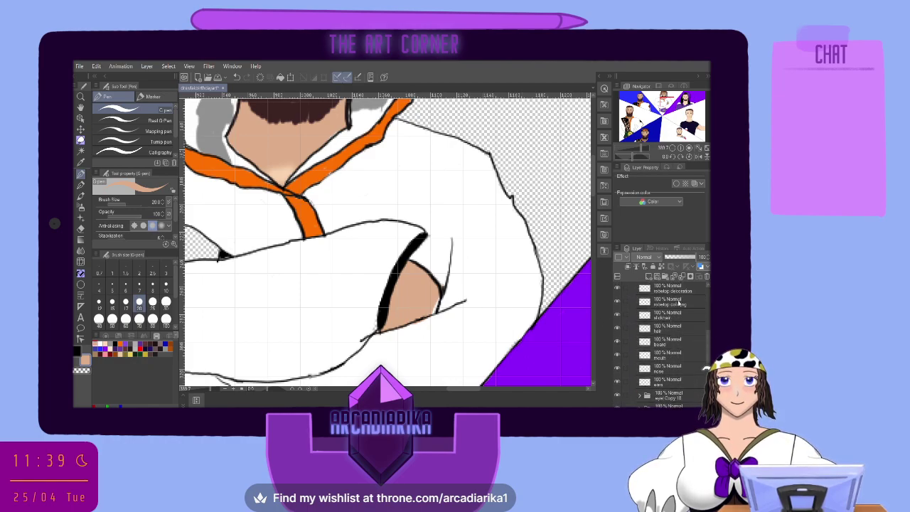
click(678, 303)
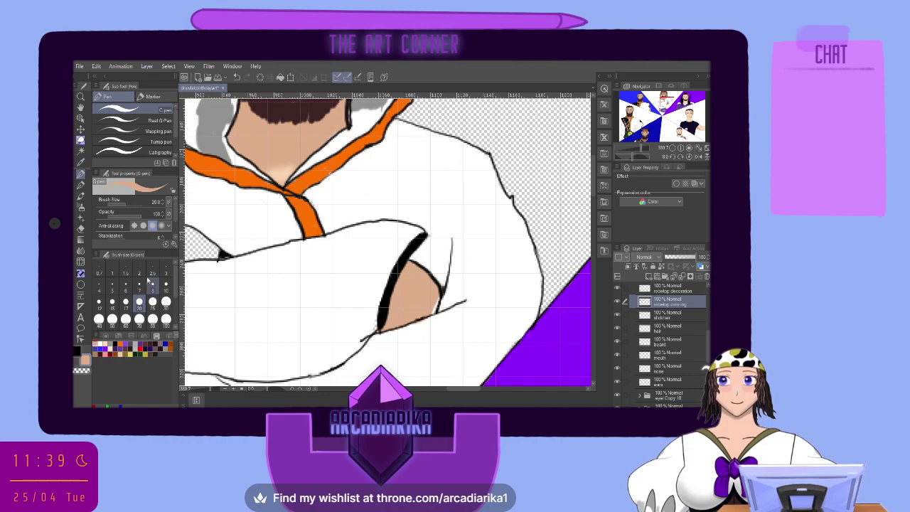
click(81, 227)
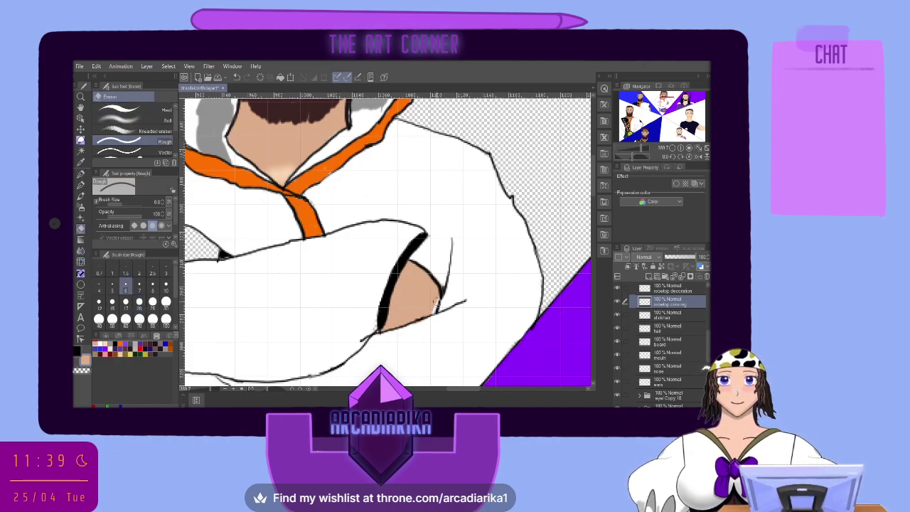
Touch up the black shadow at the inner corner of the other sleeve opening with the SOIPEN pencil on the robe body coloring layer
scroll(687, 320, up, 3)
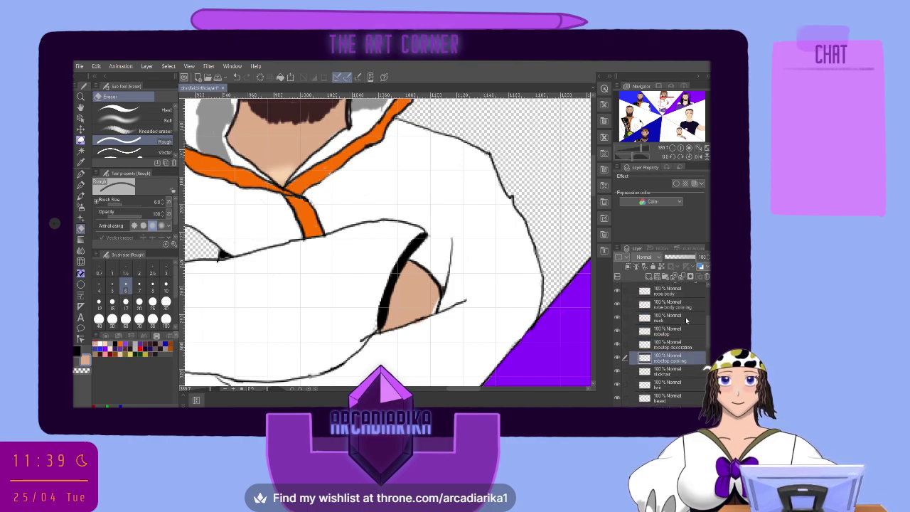
click(684, 306)
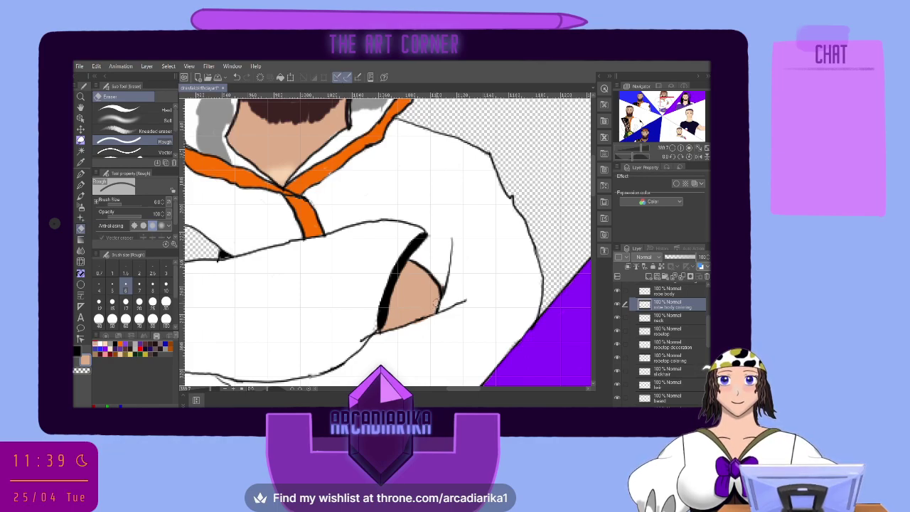
click(98, 342)
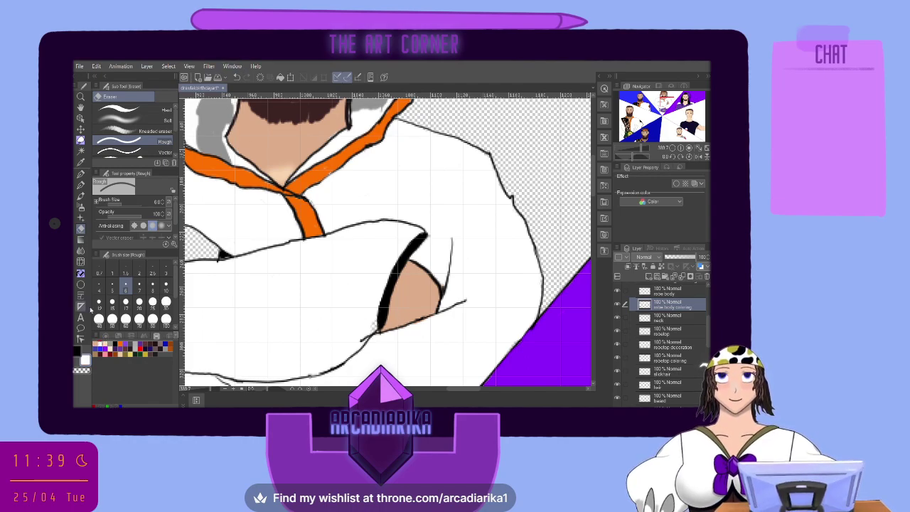
click(80, 185)
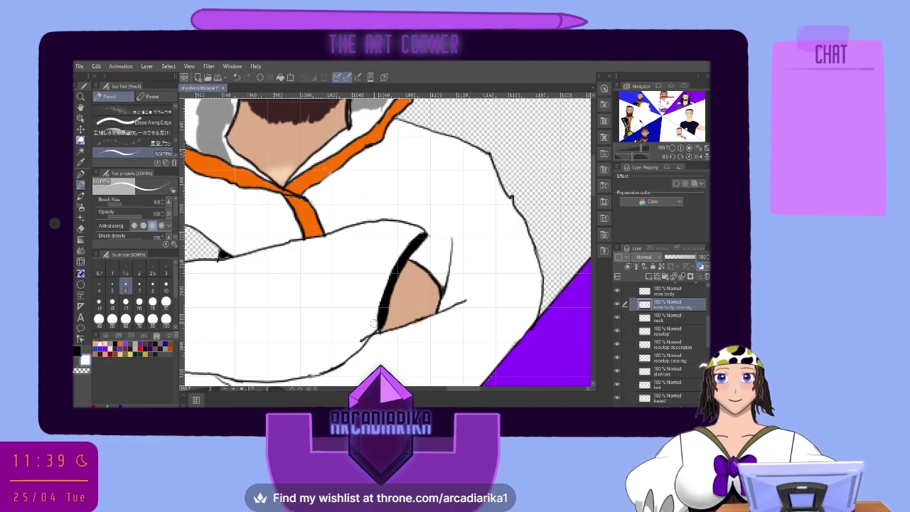
scroll(267, 320, down, 1)
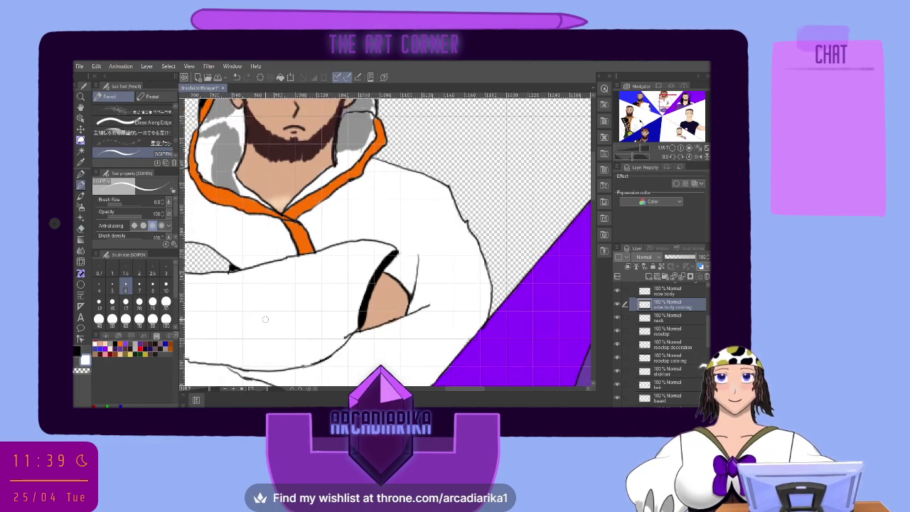
drag(465, 388, 433, 388)
scroll(566, 282, up, 3)
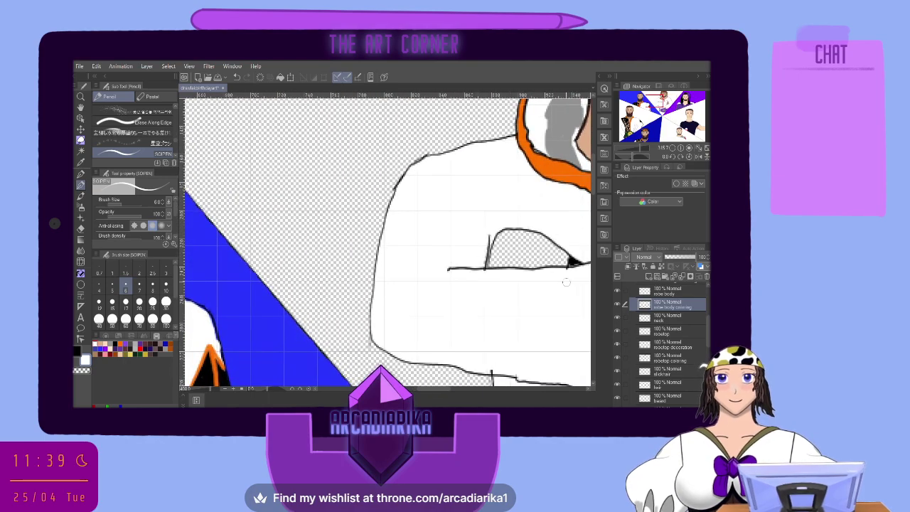
scroll(583, 281, up, 2)
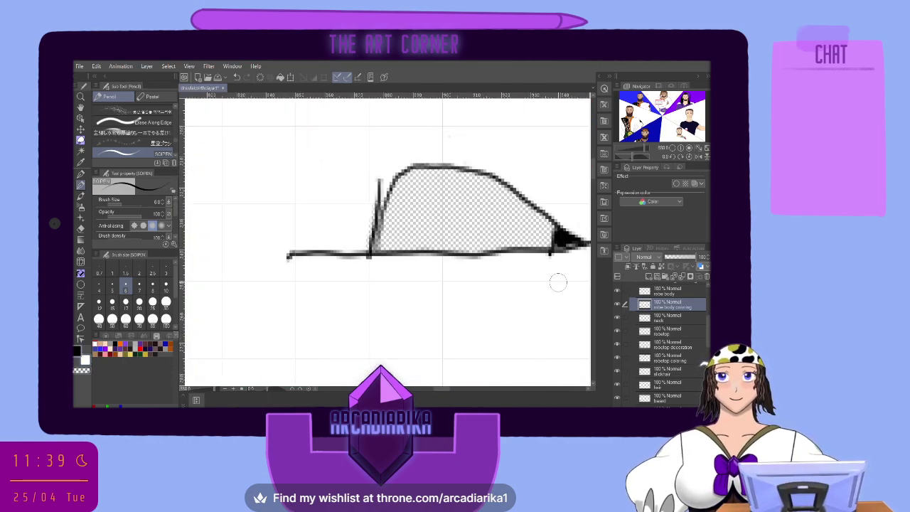
mouse_move(566, 238)
mouse_down()
mouse_move(555, 245)
mouse_move(585, 247)
mouse_up()
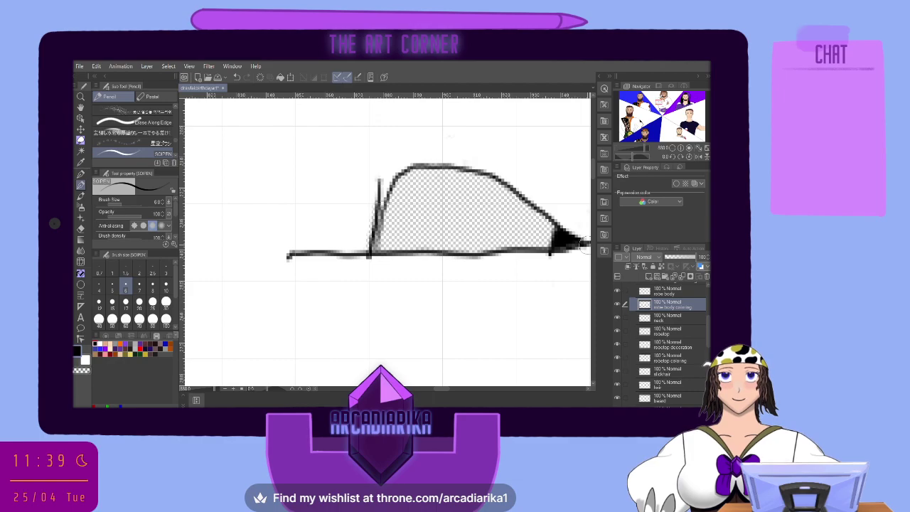
Fill the empty opening above the crossed sleeve with the tan skin tone on the skincolor layer using the SOIPEN pencil at size 6
click(108, 343)
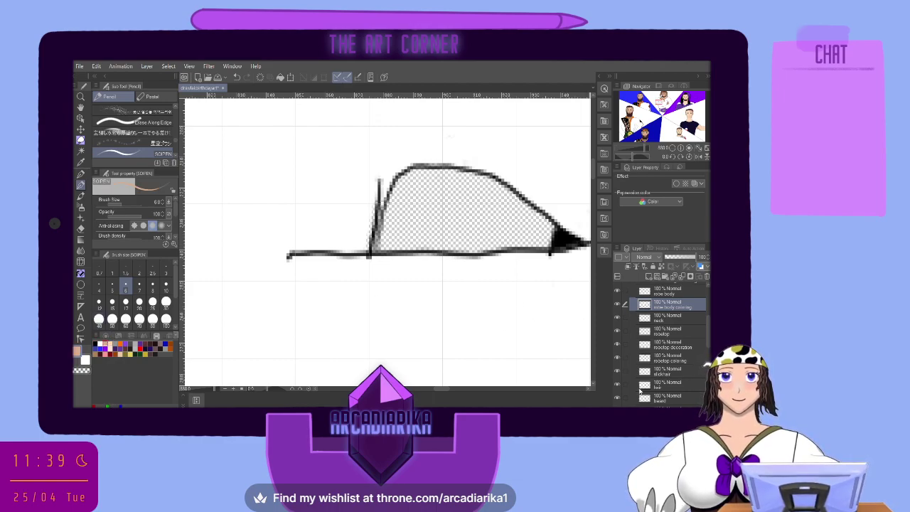
scroll(639, 390, down, 5)
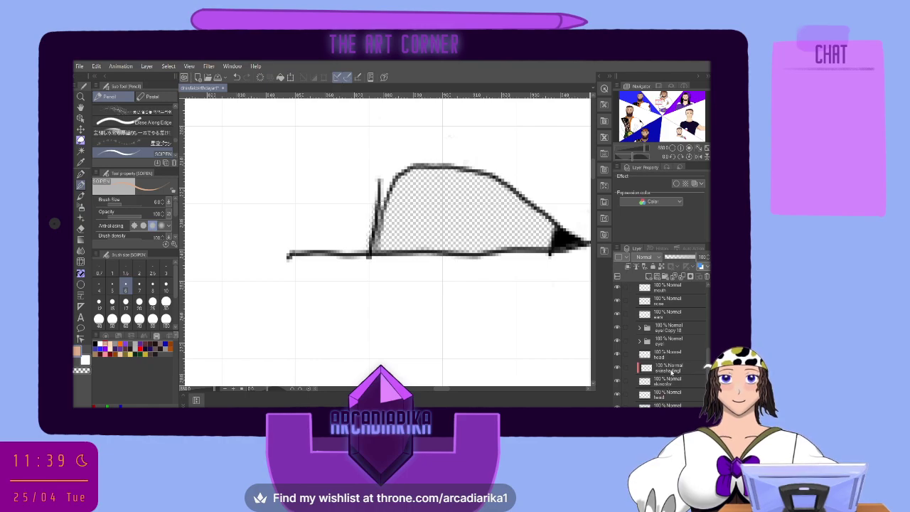
click(661, 382)
mouse_move(489, 241)
mouse_down()
mouse_move(496, 179)
mouse_move(502, 290)
mouse_move(513, 194)
mouse_move(484, 213)
mouse_up()
mouse_move(532, 332)
mouse_down()
mouse_move(513, 178)
mouse_move(498, 206)
mouse_move(510, 235)
mouse_move(522, 180)
mouse_move(526, 252)
mouse_move(548, 259)
mouse_move(542, 202)
mouse_move(523, 233)
mouse_move(543, 262)
mouse_move(540, 199)
mouse_move(489, 197)
mouse_move(518, 146)
mouse_move(489, 236)
mouse_up()
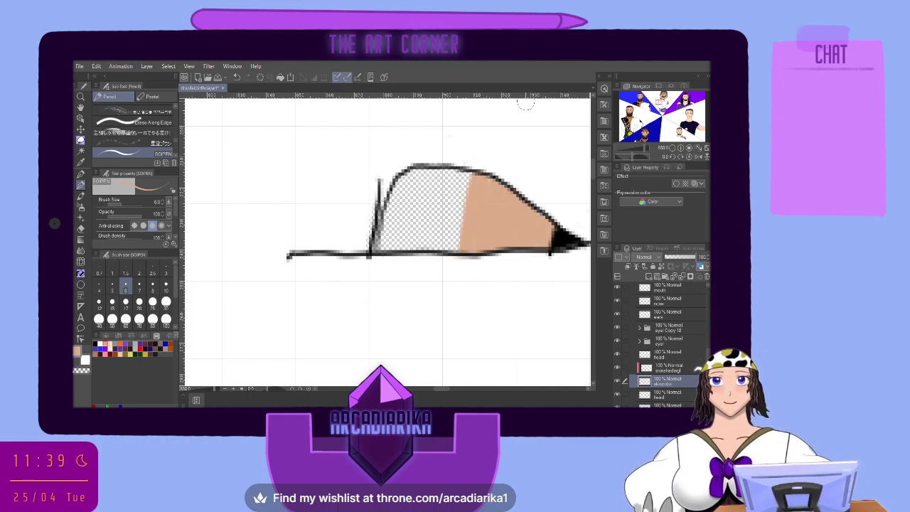
drag(463, 182, 444, 250)
mouse_move(415, 351)
mouse_down()
mouse_move(431, 171)
mouse_move(514, 176)
mouse_move(446, 285)
mouse_move(456, 272)
mouse_move(462, 126)
mouse_move(452, 265)
mouse_move(447, 211)
mouse_move(460, 123)
mouse_move(437, 260)
mouse_move(464, 183)
mouse_move(449, 190)
mouse_move(418, 271)
mouse_move(428, 196)
mouse_move(399, 262)
mouse_move(424, 148)
mouse_move(391, 248)
mouse_up()
drag(396, 174, 373, 252)
drag(377, 203, 387, 255)
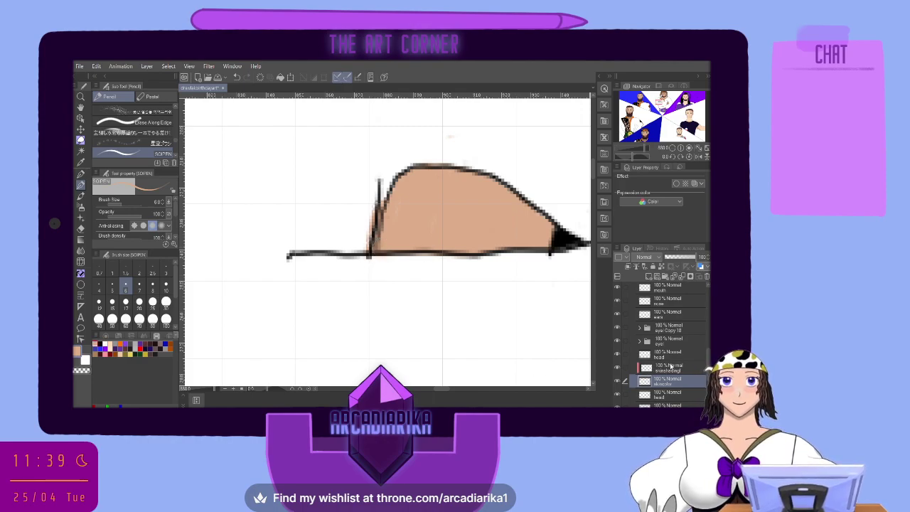
Cover the tan overspill outside the sleeve opening's outline with white on the robe body coloring layer
scroll(669, 366, up, 5)
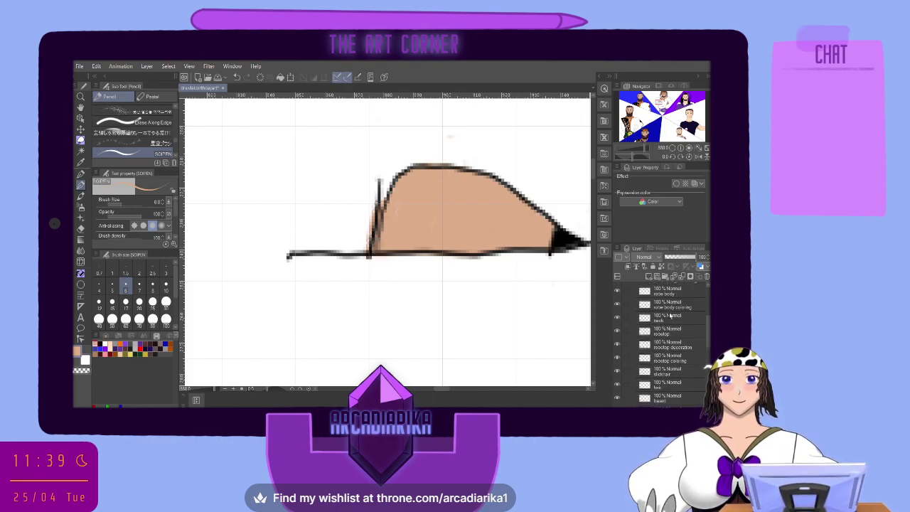
click(670, 308)
click(85, 360)
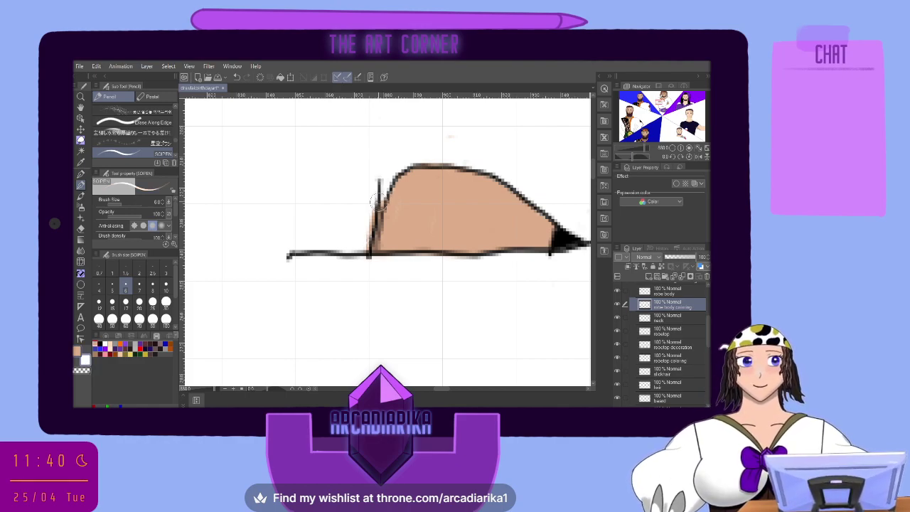
drag(379, 202, 371, 227)
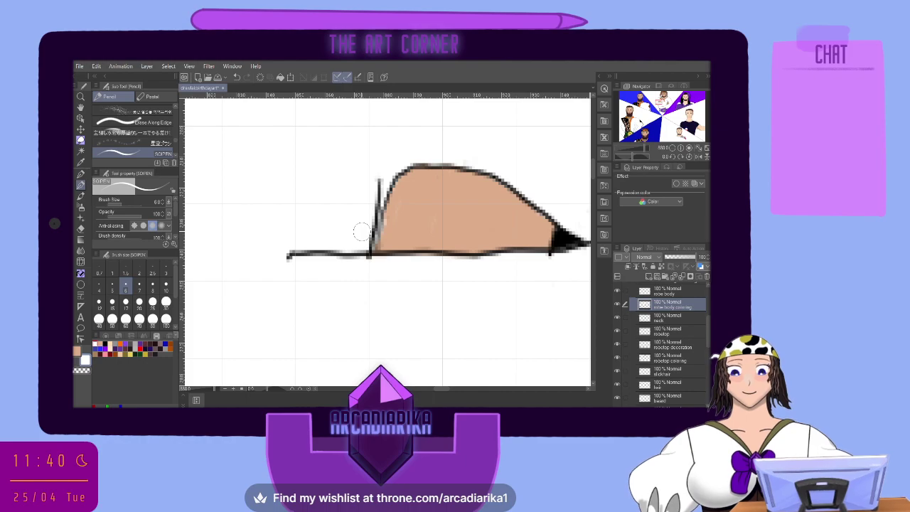
Turn on the visibility of the 2019 character's background layer
scroll(361, 232, down, 8)
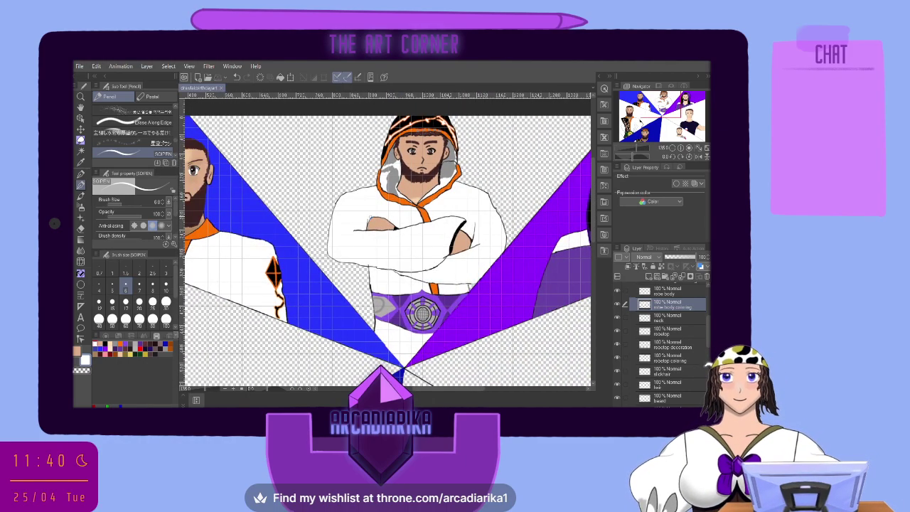
scroll(370, 222, down, 2)
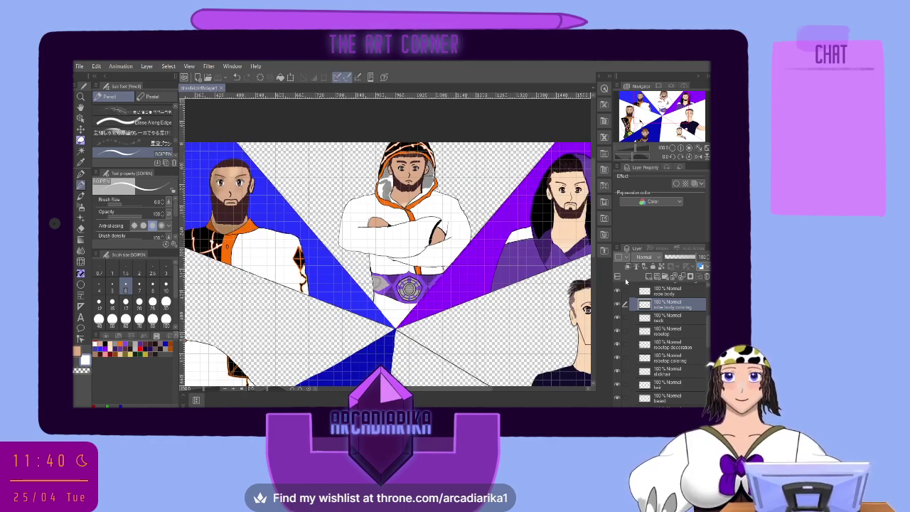
scroll(655, 341, down, 10)
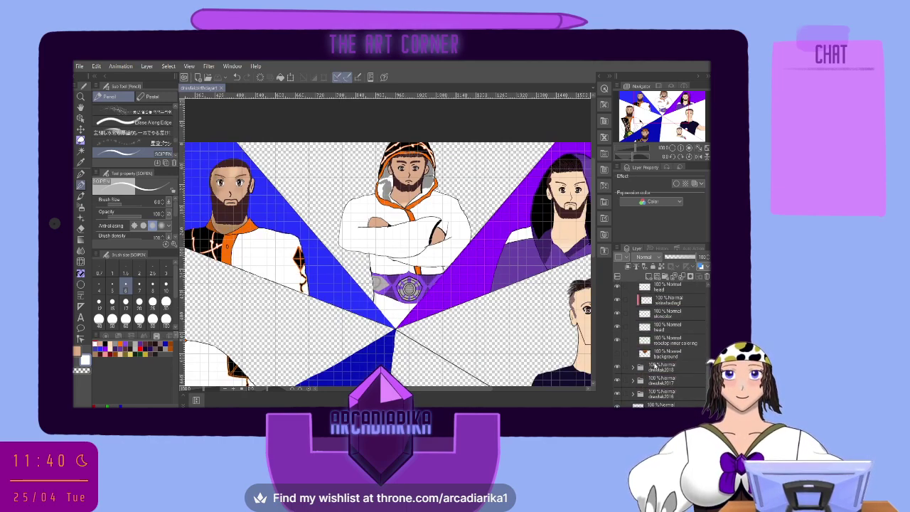
click(618, 353)
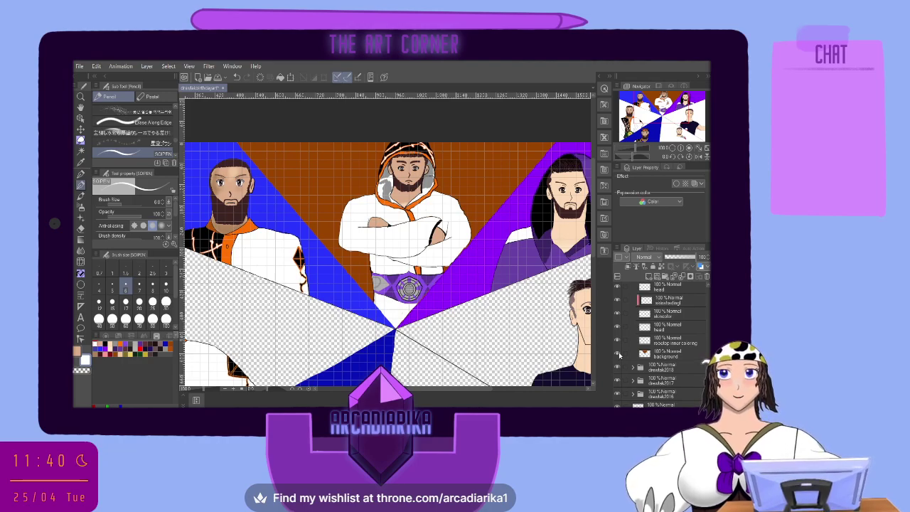
Collapse the 2019 layer folder, expand the 2021 folder and select its background layer
scroll(364, 304, down, 2)
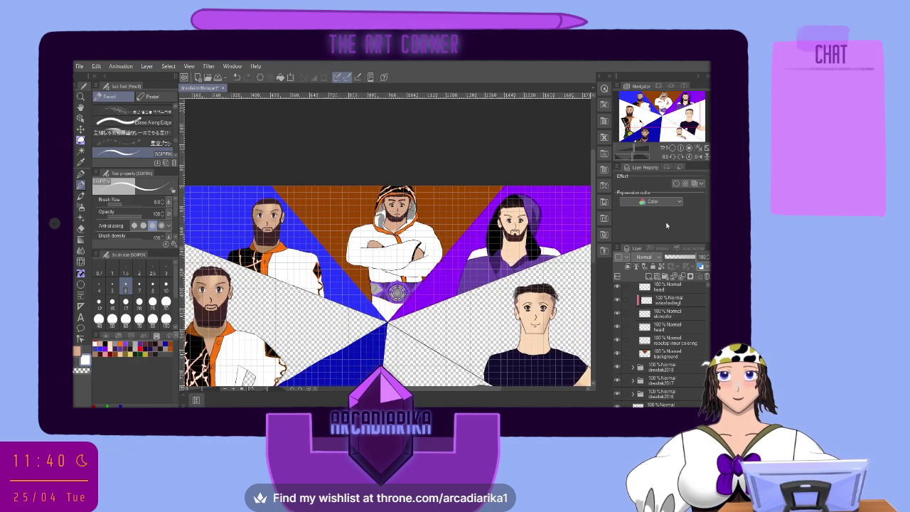
drag(592, 161, 591, 203)
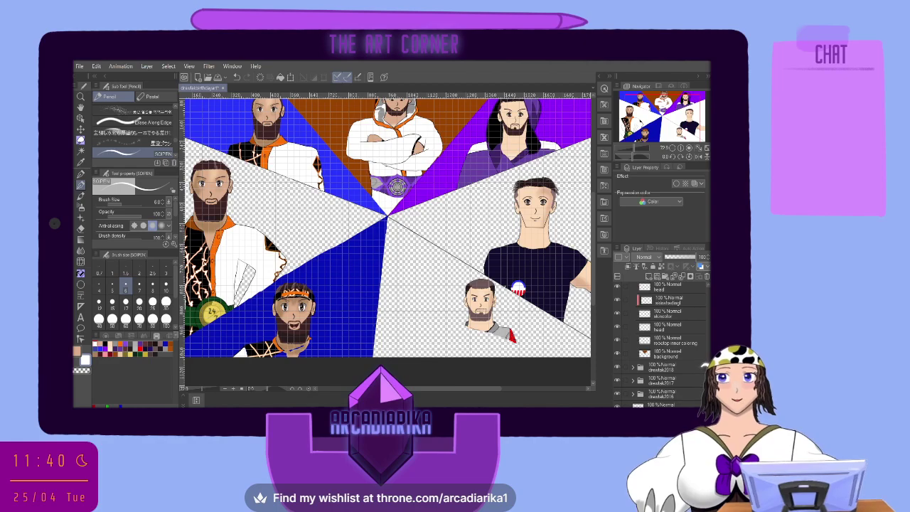
drag(421, 390, 408, 389)
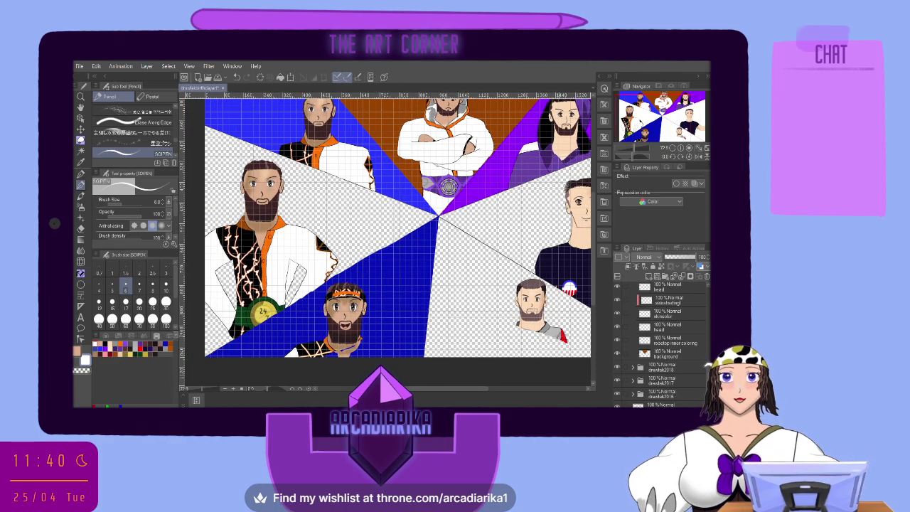
scroll(648, 367, up, 5)
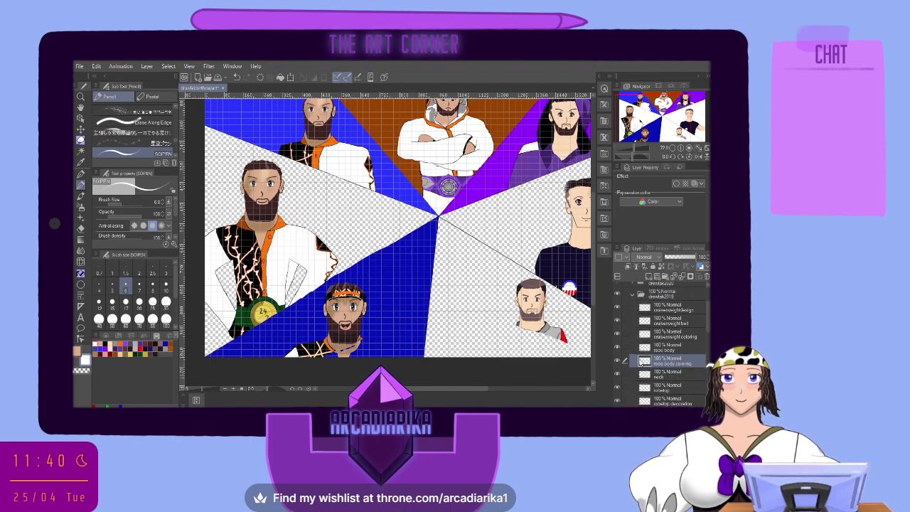
click(630, 346)
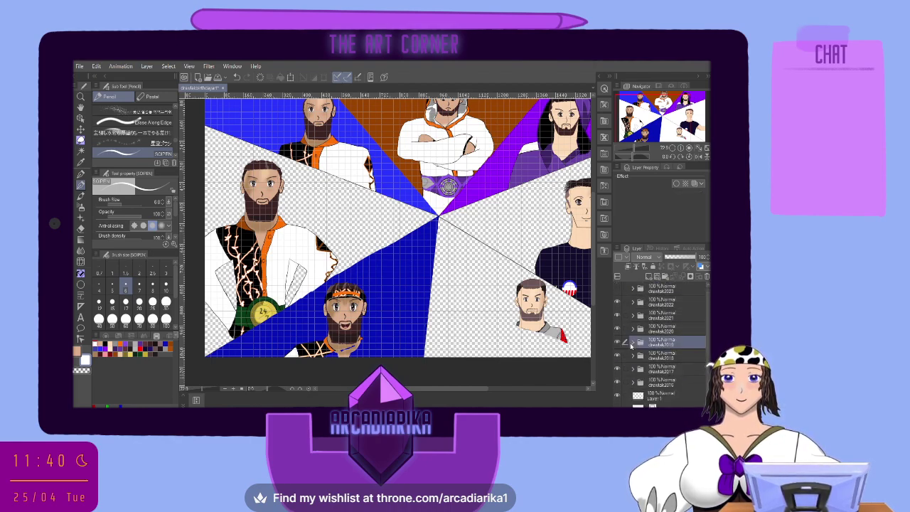
click(632, 315)
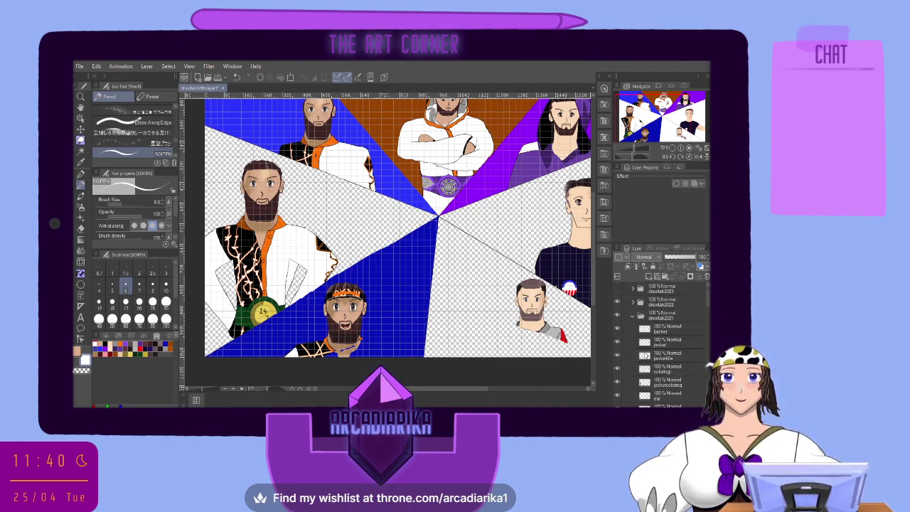
scroll(644, 361, down, 5)
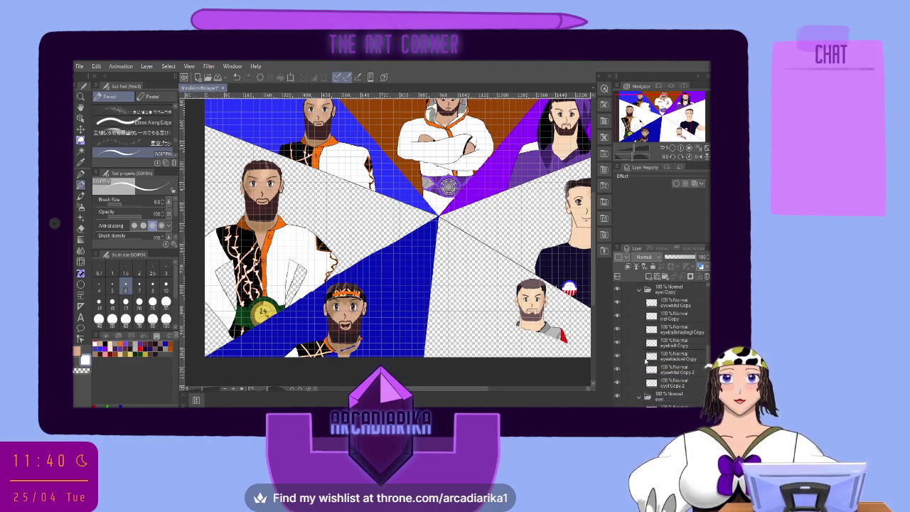
scroll(645, 360, down, 5)
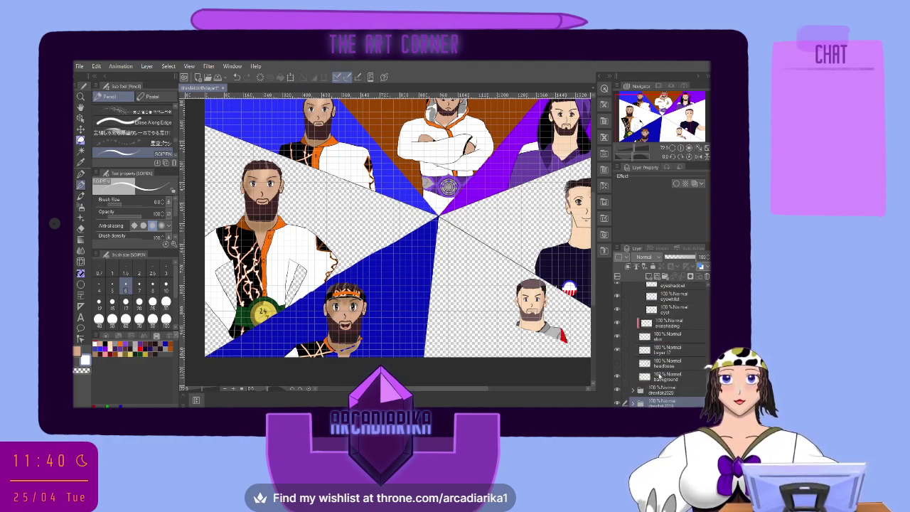
click(659, 376)
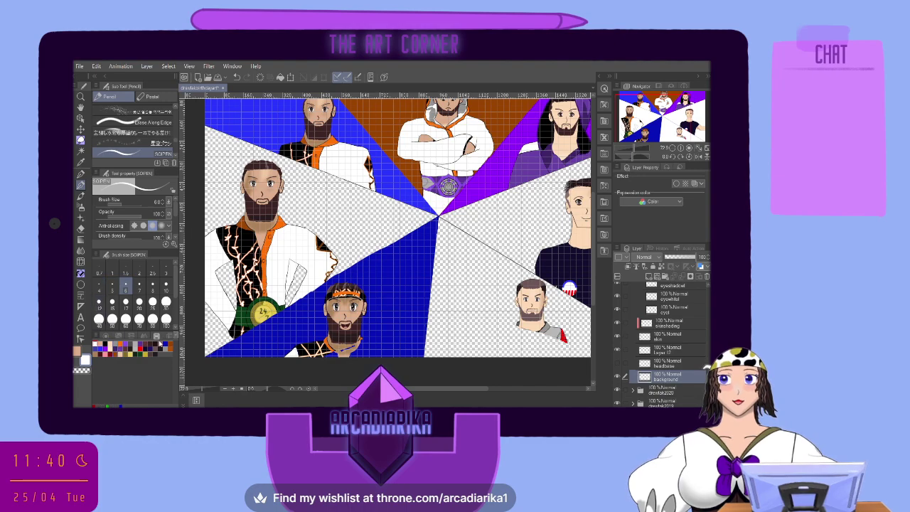
Paint the gap inside the 2021 character's bent arm and the lower corner beside the belt dark red with the G-pen at size 20
click(140, 348)
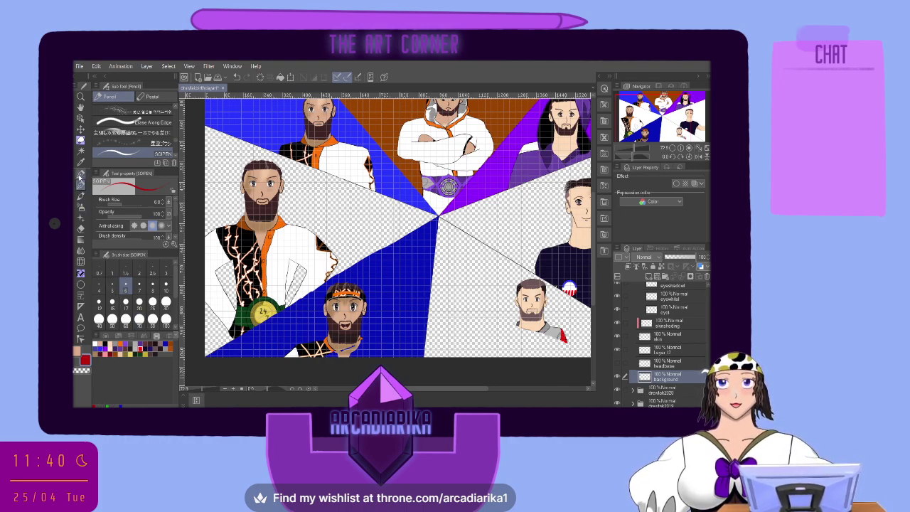
click(81, 173)
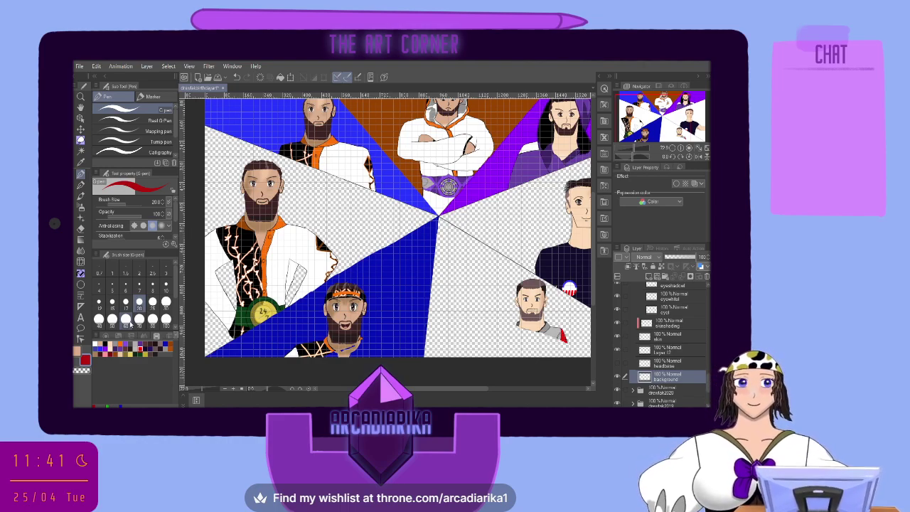
mouse_move(305, 264)
mouse_down()
mouse_move(289, 282)
mouse_move(289, 301)
mouse_up()
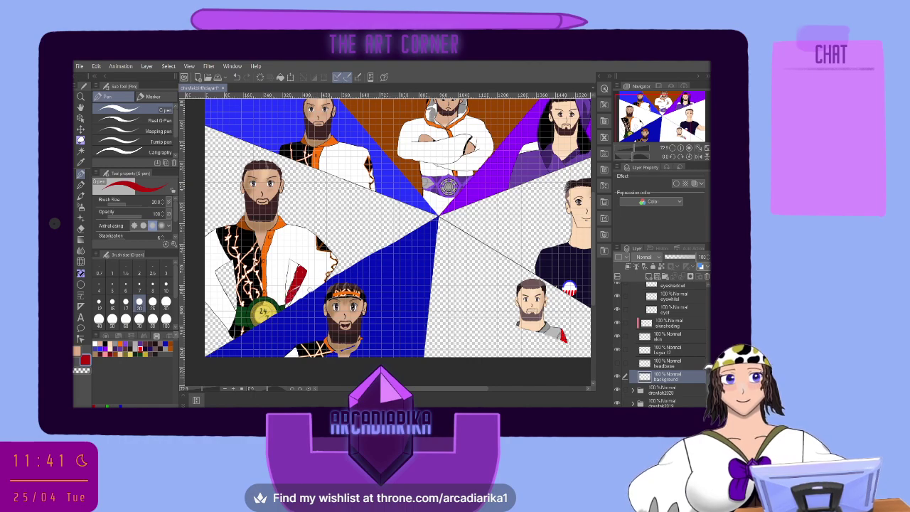
mouse_move(240, 330)
mouse_down()
mouse_move(204, 356)
mouse_move(230, 338)
mouse_up()
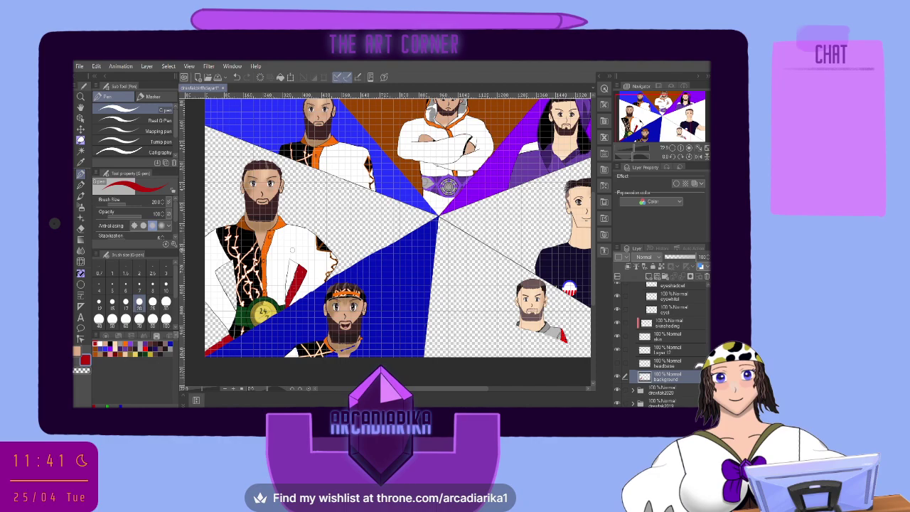
Fill most of the 2021 character's background segment with dark red, using the G-pen at sizes 30 and 100
click(165, 301)
mouse_move(283, 222)
mouse_down()
mouse_move(304, 211)
mouse_move(290, 222)
mouse_up()
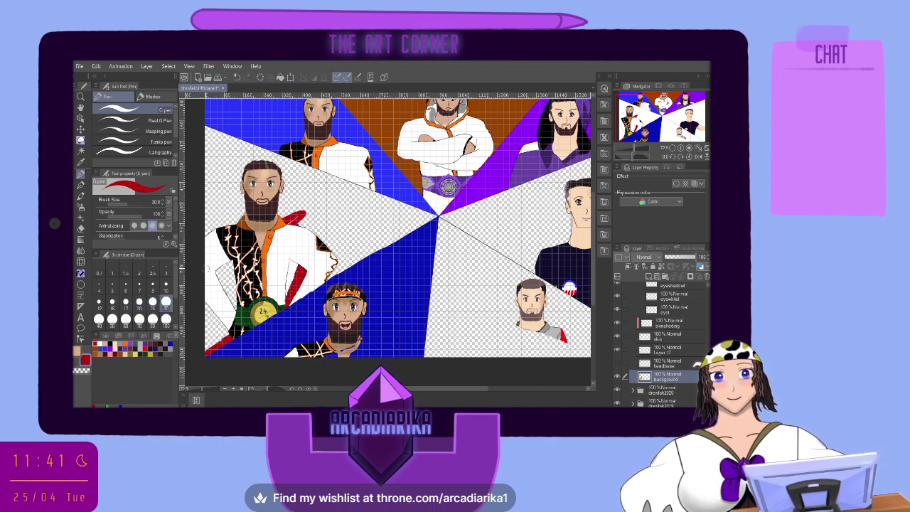
click(166, 319)
mouse_move(233, 266)
mouse_down()
mouse_move(220, 283)
mouse_move(236, 291)
mouse_move(237, 311)
mouse_move(208, 344)
mouse_up()
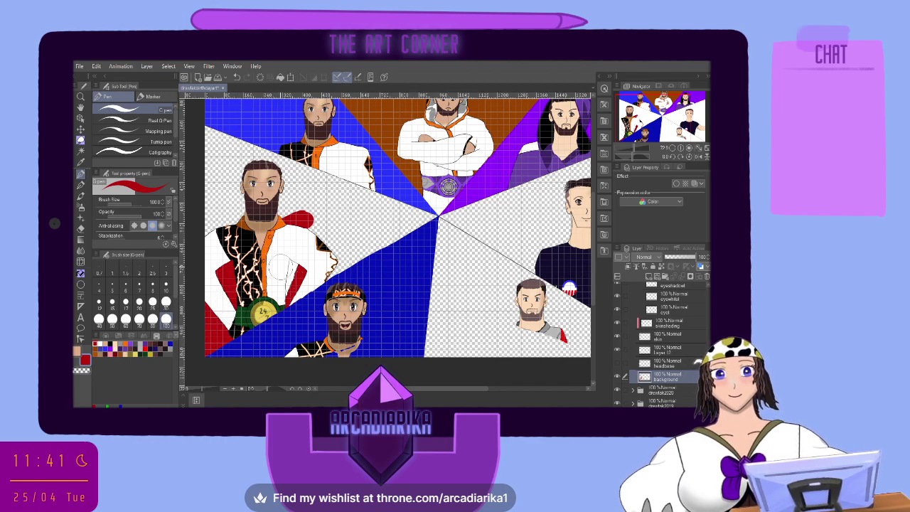
mouse_move(259, 234)
mouse_down()
mouse_move(235, 216)
mouse_move(249, 204)
mouse_move(213, 181)
mouse_move(206, 191)
mouse_move(217, 179)
mouse_move(366, 238)
mouse_move(322, 274)
mouse_move(401, 227)
mouse_move(384, 238)
mouse_move(217, 181)
mouse_move(217, 146)
mouse_move(291, 196)
mouse_move(288, 187)
mouse_move(338, 208)
mouse_up()
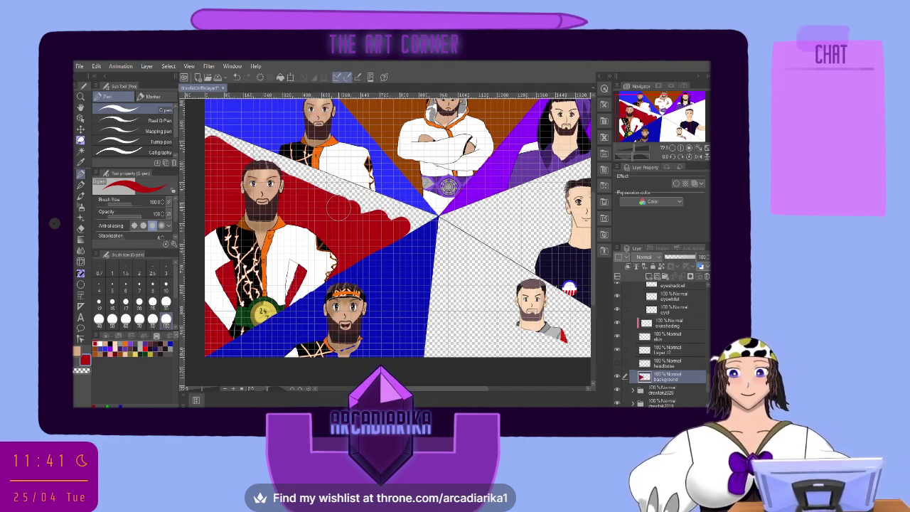
scroll(279, 153, up, 5)
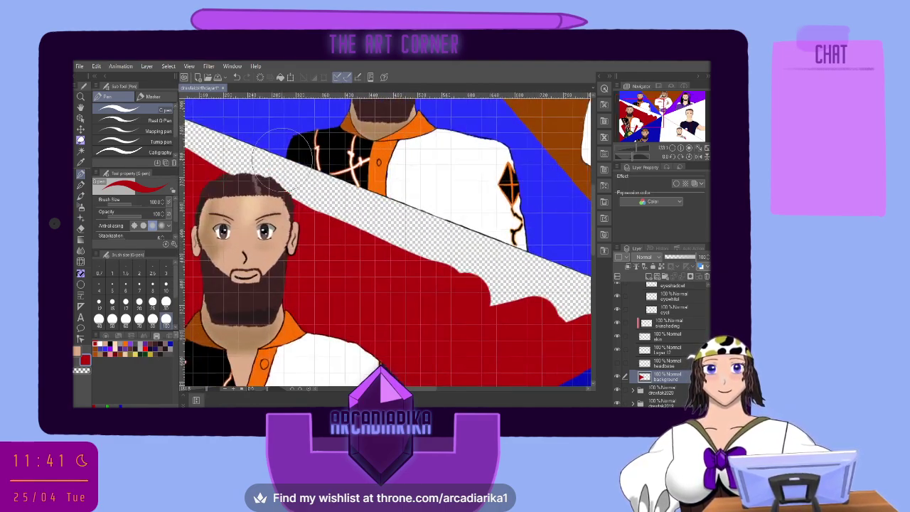
scroll(280, 159, down, 4)
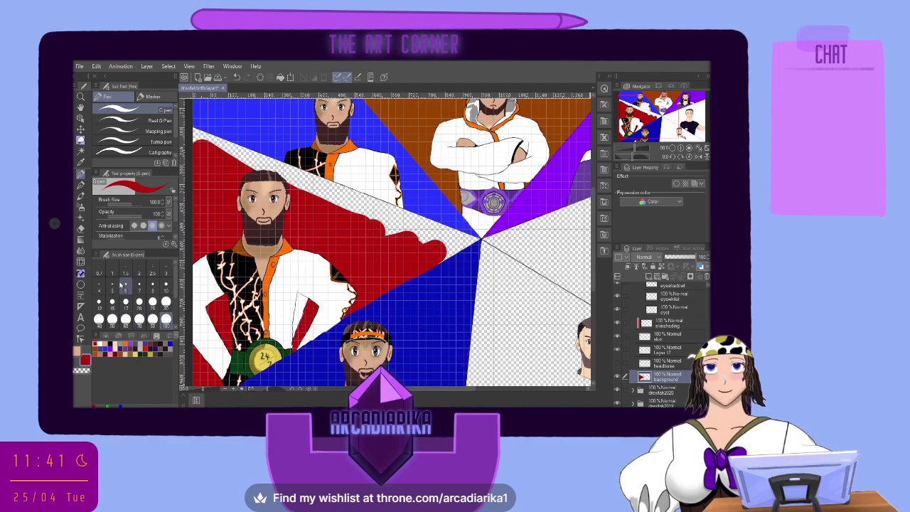
Fill the remaining strip along the 2021 segment's upper edge dark red with the G-pen at size 20, and set the Rough eraser to size 8
click(99, 287)
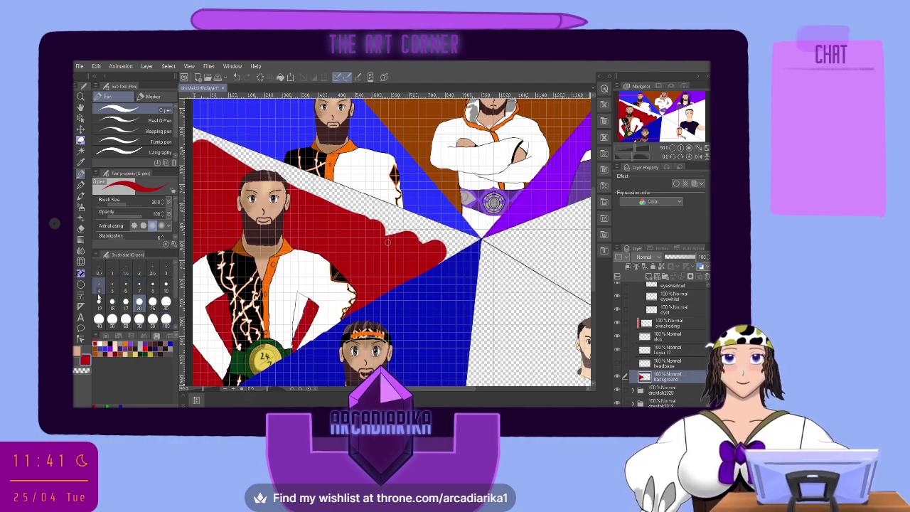
mouse_move(196, 137)
mouse_down()
mouse_move(206, 142)
mouse_move(203, 132)
mouse_move(323, 180)
mouse_up()
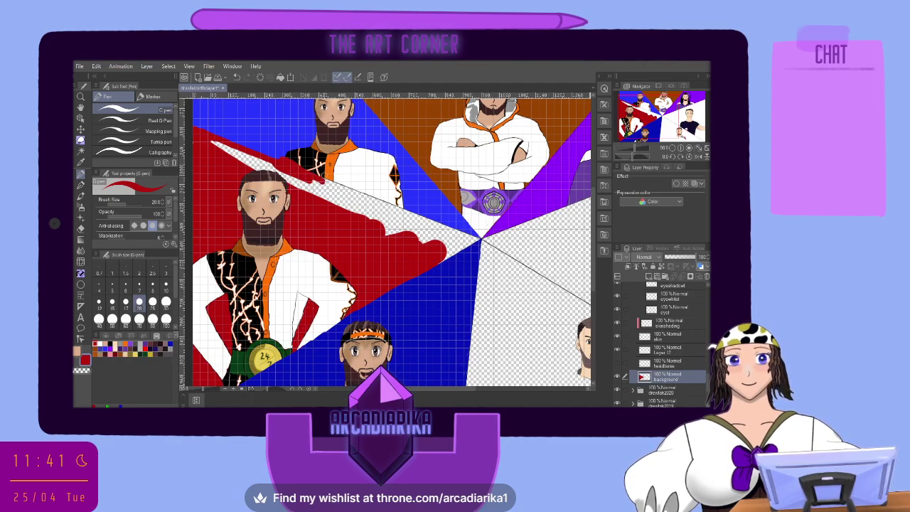
key(ctrl+z)
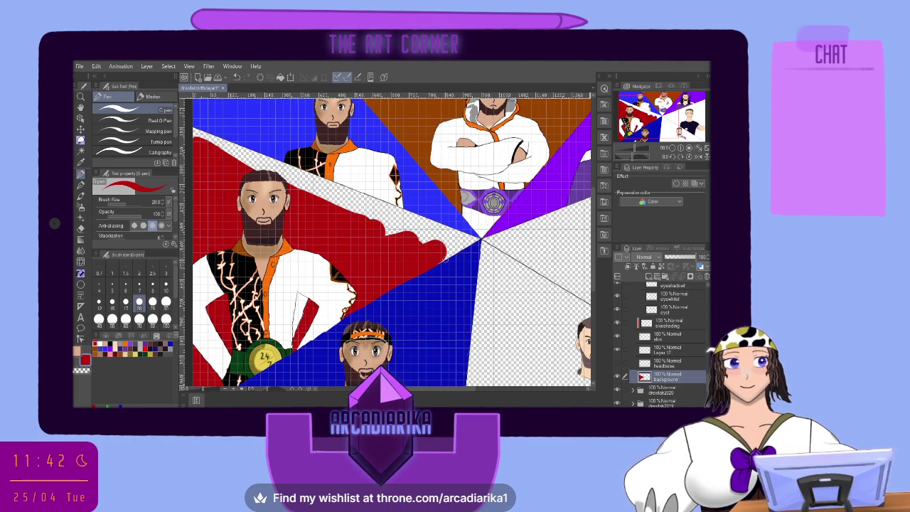
mouse_move(445, 260)
mouse_down()
mouse_move(476, 238)
mouse_move(443, 253)
mouse_up()
mouse_move(311, 192)
mouse_down()
mouse_move(360, 222)
mouse_move(343, 206)
mouse_move(411, 241)
mouse_move(382, 233)
mouse_move(437, 237)
mouse_move(426, 229)
mouse_move(466, 239)
mouse_up()
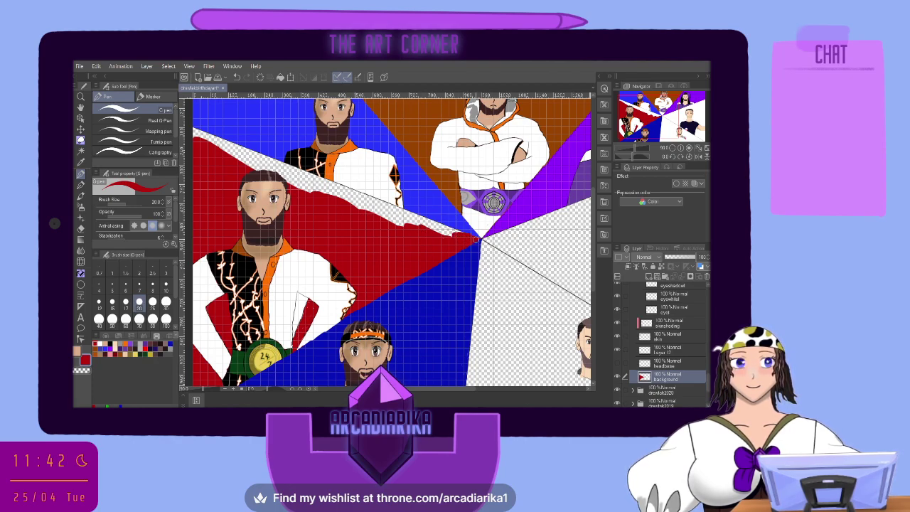
mouse_move(253, 168)
mouse_down()
mouse_move(463, 234)
mouse_move(378, 214)
mouse_up()
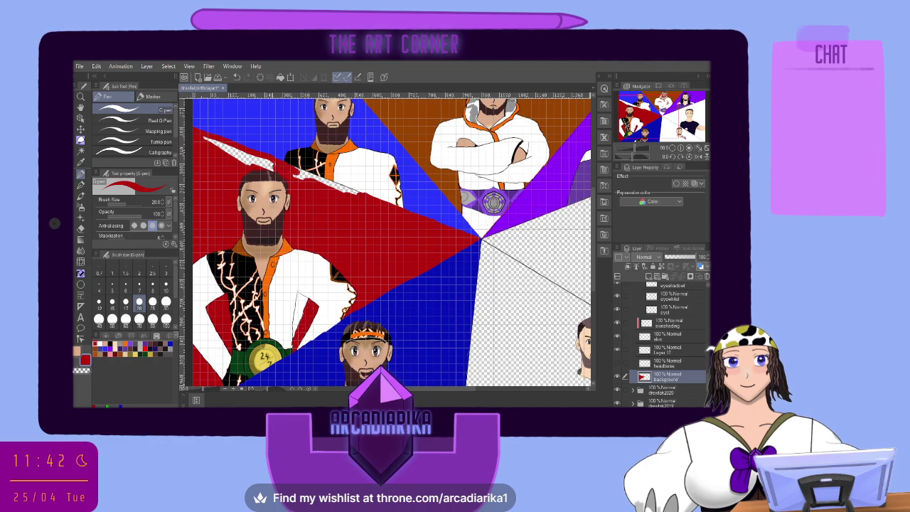
drag(264, 160, 203, 139)
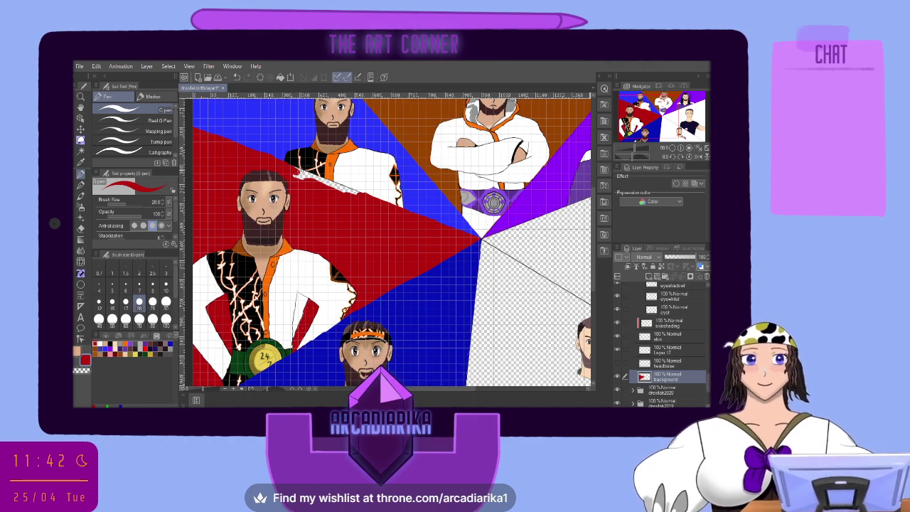
drag(302, 173, 361, 197)
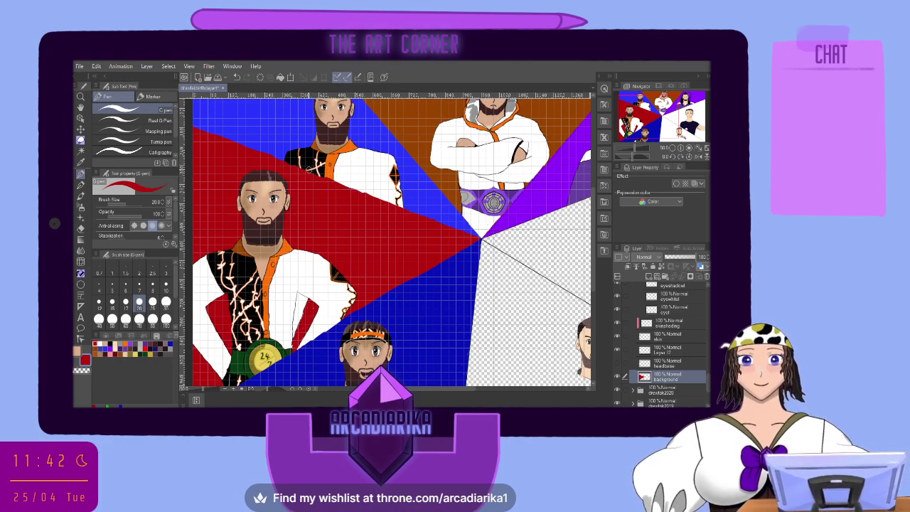
click(80, 228)
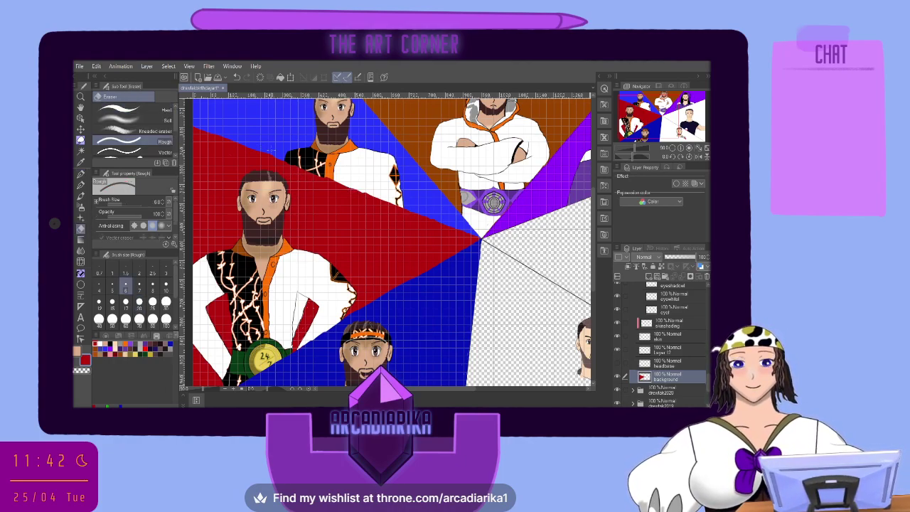
click(152, 285)
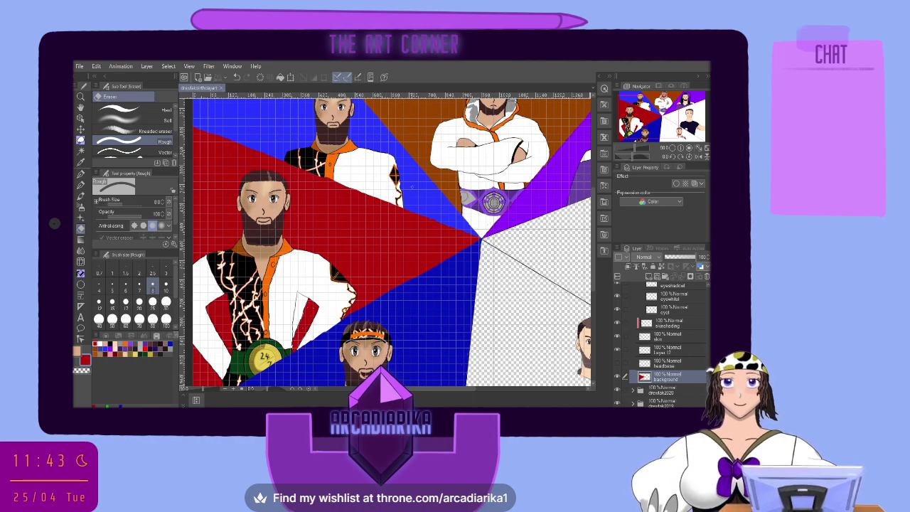
Collapse the 2021 layer folder, expand the 2022 folder and select its background layer
scroll(650, 400, up, 10)
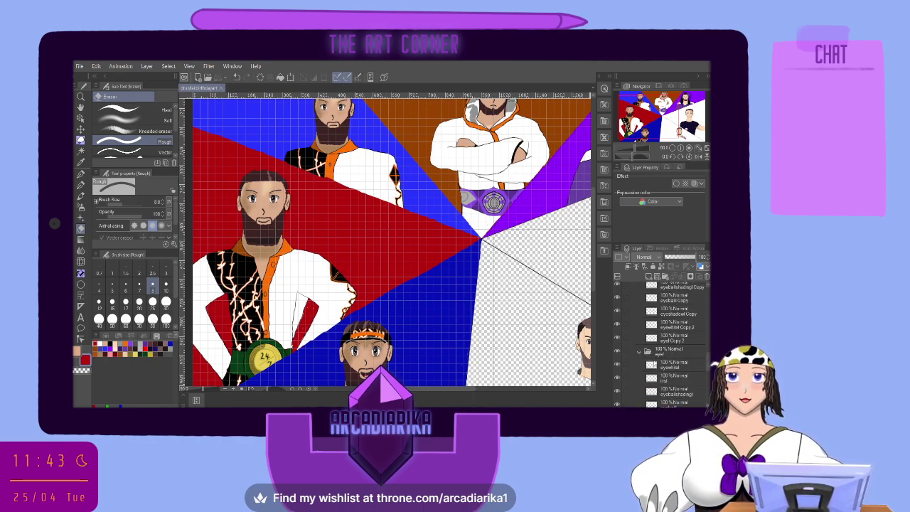
scroll(630, 332, up, 10)
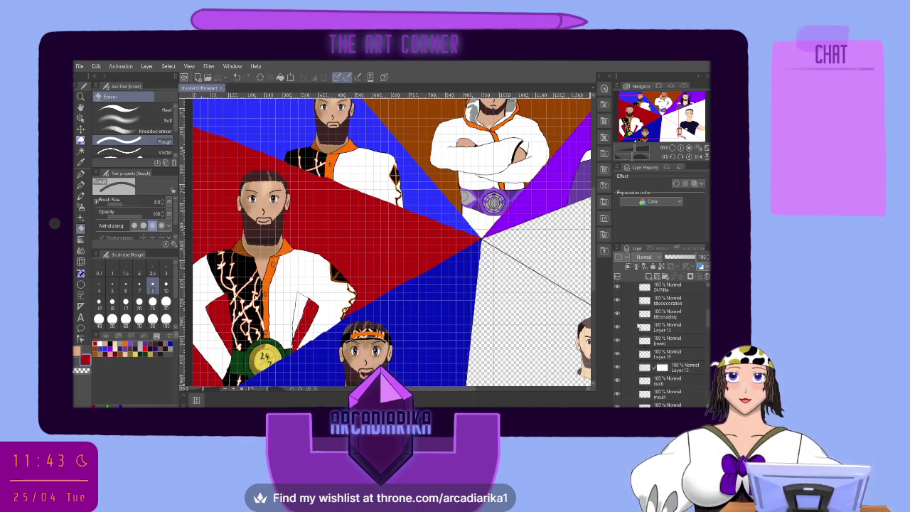
scroll(638, 324, up, 3)
click(633, 316)
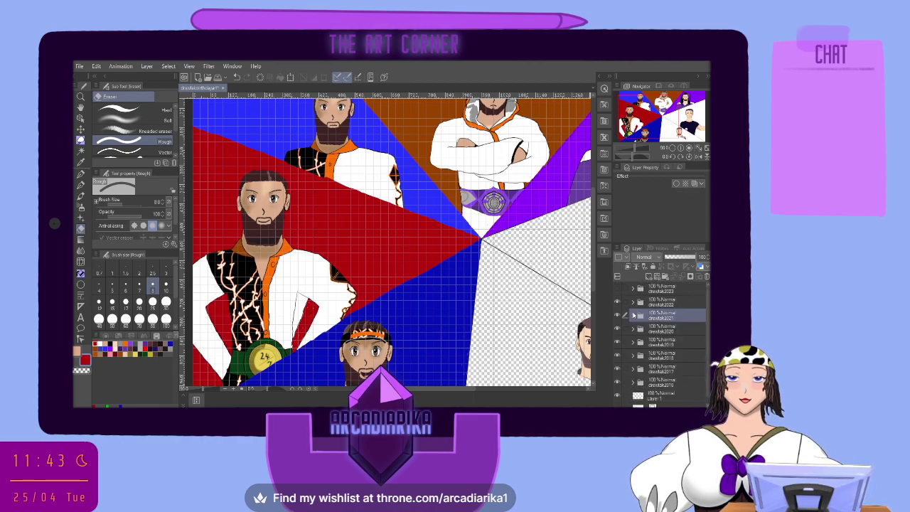
click(633, 304)
scroll(668, 341, down, 5)
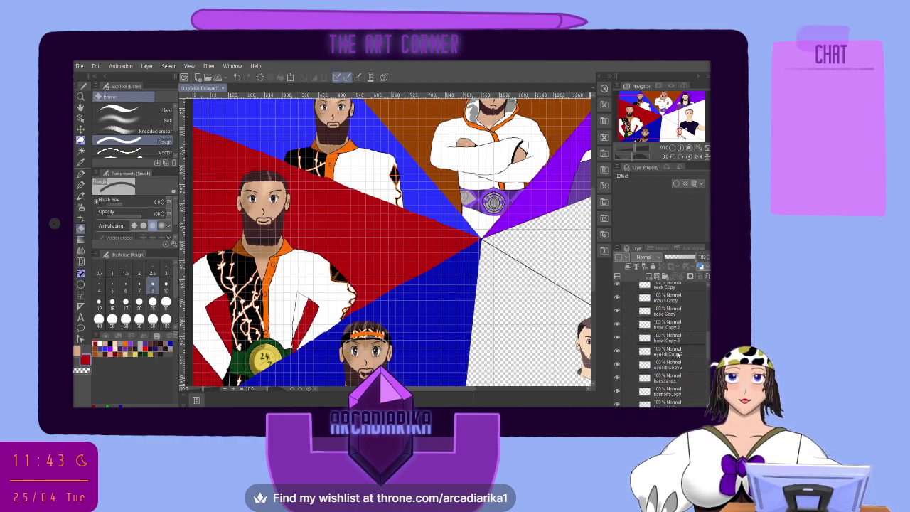
scroll(678, 348, down, 1)
scroll(675, 334, down, 1)
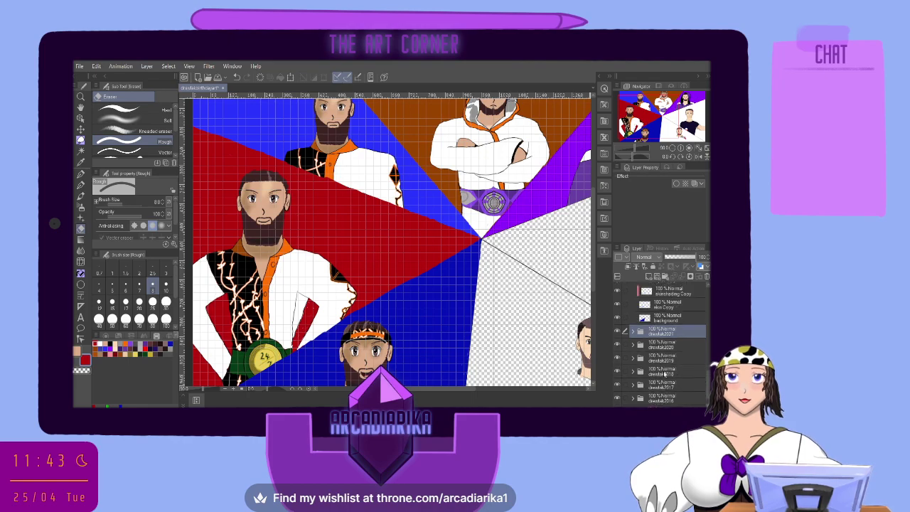
scroll(673, 321, up, 2)
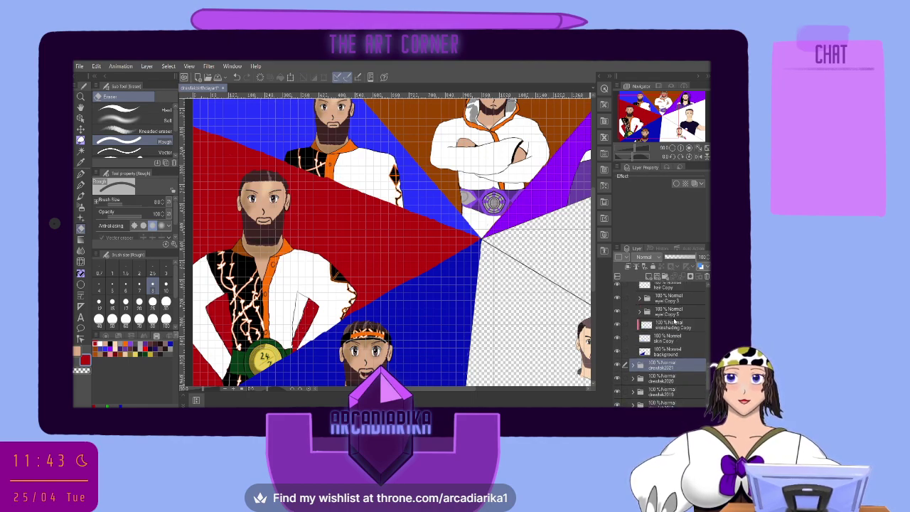
click(668, 357)
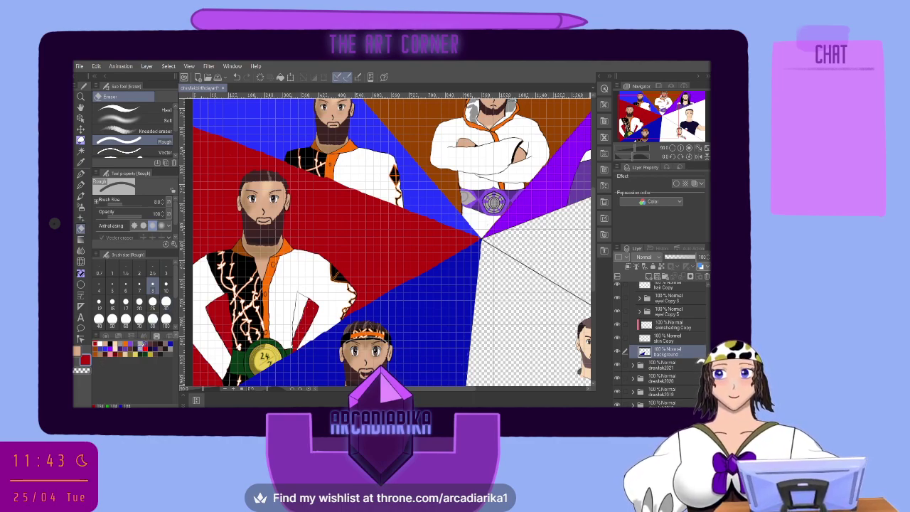
Paint a dark gold wedge from the centre point down between the 2022 character's face and the segment's far edge, with the G-pen at size 20
click(138, 350)
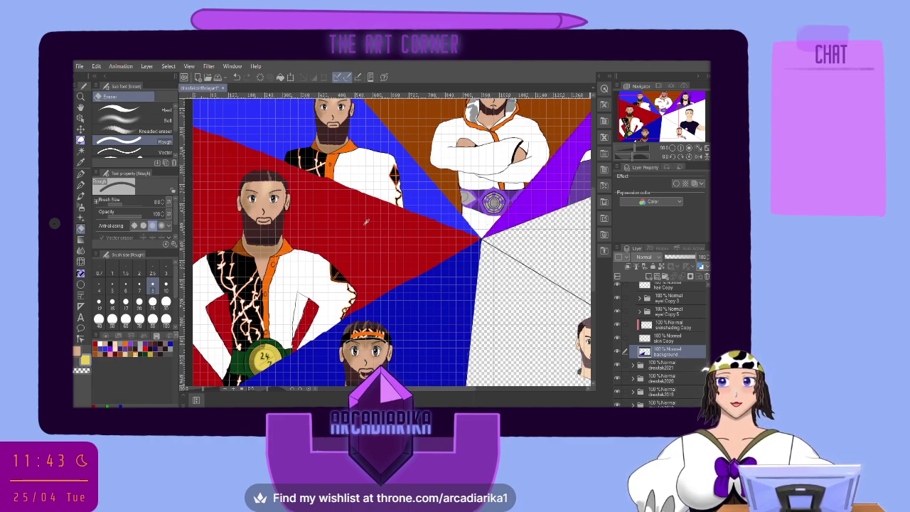
scroll(394, 364, down, 3)
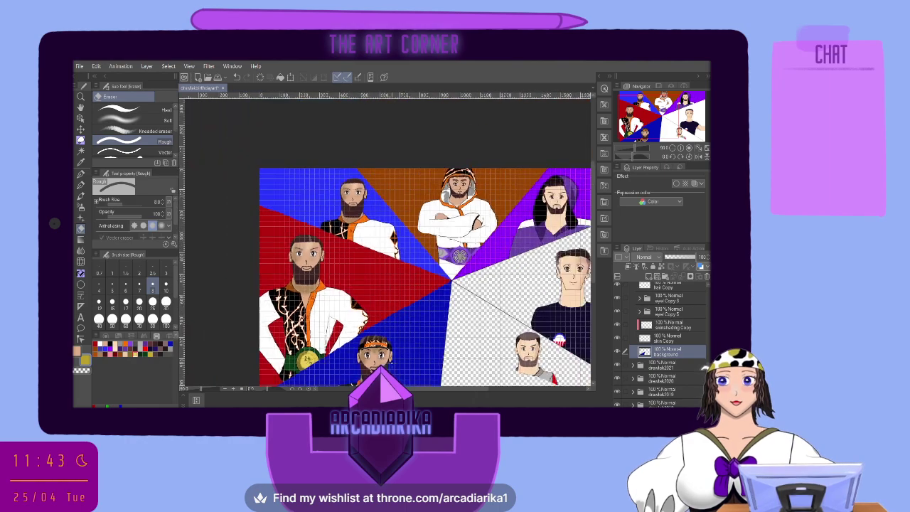
drag(594, 174, 594, 237)
scroll(411, 245, up, 3)
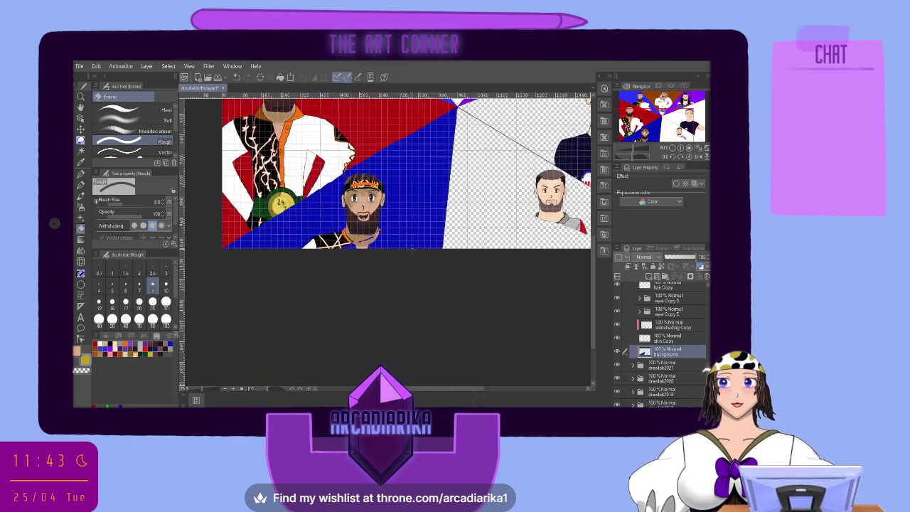
key(ctrl+minus)
key(ctrl+minus)
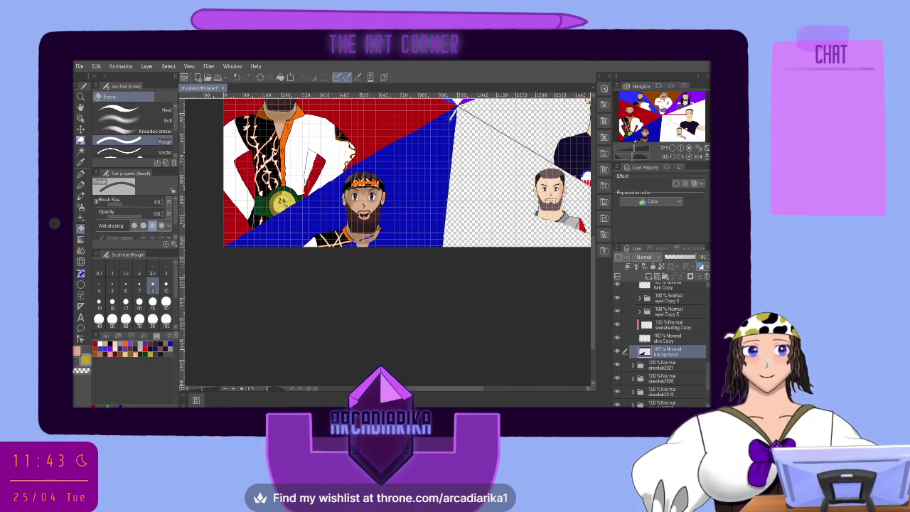
click(237, 76)
click(81, 185)
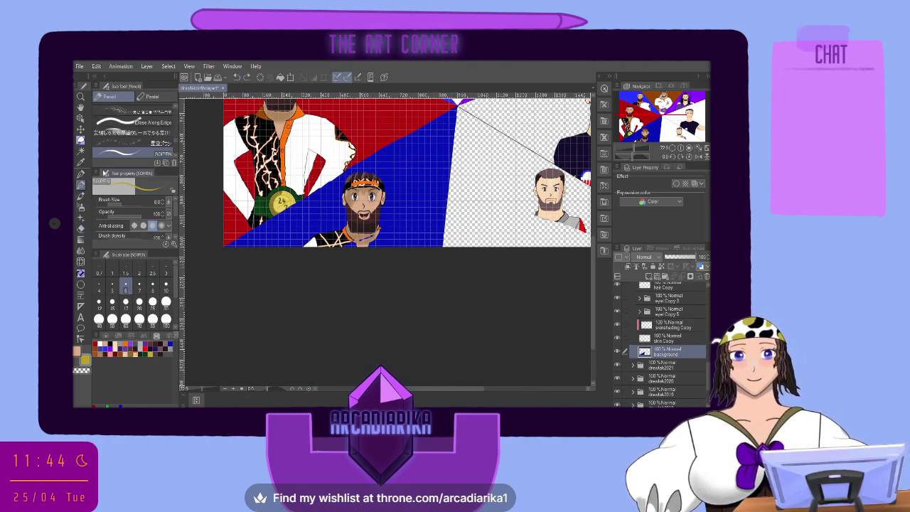
click(80, 173)
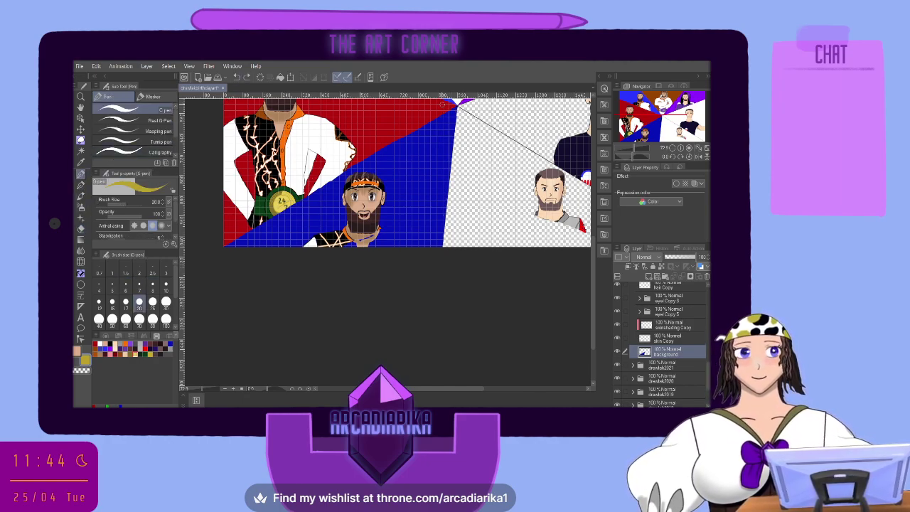
drag(455, 105, 373, 257)
mouse_move(414, 193)
mouse_down()
mouse_move(390, 235)
mouse_move(422, 175)
mouse_move(384, 248)
mouse_move(406, 221)
mouse_up()
mouse_move(390, 251)
mouse_down()
mouse_move(412, 206)
mouse_move(426, 212)
mouse_move(429, 248)
mouse_move(439, 217)
mouse_move(442, 245)
mouse_move(443, 216)
mouse_move(439, 249)
mouse_up()
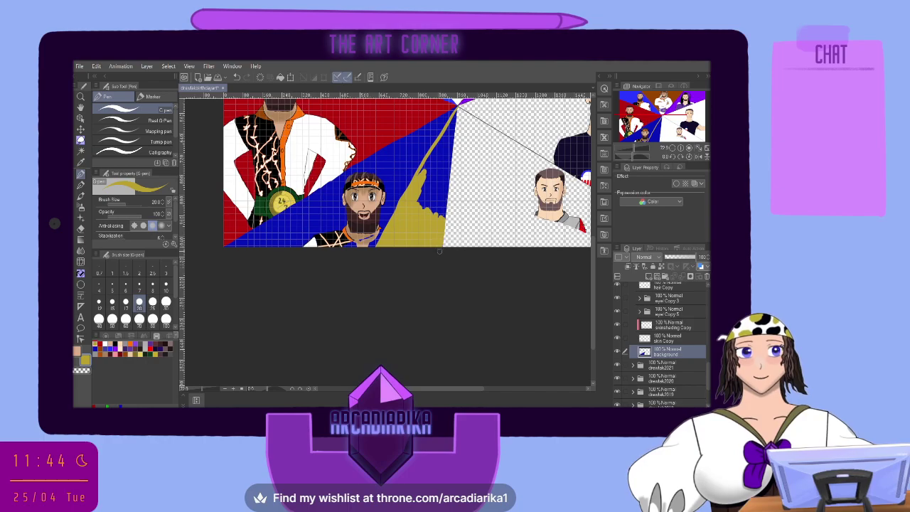
mouse_move(433, 153)
mouse_down()
mouse_move(453, 120)
mouse_move(444, 199)
mouse_move(439, 207)
mouse_move(434, 186)
mouse_move(425, 206)
mouse_move(422, 180)
mouse_move(441, 186)
mouse_up()
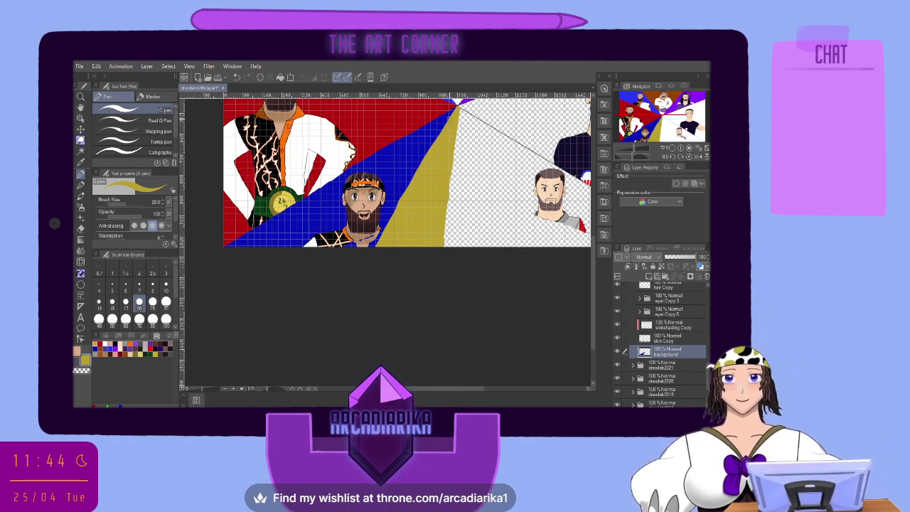
Try to erase the gold overspill along the 2022 segment's far edge with the Rough eraser at size 30, and undo the erasing
click(80, 228)
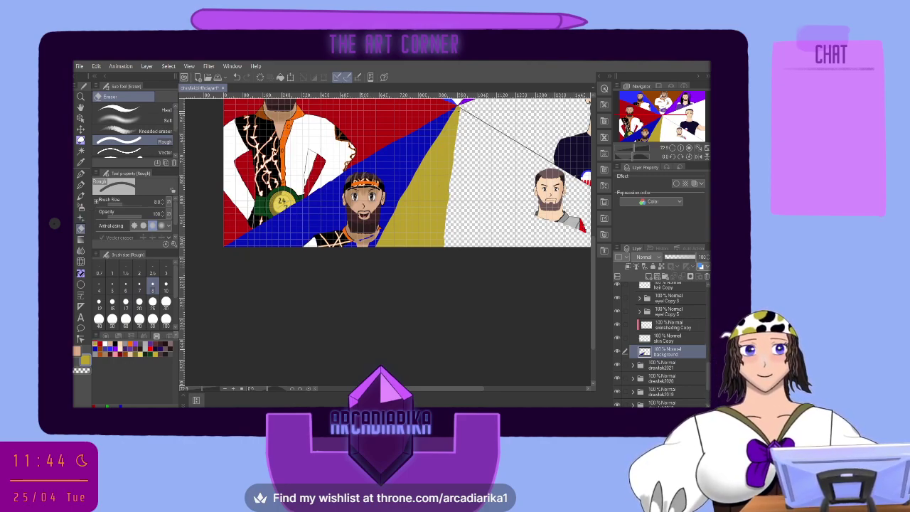
click(166, 301)
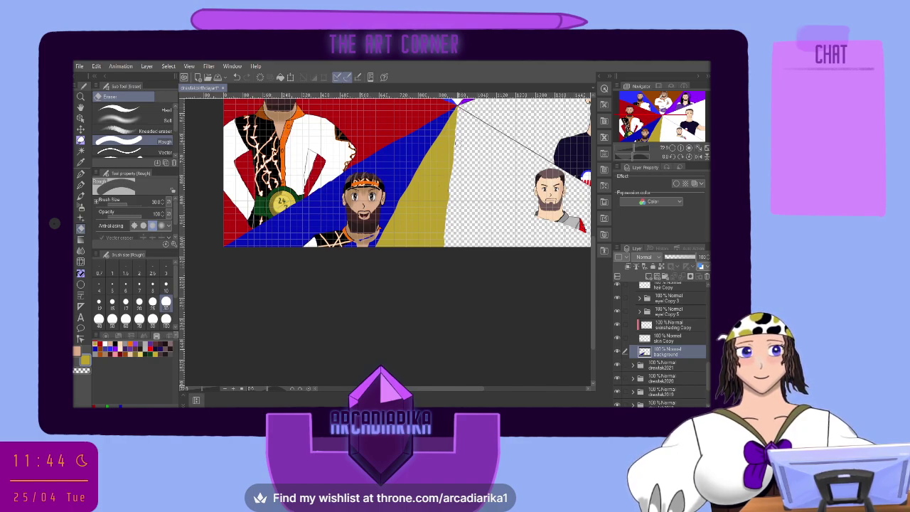
drag(458, 145, 450, 190)
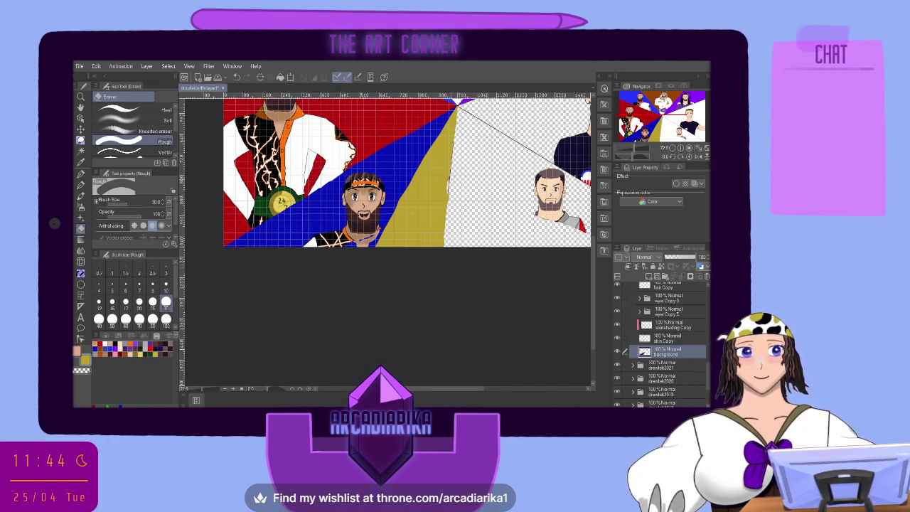
click(236, 77)
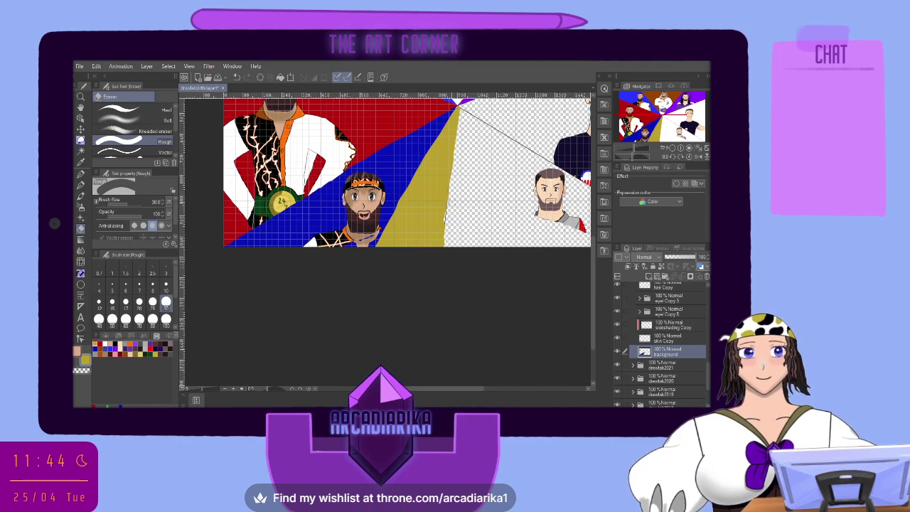
click(237, 77)
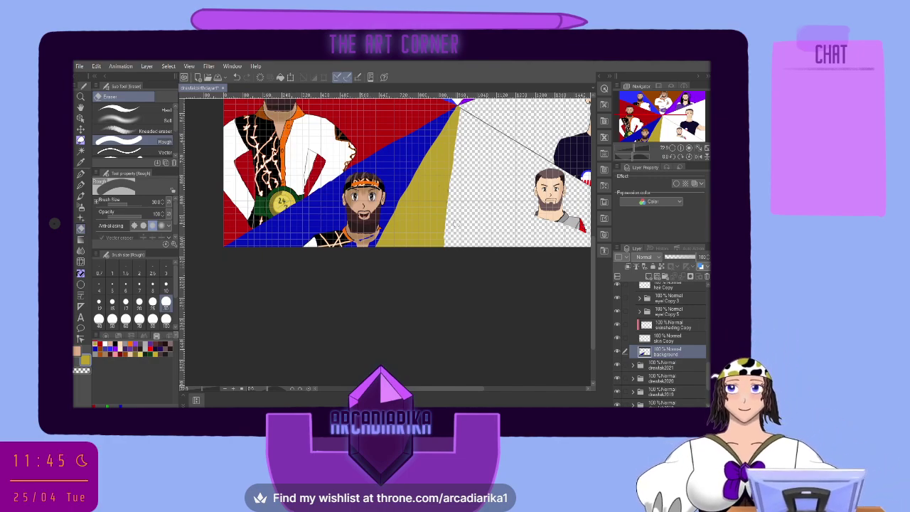
scroll(456, 223, down, 2)
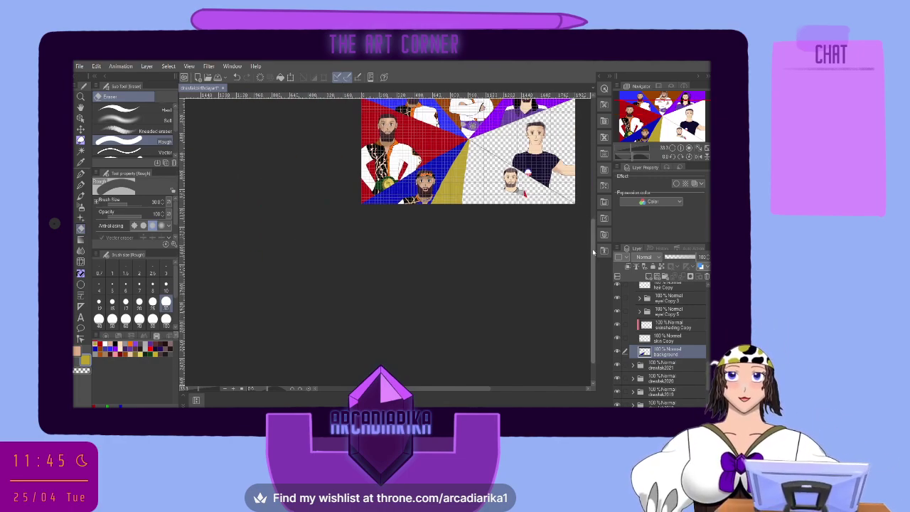
Set the drawing colour to dark purple and collapse the 2022 layer folder
drag(593, 251, 600, 216)
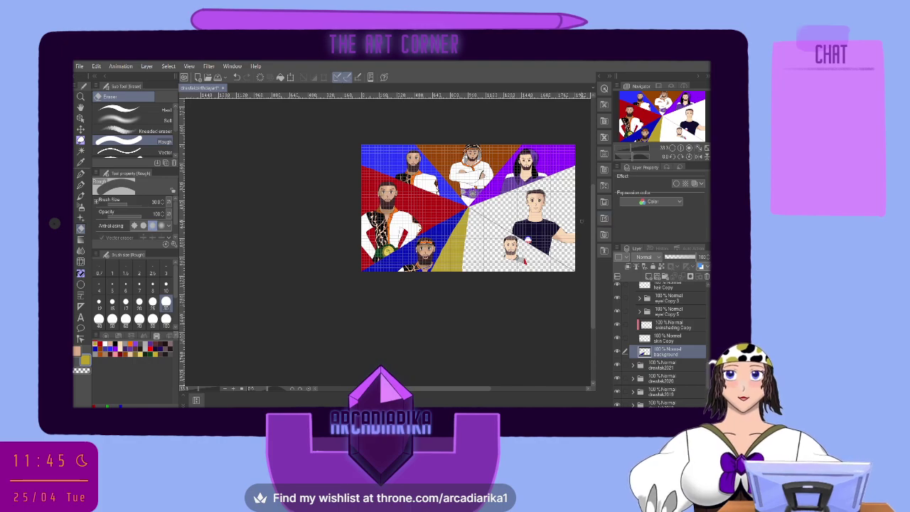
scroll(580, 221, up, 3)
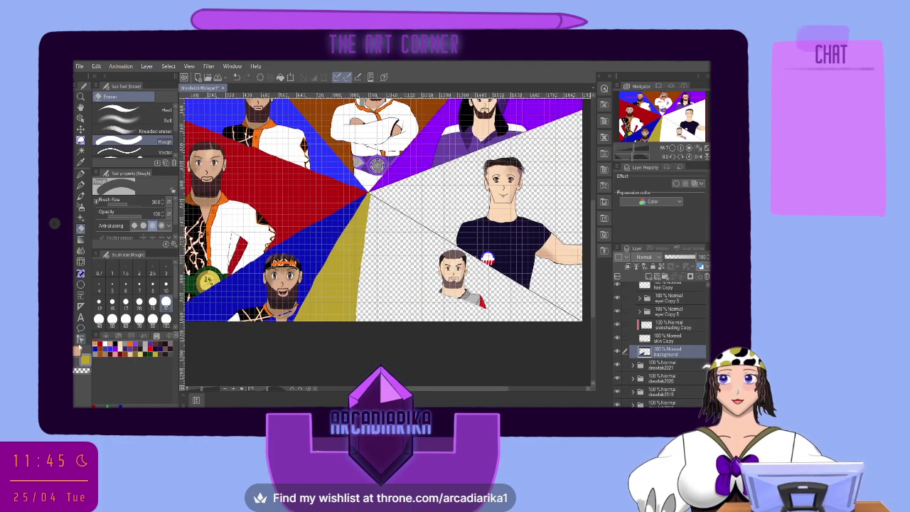
click(116, 346)
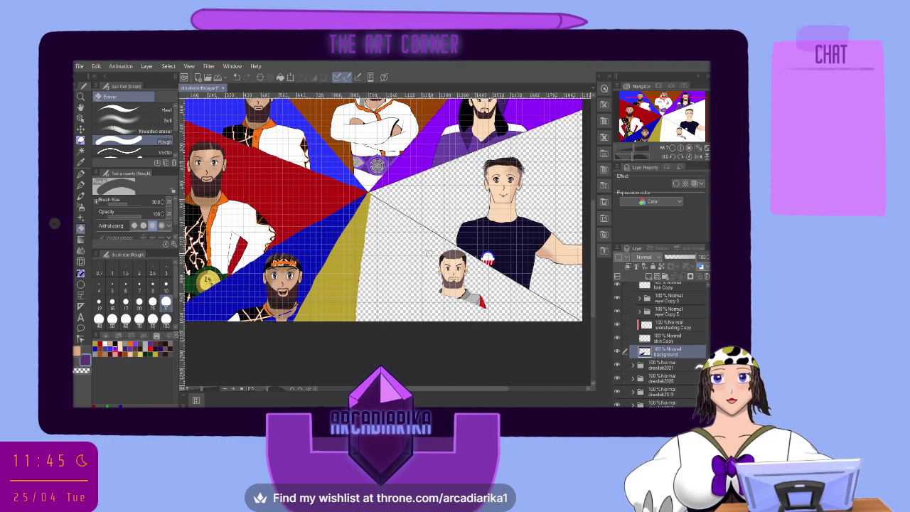
scroll(428, 253, up, 2)
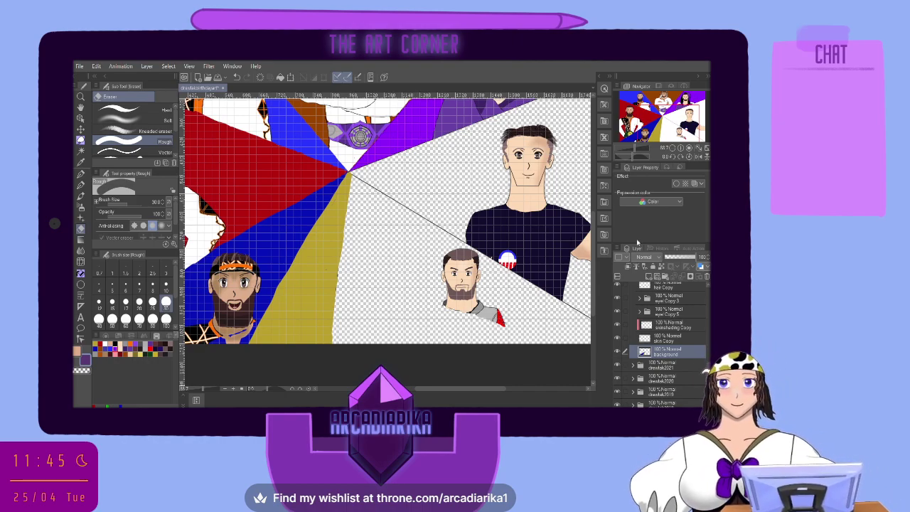
scroll(660, 361, up, 8)
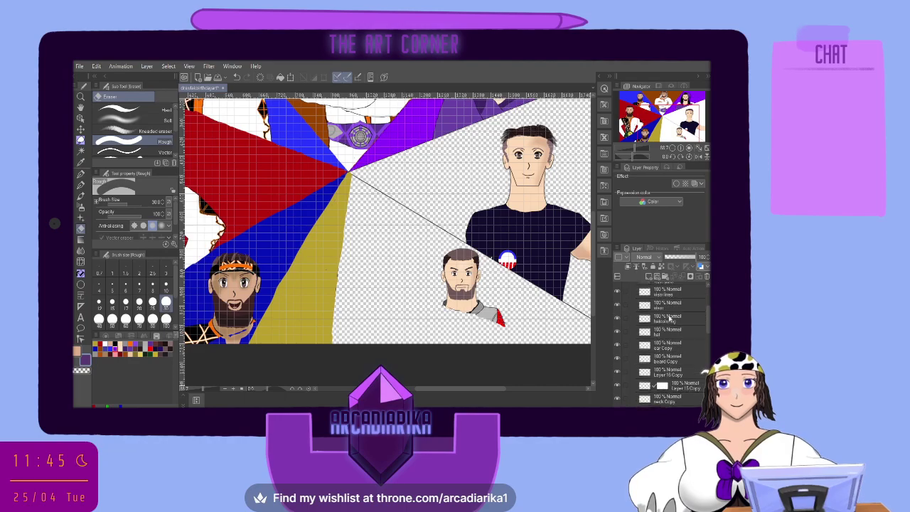
click(633, 304)
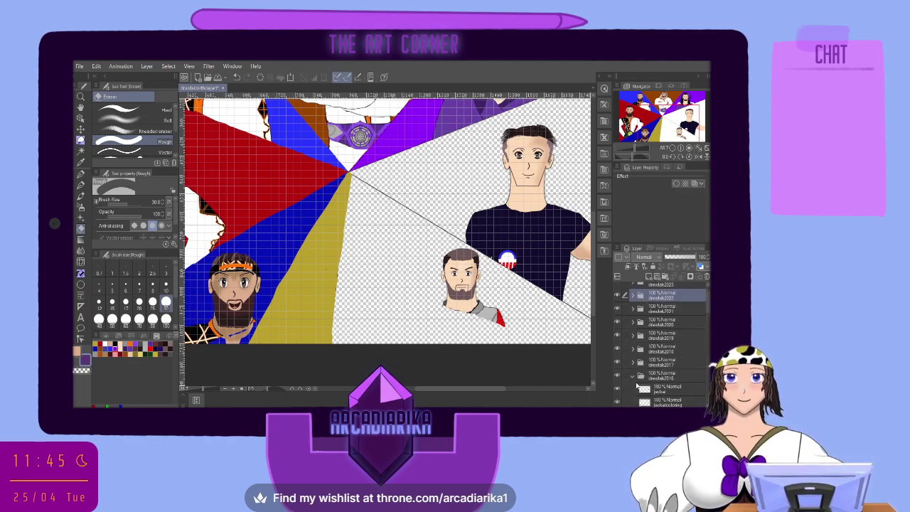
Expand the 2016 layer folder and add a new layer named background beneath its head base layer
click(632, 377)
scroll(643, 388, down, 4)
scroll(646, 392, down, 3)
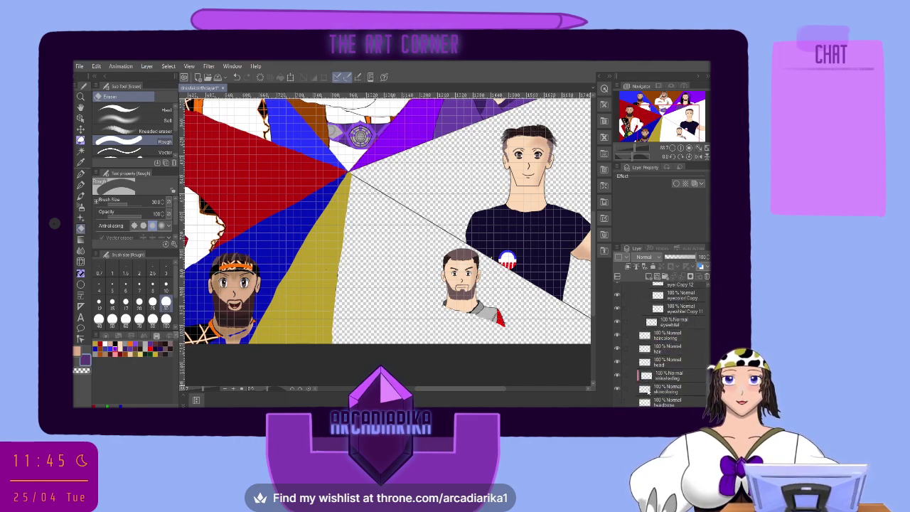
scroll(648, 392, down, 2)
click(669, 374)
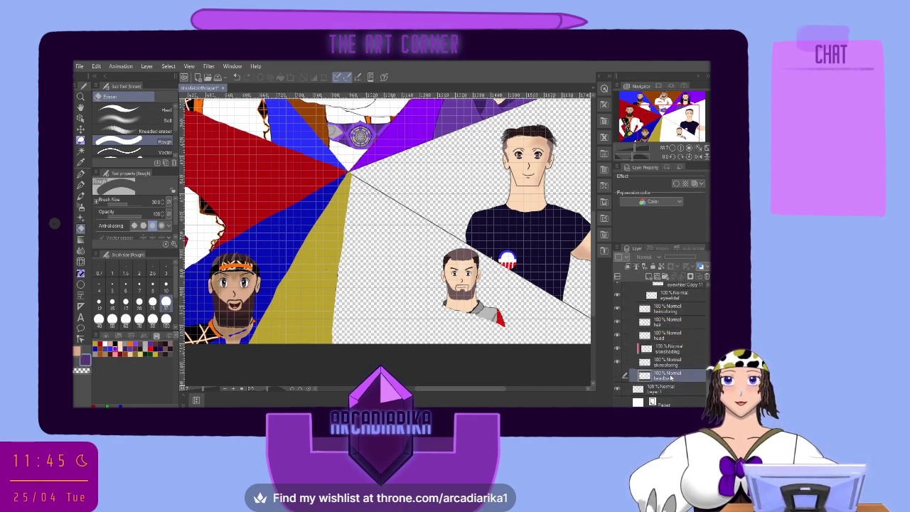
click(651, 276)
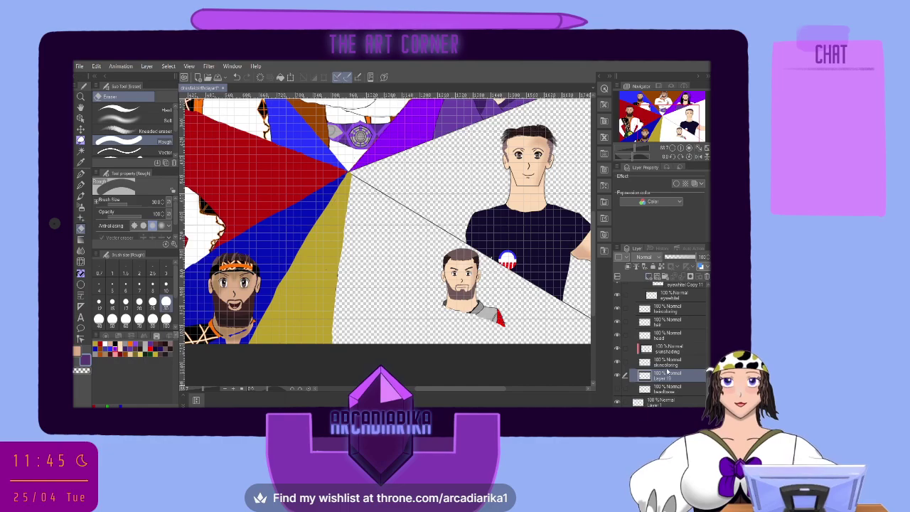
drag(668, 391, 668, 393)
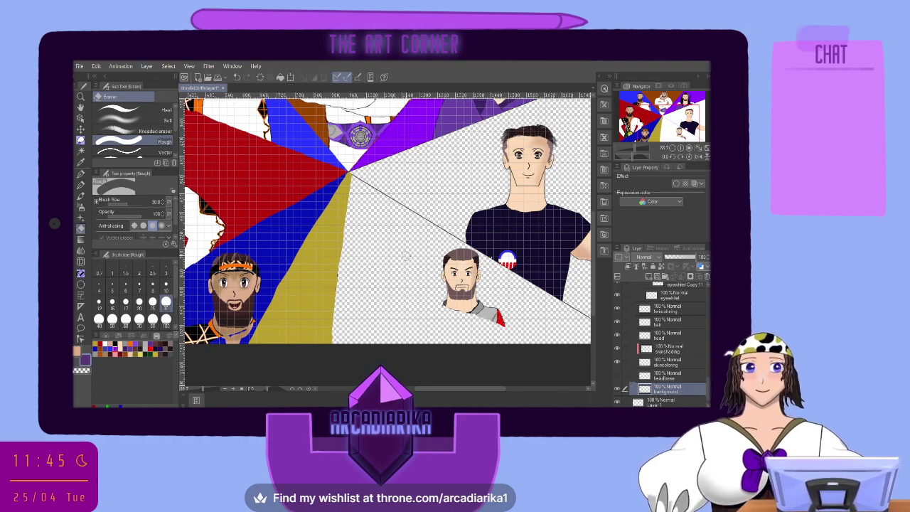
Paint the bulk of the 2016 segment dark purple around the bearded character with the G-pen, enlarging the brush to size 60
click(80, 184)
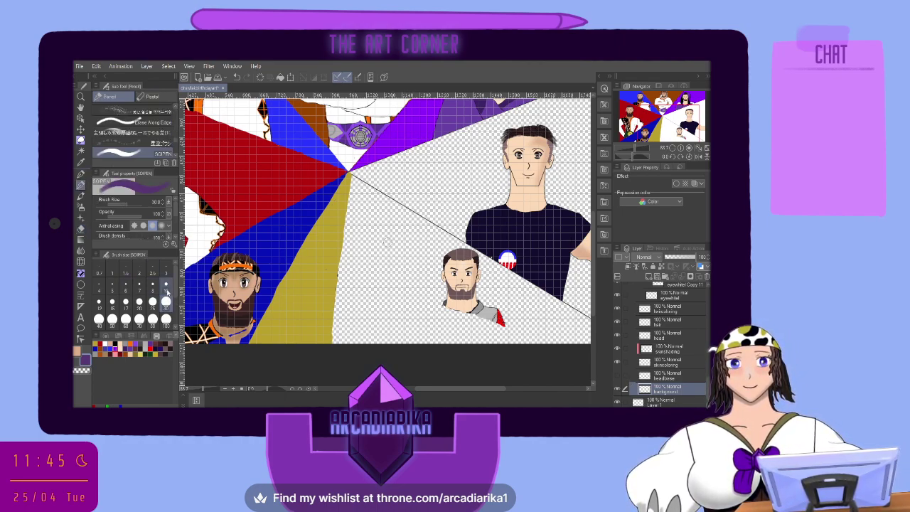
key(p)
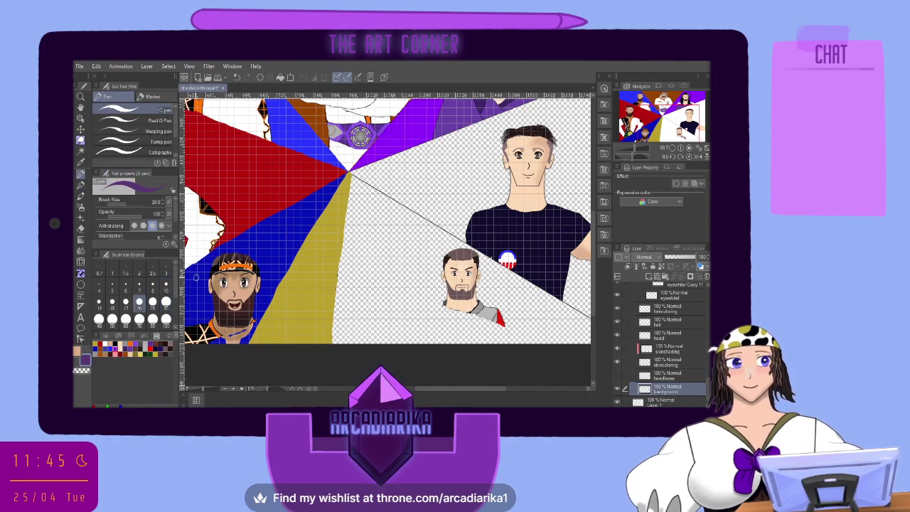
mouse_move(425, 293)
mouse_down()
mouse_move(429, 329)
mouse_move(423, 287)
mouse_move(426, 317)
mouse_up()
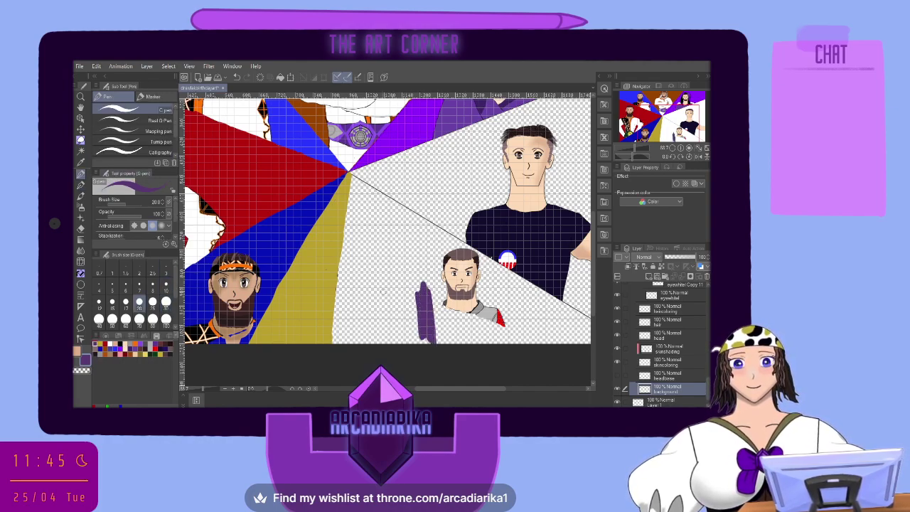
click(165, 301)
click(125, 320)
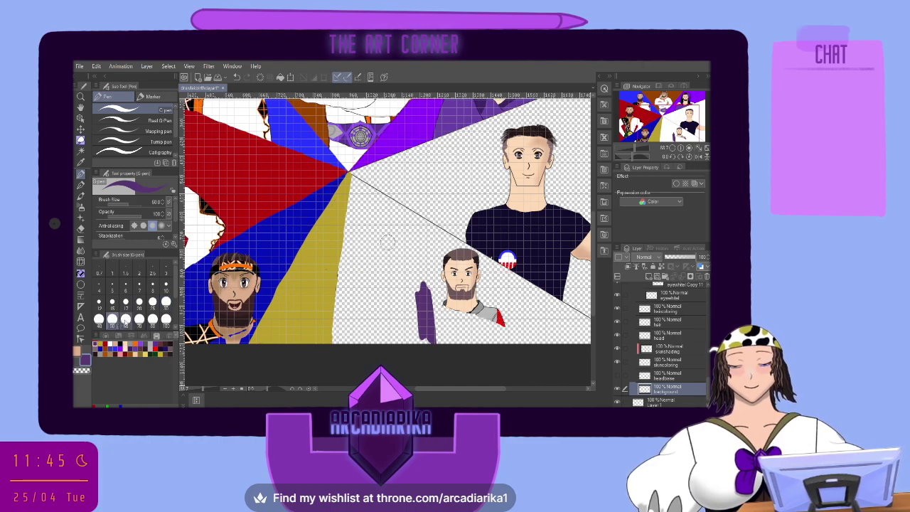
mouse_move(424, 359)
mouse_down()
mouse_move(404, 295)
mouse_move(387, 340)
mouse_move(375, 339)
mouse_move(364, 317)
mouse_move(365, 285)
mouse_move(344, 277)
mouse_move(342, 352)
mouse_move(361, 210)
mouse_move(344, 277)
mouse_move(352, 226)
mouse_move(364, 263)
mouse_move(386, 244)
mouse_move(435, 302)
mouse_move(444, 347)
mouse_move(461, 348)
mouse_move(481, 330)
mouse_move(495, 335)
mouse_move(514, 323)
mouse_move(528, 357)
mouse_move(539, 361)
mouse_move(574, 332)
mouse_move(539, 312)
mouse_move(551, 330)
mouse_move(522, 321)
mouse_move(391, 243)
mouse_move(425, 268)
mouse_move(372, 222)
mouse_move(437, 264)
mouse_up()
drag(478, 286, 543, 331)
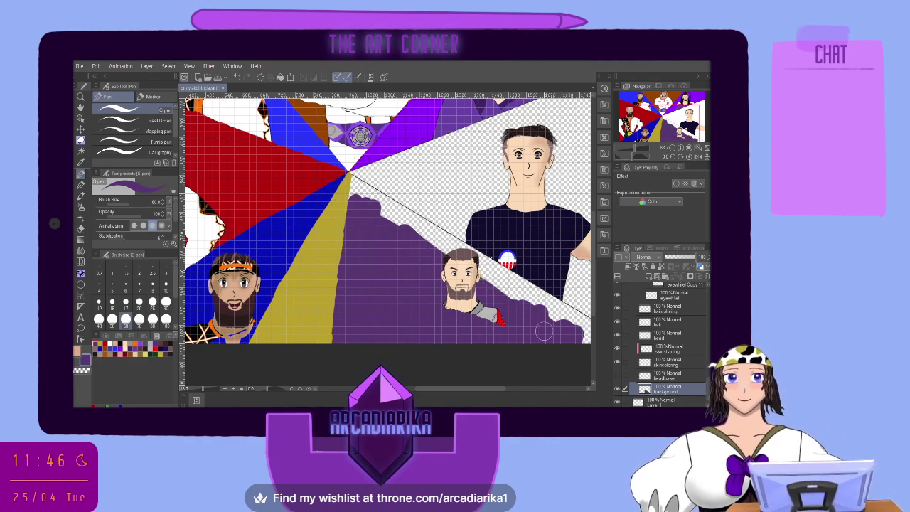
Extend the dark purple towards the 2016 segment's upper edge, filling the part near the centre point with the G-pen at size 17
drag(489, 388, 508, 389)
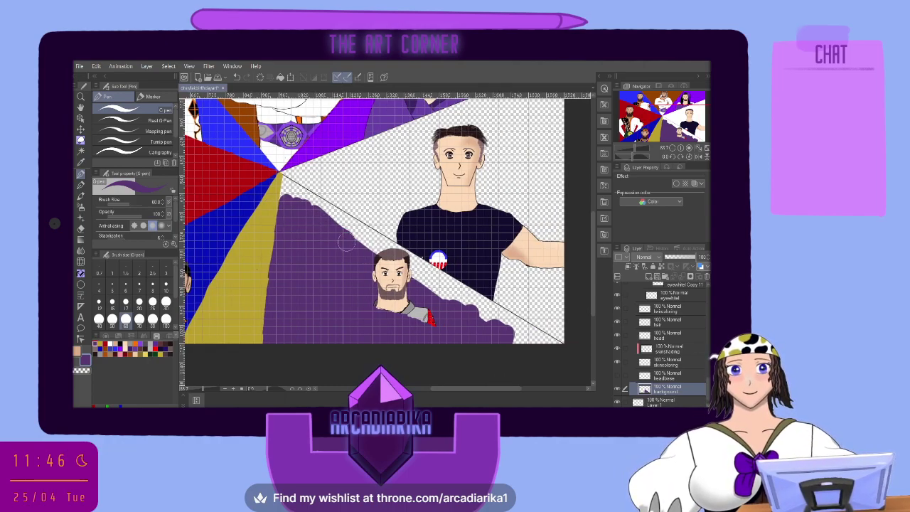
mouse_move(419, 279)
mouse_down()
mouse_move(547, 349)
mouse_move(307, 206)
mouse_up()
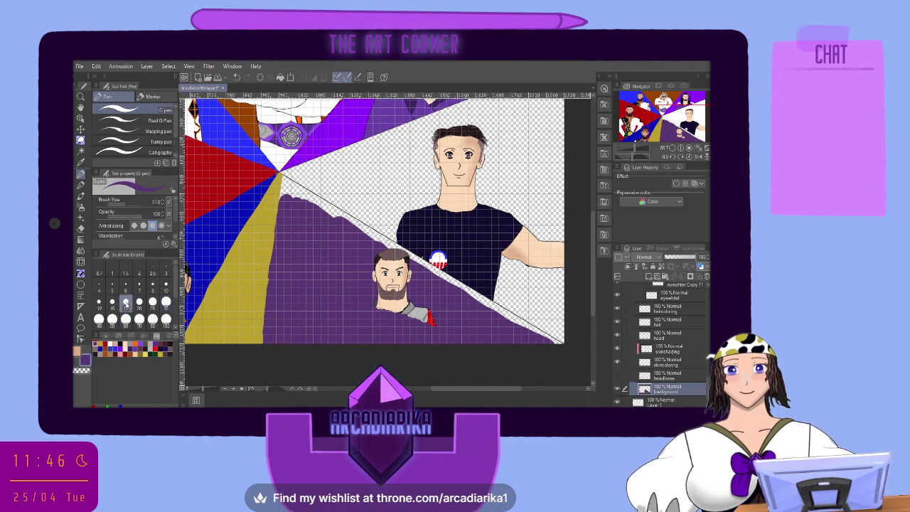
click(125, 301)
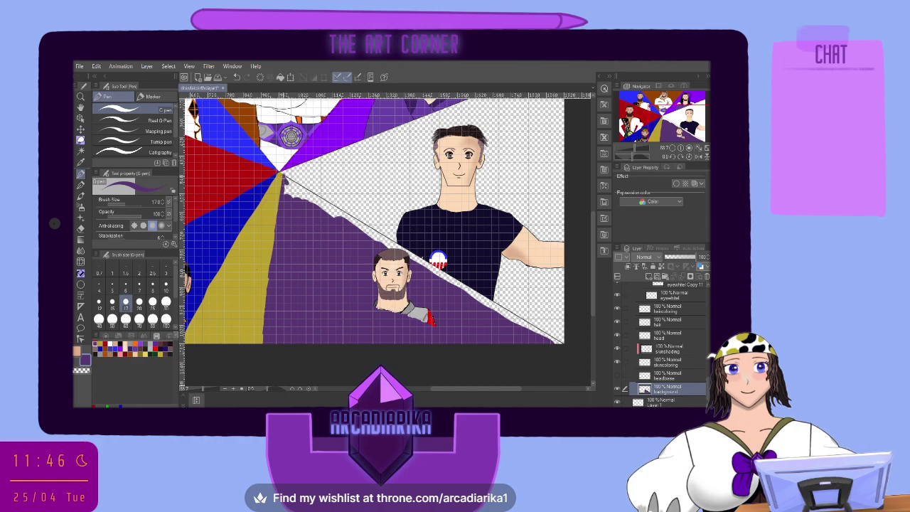
mouse_move(288, 183)
mouse_down()
mouse_move(299, 206)
mouse_move(288, 181)
mouse_move(341, 221)
mouse_move(312, 201)
mouse_up()
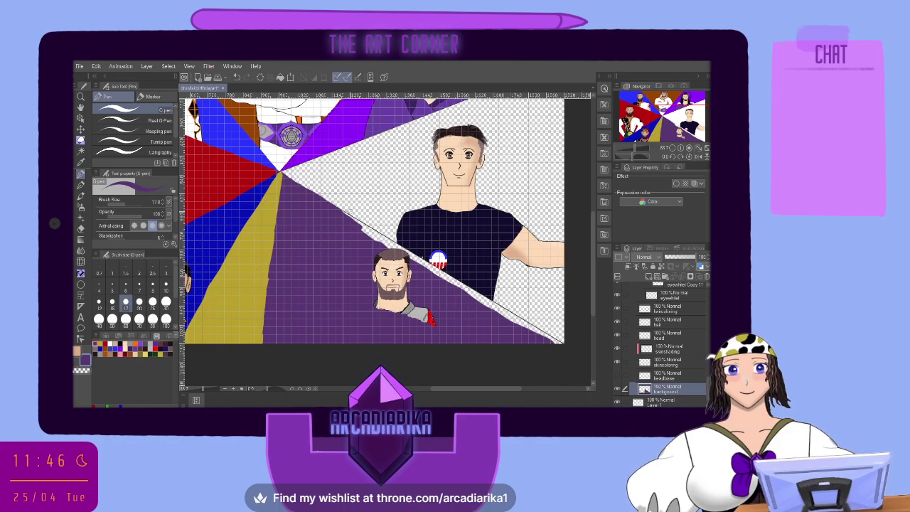
Fill the strip along the 2016 segment's upper edge, past the bearded character's head and below the T-shirt badge, with dark purple
scroll(473, 248, up, 4)
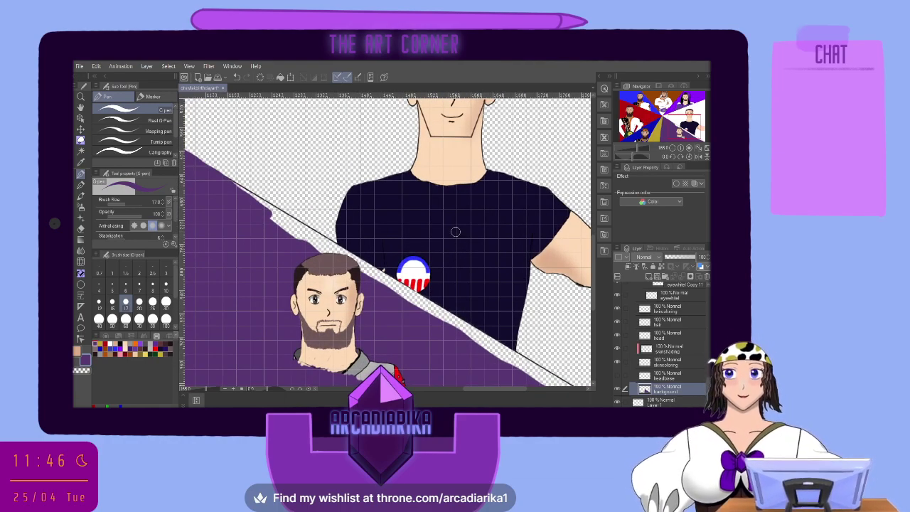
mouse_move(275, 216)
mouse_down()
mouse_move(287, 228)
mouse_move(270, 218)
mouse_up()
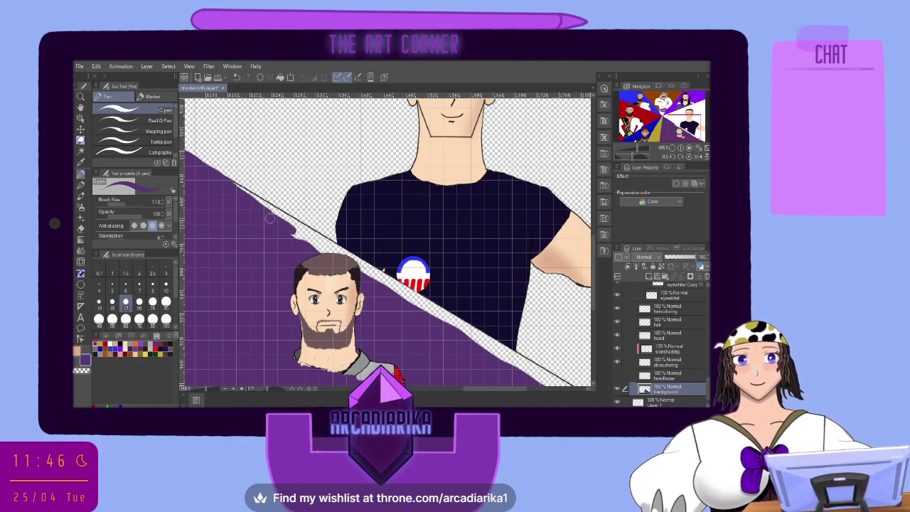
mouse_move(227, 181)
mouse_down()
mouse_move(271, 208)
mouse_move(264, 202)
mouse_move(278, 198)
mouse_move(265, 215)
mouse_move(452, 331)
mouse_move(425, 305)
mouse_up()
click(237, 77)
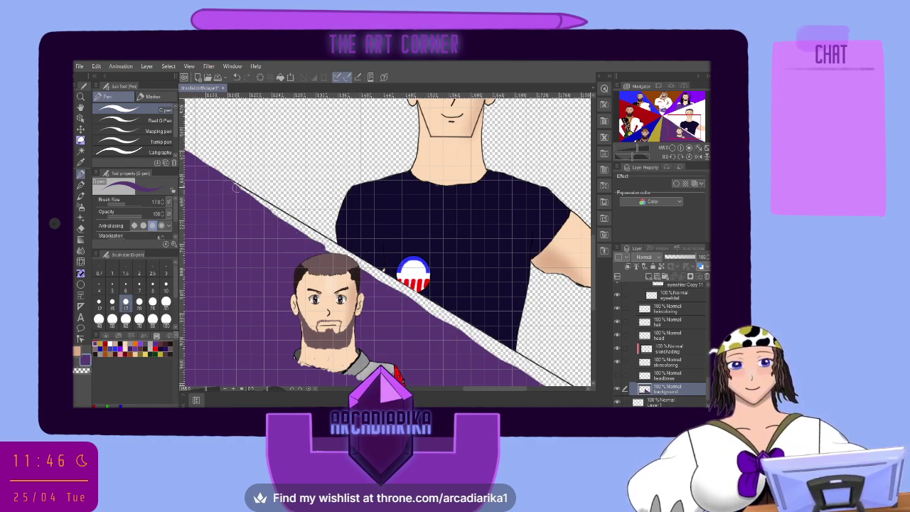
drag(232, 185, 540, 383)
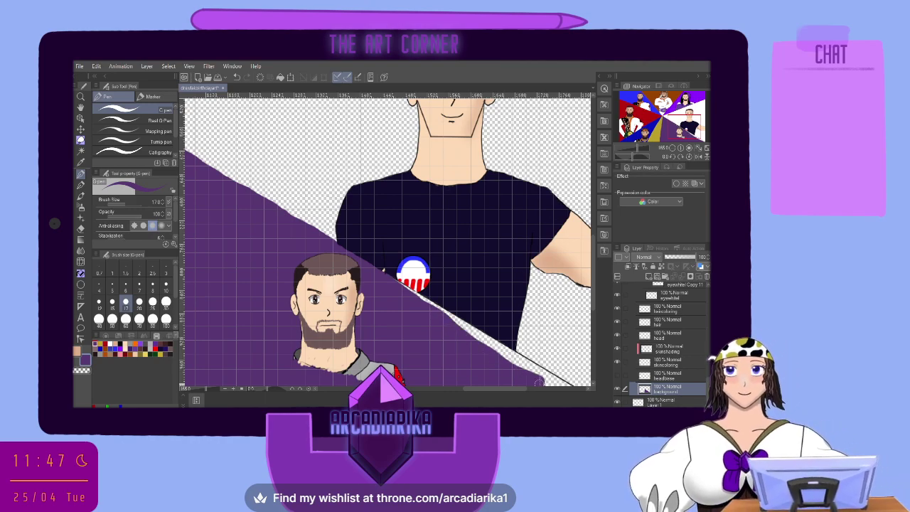
Fill the remaining gap from the T-shirt badge to the canvas corner dark purple with the G-pen at size 12
scroll(442, 322, up, 5)
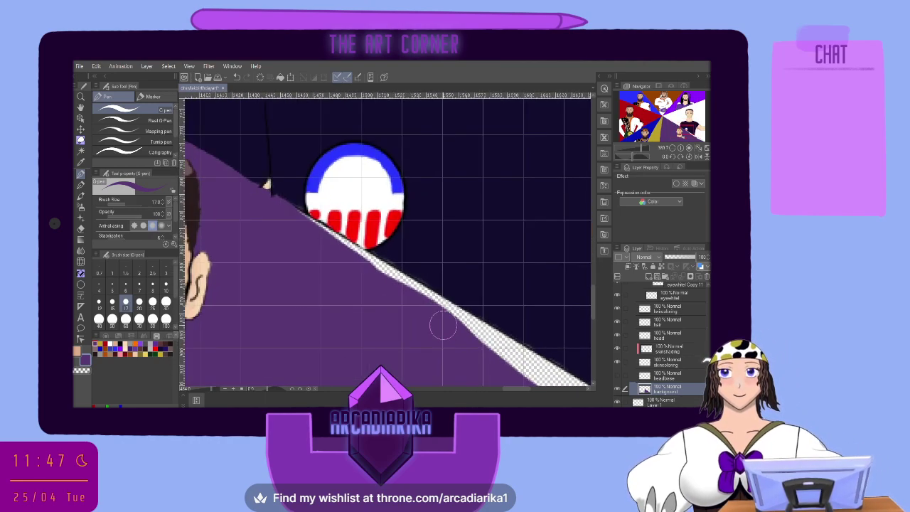
click(98, 302)
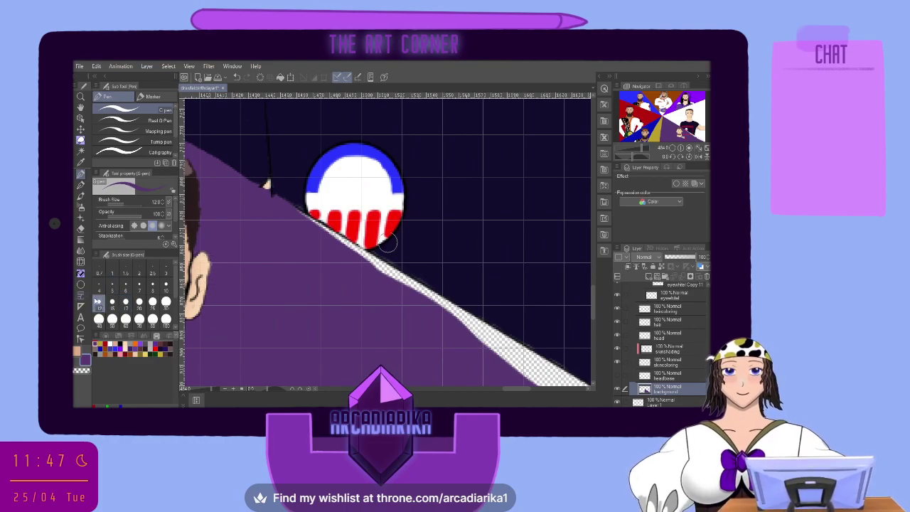
mouse_move(307, 213)
mouse_down()
mouse_move(543, 366)
mouse_move(491, 338)
mouse_move(516, 372)
mouse_move(491, 346)
mouse_move(513, 347)
mouse_up()
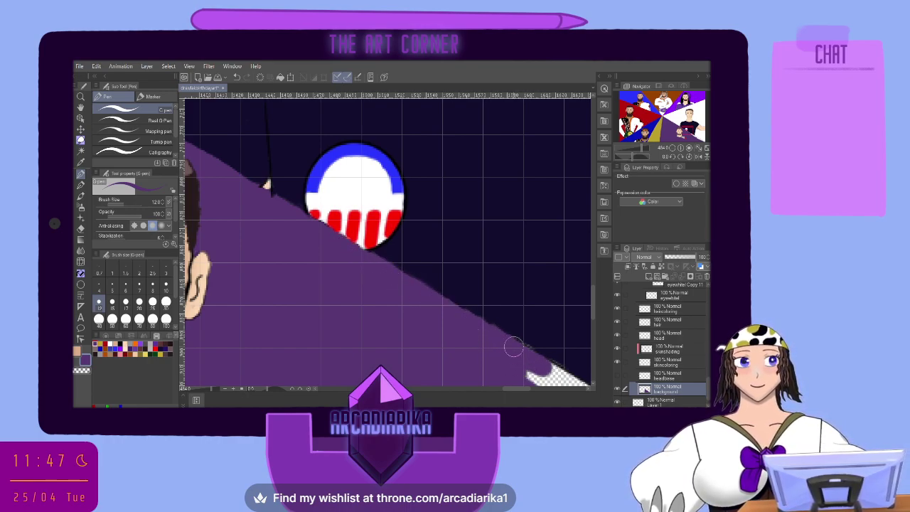
scroll(435, 264, down, 6)
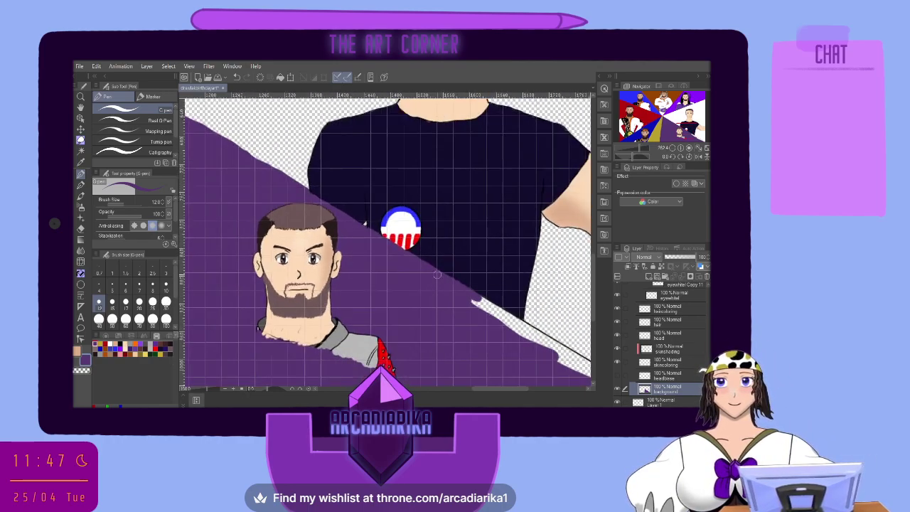
scroll(440, 270, down, 2)
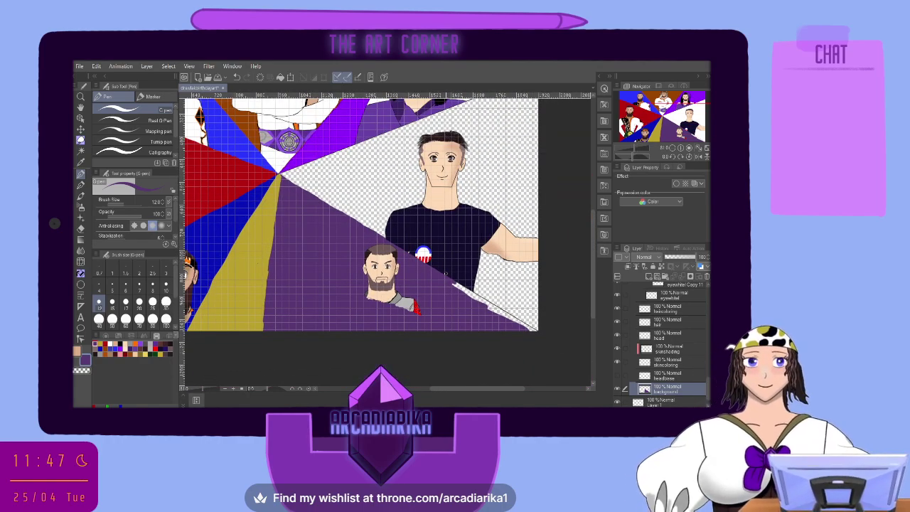
drag(453, 284, 465, 294)
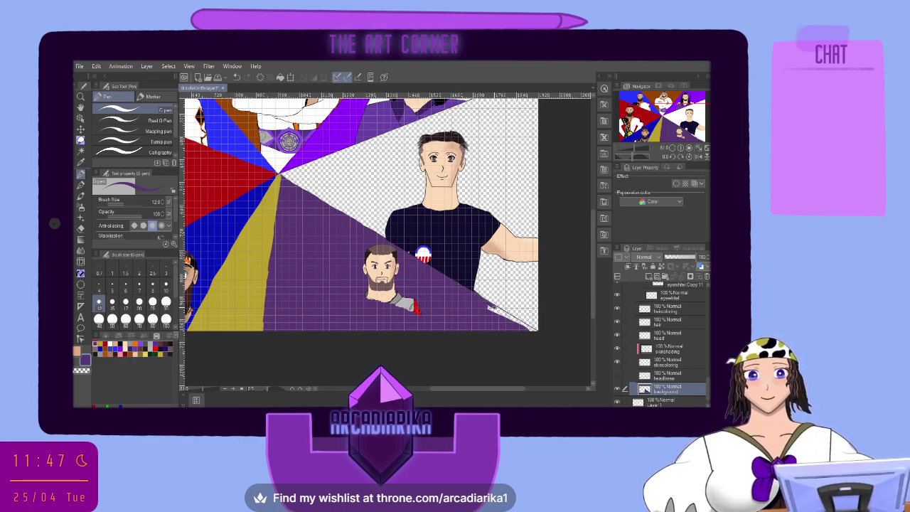
mouse_move(492, 308)
mouse_down()
mouse_move(512, 317)
mouse_move(491, 309)
mouse_up()
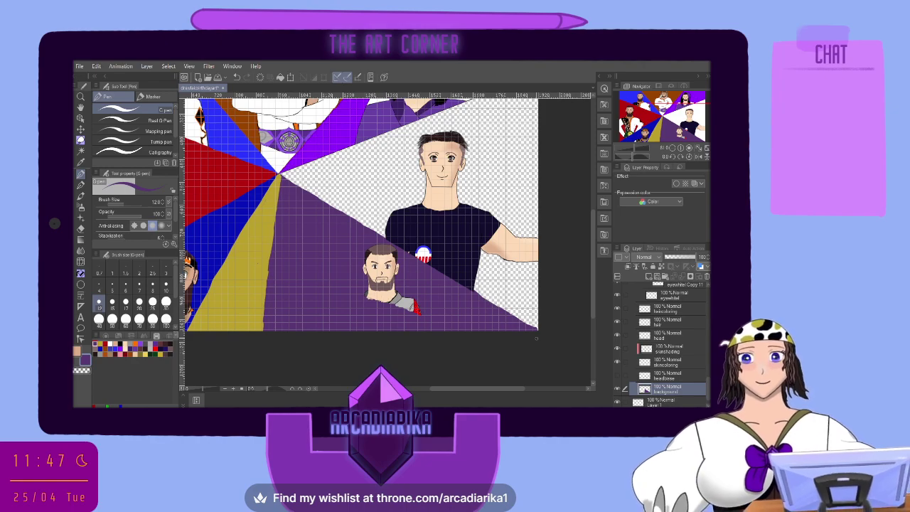
Switch to the Rough eraser, collapse the 2016 layer folder and expand the 2017 folder
click(81, 226)
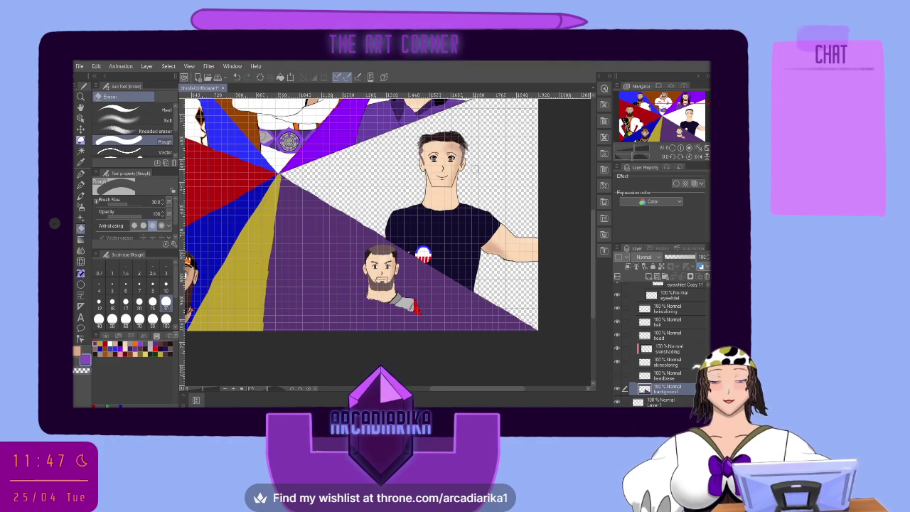
scroll(666, 363, up, 5)
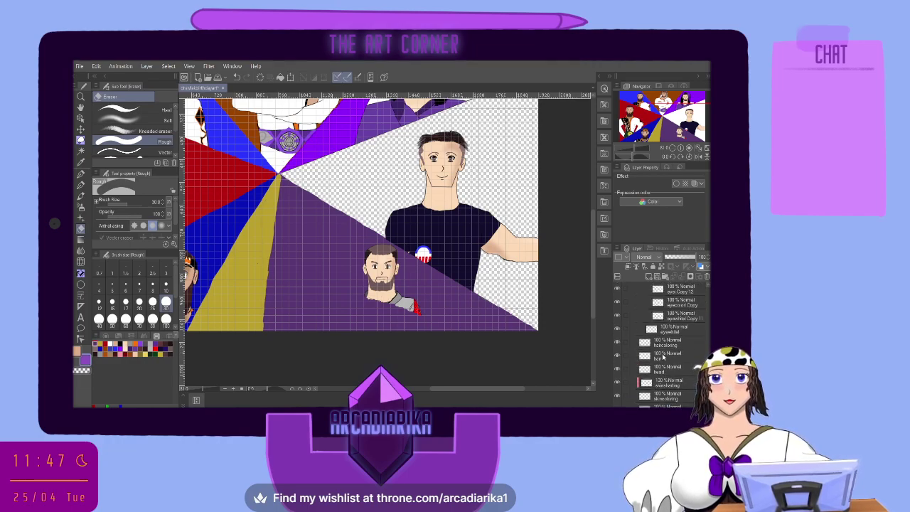
scroll(639, 347, up, 5)
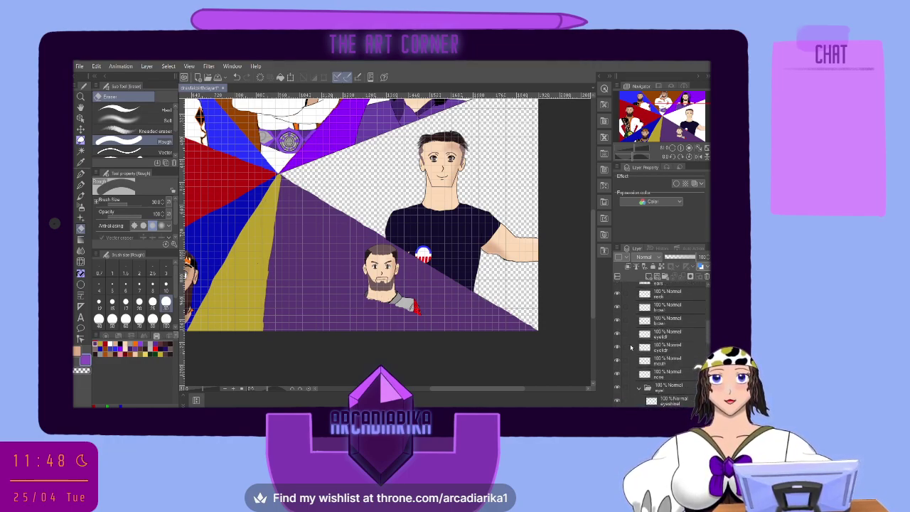
click(632, 362)
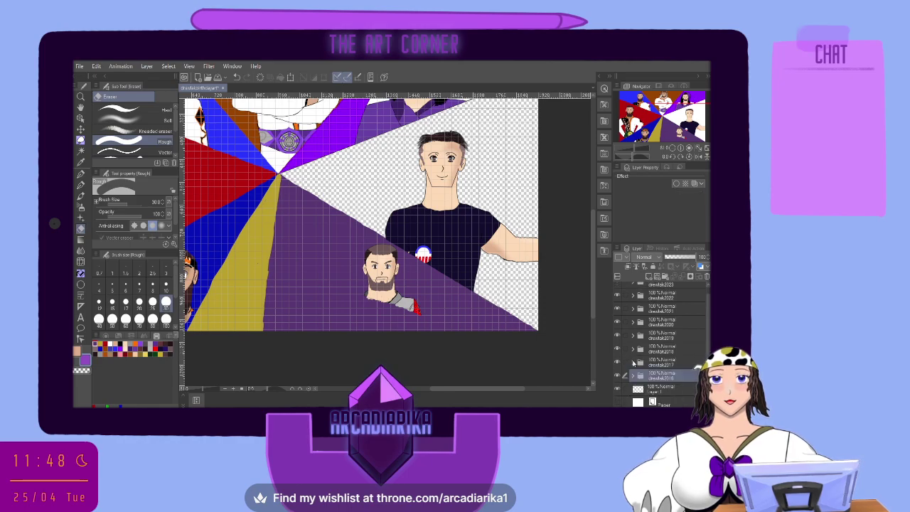
click(631, 362)
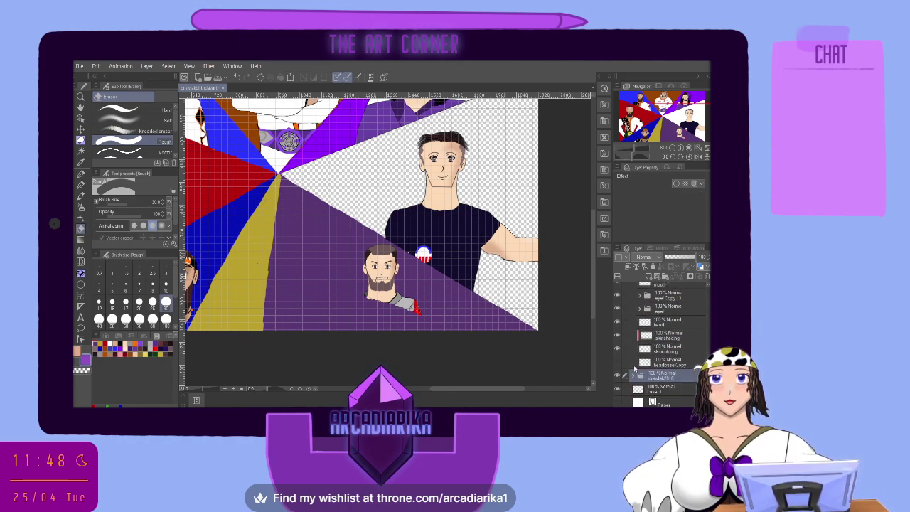
Add a new raster layer named background directly below the headbase Copy layer in the 2017 folder
click(661, 364)
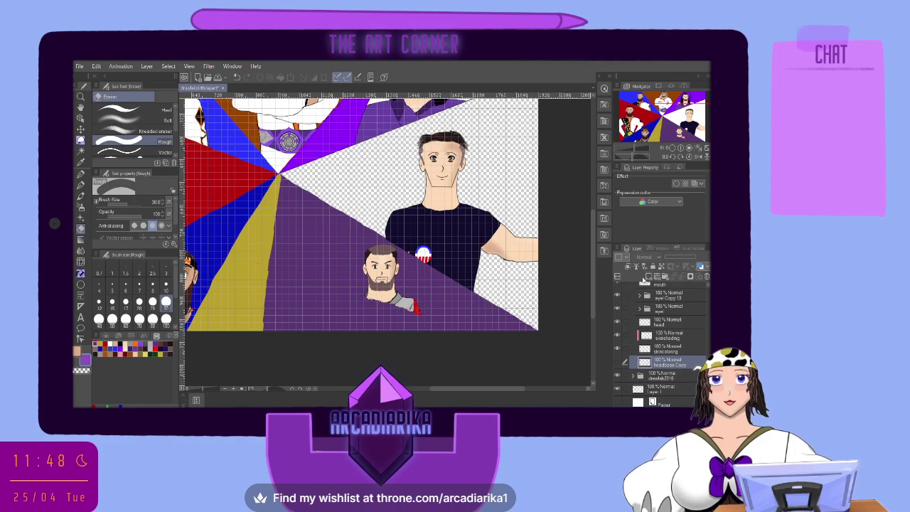
click(645, 277)
drag(658, 372, 661, 382)
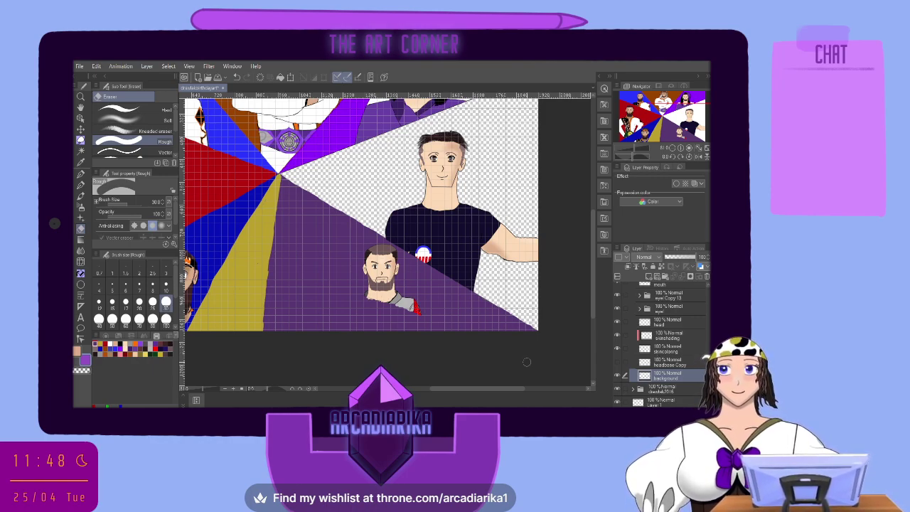
Paint the 2017 segment medium purple around the character's head and outstretched arm, using the SOIPEN pencil at size 30
scroll(233, 331, up, 3)
click(675, 93)
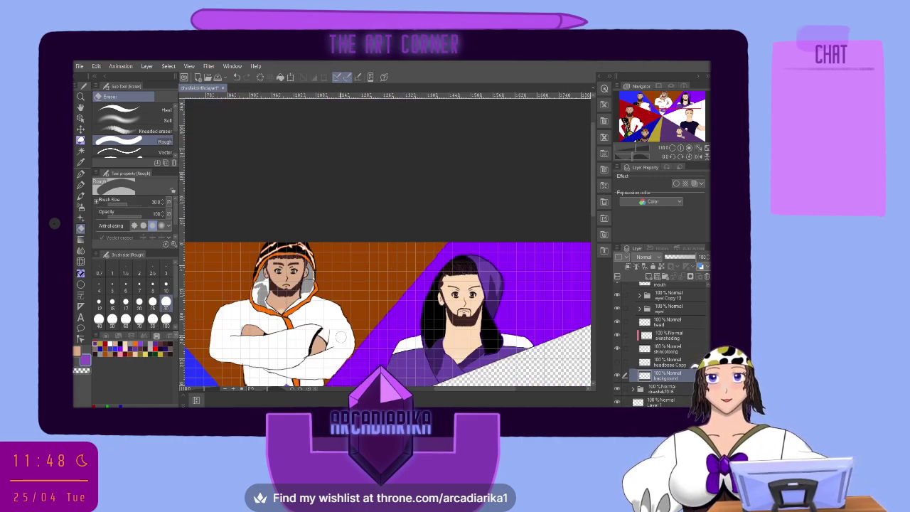
scroll(471, 233, down, 10)
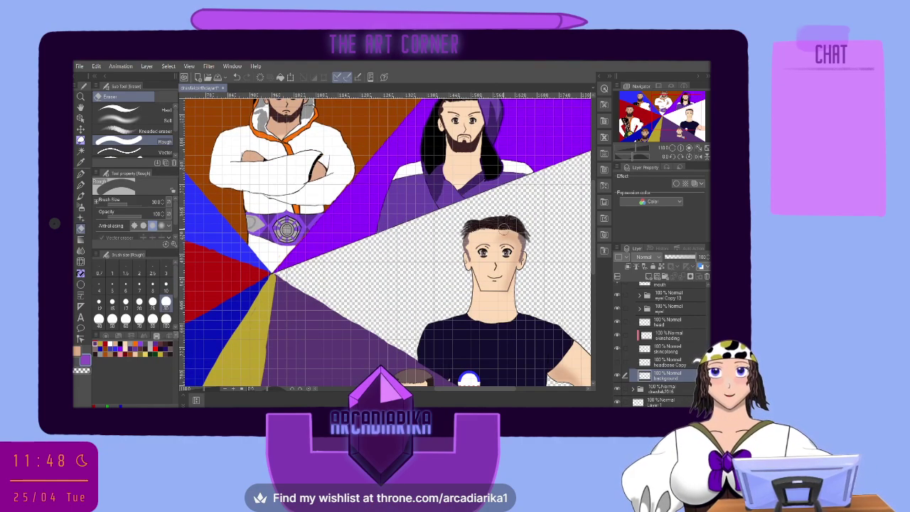
scroll(445, 236, up, 2)
scroll(446, 236, down, 5)
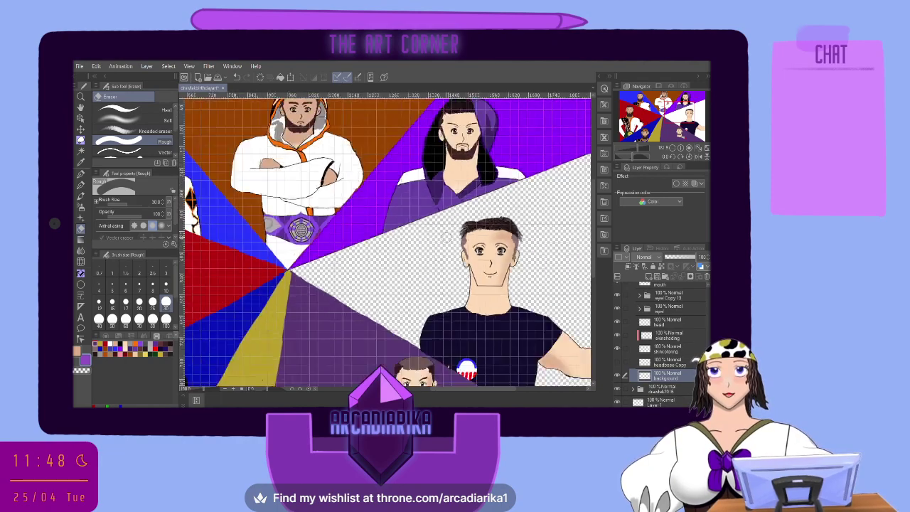
scroll(369, 255, down, 1)
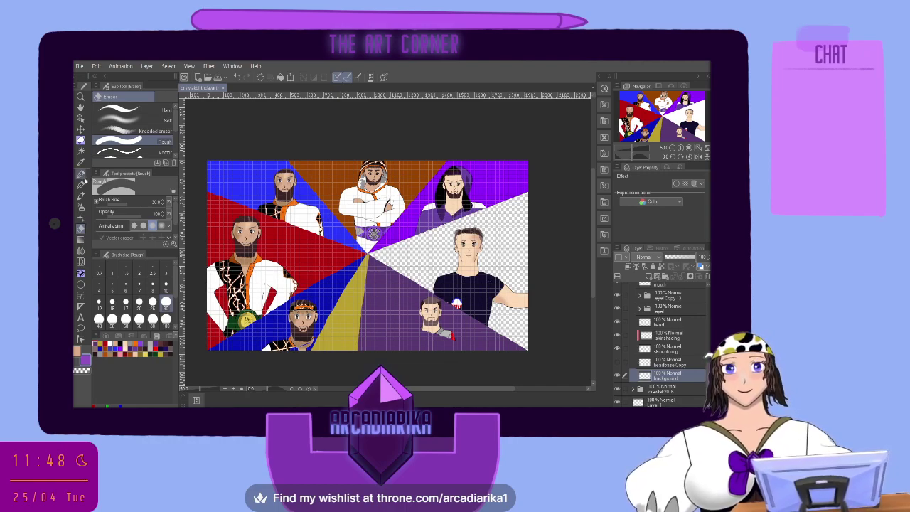
click(80, 174)
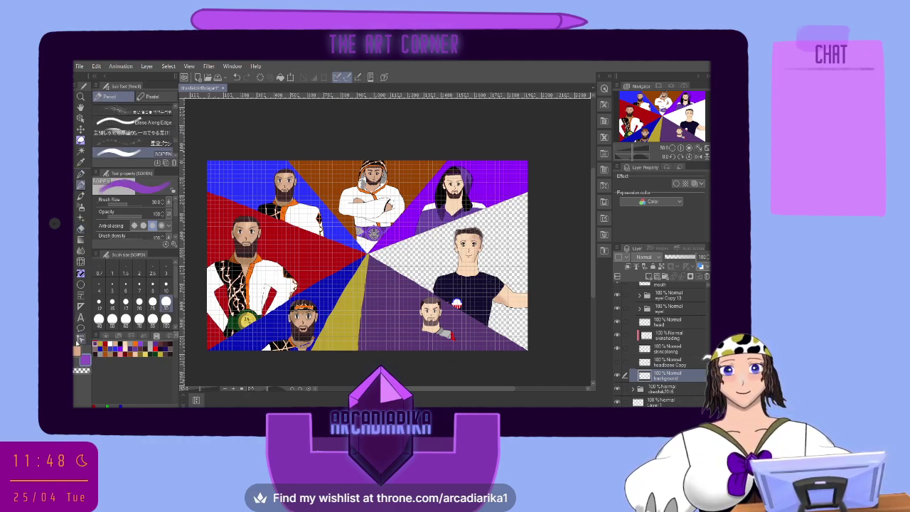
mouse_move(480, 253)
mouse_down()
mouse_move(465, 277)
mouse_move(510, 237)
mouse_move(471, 283)
mouse_move(508, 256)
mouse_move(511, 277)
mouse_move(486, 273)
mouse_up()
mouse_move(527, 243)
mouse_down()
mouse_move(520, 265)
mouse_move(525, 277)
mouse_move(528, 269)
mouse_move(521, 344)
mouse_up()
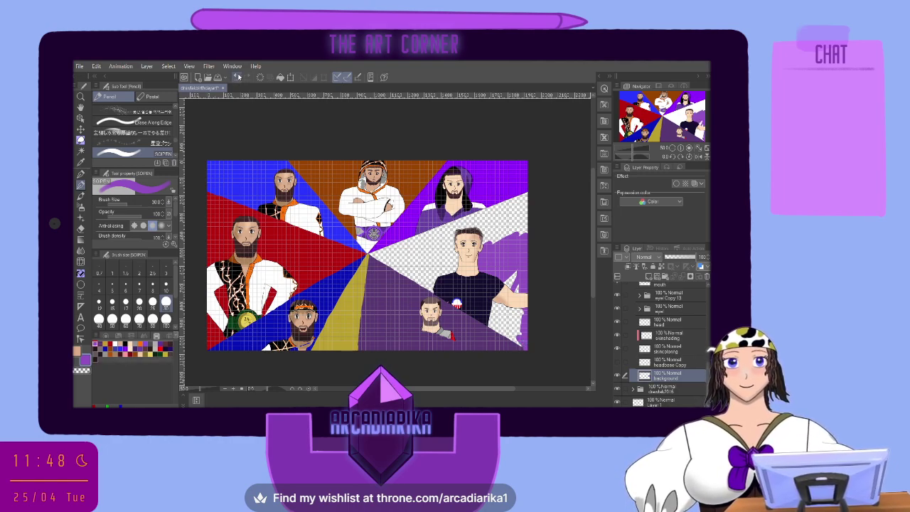
click(236, 77)
mouse_move(513, 241)
mouse_down()
mouse_move(516, 297)
mouse_move(520, 248)
mouse_move(523, 279)
mouse_up()
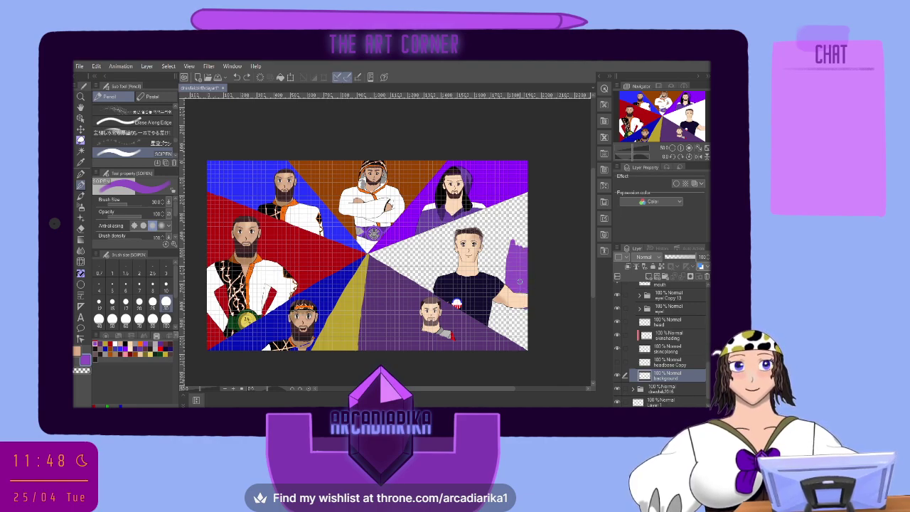
mouse_move(521, 308)
mouse_down()
mouse_move(514, 325)
mouse_move(492, 243)
mouse_move(486, 271)
mouse_move(475, 240)
mouse_move(497, 243)
mouse_move(485, 239)
mouse_move(497, 232)
mouse_move(448, 250)
mouse_move(474, 225)
mouse_move(442, 236)
mouse_move(510, 216)
mouse_move(525, 241)
mouse_up()
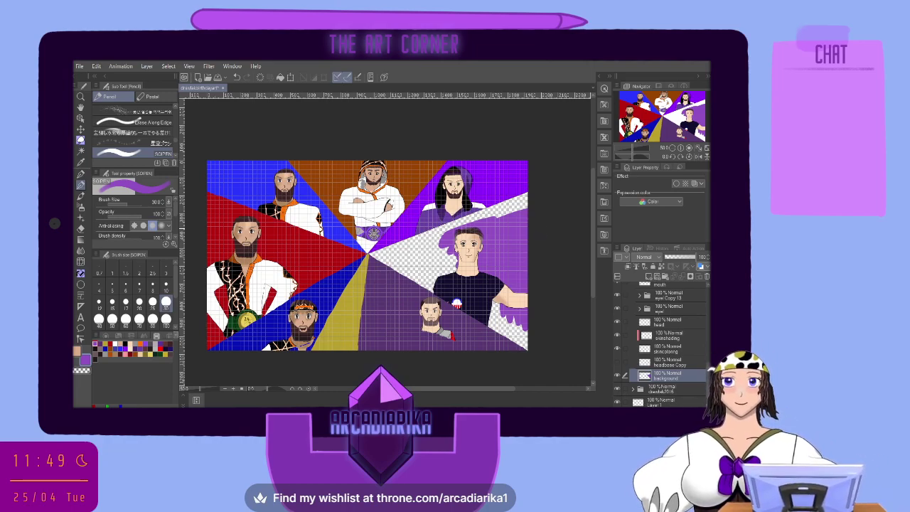
Fill the area below the outstretched arm with medium purple down to the 2016 segment's edge and the canvas corner
scroll(498, 307, up, 4)
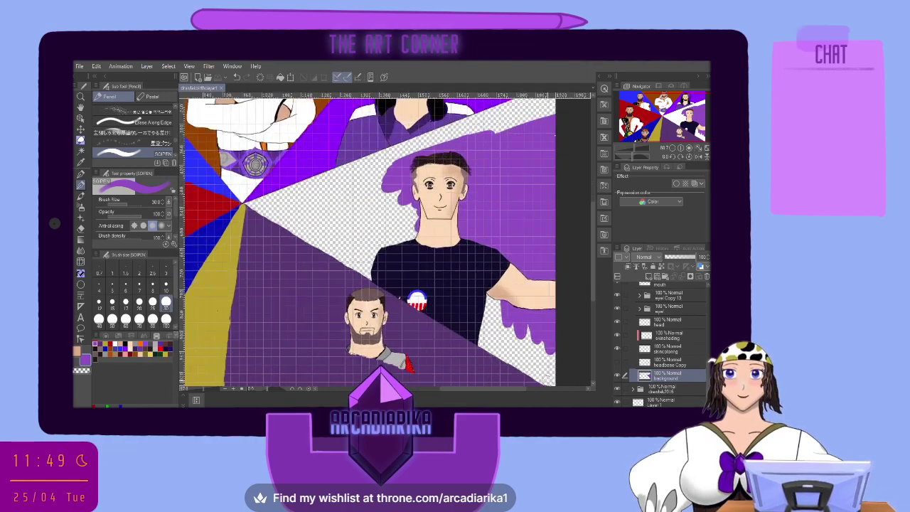
scroll(553, 378, up, 1)
drag(591, 297, 594, 323)
mouse_move(480, 249)
mouse_down()
mouse_move(503, 274)
mouse_move(484, 268)
mouse_move(563, 320)
mouse_move(538, 281)
mouse_move(560, 313)
mouse_move(551, 286)
mouse_move(558, 278)
mouse_move(546, 300)
mouse_move(537, 286)
mouse_move(448, 248)
mouse_move(475, 267)
mouse_move(448, 251)
mouse_move(478, 260)
mouse_up()
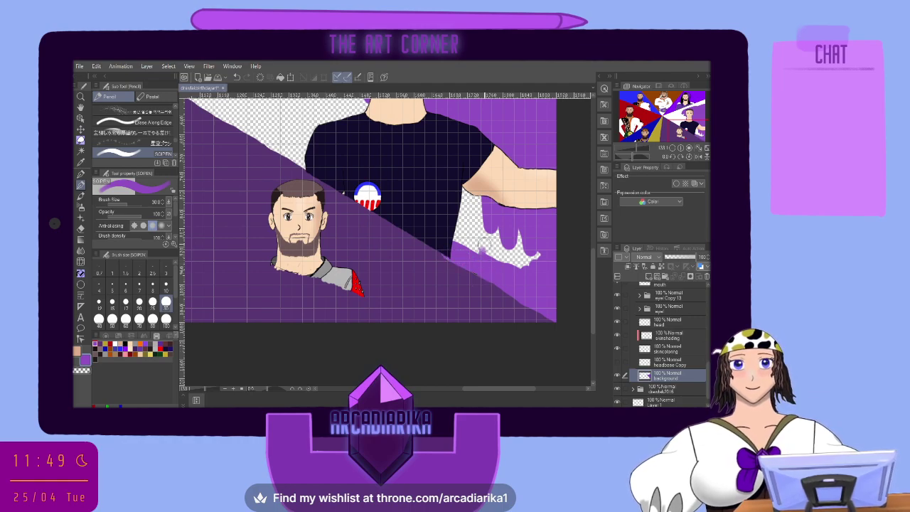
click(246, 77)
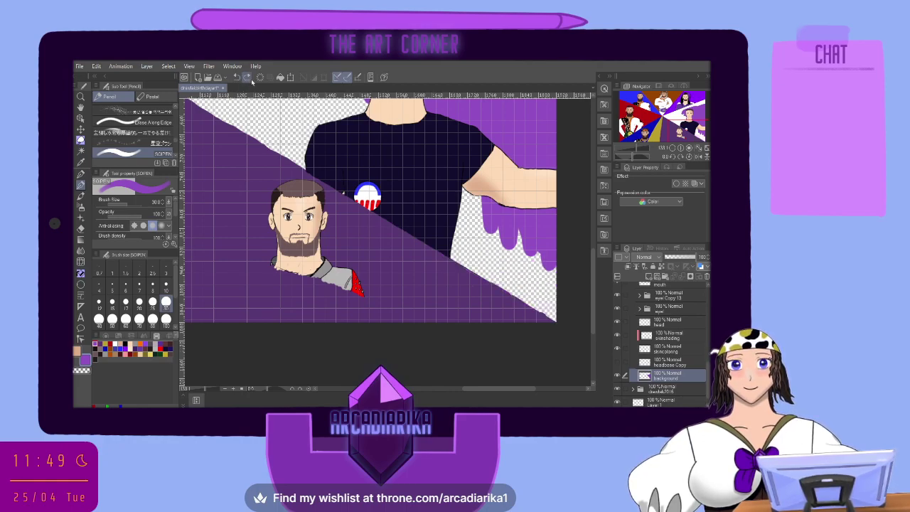
mouse_move(452, 252)
mouse_down()
mouse_move(562, 320)
mouse_move(550, 286)
mouse_move(557, 284)
mouse_move(553, 257)
mouse_move(556, 269)
mouse_move(478, 241)
mouse_move(456, 245)
mouse_move(481, 187)
mouse_move(482, 219)
mouse_move(470, 240)
mouse_move(544, 301)
mouse_up()
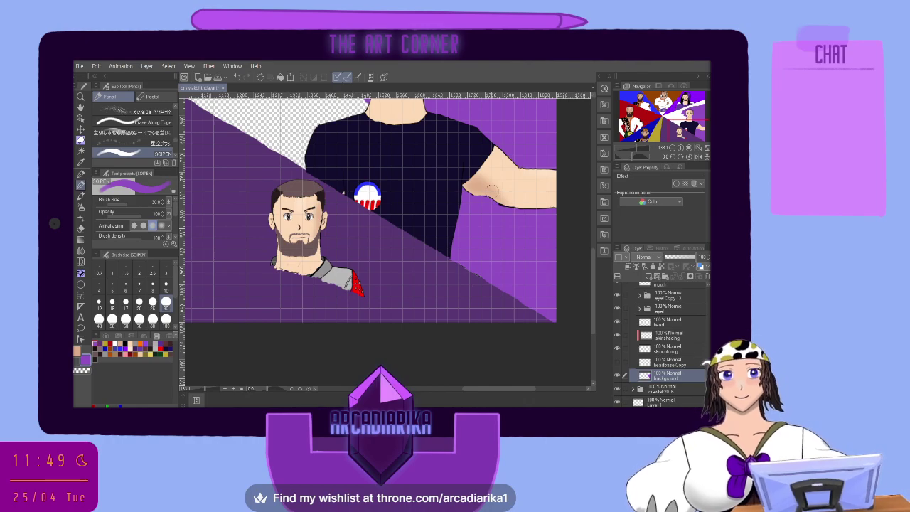
Fill the strip above the 2017 character's head with medium purple up to the hooded character's segment and the canvas edge
scroll(539, 168, down, 1)
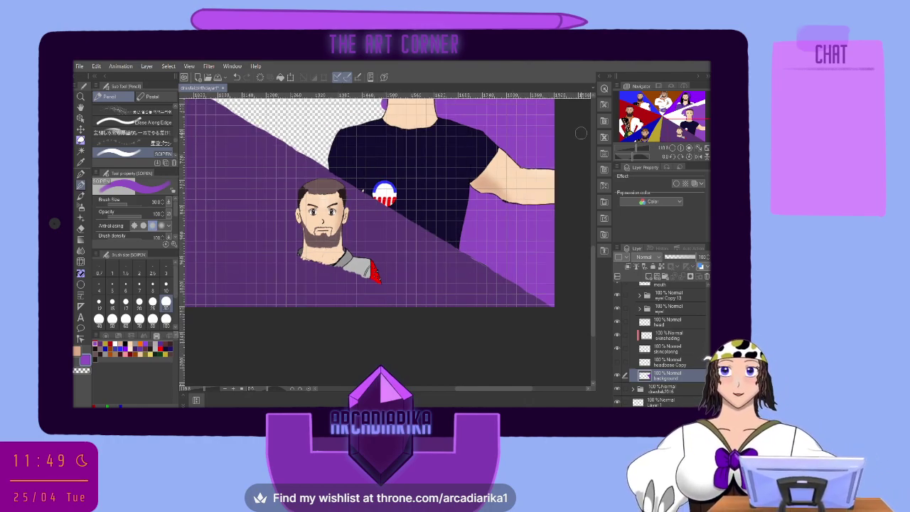
drag(597, 269, 609, 205)
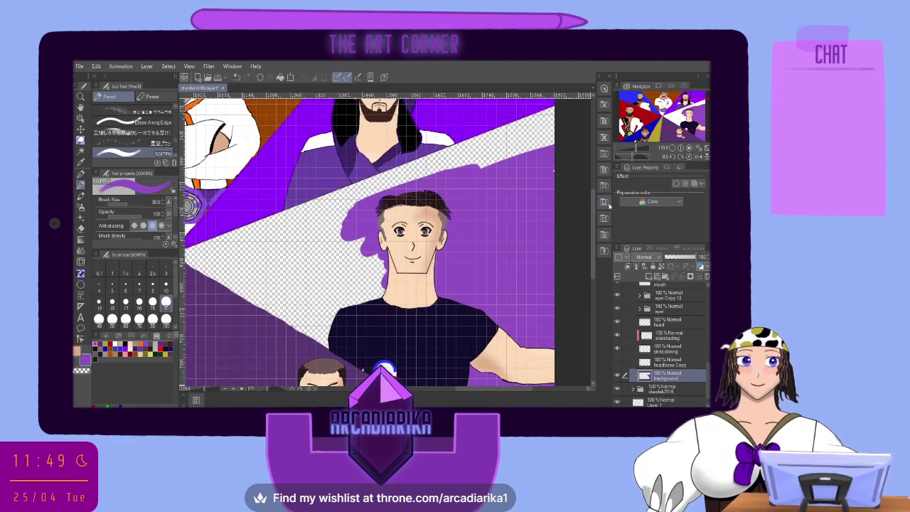
mouse_move(372, 186)
mouse_down()
mouse_move(558, 110)
mouse_move(538, 122)
mouse_move(550, 133)
mouse_move(529, 178)
mouse_up()
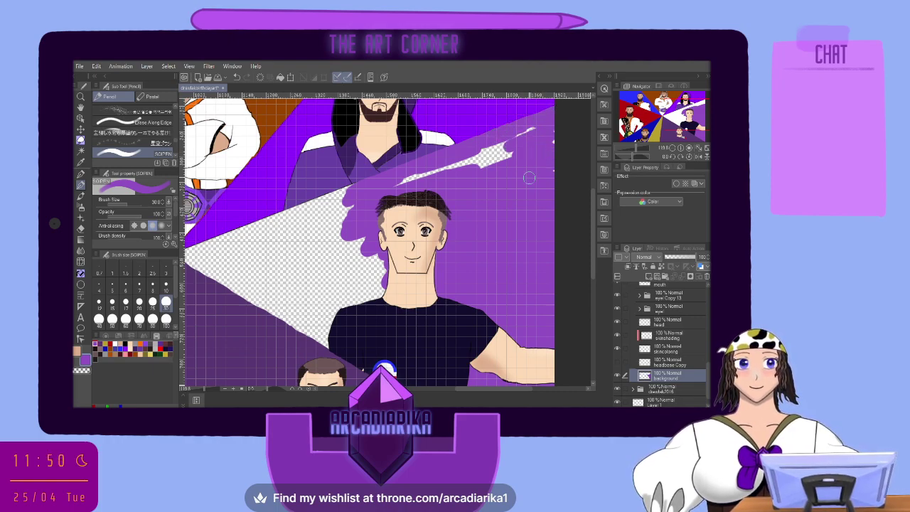
mouse_move(536, 134)
mouse_down()
mouse_move(505, 147)
mouse_move(516, 135)
mouse_move(446, 170)
mouse_up()
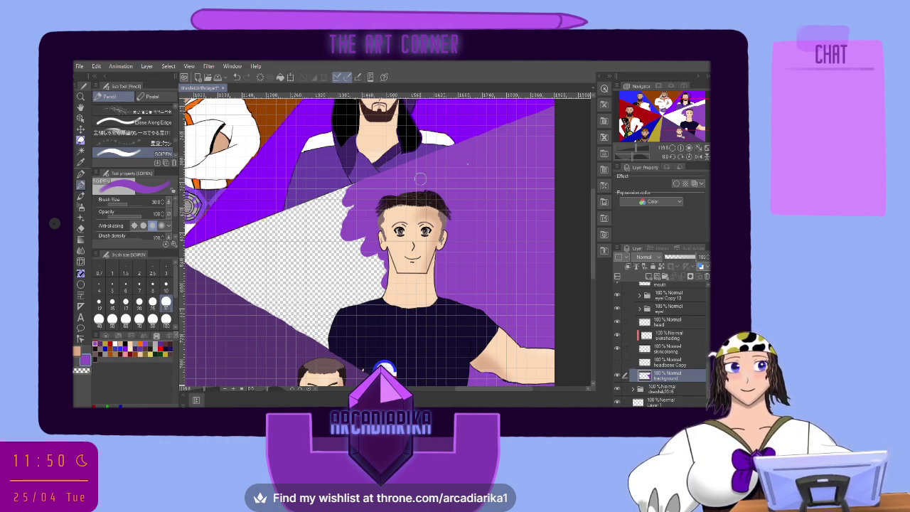
Extend the medium purple from the segment's upper edge and the character's neck and shoulder towards the centre point
mouse_move(234, 245)
mouse_down()
mouse_move(213, 245)
mouse_move(340, 198)
mouse_up()
mouse_move(269, 228)
mouse_down()
mouse_move(370, 183)
mouse_move(270, 221)
mouse_move(339, 227)
mouse_move(324, 242)
mouse_move(349, 267)
mouse_move(337, 282)
mouse_move(364, 286)
mouse_move(369, 302)
mouse_move(337, 306)
mouse_move(340, 314)
mouse_move(370, 298)
mouse_up()
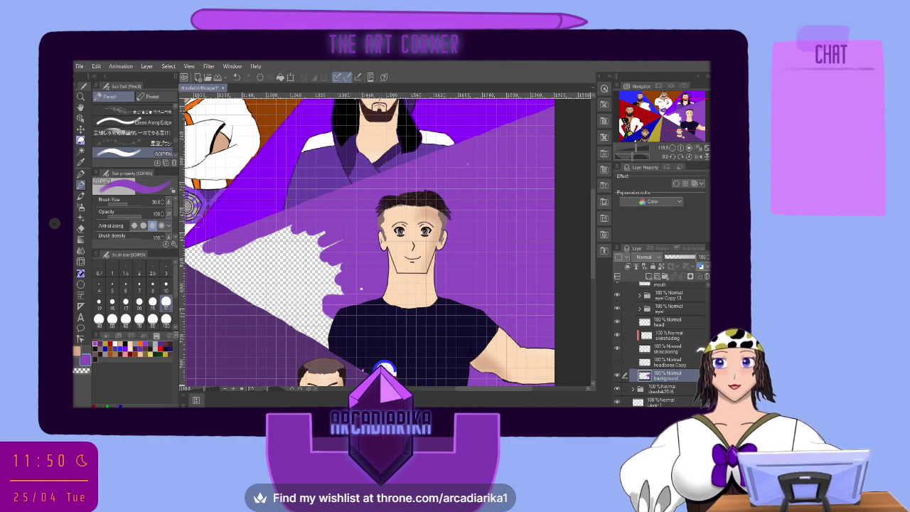
drag(479, 389, 465, 389)
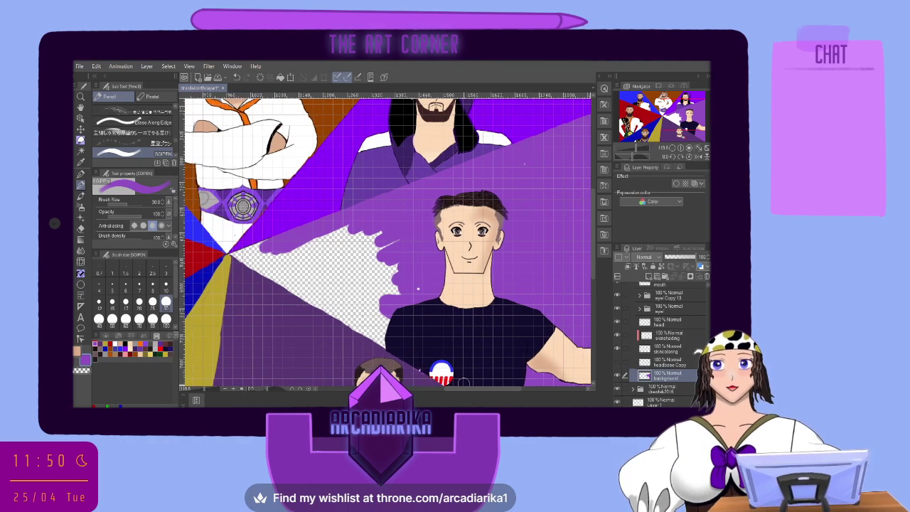
scroll(369, 324, up, 2)
scroll(367, 322, down, 3)
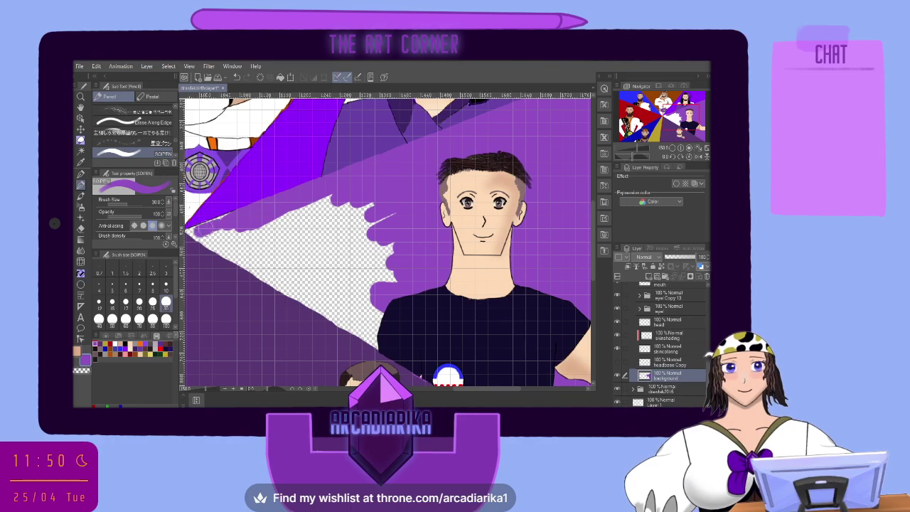
mouse_move(236, 218)
mouse_down()
mouse_move(319, 231)
mouse_move(275, 216)
mouse_move(339, 235)
mouse_move(389, 221)
mouse_move(407, 231)
mouse_move(419, 244)
mouse_move(389, 263)
mouse_move(381, 291)
mouse_move(356, 300)
mouse_move(374, 315)
mouse_move(364, 336)
mouse_move(386, 347)
mouse_move(345, 310)
mouse_move(323, 307)
mouse_move(334, 318)
mouse_move(303, 296)
mouse_move(329, 294)
mouse_move(322, 285)
mouse_move(338, 278)
mouse_move(367, 284)
mouse_move(369, 266)
mouse_move(317, 257)
mouse_up()
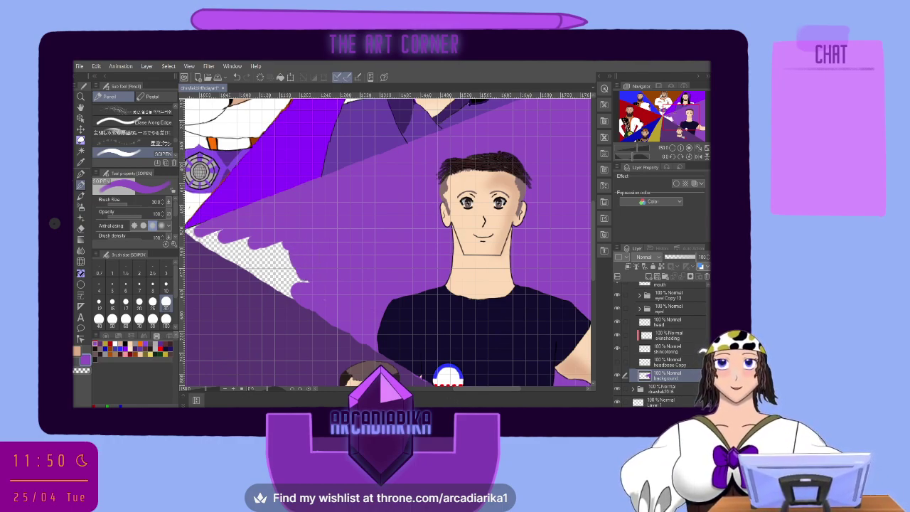
click(80, 228)
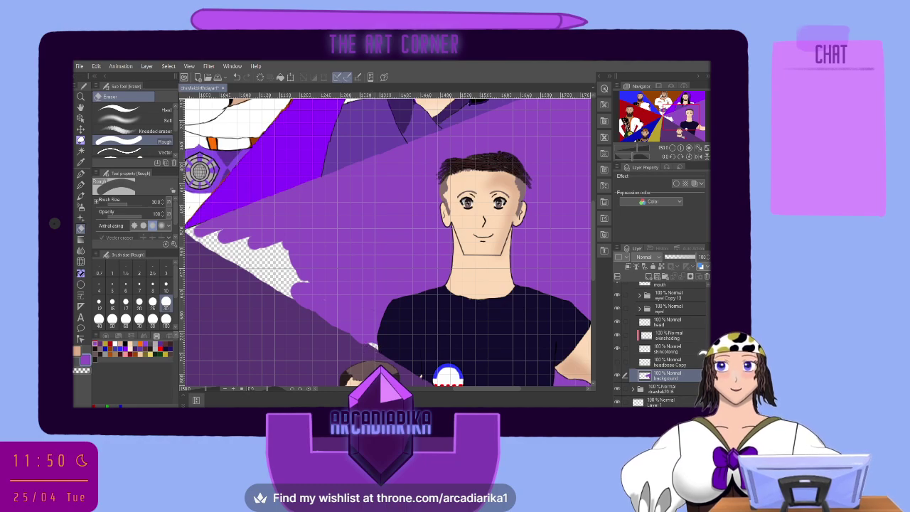
click(237, 77)
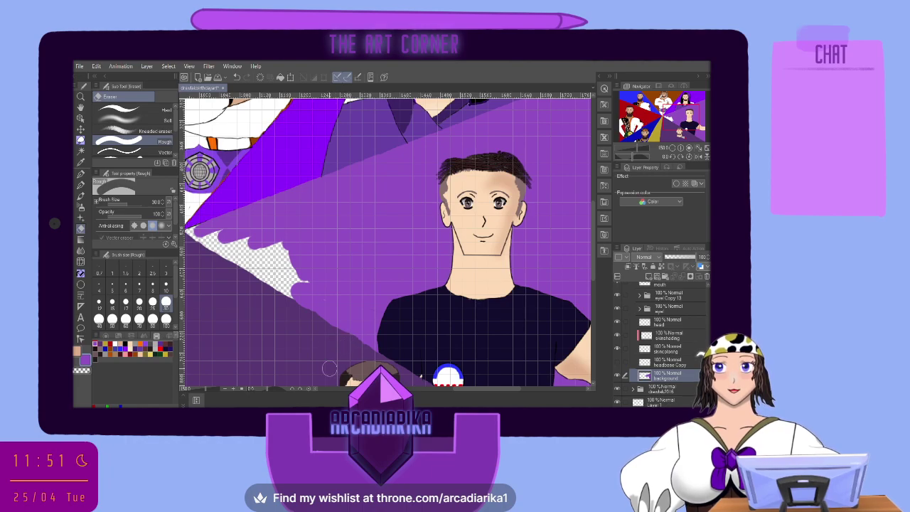
click(81, 185)
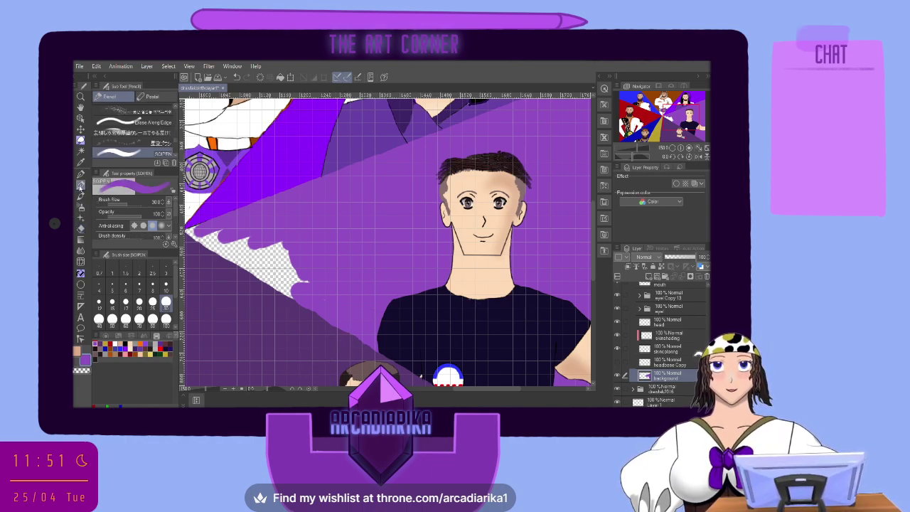
Paint medium purple along the border with the 2016 segment towards the centre point, undoing unwanted strokes
mouse_move(291, 267)
mouse_down()
mouse_move(300, 288)
mouse_move(222, 237)
mouse_move(289, 265)
mouse_move(263, 243)
mouse_move(283, 241)
mouse_move(272, 236)
mouse_move(271, 251)
mouse_move(246, 255)
mouse_move(283, 290)
mouse_up()
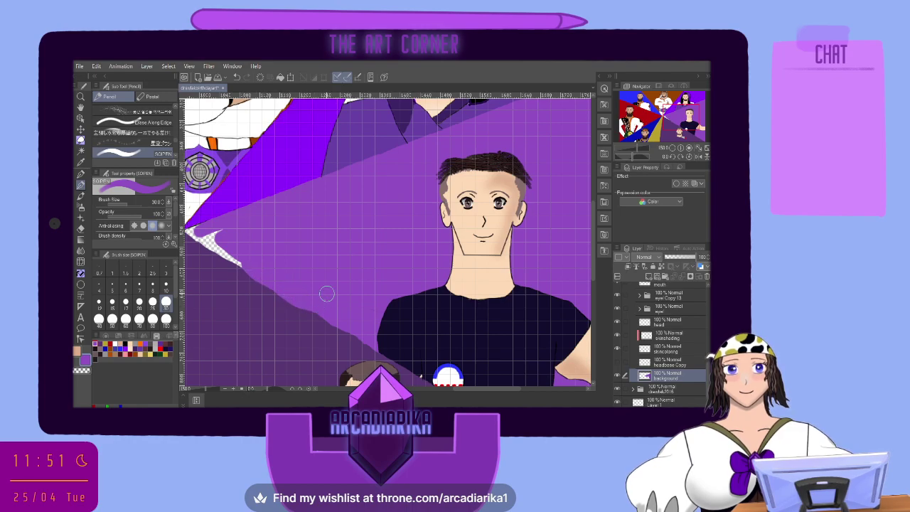
click(236, 76)
mouse_move(253, 252)
mouse_down()
mouse_move(274, 285)
mouse_move(260, 249)
mouse_move(248, 263)
mouse_move(314, 306)
mouse_up()
click(237, 77)
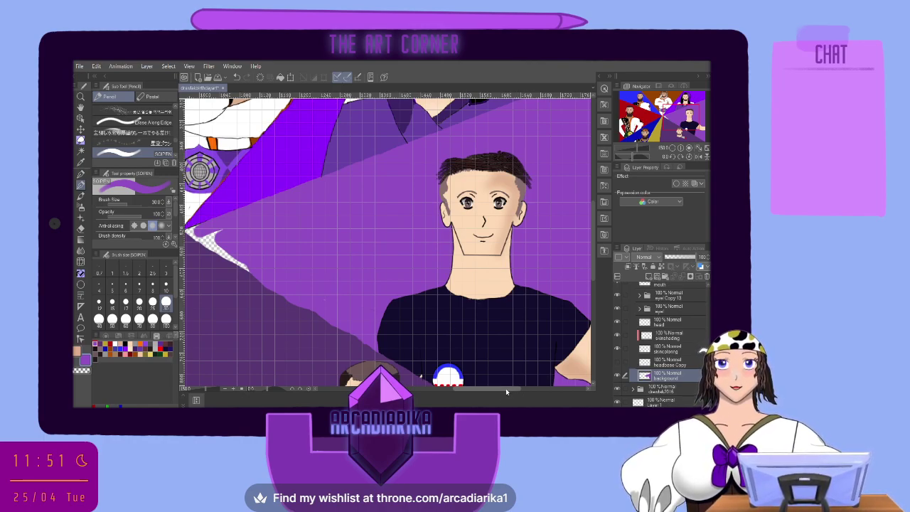
Fill the remaining gap beside the centre point with medium purple using the SOIPEN pencil at size 15
drag(505, 388, 496, 389)
scroll(498, 368, down, 4)
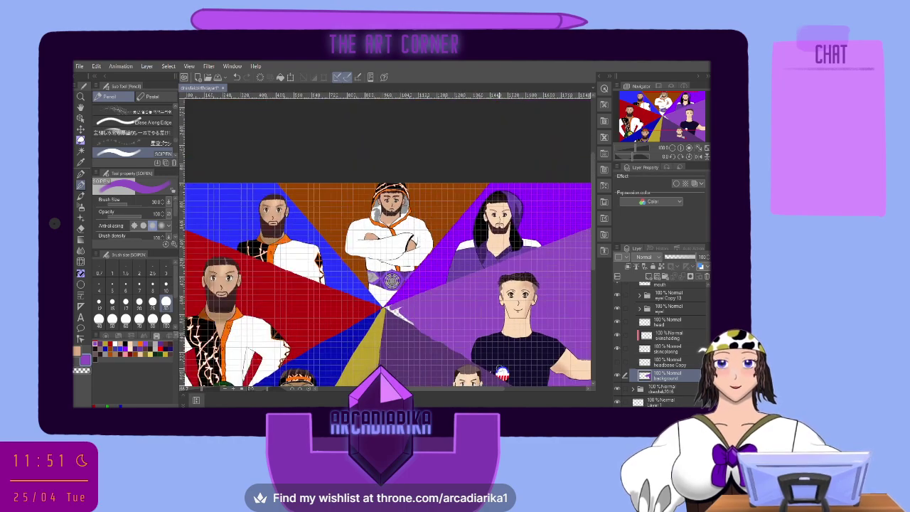
scroll(498, 368, up, 2)
scroll(249, 260, up, 5)
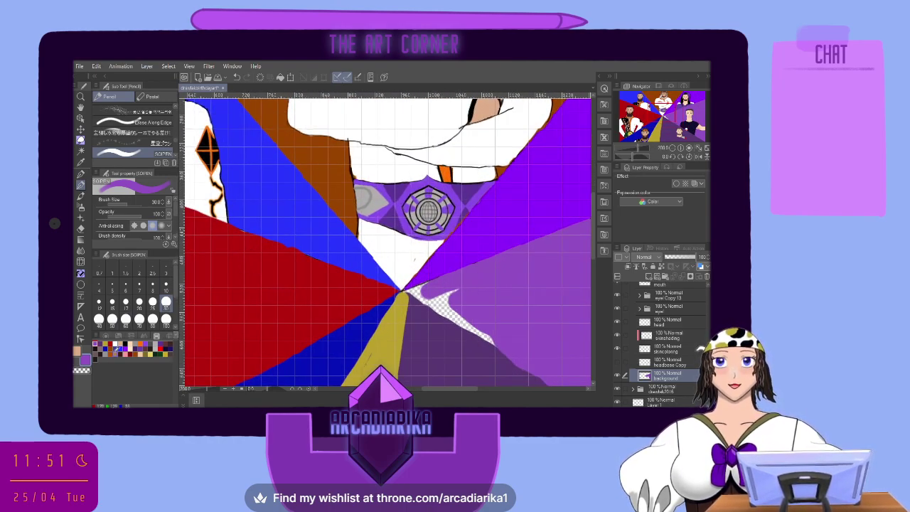
click(111, 301)
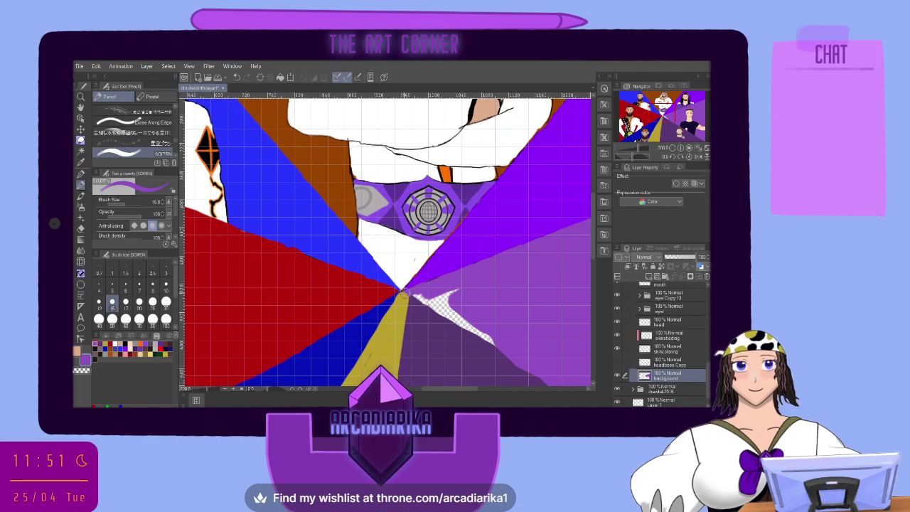
mouse_move(403, 292)
mouse_down()
mouse_move(499, 343)
mouse_move(443, 297)
mouse_up()
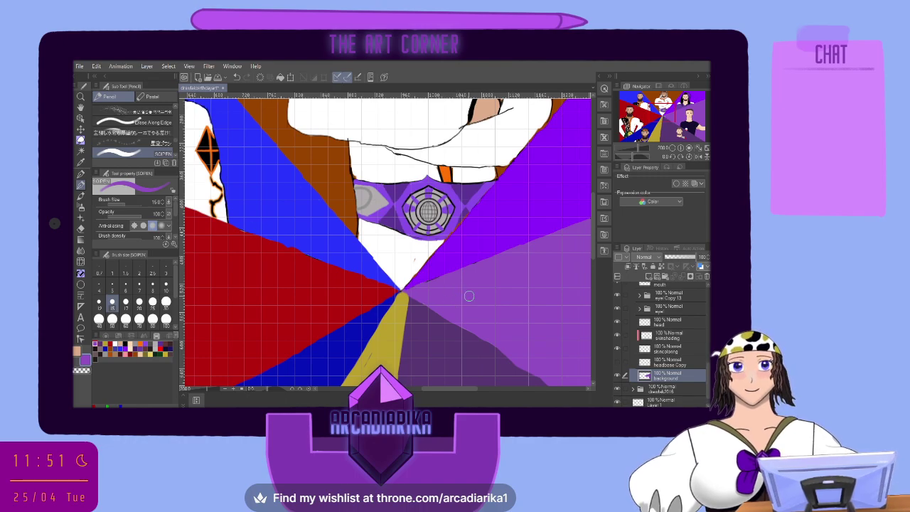
scroll(468, 295, down, 2)
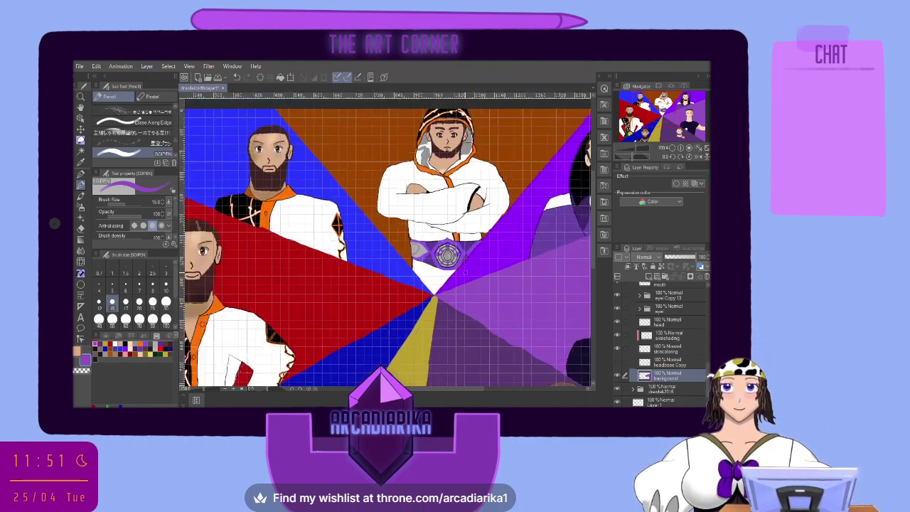
scroll(465, 272, down, 2)
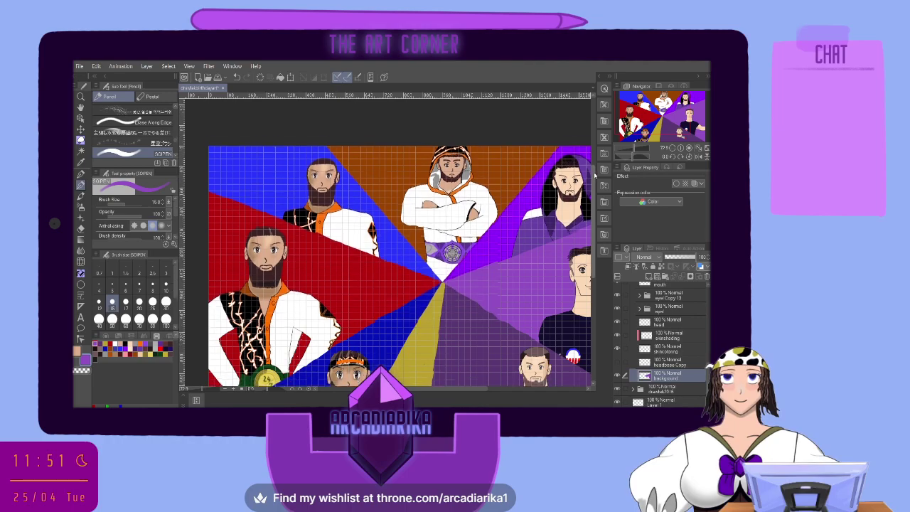
drag(594, 174, 597, 194)
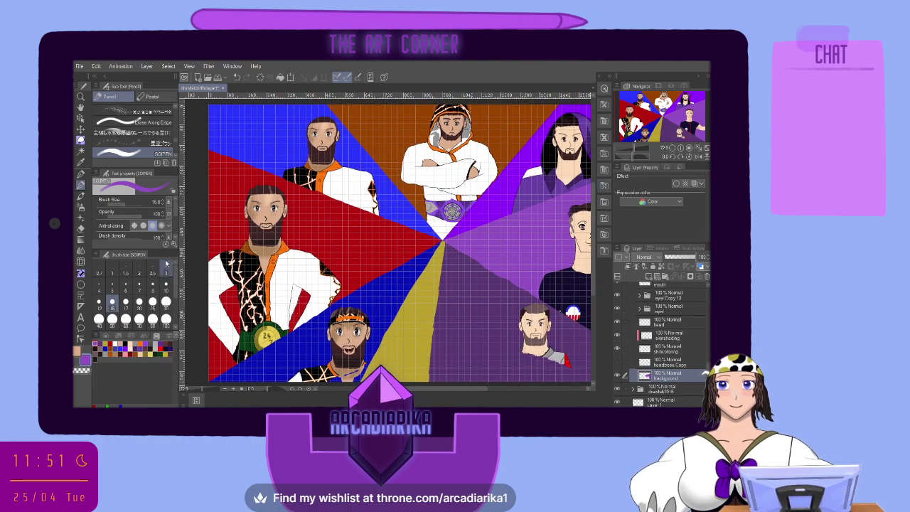
scroll(705, 333, up, 2)
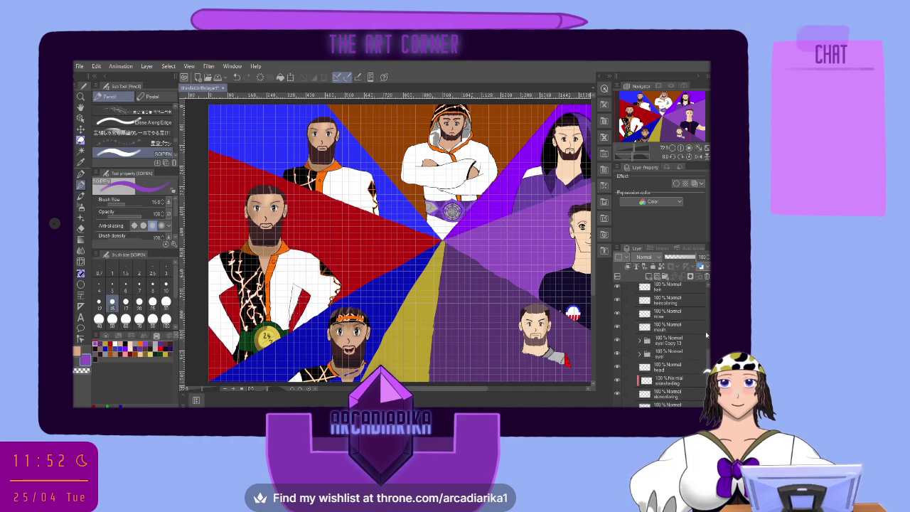
Show the 2023 character's folder and select the button colouring layer in the 2017 folder
scroll(705, 331, up, 5)
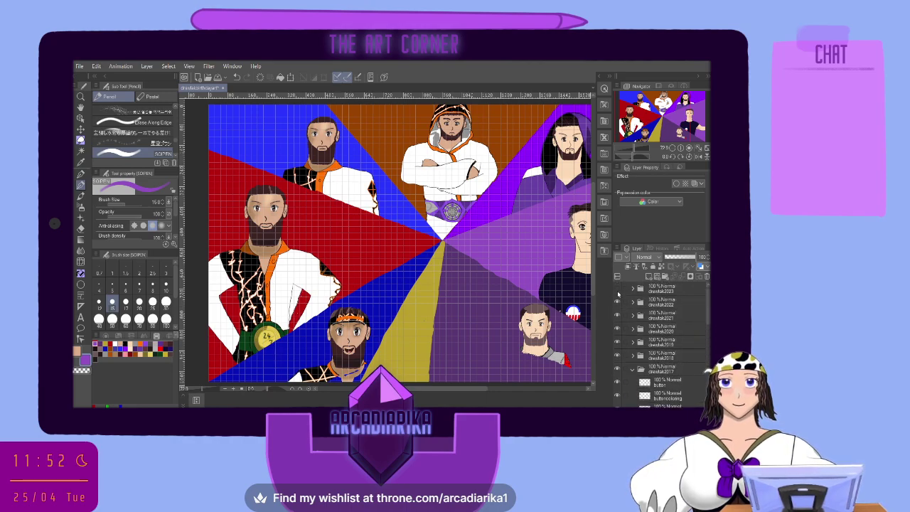
click(617, 290)
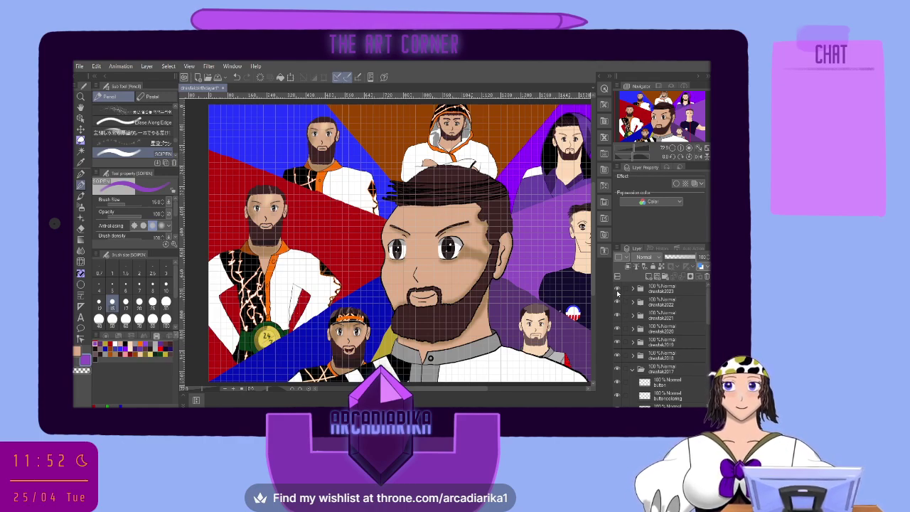
scroll(650, 373, down, 2)
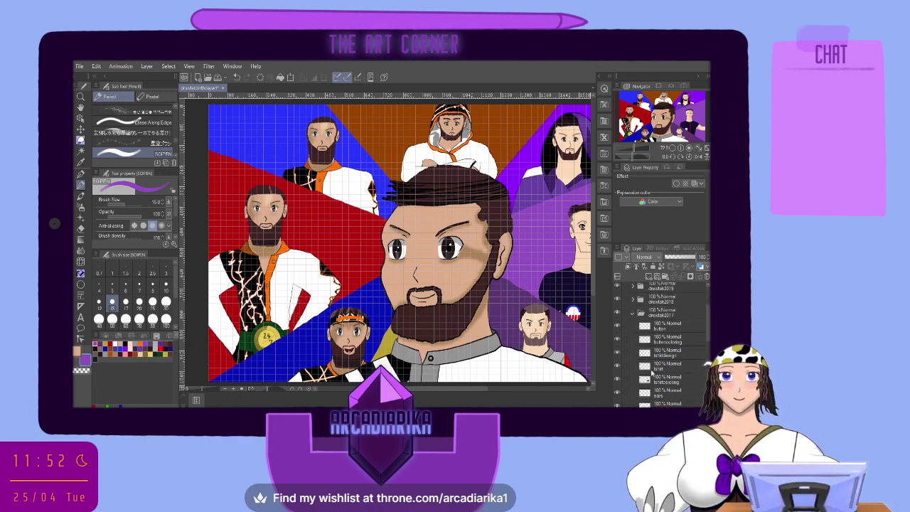
scroll(651, 373, down, 1)
click(666, 303)
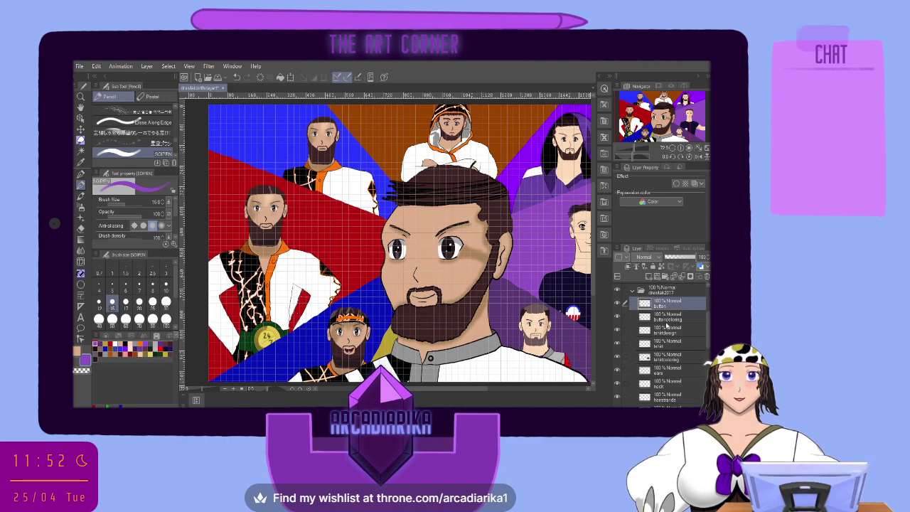
click(665, 319)
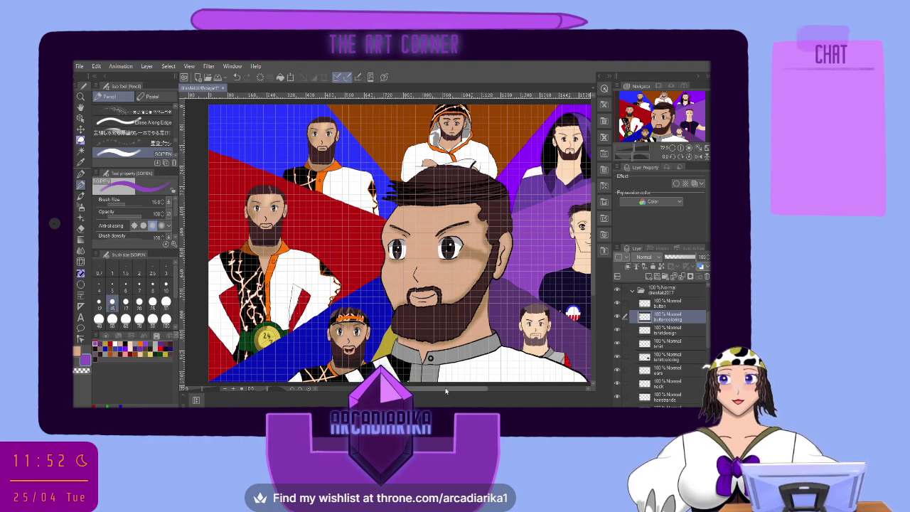
Draw the black W-shaped wrestling logo with its underline in the white area of the 2017 character's badge, using pencil size 4
drag(465, 389, 497, 390)
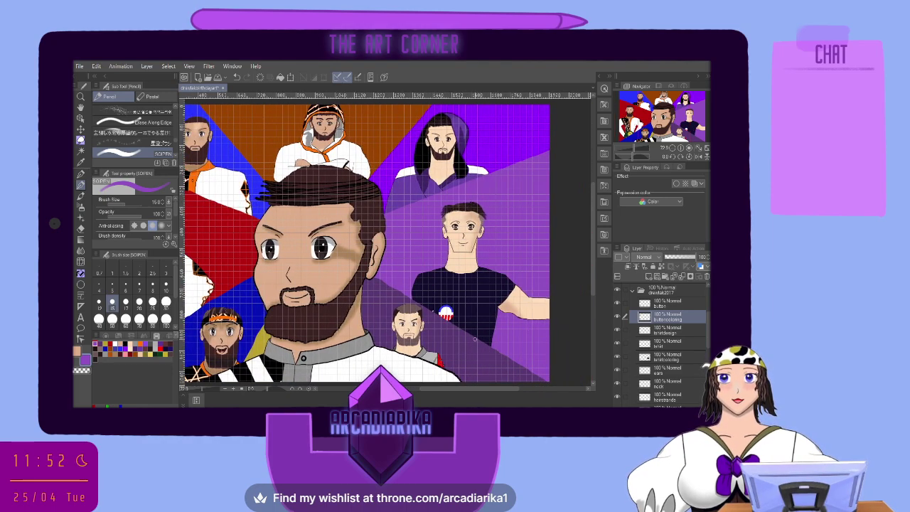
scroll(455, 323, up, 8)
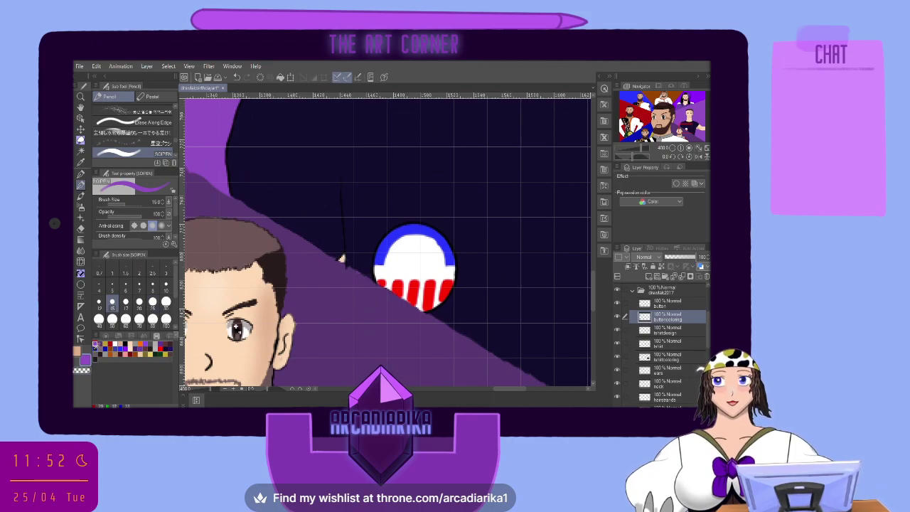
click(97, 346)
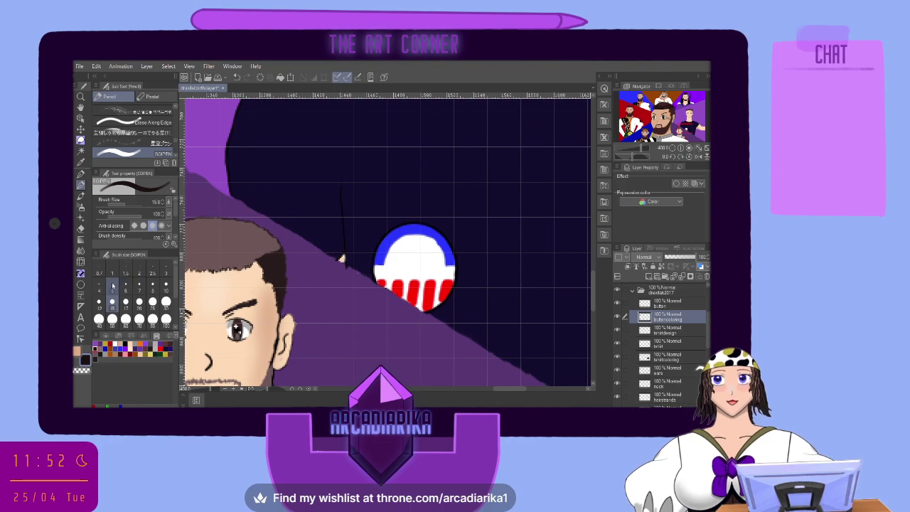
click(112, 286)
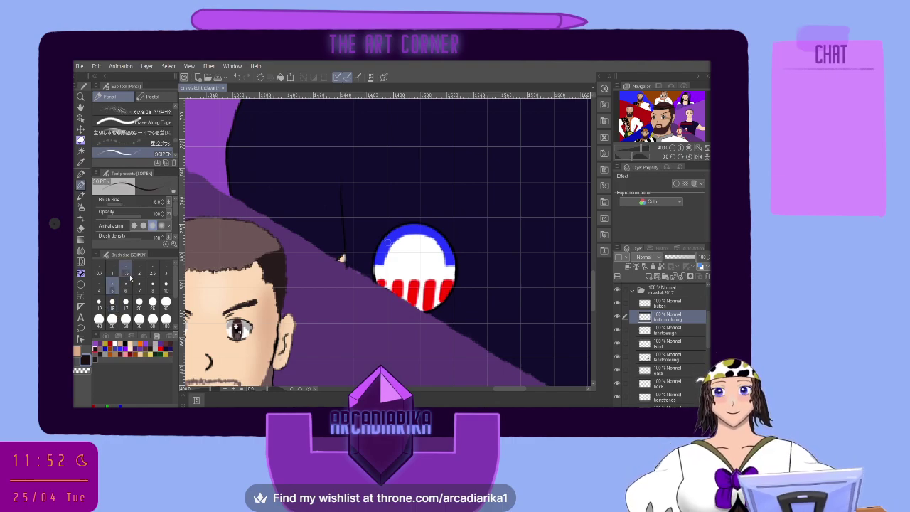
scroll(419, 238, up, 2)
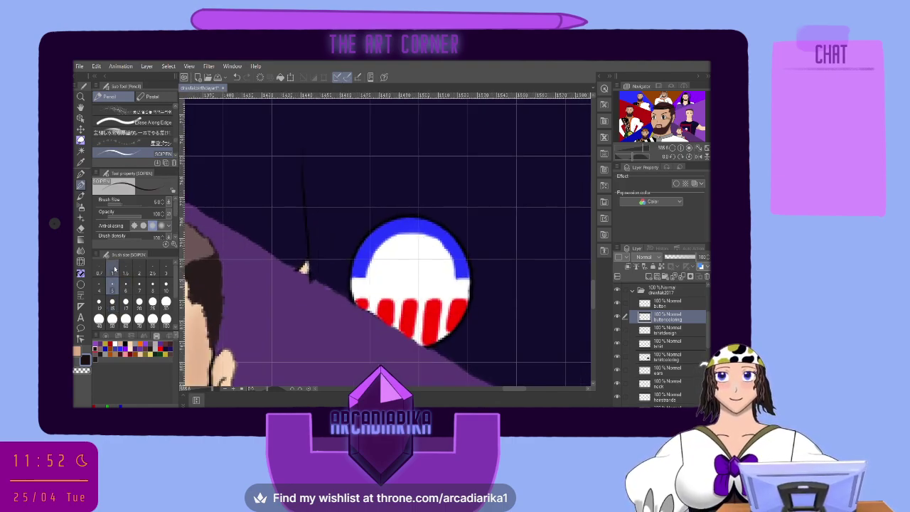
click(100, 285)
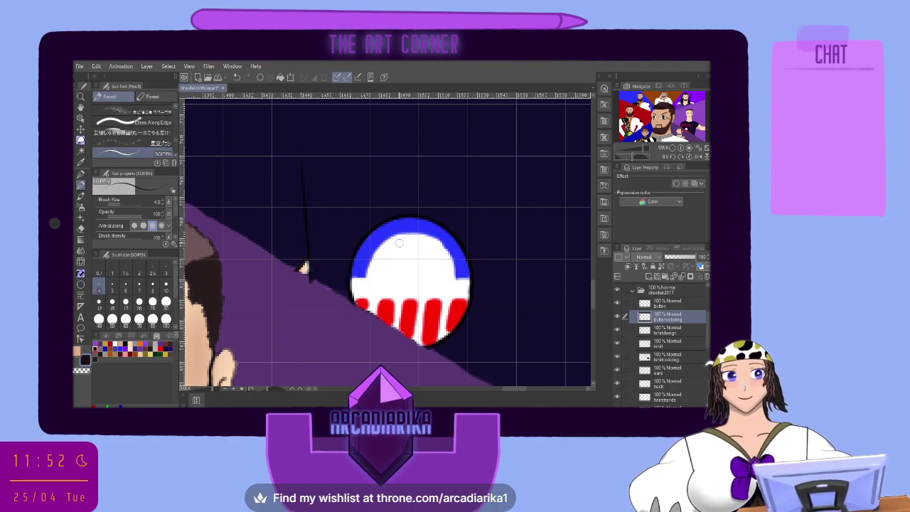
mouse_move(398, 244)
mouse_down()
mouse_move(405, 256)
mouse_move(411, 243)
mouse_move(415, 256)
mouse_move(424, 242)
mouse_move(404, 266)
mouse_move(409, 259)
mouse_move(418, 267)
mouse_move(429, 246)
mouse_up()
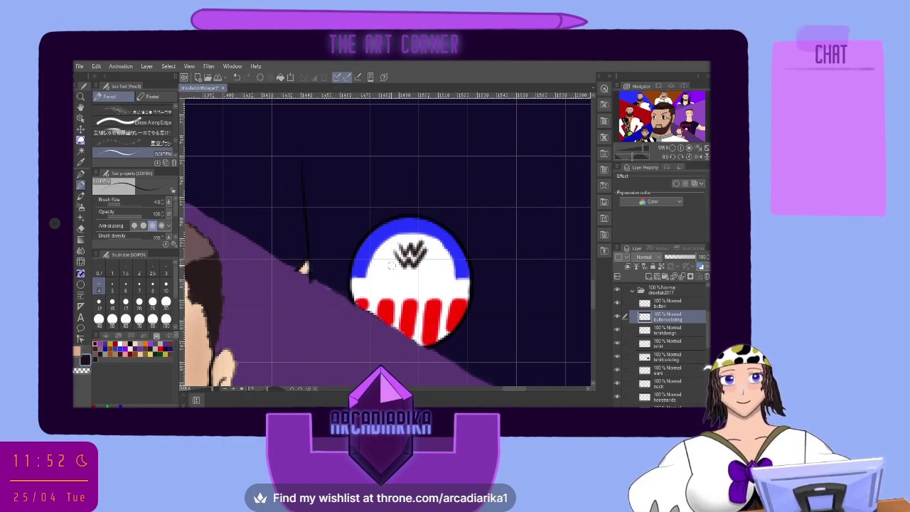
drag(389, 271, 430, 265)
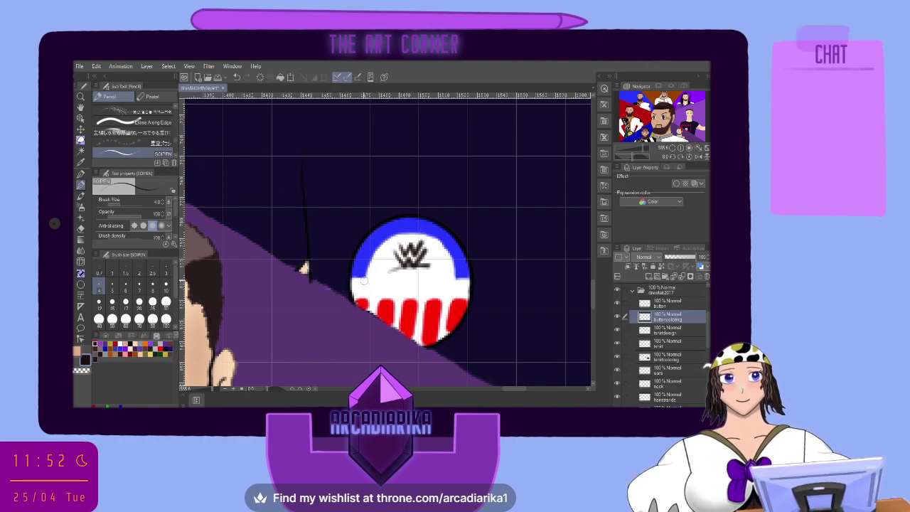
mouse_move(363, 281)
mouse_down()
mouse_move(362, 292)
mouse_move(374, 288)
mouse_move(359, 280)
mouse_move(371, 275)
mouse_up()
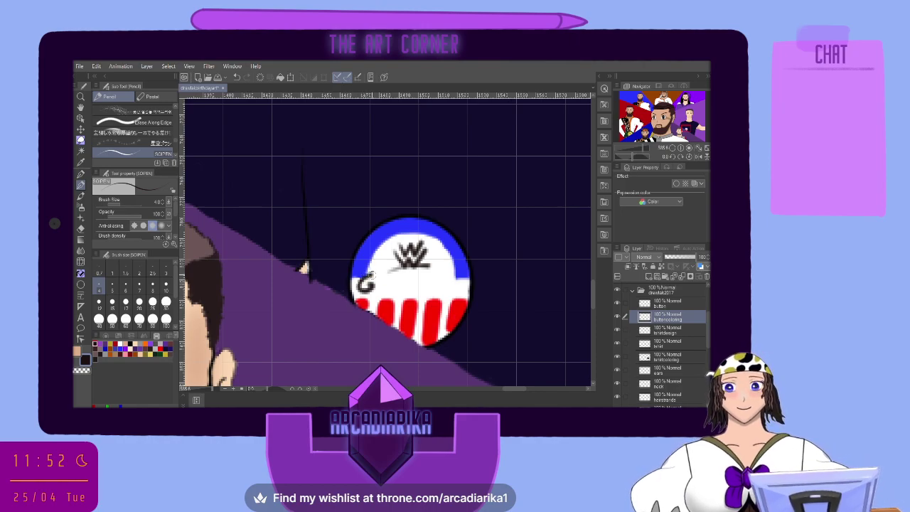
click(237, 77)
click(238, 76)
mouse_move(359, 282)
mouse_down()
mouse_move(364, 274)
mouse_move(357, 293)
mouse_move(371, 295)
mouse_up()
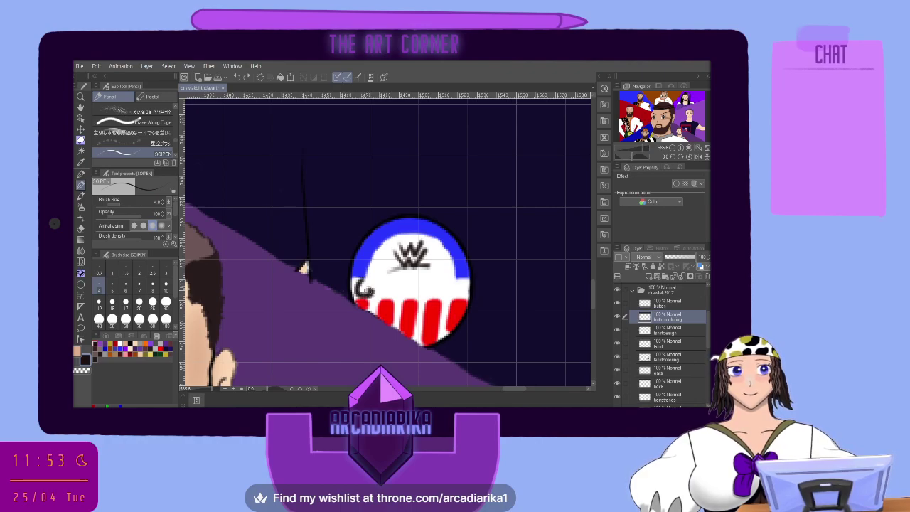
click(237, 77)
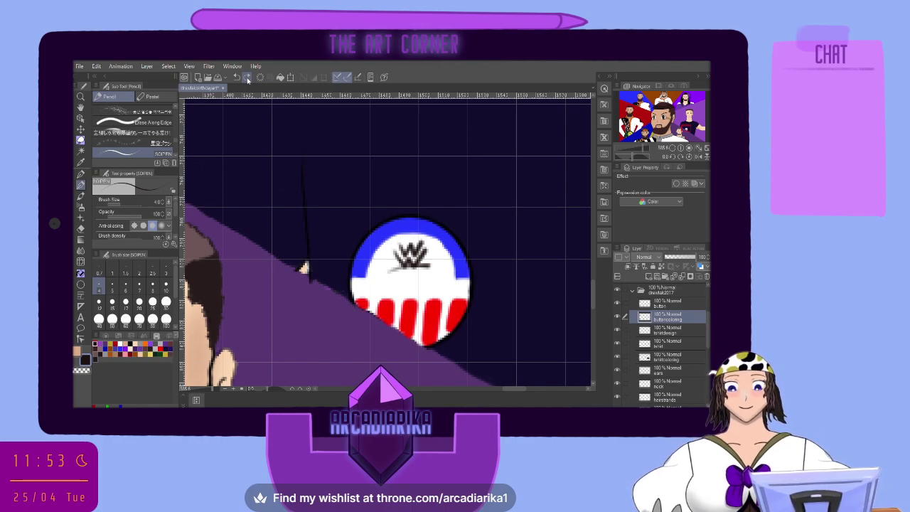
drag(365, 281, 368, 297)
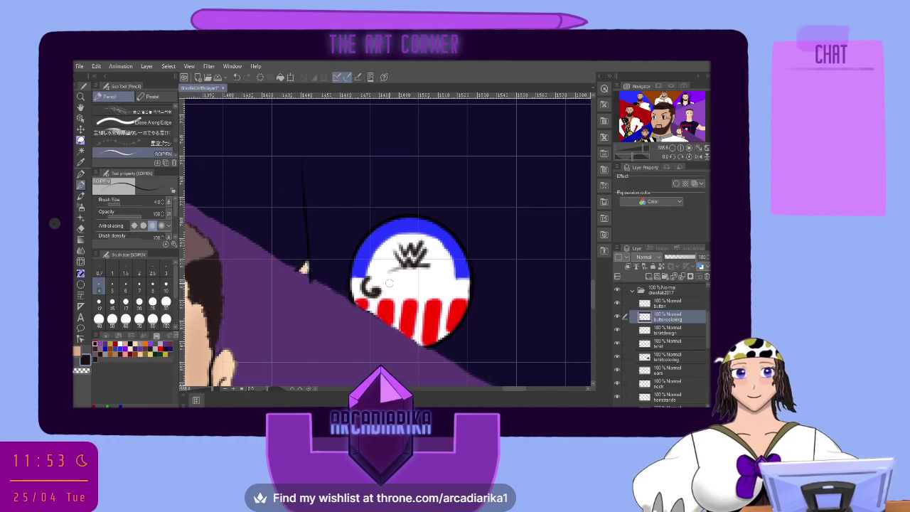
click(237, 76)
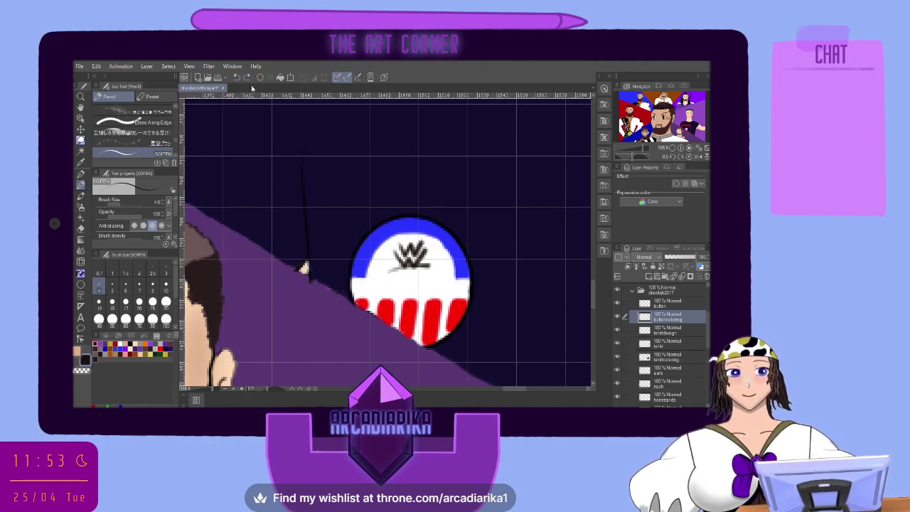
Letter GULAK in black across the badge's white band below the logo, using pencil size 3
click(165, 273)
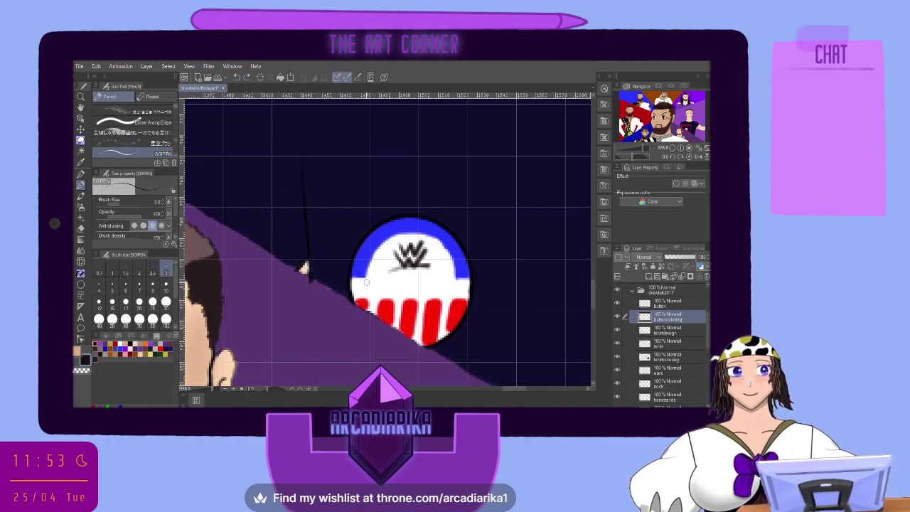
mouse_move(366, 281)
mouse_down()
mouse_move(363, 298)
mouse_move(396, 294)
mouse_move(399, 280)
mouse_move(409, 297)
mouse_move(430, 283)
mouse_move(435, 289)
mouse_up()
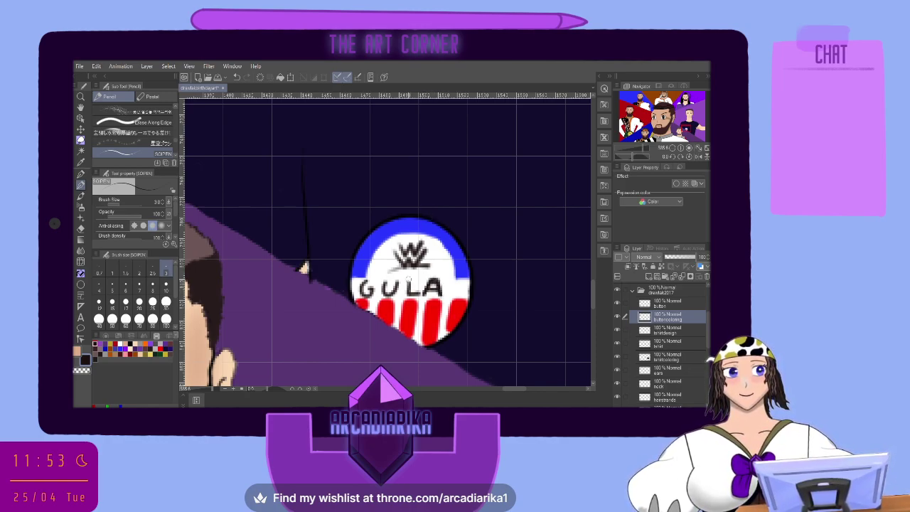
mouse_move(408, 279)
mouse_down()
mouse_move(408, 291)
mouse_move(384, 291)
mouse_move(393, 294)
mouse_move(396, 277)
mouse_up()
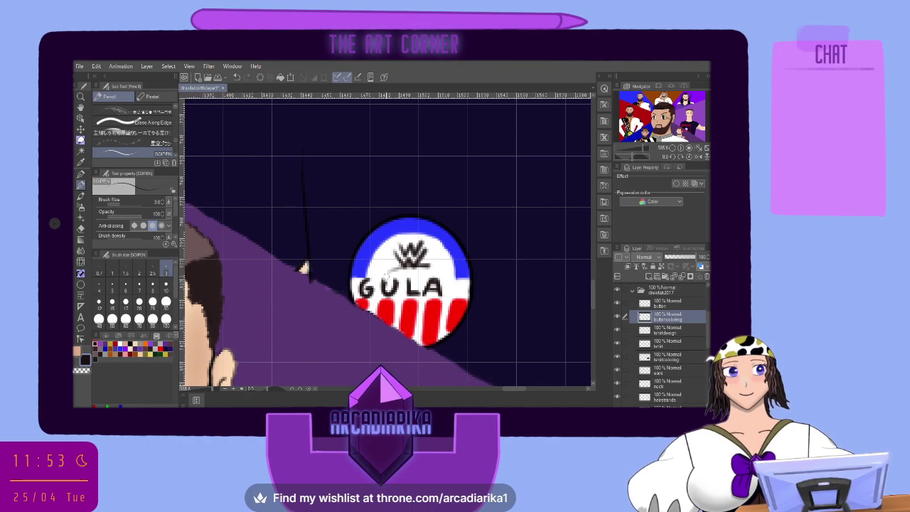
mouse_move(452, 275)
mouse_down()
mouse_move(452, 297)
mouse_move(452, 277)
mouse_move(466, 298)
mouse_up()
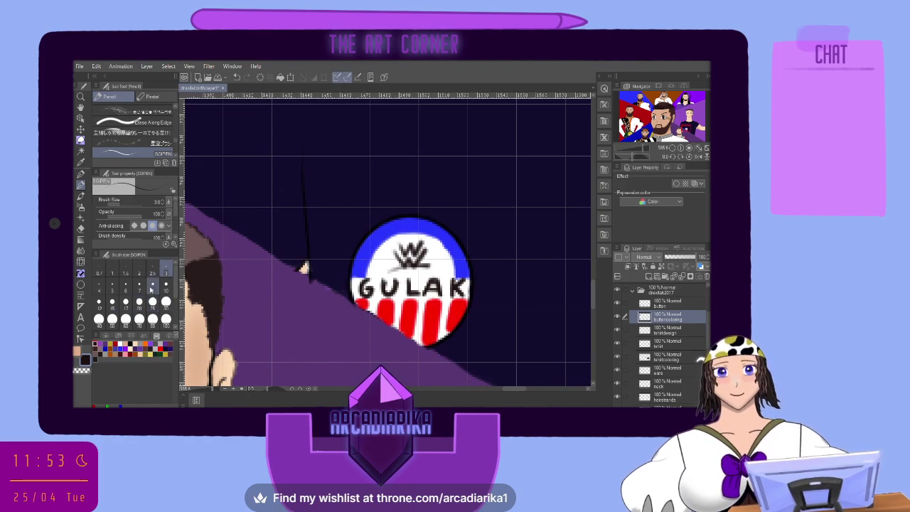
Draw five small white stars along the badge's blue arc with the pencil at size 2.5
click(152, 284)
click(120, 343)
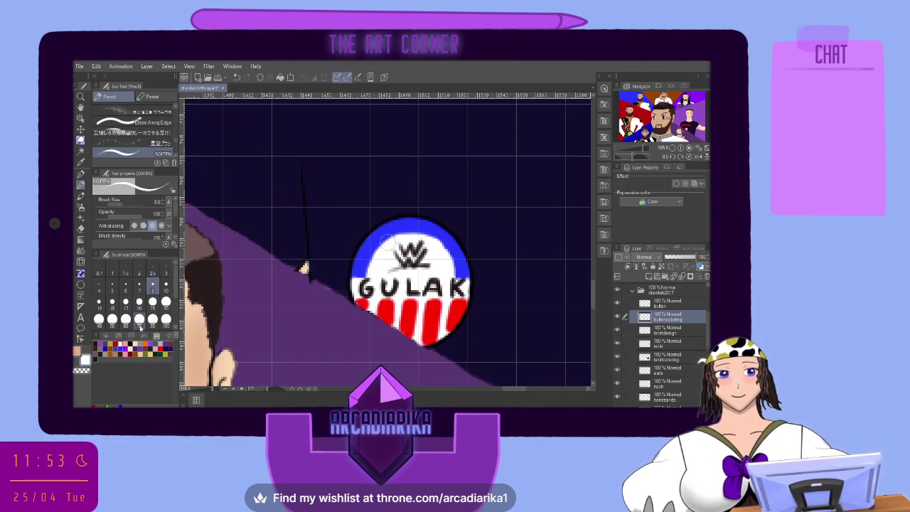
click(152, 273)
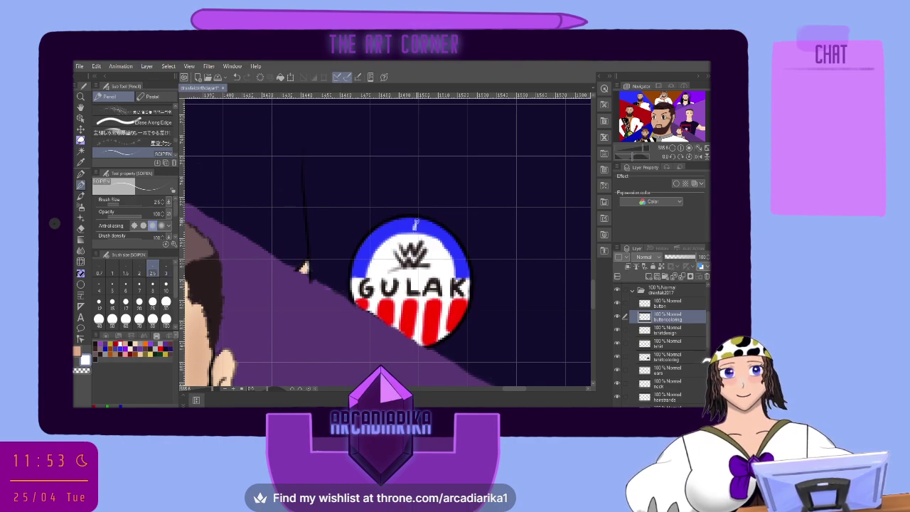
drag(413, 225, 388, 231)
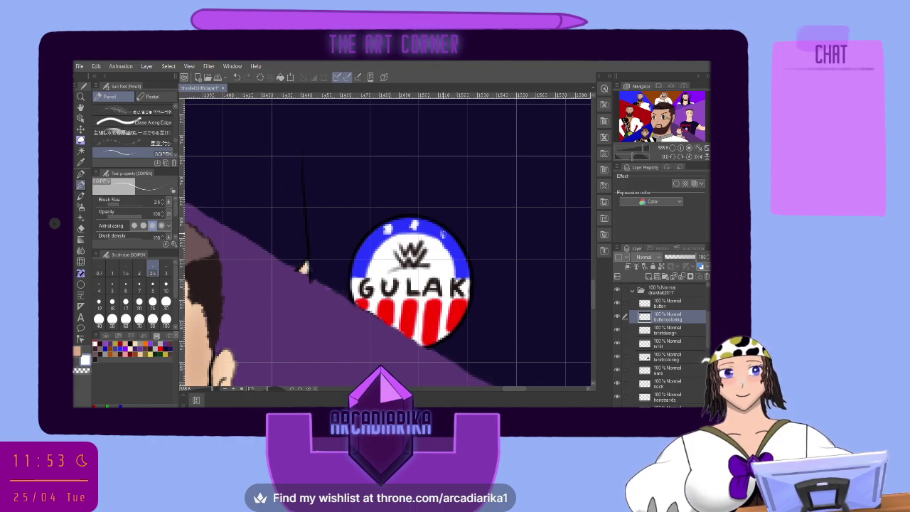
drag(441, 232, 443, 237)
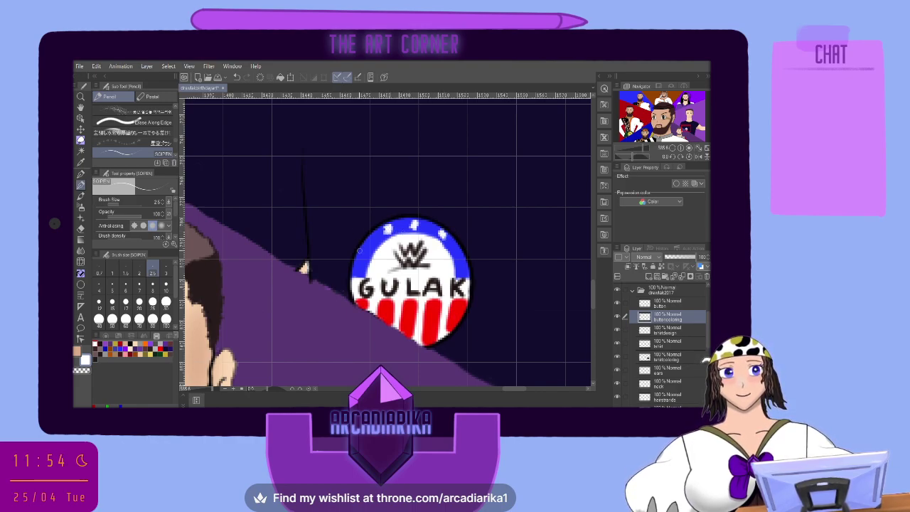
drag(361, 248, 363, 254)
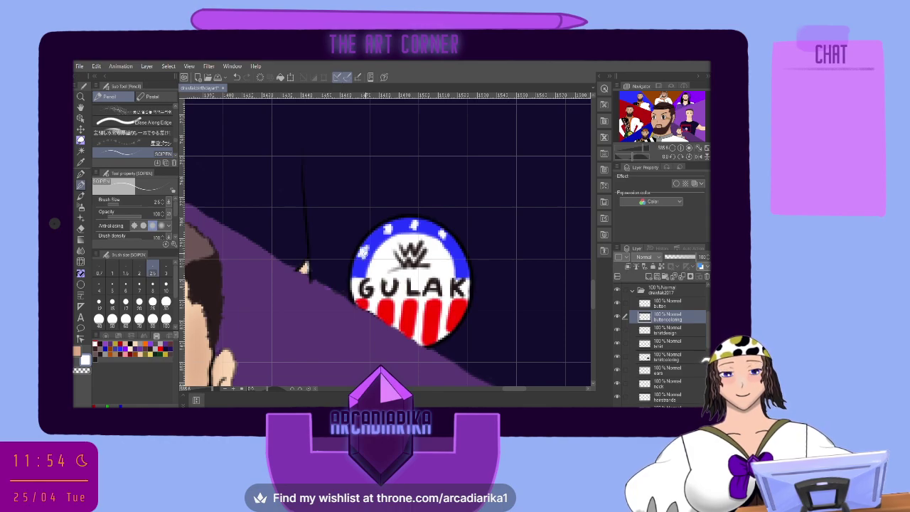
drag(453, 247, 460, 257)
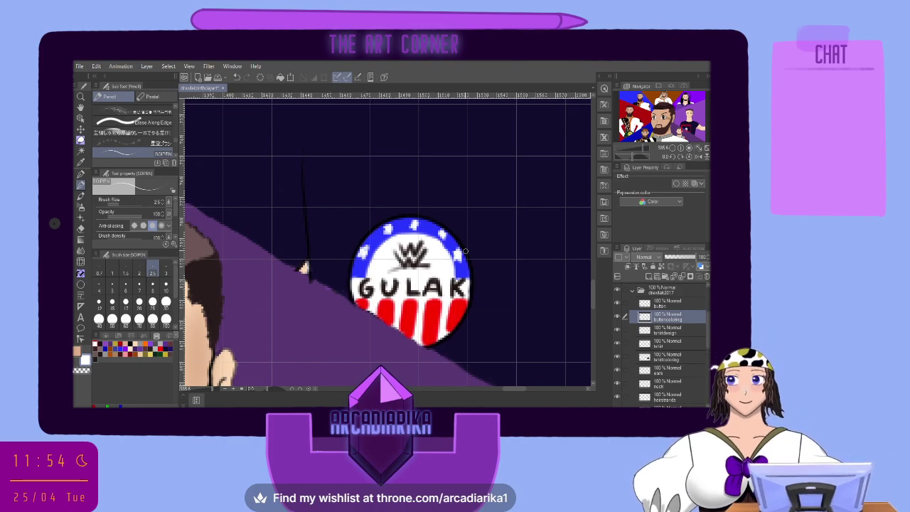
Collapse the 2017 character's folder, expand the 2021 folder and select its jacket colouring layer for work around the belt
scroll(465, 253, down, 8)
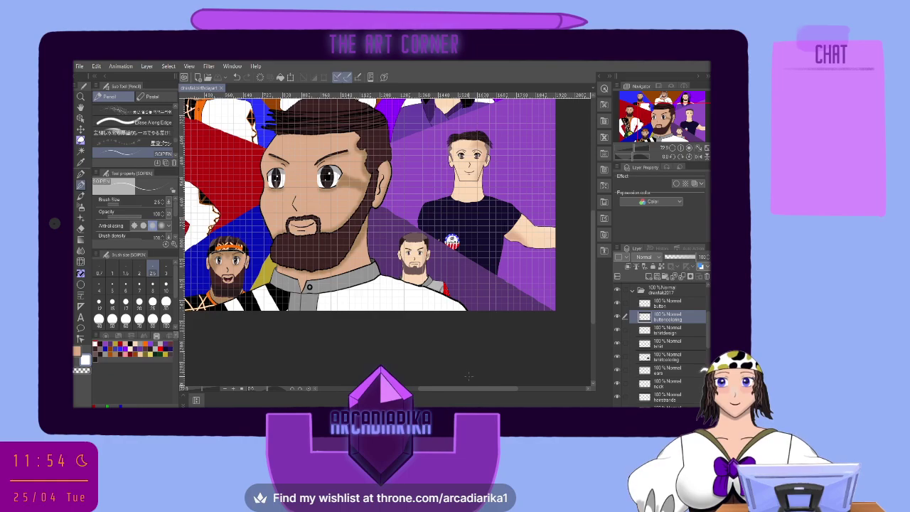
drag(465, 389, 387, 389)
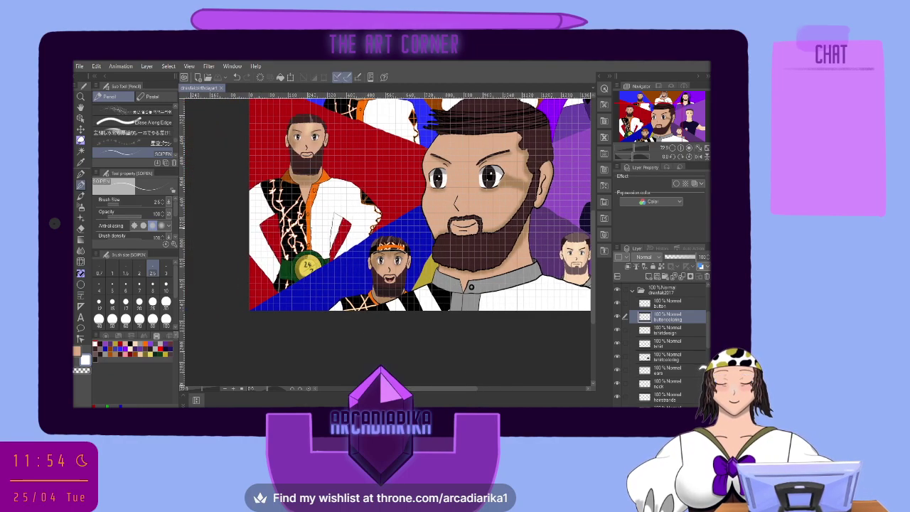
scroll(368, 334, up, 8)
scroll(302, 298, up, 2)
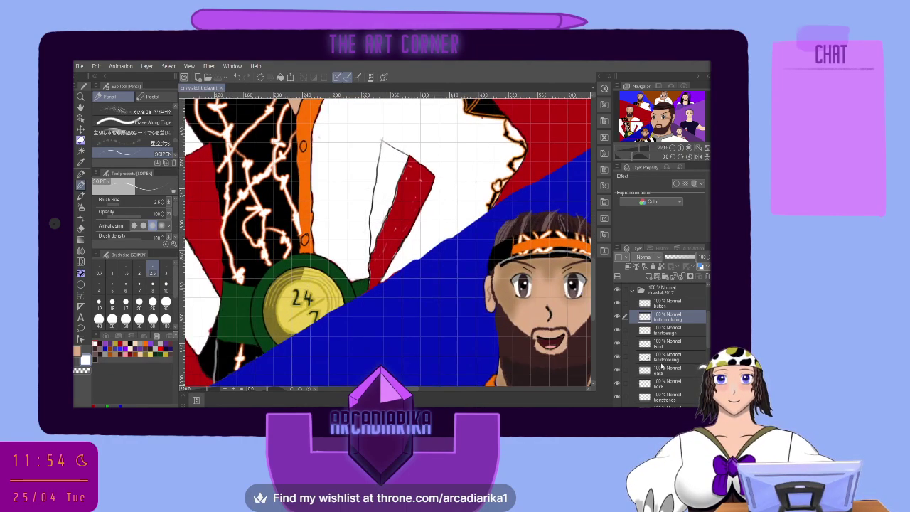
click(633, 291)
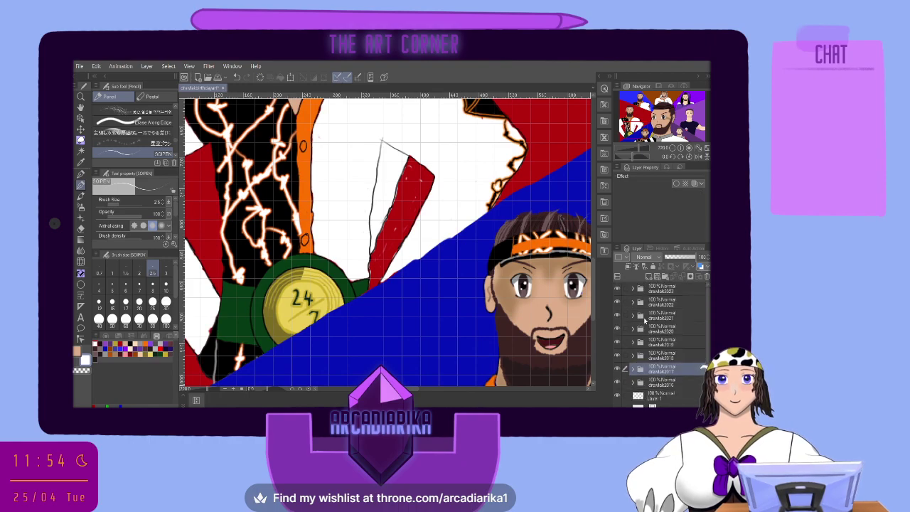
click(633, 316)
scroll(648, 358, down, 2)
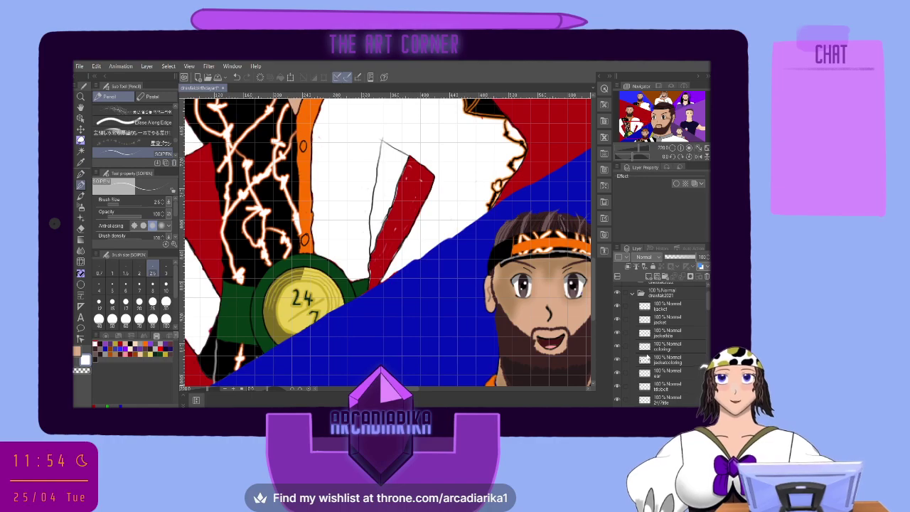
click(666, 358)
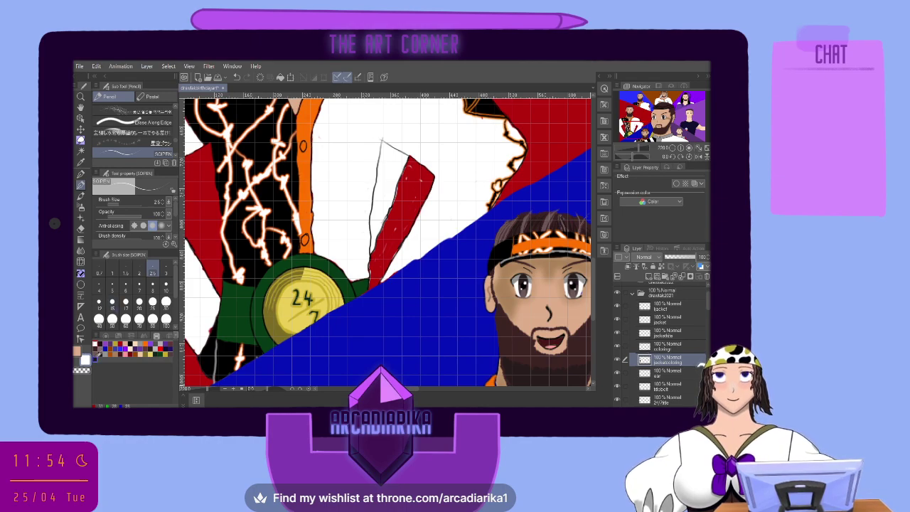
Try touching up the dark edge of the 2021 jacket's thorn-patterned panel with the G-pen at size 12
click(95, 352)
click(80, 175)
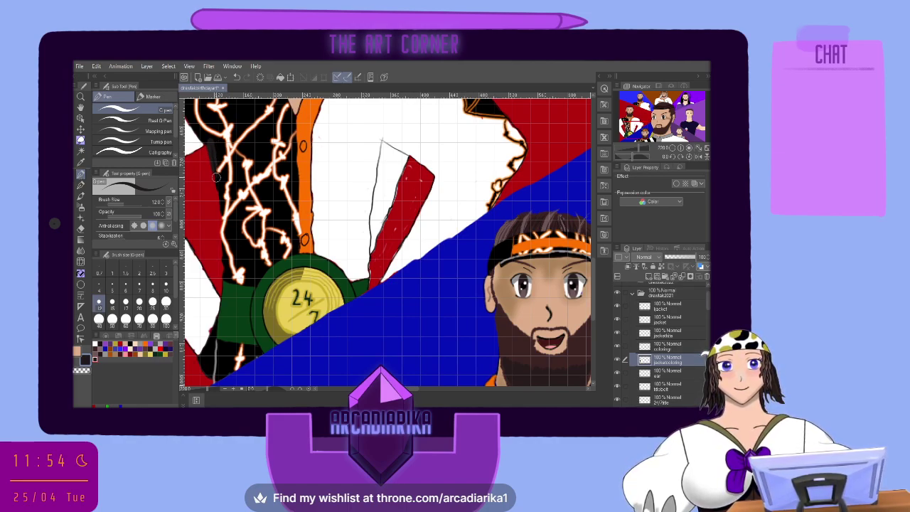
click(237, 78)
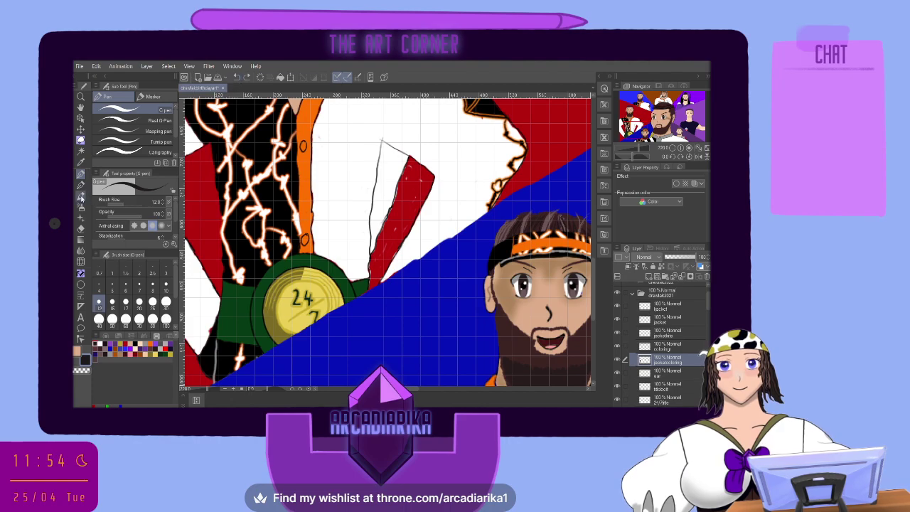
Set the pencil to size 6 with black and try touching up the jacket panel's edge just above the green belt
click(80, 184)
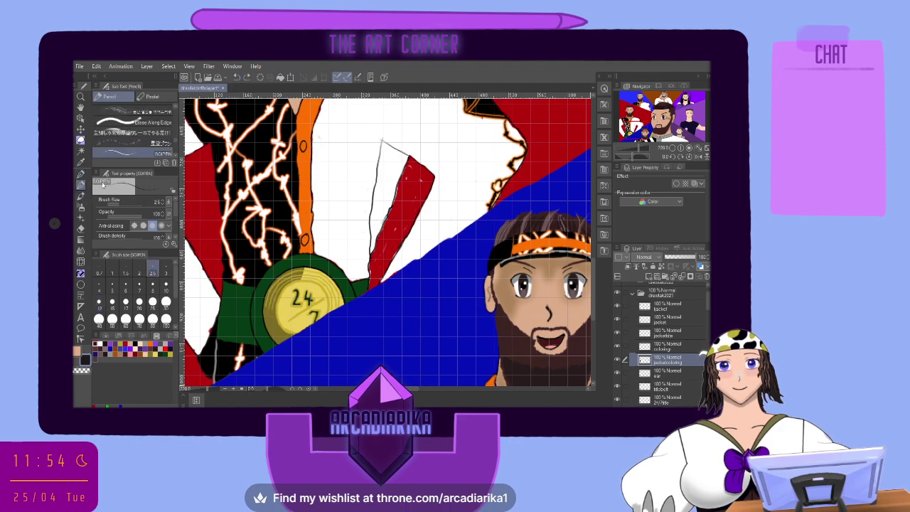
click(125, 286)
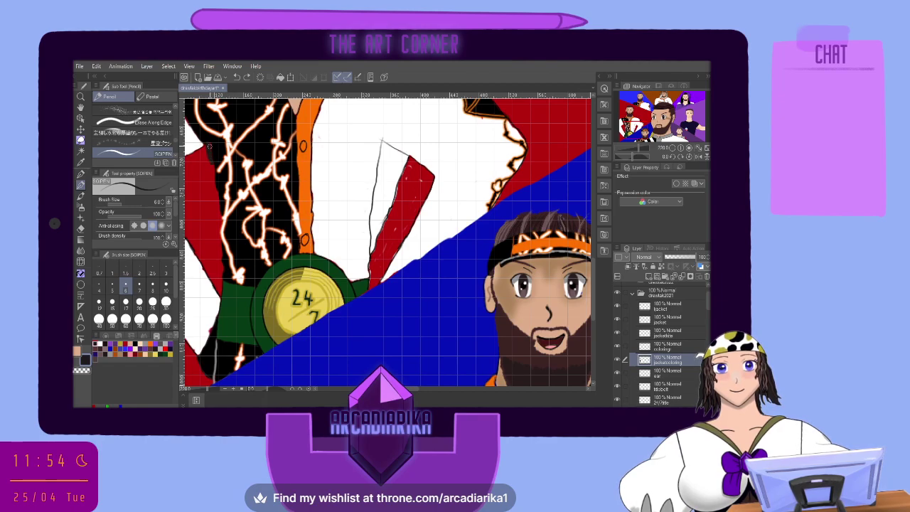
click(236, 78)
click(132, 343)
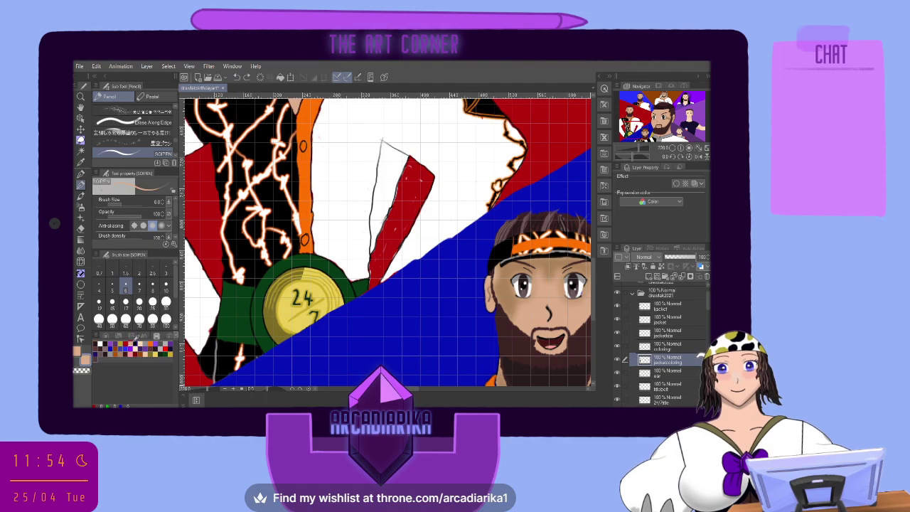
key(x)
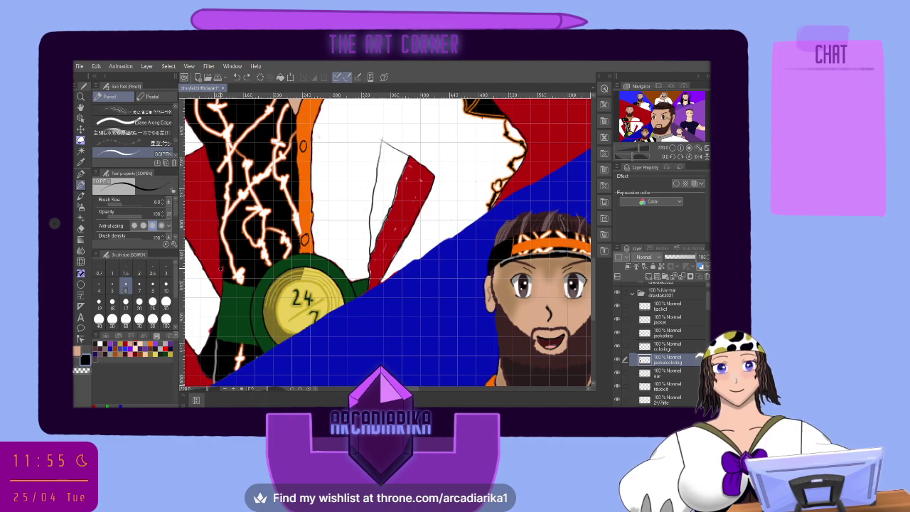
drag(223, 273, 219, 266)
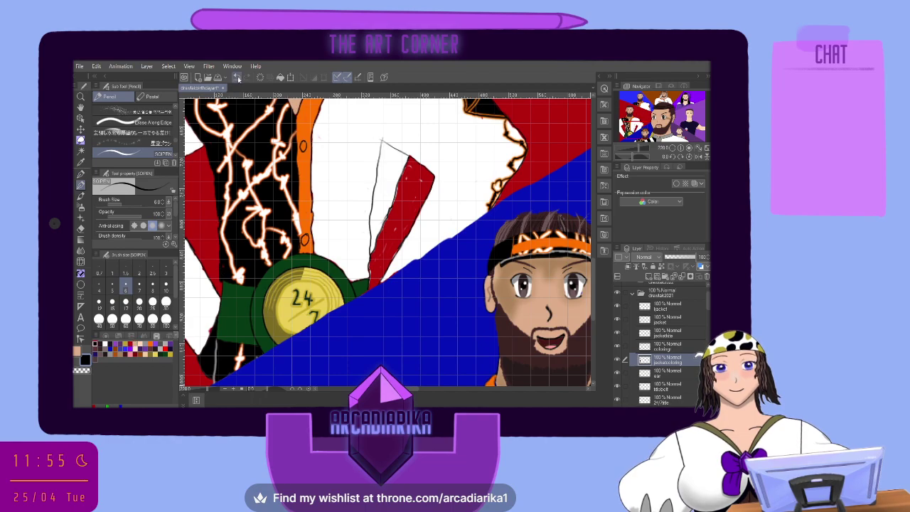
click(239, 79)
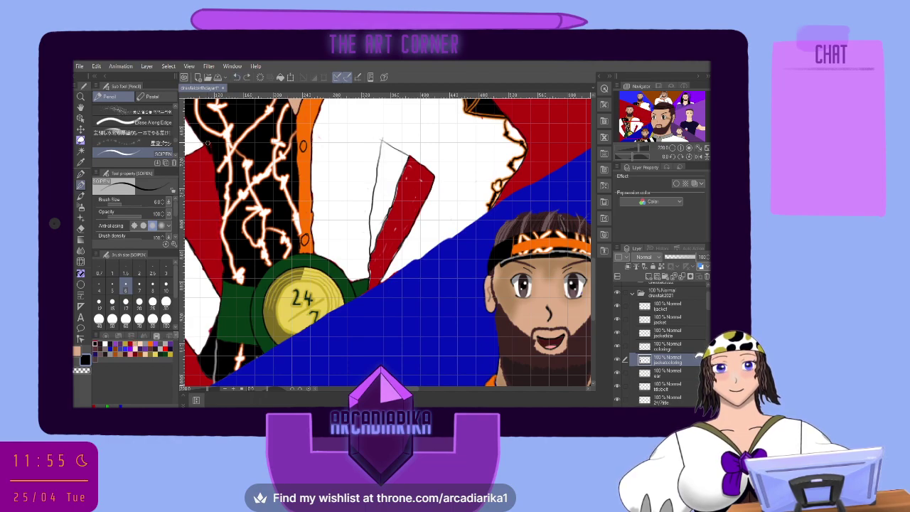
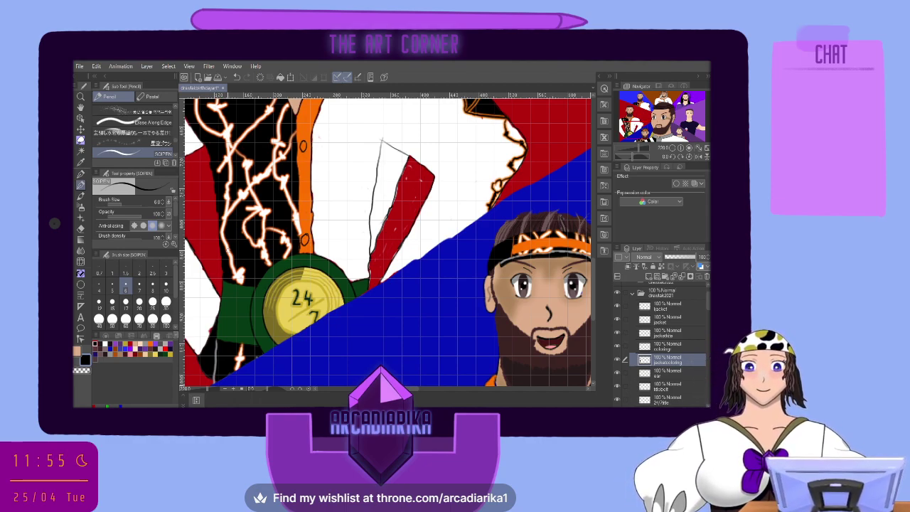
Try painting over the light specks in the red strip with a red size 25 pencil on the drawing's background layer
click(102, 344)
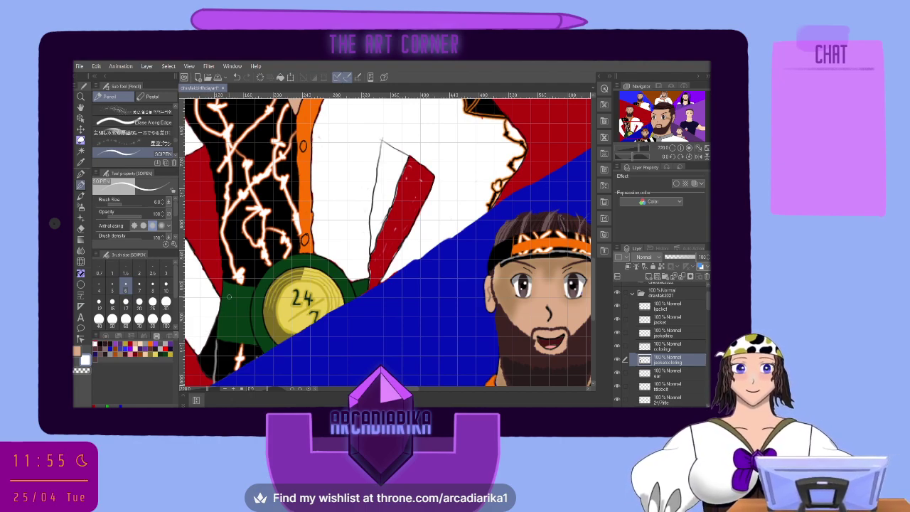
scroll(394, 206, up, 3)
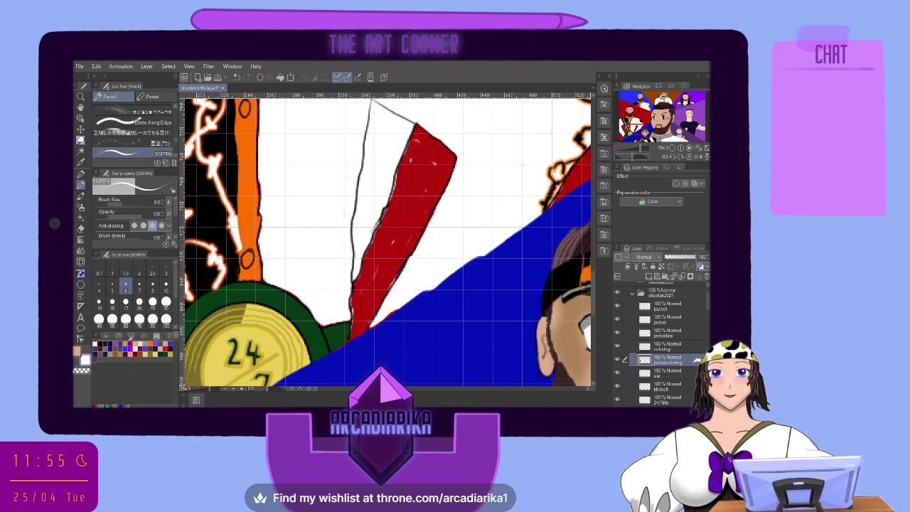
click(131, 344)
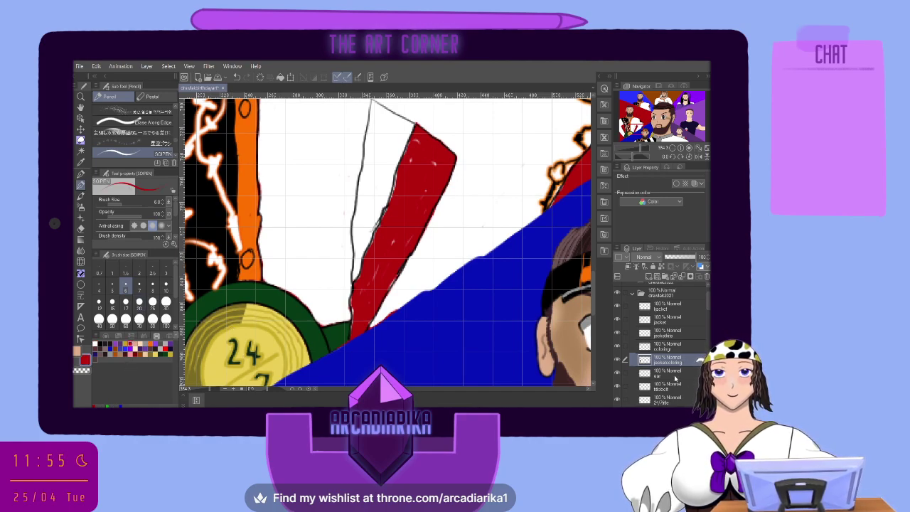
scroll(678, 389, down, 5)
scroll(678, 390, down, 10)
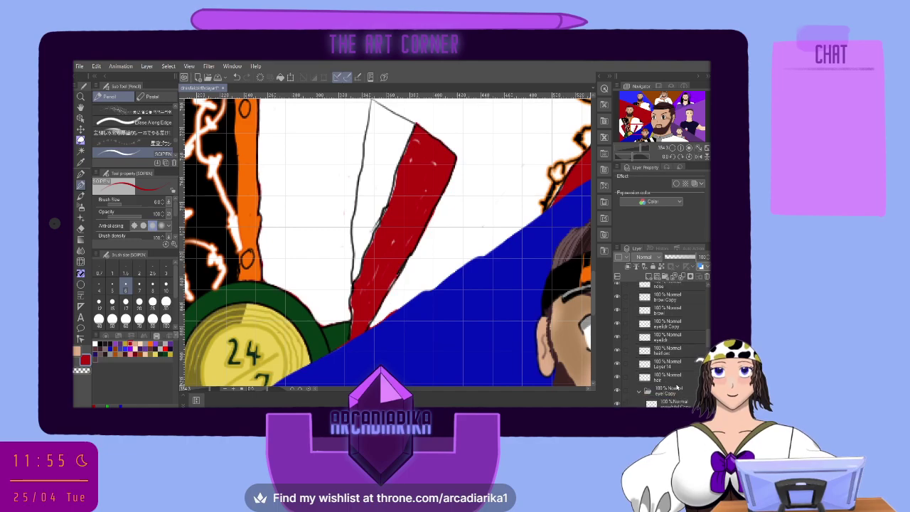
scroll(676, 384, down, 10)
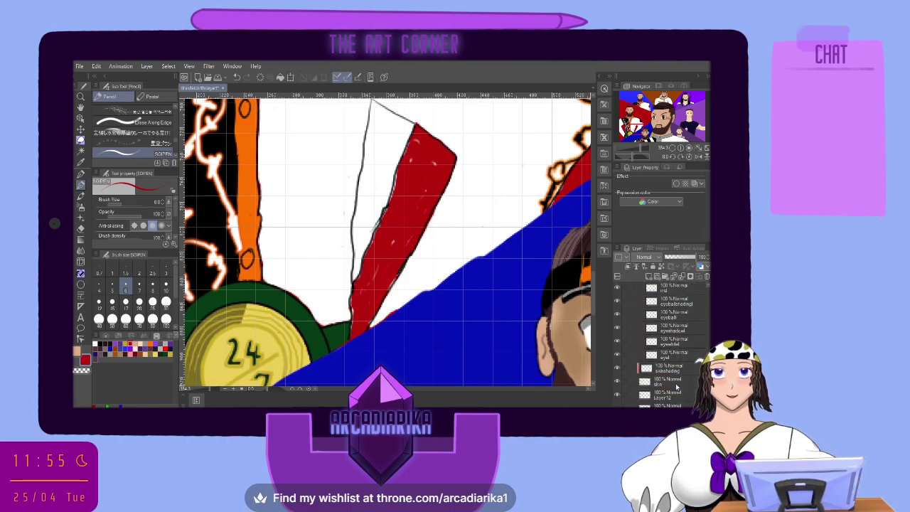
click(662, 320)
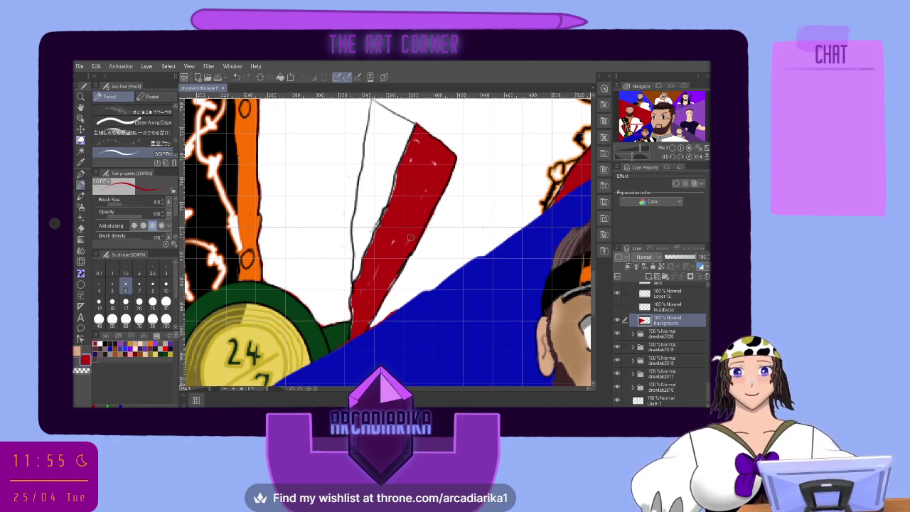
click(153, 303)
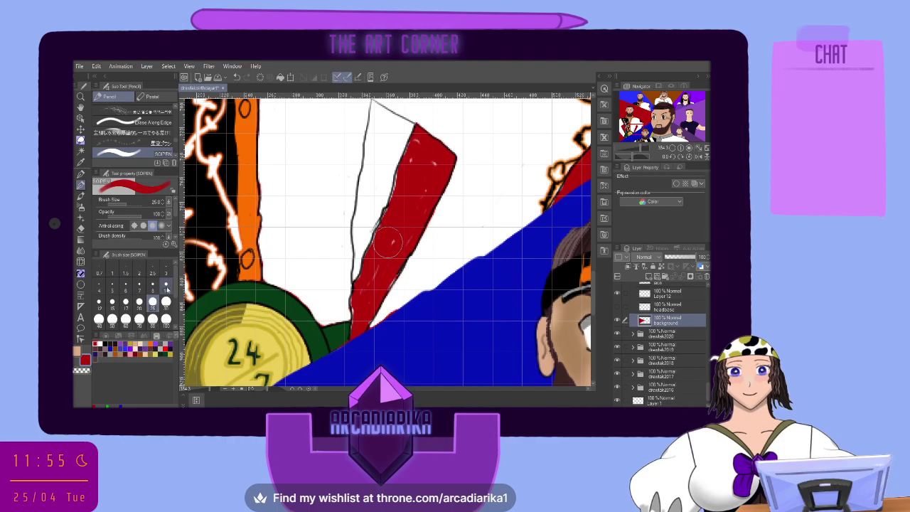
drag(394, 244, 378, 271)
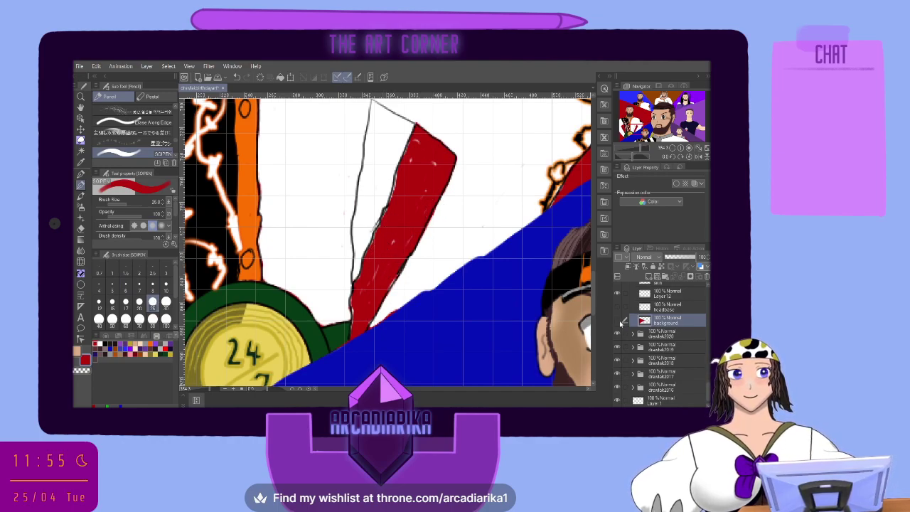
click(617, 320)
click(617, 321)
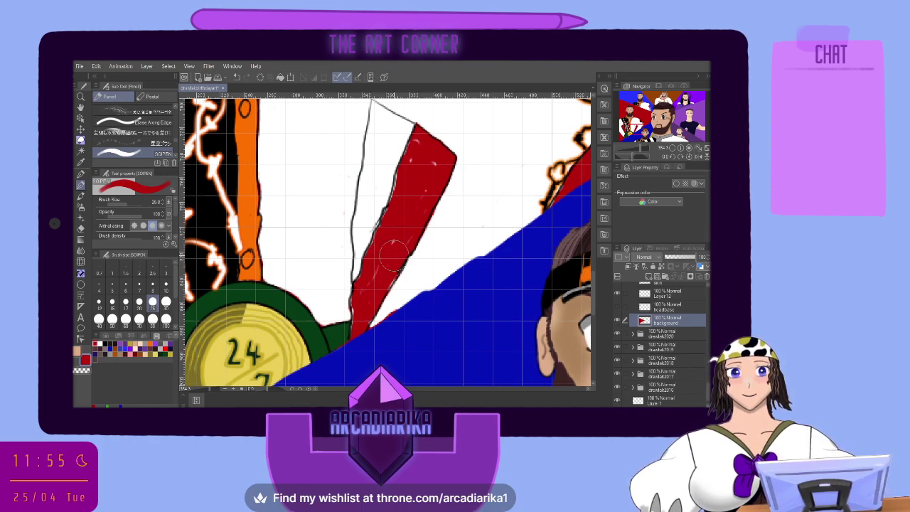
Try a dark red pen stroke on the strip and a full fill of the background layer, and undo them
key(p)
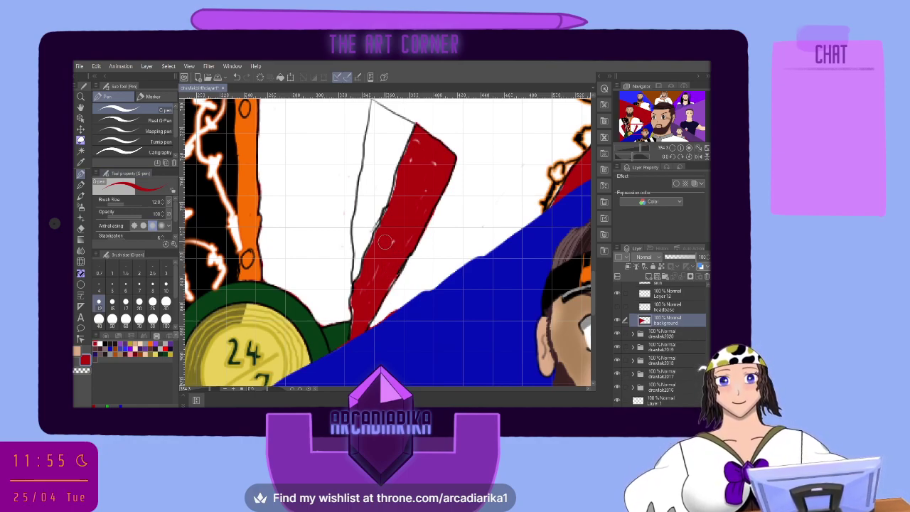
click(135, 350)
drag(398, 233, 368, 292)
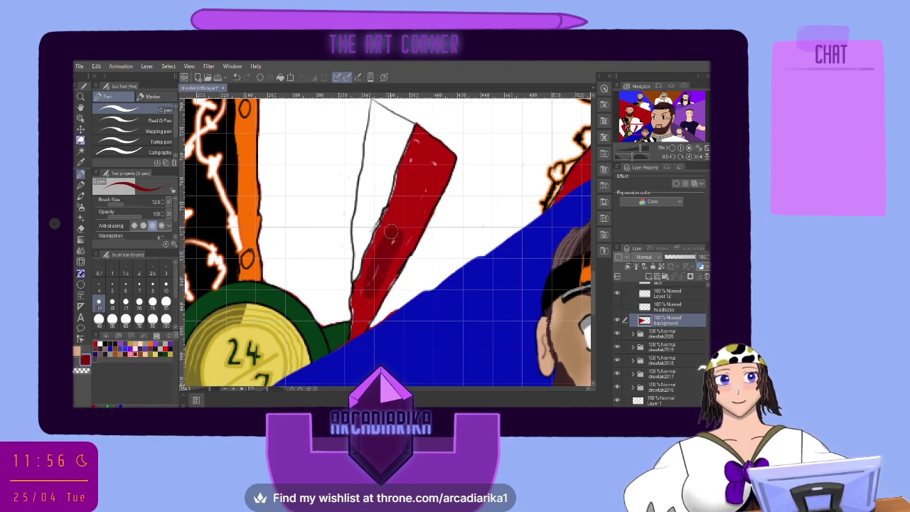
click(281, 78)
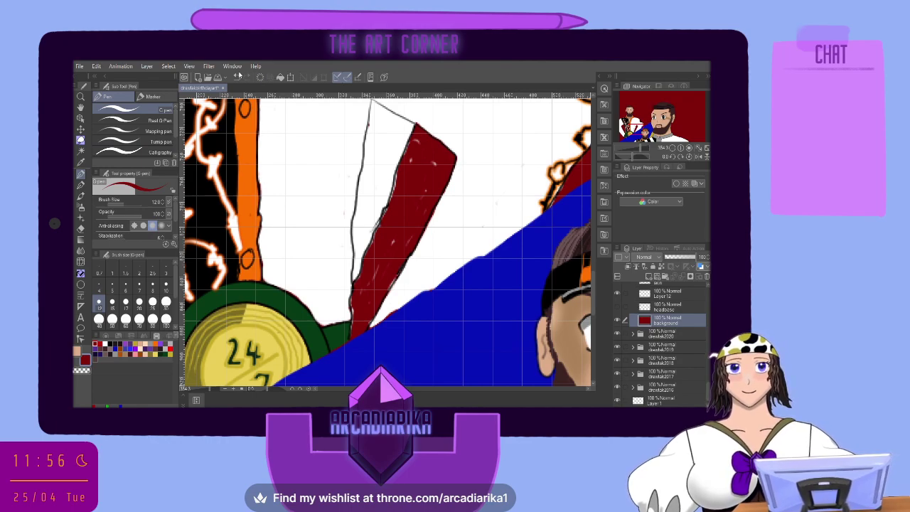
click(237, 76)
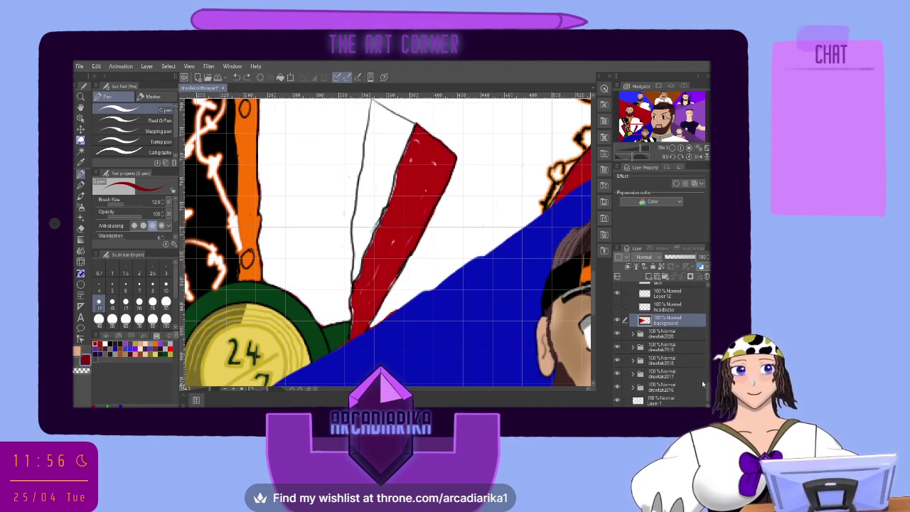
Switch the jacketcoloring layer's visibility off and on to examine what it covers around the red strip
scroll(702, 380, up, 10)
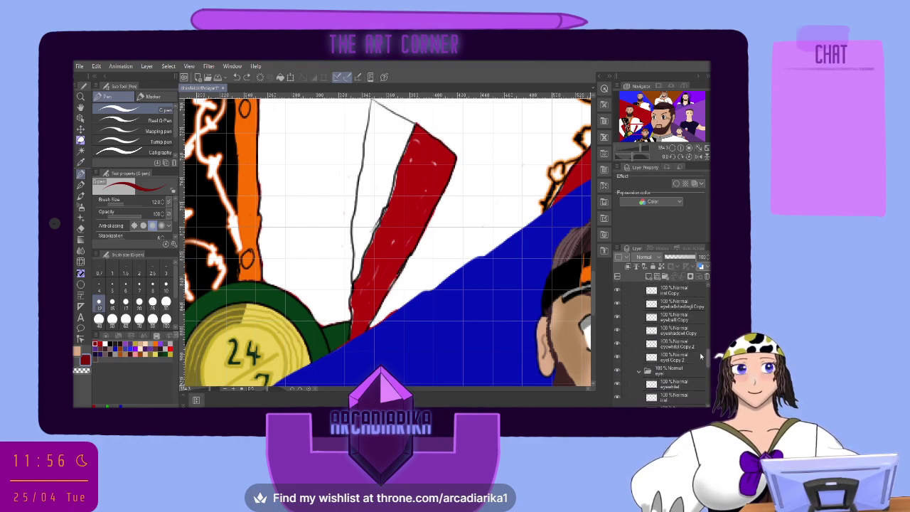
scroll(700, 355, up, 6)
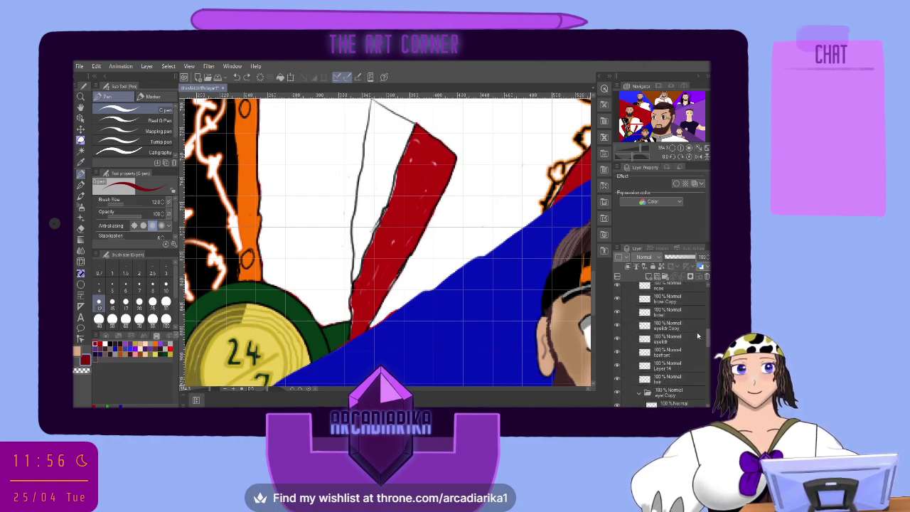
scroll(697, 327, up, 8)
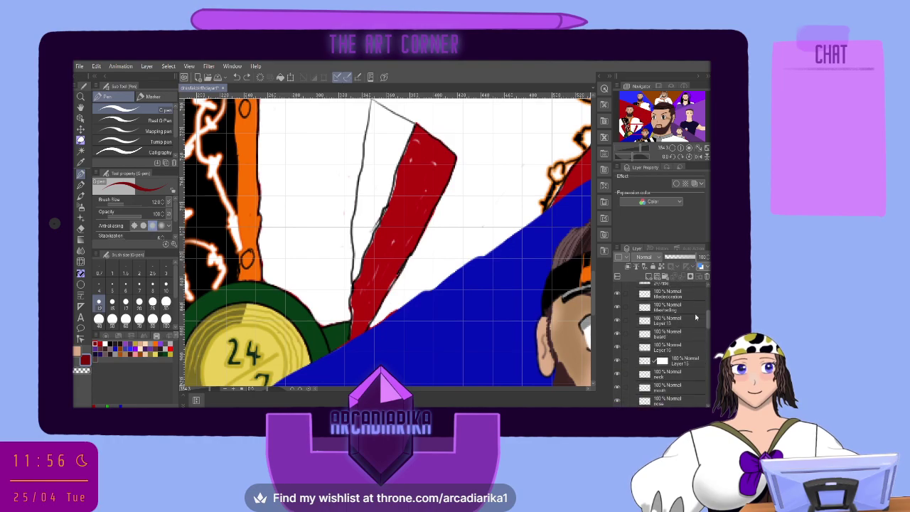
scroll(697, 313, up, 8)
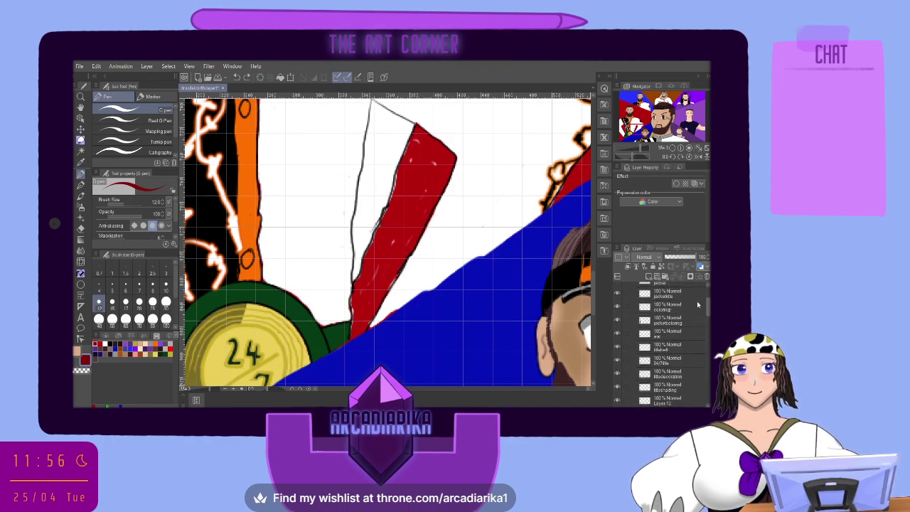
drag(613, 320, 614, 321)
click(617, 320)
click(617, 320)
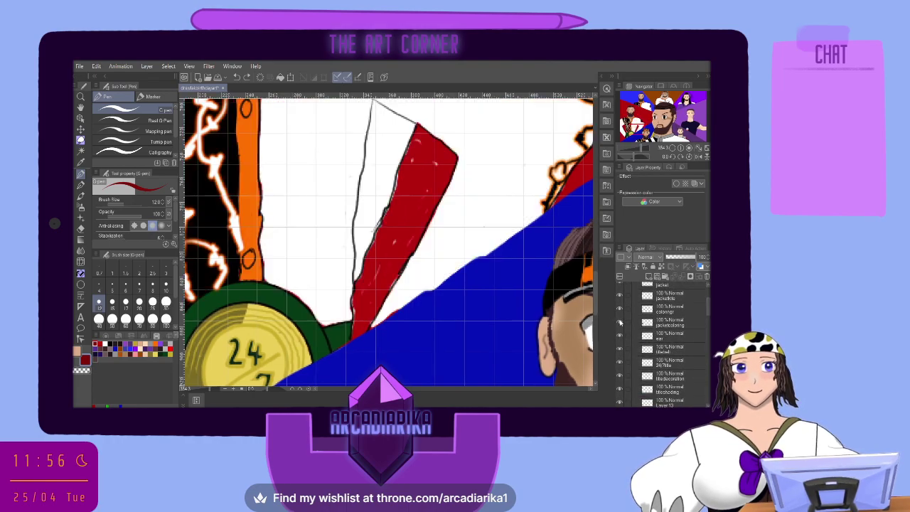
click(620, 322)
click(620, 322)
click(619, 322)
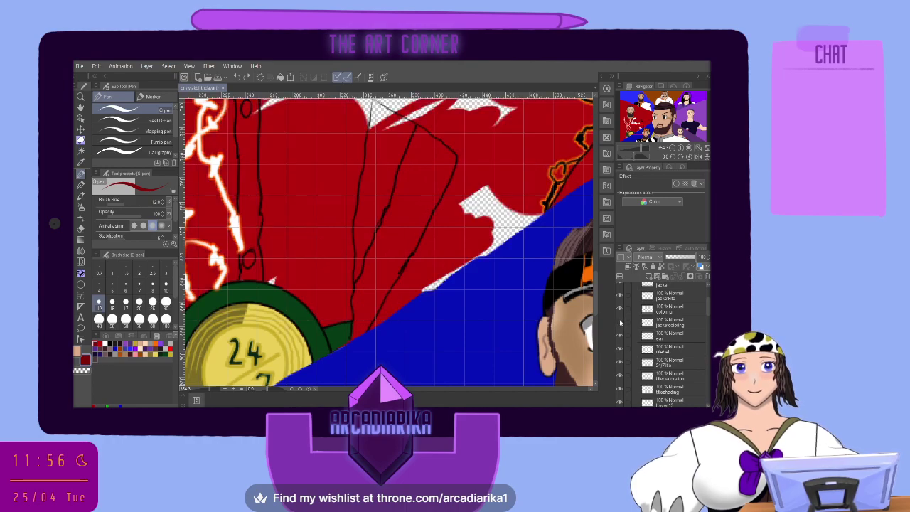
click(620, 322)
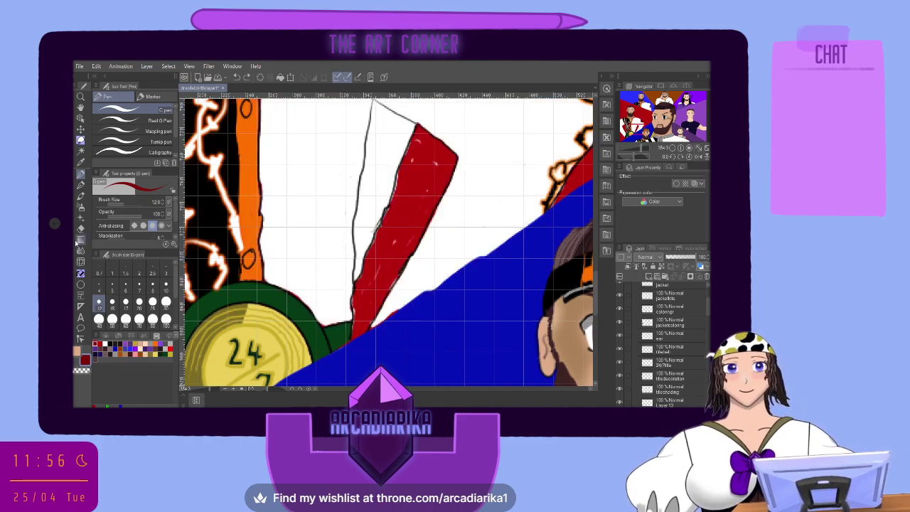
Try the size 30 Rough eraser on the red strip on the background layer and undo it
click(77, 241)
click(80, 228)
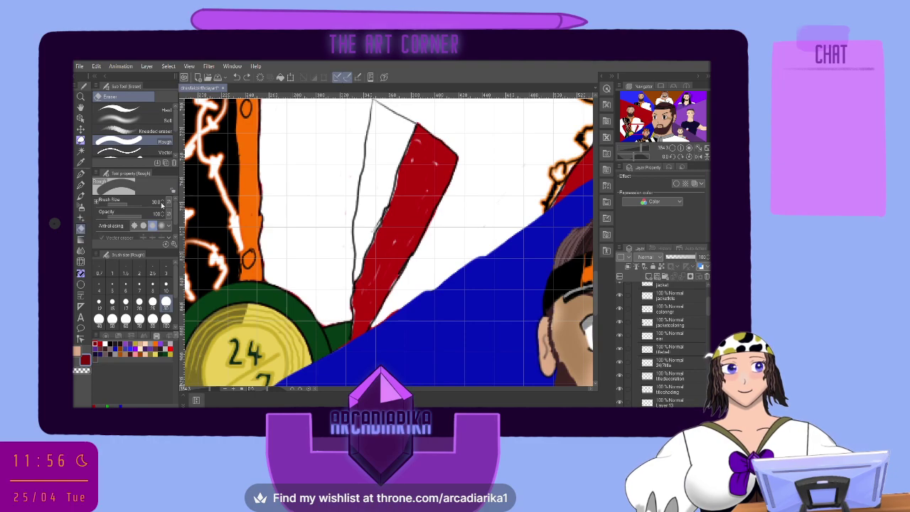
click(390, 244)
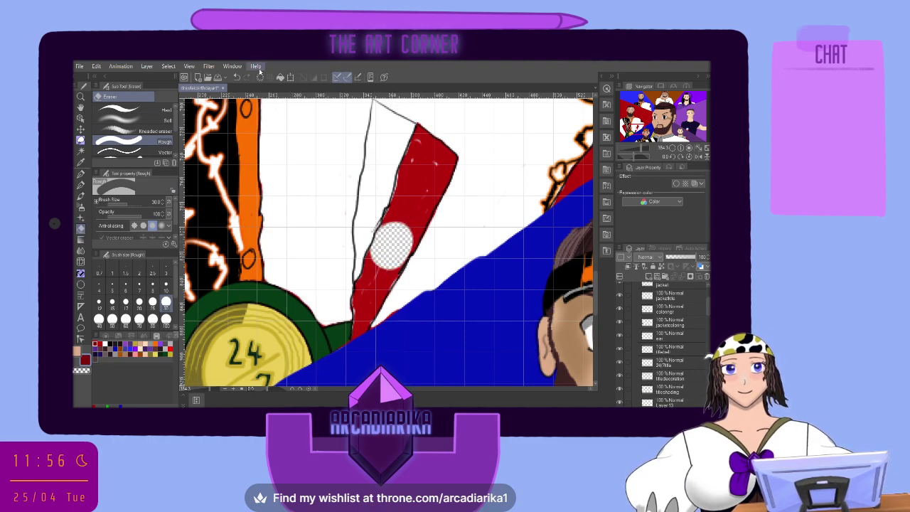
click(237, 76)
Erase the light specks from the red strip on the jacketcoloring layer with the Rough eraser at size 15, undoing strokes that cut its outline
click(668, 334)
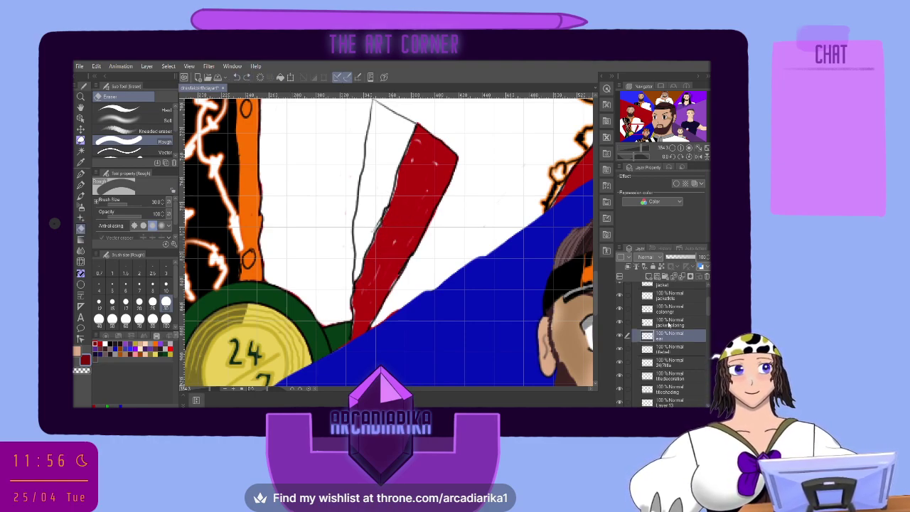
click(668, 322)
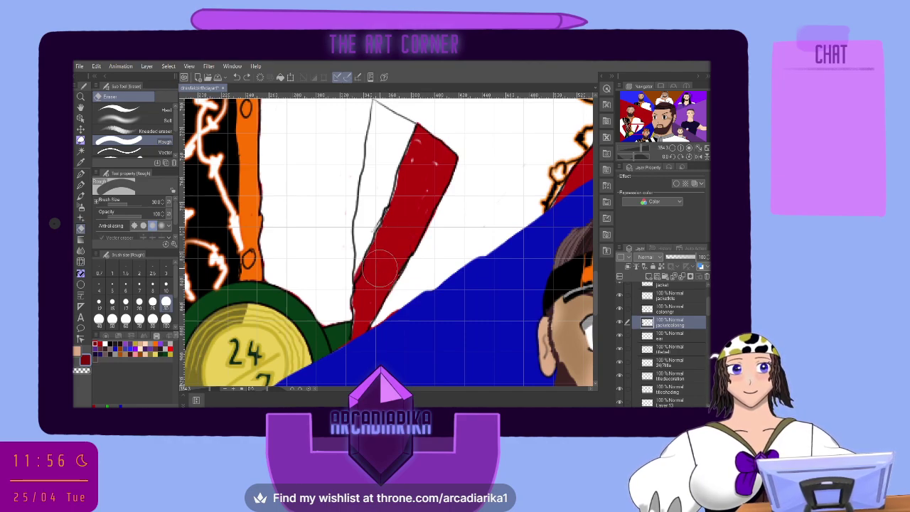
click(364, 300)
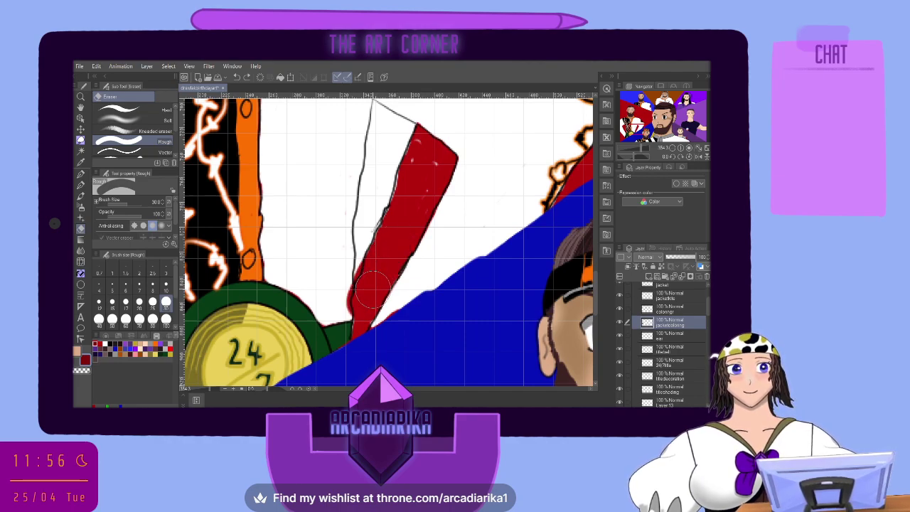
click(237, 77)
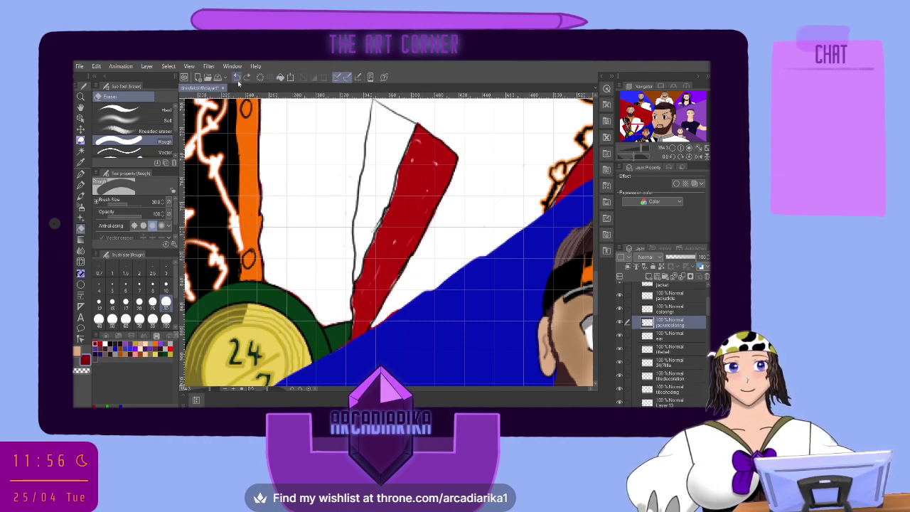
click(111, 301)
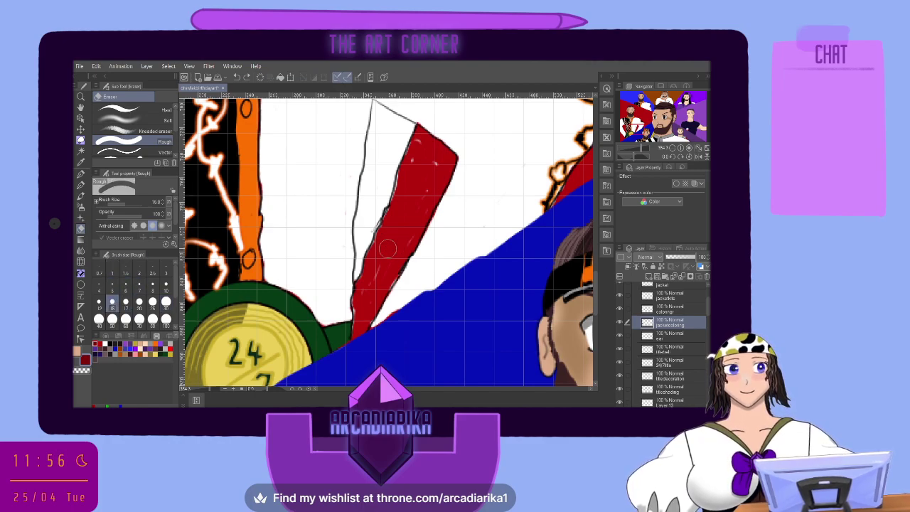
mouse_move(387, 248)
mouse_down()
mouse_move(362, 300)
mouse_move(384, 292)
mouse_move(374, 309)
mouse_up()
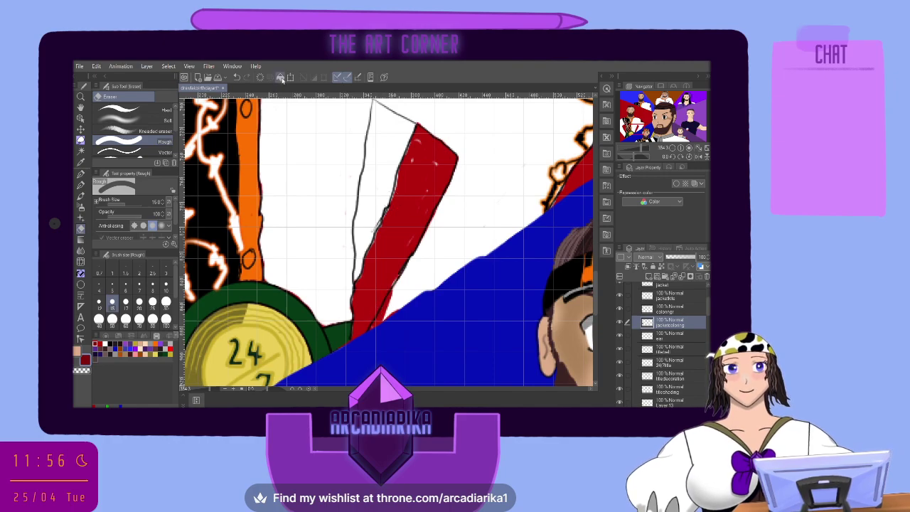
click(237, 77)
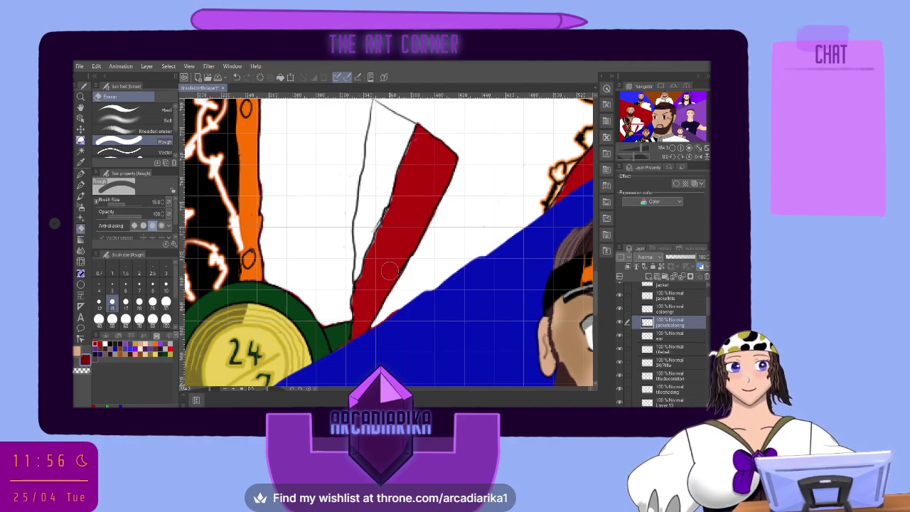
Choose white as the drawing colour and undo the stray erasure in the white jacket area above the blue edge
click(105, 344)
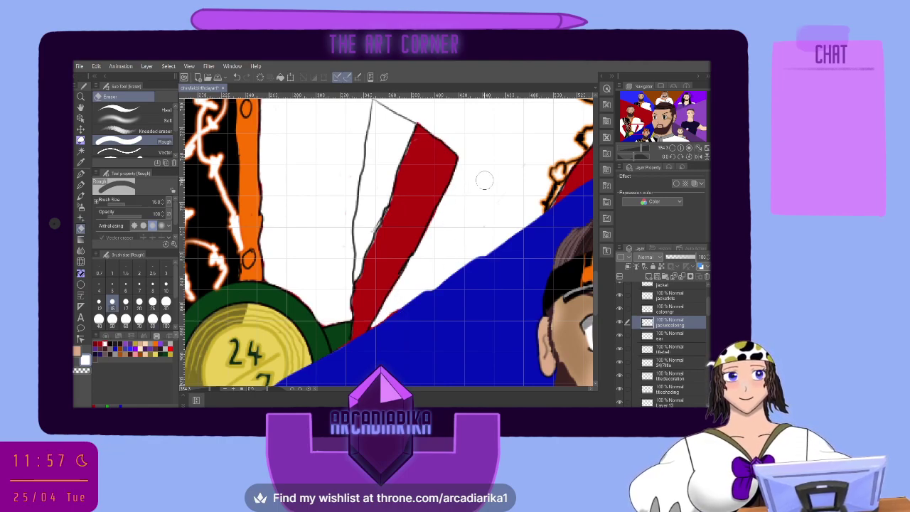
drag(468, 239, 476, 248)
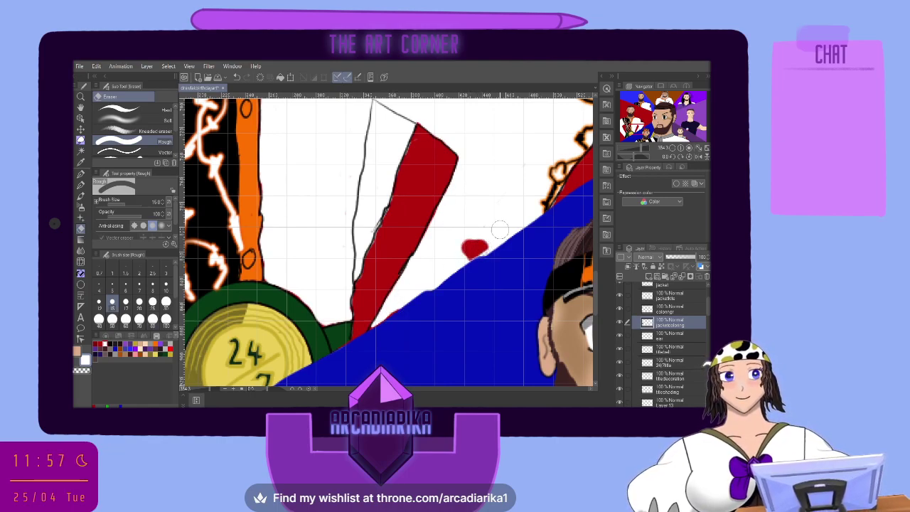
click(242, 76)
click(238, 77)
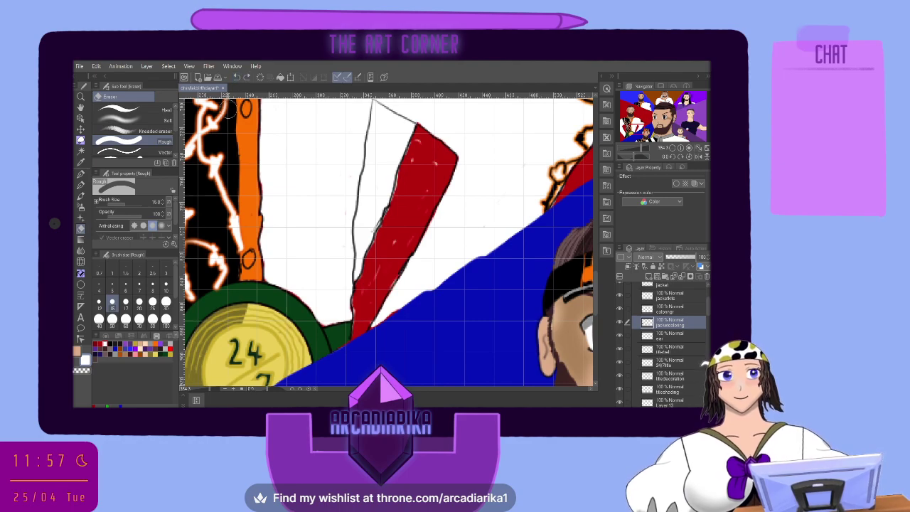
click(247, 77)
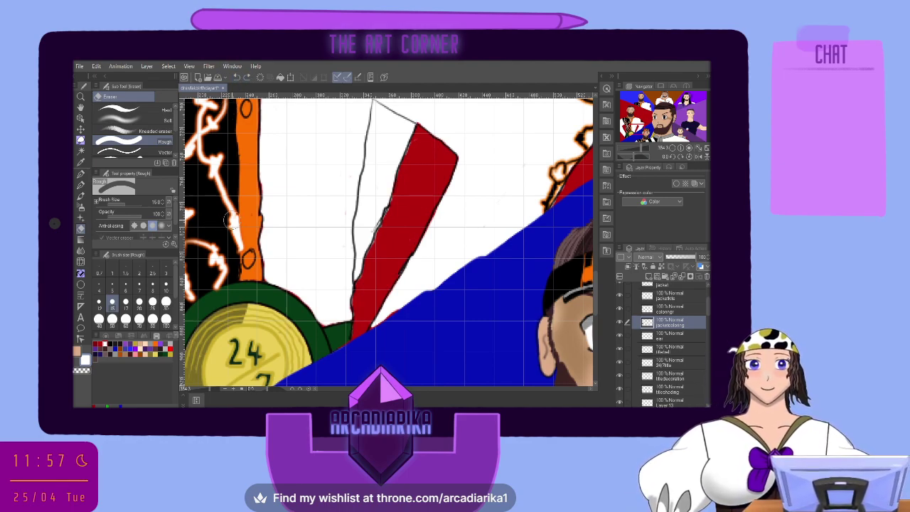
Paint out the stray red line beside the red strip's base in white with the SOIPEN pencil at size 10, undoing trial strokes at larger sizes
click(81, 184)
mouse_move(395, 307)
mouse_down()
mouse_move(378, 322)
mouse_move(383, 310)
mouse_up()
key(ctrl+z)
key(ctrl+z)
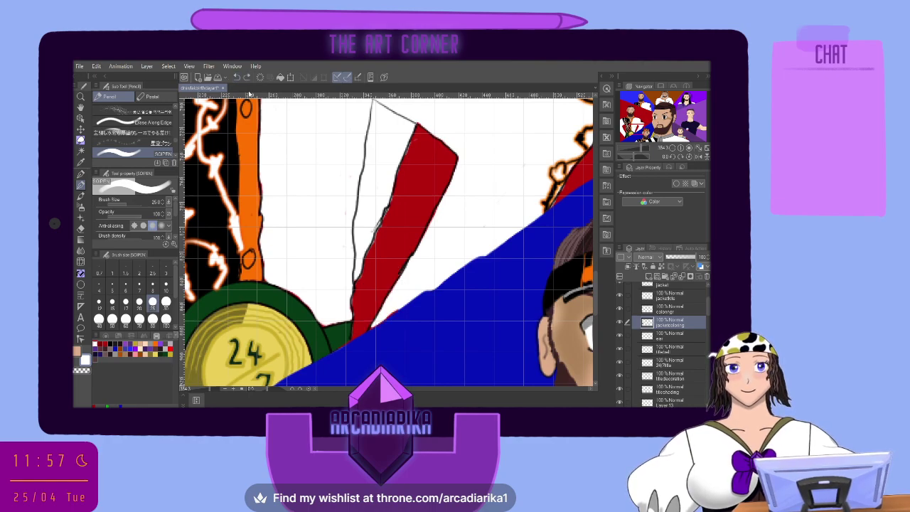
click(139, 301)
click(126, 302)
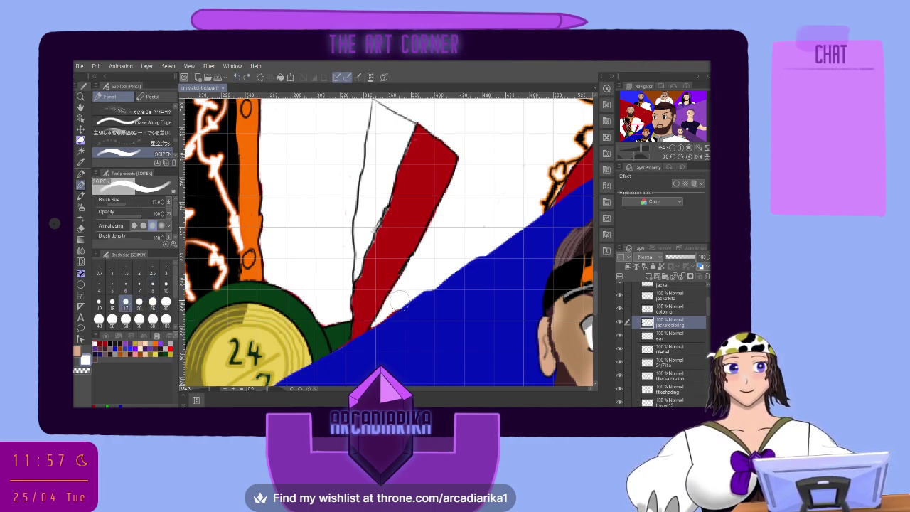
drag(387, 316, 371, 328)
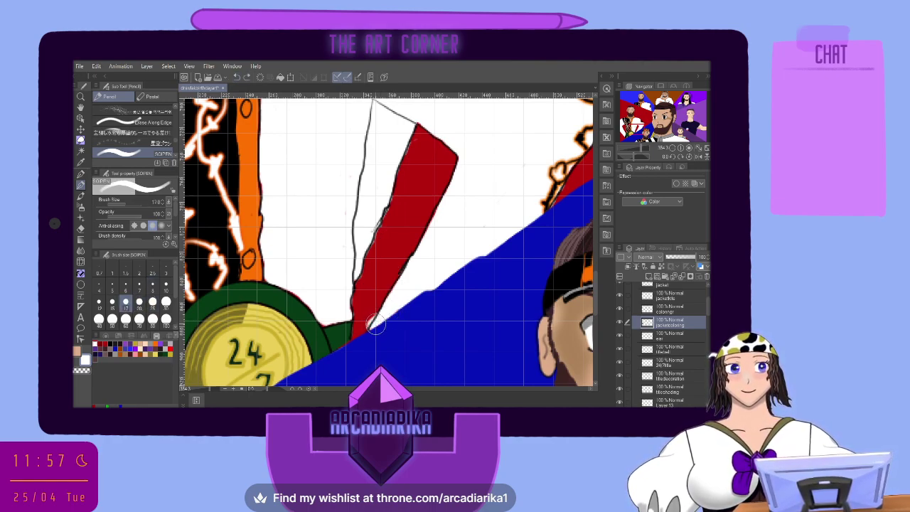
click(238, 77)
click(166, 287)
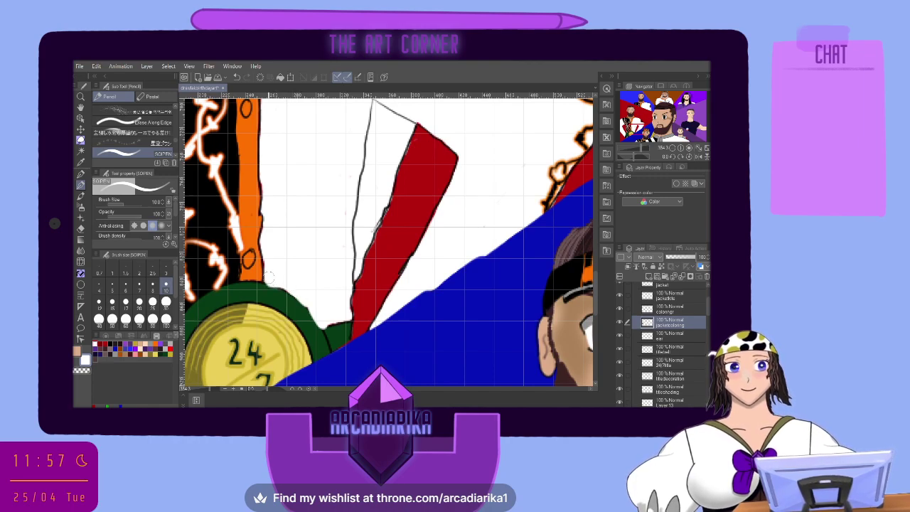
click(237, 77)
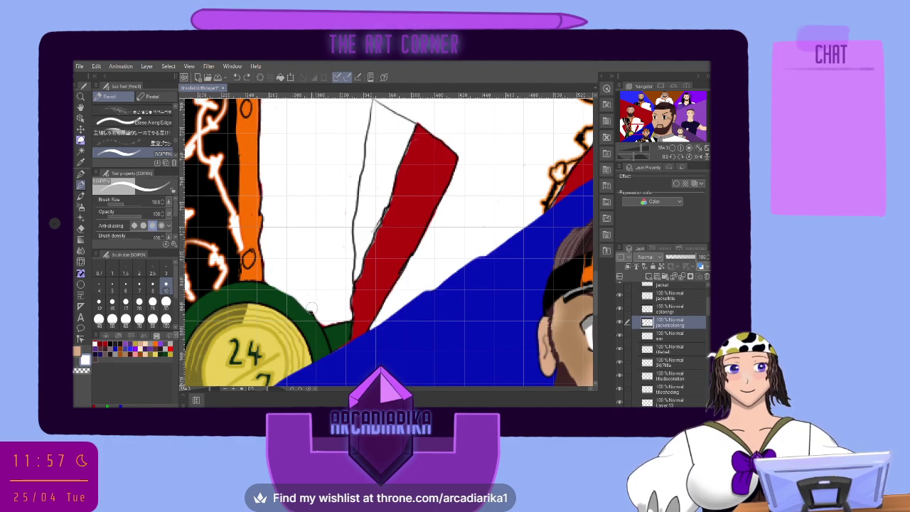
click(245, 76)
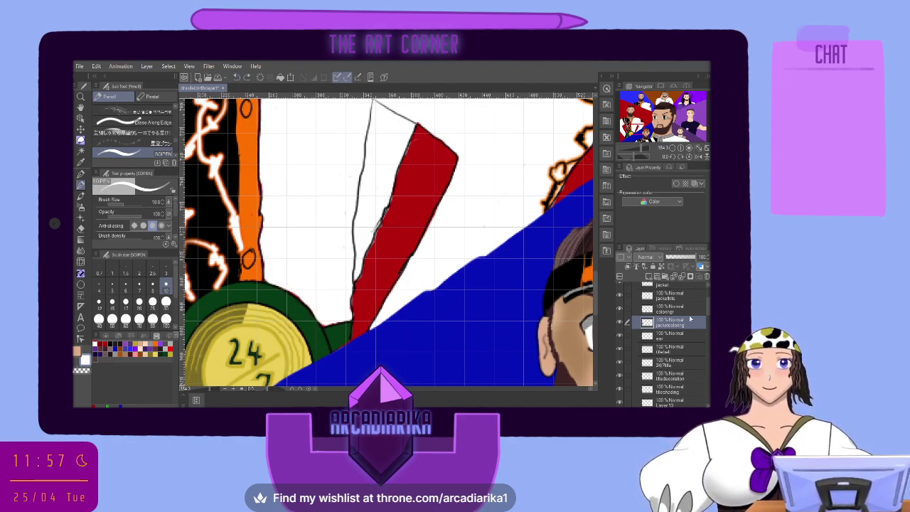
Move the jacketcoloring layer down the layer stack to directly beneath the titleshading layer
click(667, 364)
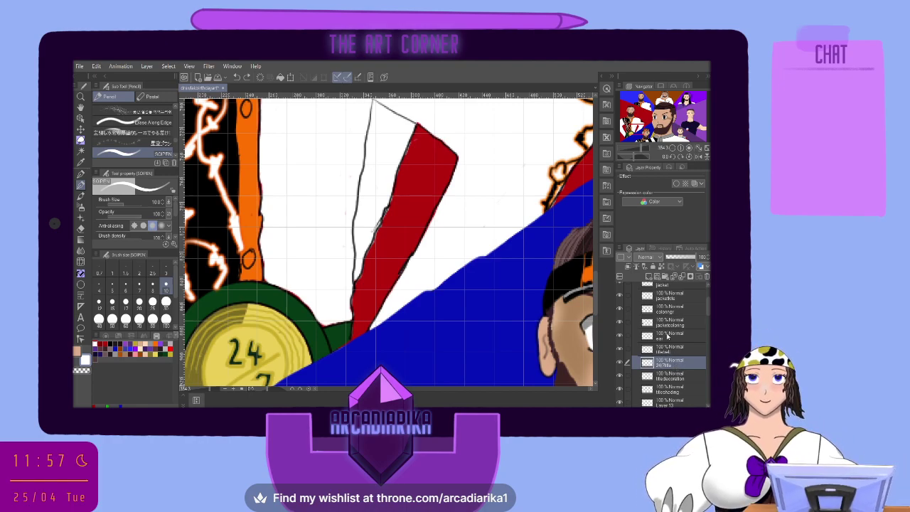
drag(669, 324, 668, 345)
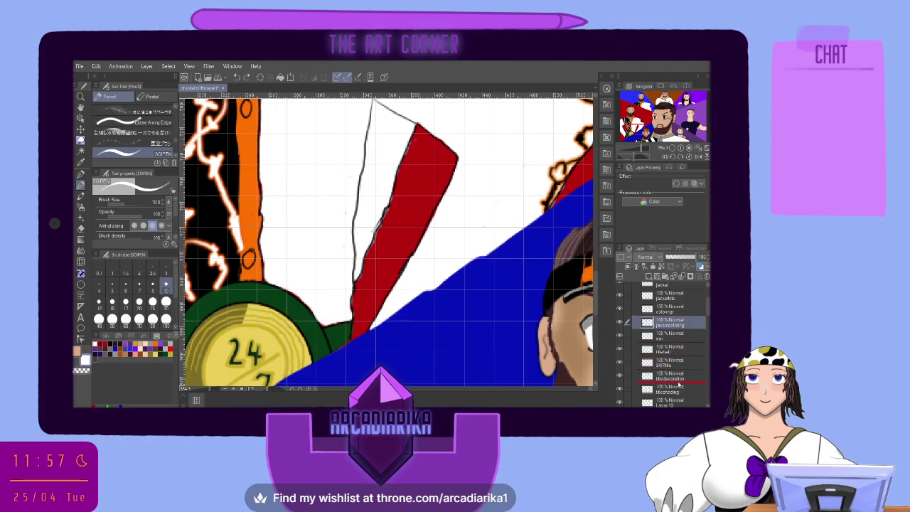
drag(677, 393, 677, 392)
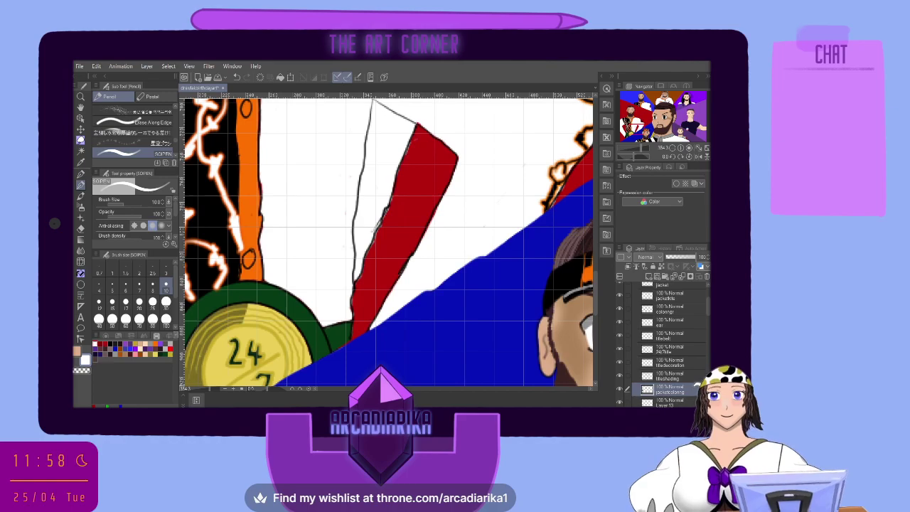
scroll(348, 303, down, 5)
scroll(255, 171, up, 2)
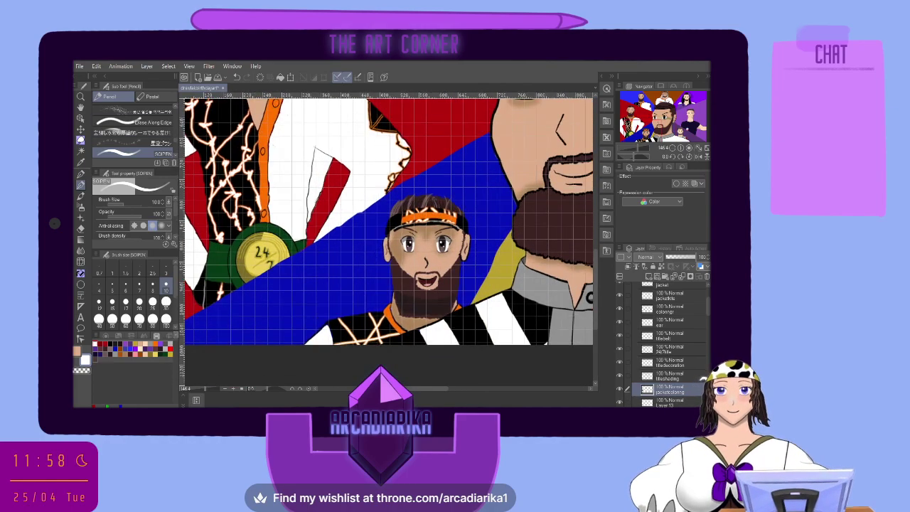
On the titledecoration layer, draw a dark yellow W on the belt plate's upper rim with SOIPEN at size 5, then define it in olive brown at size 2
click(671, 365)
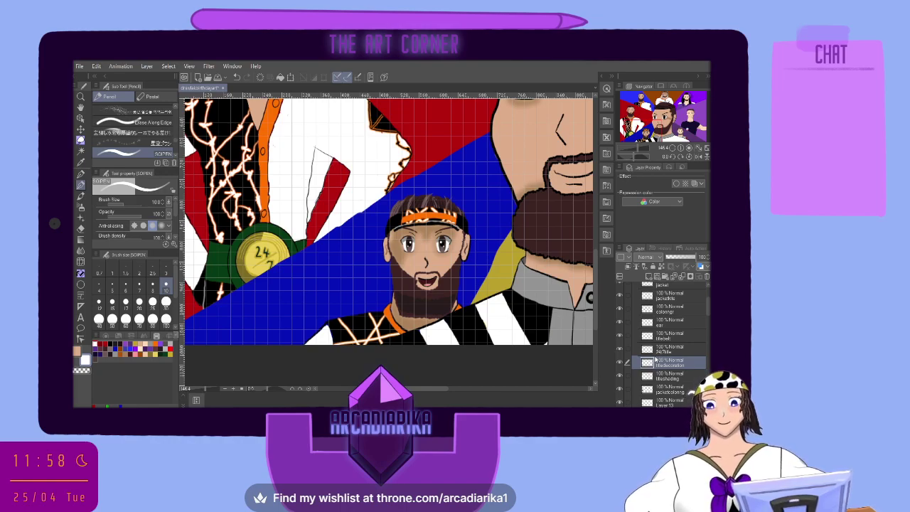
scroll(215, 236, up, 5)
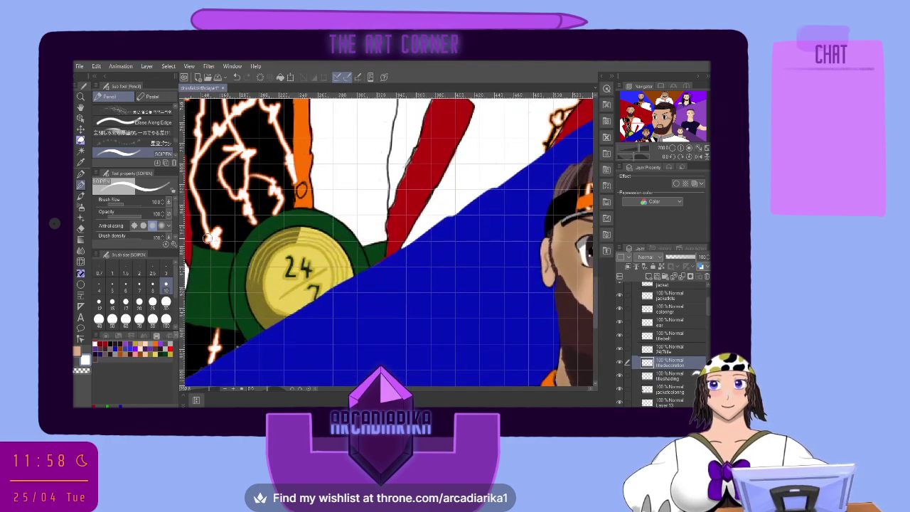
scroll(214, 237, up, 1)
click(156, 352)
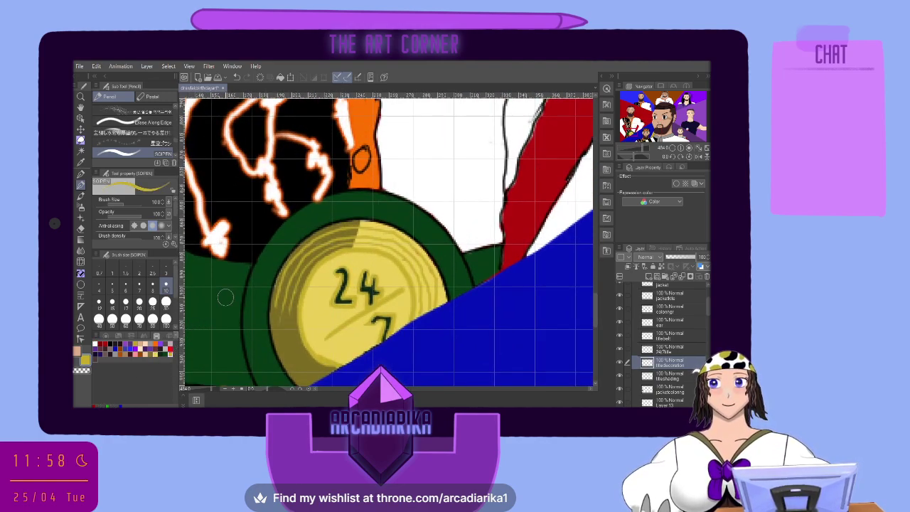
scroll(323, 253, up, 3)
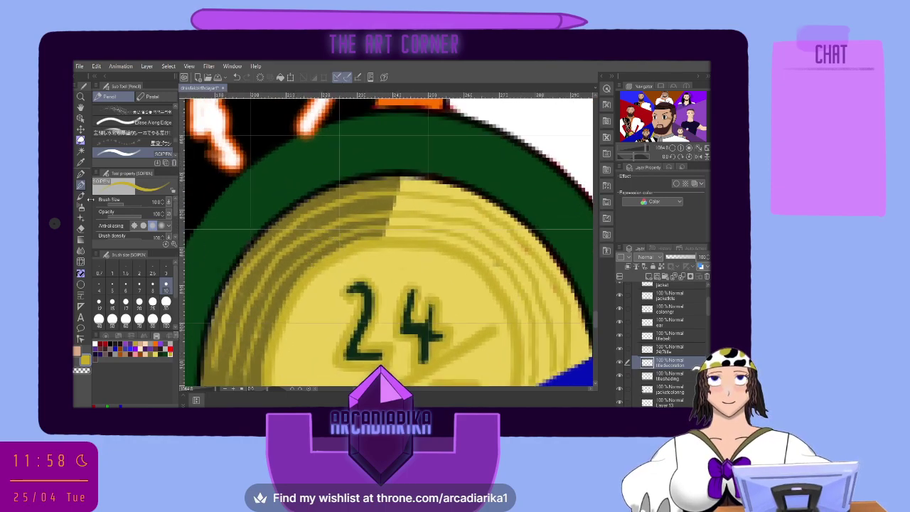
click(111, 285)
click(99, 285)
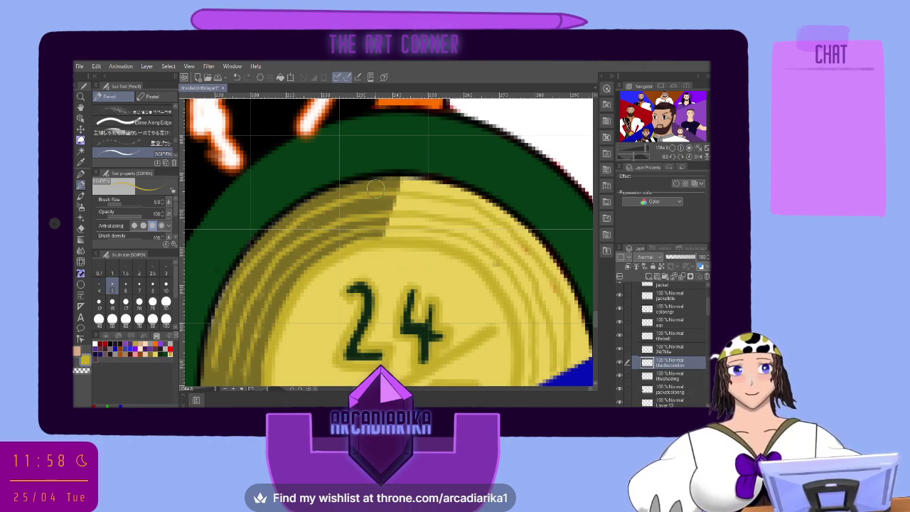
mouse_move(382, 208)
mouse_down()
mouse_move(388, 234)
mouse_move(404, 192)
mouse_move(409, 224)
mouse_move(428, 189)
mouse_up()
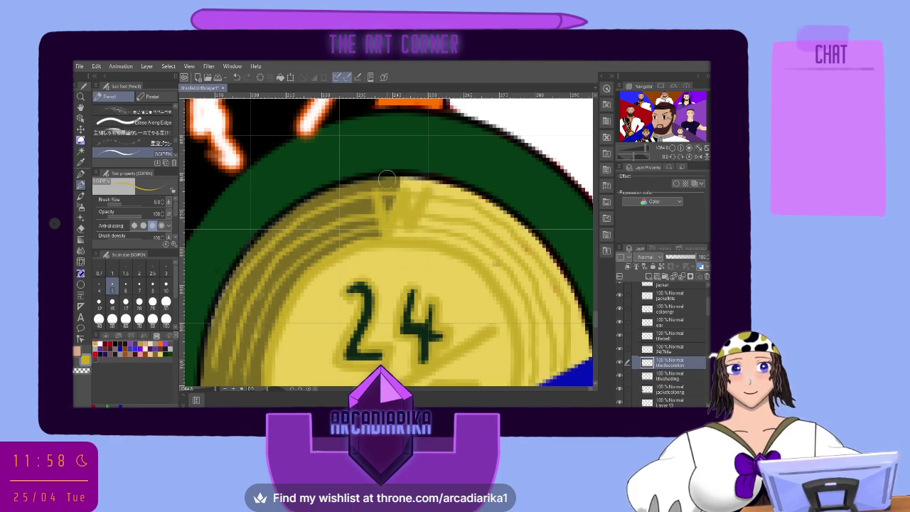
click(138, 270)
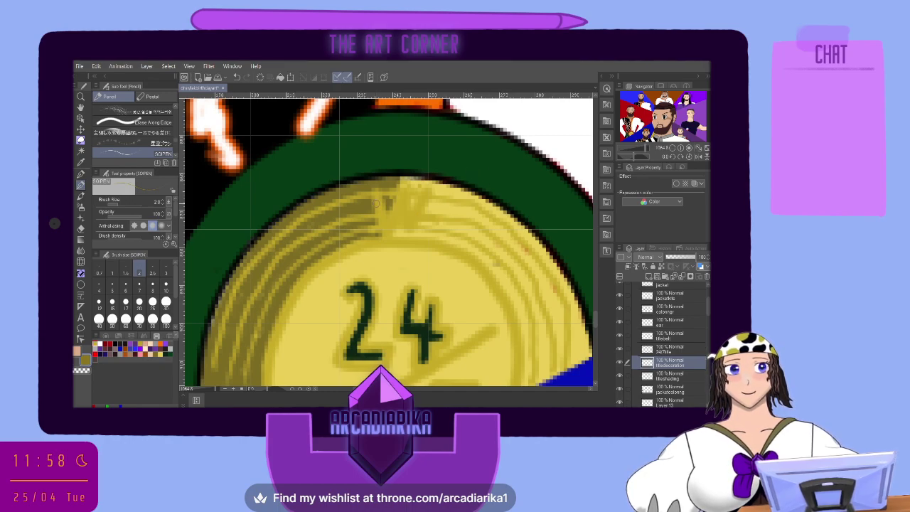
mouse_move(384, 225)
mouse_down()
mouse_move(400, 204)
mouse_move(405, 220)
mouse_move(424, 203)
mouse_up()
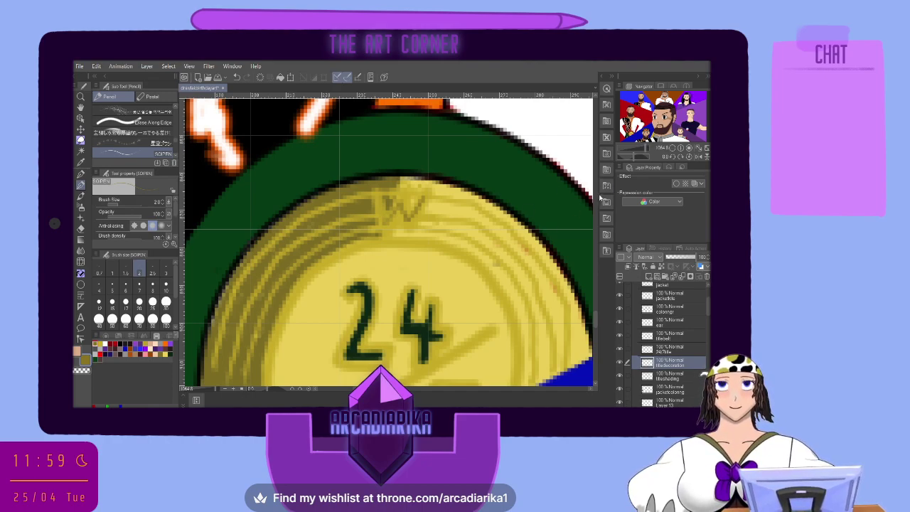
Draw the letters C and H on the belt plate's shaded lower-left rim and undo the last correction
scroll(597, 327, down, 4)
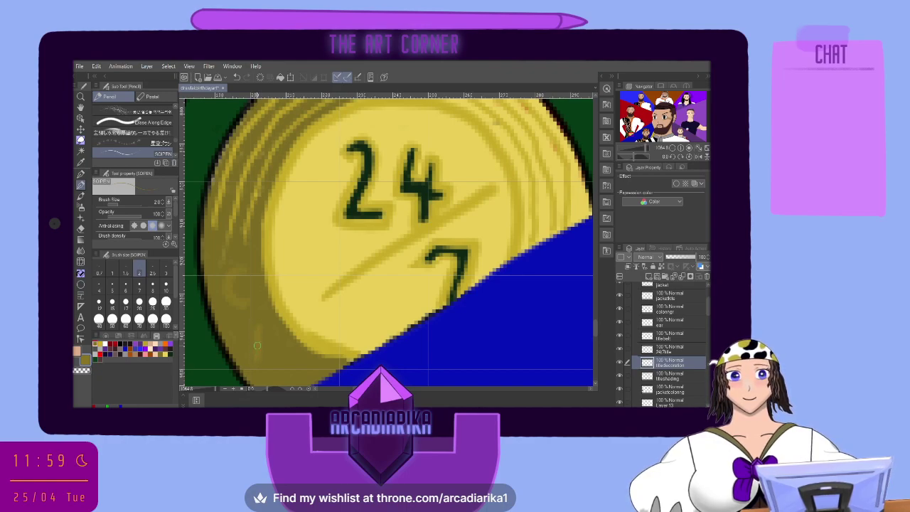
key(e)
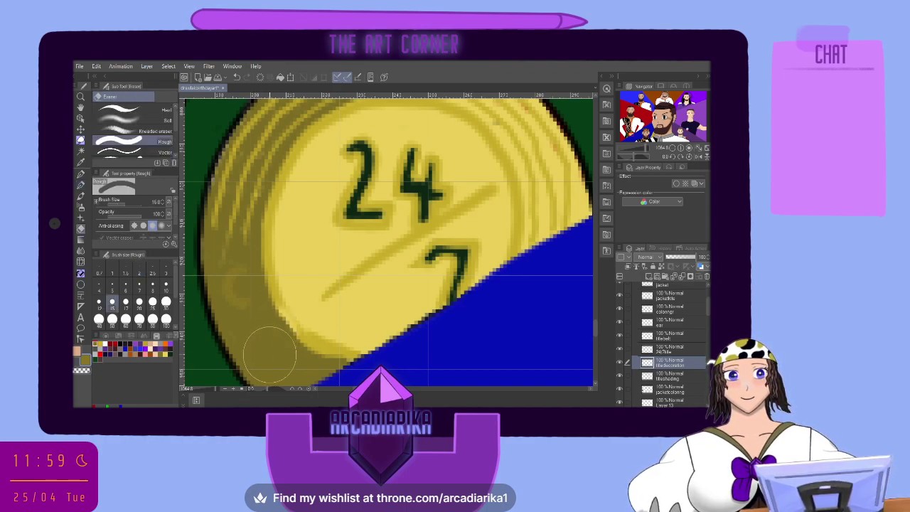
click(237, 76)
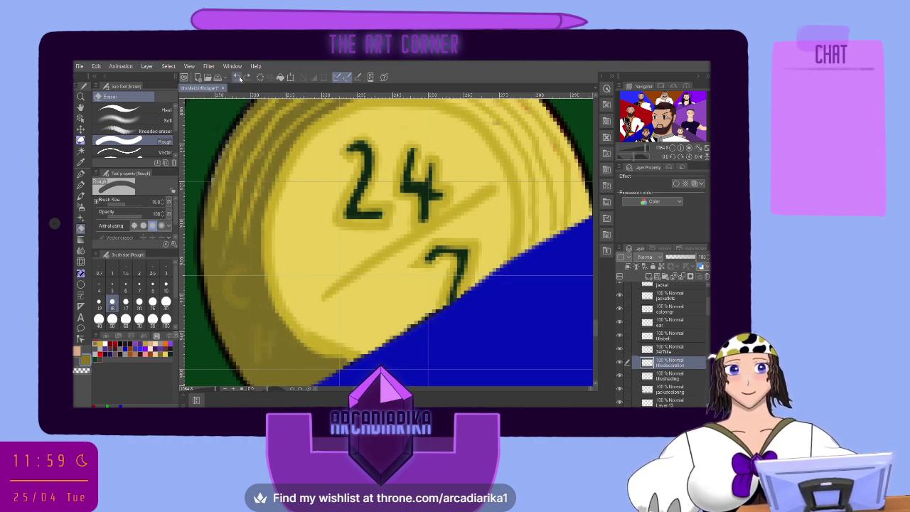
click(82, 174)
click(82, 174)
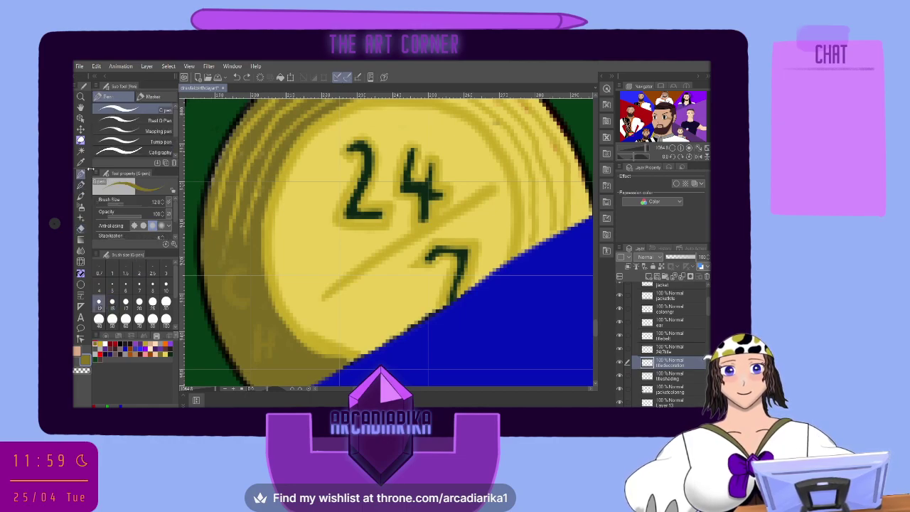
click(153, 285)
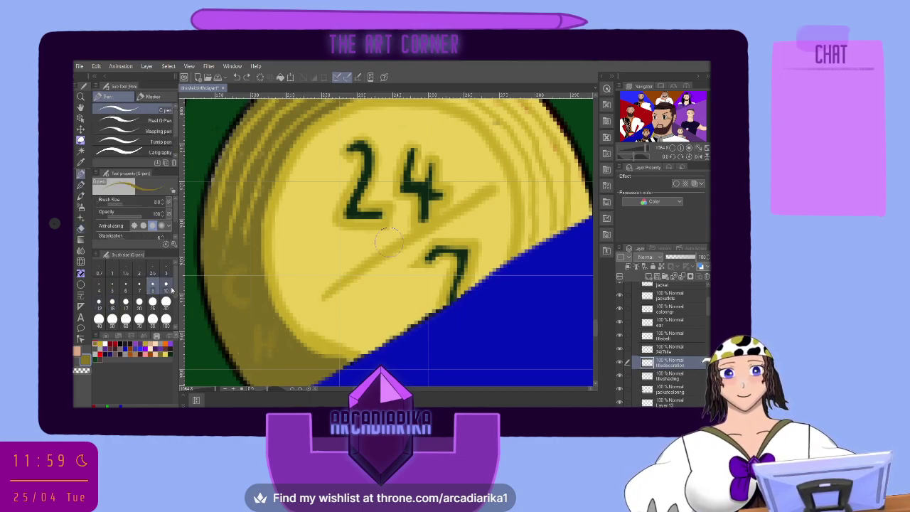
click(125, 287)
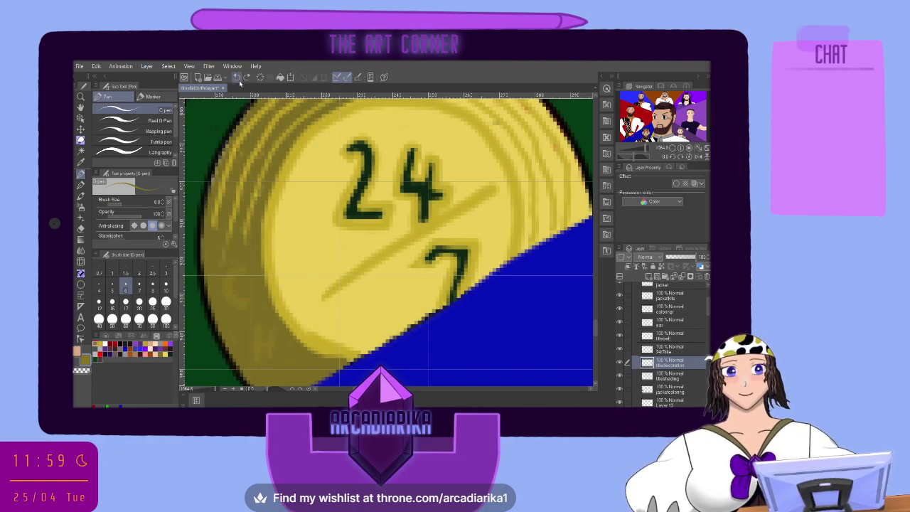
Refine the H on the belt plate's shaded rim in olive brown with the SOIPEN pencil at size 2
click(80, 184)
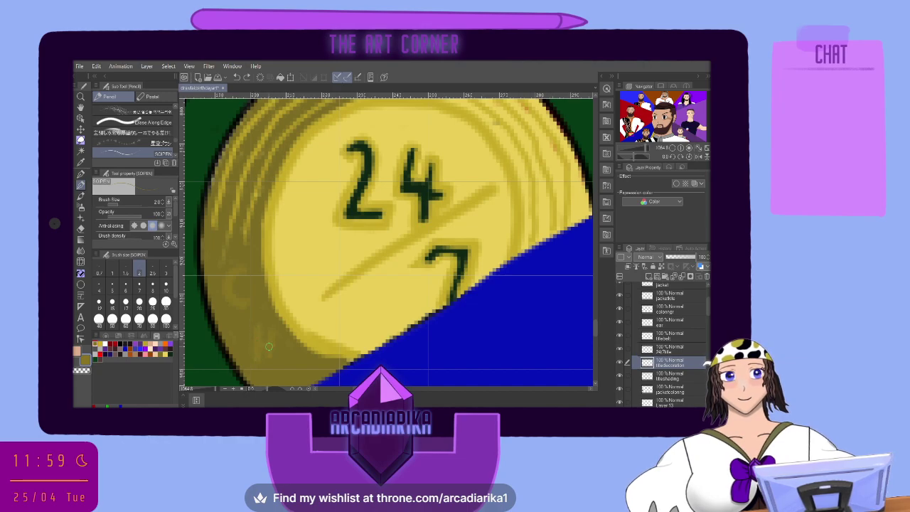
drag(270, 348, 270, 357)
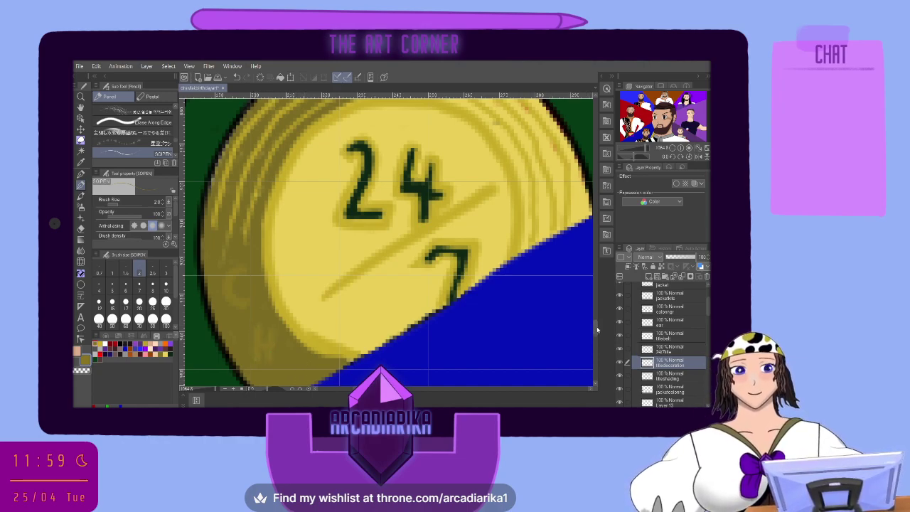
drag(594, 328, 595, 333)
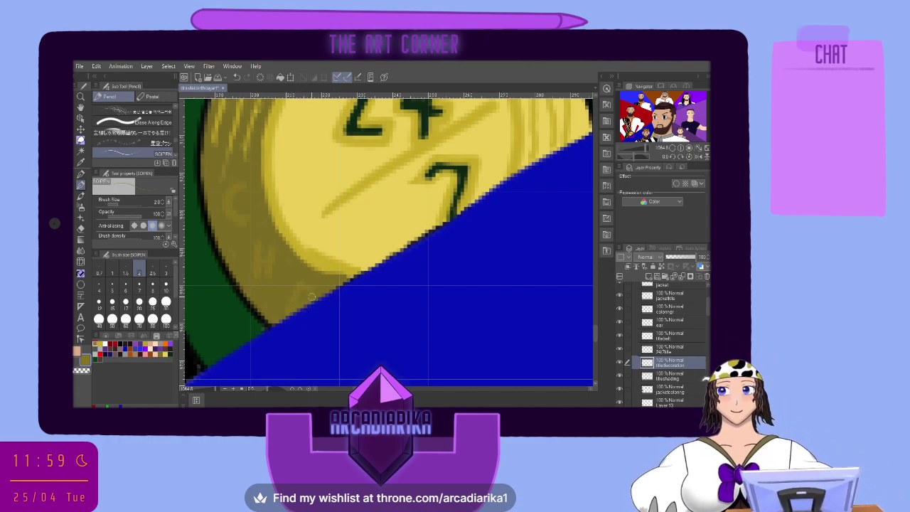
Collapse the 2021 character's layer folder, expand the 2022 folder and select its visorlabel layer for work on the headband
scroll(311, 297, down, 5)
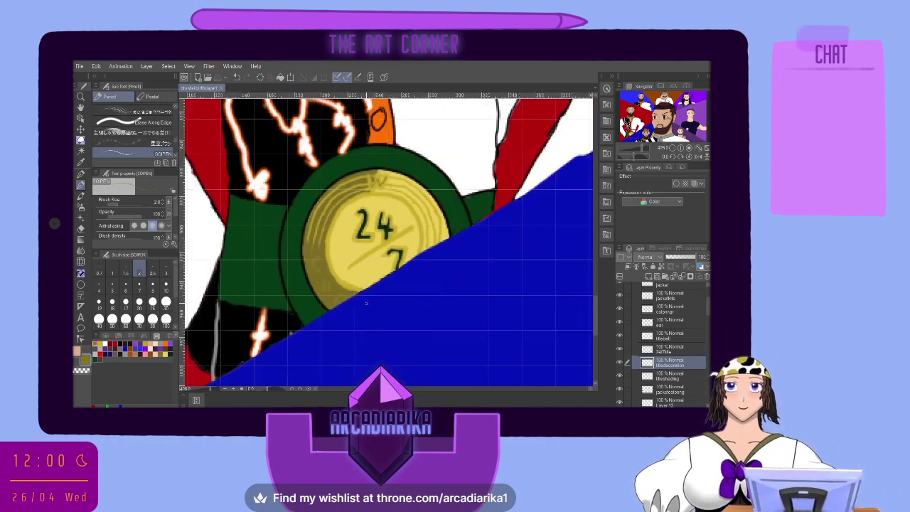
drag(569, 227, 204, 252)
scroll(299, 152, up, 3)
scroll(300, 151, up, 1)
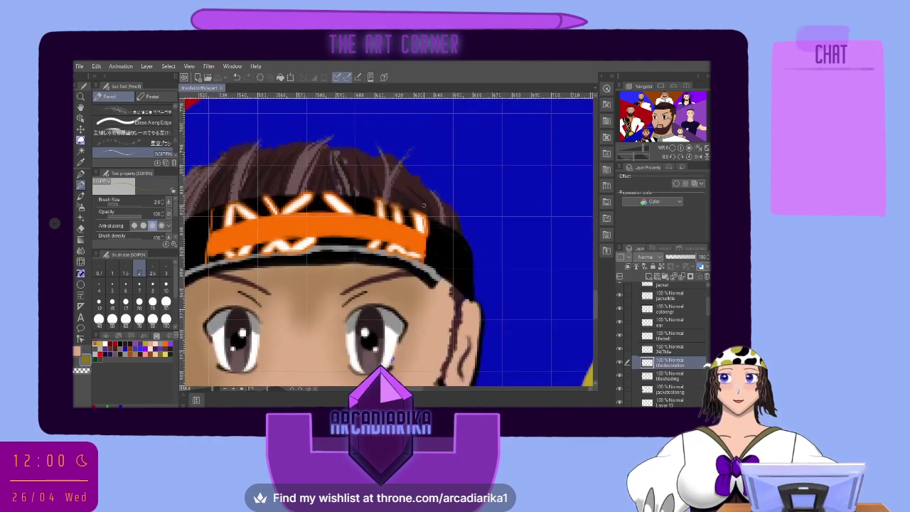
scroll(664, 306, up, 3)
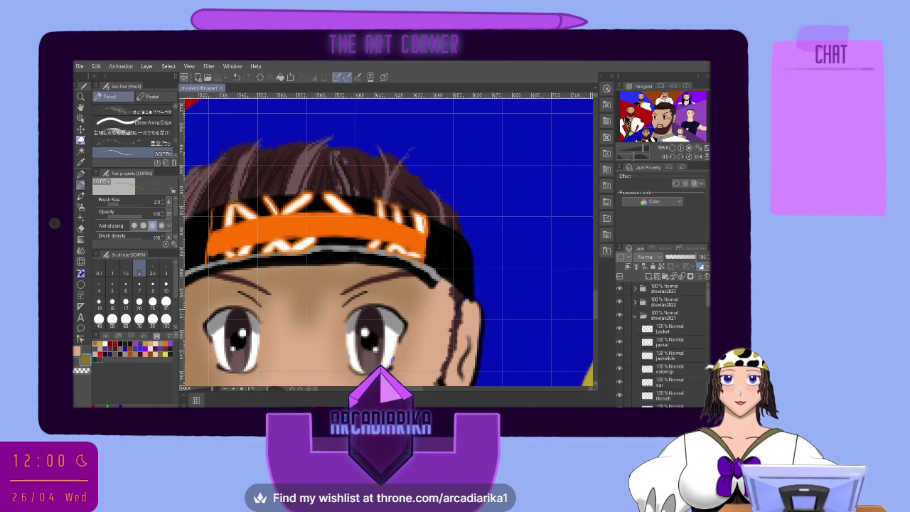
click(636, 318)
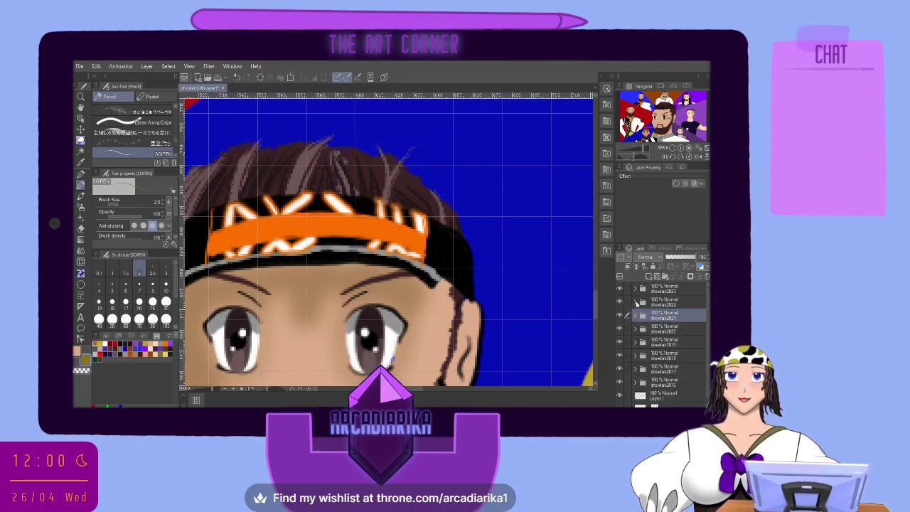
click(636, 303)
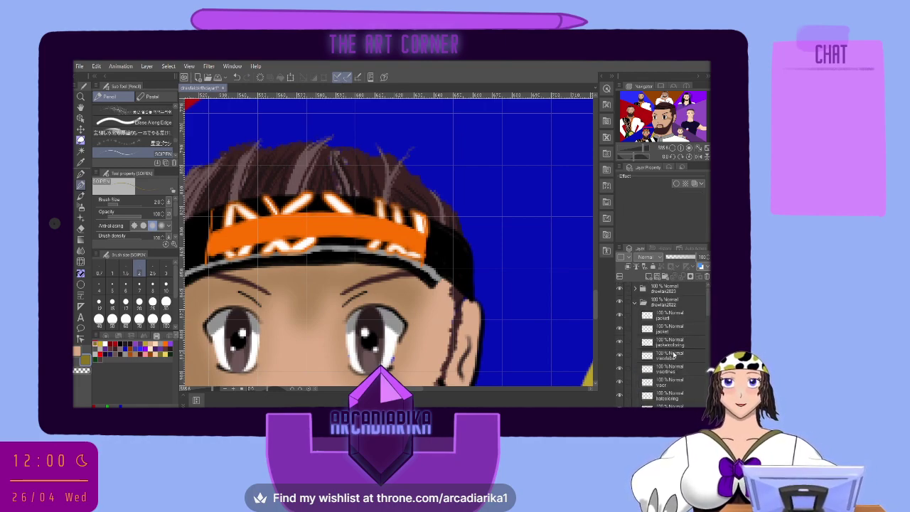
scroll(671, 366, down, 1)
scroll(671, 366, down, 1)
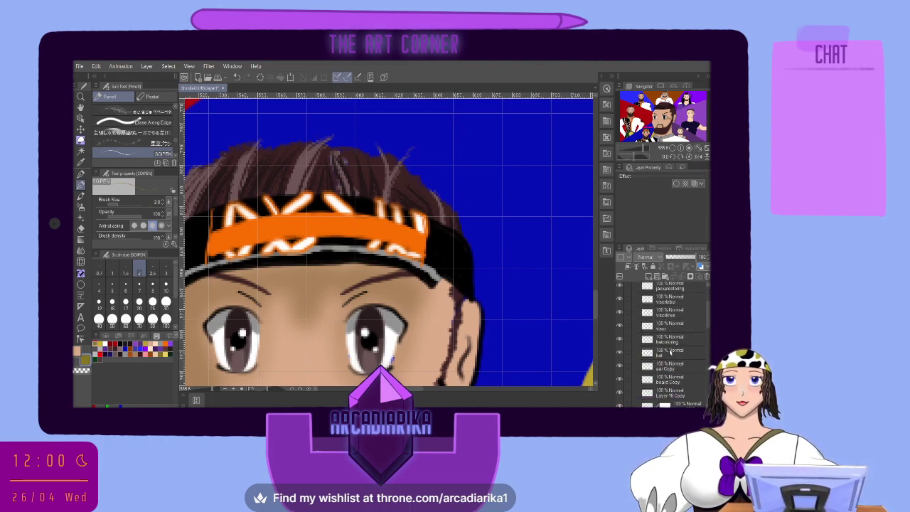
click(674, 301)
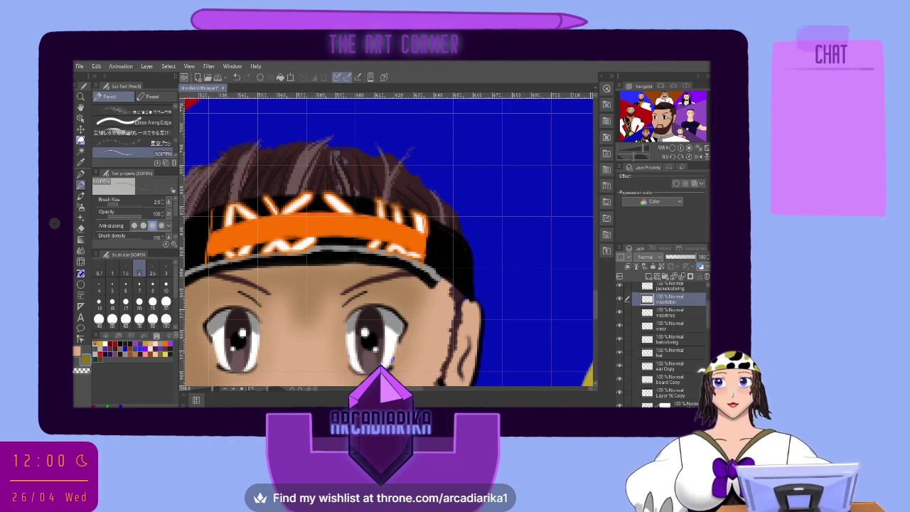
Pick black and add a new layer above visorlabel with a white border effect at an edge thickness of 1.0
click(120, 343)
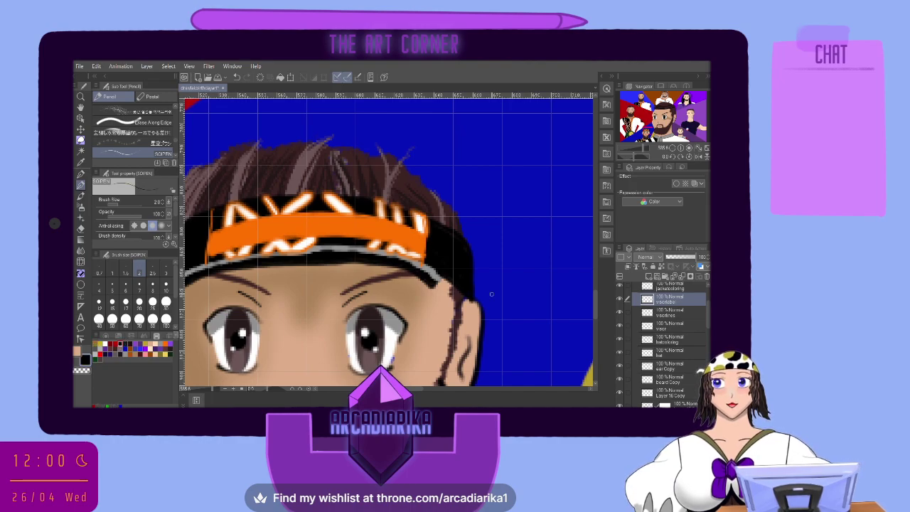
click(676, 184)
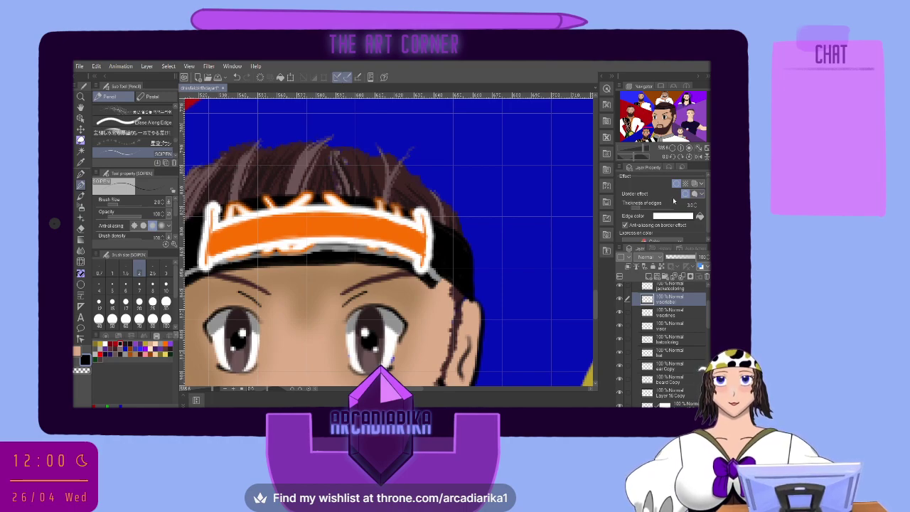
click(676, 184)
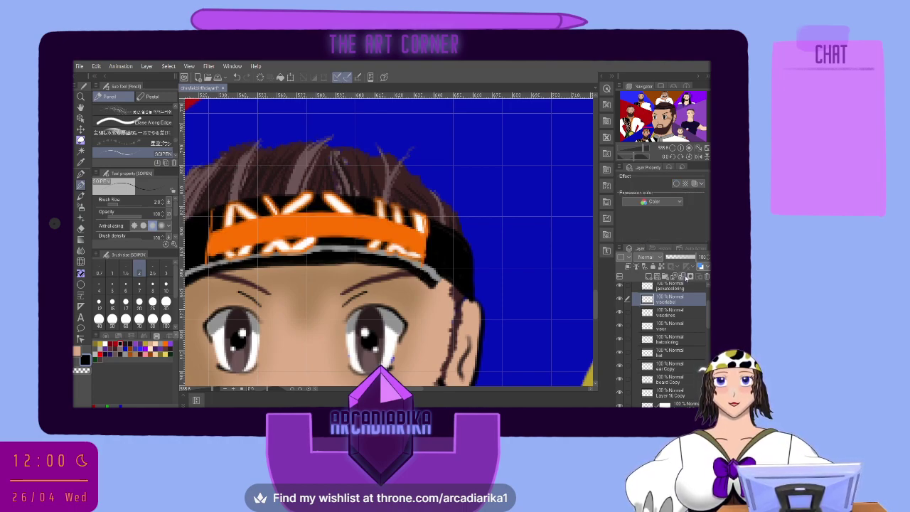
click(649, 276)
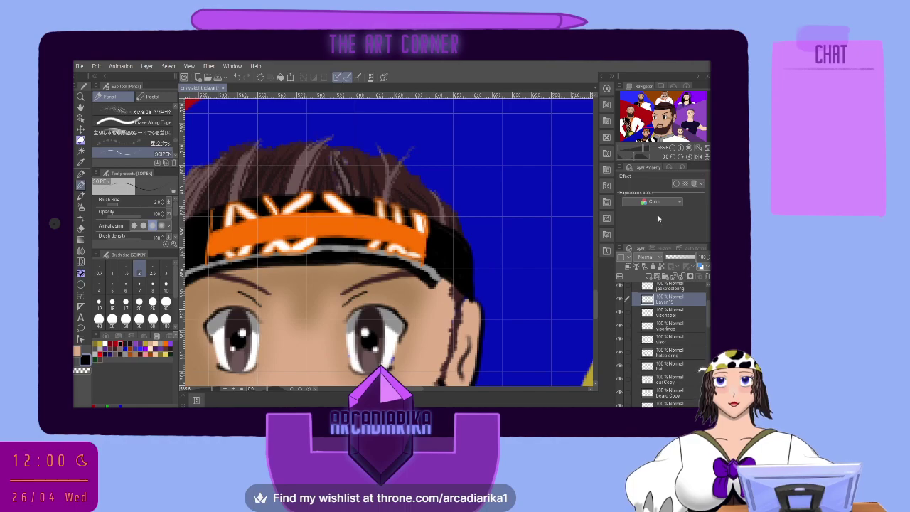
click(675, 184)
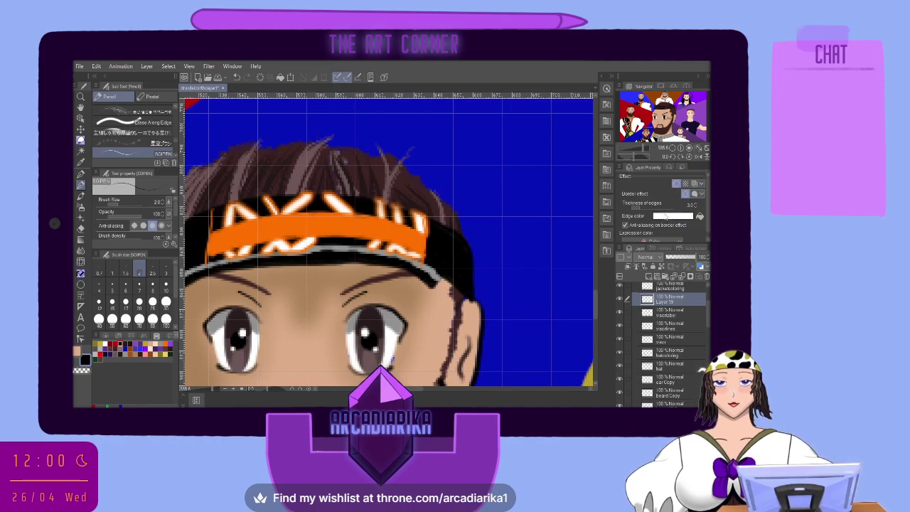
drag(636, 207, 631, 207)
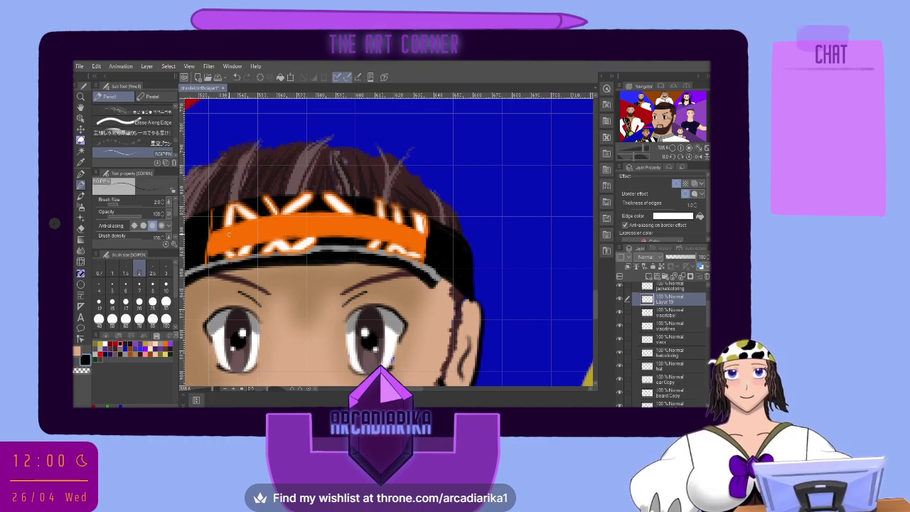
Letter COACH GULAK in black across the orange band of the headband with the SOIPEN pencil at size 2
mouse_move(231, 231)
mouse_down()
mouse_move(220, 244)
mouse_move(228, 249)
mouse_move(235, 230)
mouse_move(261, 242)
mouse_move(256, 224)
mouse_move(246, 242)
mouse_move(259, 226)
mouse_move(249, 233)
mouse_move(259, 237)
mouse_move(254, 226)
mouse_up()
key(ctrl+z)
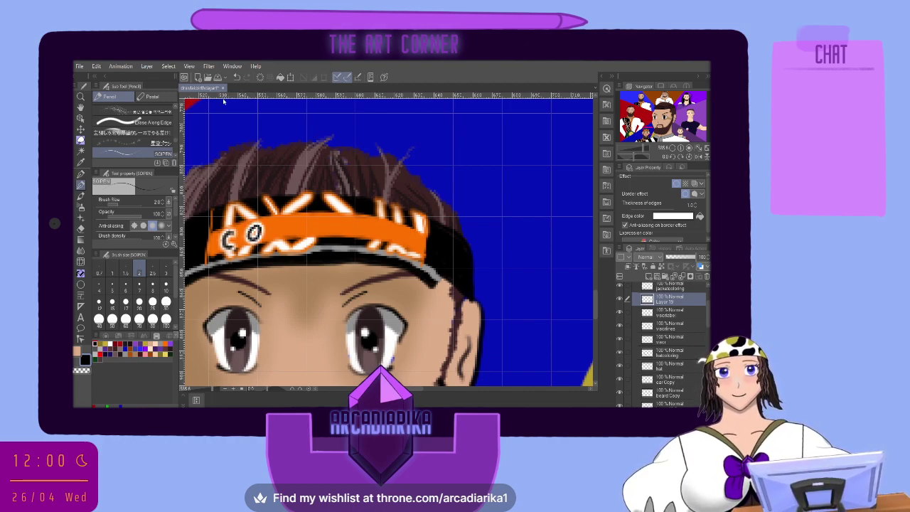
click(236, 77)
mouse_move(253, 222)
mouse_down()
mouse_move(246, 242)
mouse_move(256, 226)
mouse_move(248, 237)
mouse_move(256, 226)
mouse_move(270, 235)
mouse_move(277, 220)
mouse_move(271, 236)
mouse_move(284, 219)
mouse_move(289, 237)
mouse_move(284, 221)
mouse_move(289, 236)
mouse_move(318, 225)
mouse_move(317, 234)
mouse_move(328, 224)
mouse_move(328, 235)
mouse_up()
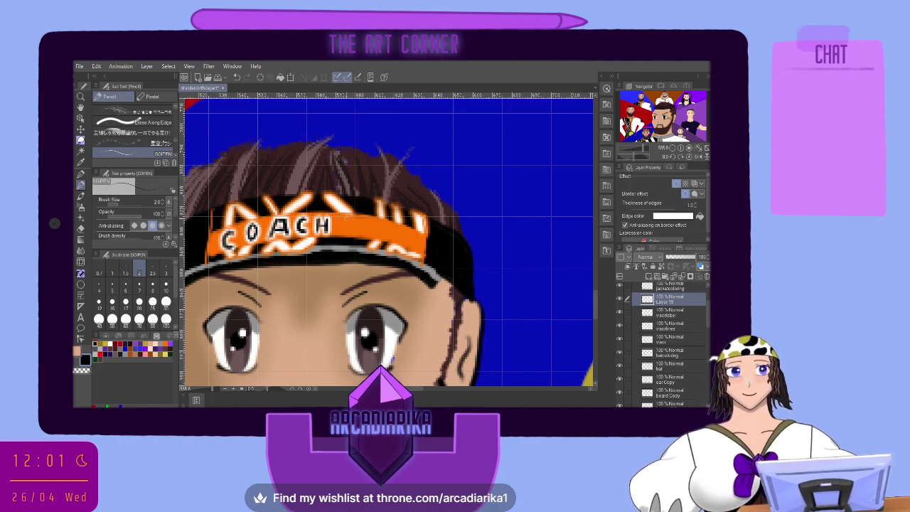
drag(346, 220, 350, 232)
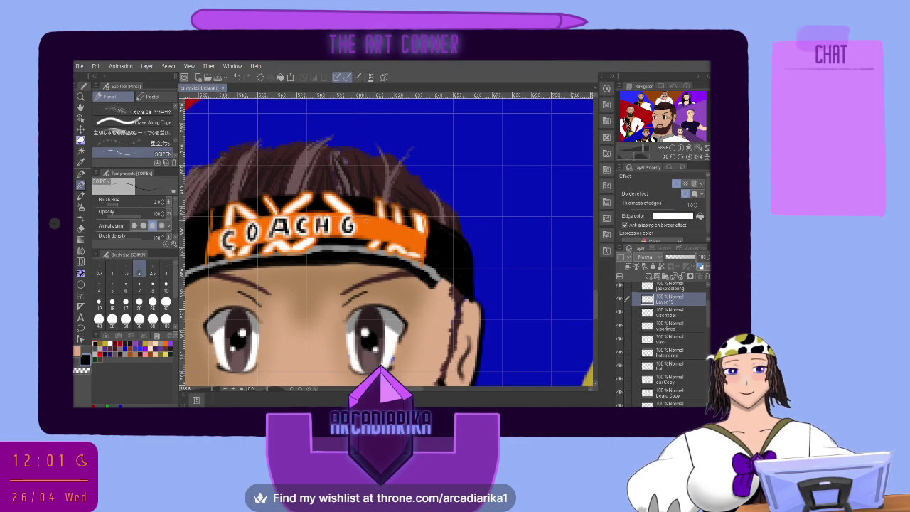
mouse_move(366, 220)
mouse_down()
mouse_move(371, 233)
mouse_move(375, 220)
mouse_move(363, 222)
mouse_move(392, 238)
mouse_up()
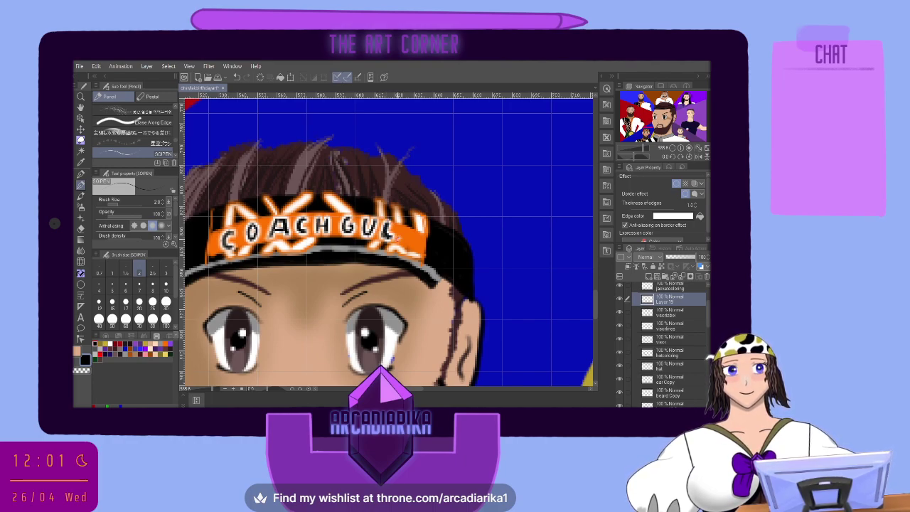
mouse_move(403, 228)
mouse_down()
mouse_move(398, 240)
mouse_move(408, 231)
mouse_move(415, 244)
mouse_up()
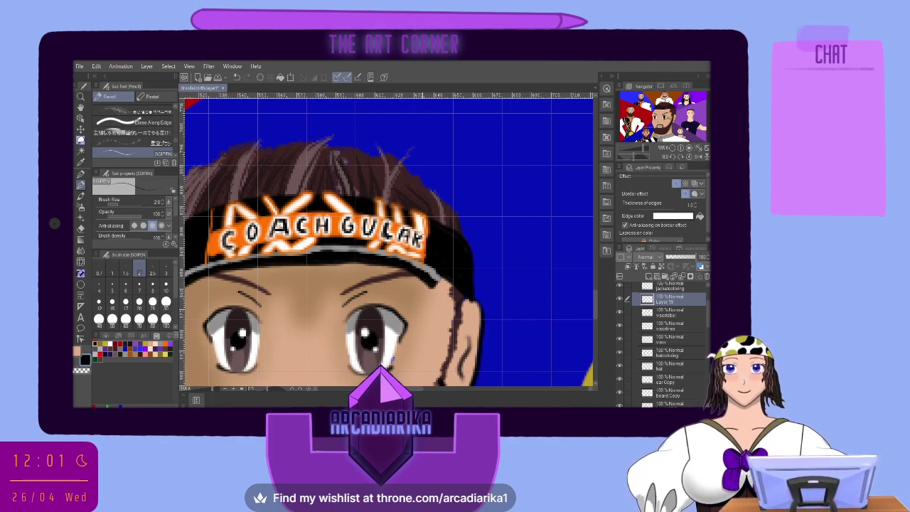
Scale the COACH GULAK lettering down slightly and fit it within the headband's orange band
click(292, 76)
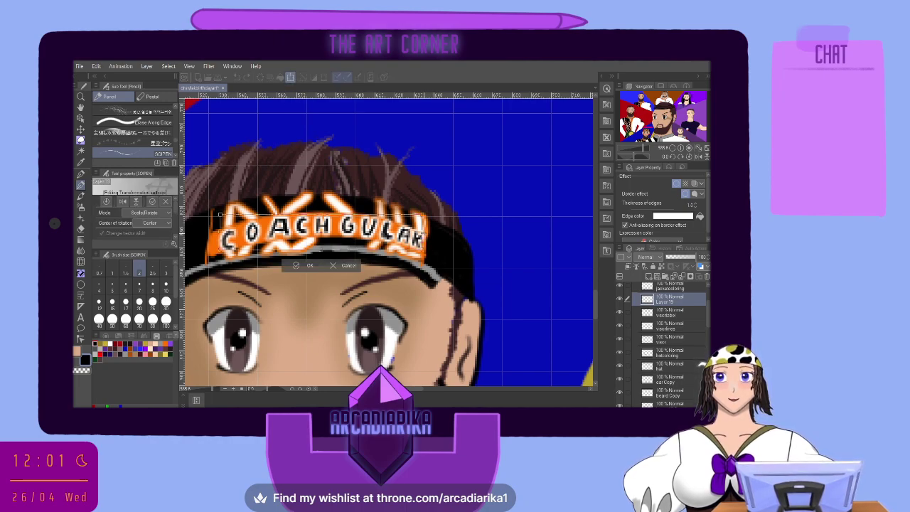
drag(425, 232, 405, 216)
drag(326, 225, 326, 225)
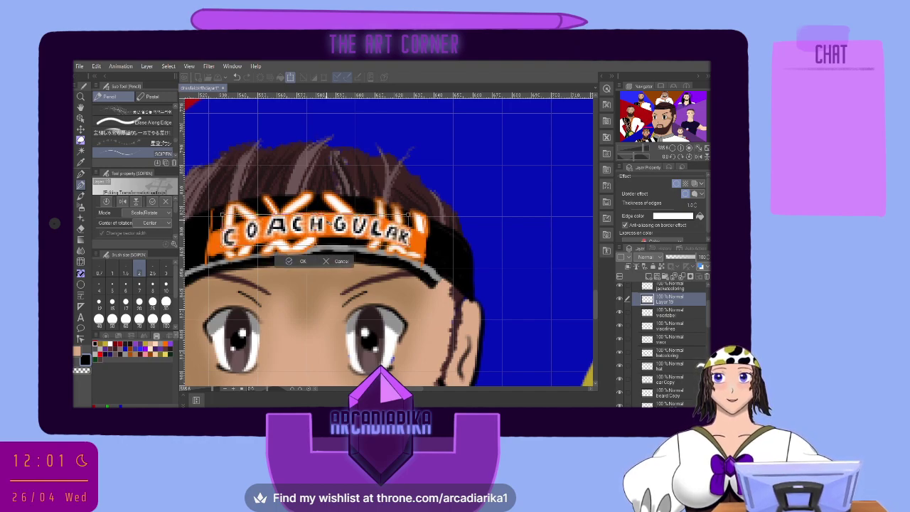
click(304, 262)
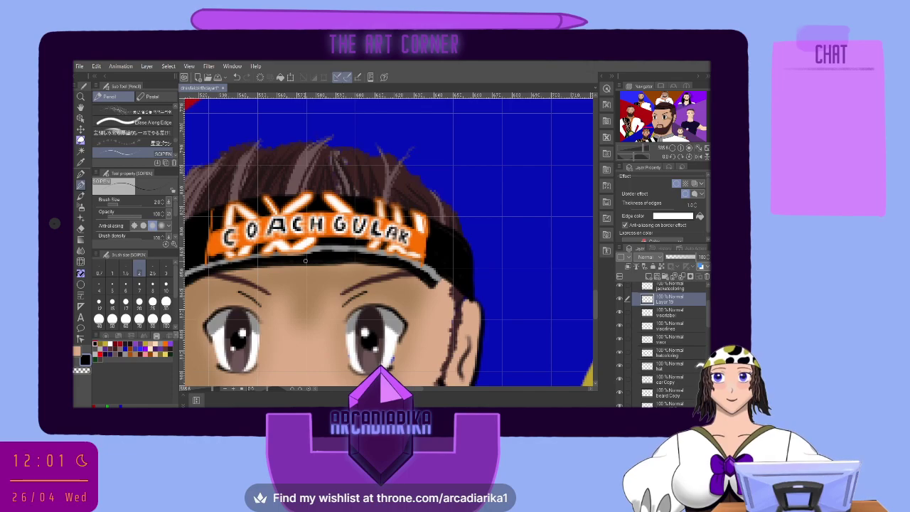
Collapse the 2022 character's layer folder, expand the 2021 folder and select the jacket layer directly above jacketfite
scroll(305, 260, down, 8)
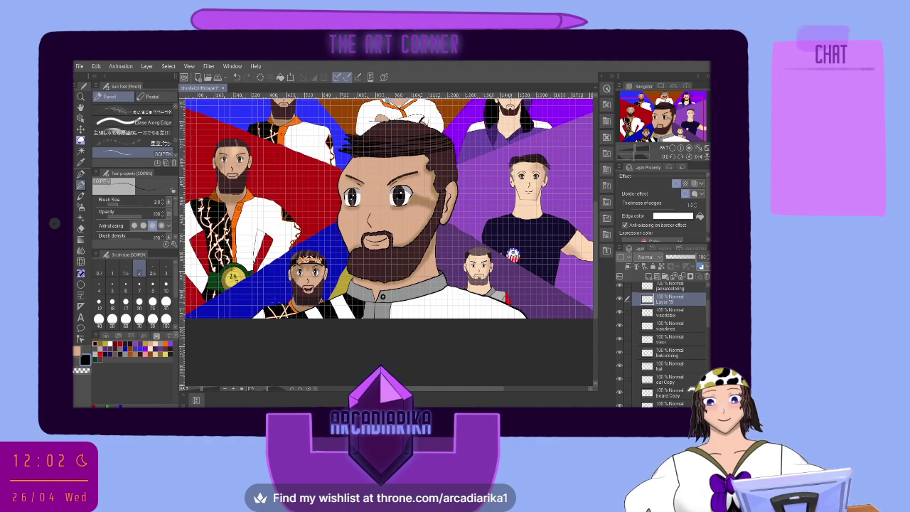
scroll(243, 224, up, 5)
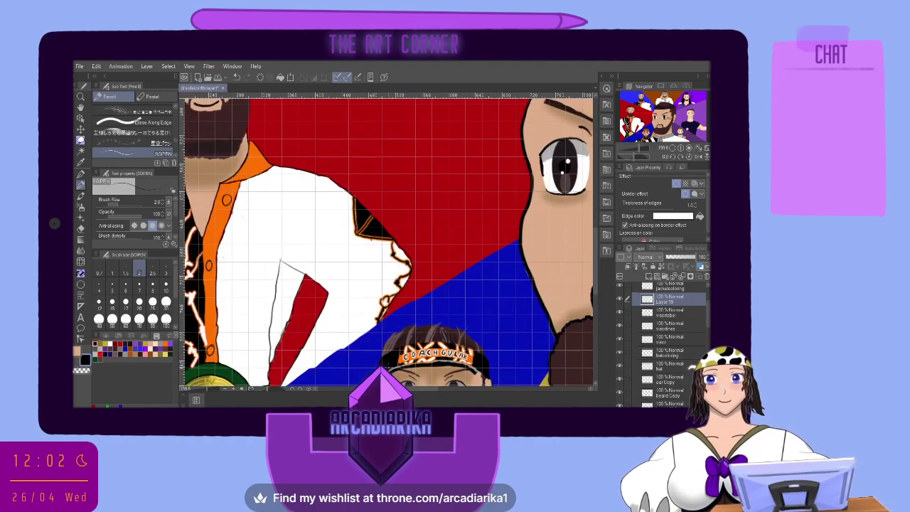
drag(426, 389, 407, 389)
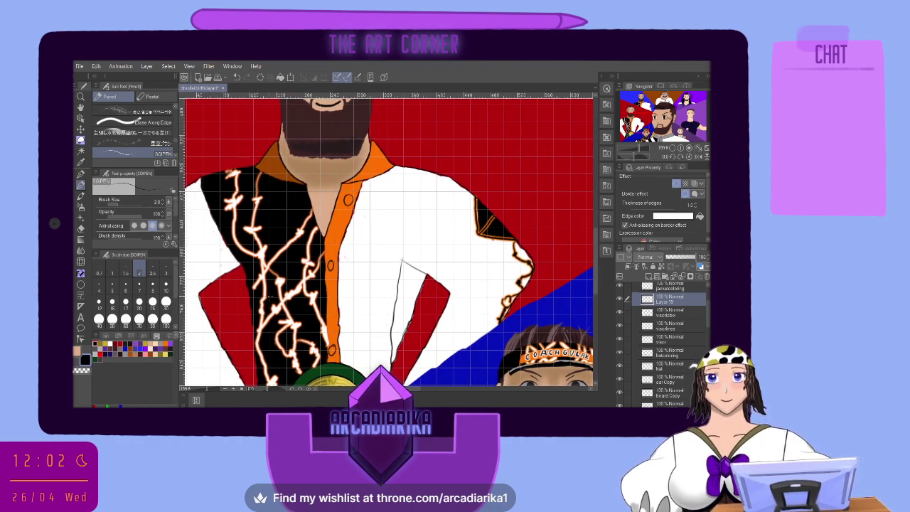
scroll(673, 328, up, 3)
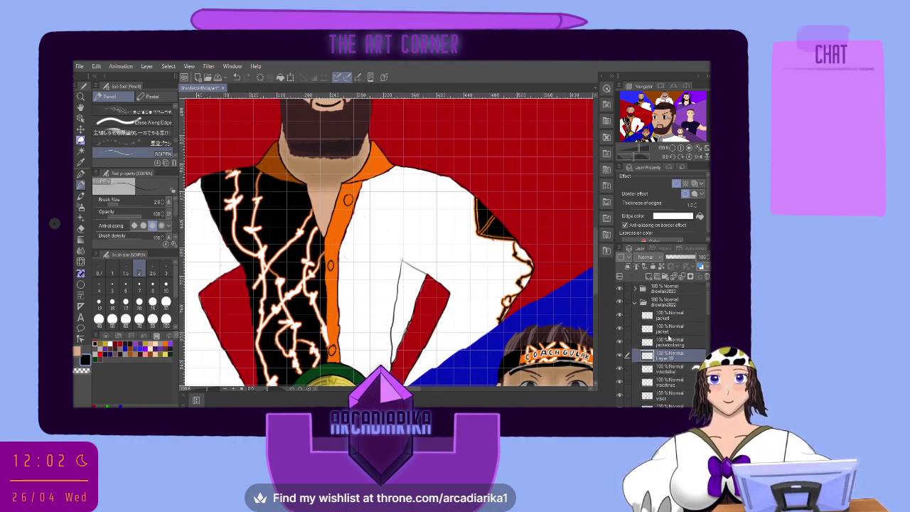
click(634, 302)
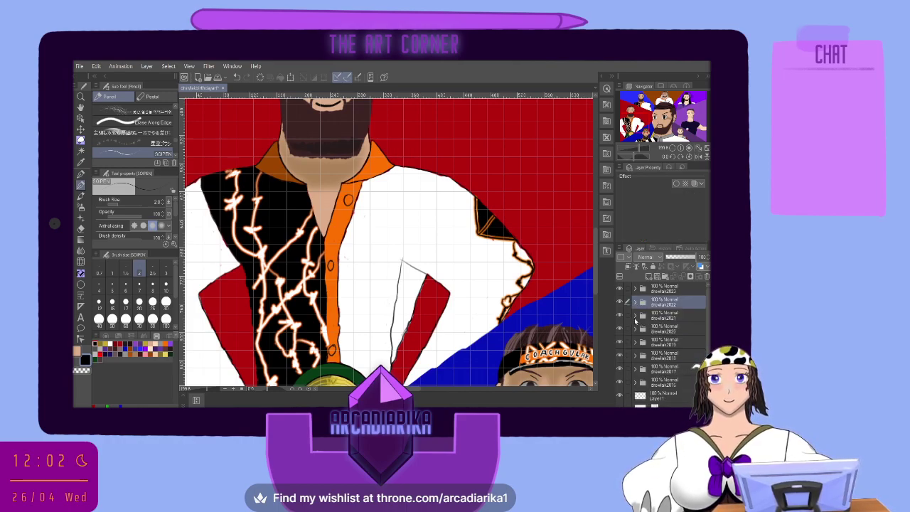
click(635, 315)
scroll(669, 356, down, 1)
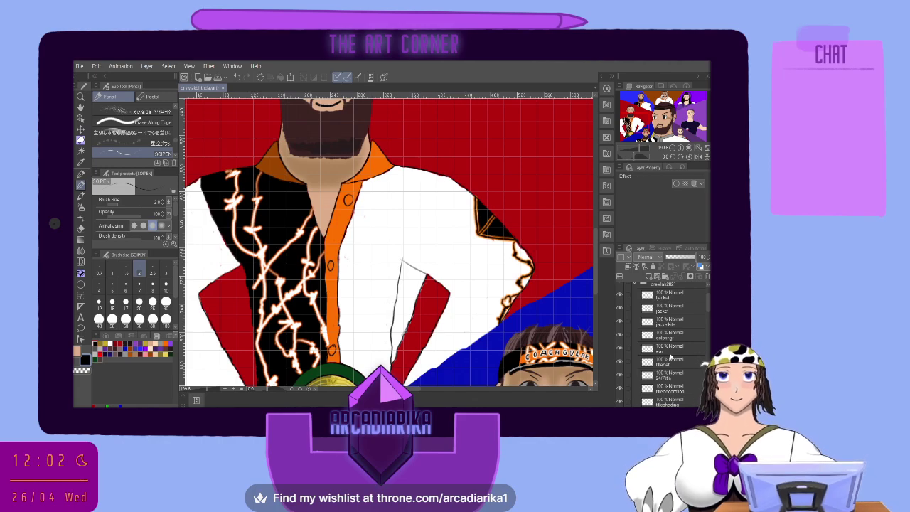
scroll(670, 359, down, 1)
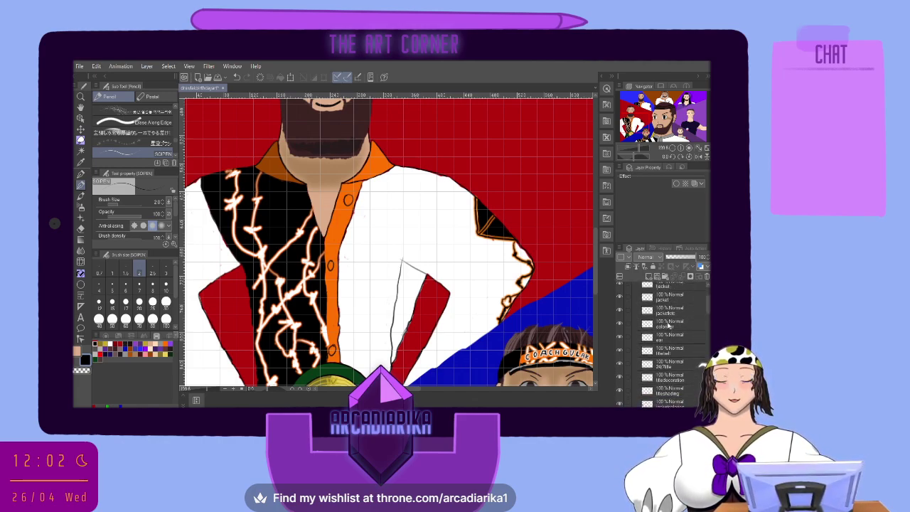
scroll(669, 304, up, 1)
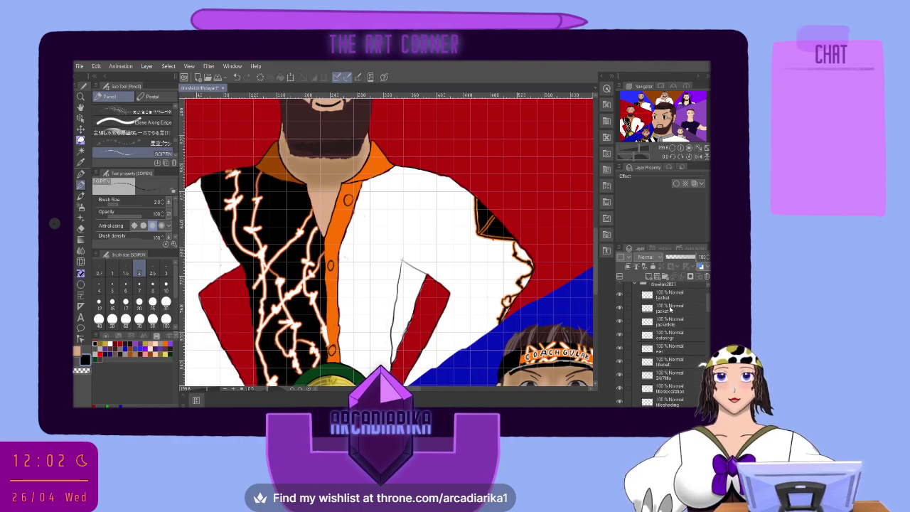
click(669, 306)
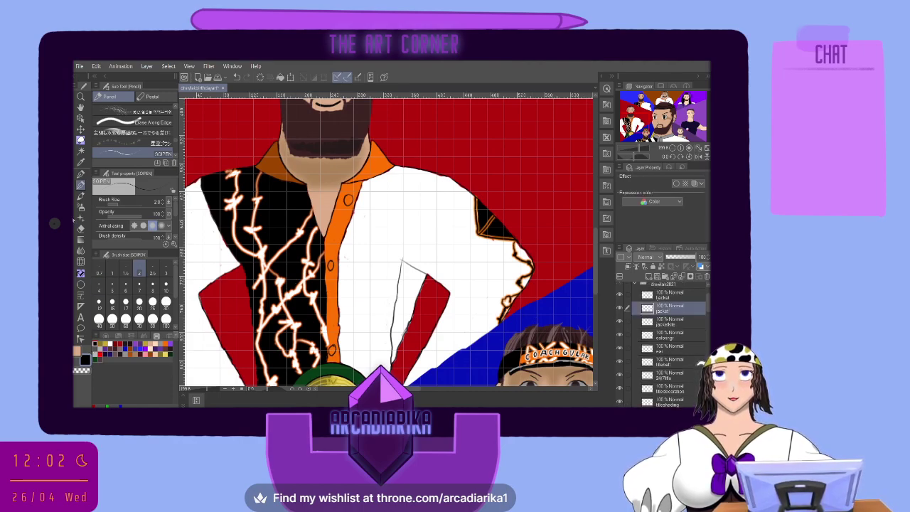
Draw a black circle outline with the Ellipse tool at brush size 8 on the jacket's white front, beside the orange button strip
click(79, 284)
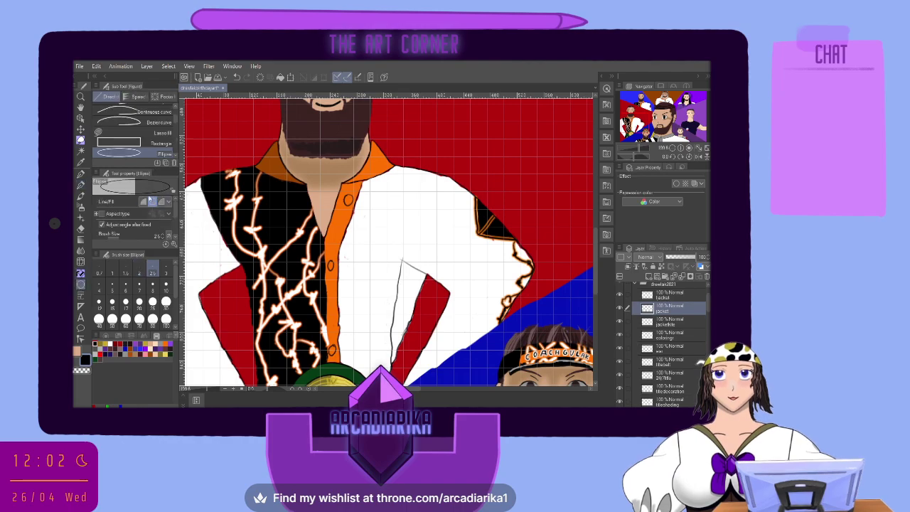
click(152, 286)
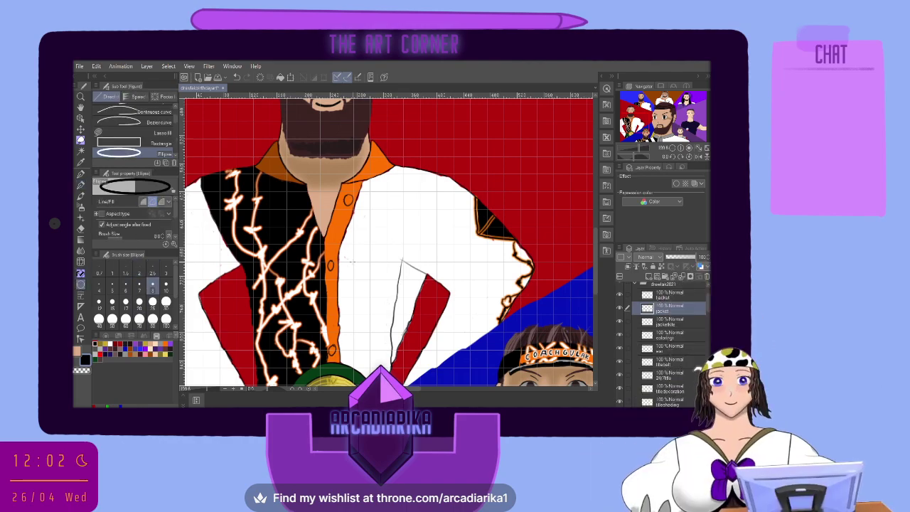
drag(352, 261, 392, 304)
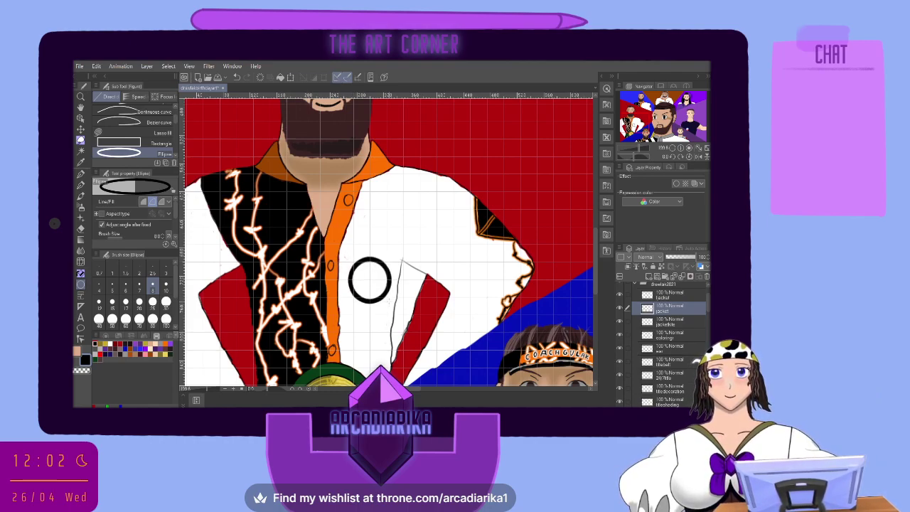
Dot white spots at intervals all around the emblem's black ring with the G-pen at size 5
scroll(375, 296, up, 4)
scroll(325, 280, up, 2)
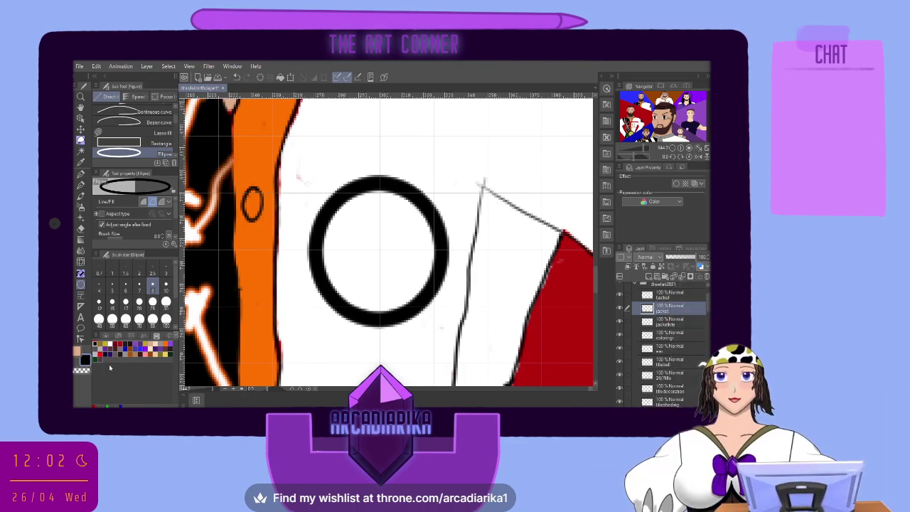
click(110, 343)
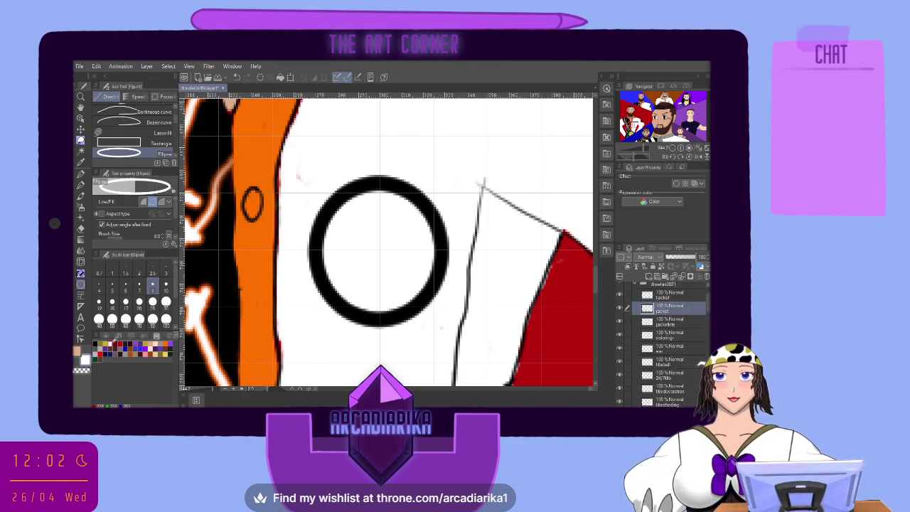
click(81, 174)
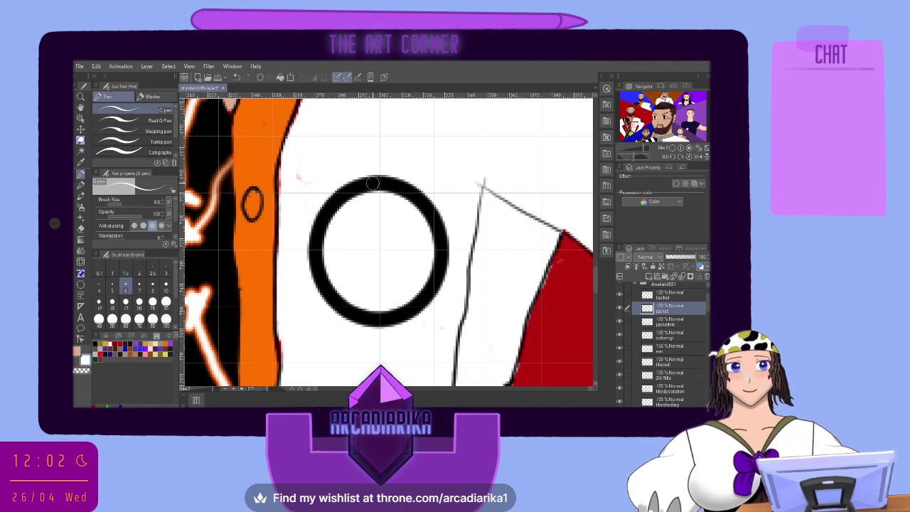
click(112, 288)
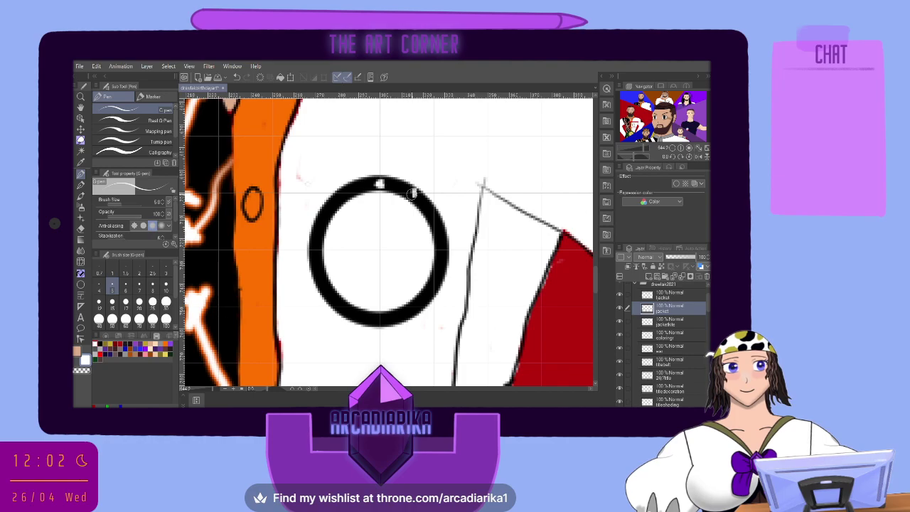
click(346, 192)
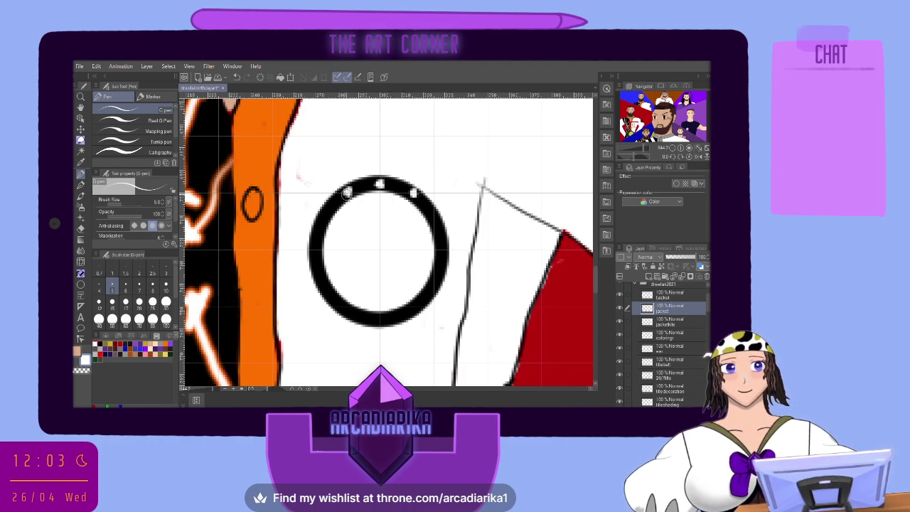
click(435, 220)
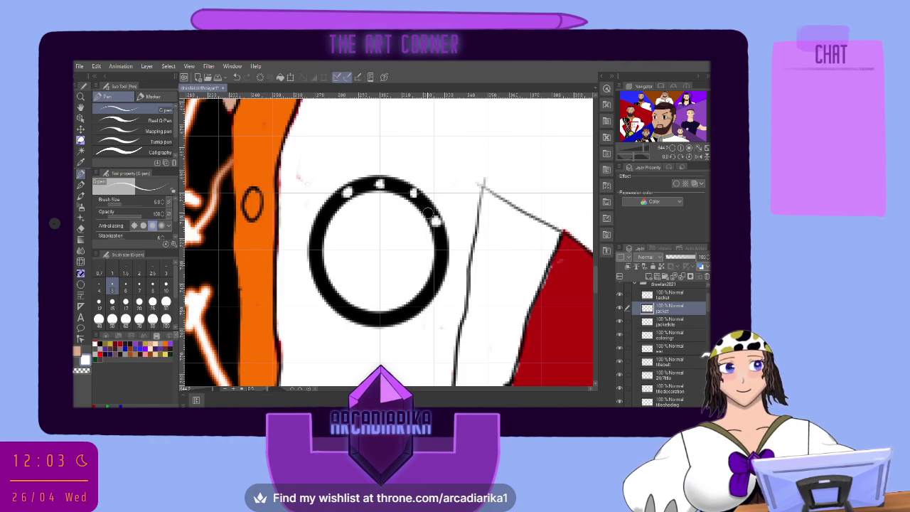
click(322, 217)
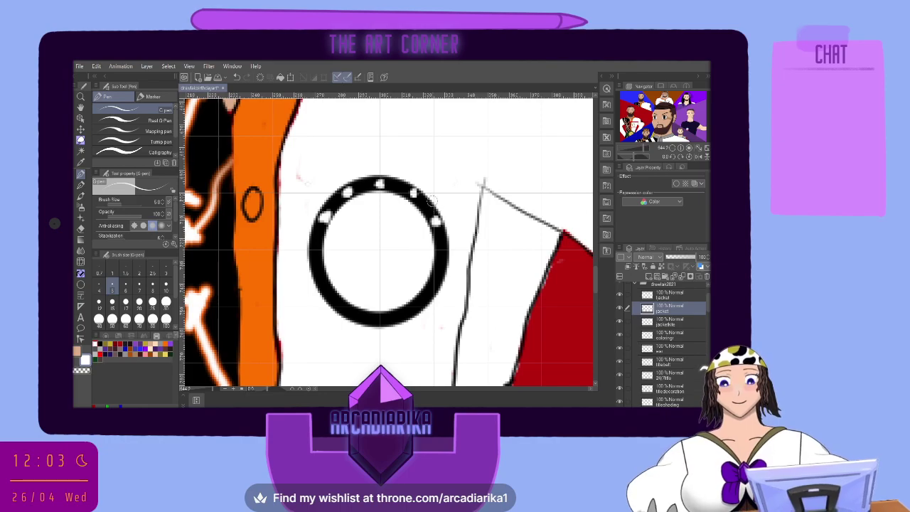
click(313, 248)
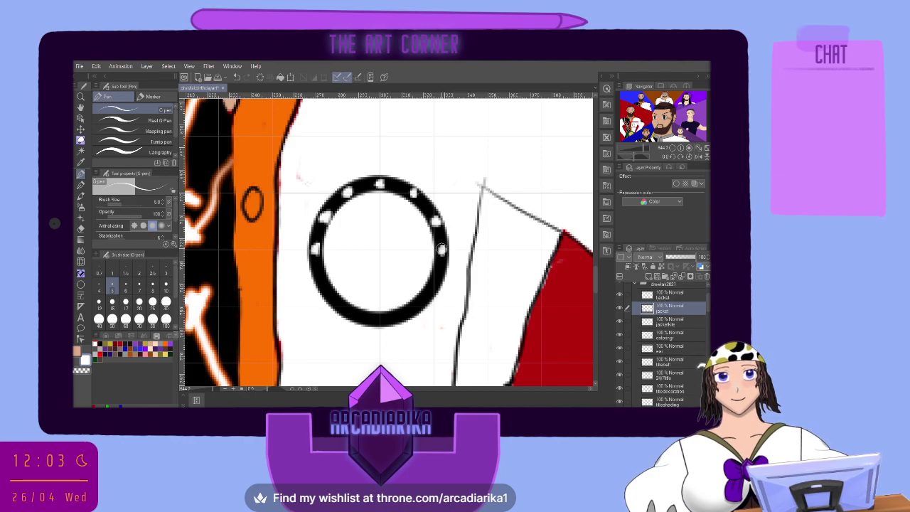
click(374, 319)
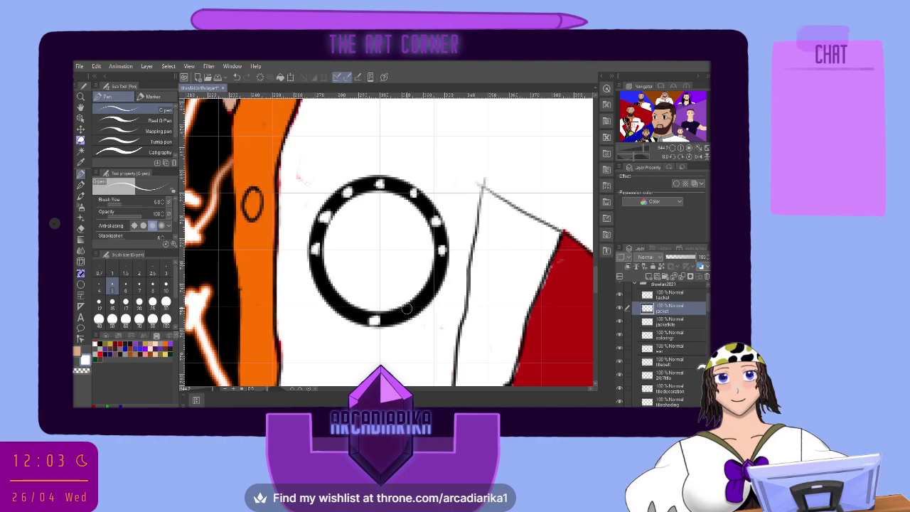
click(337, 305)
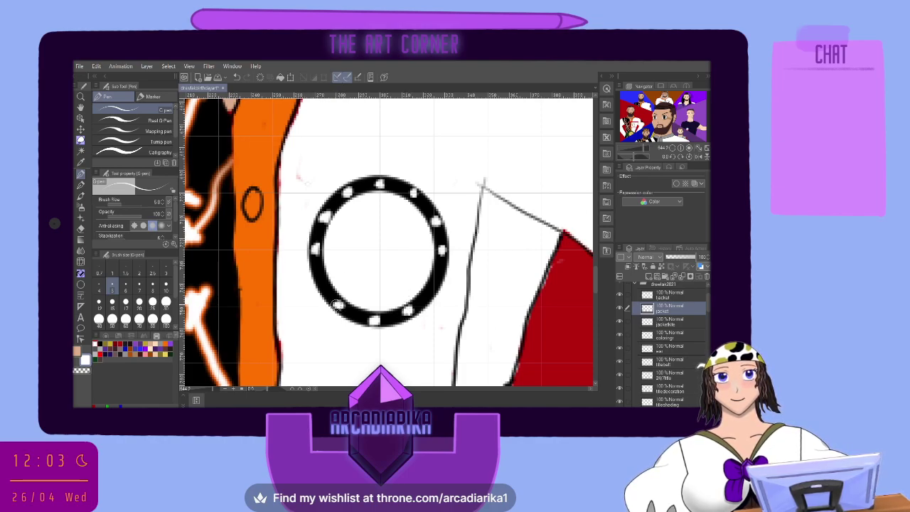
click(429, 287)
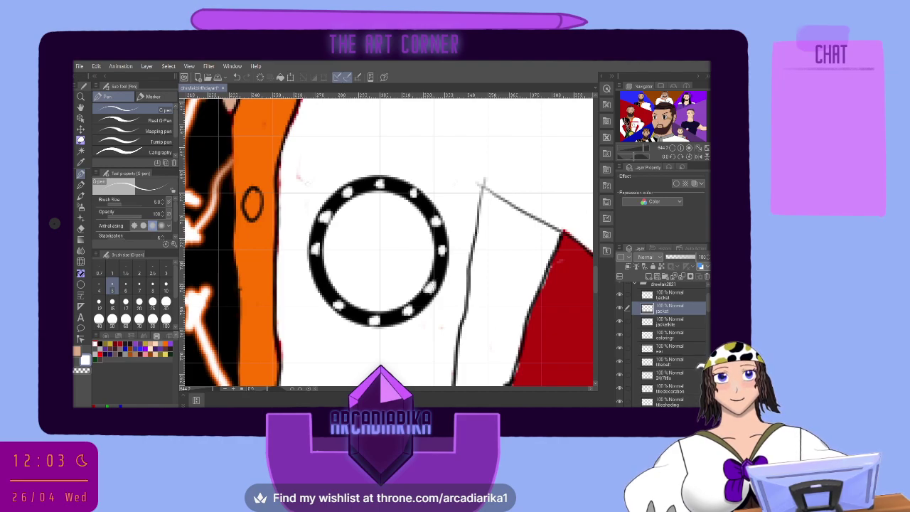
click(317, 276)
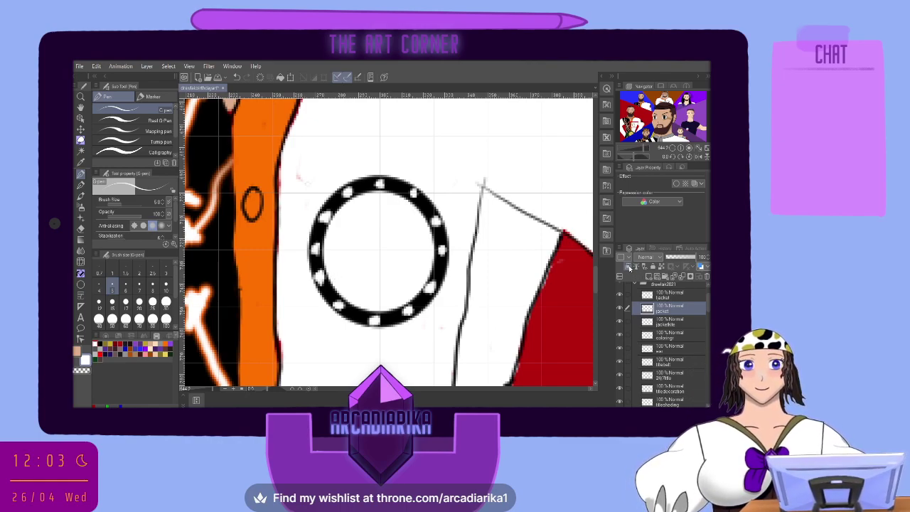
Add a new layer above the jacket layer and give it a black border effect
click(629, 268)
click(630, 268)
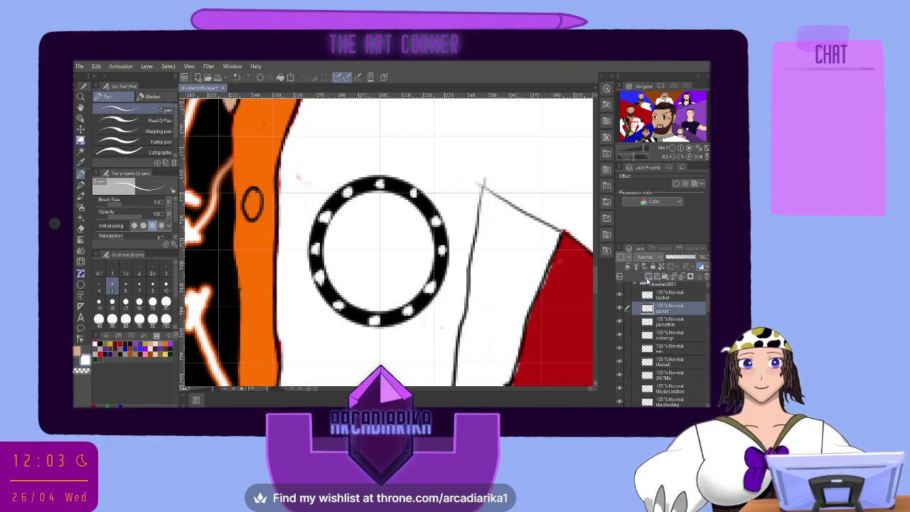
click(649, 278)
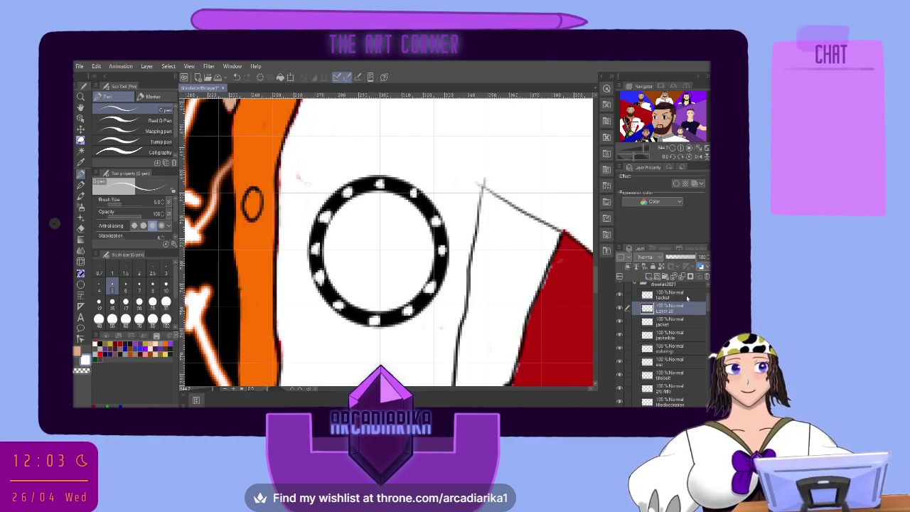
click(676, 184)
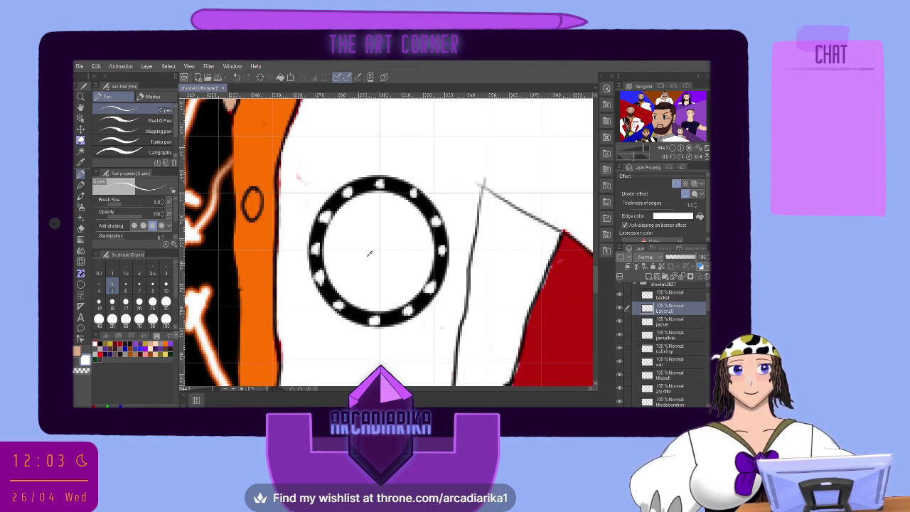
click(482, 176)
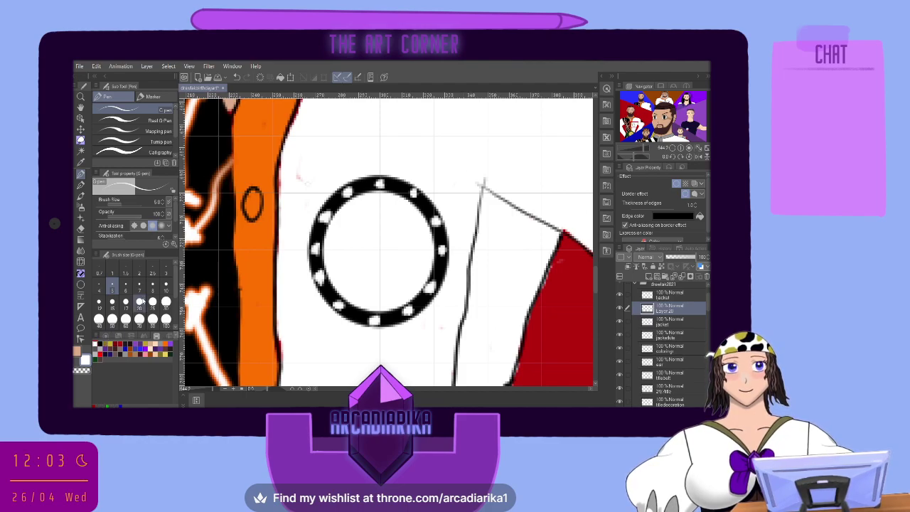
Letter GULAK in white with the G-pen at size 5 across the middle of the emblem circle
mouse_move(336, 229)
mouse_down()
mouse_move(322, 239)
mouse_move(326, 257)
mouse_move(340, 261)
mouse_move(346, 246)
mouse_move(334, 239)
mouse_move(354, 233)
mouse_move(352, 256)
mouse_move(371, 264)
mouse_move(378, 227)
mouse_move(386, 259)
mouse_move(410, 229)
mouse_move(422, 230)
mouse_move(425, 260)
mouse_up()
mouse_move(411, 247)
mouse_down()
mouse_move(425, 246)
mouse_move(428, 263)
mouse_up()
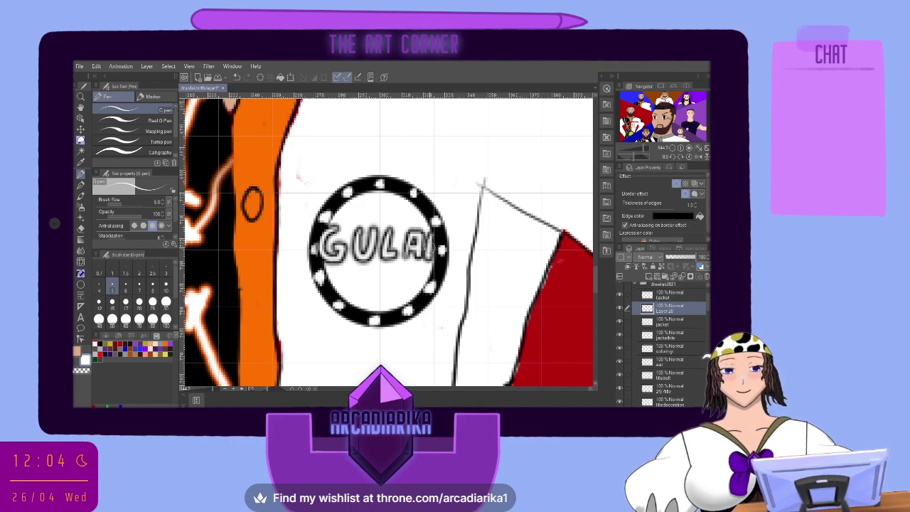
click(238, 77)
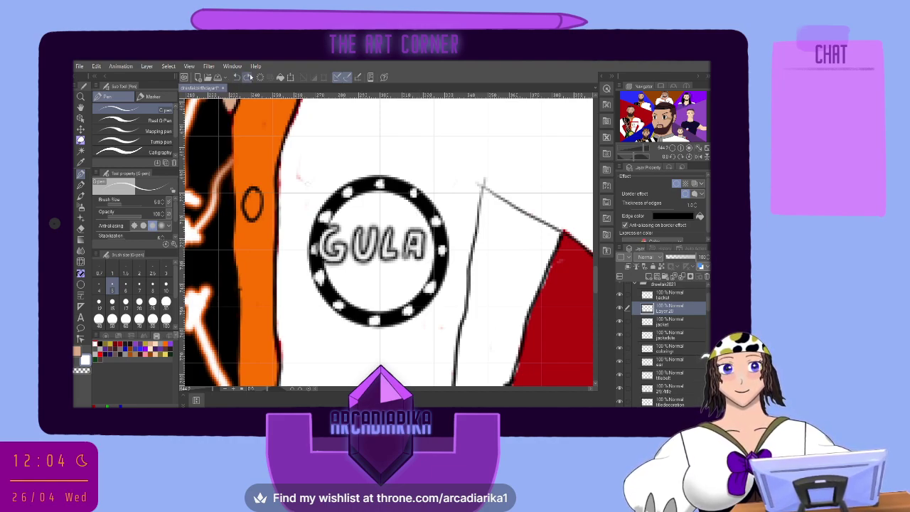
mouse_move(432, 229)
mouse_down()
mouse_move(430, 266)
mouse_move(449, 234)
mouse_move(448, 261)
mouse_up()
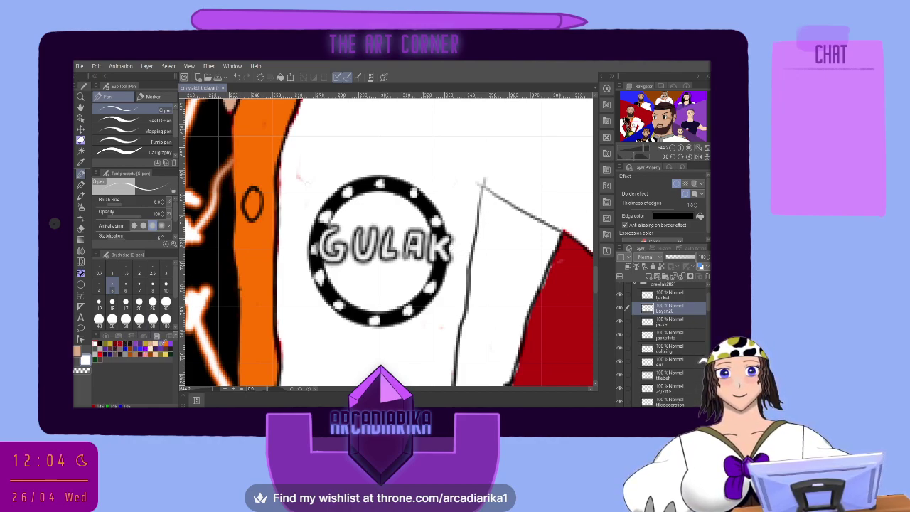
Letter Philadelphia in orange with the G-pen at size 4 directly beneath GULAK
click(166, 343)
click(99, 286)
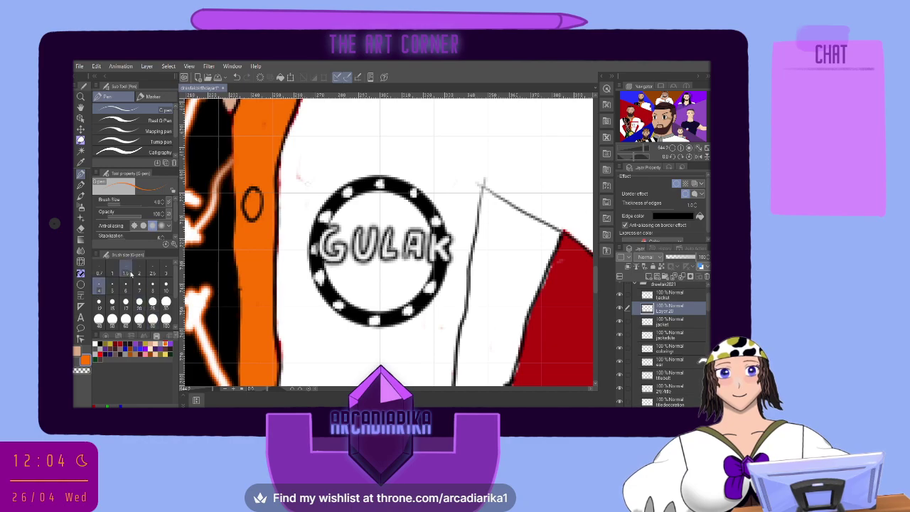
mouse_move(329, 273)
mouse_down()
mouse_move(331, 284)
mouse_move(352, 272)
mouse_move(353, 293)
mouse_move(405, 291)
mouse_move(411, 283)
mouse_move(412, 292)
mouse_up()
mouse_move(407, 268)
mouse_down()
mouse_move(418, 277)
mouse_move(418, 297)
mouse_move(442, 288)
mouse_up()
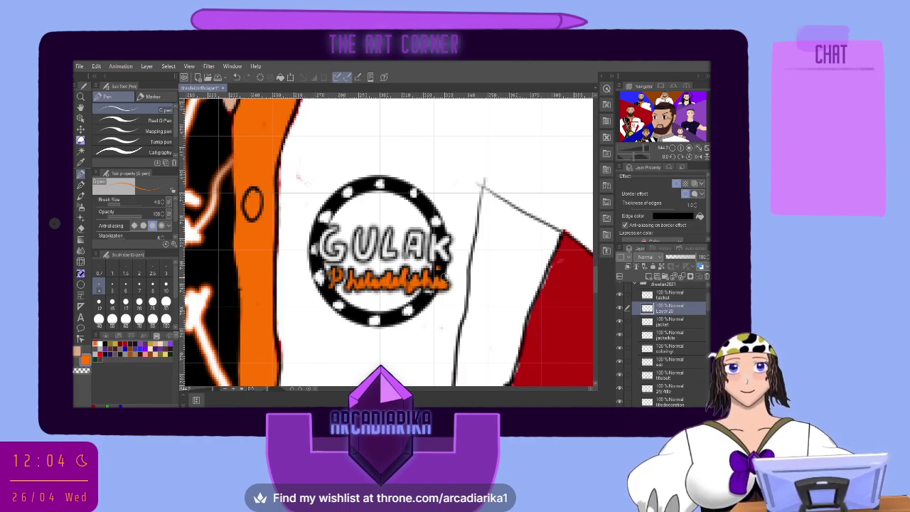
Narrow the GULAK and Philadelphia lettering to fit within the emblem's black ring
click(293, 77)
drag(455, 257, 444, 260)
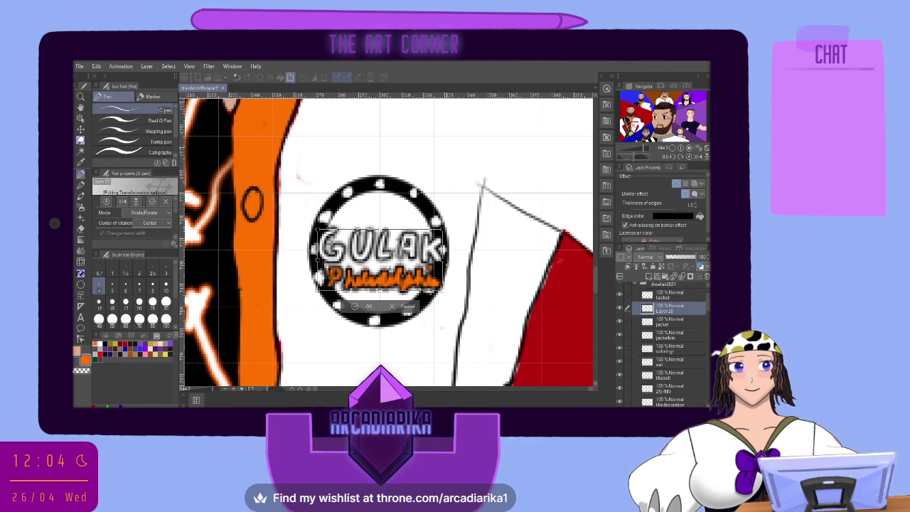
click(363, 306)
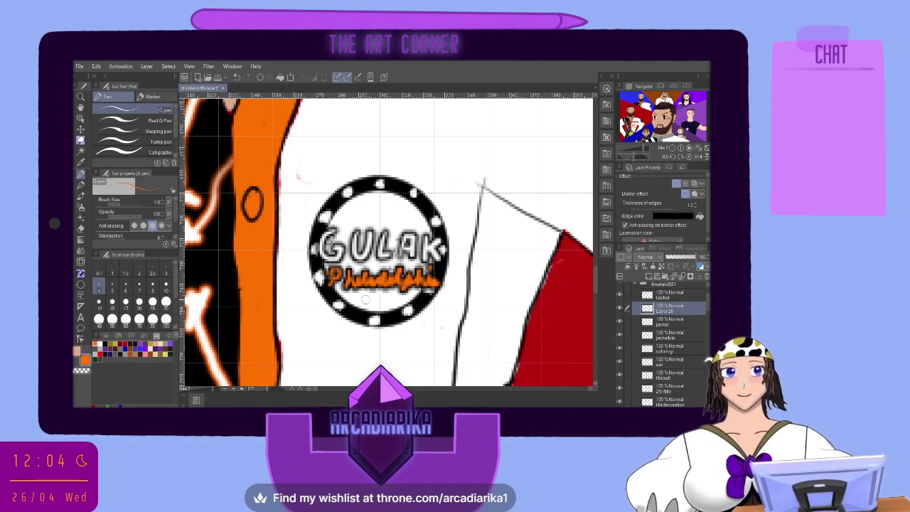
Add a new layer above the outlined lettering layer and set the G-pen to black at size 2
click(623, 266)
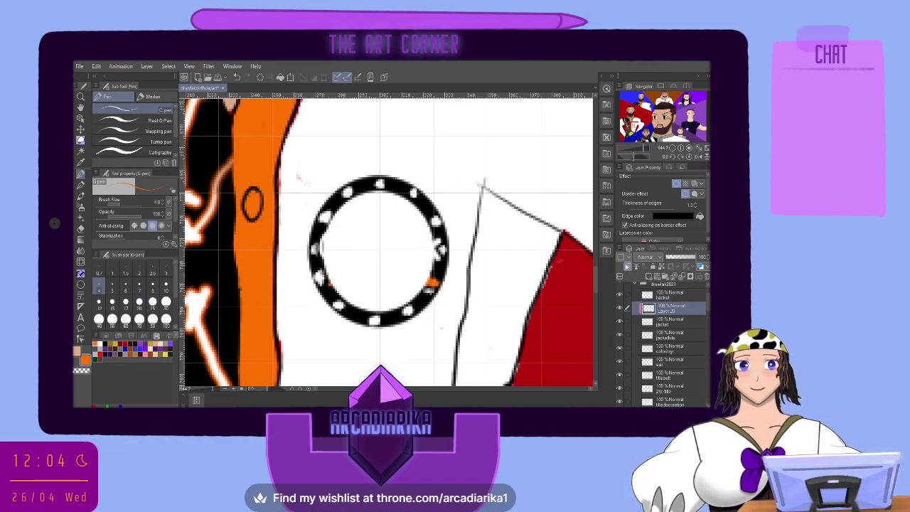
click(627, 265)
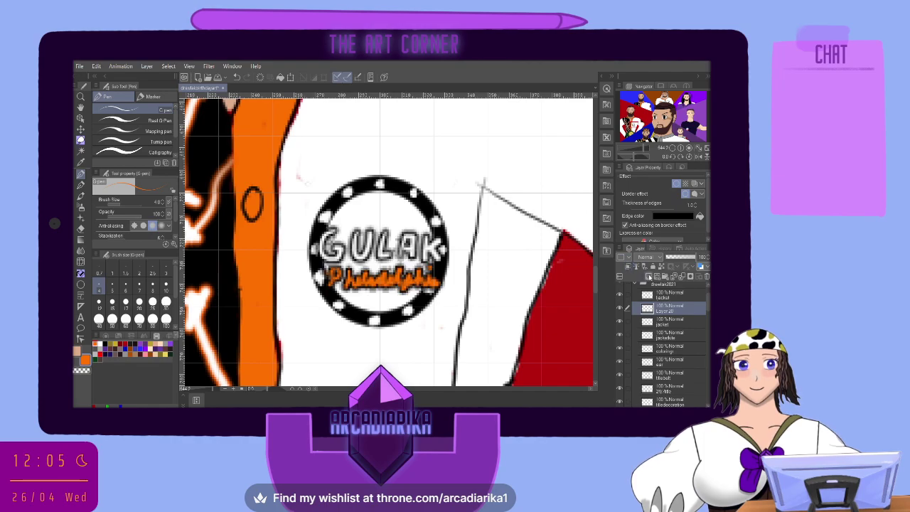
click(643, 277)
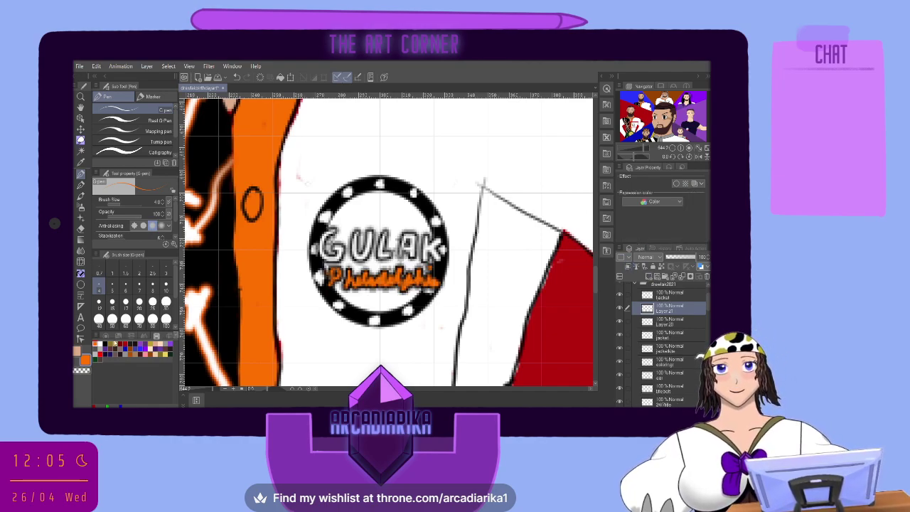
click(107, 343)
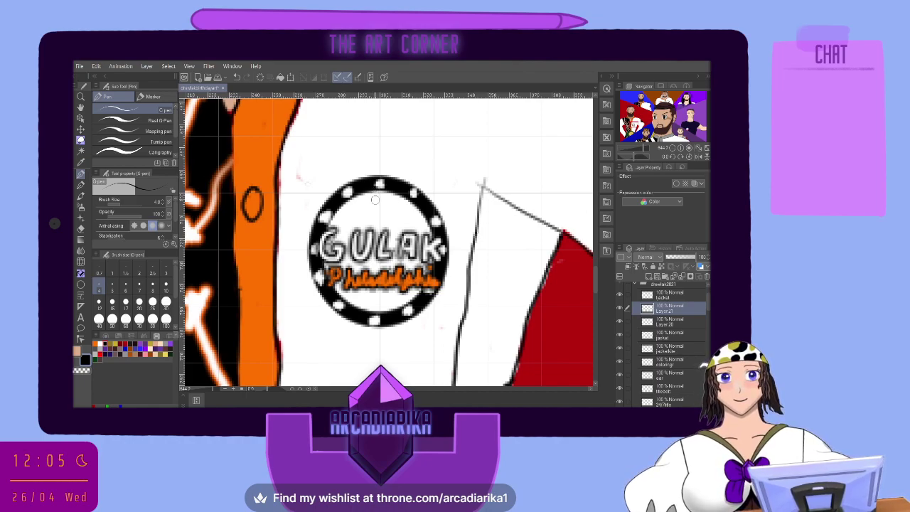
click(138, 271)
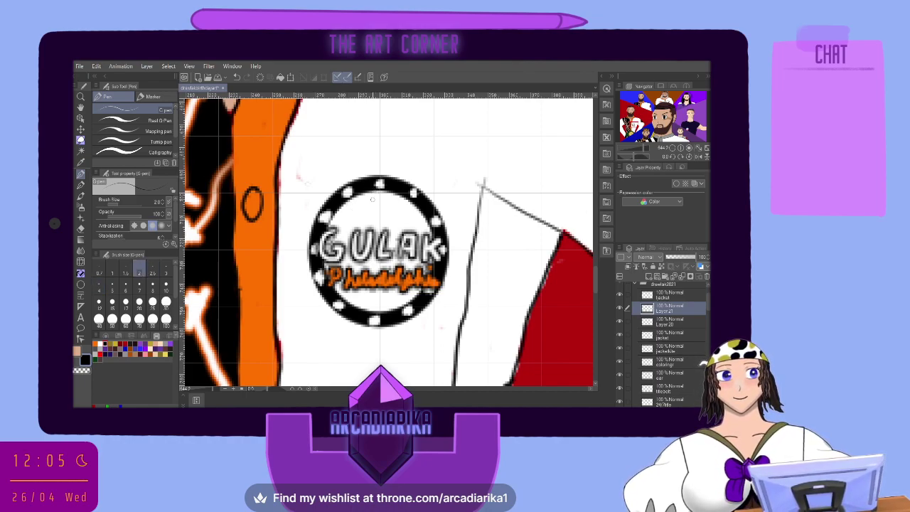
mouse_move(373, 199)
mouse_down()
mouse_move(393, 209)
mouse_move(381, 205)
mouse_move(371, 220)
mouse_move(397, 220)
mouse_move(391, 205)
mouse_up()
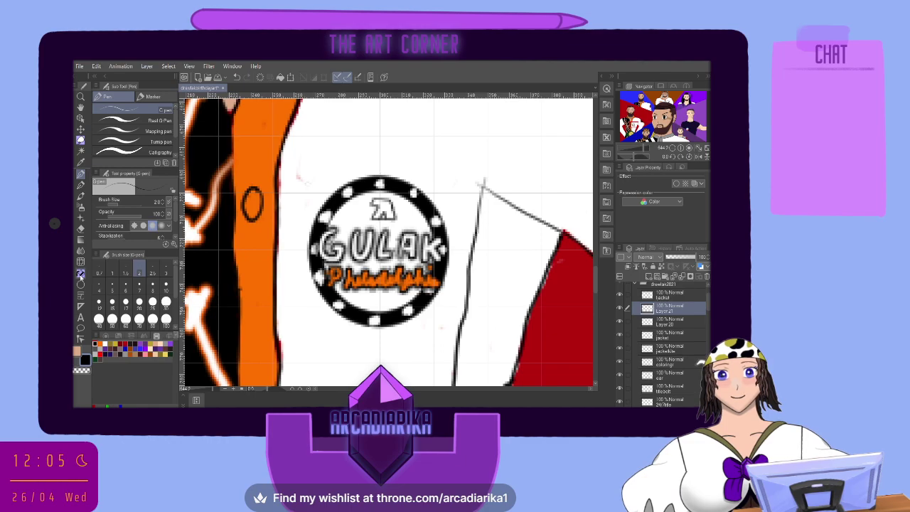
click(81, 229)
drag(354, 201, 382, 213)
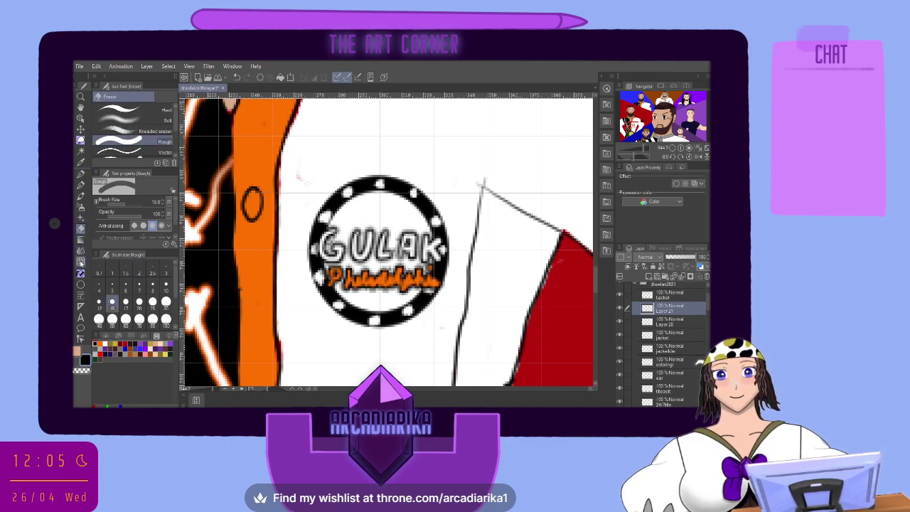
Draw a small black bell outline above GULAK and a small pentagon outline below Philadelphia with the G-pen at size 2
click(80, 173)
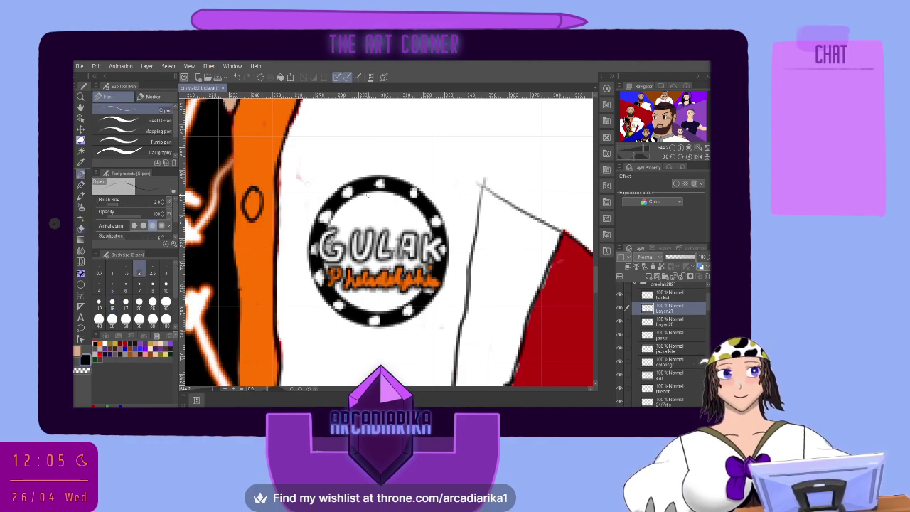
drag(371, 201, 396, 209)
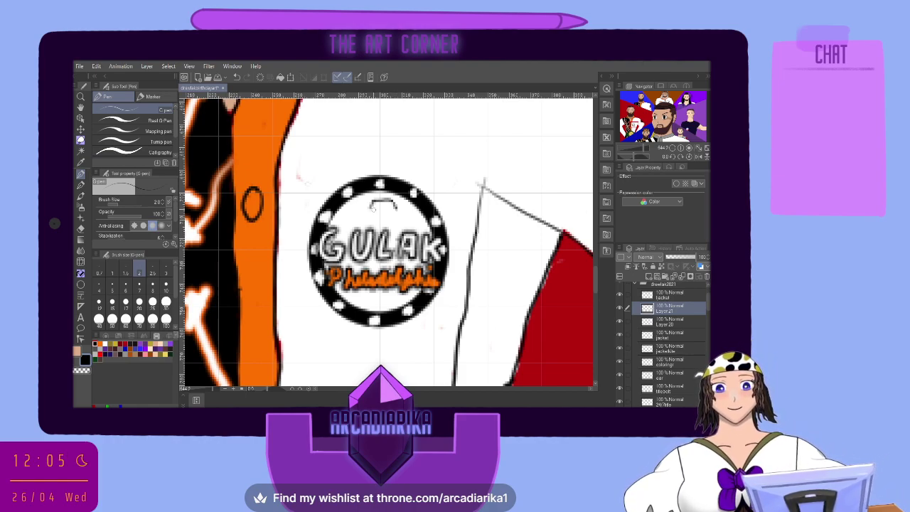
mouse_move(375, 206)
mouse_down()
mouse_move(367, 224)
mouse_move(397, 223)
mouse_move(385, 208)
mouse_up()
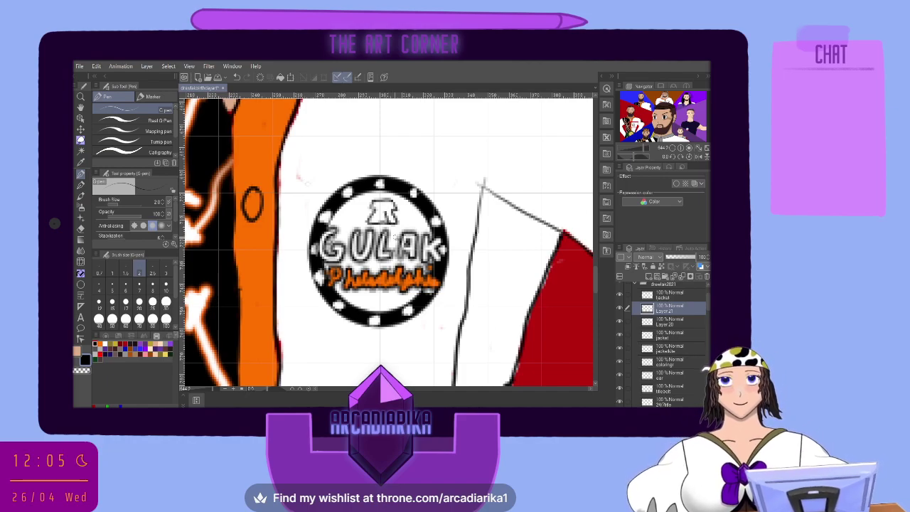
mouse_move(368, 298)
mouse_down()
mouse_move(383, 295)
mouse_move(371, 305)
mouse_move(370, 297)
mouse_move(379, 308)
mouse_move(386, 295)
mouse_up()
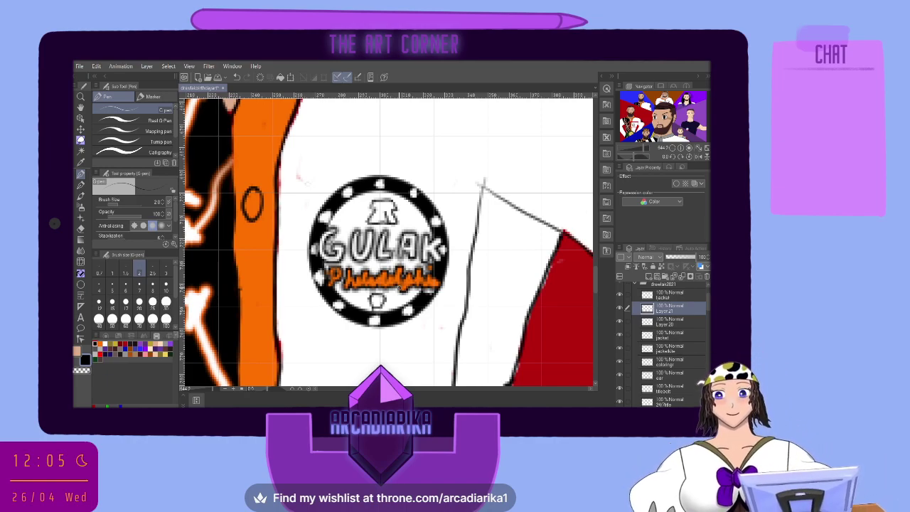
Letter SUBMISSION in black in an arc around the outside of the emblem ring's upper edge
mouse_move(315, 188)
mouse_down()
mouse_move(316, 206)
mouse_move(334, 177)
mouse_move(349, 181)
mouse_move(359, 163)
mouse_move(365, 174)
mouse_move(370, 160)
mouse_up()
mouse_move(370, 160)
mouse_down()
mouse_move(371, 175)
mouse_move(393, 165)
mouse_move(391, 176)
mouse_move(397, 164)
mouse_move(445, 198)
mouse_move(441, 184)
mouse_move(448, 215)
mouse_move(462, 212)
mouse_up()
click(379, 170)
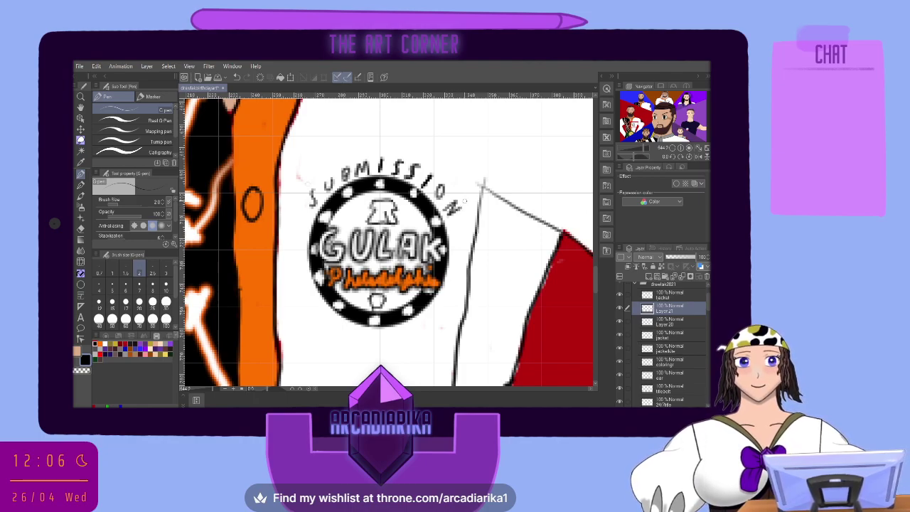
Letter WRESTLING in black in an arc around the outside of the emblem ring's lower edge
mouse_move(310, 298)
mouse_down()
mouse_move(323, 327)
mouse_move(330, 320)
mouse_move(329, 331)
mouse_move(349, 336)
mouse_up()
mouse_move(343, 331)
mouse_down()
mouse_move(351, 323)
mouse_move(363, 335)
mouse_move(353, 344)
mouse_move(379, 329)
mouse_move(375, 342)
mouse_move(384, 328)
mouse_move(388, 345)
mouse_move(405, 341)
mouse_move(414, 320)
mouse_move(423, 337)
mouse_move(427, 316)
mouse_move(430, 324)
mouse_move(439, 315)
mouse_up()
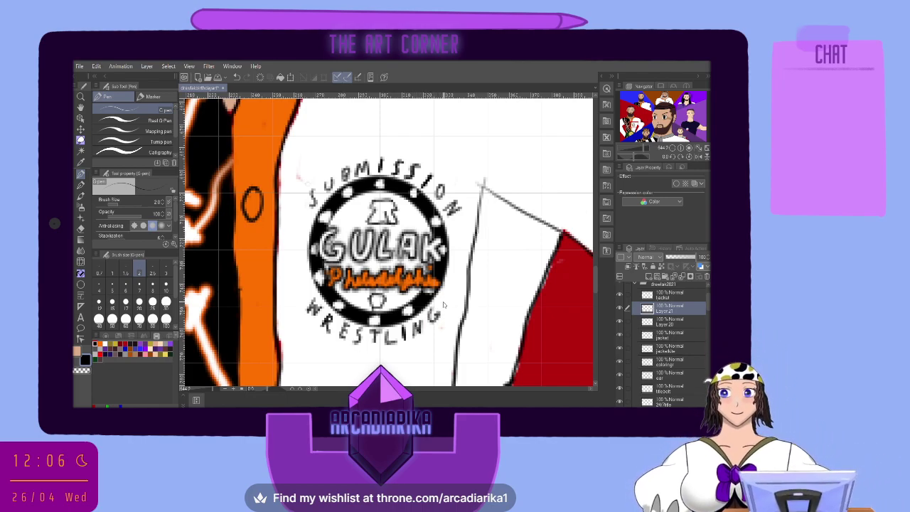
scroll(443, 305, down, 7)
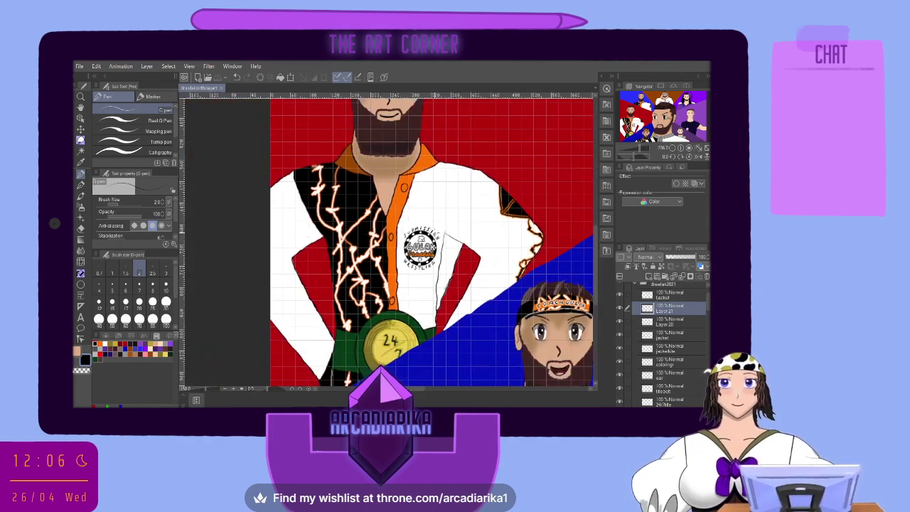
scroll(442, 193, down, 2)
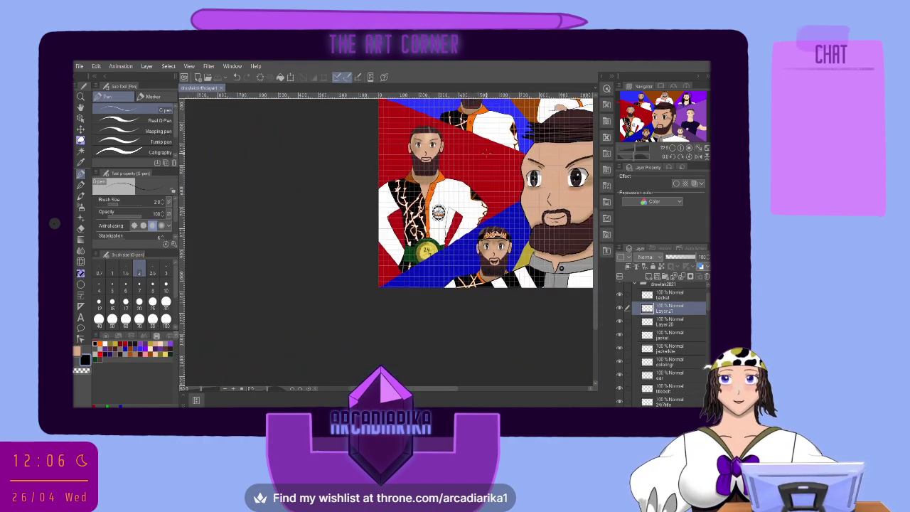
Collapse the 2021 character's layer folder, expand the 2020 folder, and add a new layer above its topmost jacket Copy layer
scroll(501, 115, up, 3)
scroll(501, 115, up, 4)
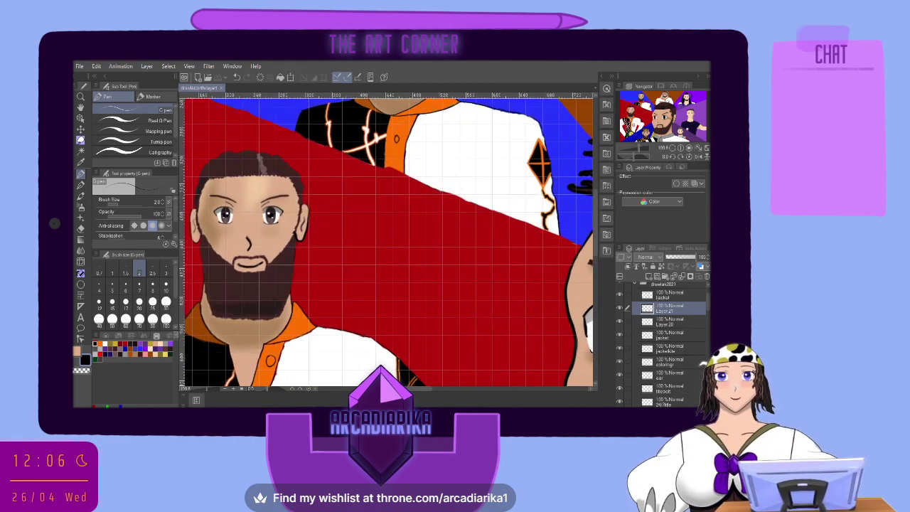
scroll(662, 332, up, 2)
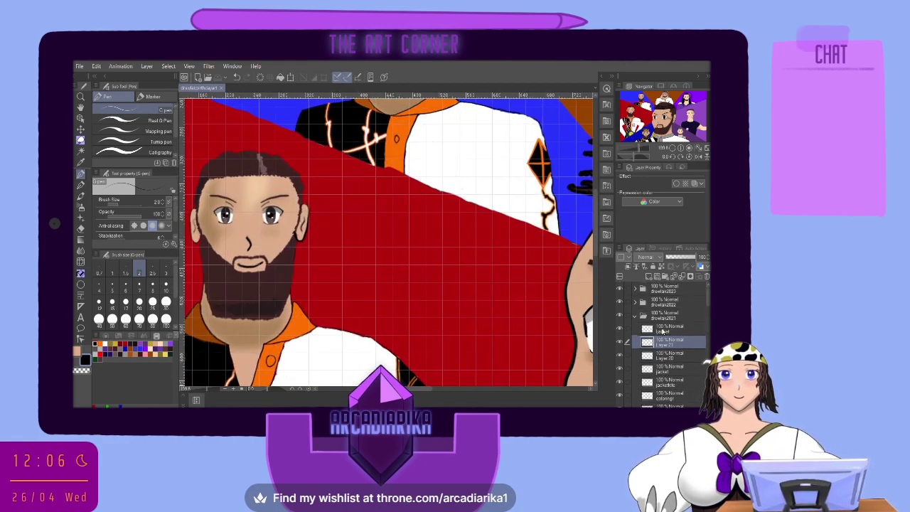
click(634, 315)
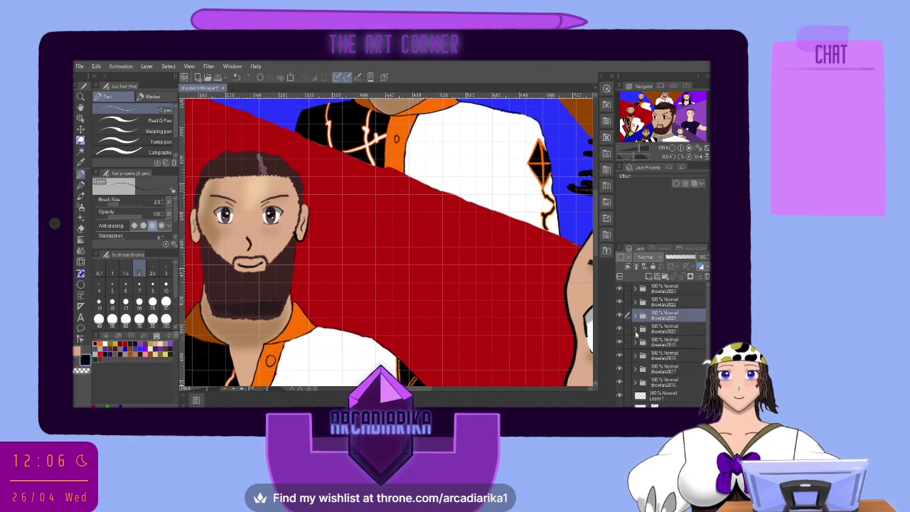
click(634, 329)
scroll(641, 347, down, 1)
click(671, 320)
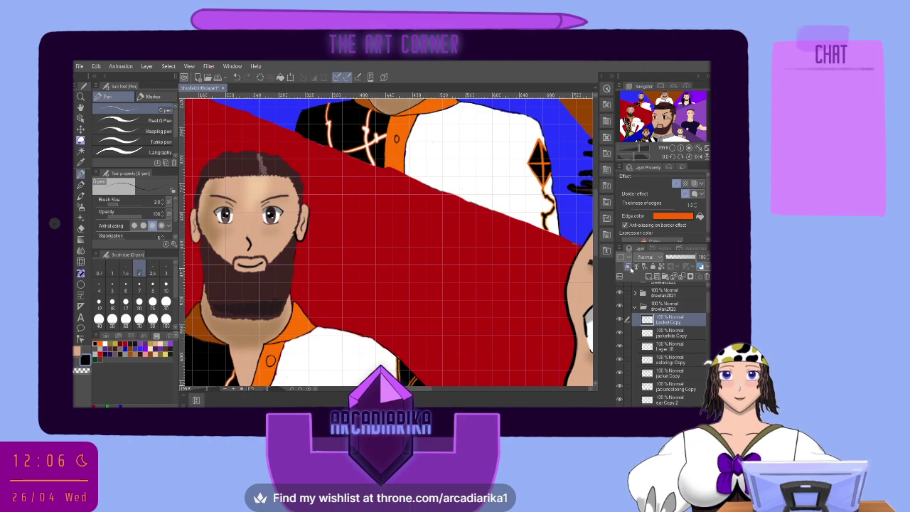
click(648, 277)
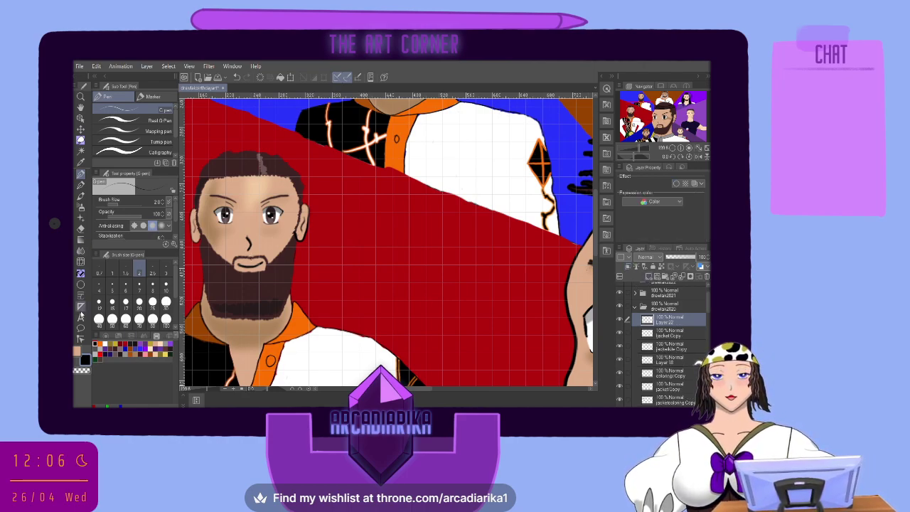
Draw a small black circle outline with the Ellipse tool on the white chest of the upper character's jacket, crossing the red panel's edge
click(80, 285)
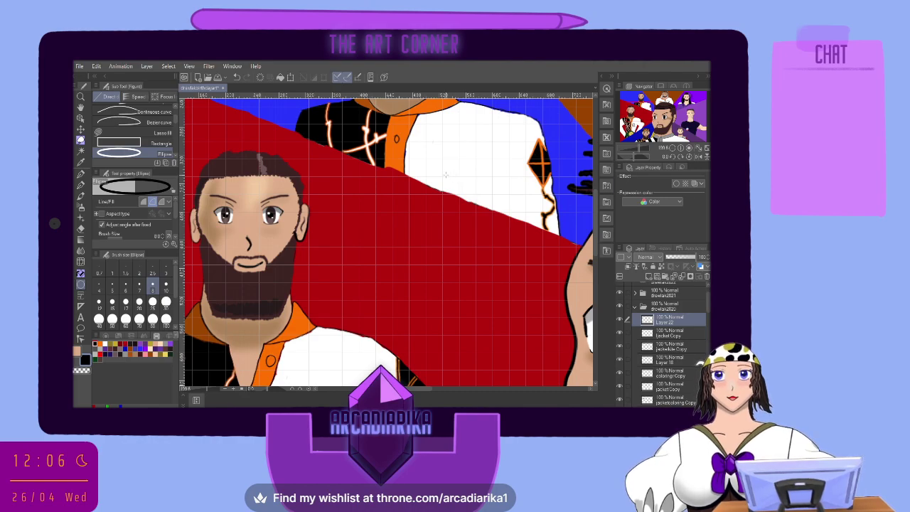
drag(446, 175, 496, 228)
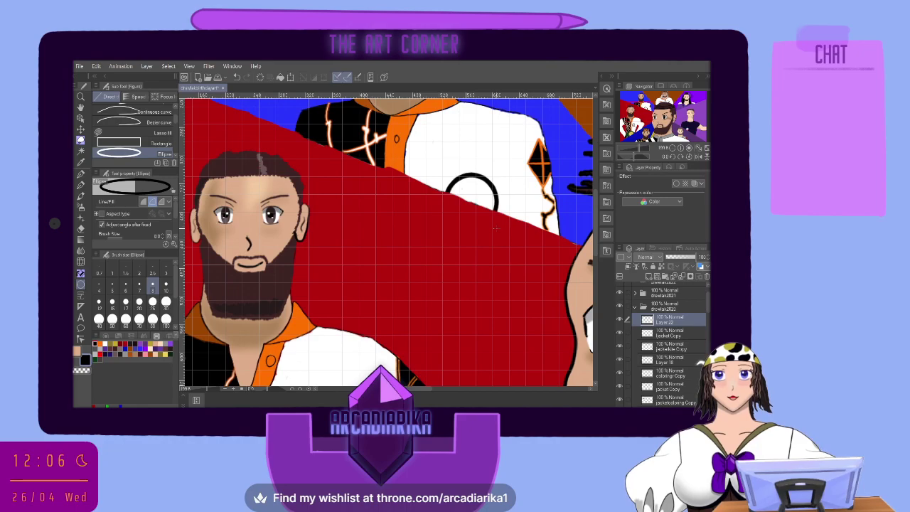
scroll(495, 229, down, 3)
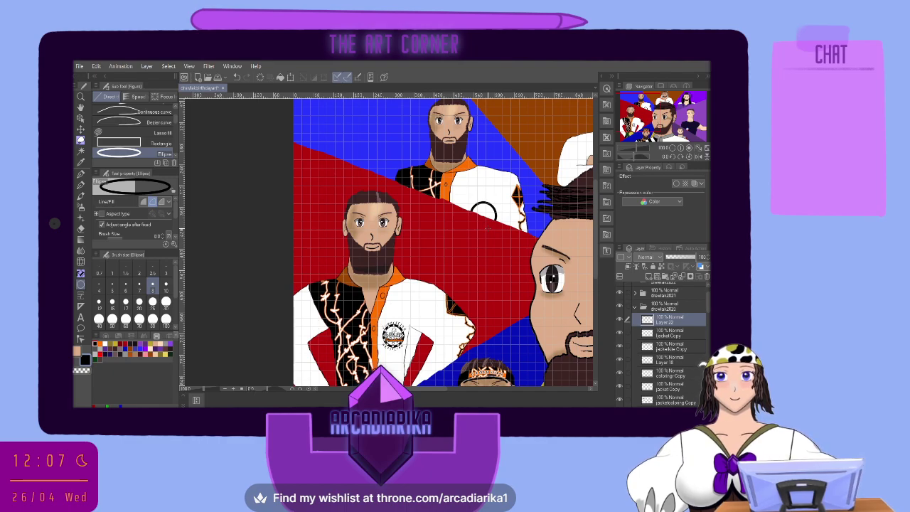
click(236, 77)
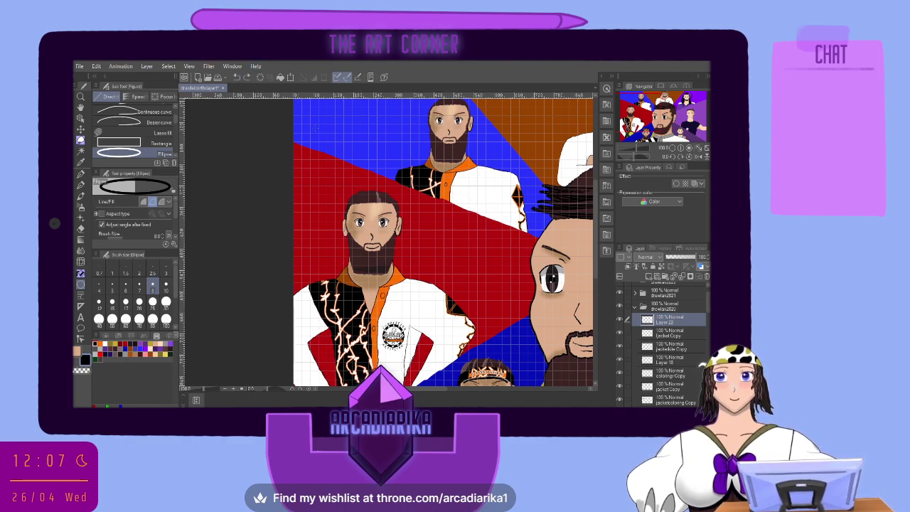
drag(463, 201, 488, 220)
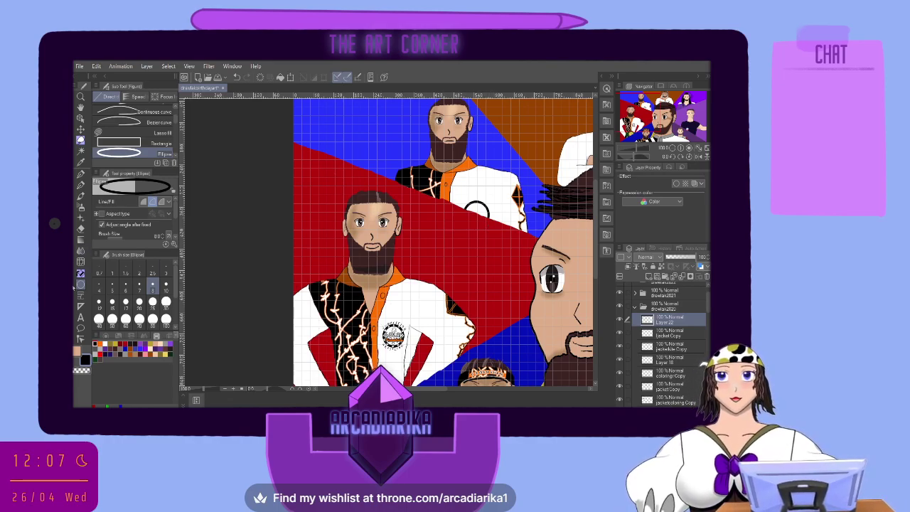
Draw a short black fold line beside the circle on the jacket Copy layer with the G-pen
click(670, 346)
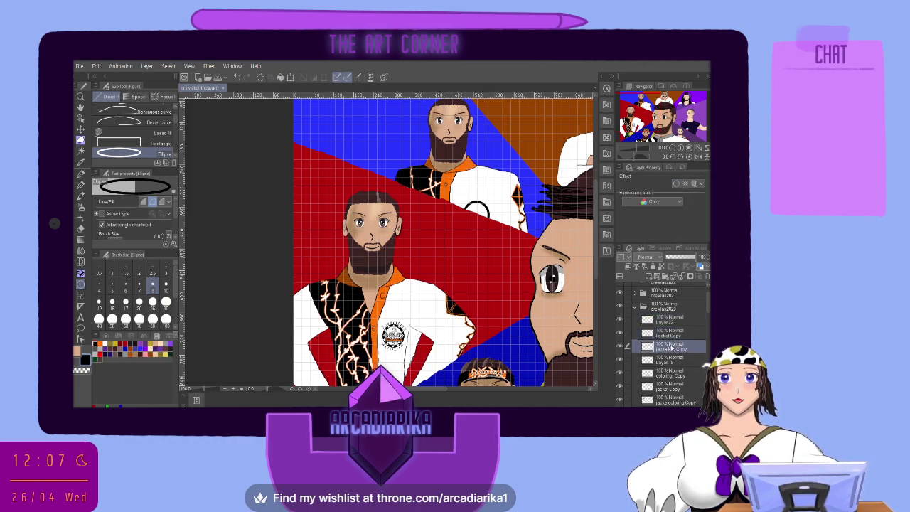
scroll(666, 376, down, 1)
click(665, 375)
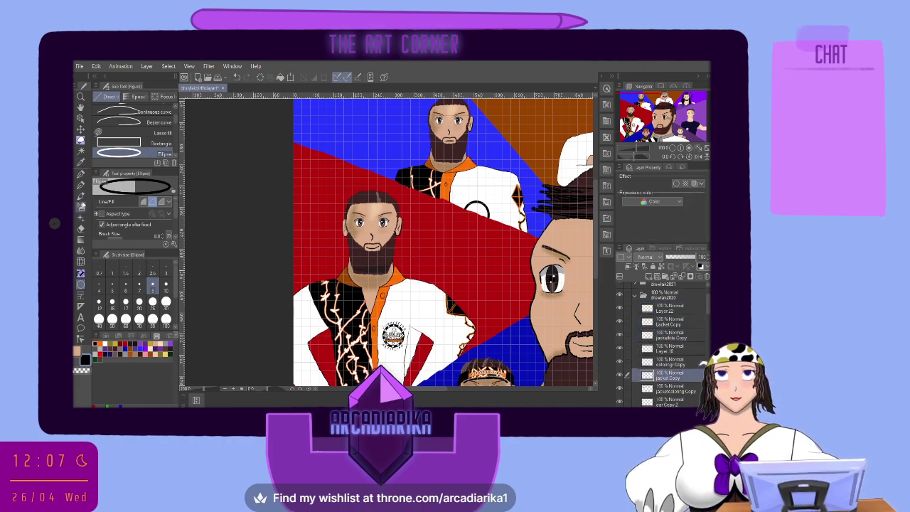
click(81, 174)
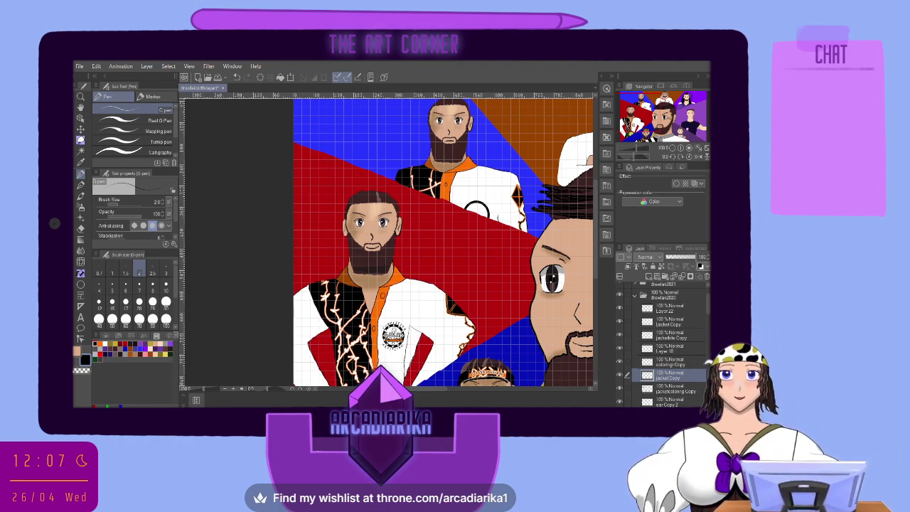
scroll(506, 152, up, 5)
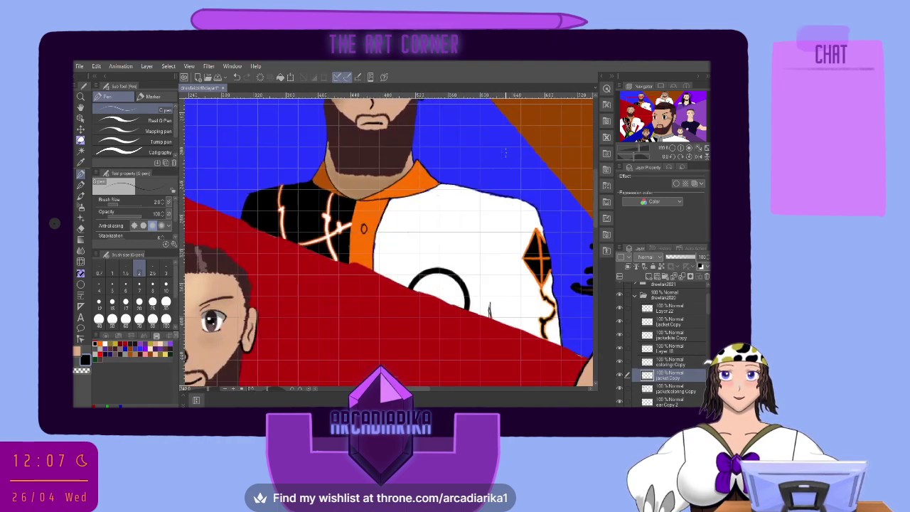
Add a new layer above the circle layer, set the pen to white, and give the layer a thinner border effect in black
click(677, 310)
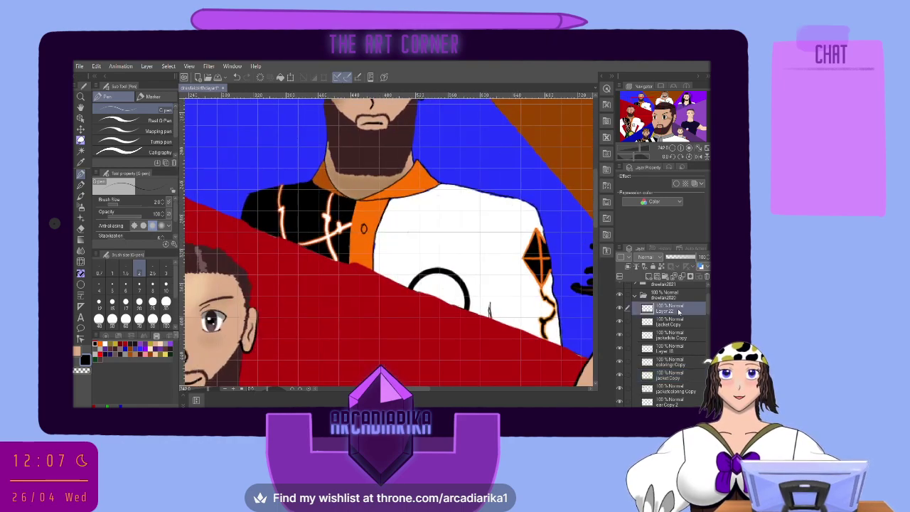
click(647, 276)
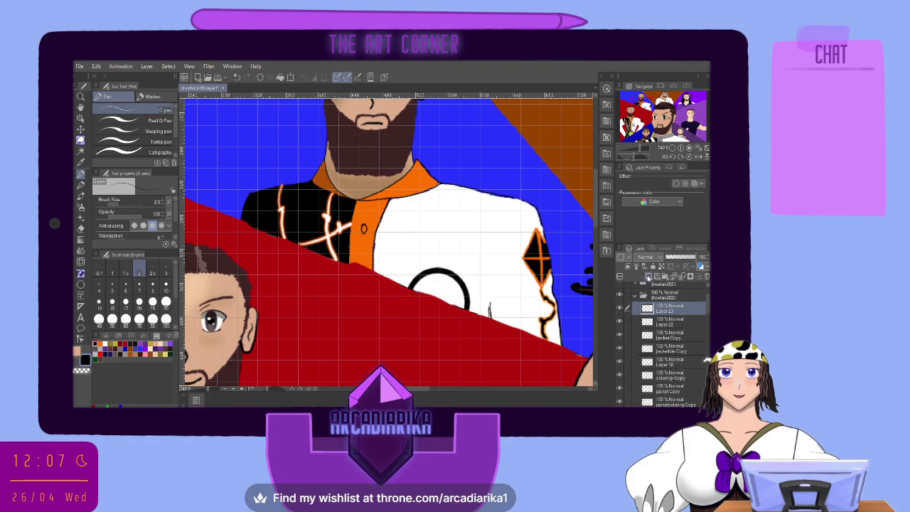
scroll(484, 248, up, 3)
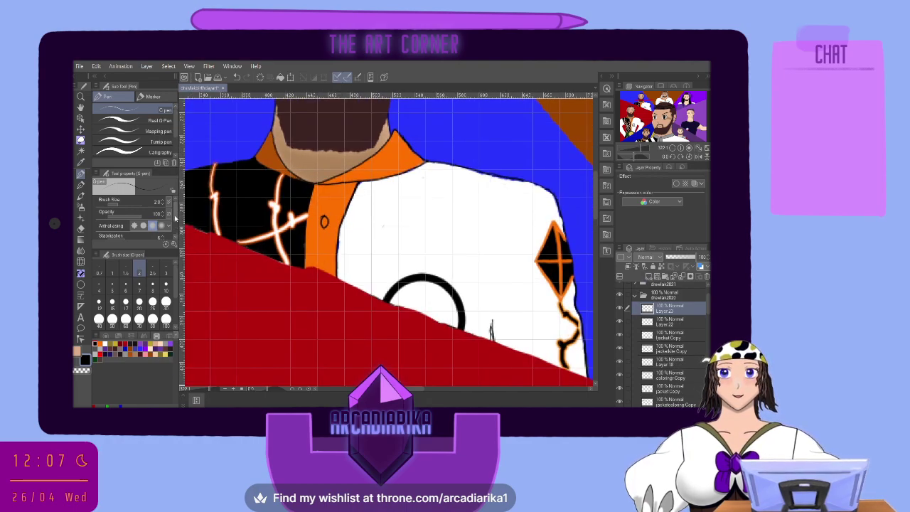
scroll(310, 281, up, 1)
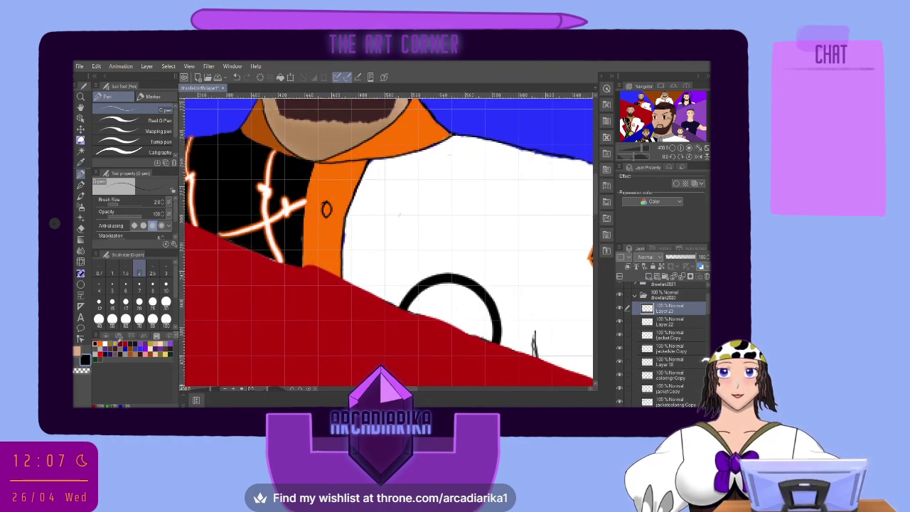
click(105, 343)
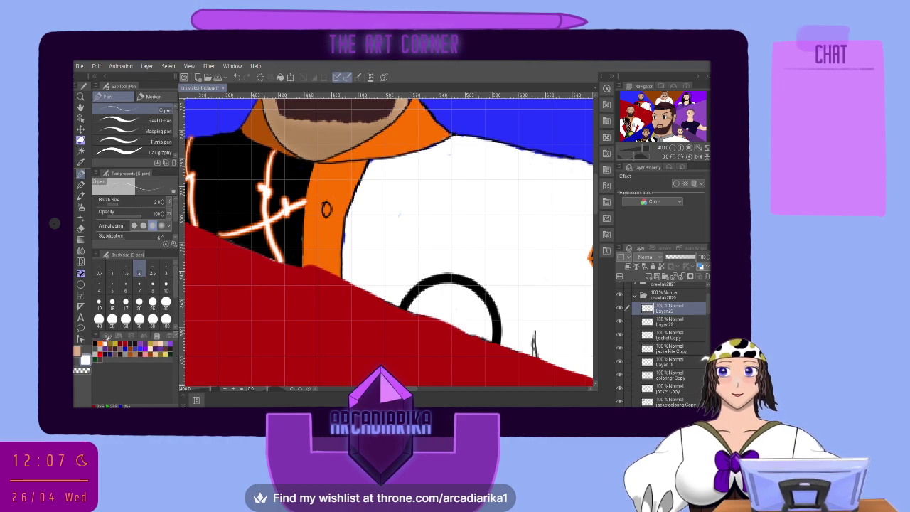
click(676, 184)
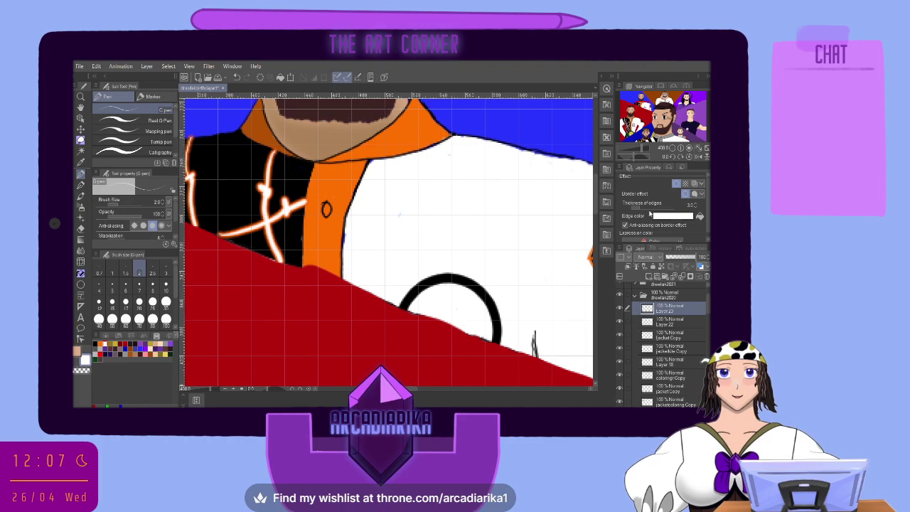
drag(637, 207, 608, 202)
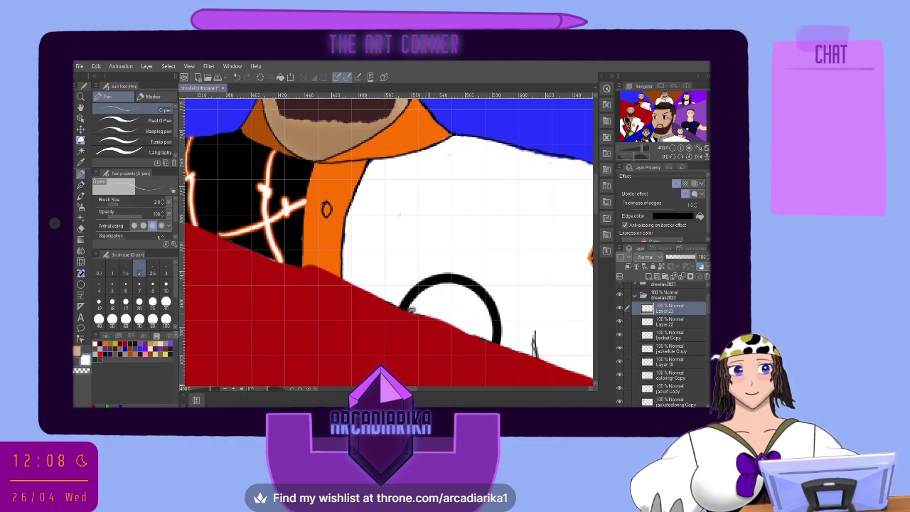
Letter GULAK in white across the inside of the circle, undoing and redrawing the misshapen letters
mouse_move(436, 317)
mouse_down()
mouse_move(438, 310)
mouse_move(462, 332)
mouse_up()
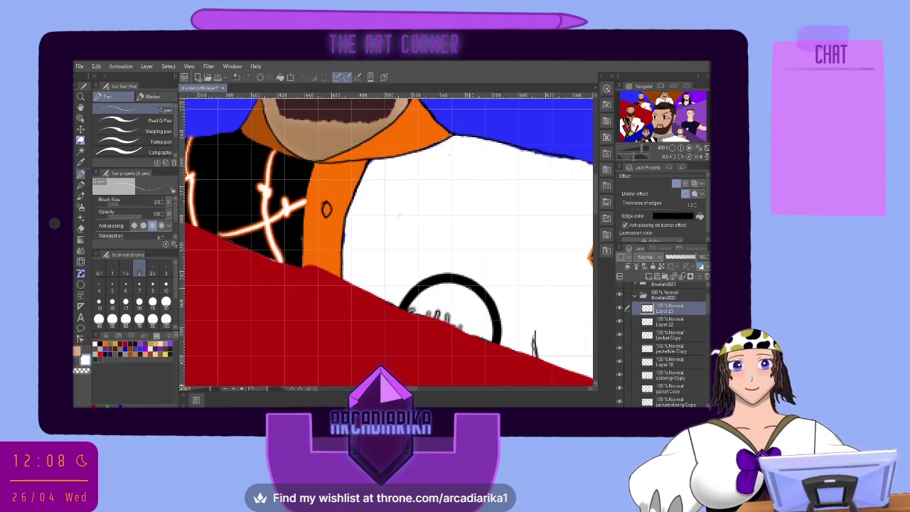
click(237, 77)
click(246, 77)
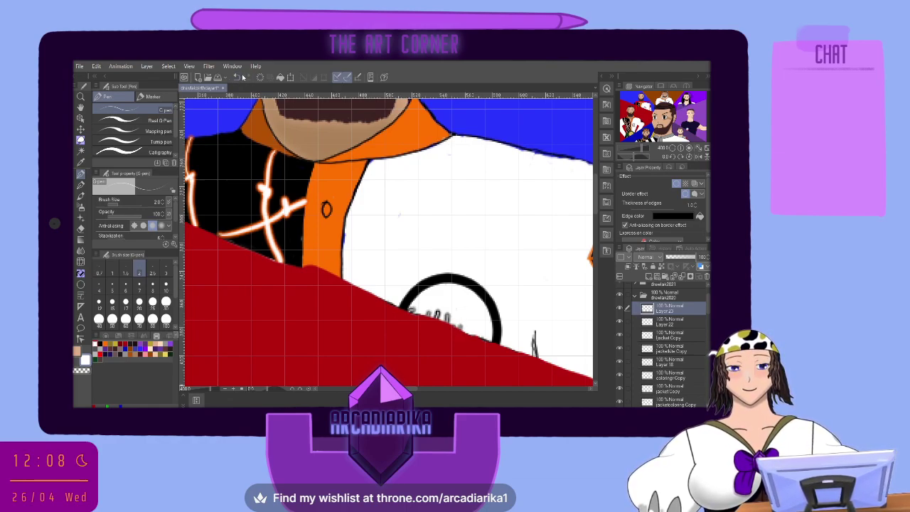
click(237, 77)
click(237, 77)
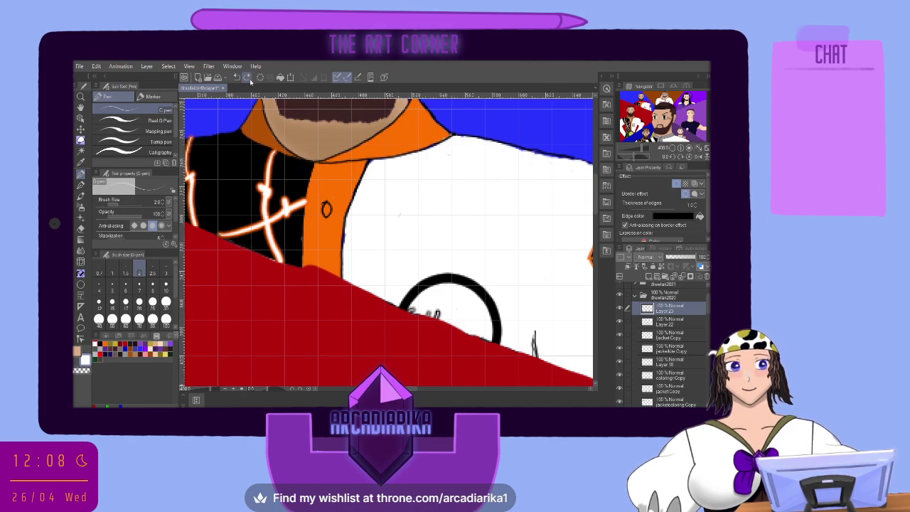
mouse_move(445, 309)
mouse_down()
mouse_move(446, 321)
mouse_move(466, 308)
mouse_move(471, 322)
mouse_move(469, 308)
mouse_move(461, 320)
mouse_move(479, 327)
mouse_move(488, 306)
mouse_move(490, 327)
mouse_up()
mouse_move(428, 305)
mouse_down()
mouse_move(431, 322)
mouse_move(440, 309)
mouse_up()
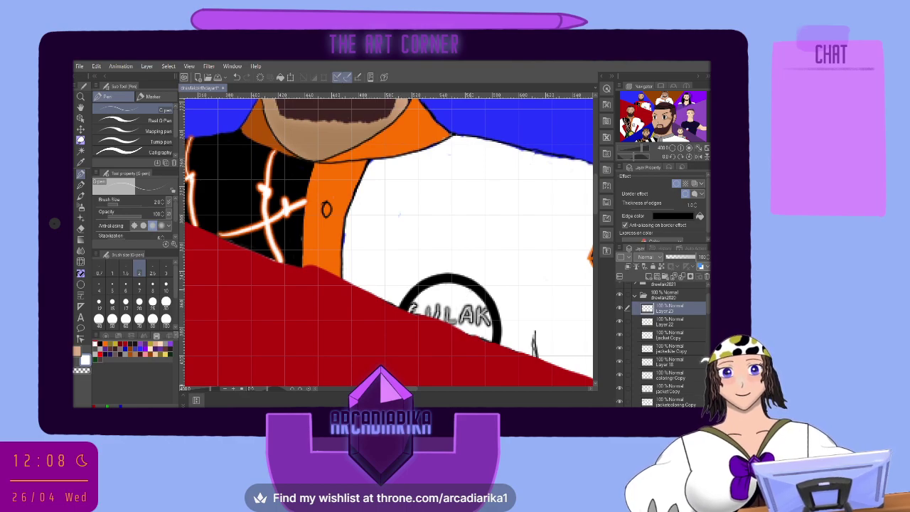
Mark the black ring with small white spots on a new layer, and draw an orange arc along its inner edge on the circle layer
click(645, 276)
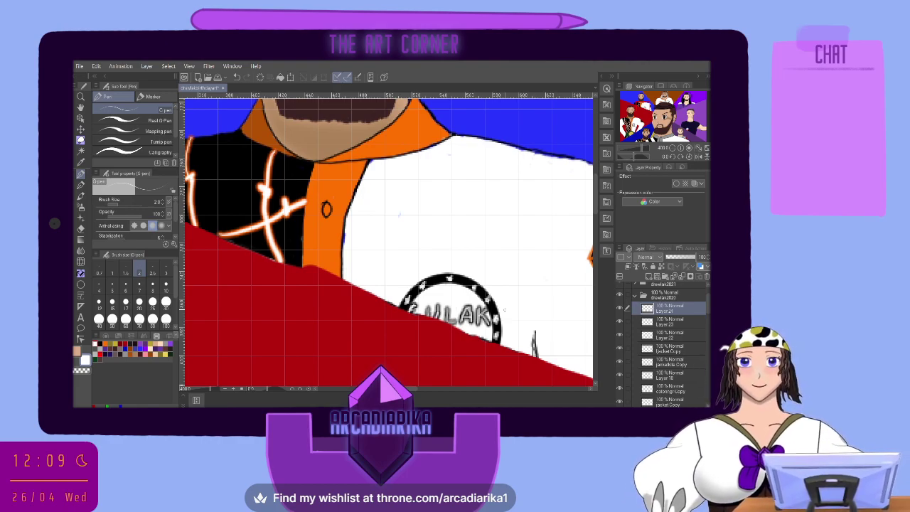
click(671, 337)
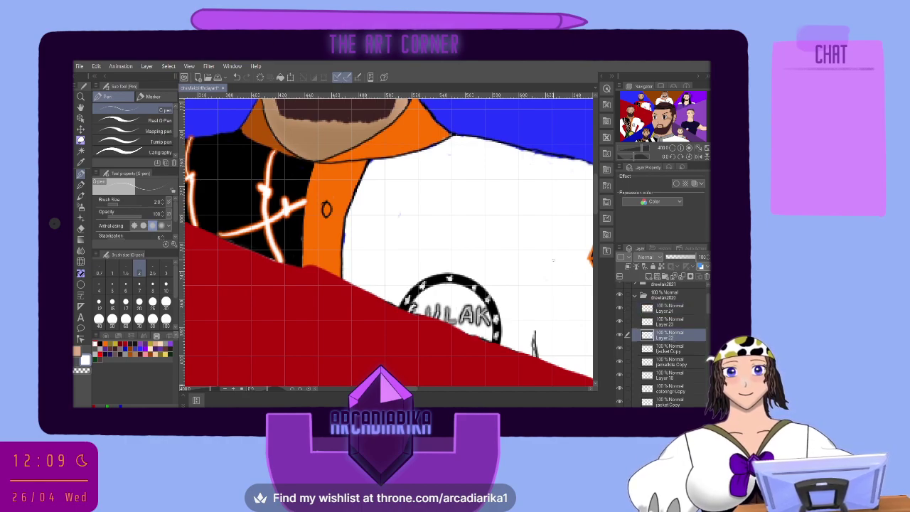
click(105, 344)
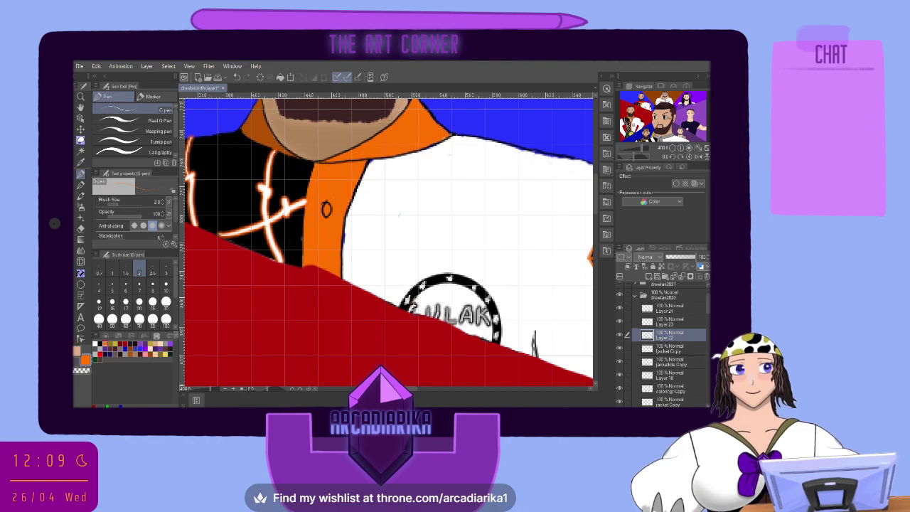
mouse_move(421, 293)
mouse_down()
mouse_move(448, 284)
mouse_move(470, 291)
mouse_up()
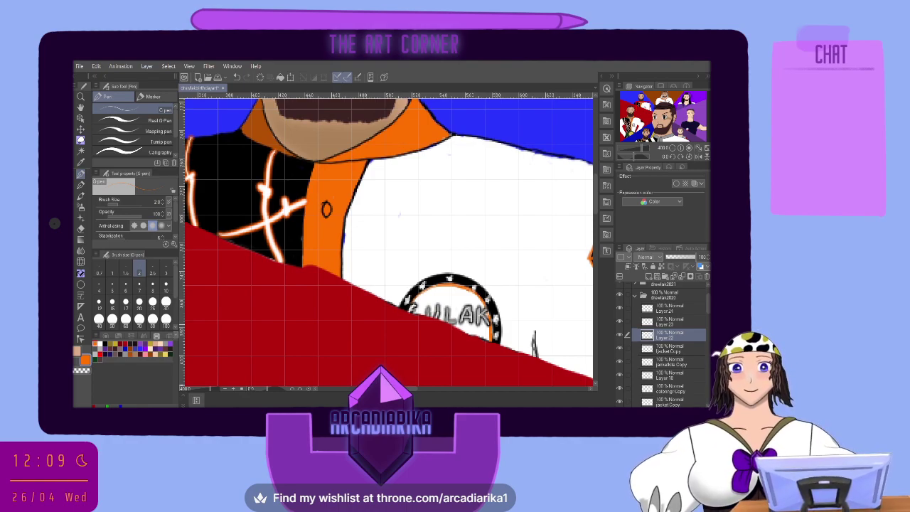
Draw a small black bell outline above GULAK inside the ring with the G-pen, and save the file
click(107, 342)
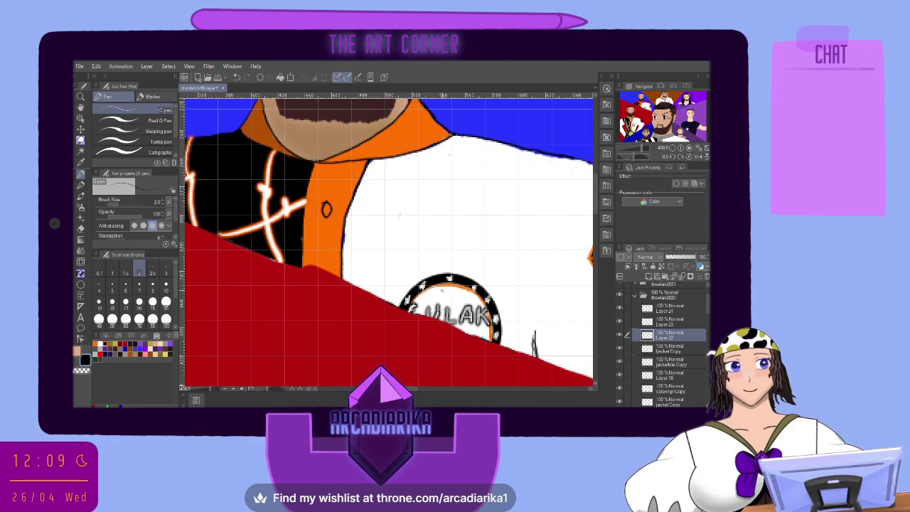
drag(442, 290, 441, 302)
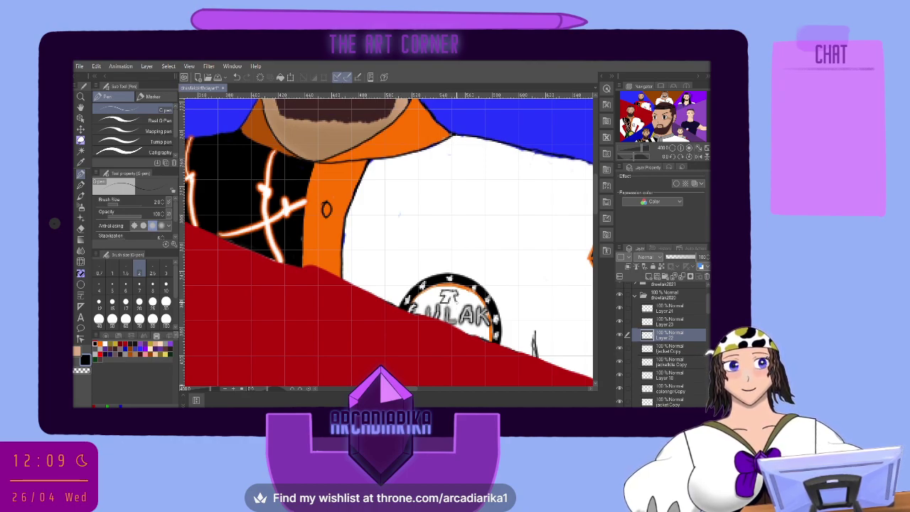
drag(452, 302, 459, 306)
key(ctrl+s)
scroll(468, 261, down, 6)
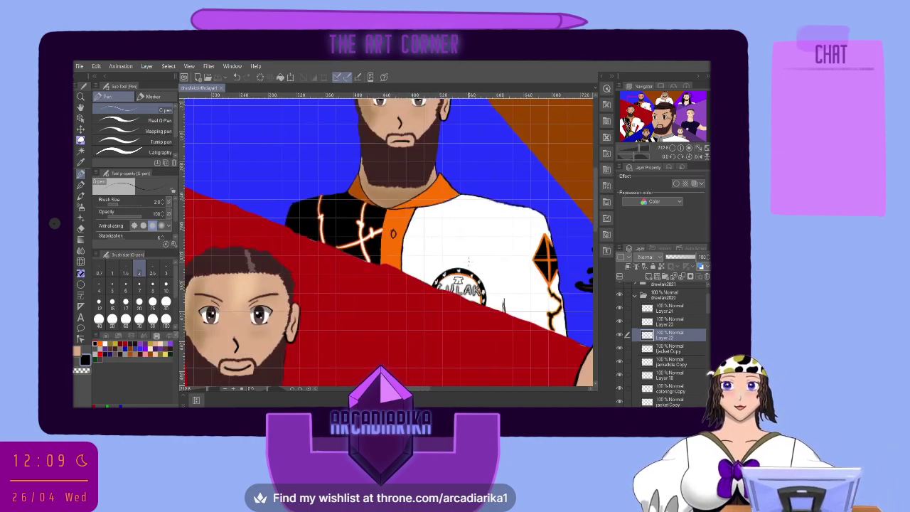
Examine the whole illustration, comparing the emblems and jackets across the character panels
key(ctrl+minus)
key(ctrl+minus)
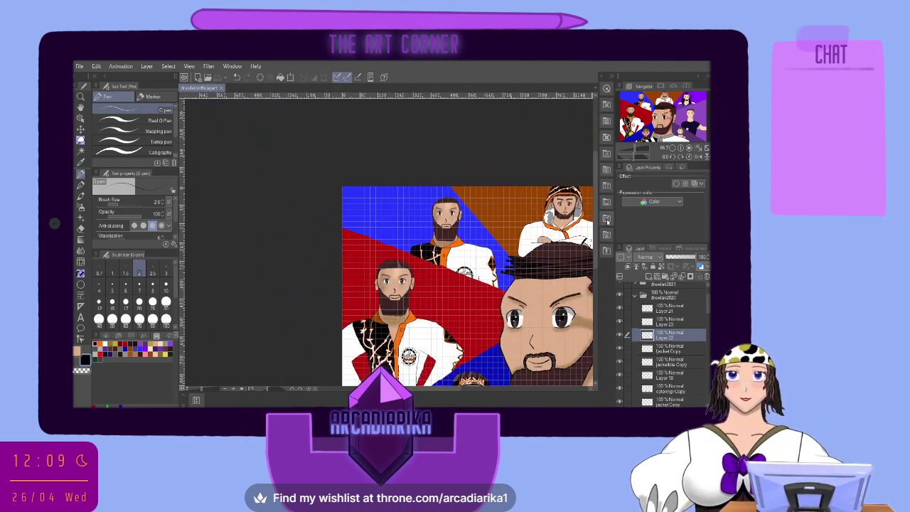
drag(595, 183, 592, 212)
scroll(467, 277, down, 1)
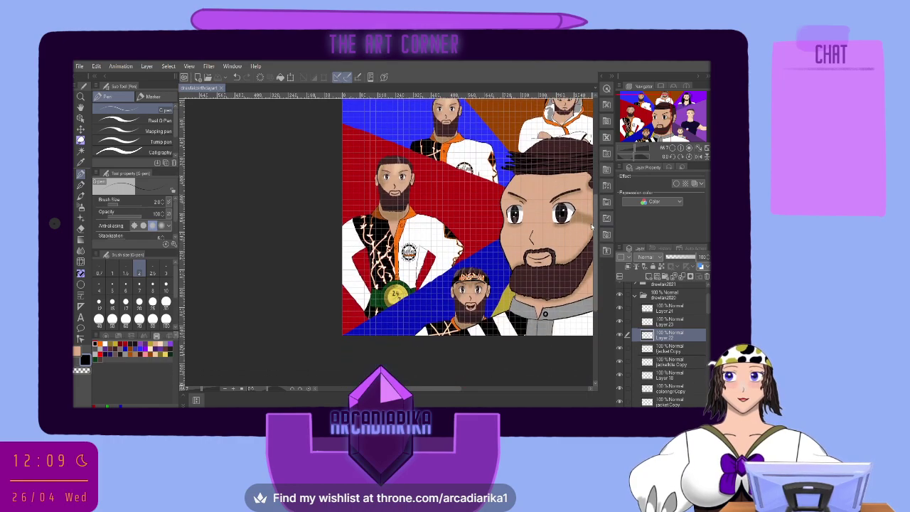
key(ctrl+minus)
key(ctrl+minus)
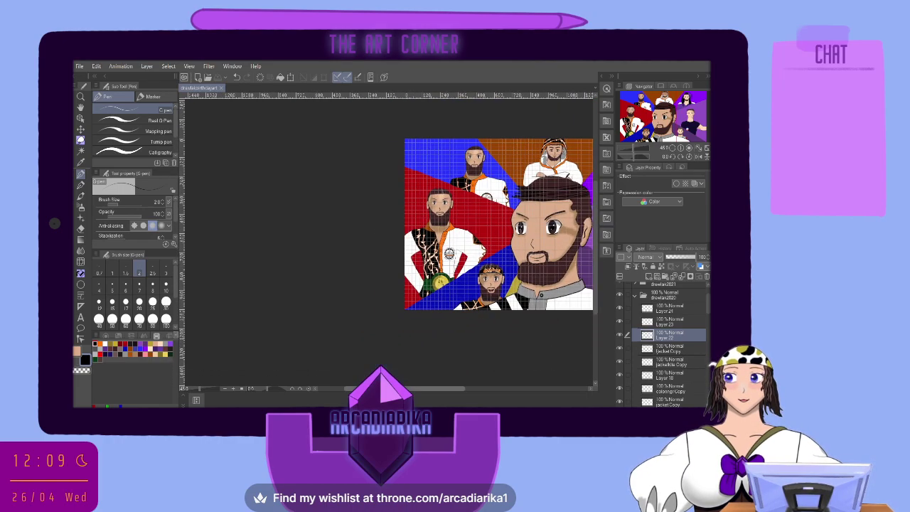
key(ctrl+plus)
key(ctrl+plus)
key(ctrl+plus)
key(ctrl+plus)
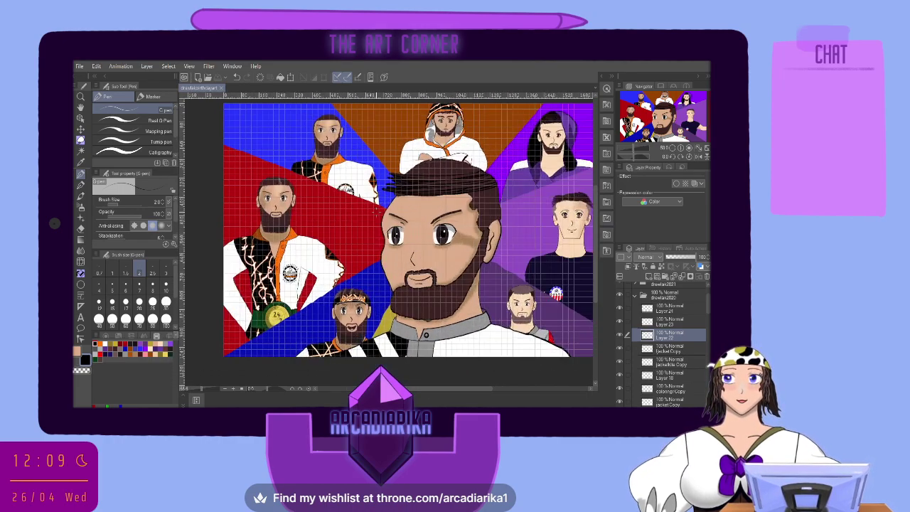
key(ctrl+minus)
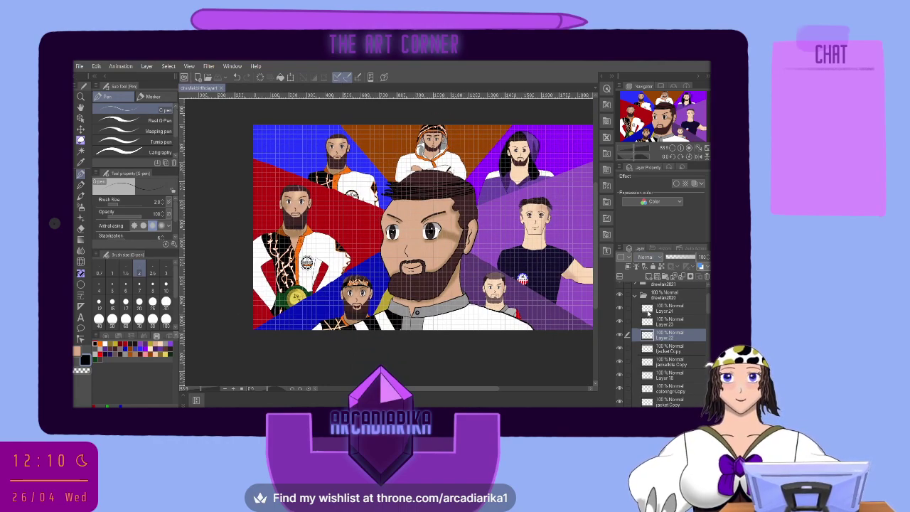
Add a new raster layer directly above the 2022 character folder
scroll(648, 314, up, 2)
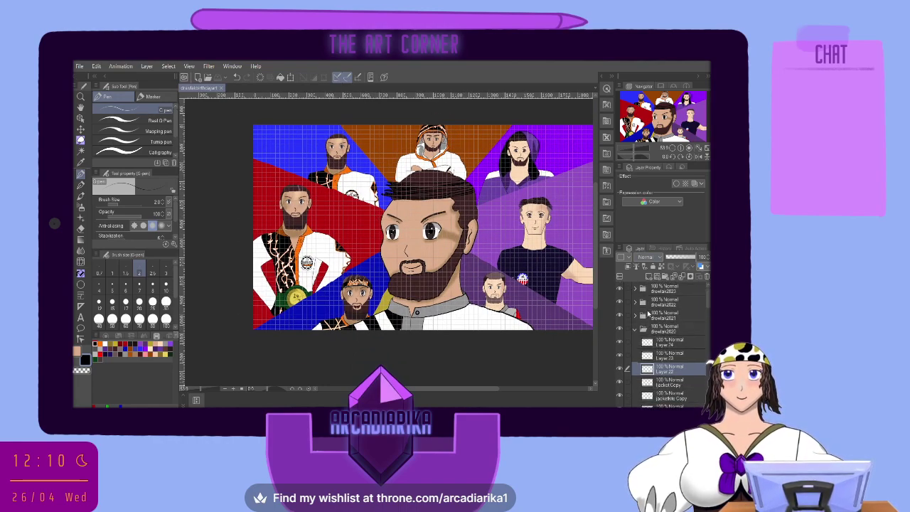
click(654, 292)
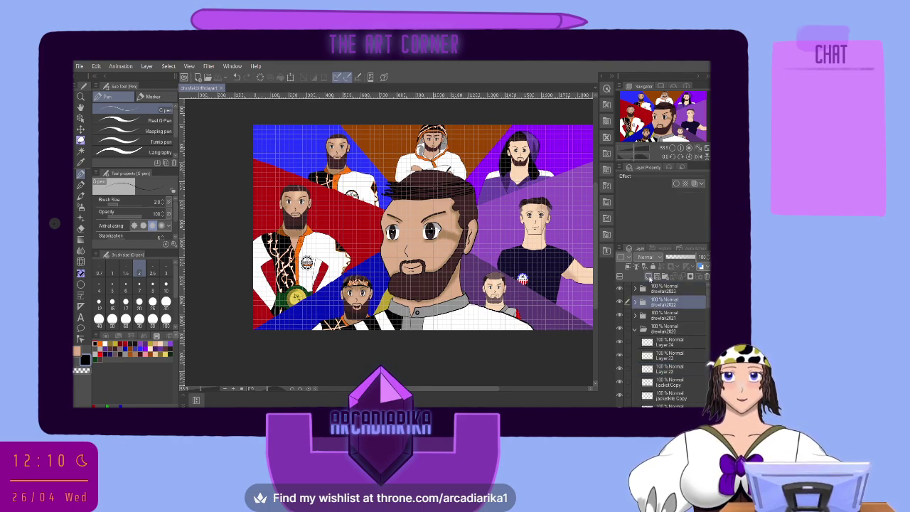
click(649, 277)
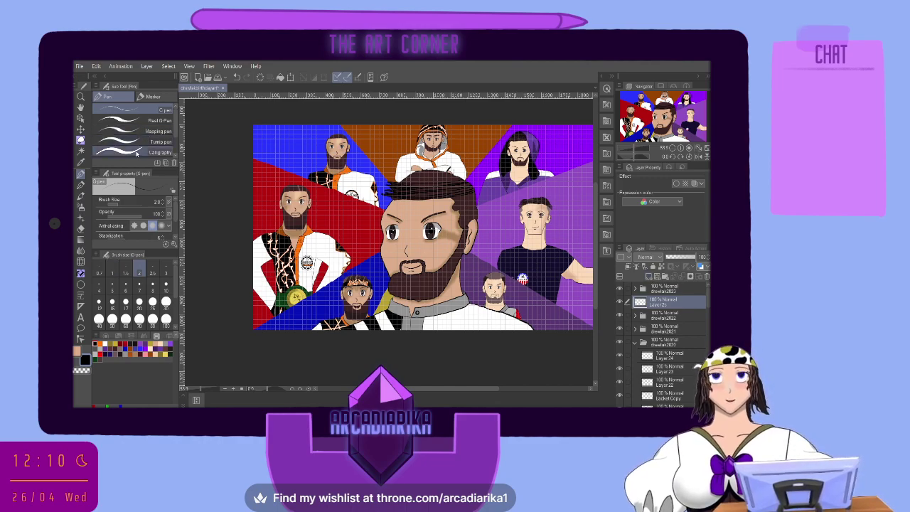
Choose the glittering line brush from the Pencil brushes for decorating the panel borders
click(81, 185)
scroll(148, 144, down, 5)
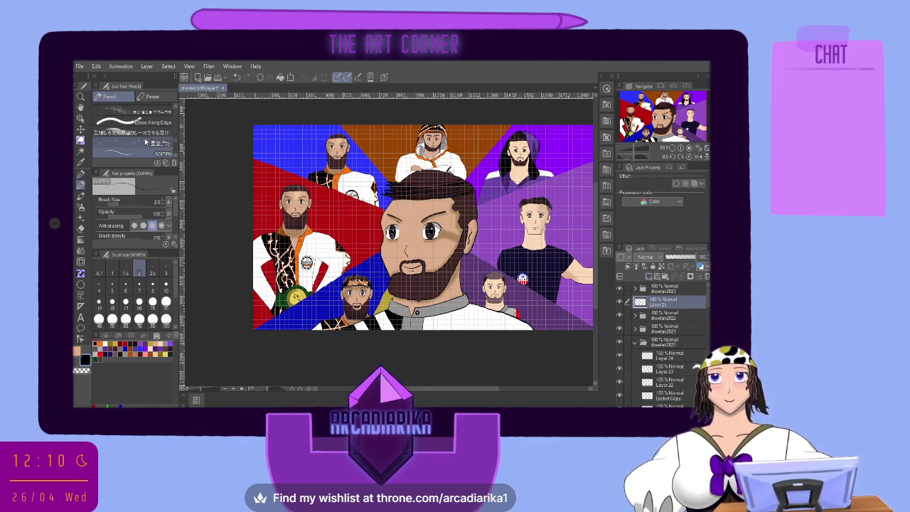
scroll(147, 143, up, 5)
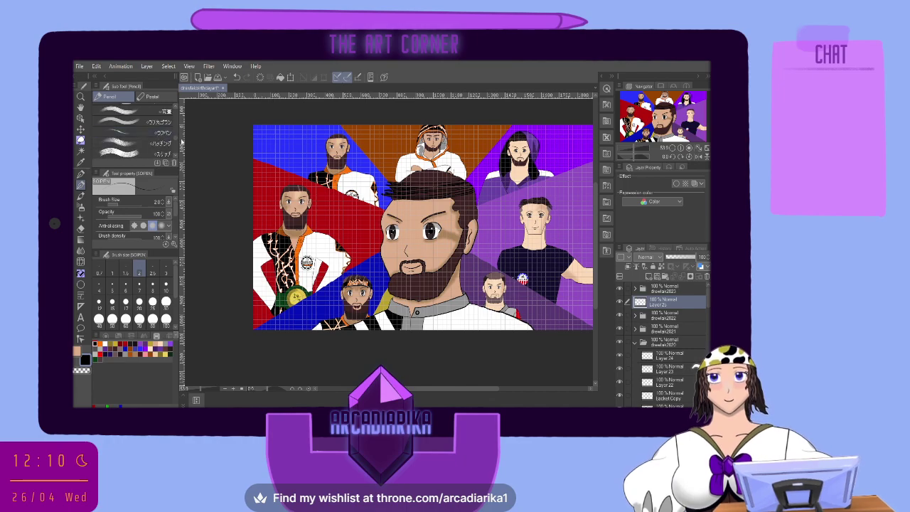
scroll(146, 126, down, 5)
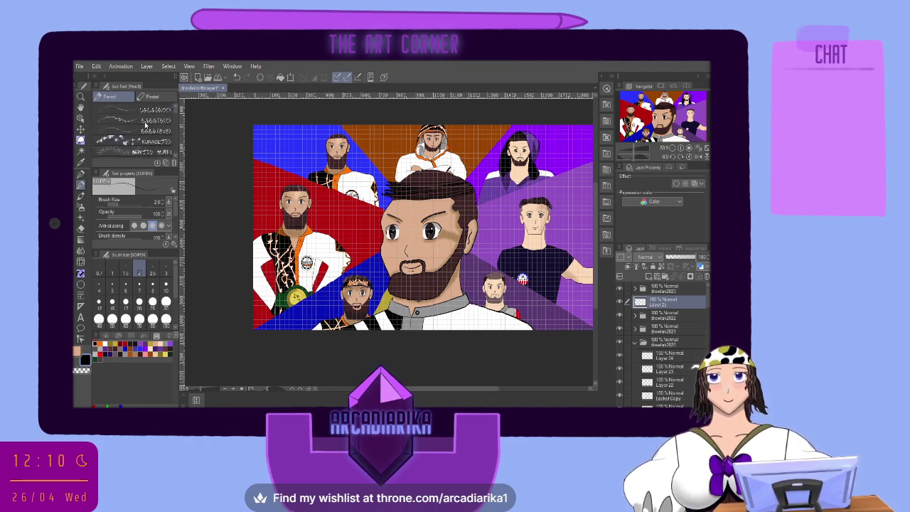
scroll(145, 125, down, 5)
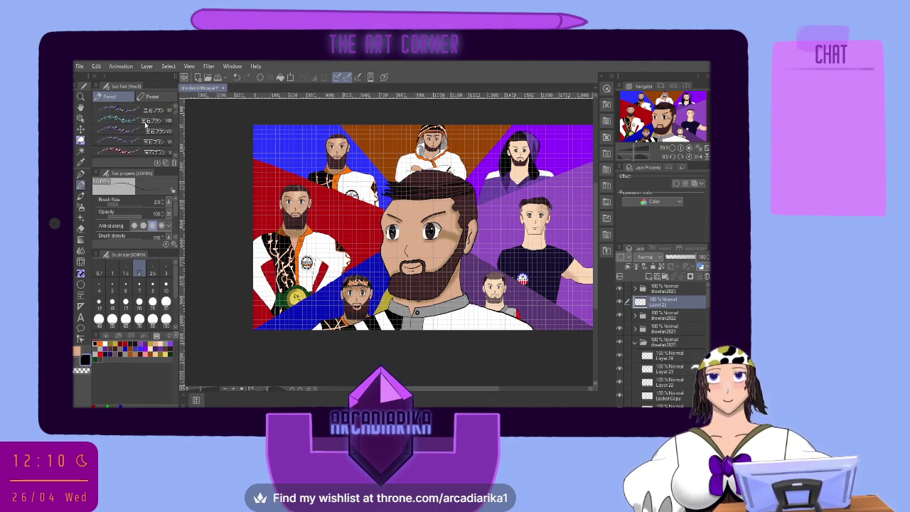
scroll(146, 125, down, 5)
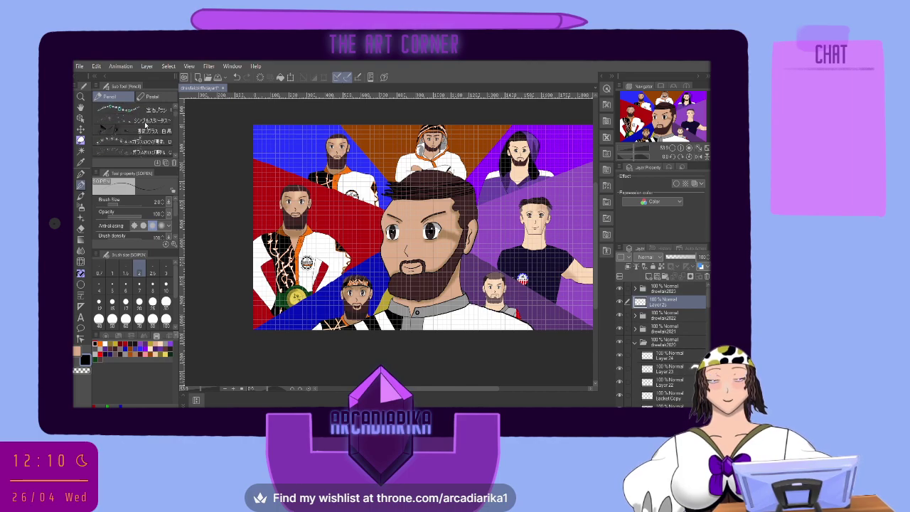
click(128, 145)
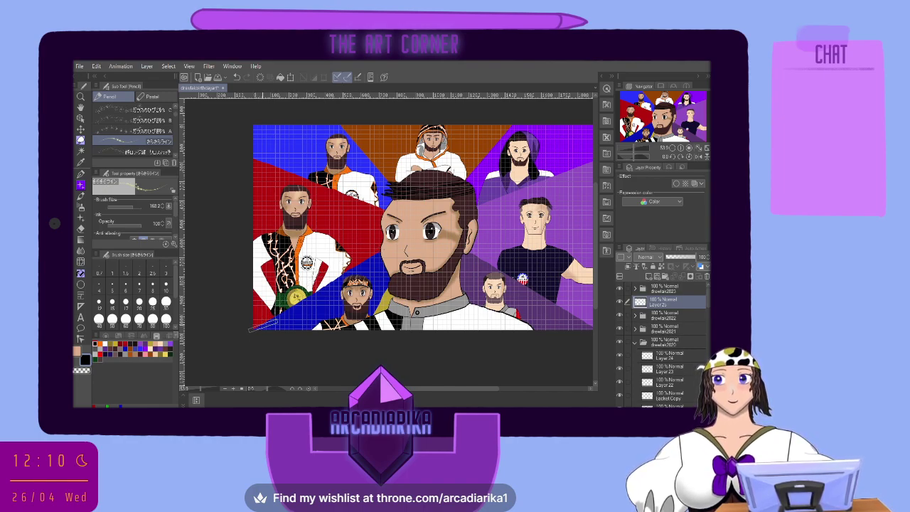
Draw a glittering line along the border between the red and lower blue panels, undoing and redrawing the first attempt
drag(252, 331, 415, 228)
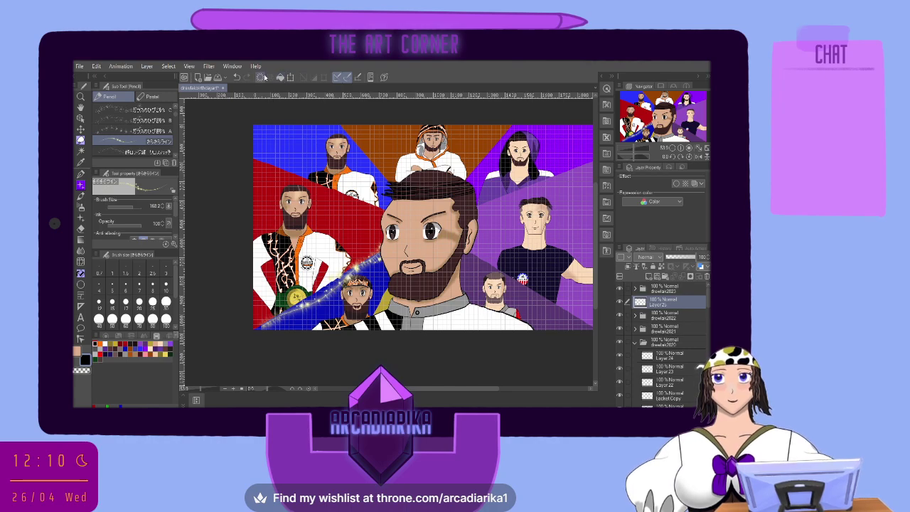
click(236, 77)
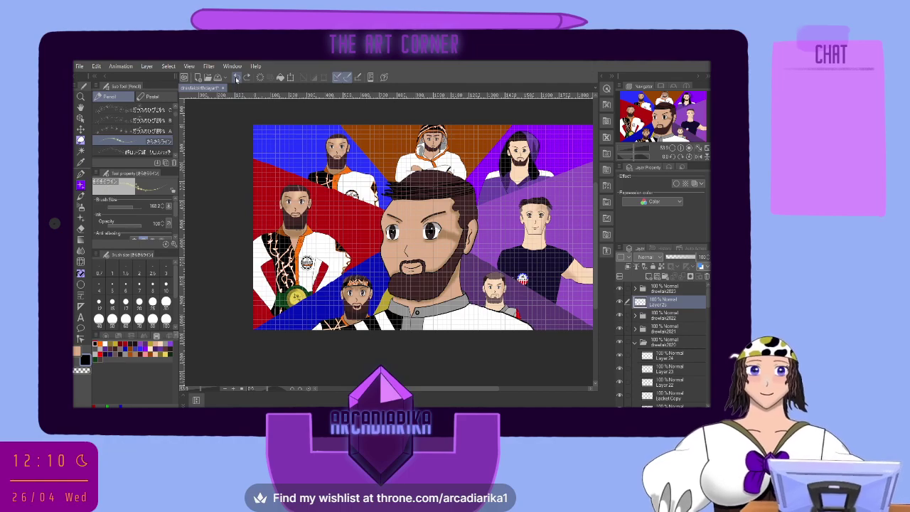
drag(249, 334, 459, 203)
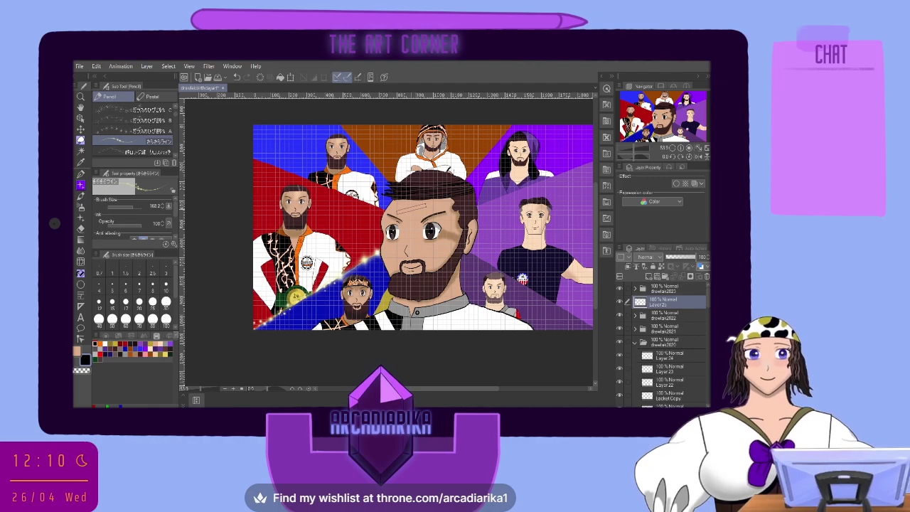
key(ctrl+z)
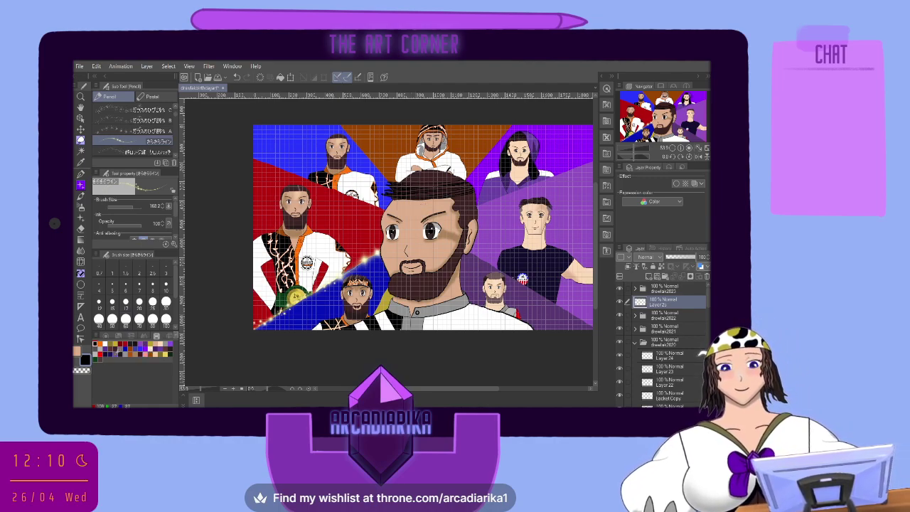
Set the drawing colour to orange and draw a glittering line along the border between the two lower purple panels
click(104, 347)
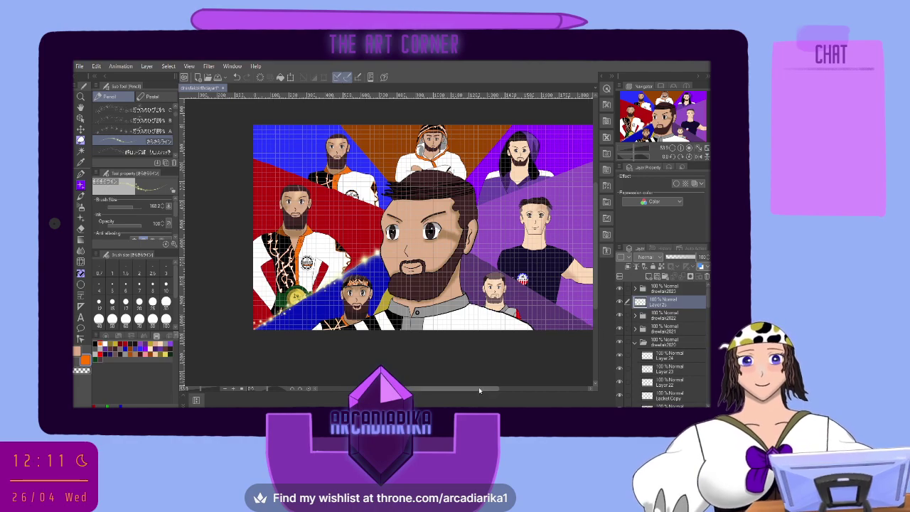
drag(478, 386, 537, 386)
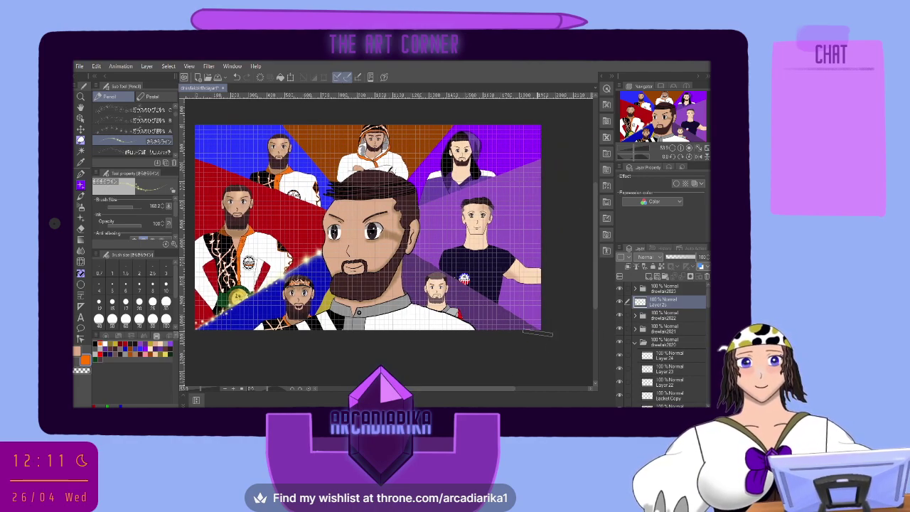
mouse_move(537, 329)
mouse_down()
mouse_move(521, 310)
mouse_move(512, 316)
mouse_move(486, 301)
mouse_move(490, 292)
mouse_move(475, 294)
mouse_move(466, 283)
mouse_move(477, 296)
mouse_move(415, 257)
mouse_move(422, 259)
mouse_move(400, 235)
mouse_up()
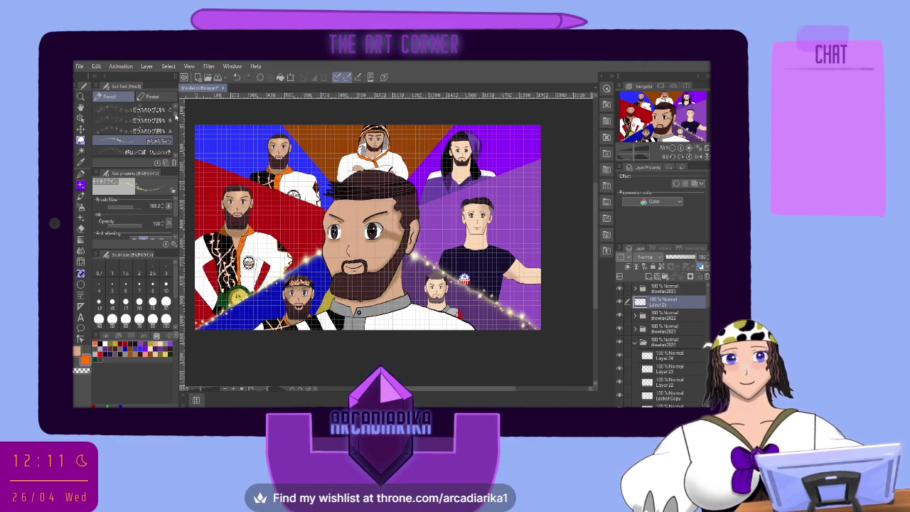
scroll(176, 117, up, 5)
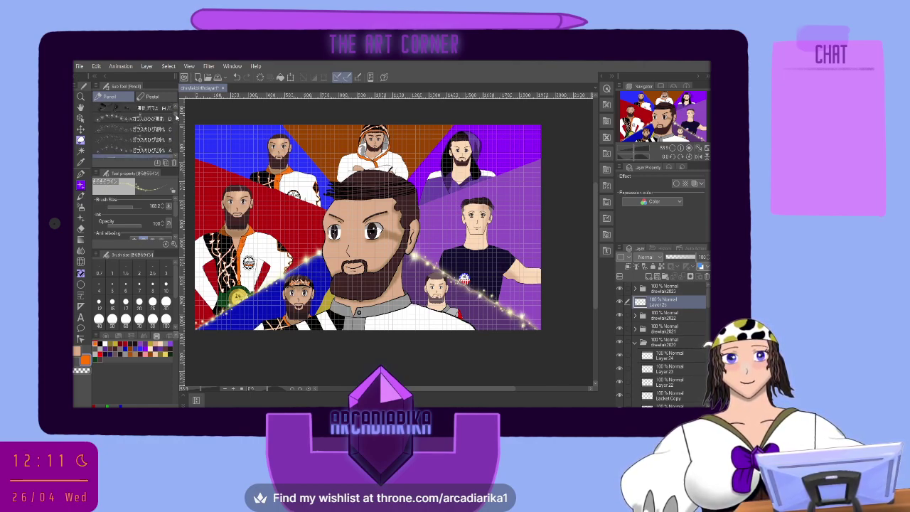
scroll(176, 118, up, 3)
scroll(177, 117, down, 2)
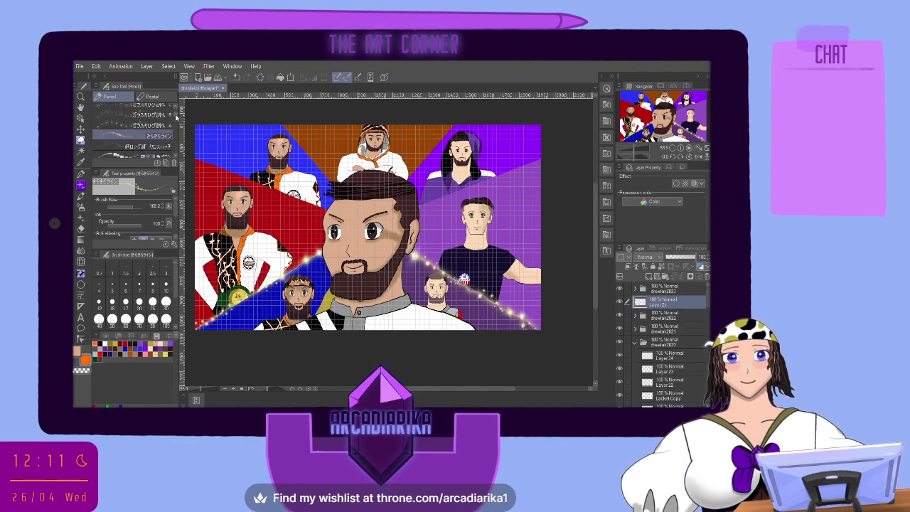
scroll(176, 116, up, 2)
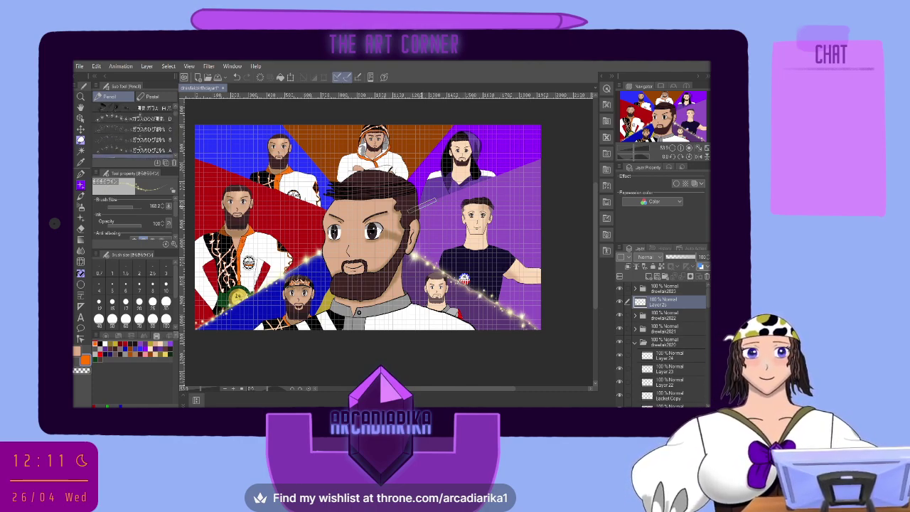
drag(429, 204, 452, 196)
key(ctrl+z)
key(ctrl+z)
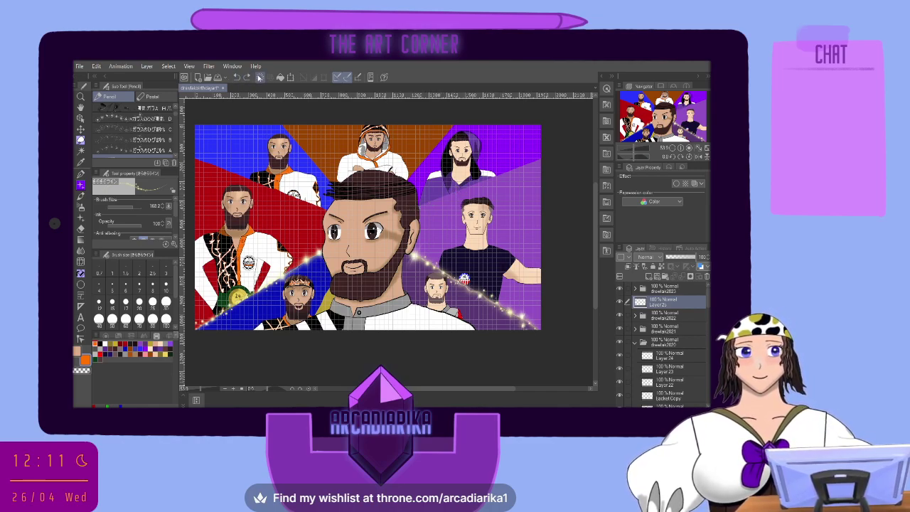
Draw glittering lines along the four upper panel borders towards the central head, and save the file
drag(544, 153, 390, 221)
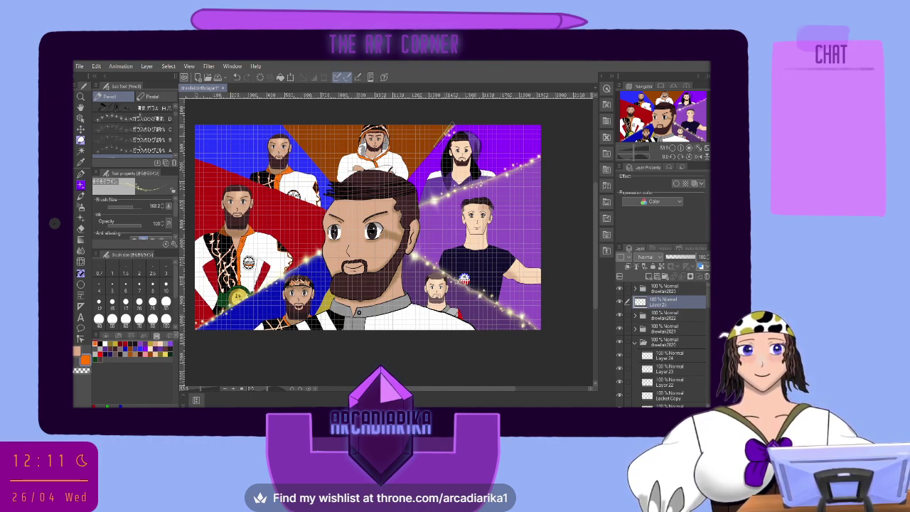
drag(451, 128, 397, 186)
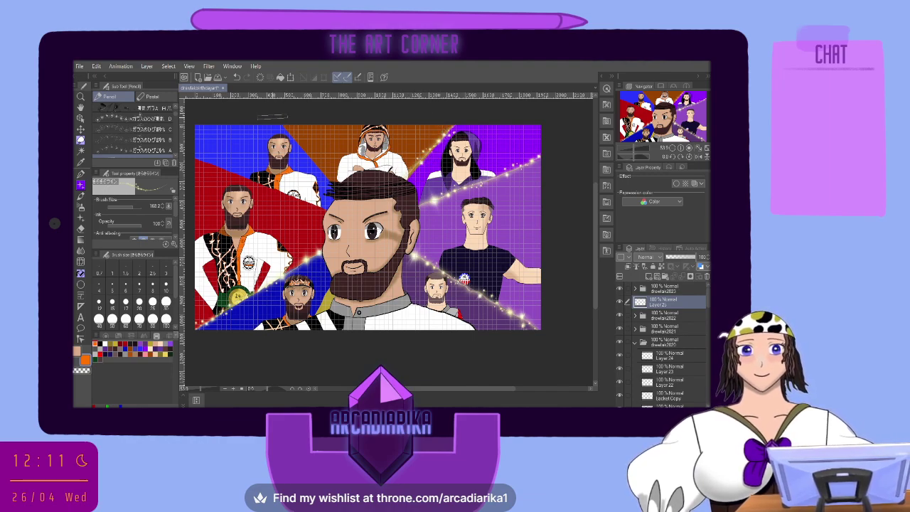
drag(282, 125, 349, 198)
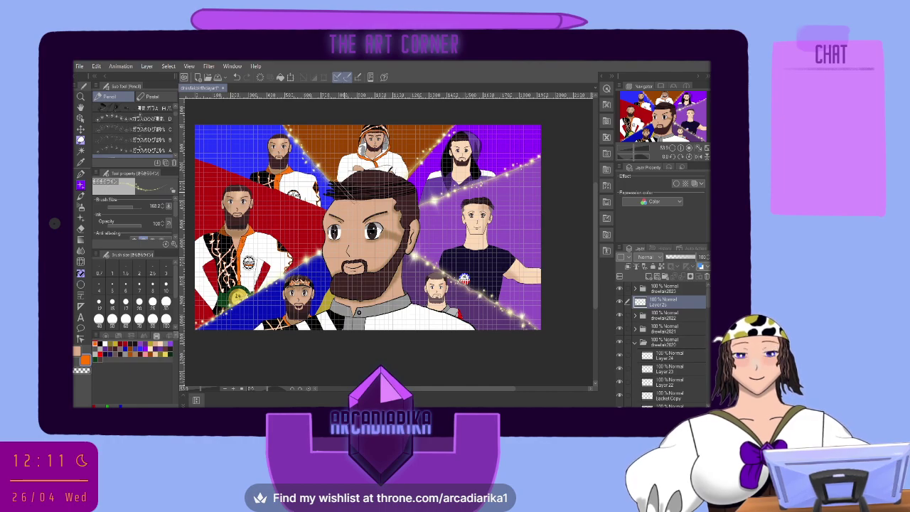
mouse_move(196, 160)
mouse_down()
mouse_move(280, 199)
mouse_move(357, 229)
mouse_up()
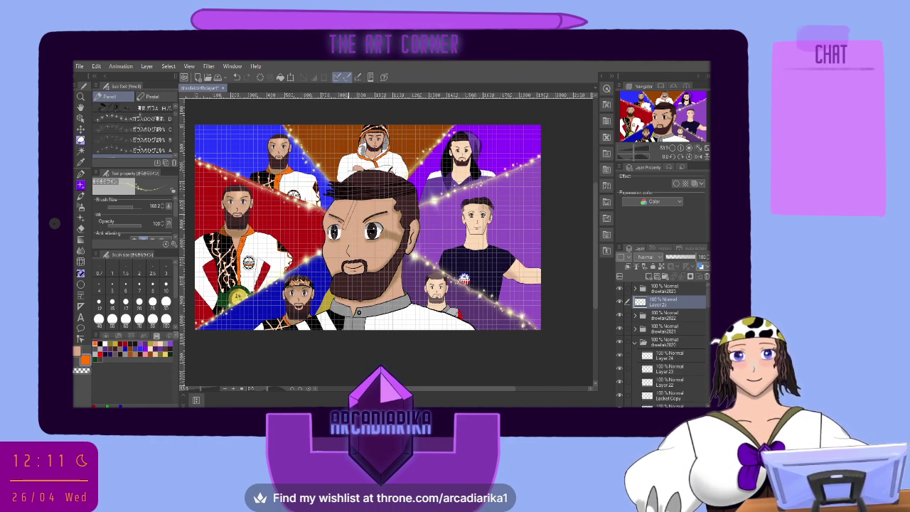
key(ctrl+z)
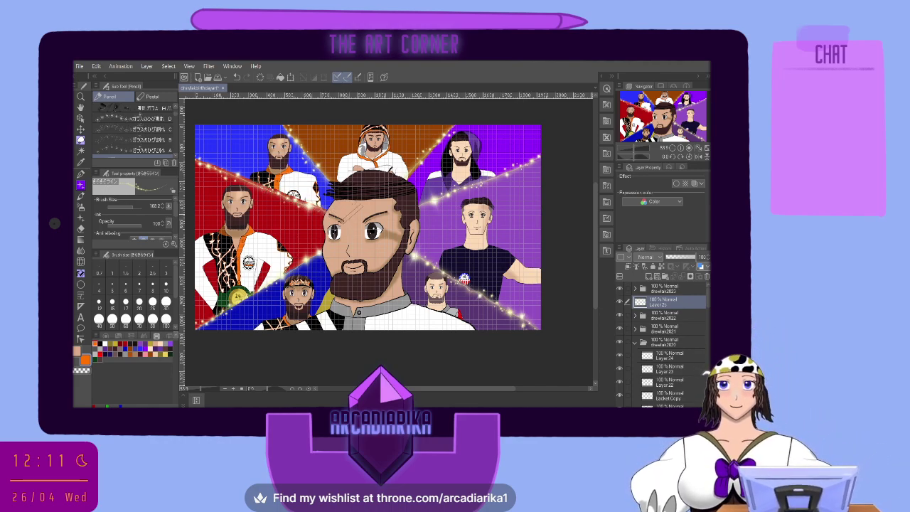
key(ctrl+z)
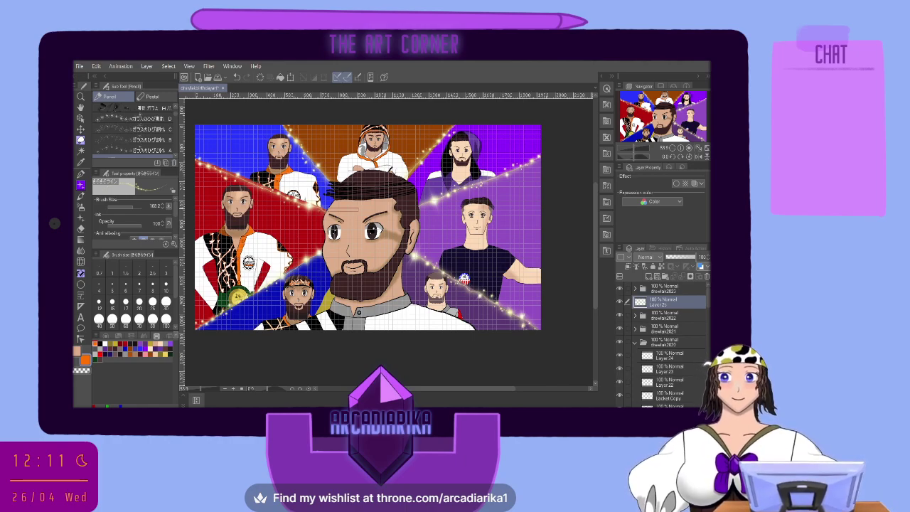
key(ctrl+s)
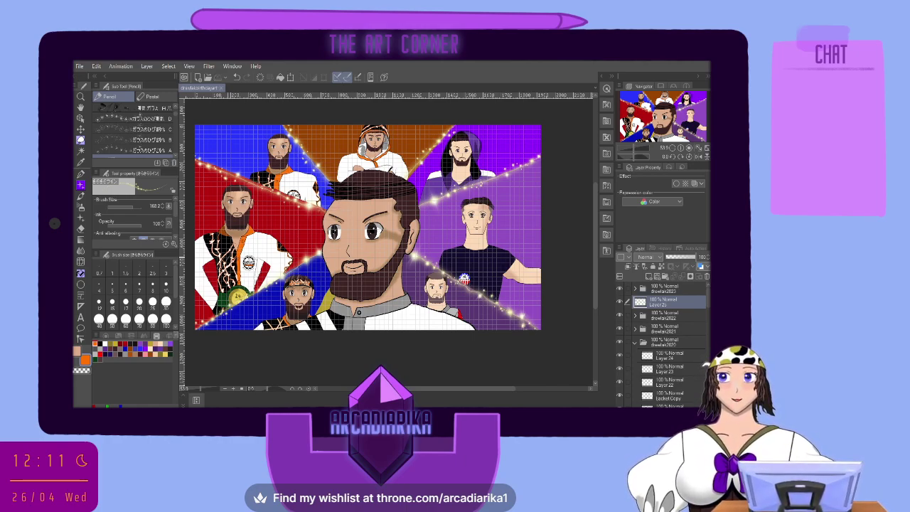
Set the drawing colour to black
click(170, 353)
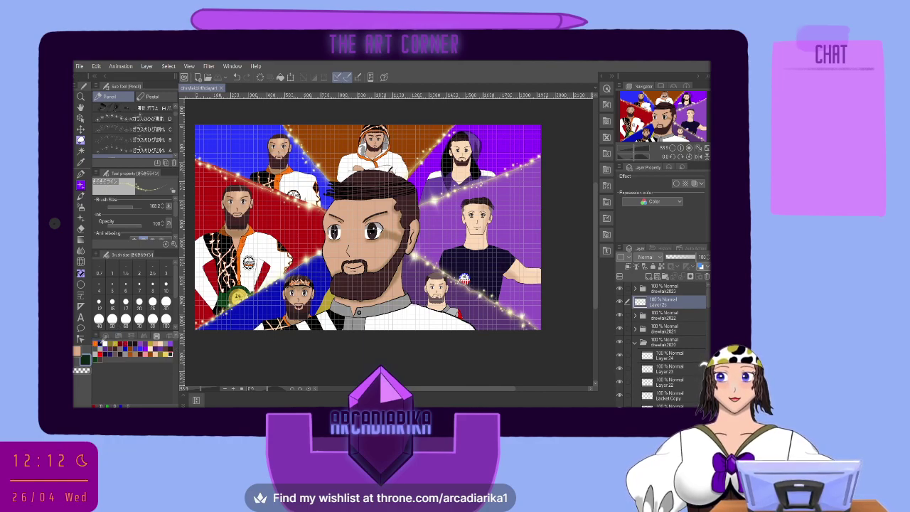
click(101, 344)
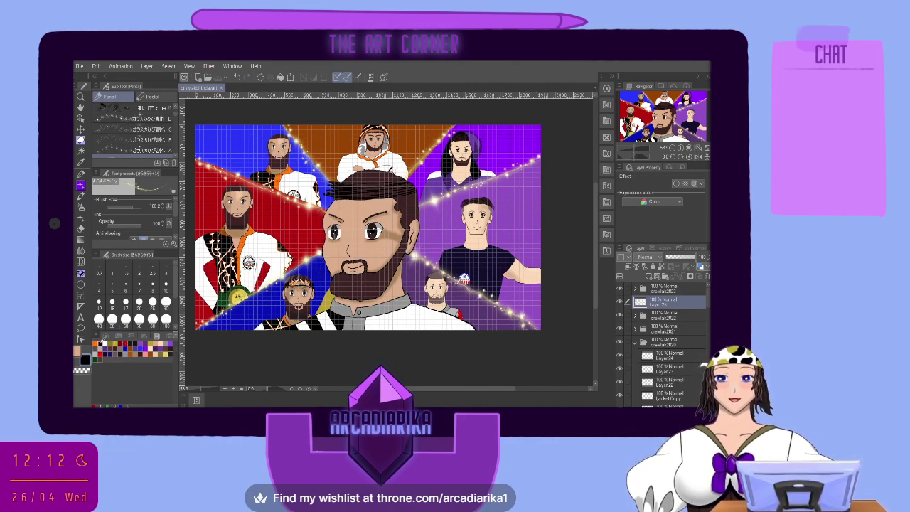
key(ctrl+plus)
key(ctrl+plus)
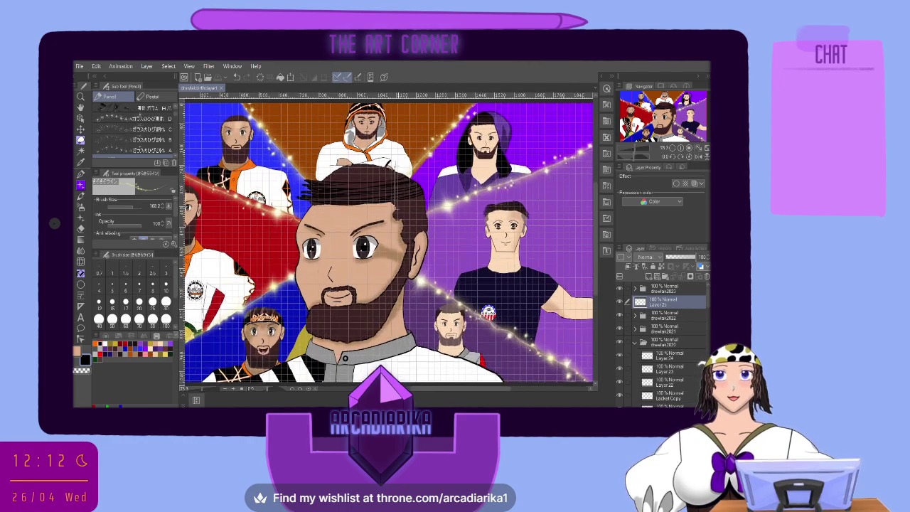
key(ctrl+plus)
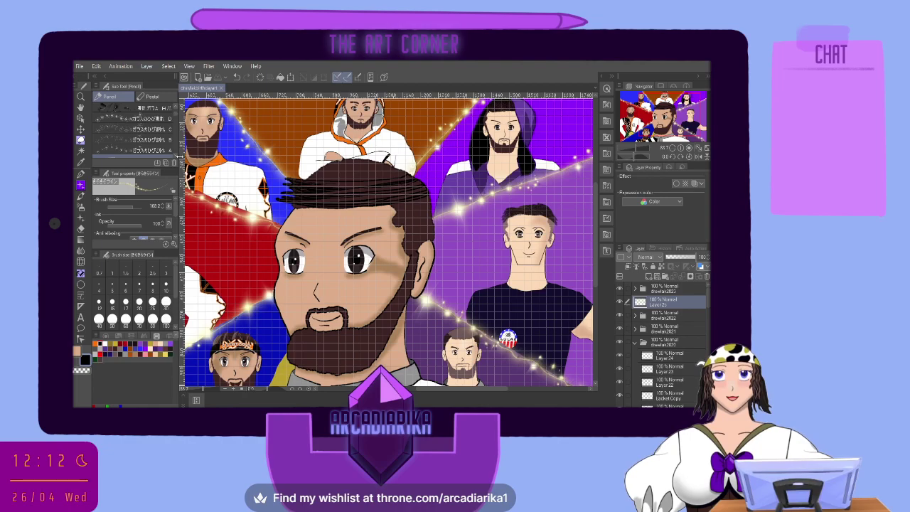
Choose the SOIPEN brush from the Pencil brushes
scroll(177, 157, down, 2)
scroll(177, 157, down, 1)
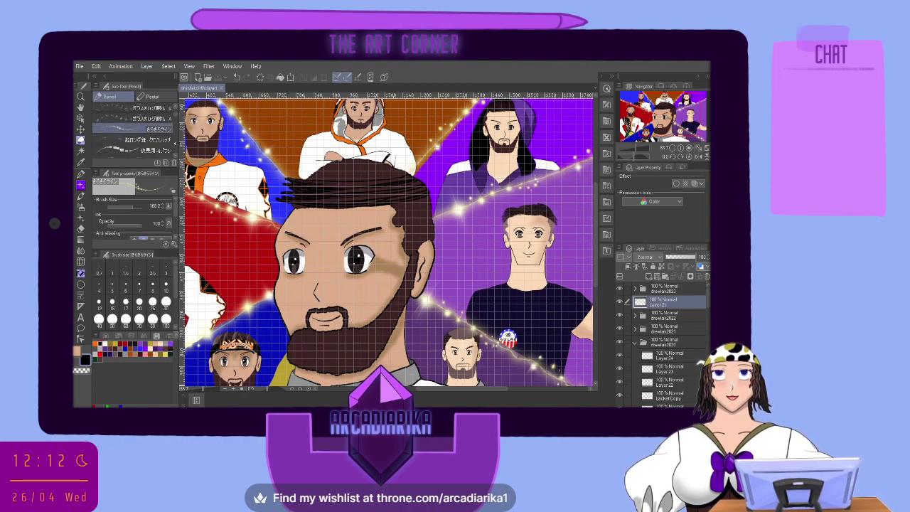
scroll(177, 144, down, 5)
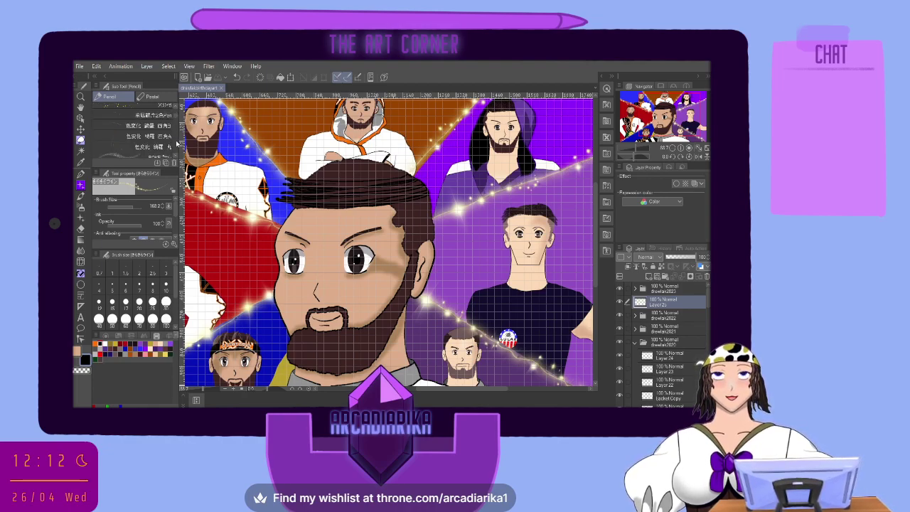
scroll(177, 144, down, 5)
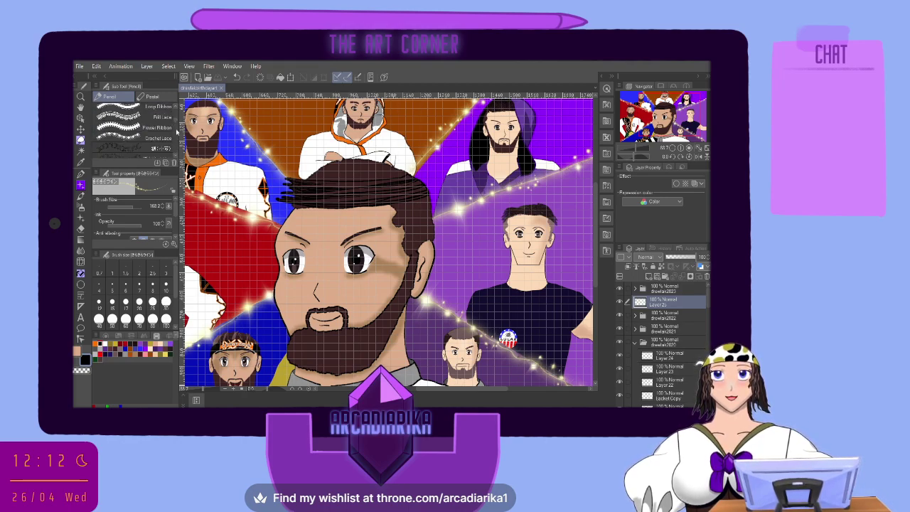
scroll(174, 130, down, 4)
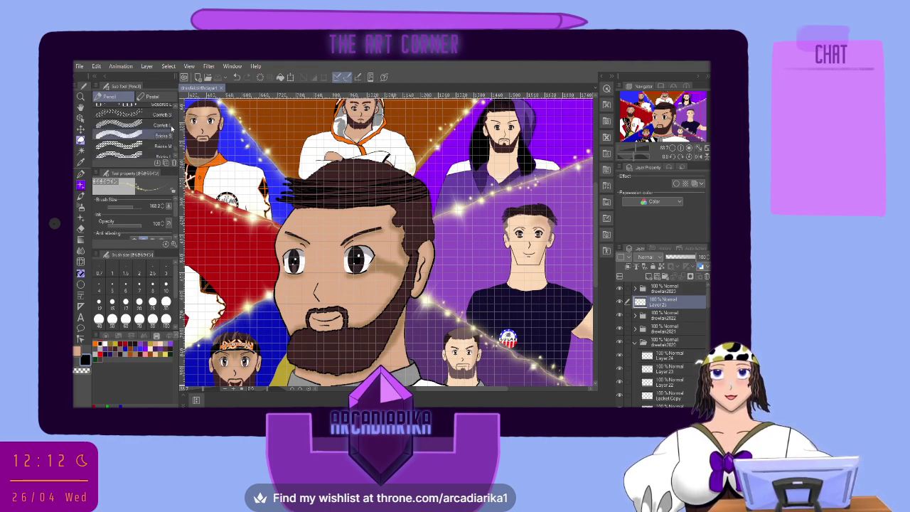
scroll(171, 128, down, 5)
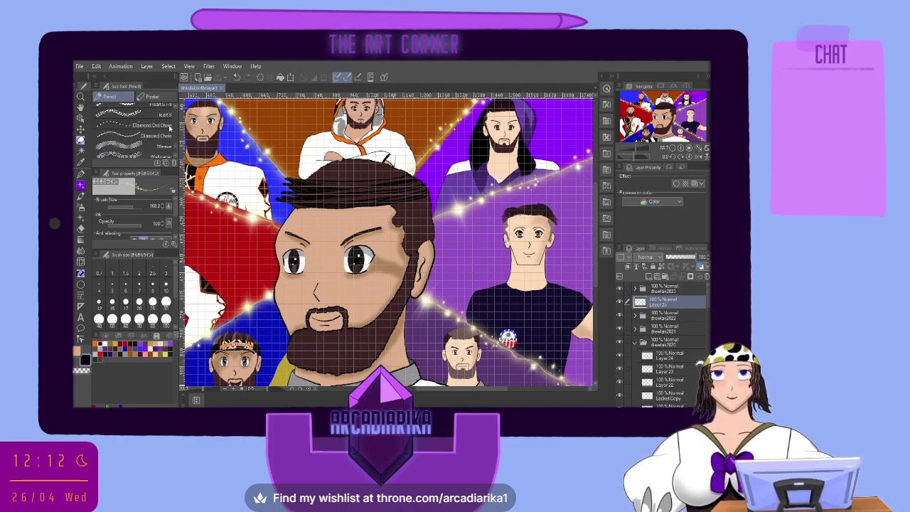
scroll(169, 128, down, 5)
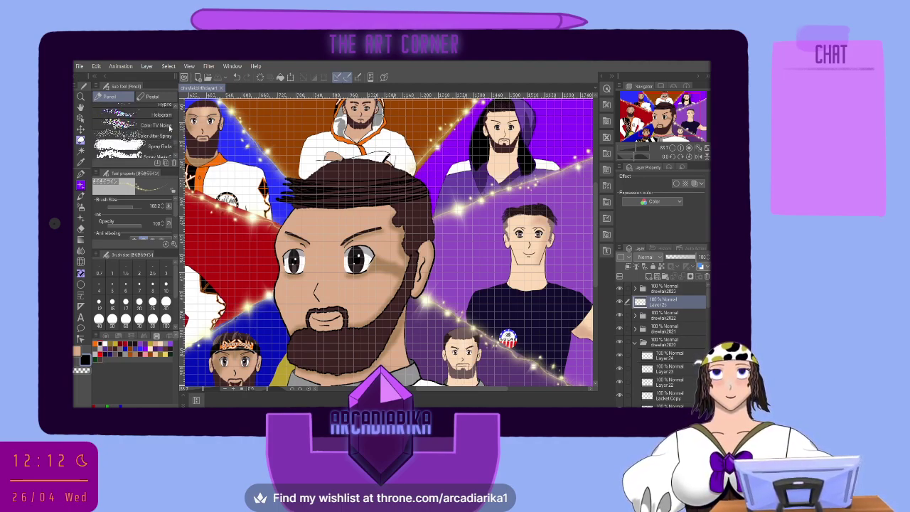
scroll(170, 128, down, 6)
click(162, 146)
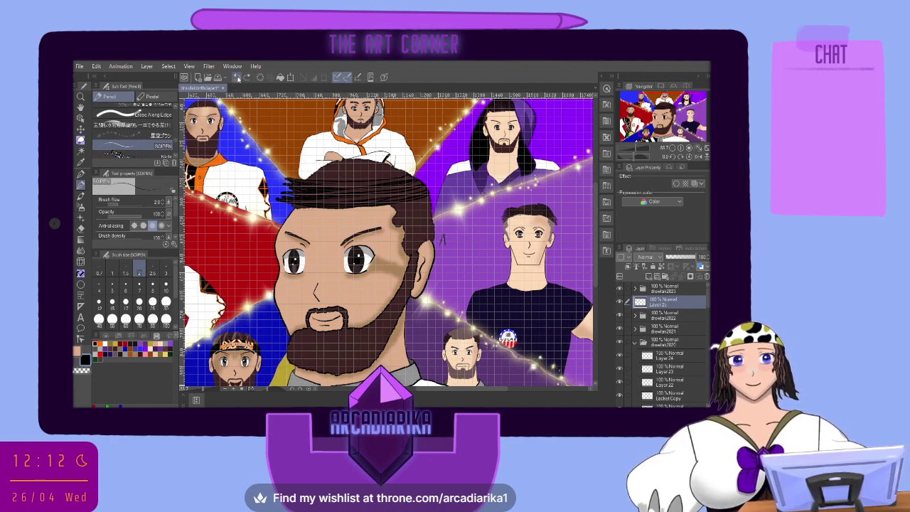
Switch to the G-pen and set its brush size to 7
click(81, 174)
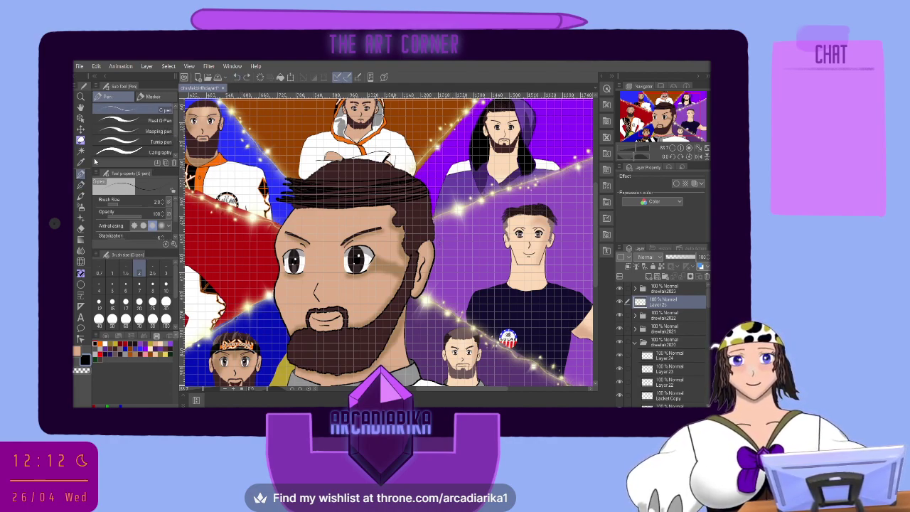
click(139, 284)
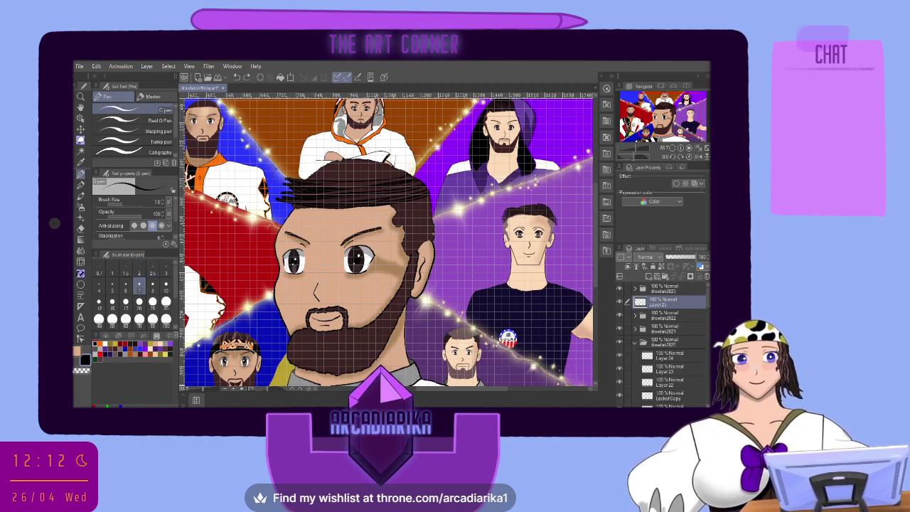
Try hand-lettering ARCADIA in black between the central head and the man in the dark T-shirt, and undo the strokes
drag(437, 243, 443, 242)
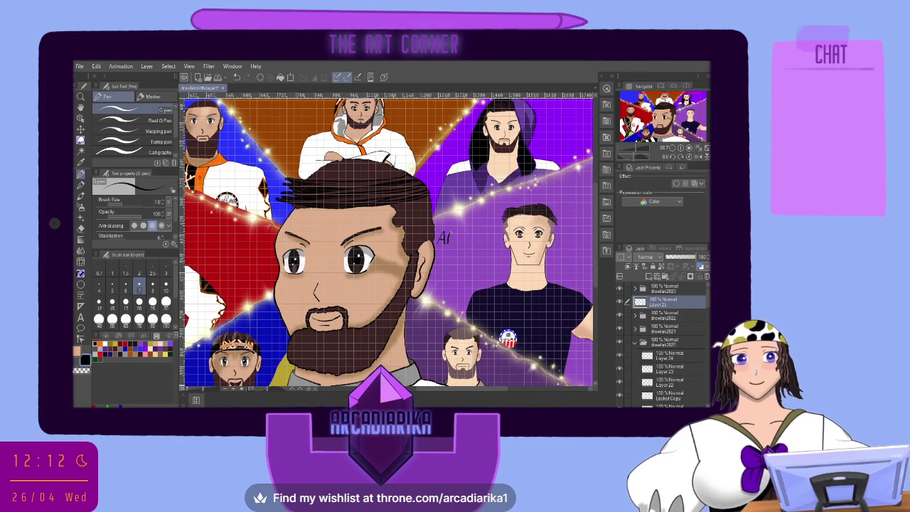
mouse_move(449, 237)
mouse_down()
mouse_move(458, 244)
mouse_move(479, 232)
mouse_move(481, 244)
mouse_move(488, 235)
mouse_up()
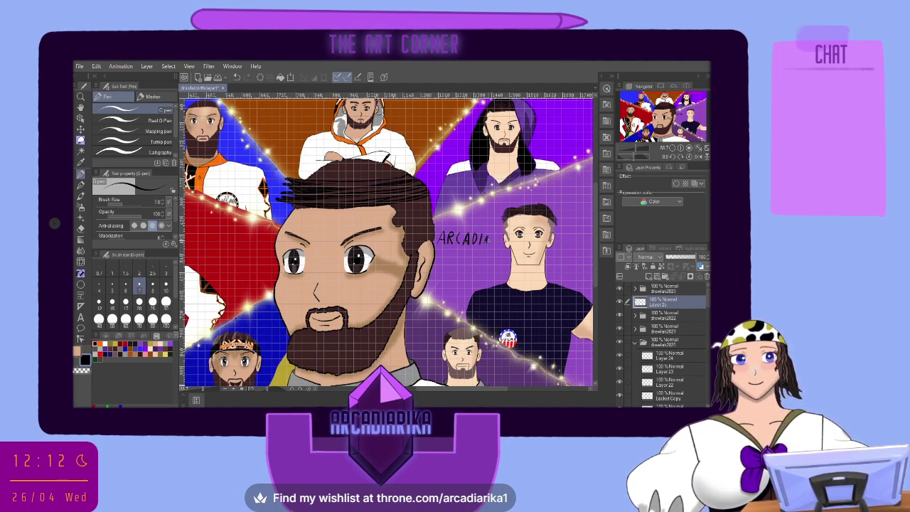
click(237, 77)
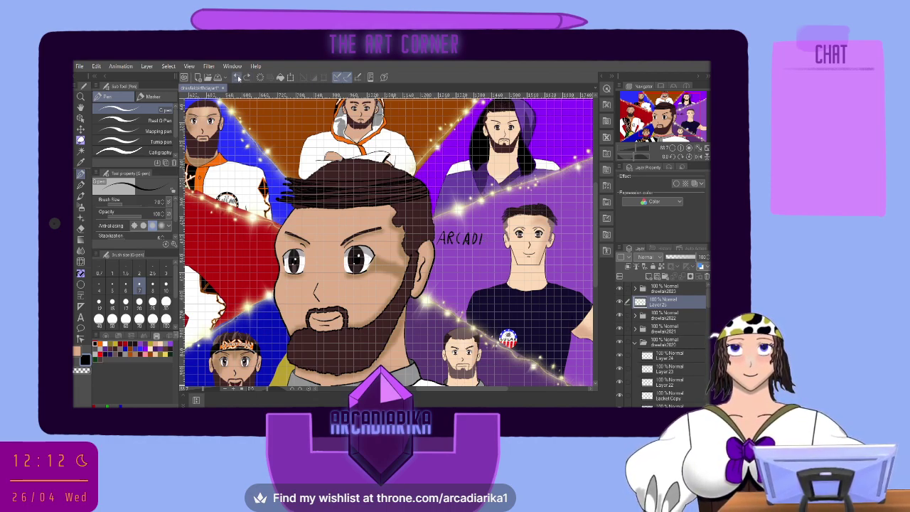
click(237, 77)
click(237, 78)
click(237, 78)
click(238, 78)
click(238, 78)
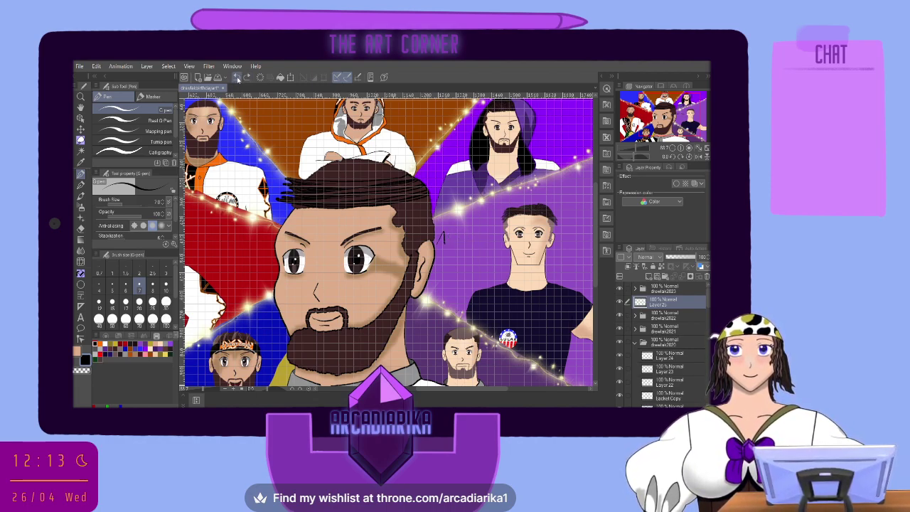
click(238, 77)
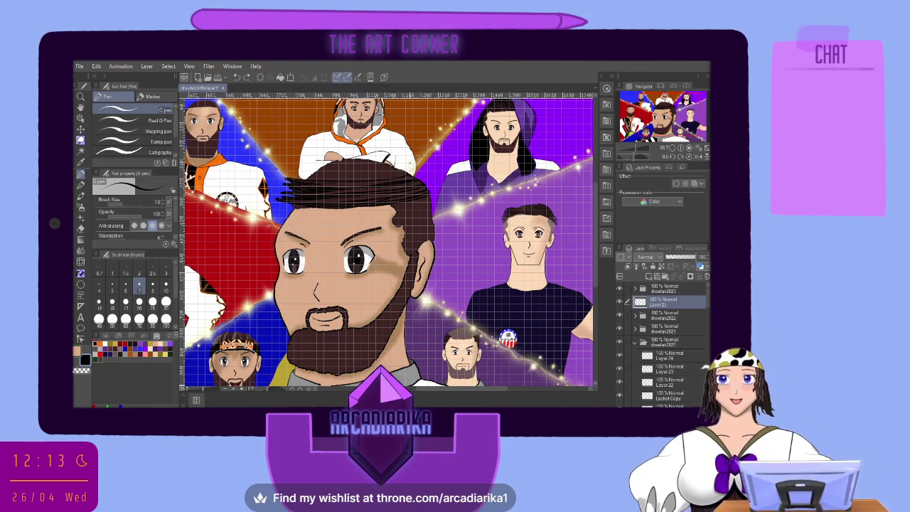
Hand-letter the signature ARCADIARIKA in black across the upper part of the top-left blue panel, beside the bearded man's head
scroll(429, 182, down, 1)
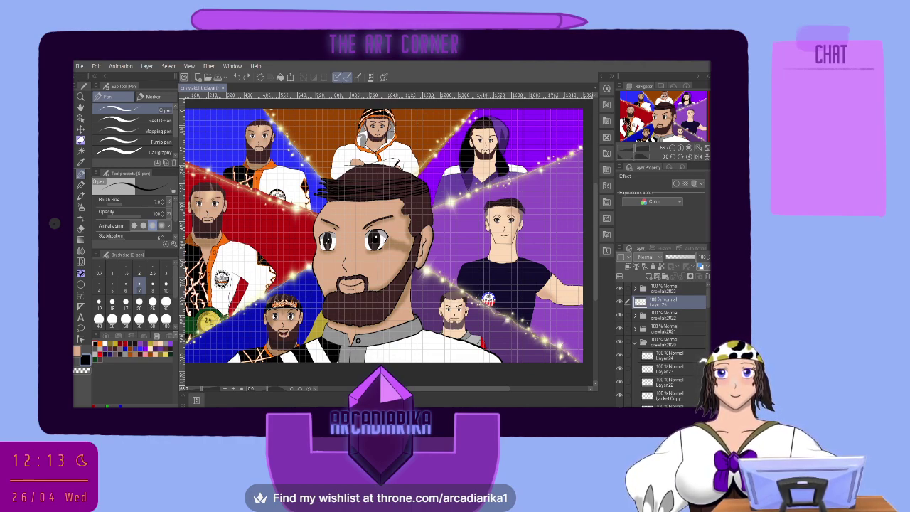
scroll(485, 178, up, 2)
scroll(485, 177, down, 3)
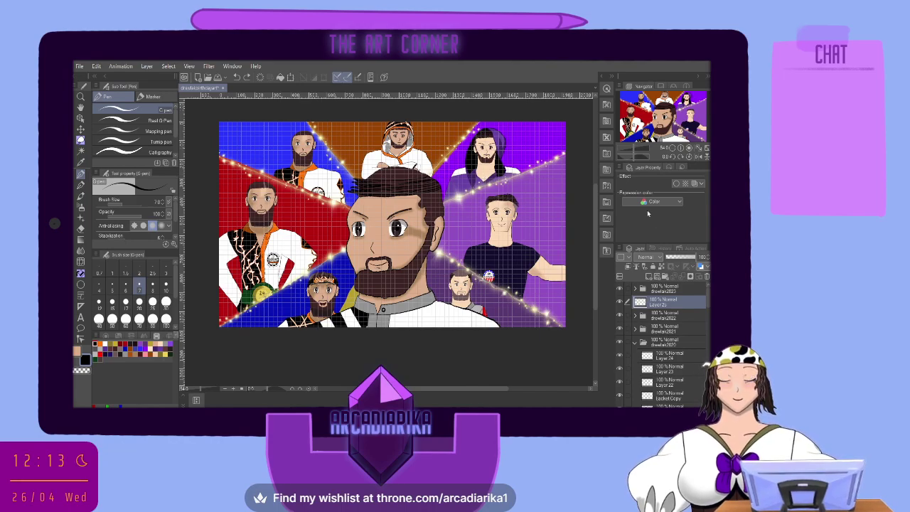
key(ctrl+plus)
key(ctrl+plus)
key(ctrl+plus)
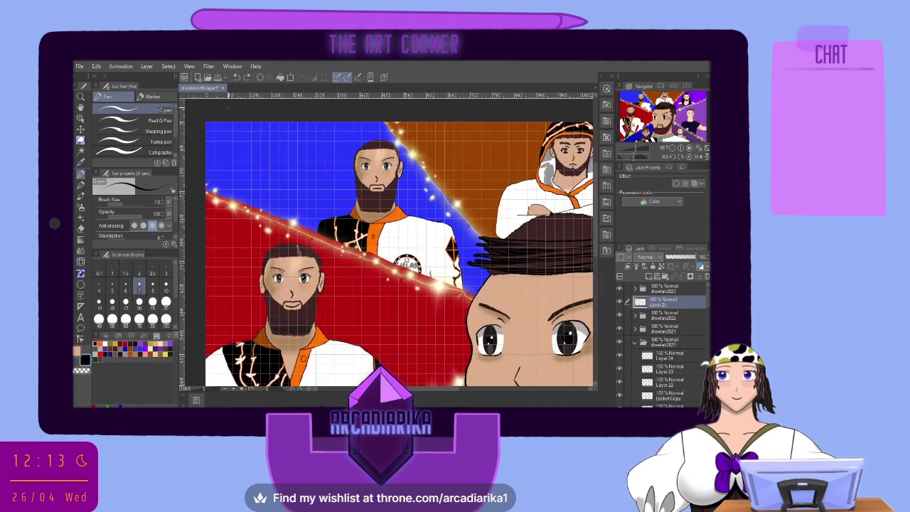
key(ctrl+plus)
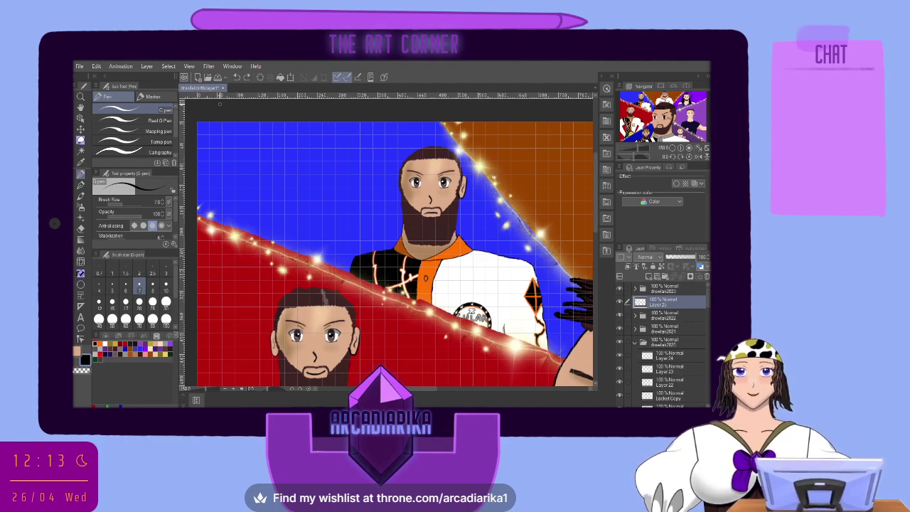
mouse_move(228, 170)
mouse_down()
mouse_move(239, 145)
mouse_move(240, 167)
mouse_move(233, 160)
mouse_move(248, 171)
mouse_move(254, 150)
mouse_move(258, 168)
mouse_move(286, 143)
mouse_up()
drag(286, 143, 296, 170)
mouse_move(295, 144)
mouse_down()
mouse_move(296, 170)
mouse_move(313, 169)
mouse_move(316, 145)
mouse_move(340, 170)
mouse_move(342, 158)
mouse_move(358, 168)
mouse_move(360, 141)
mouse_move(367, 168)
mouse_move(368, 146)
mouse_move(376, 169)
mouse_move(390, 143)
mouse_move(391, 170)
mouse_move(392, 155)
mouse_up()
Add an underlined '23 in black centred beneath the ARCADIARIKA signature
drag(282, 173, 281, 183)
drag(290, 181, 315, 197)
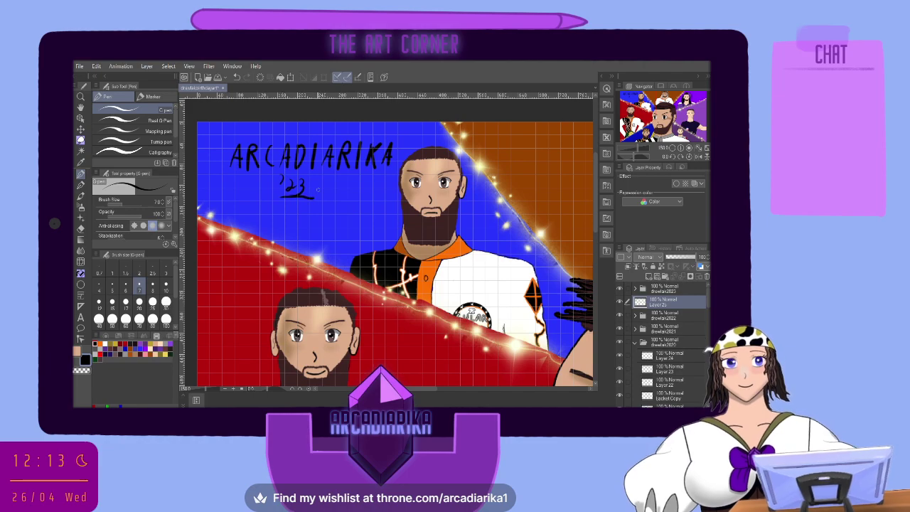
key(ctrl+minus)
key(ctrl+minus)
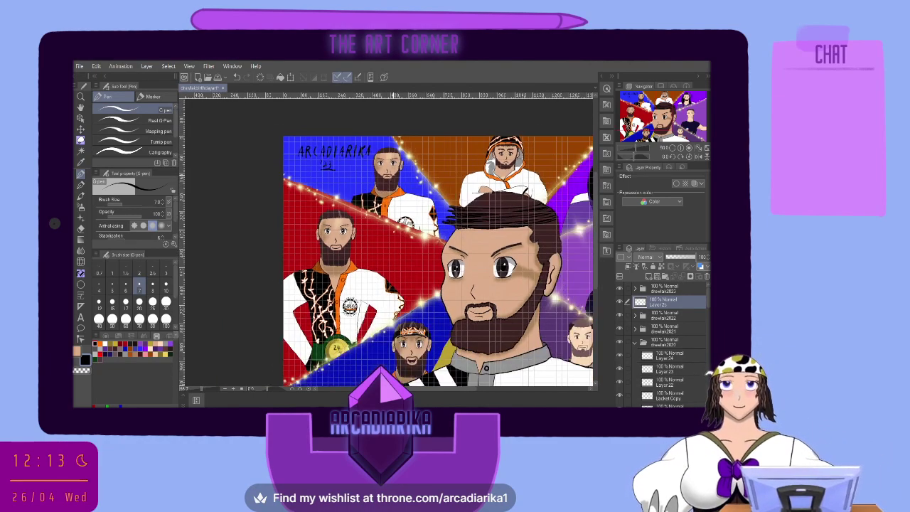
key(ctrl+minus)
key(ctrl+minus)
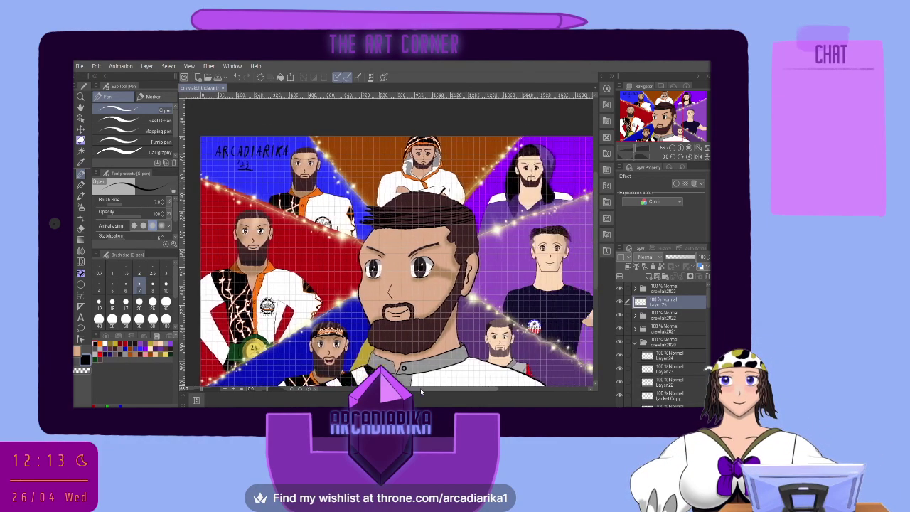
key(ctrl+plus)
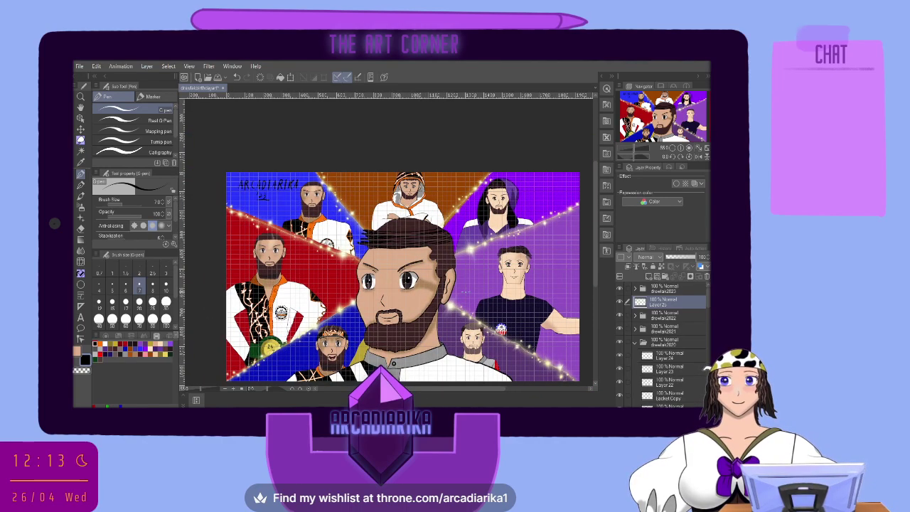